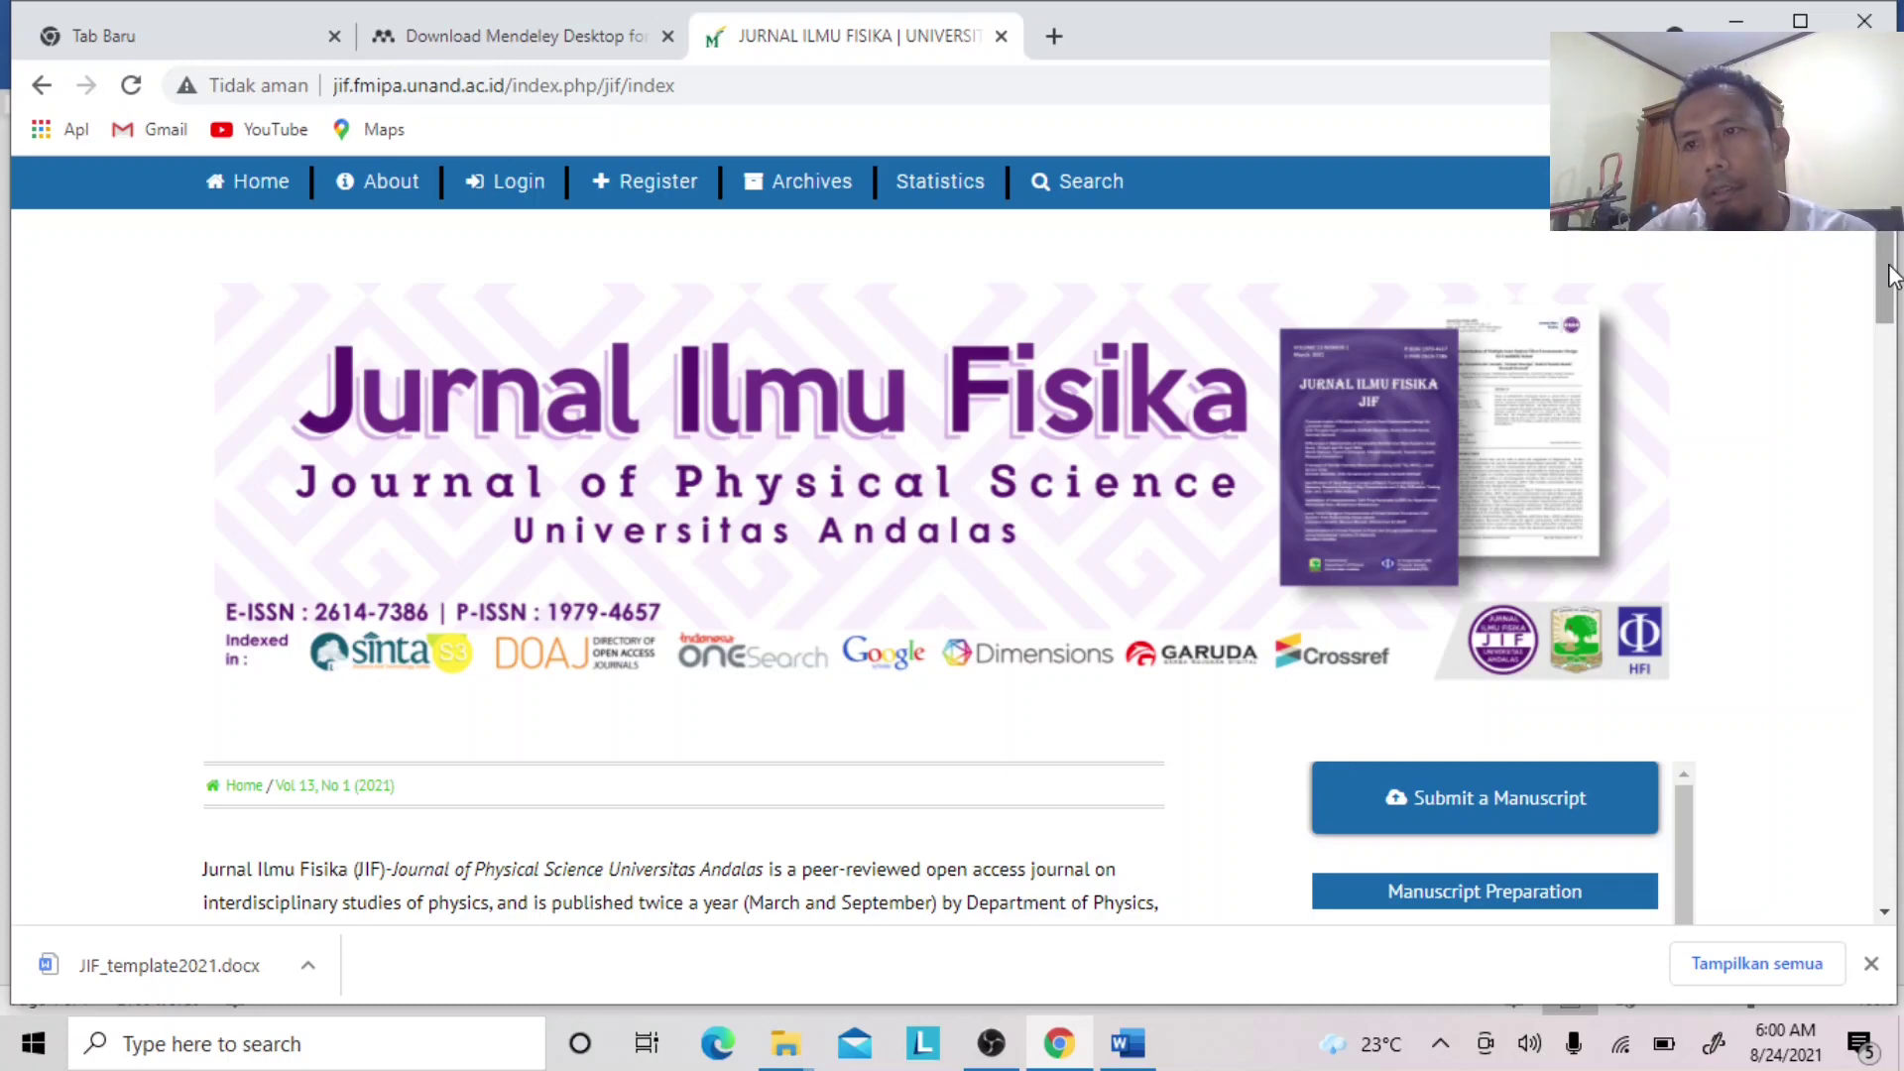
Download Mendeley Desktop for Windows and begin registering for a free Mendeley account.
drag(1890, 276, 1887, 306)
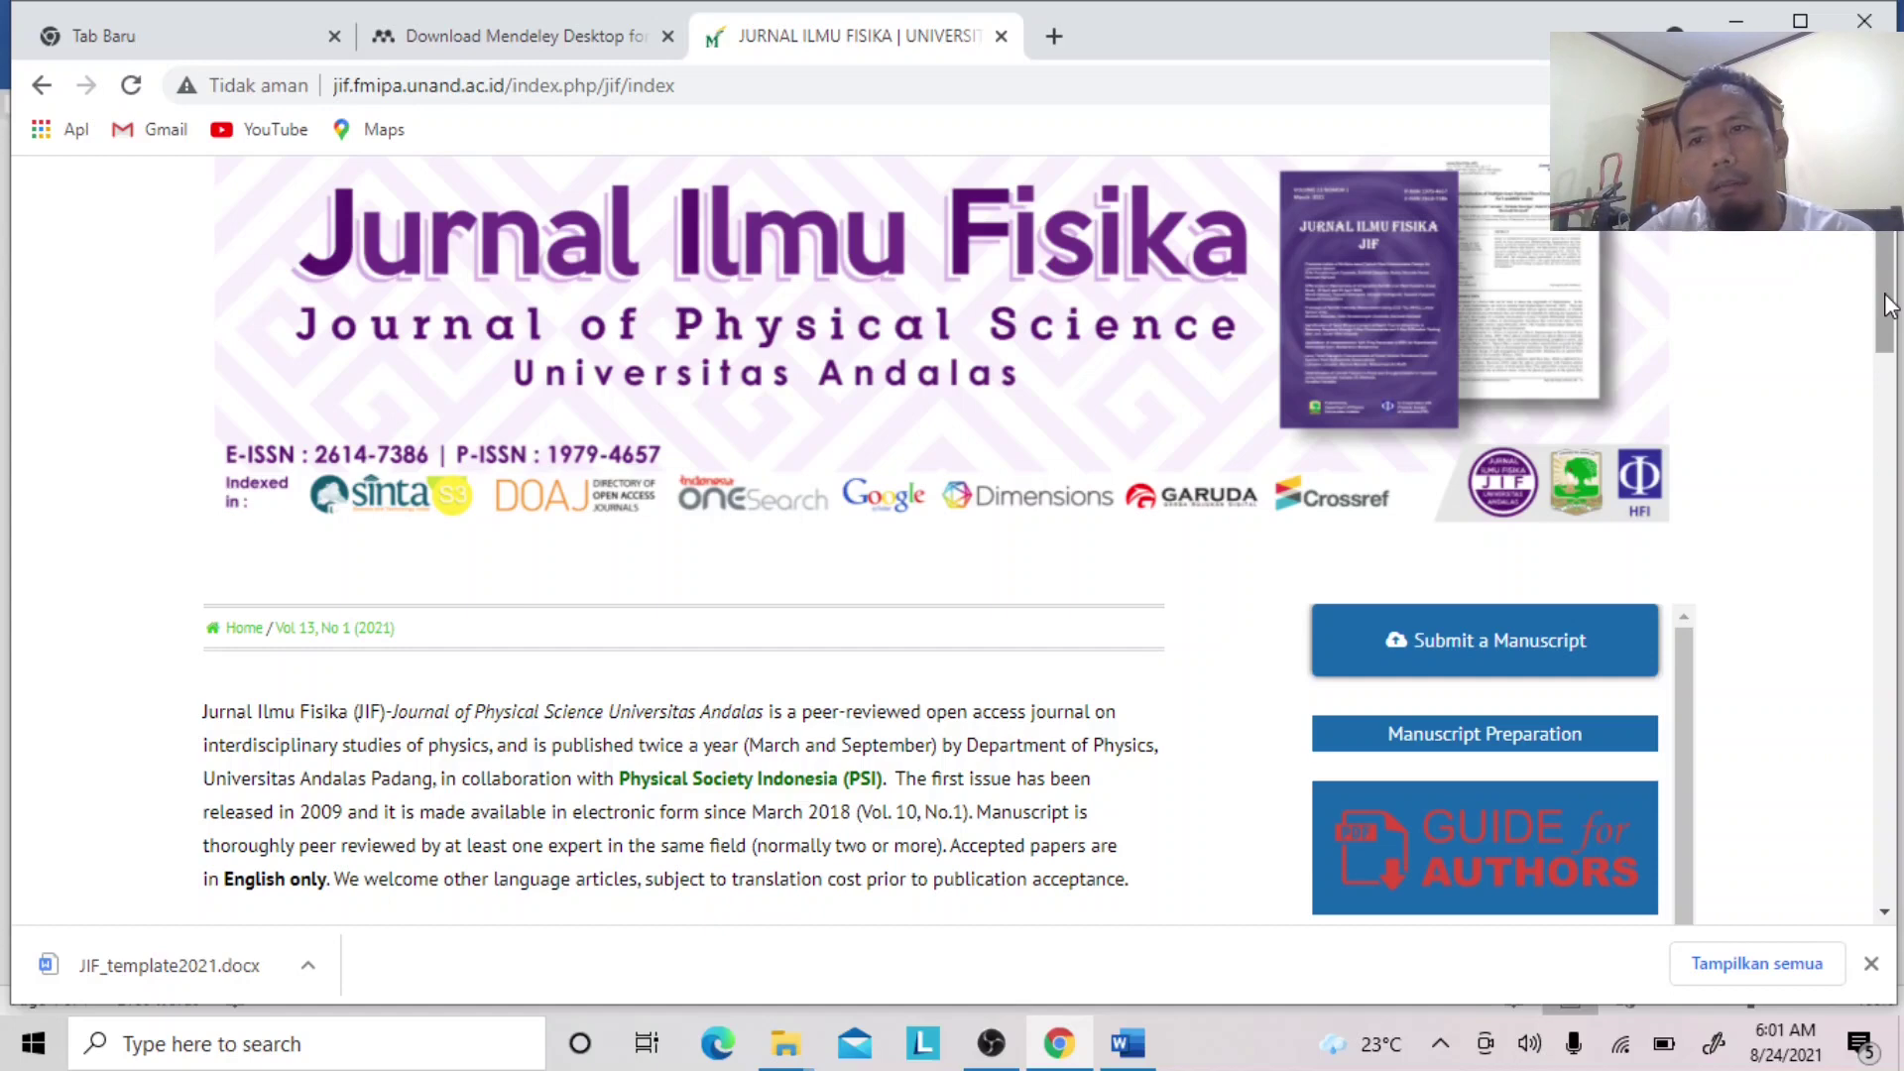
drag(1885, 306, 1894, 374)
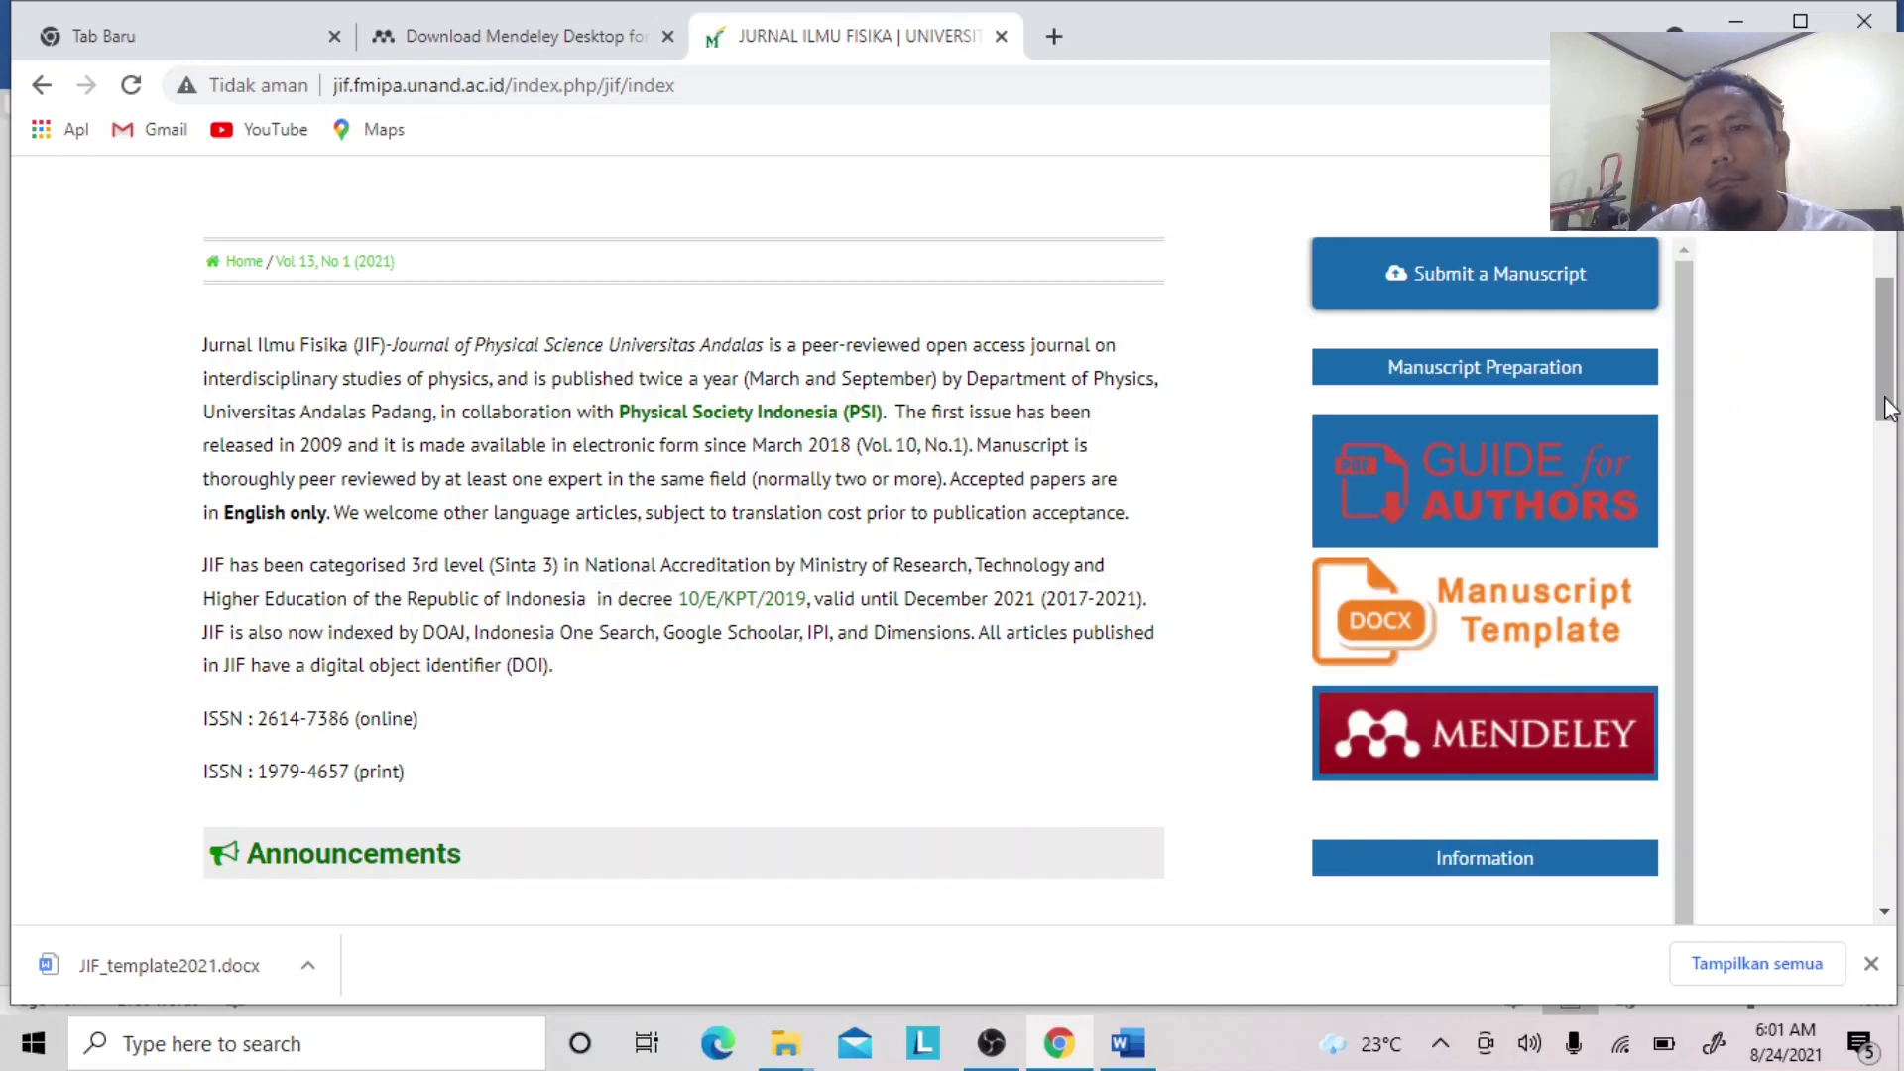
drag(1886, 408, 1889, 303)
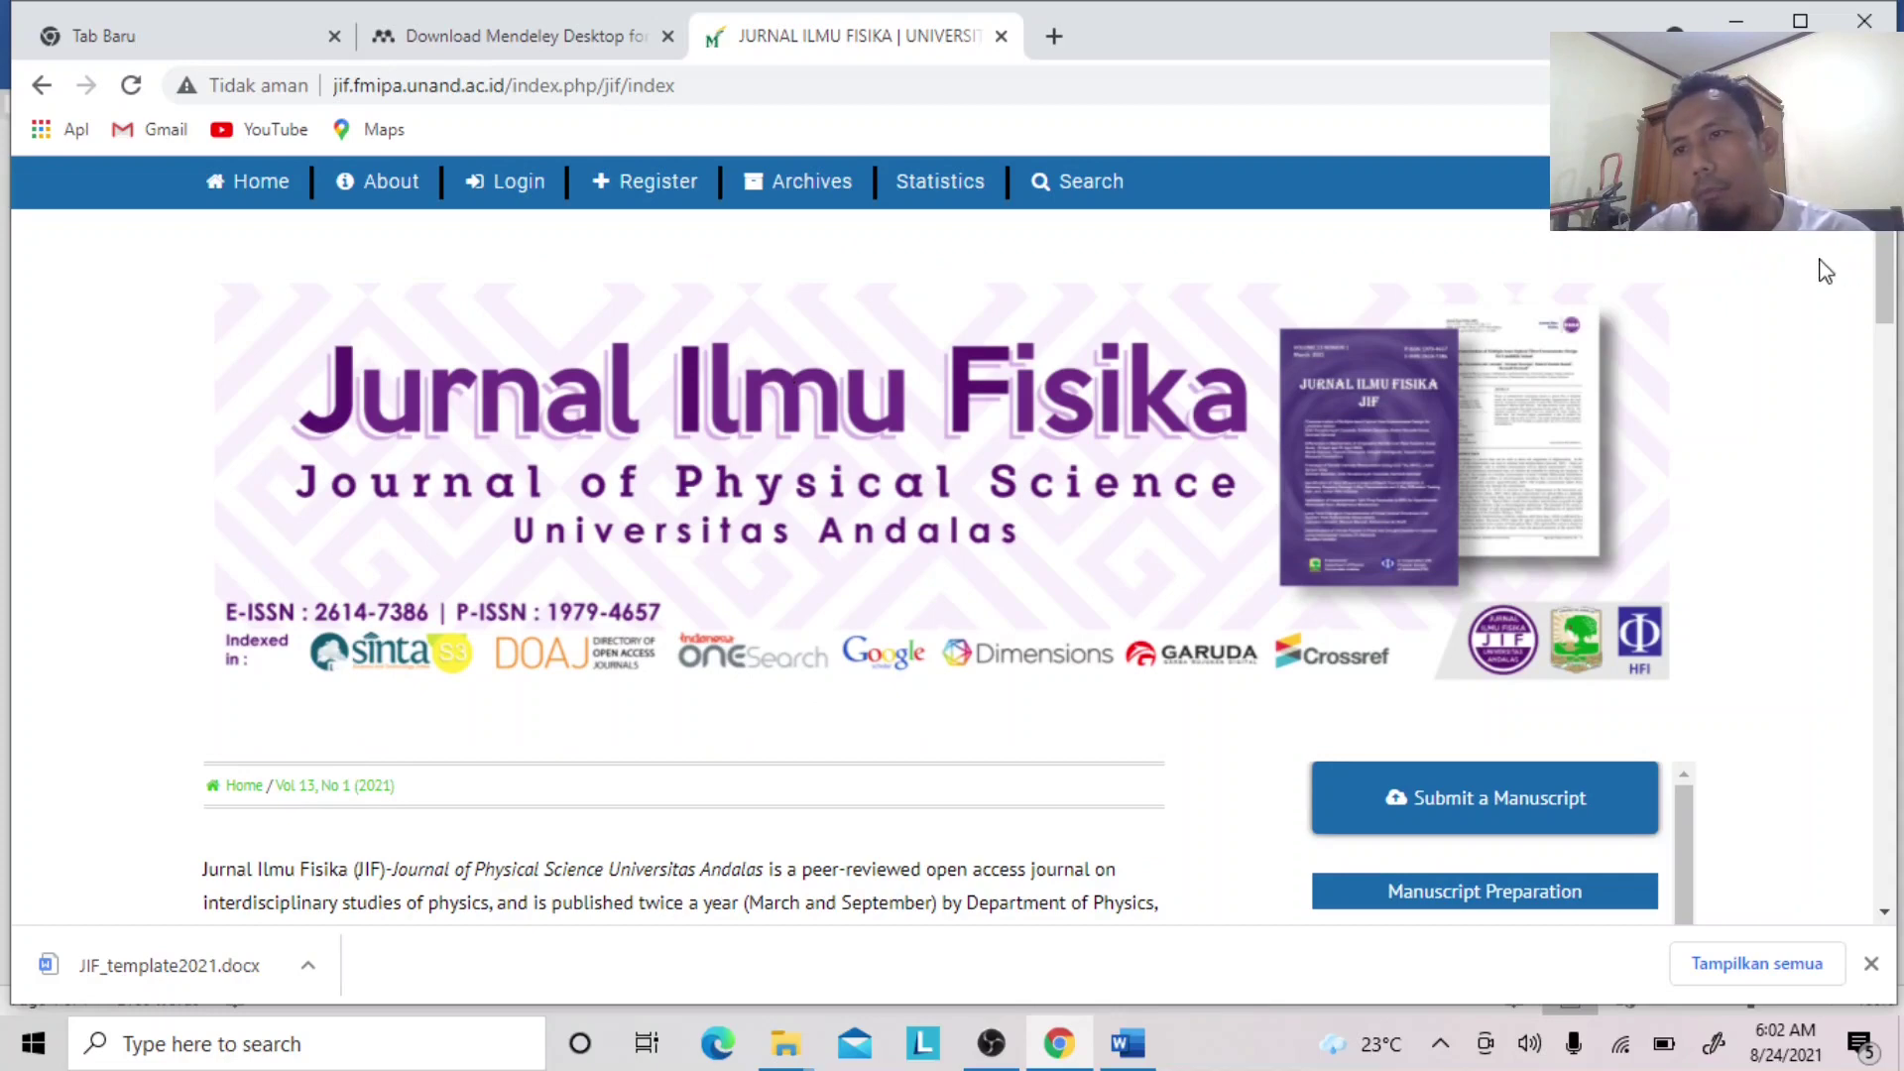
drag(1889, 248, 1889, 258)
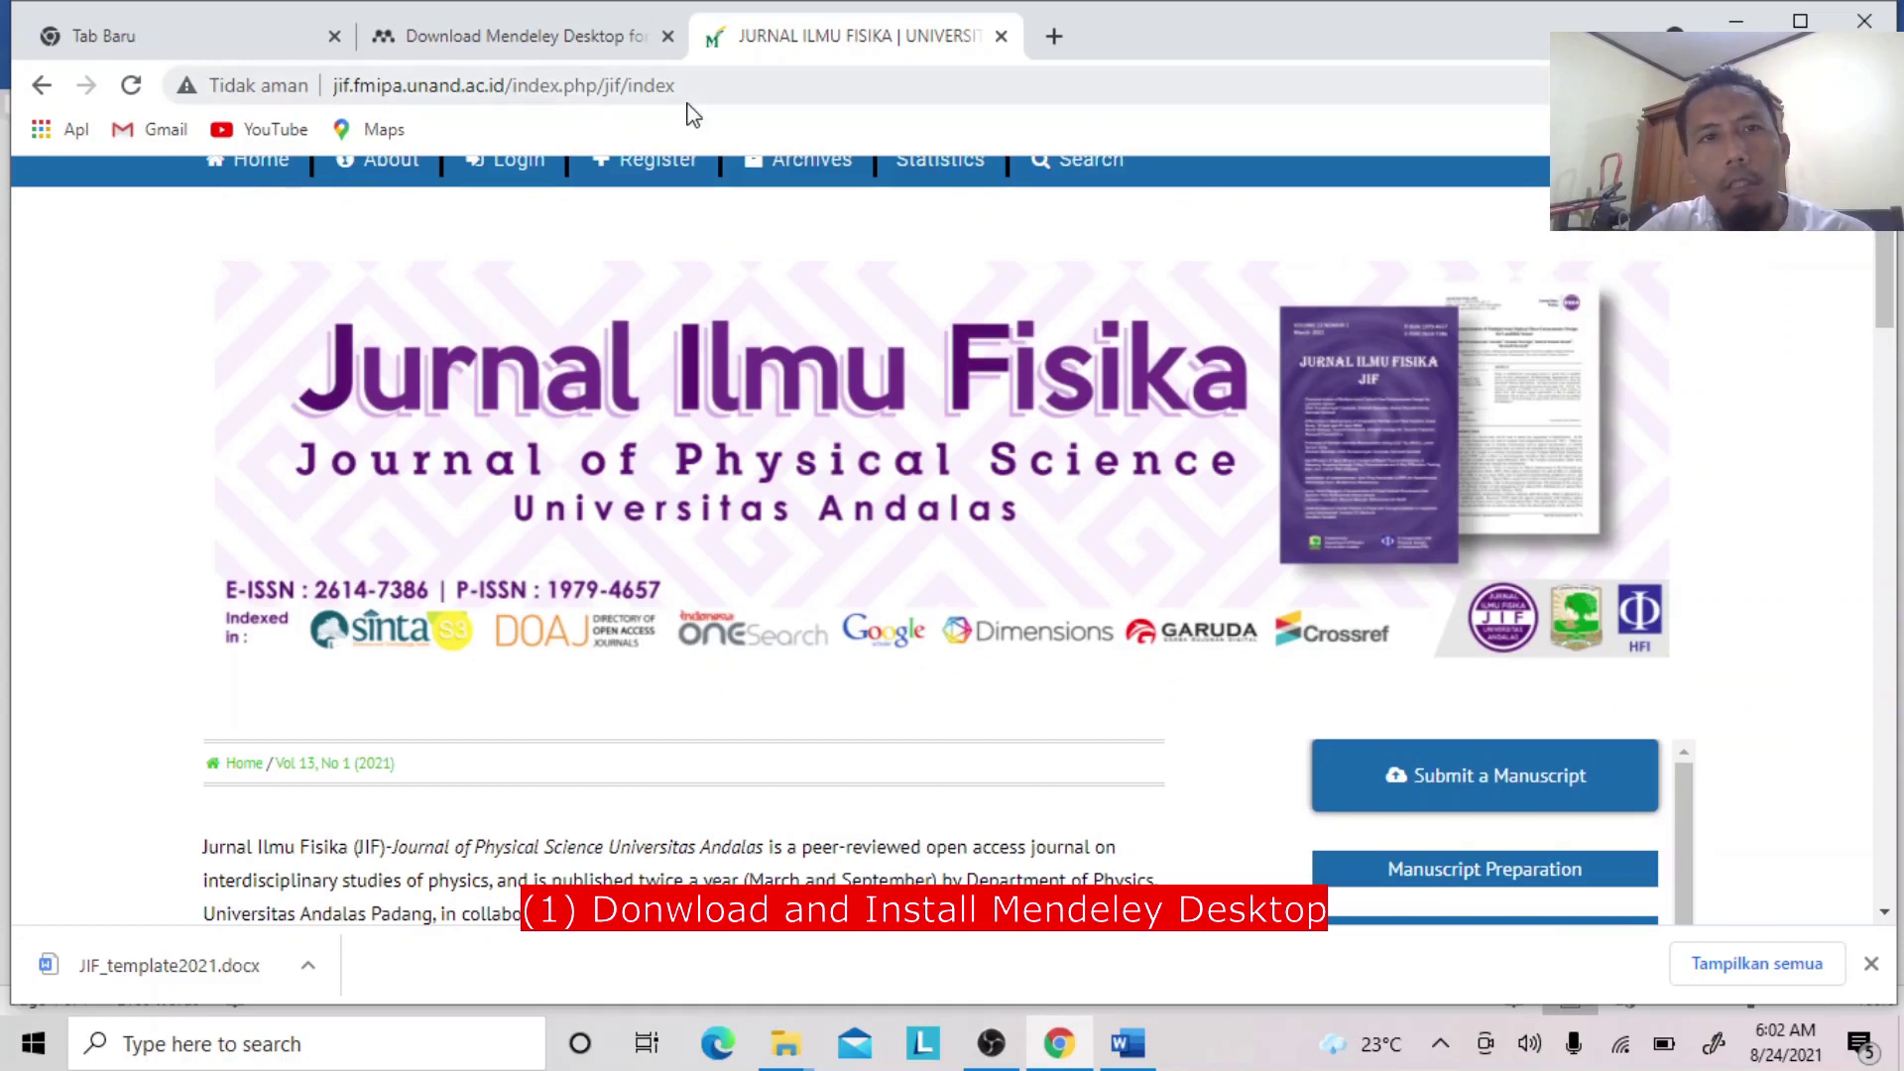
click(527, 40)
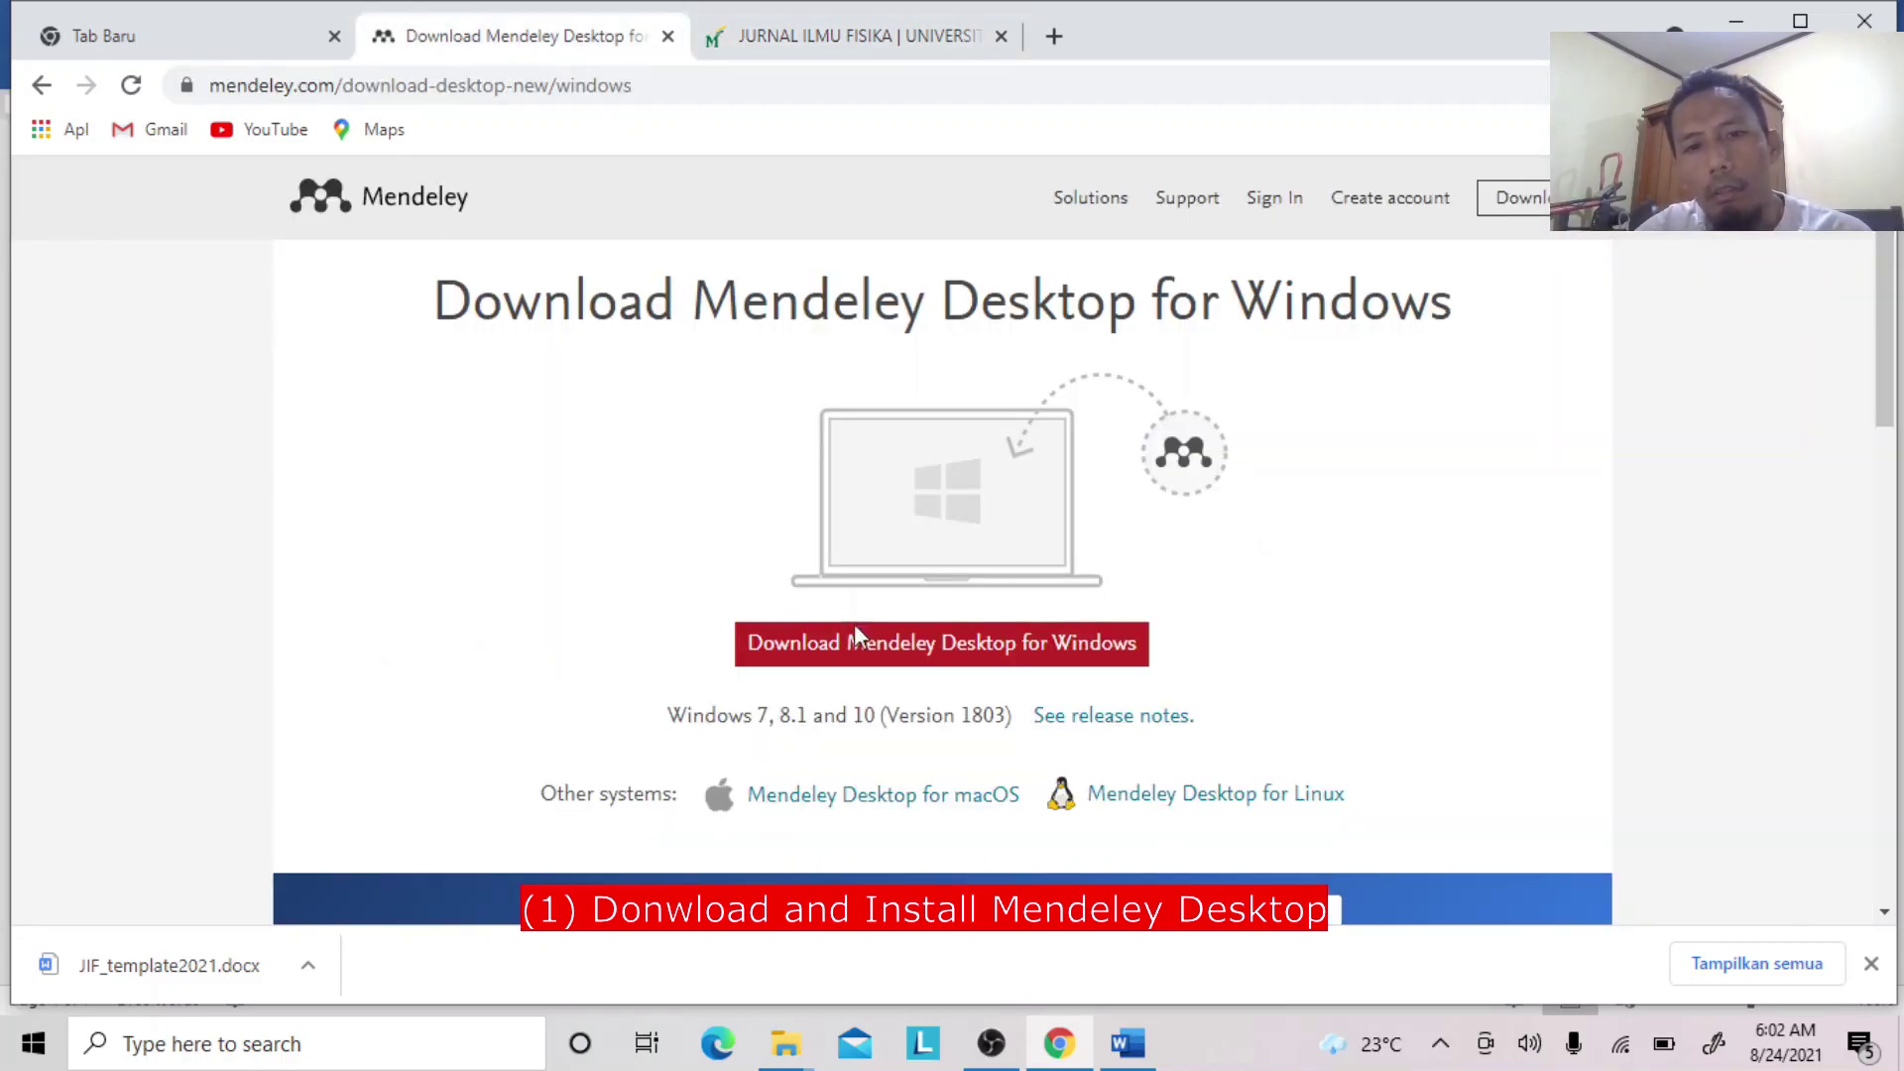
click(859, 653)
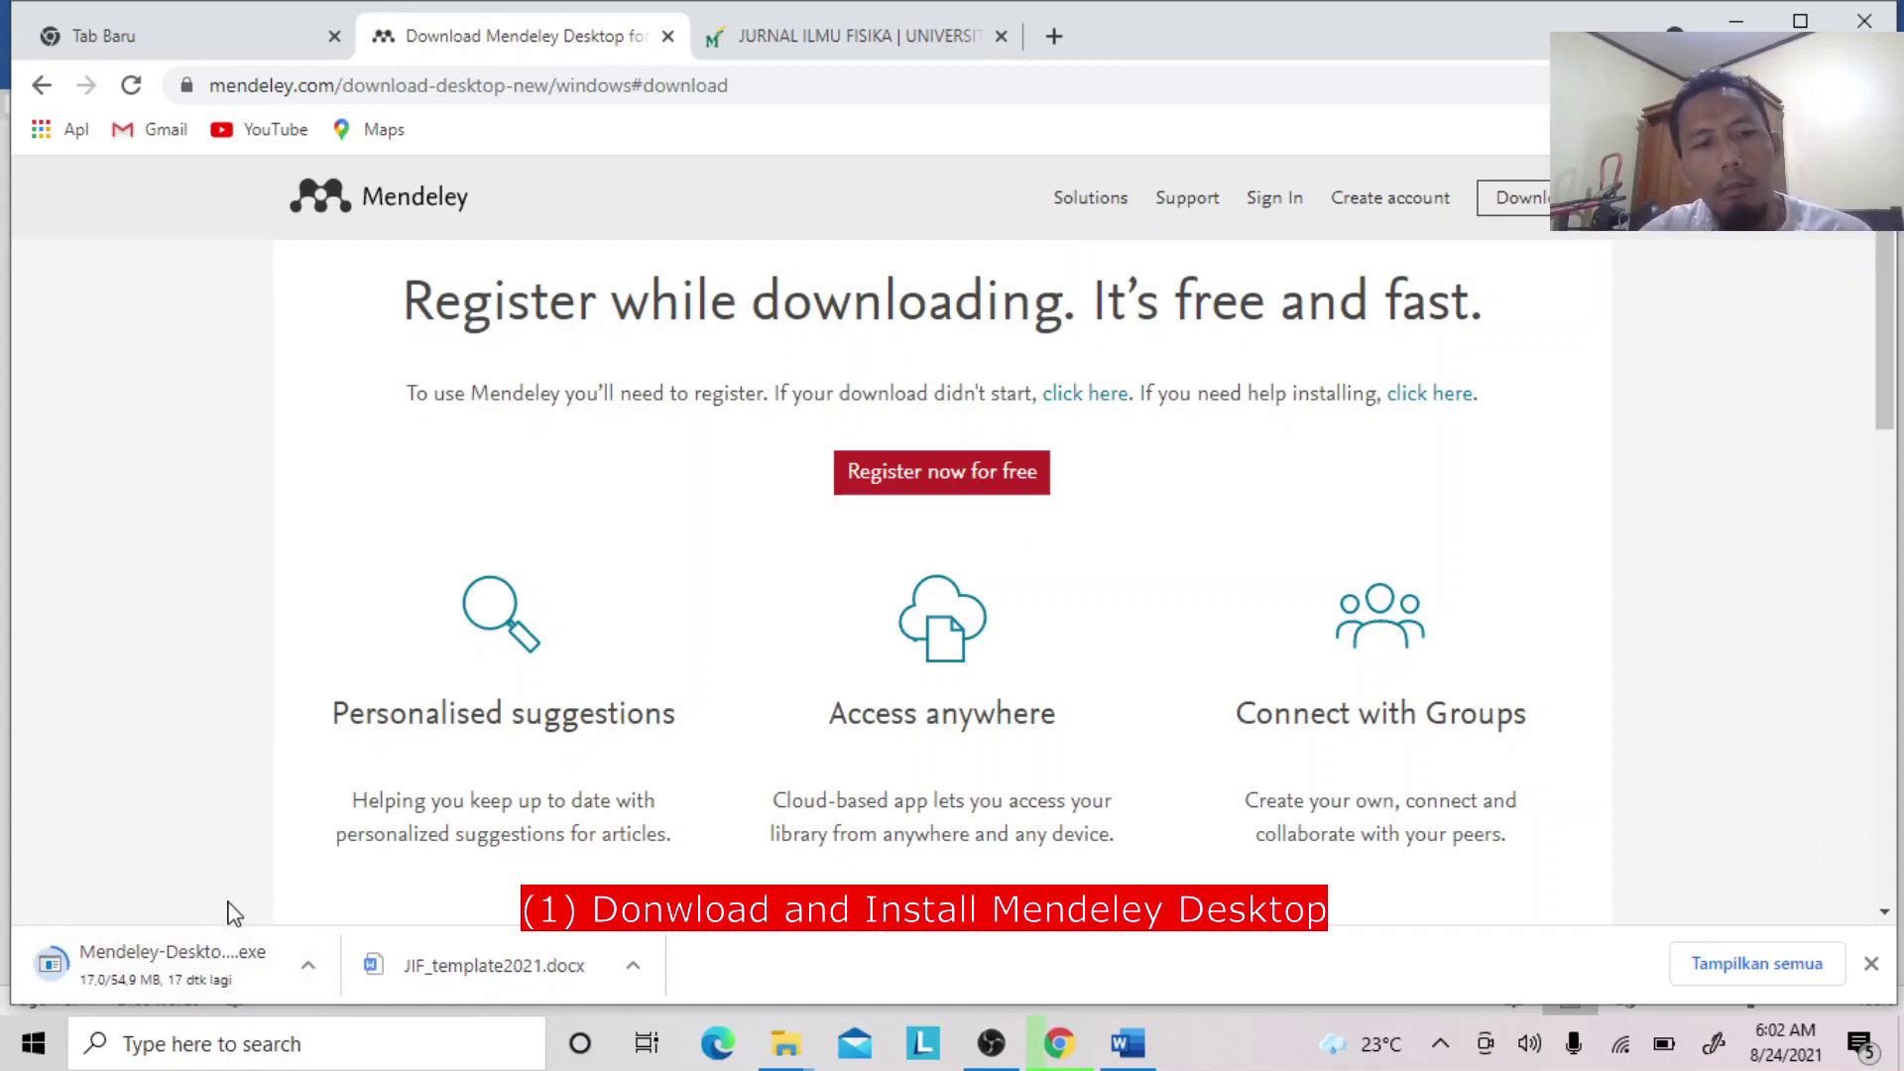
click(924, 493)
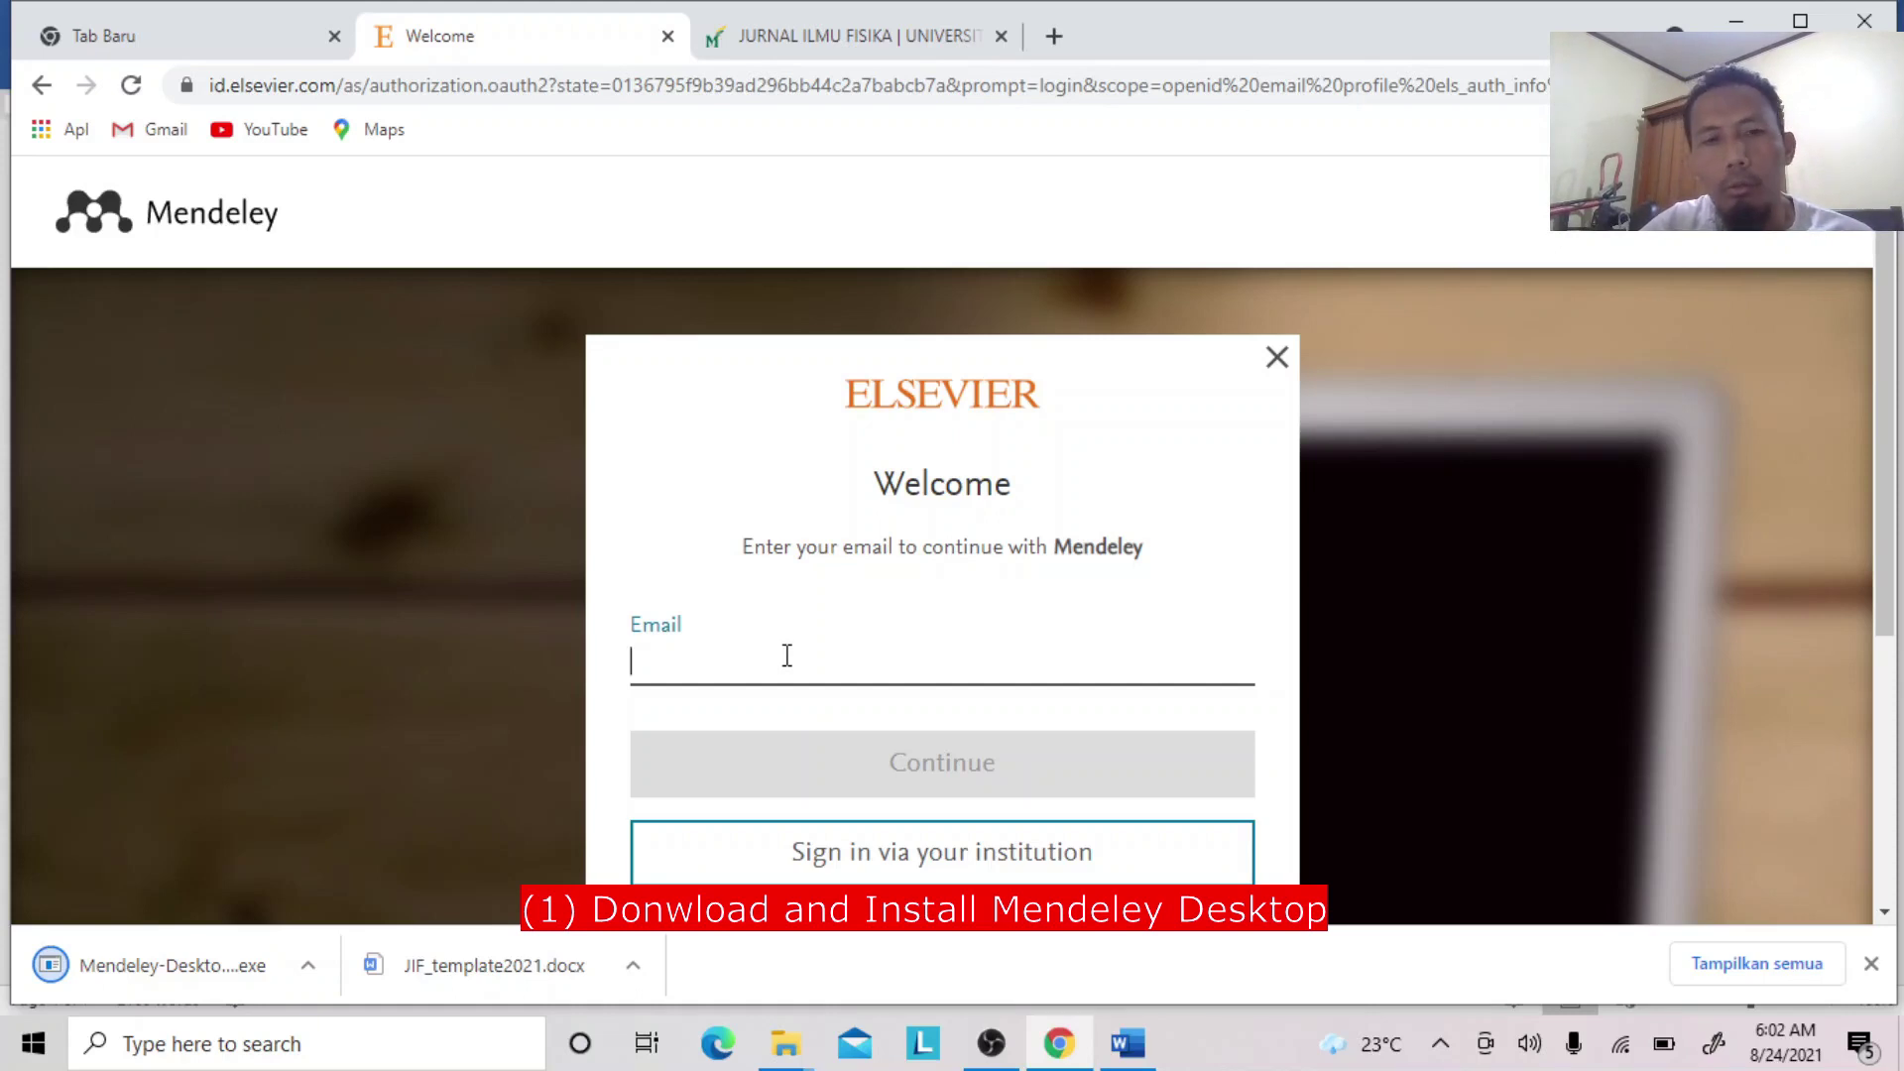
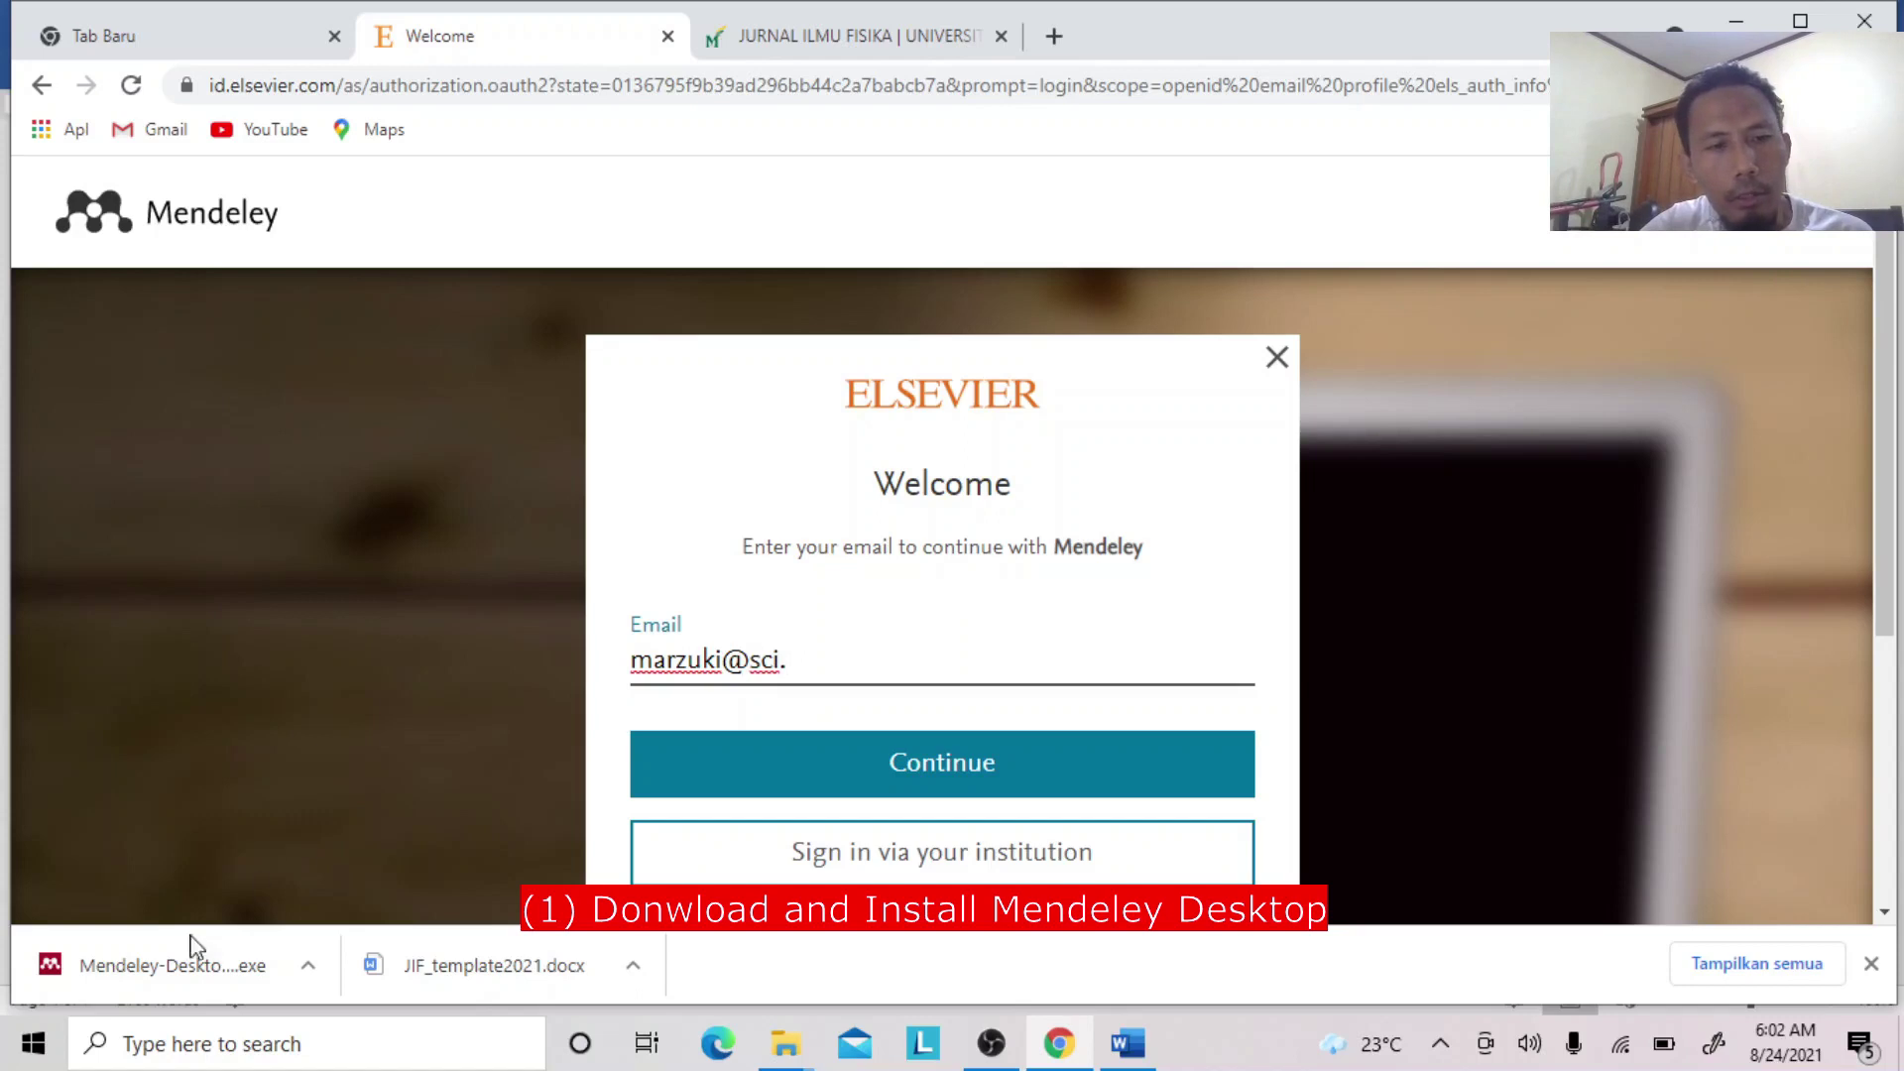
Start entering the account email and run the Mendeley Desktop installer, accepting the licence and default folder.
click(168, 964)
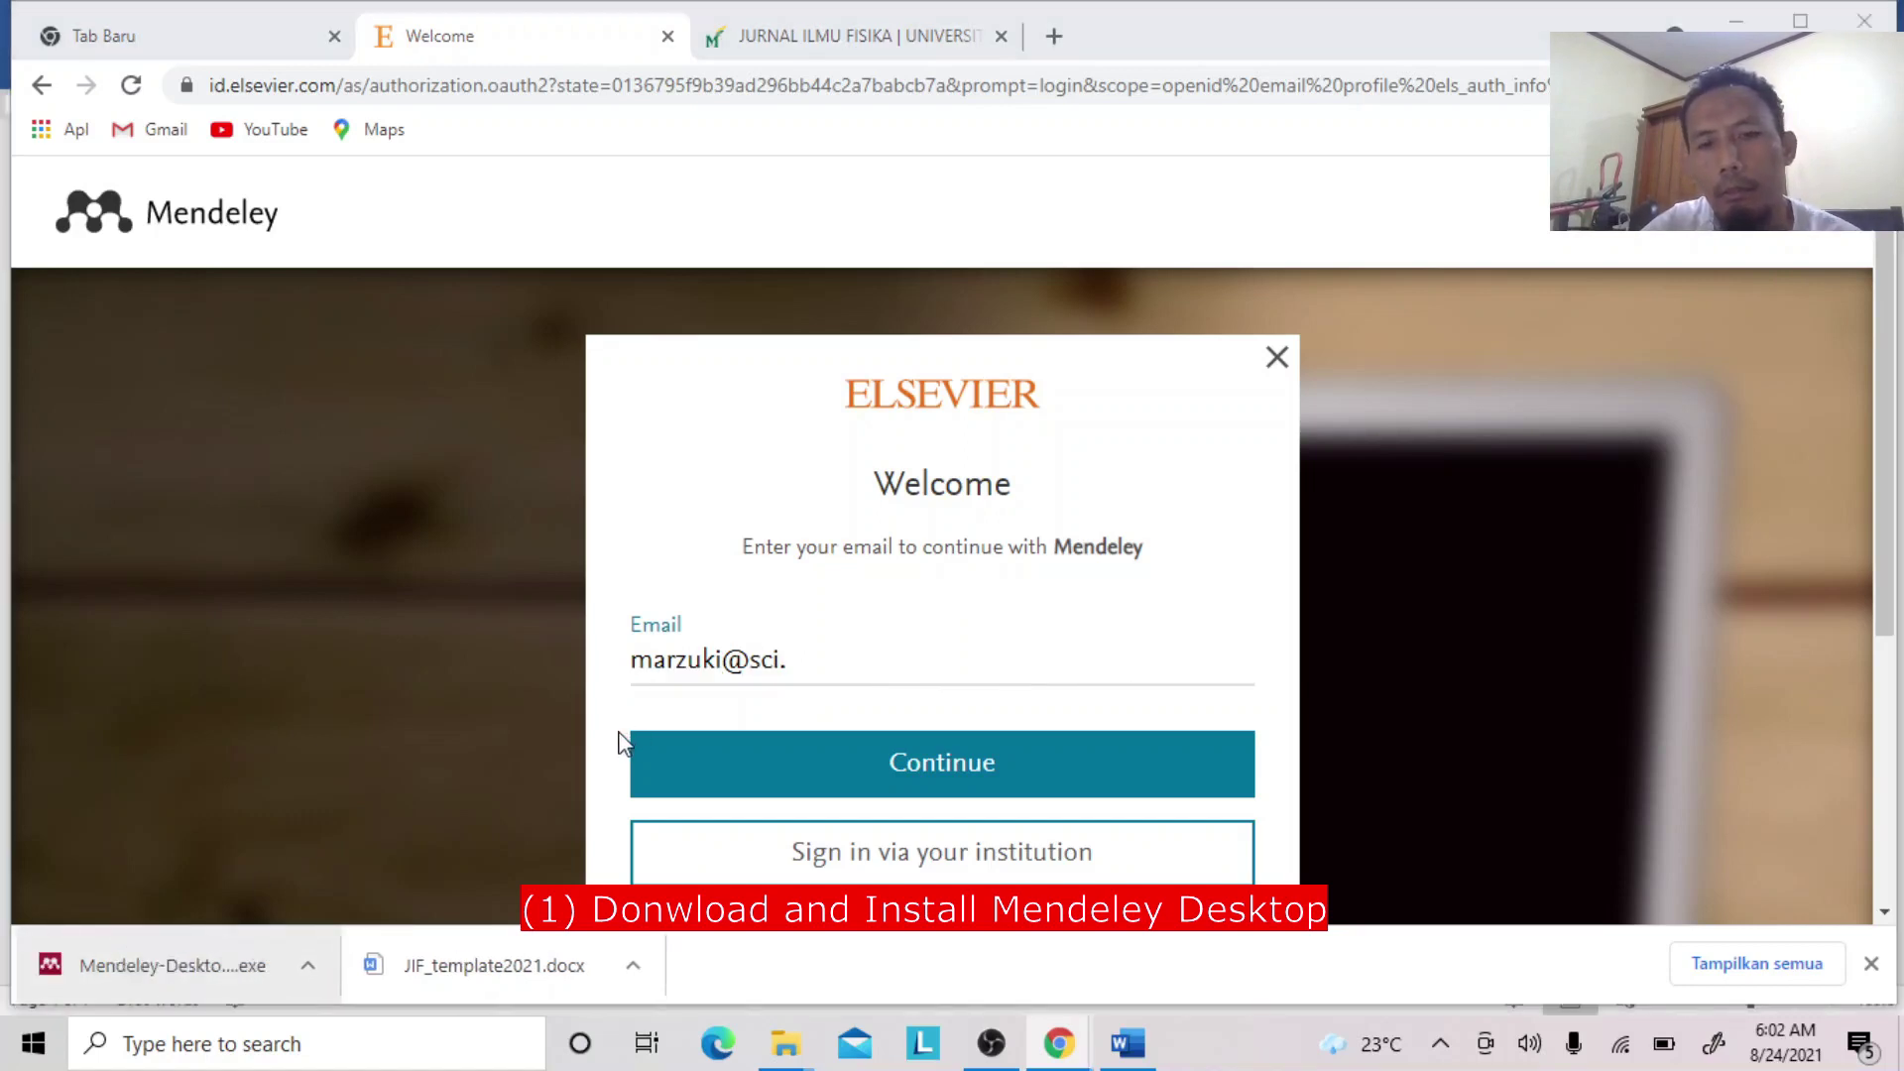
click(906, 640)
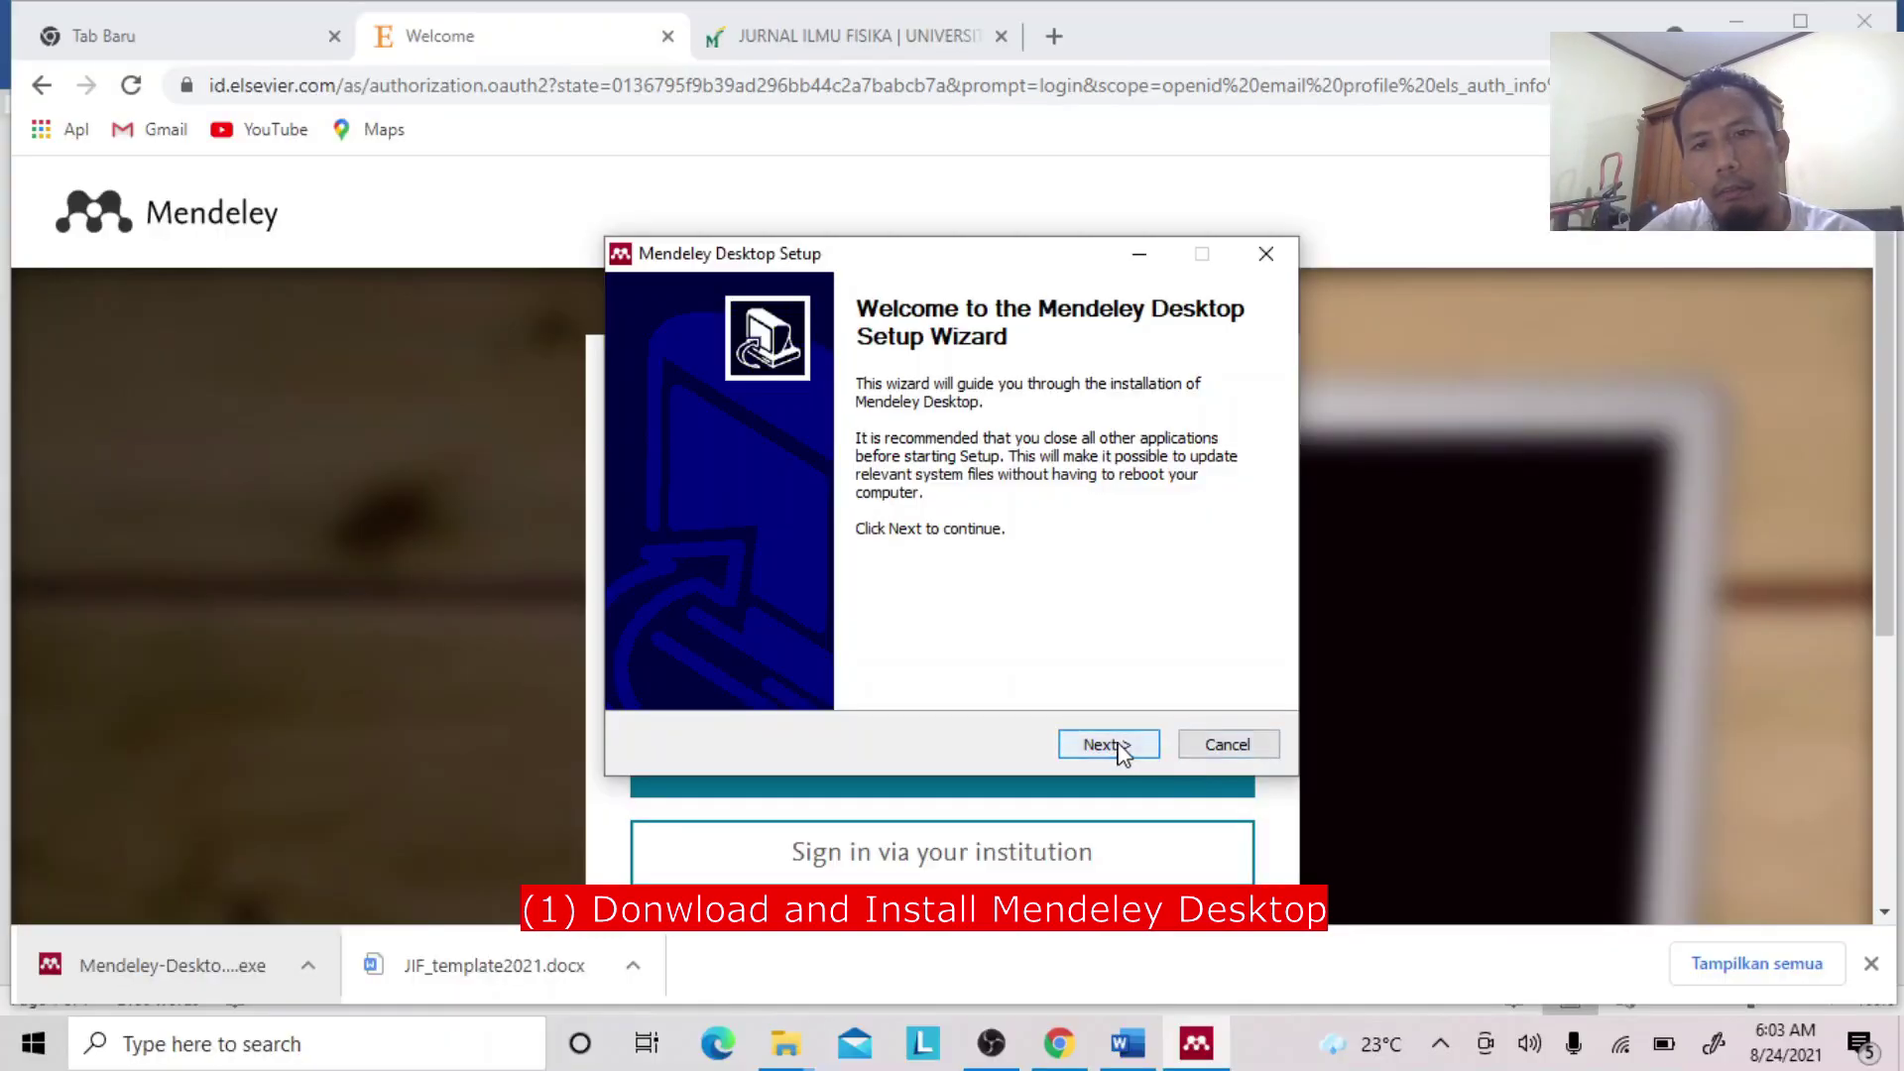
click(1118, 749)
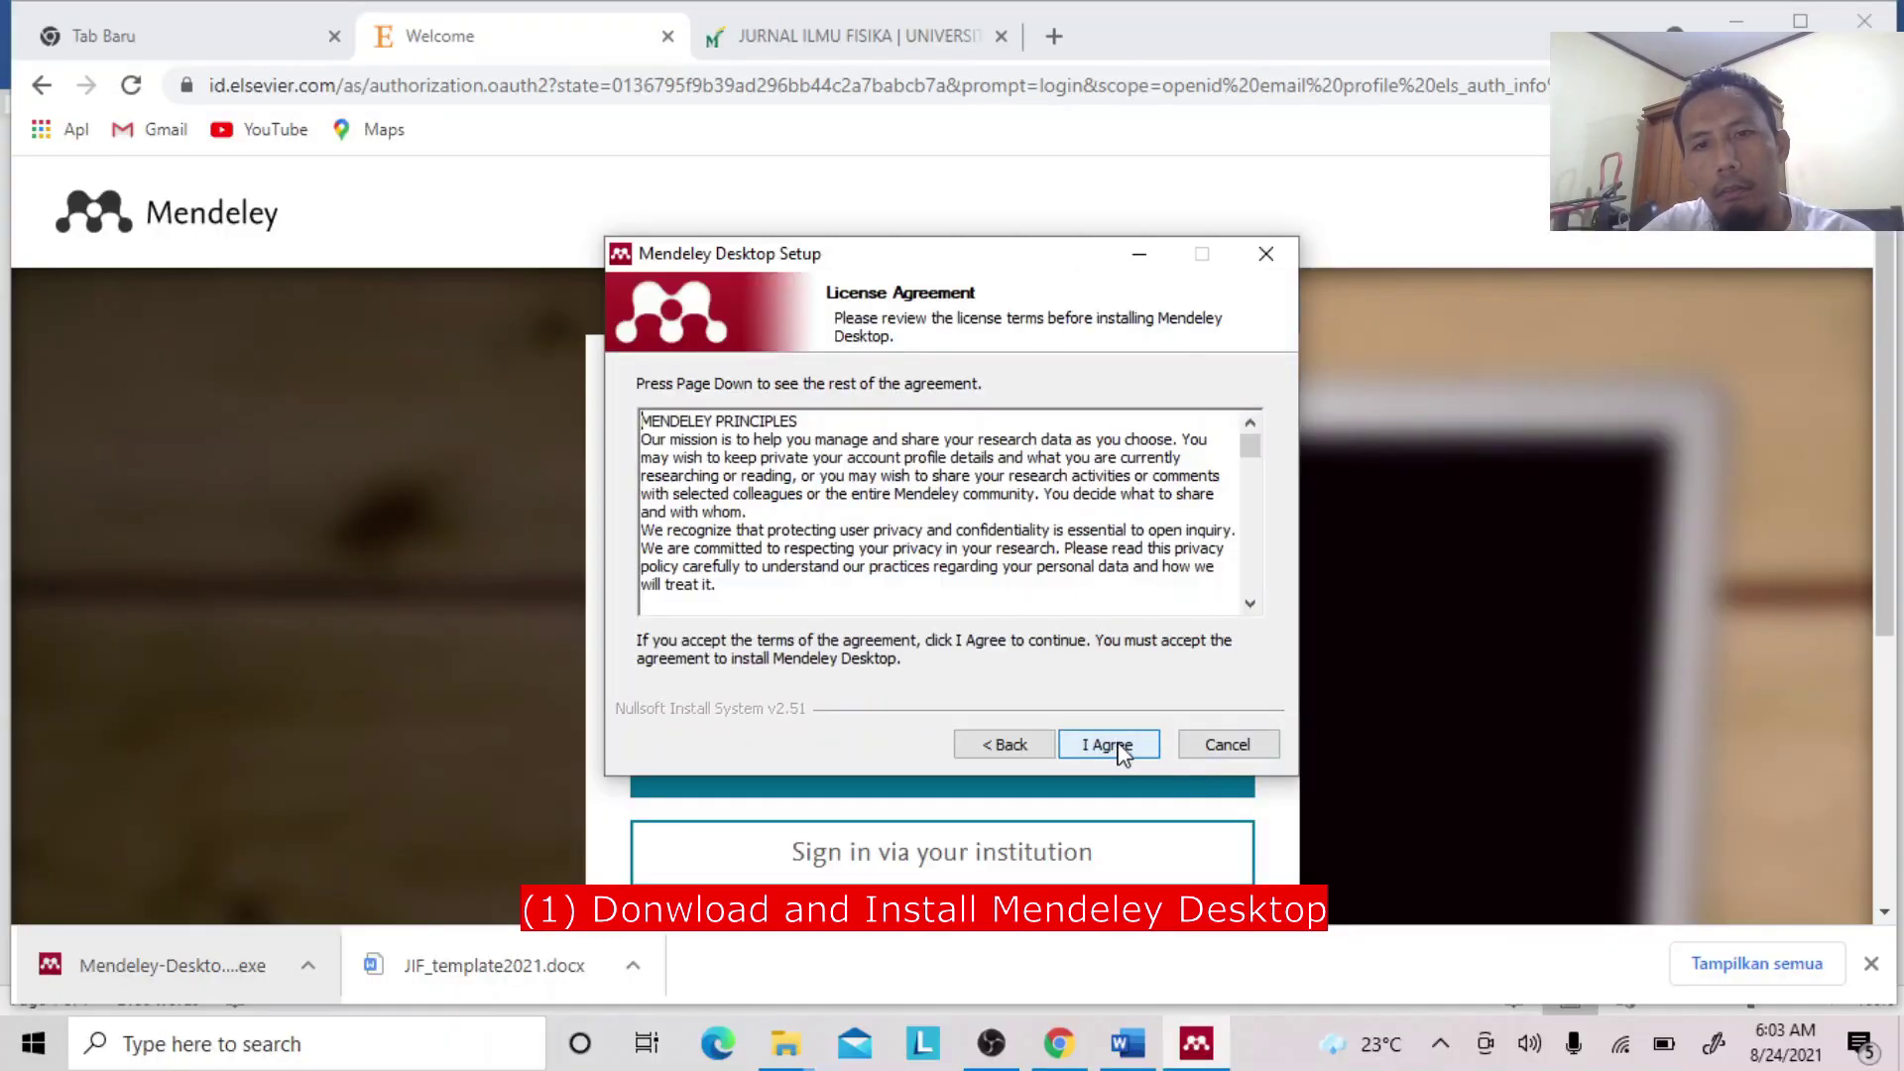
click(1114, 751)
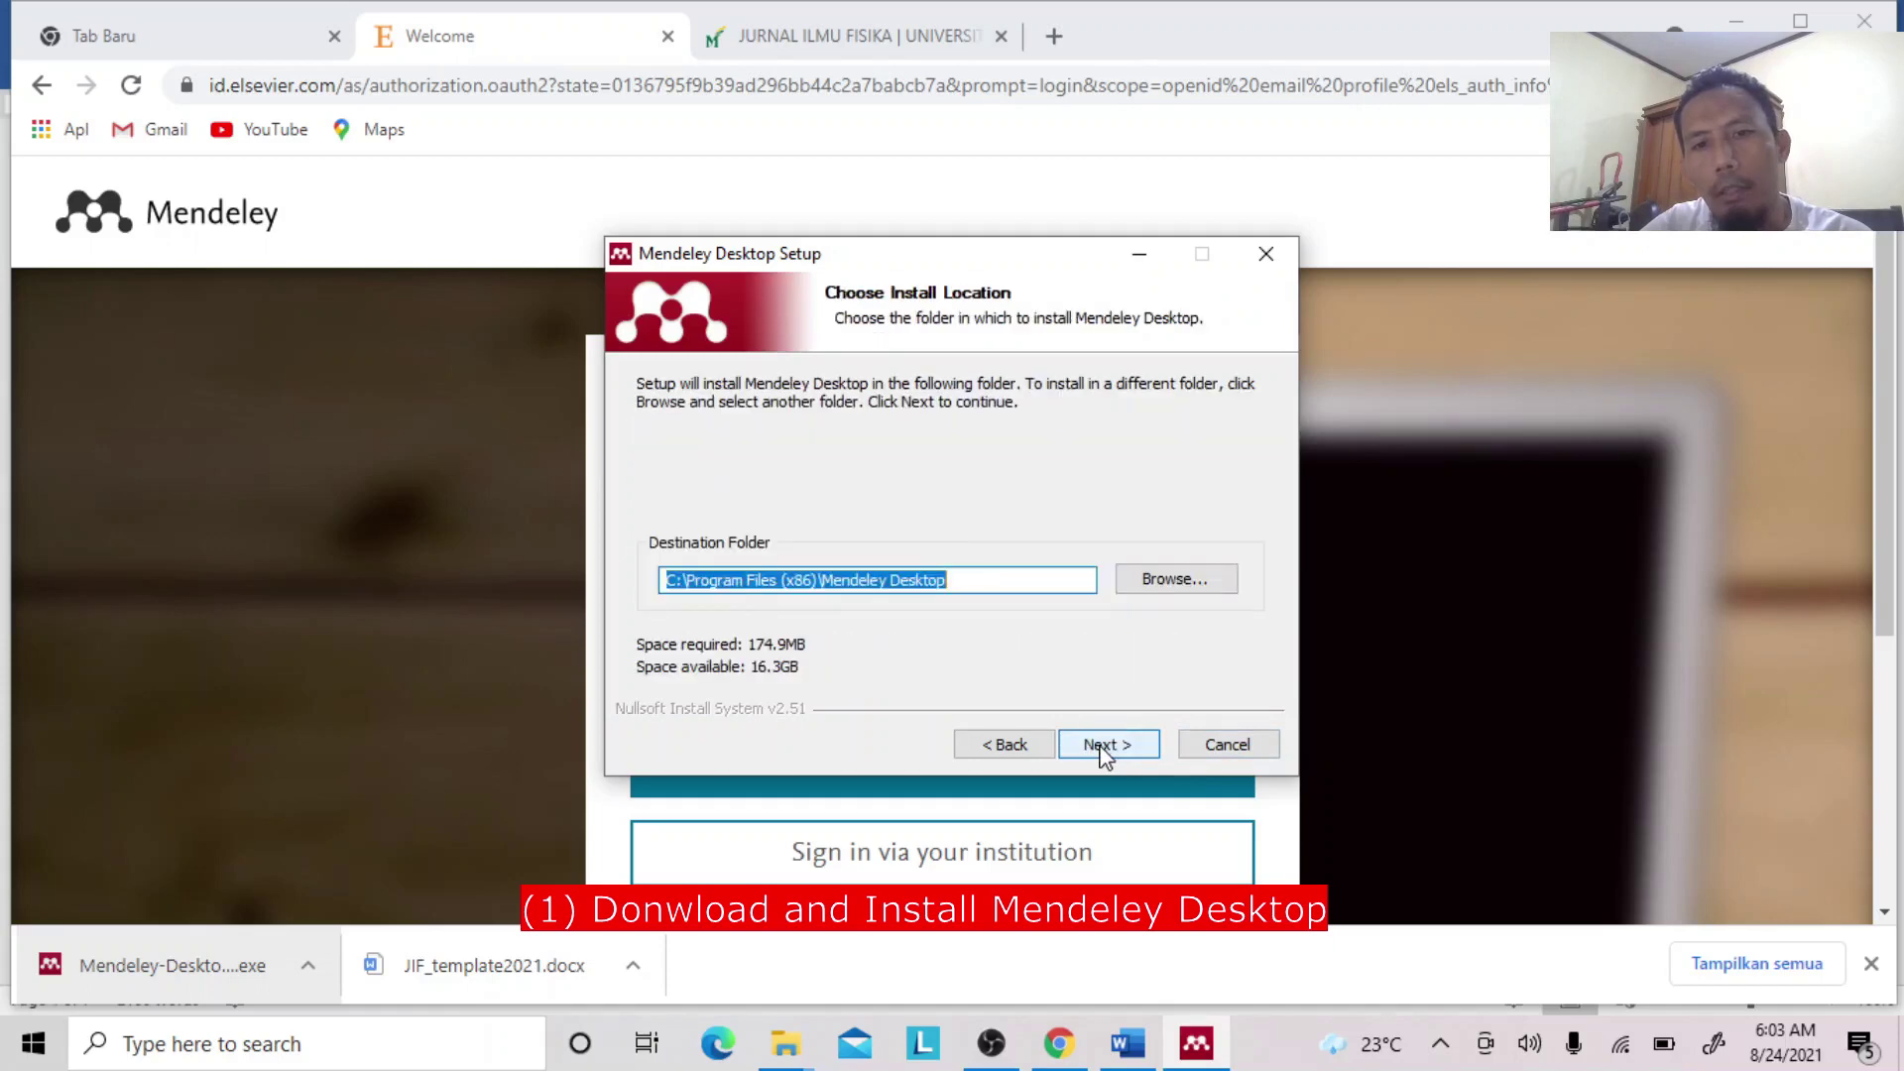
click(1102, 746)
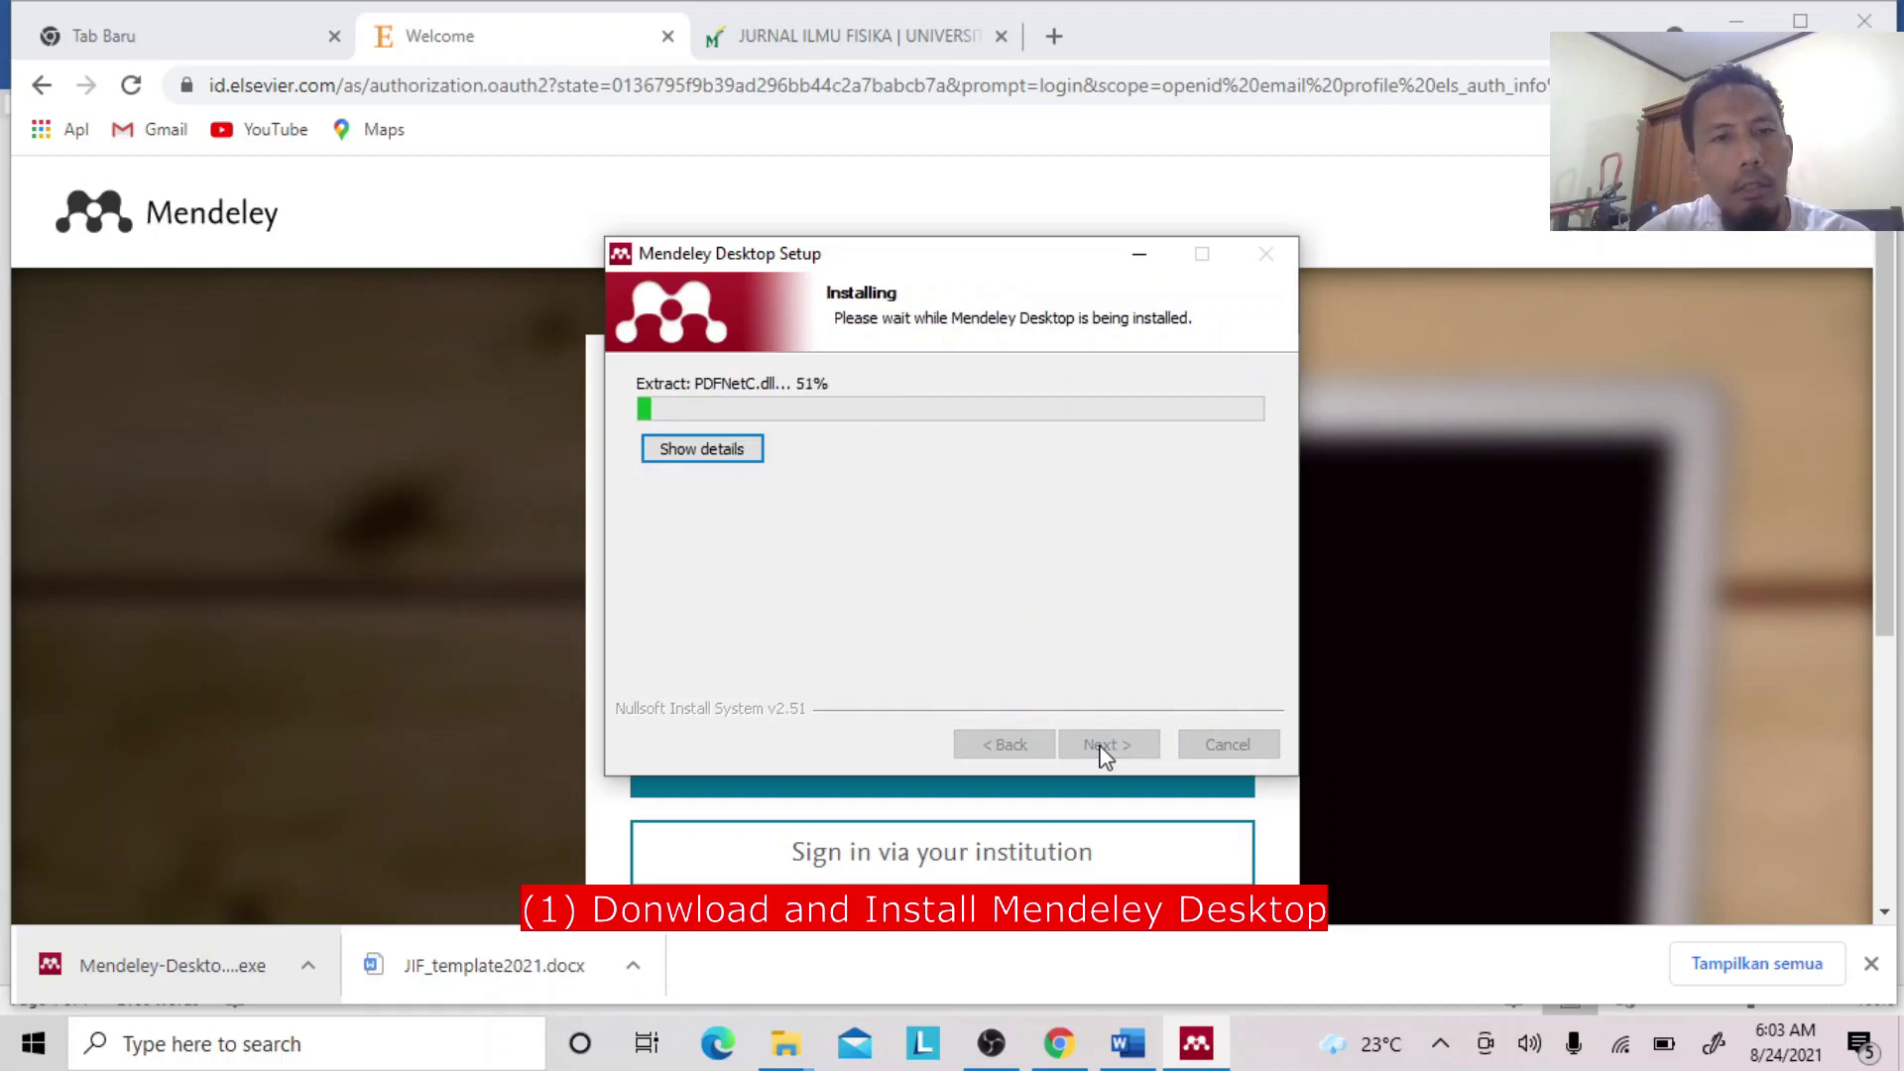
Finish the email, enter the account password and sign in, declining to save the password.
click(1526, 528)
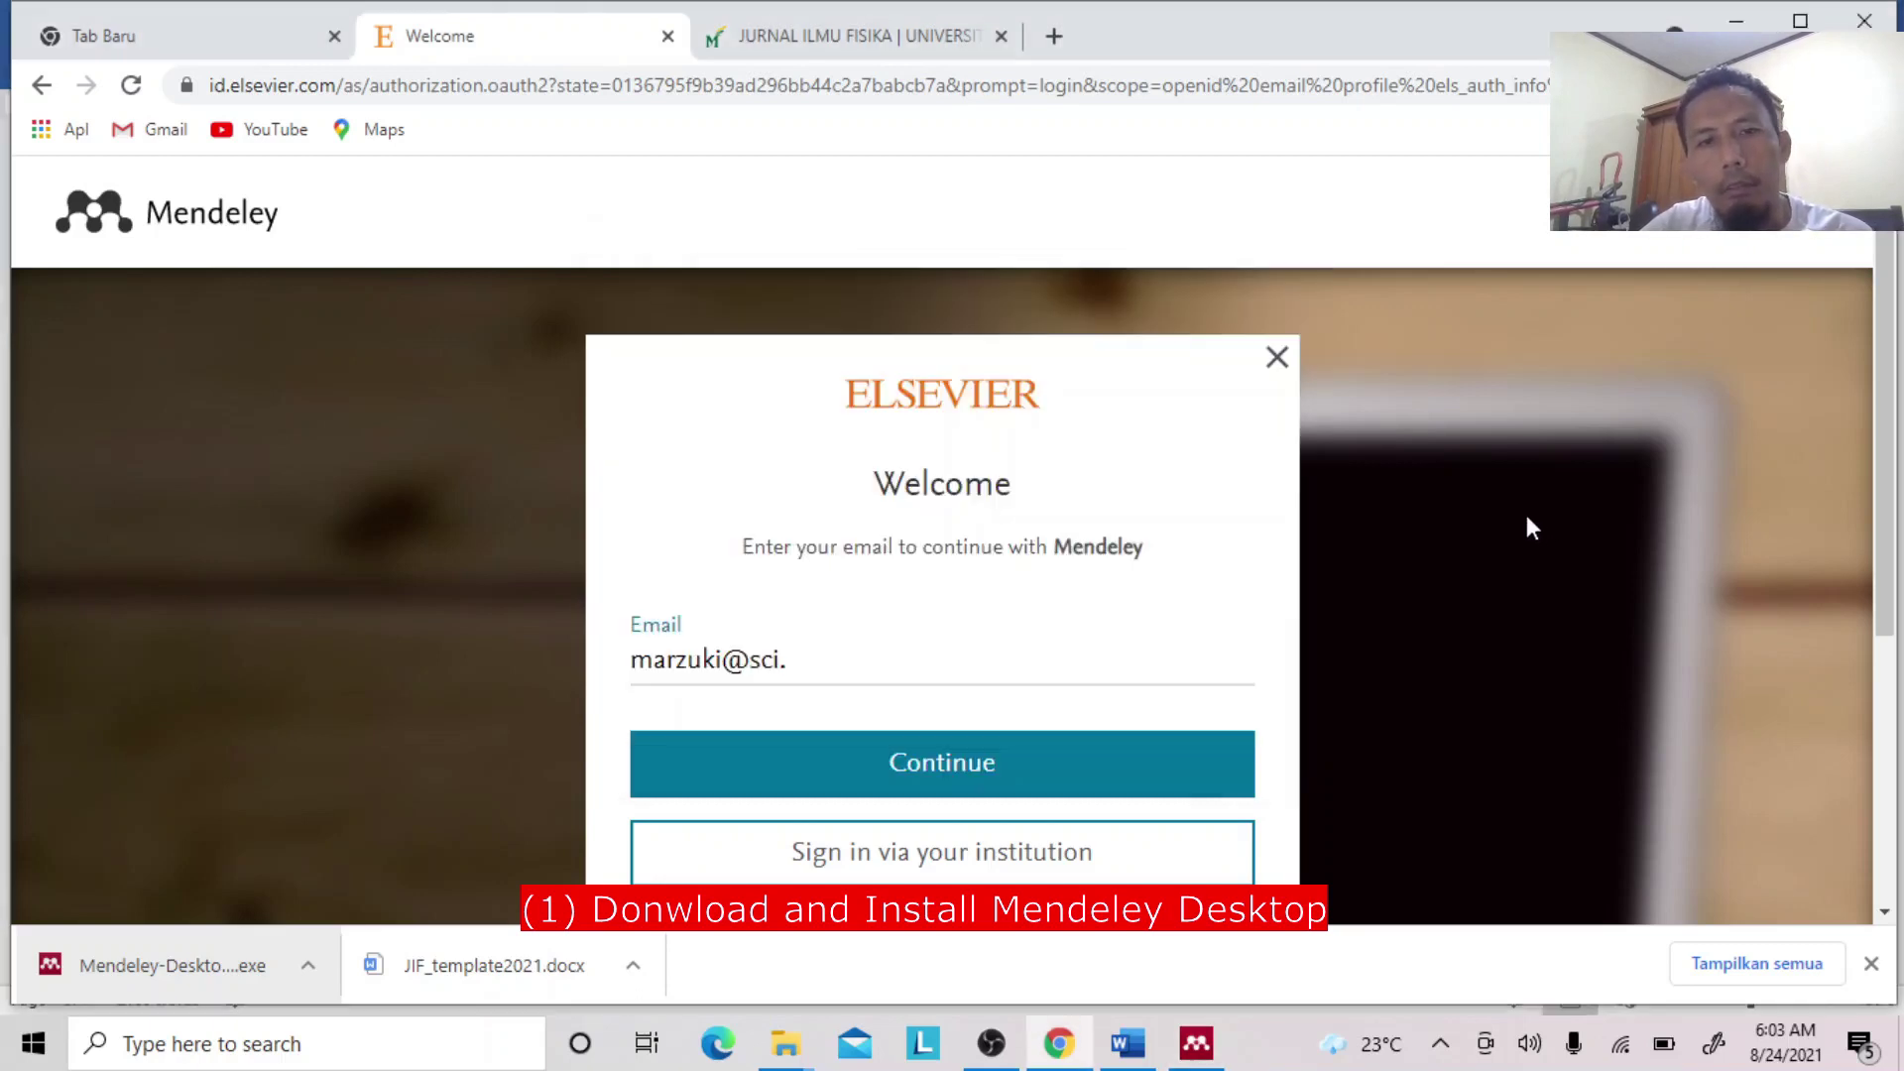
click(838, 667)
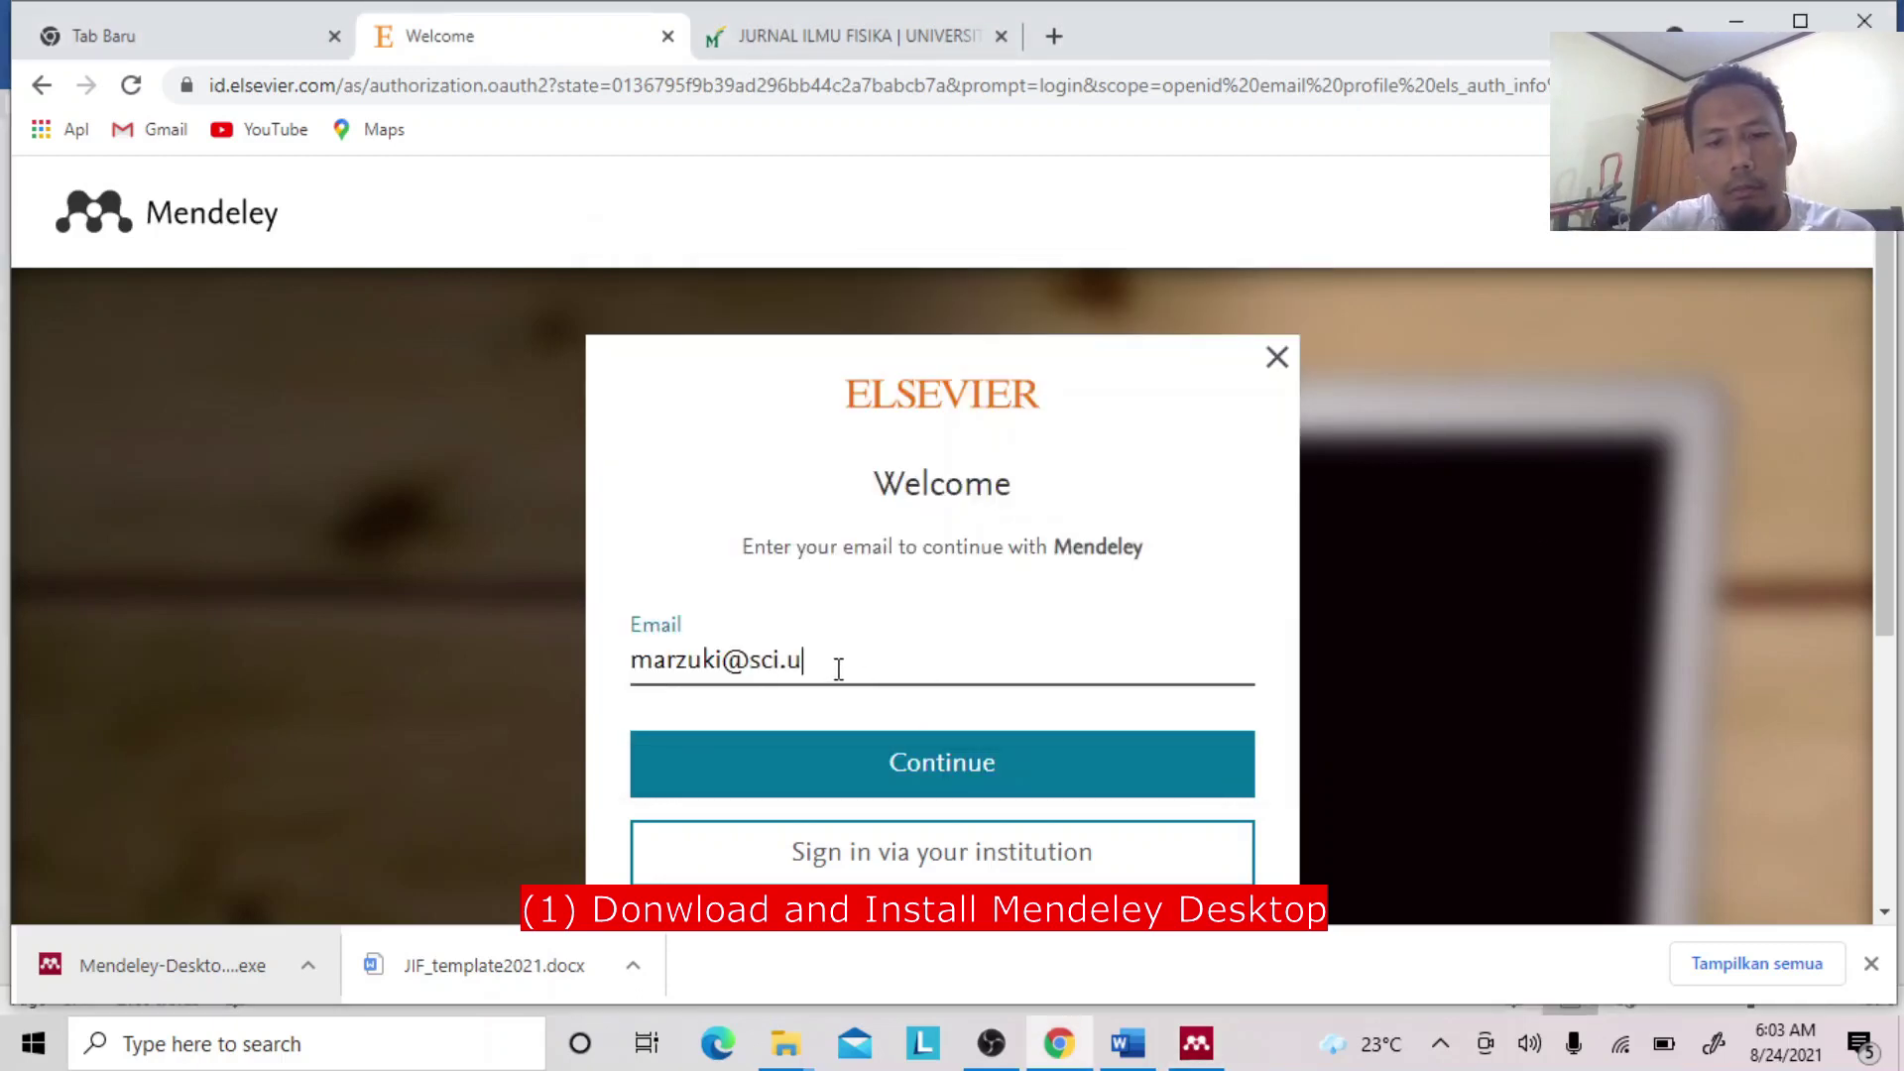
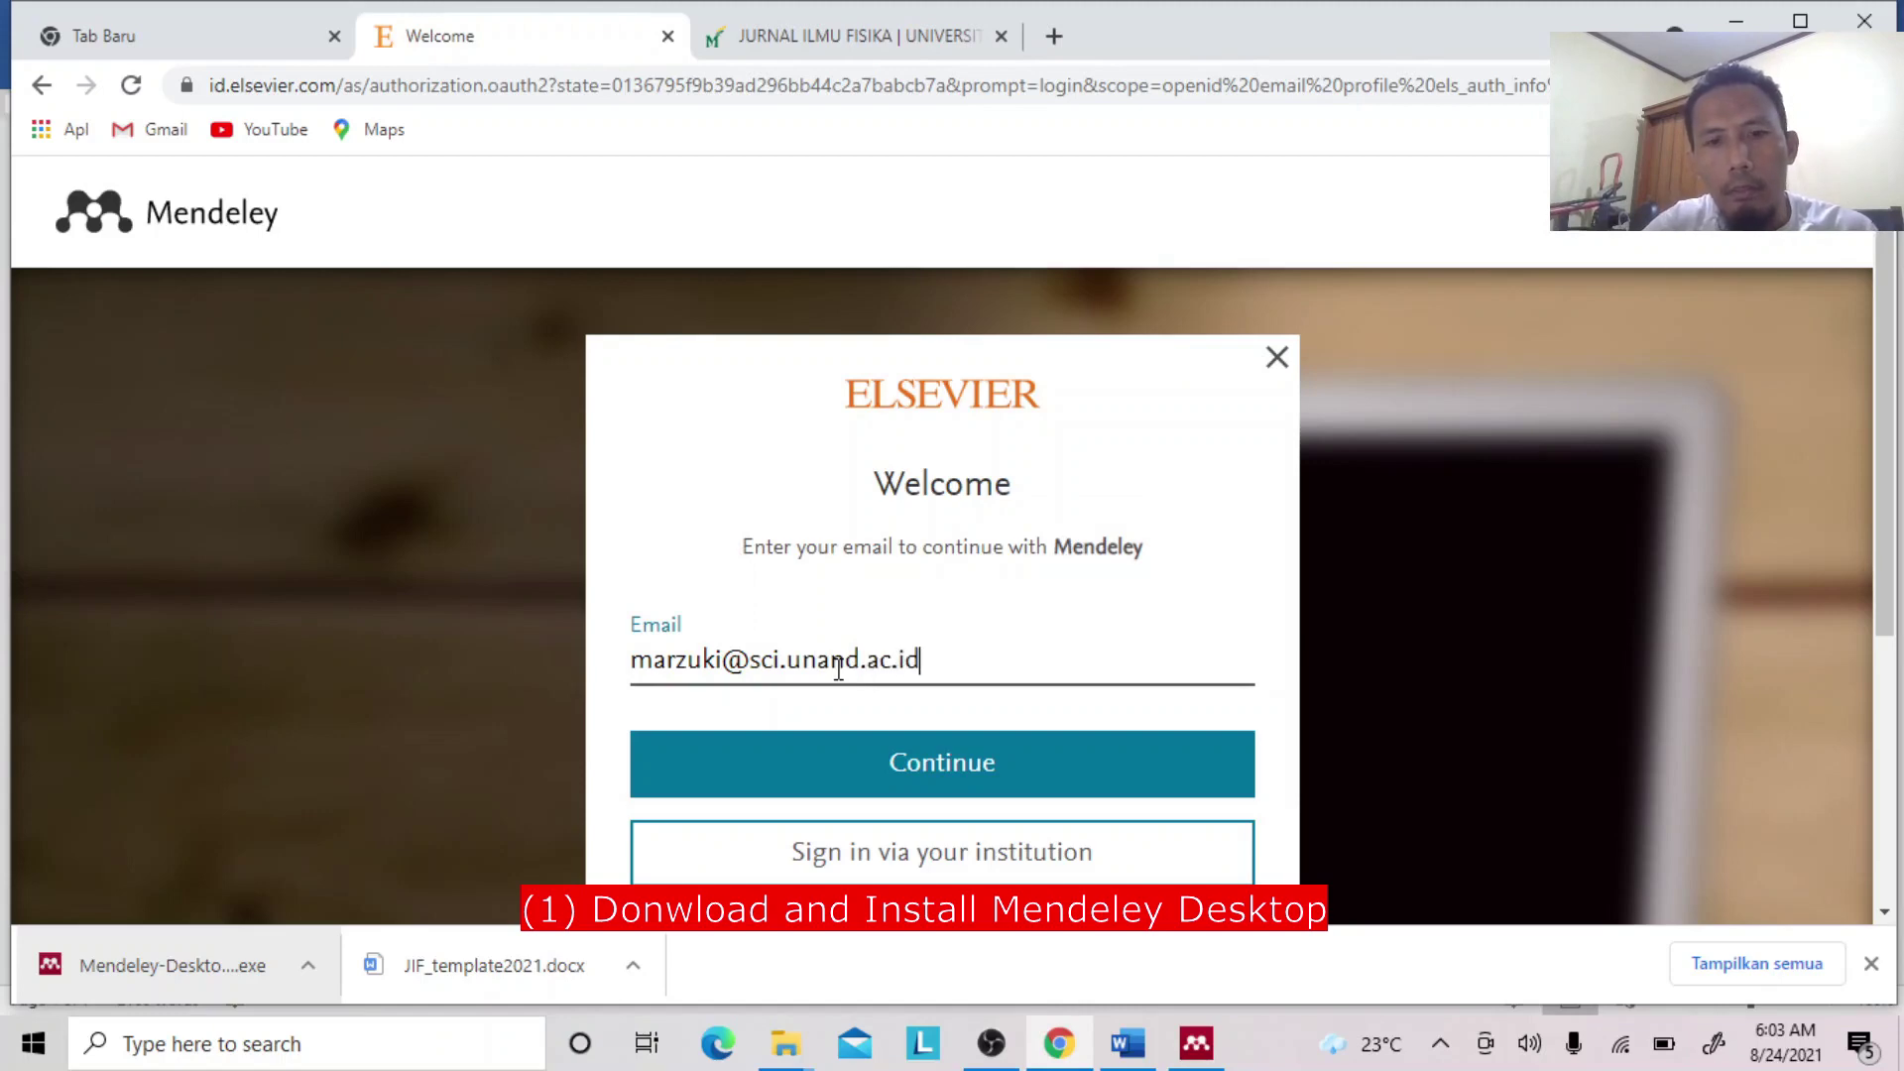
click(819, 766)
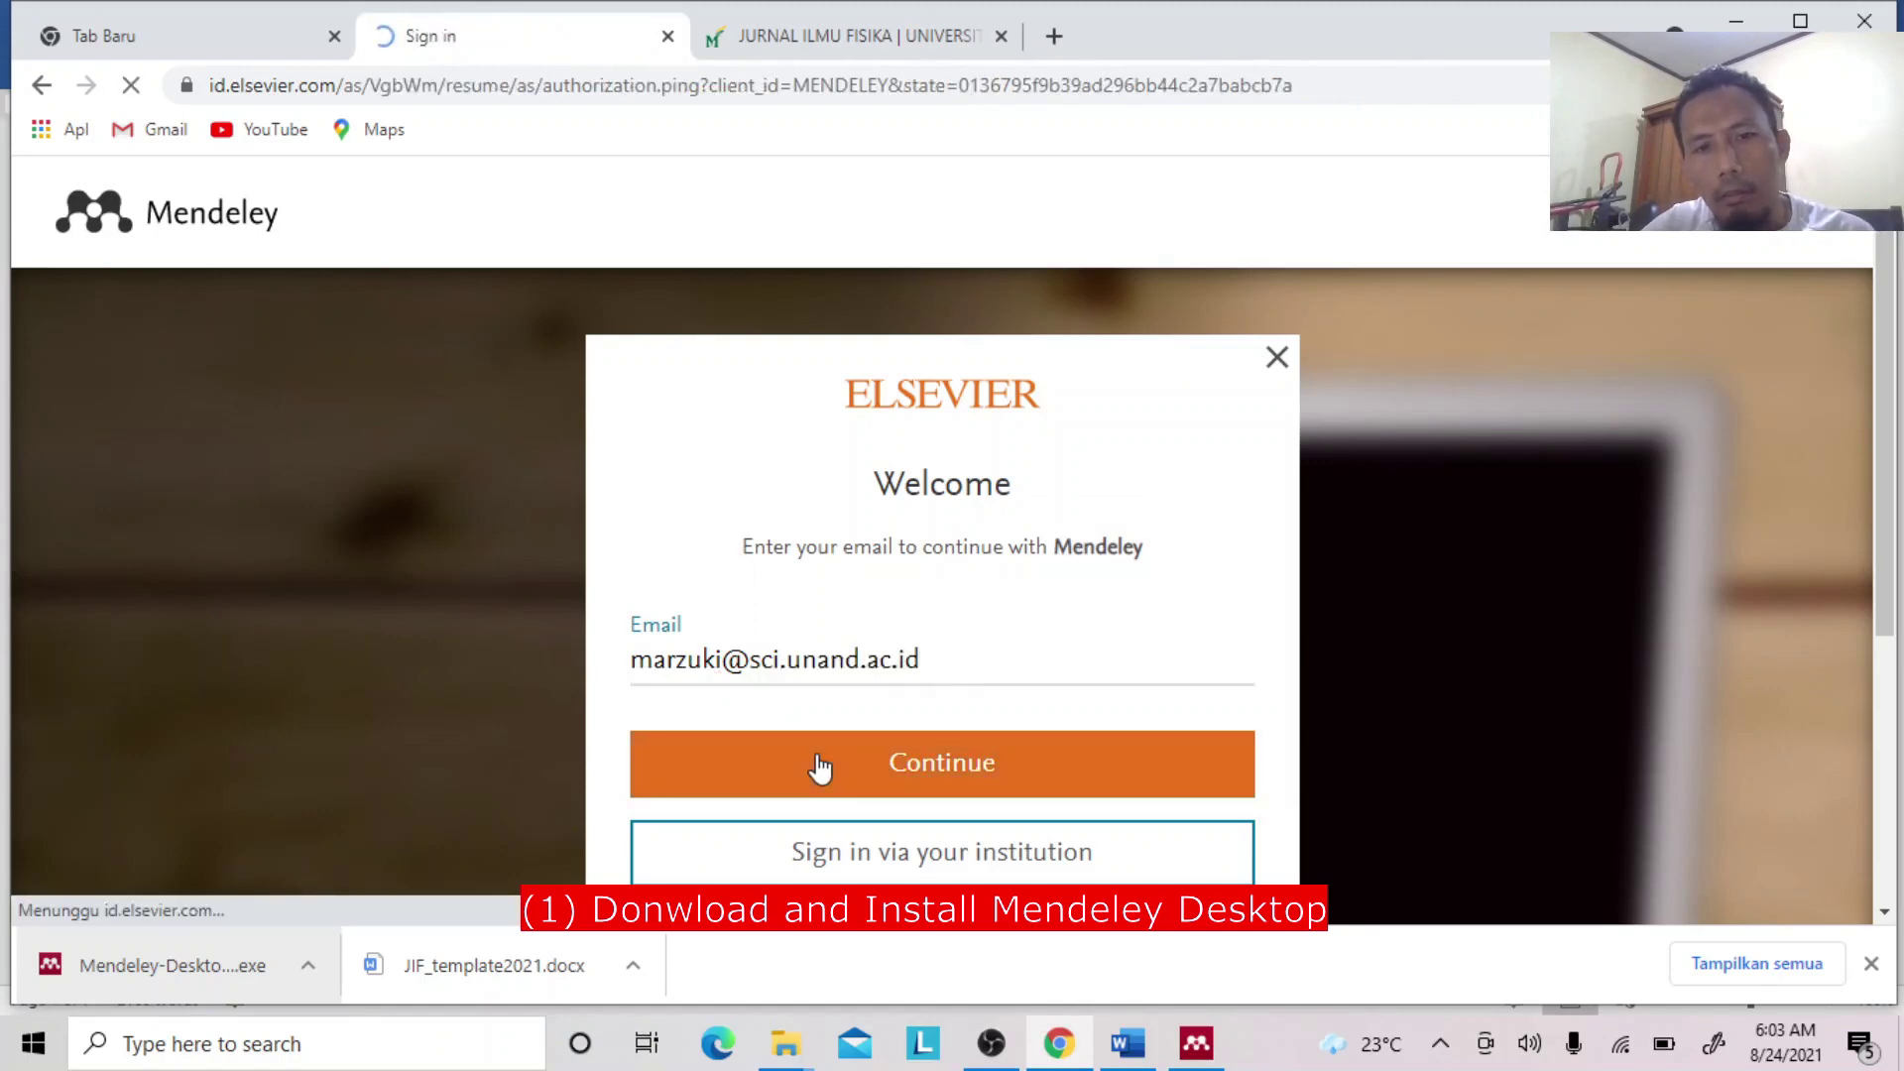
text(••)
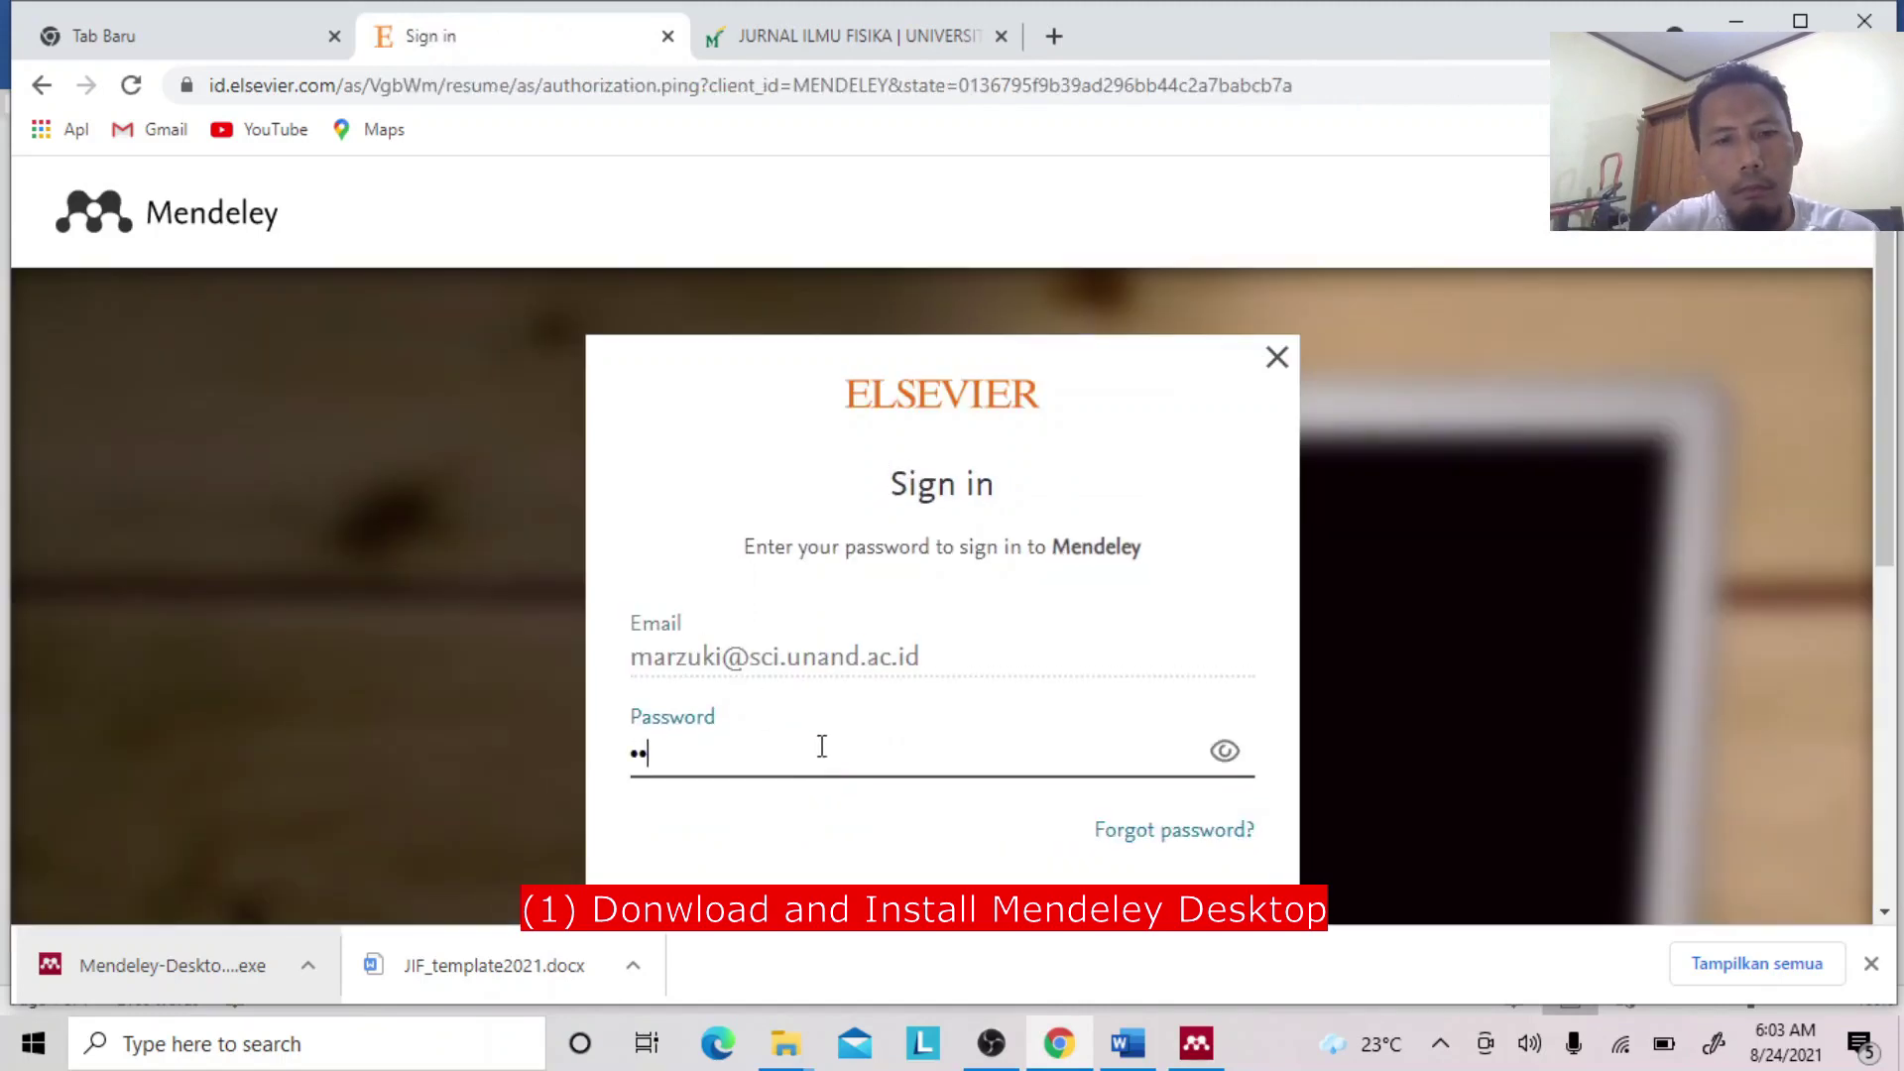
text(••••••••)
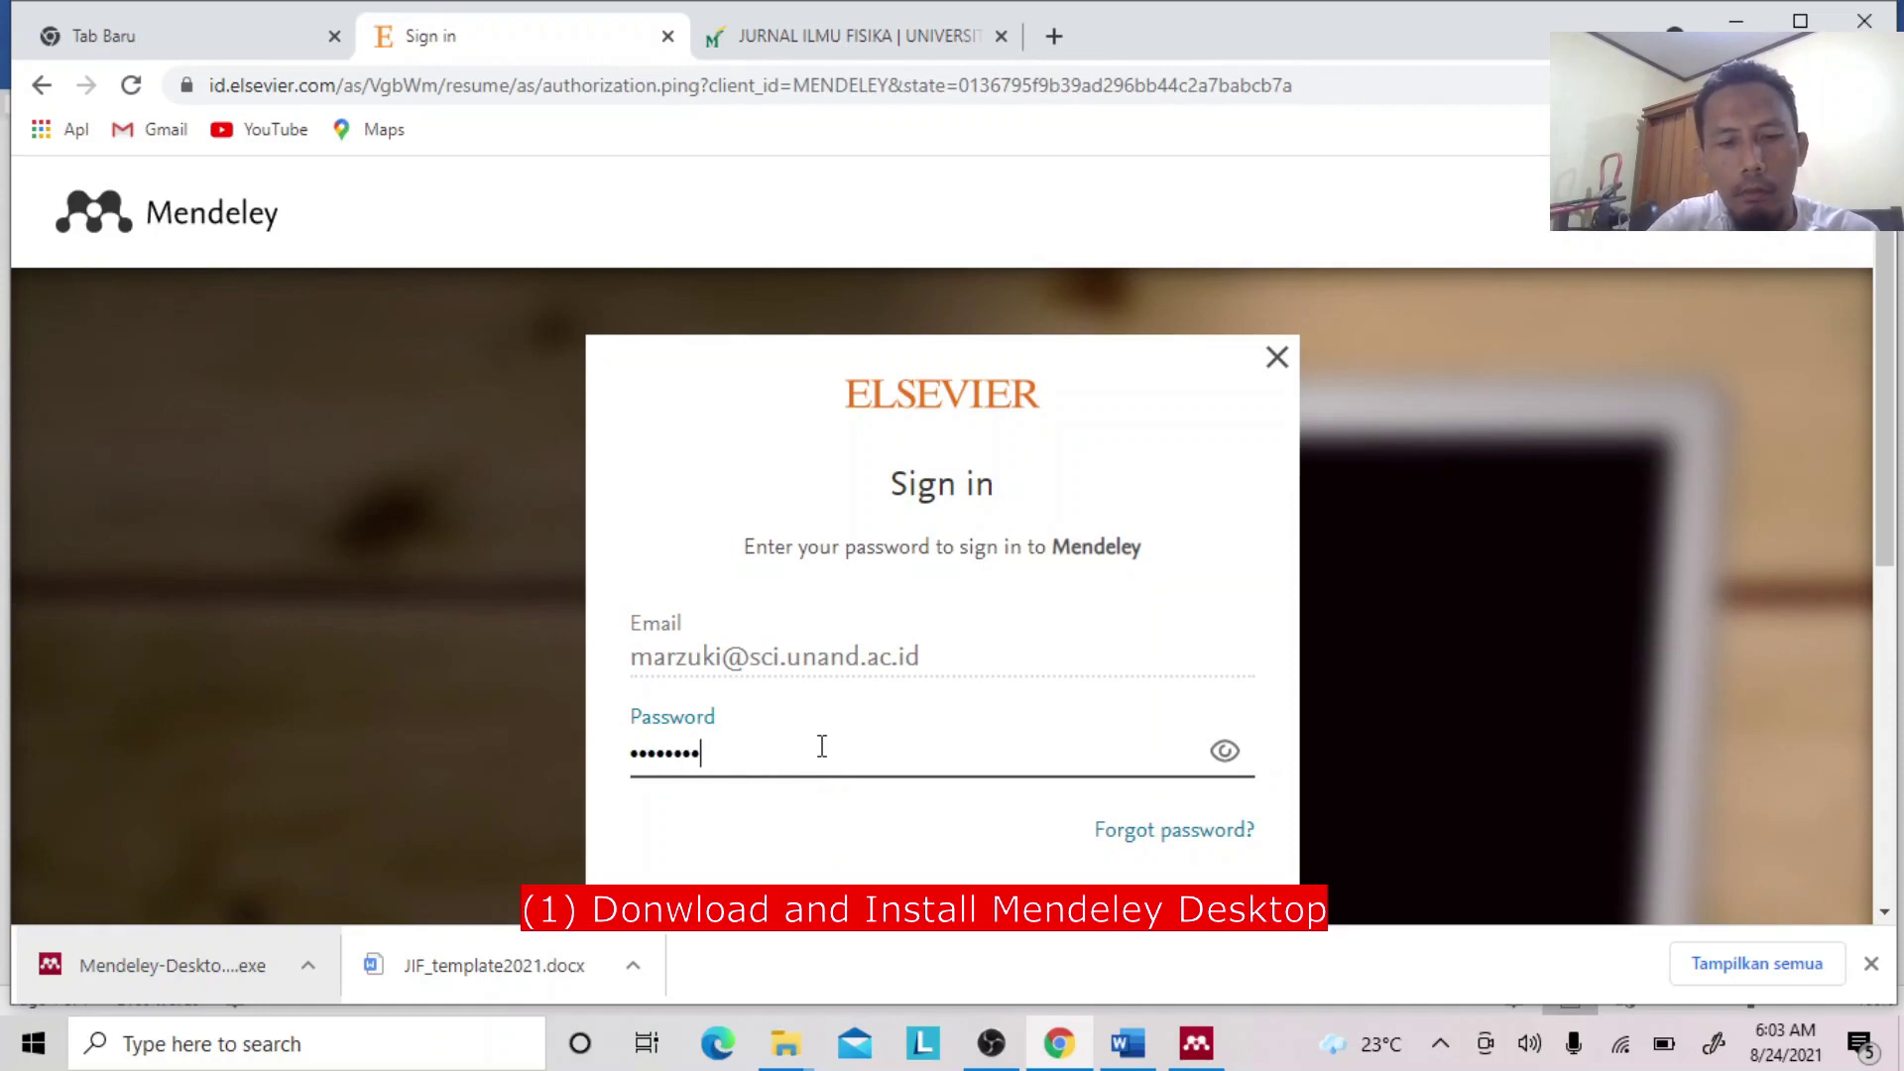
text(••)
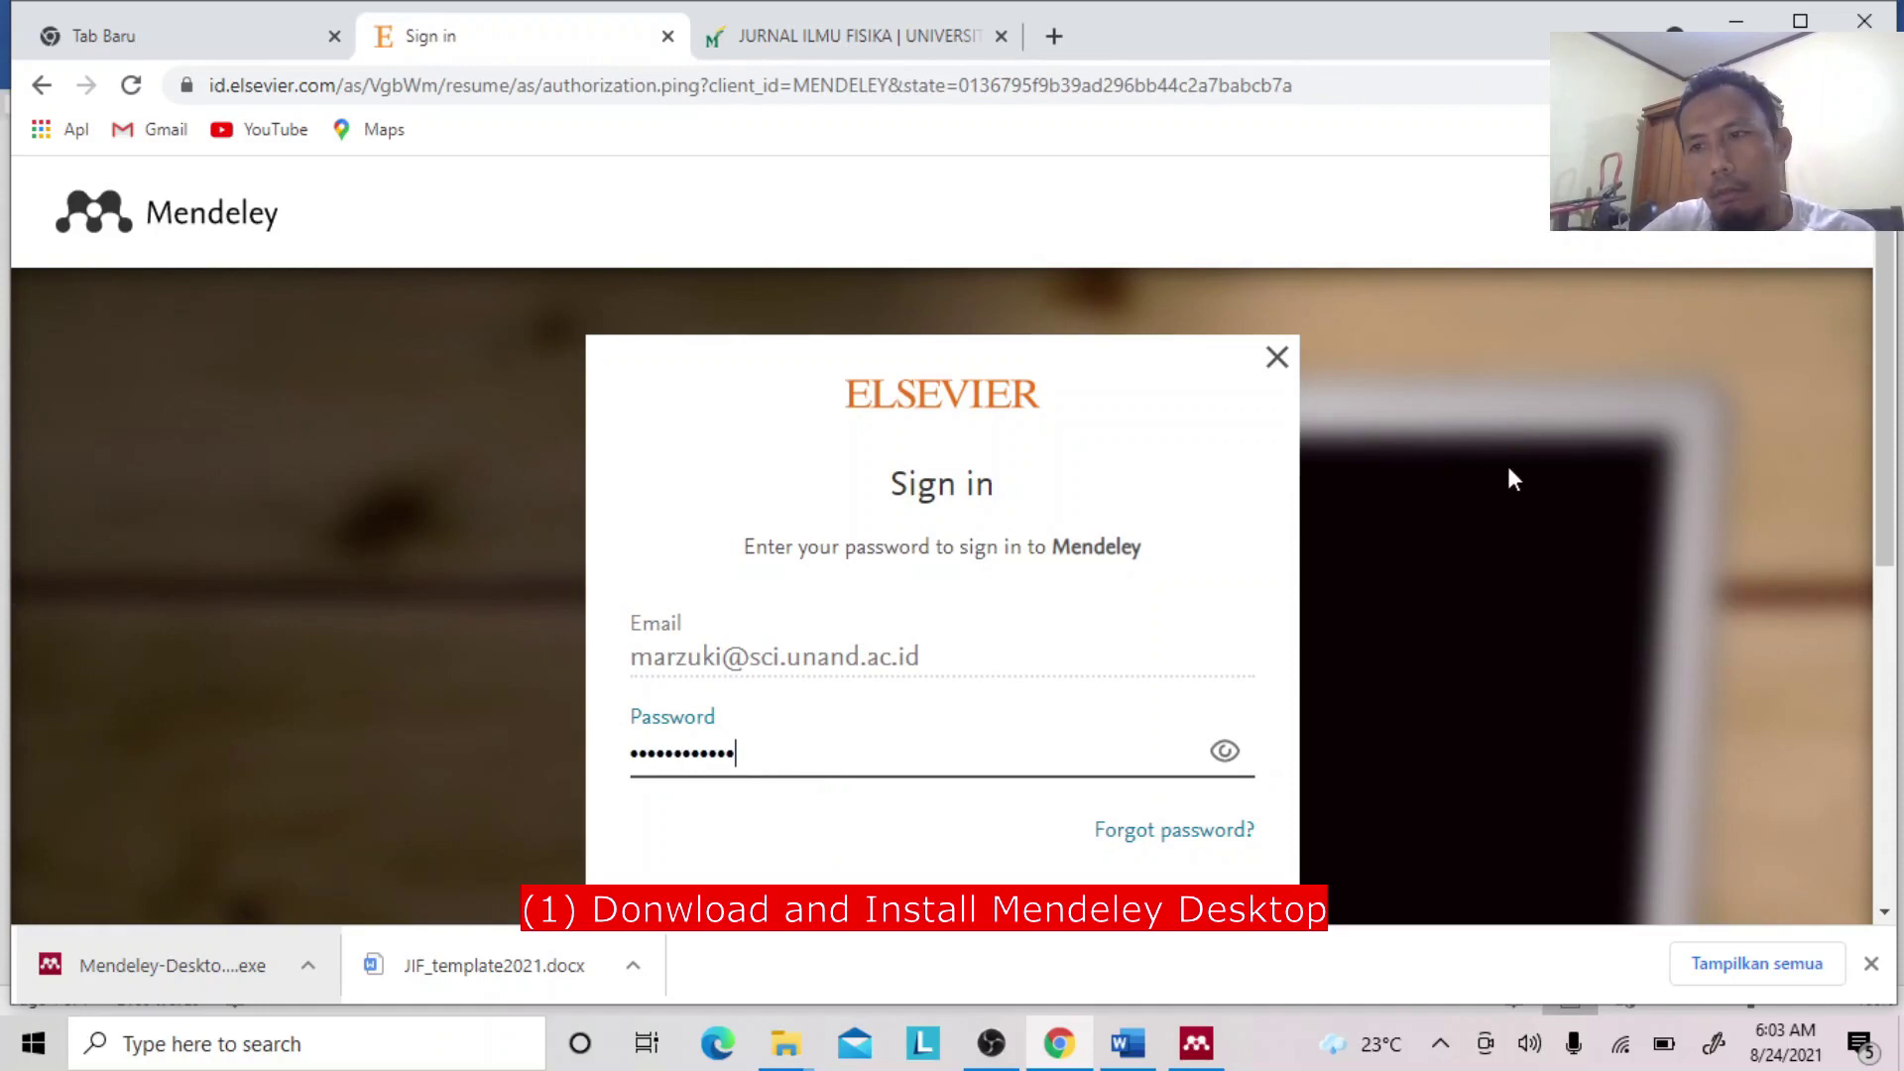
scroll(1842, 464, down, 3)
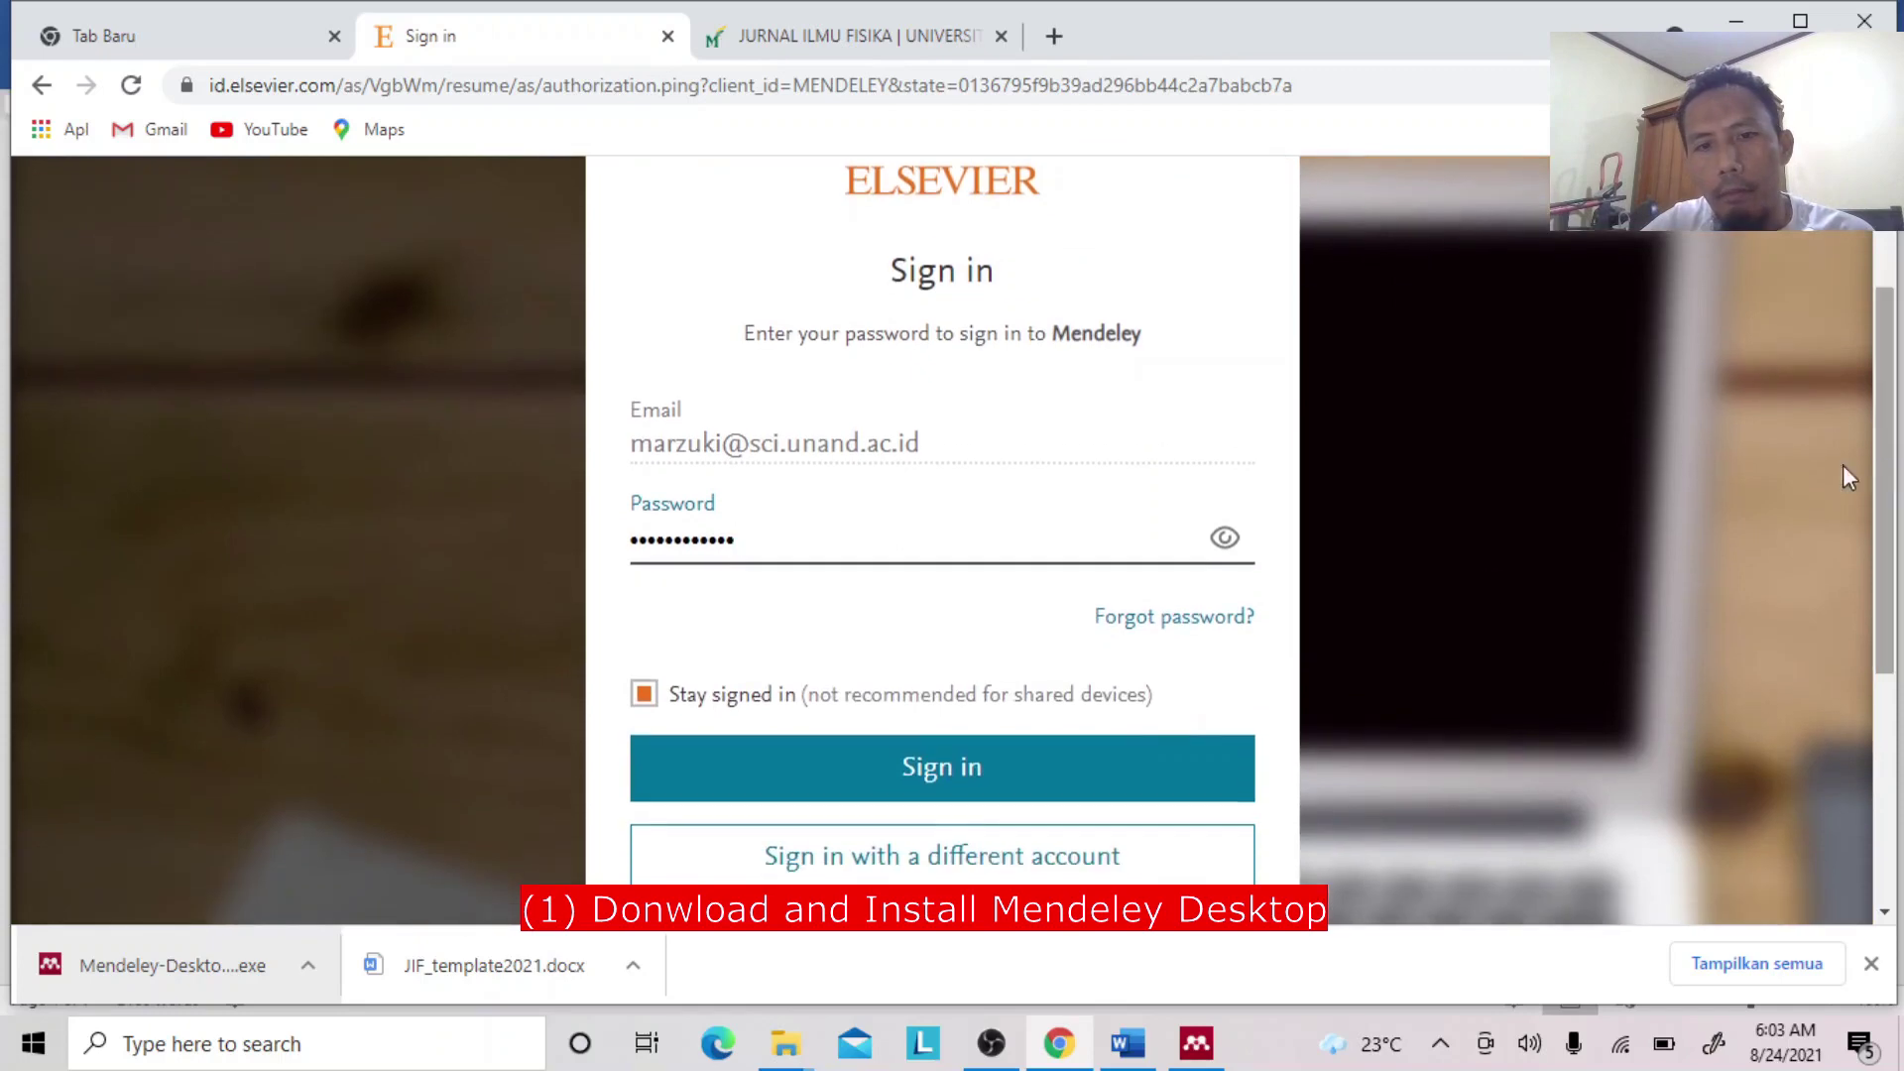
click(945, 773)
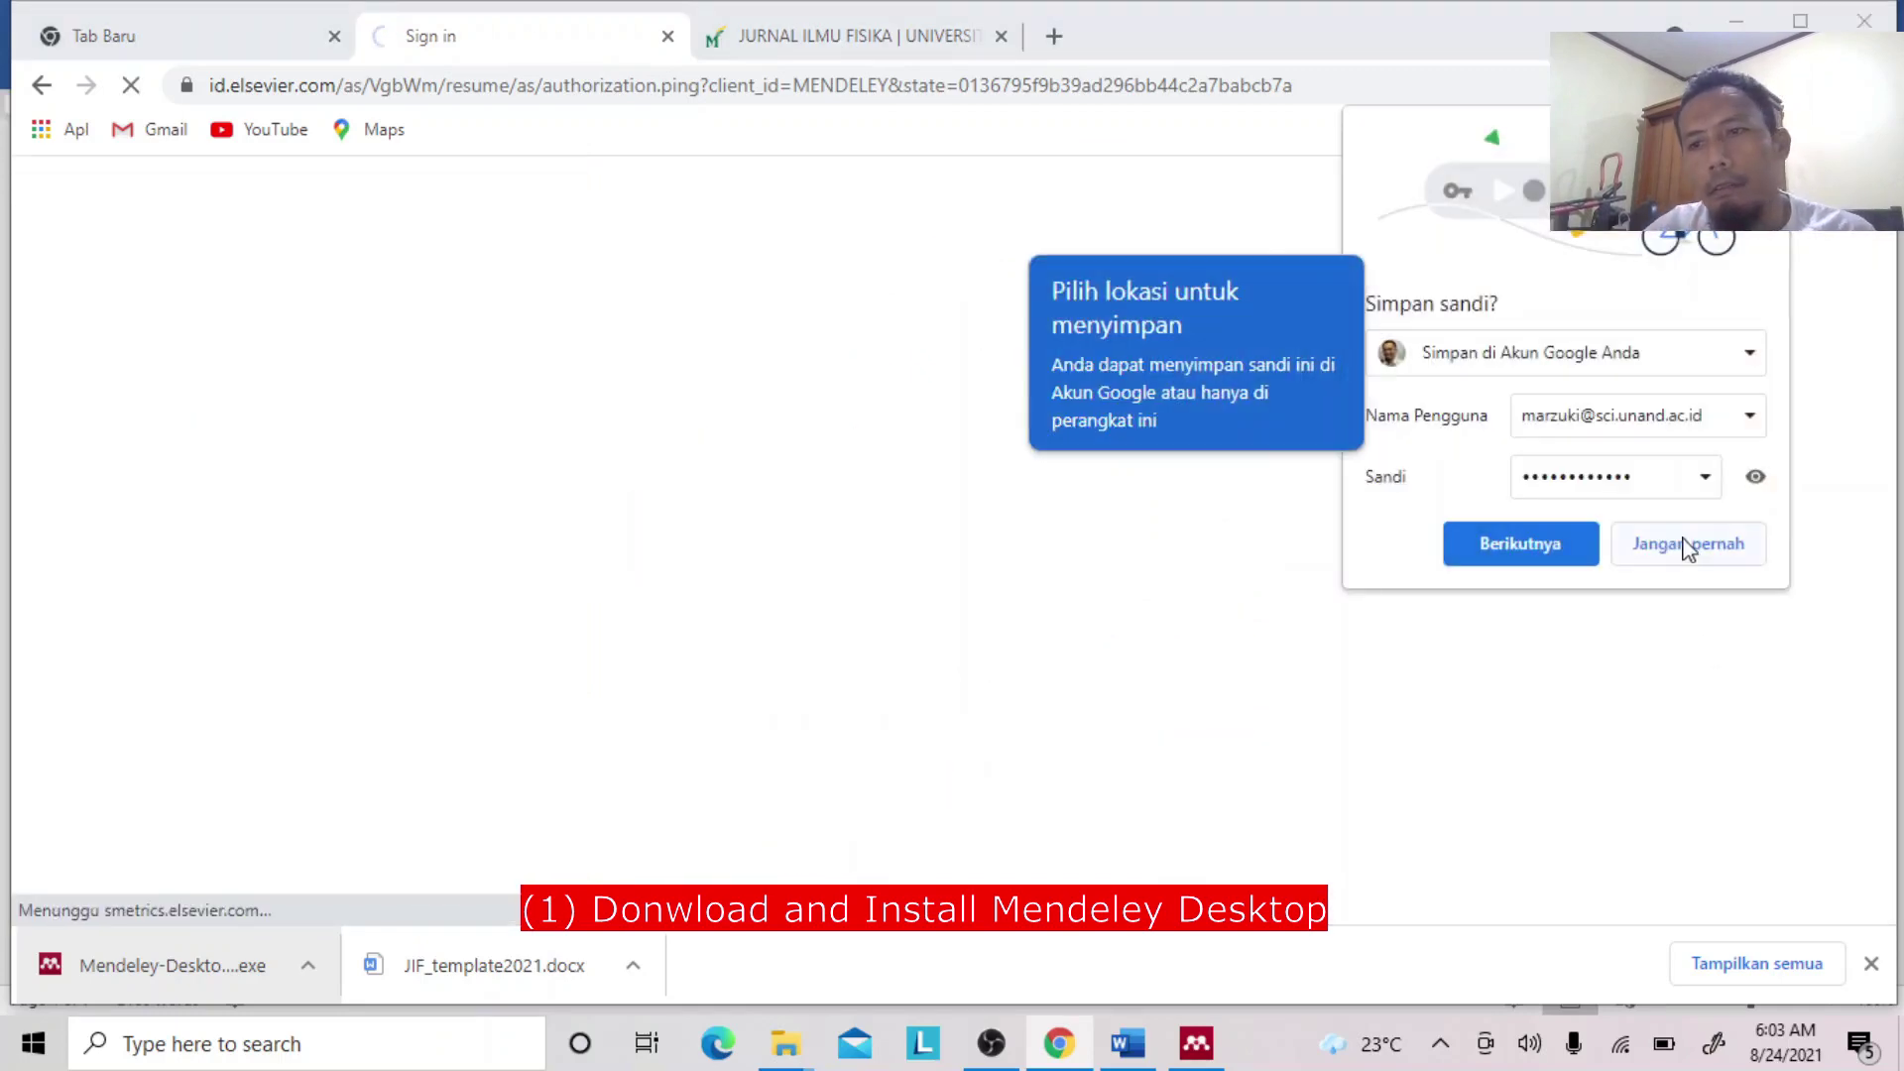
click(1674, 549)
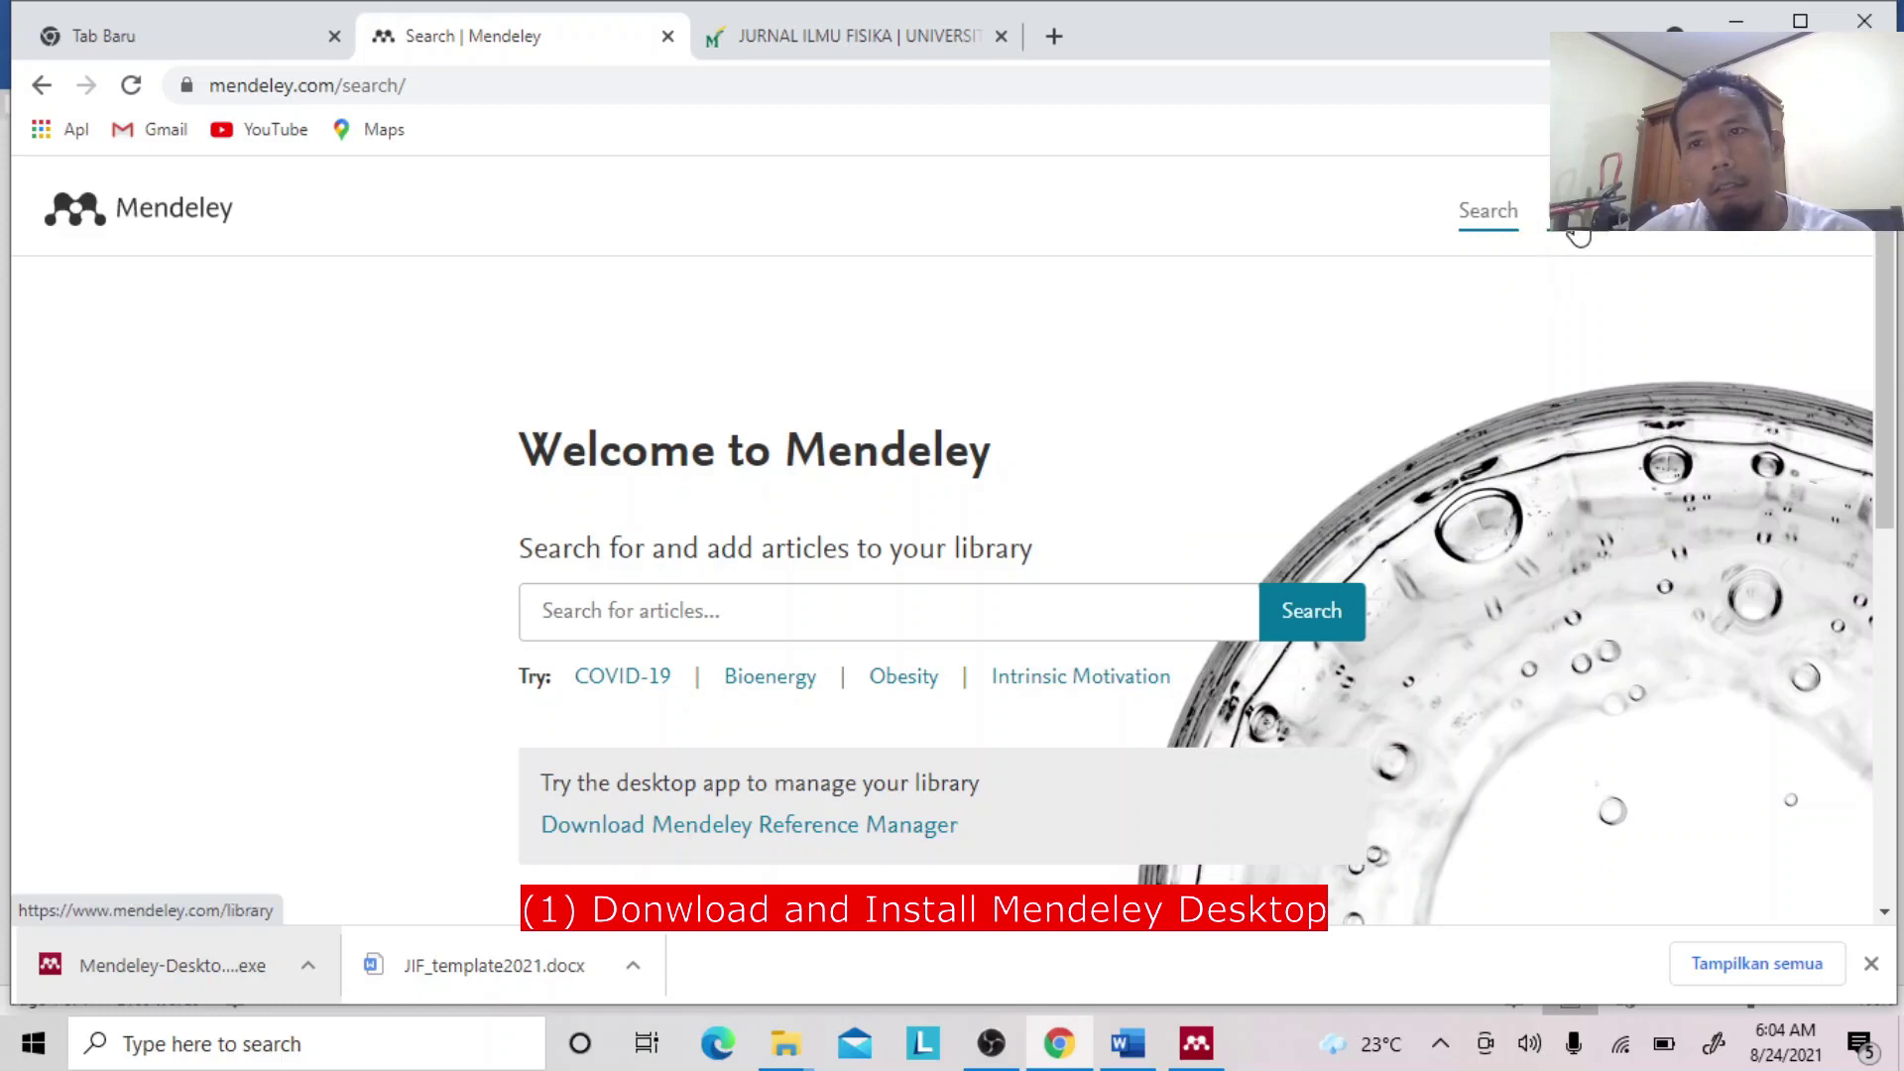
Browse the All References library, return to the Mendeley search page, and bring up the finished installer.
click(1579, 235)
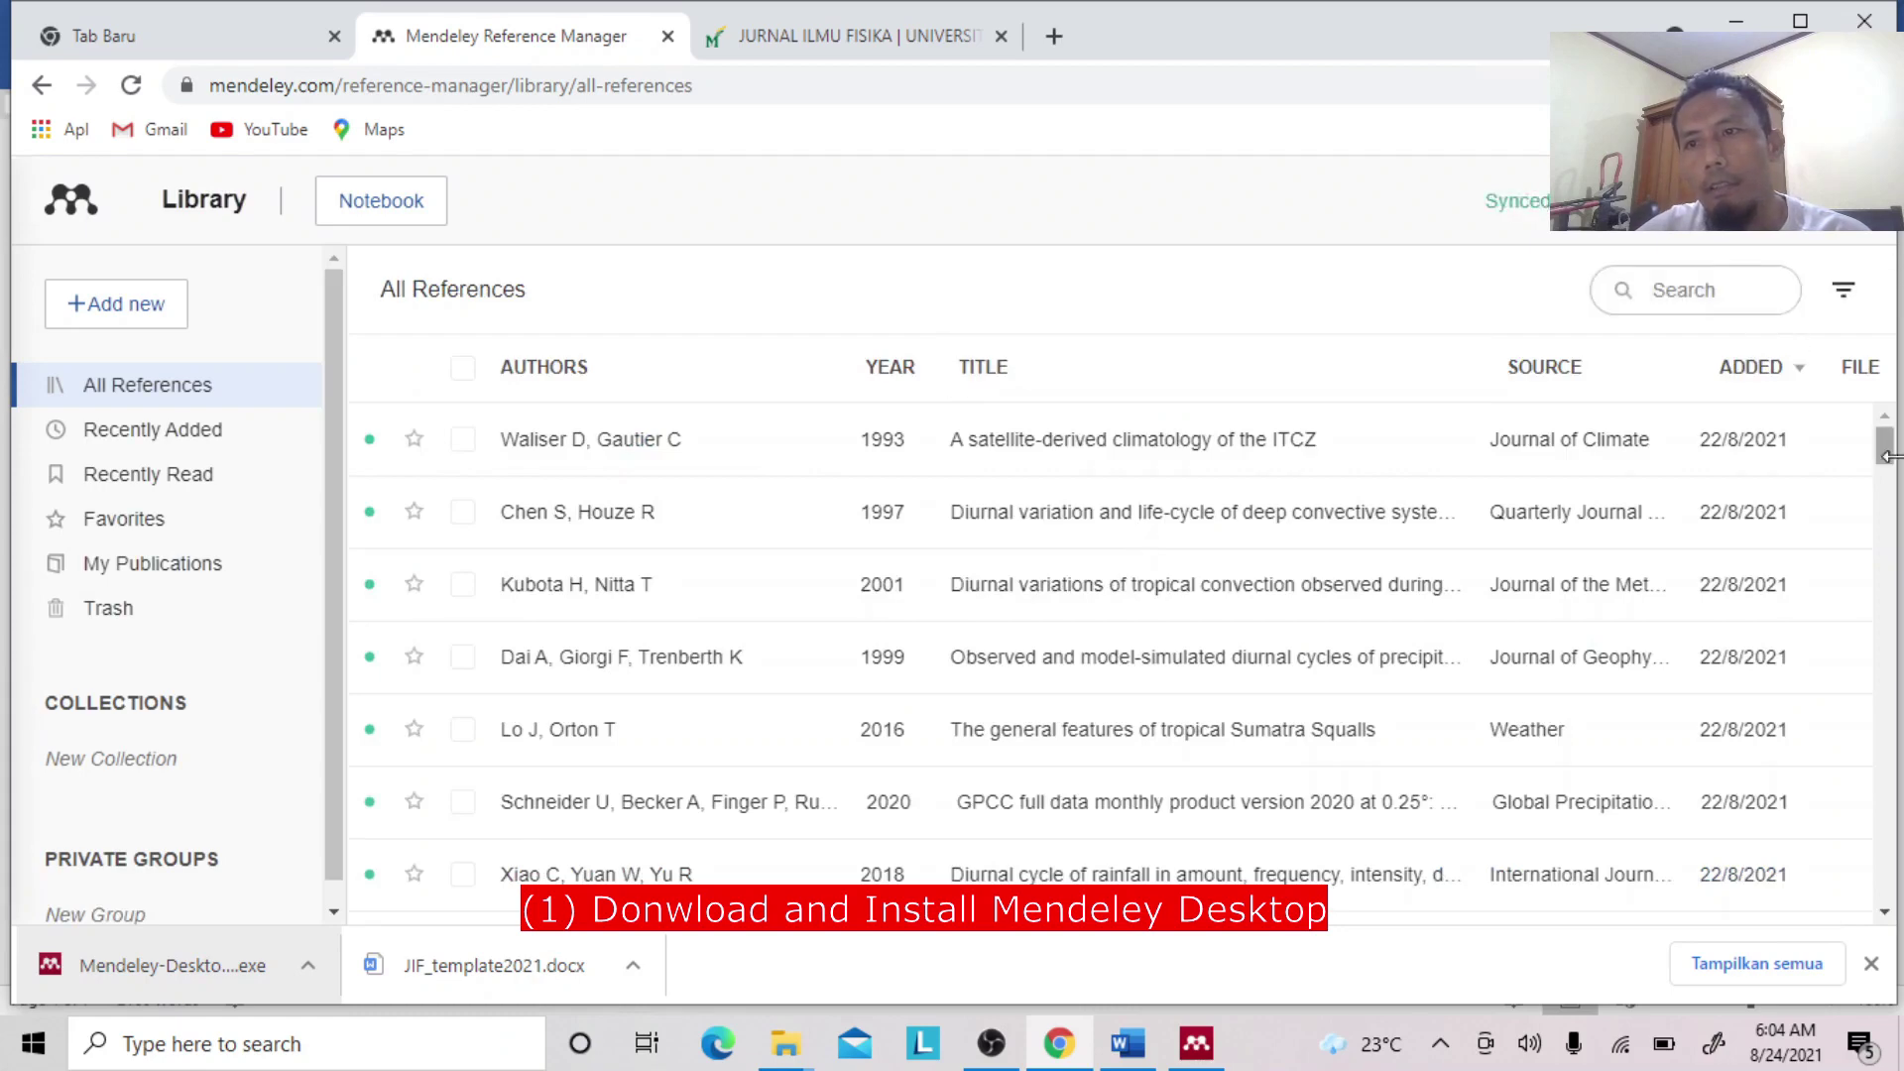
drag(1884, 454, 1886, 525)
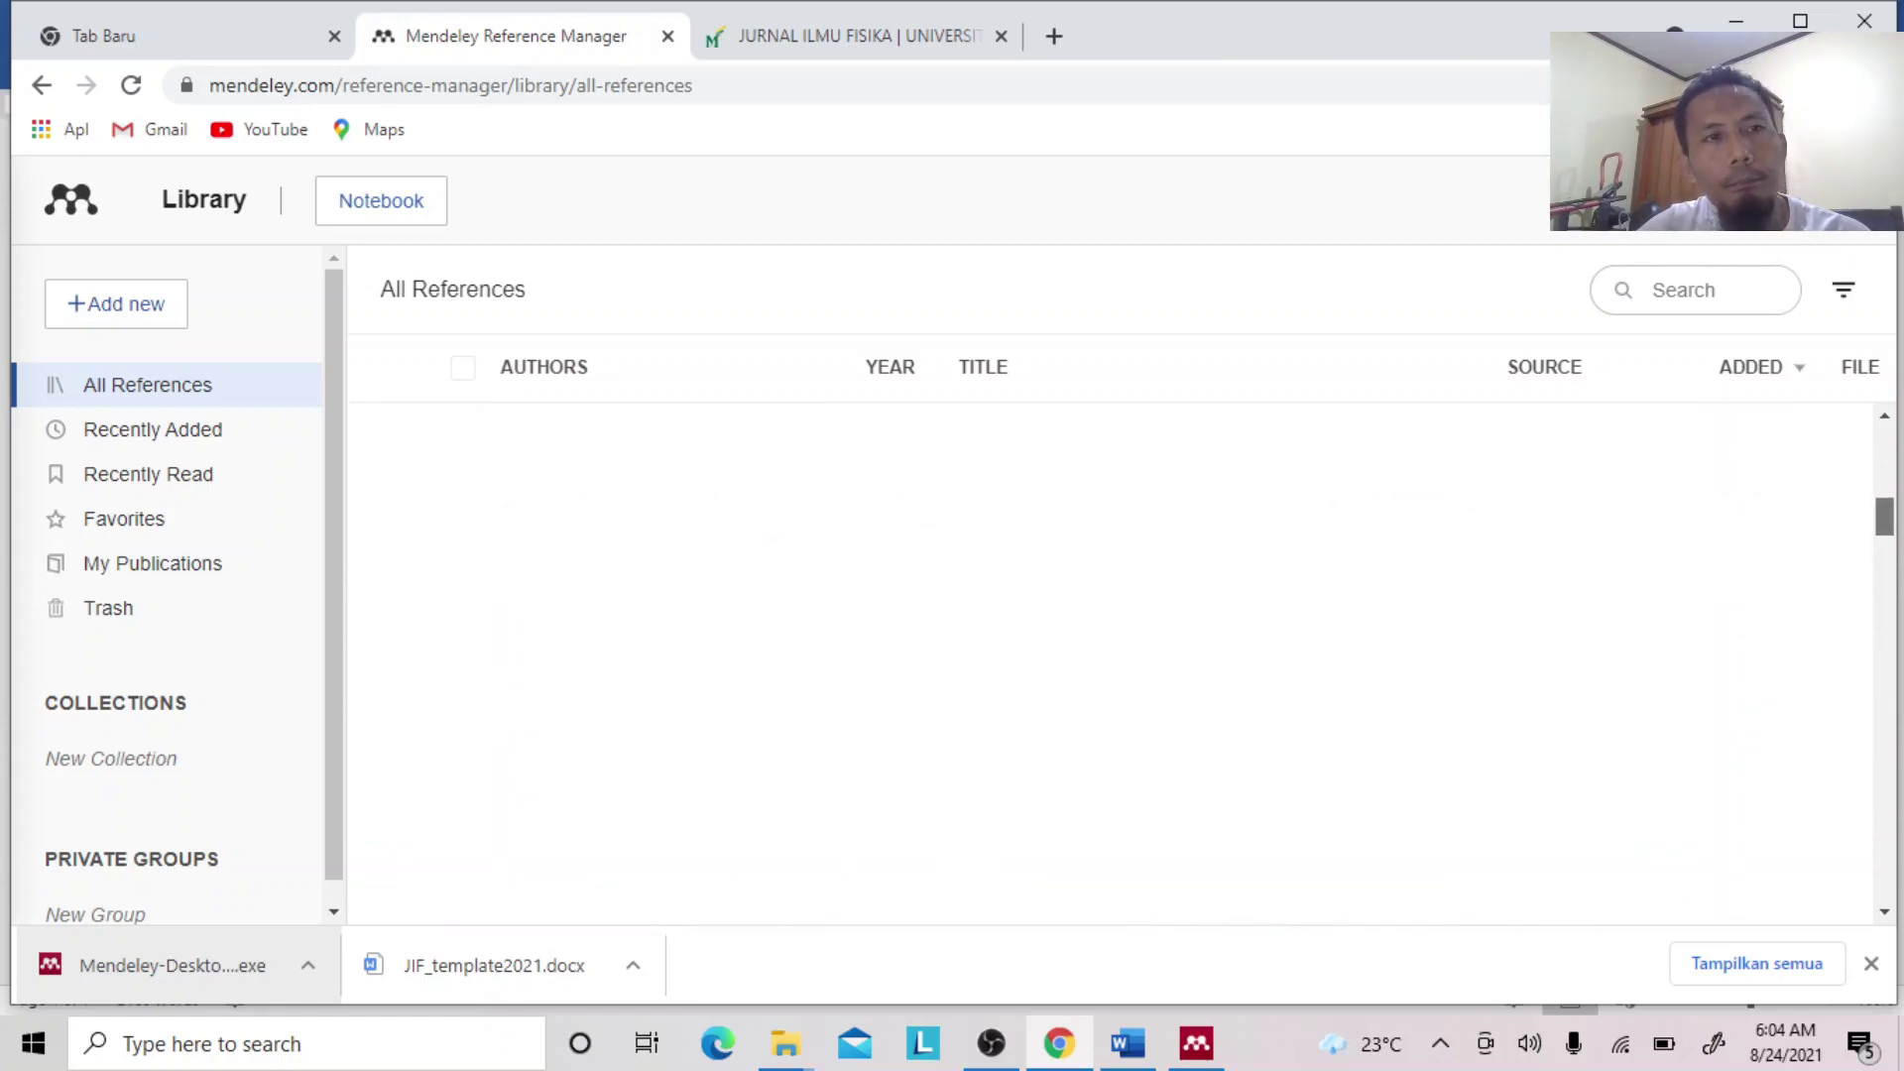
click(211, 30)
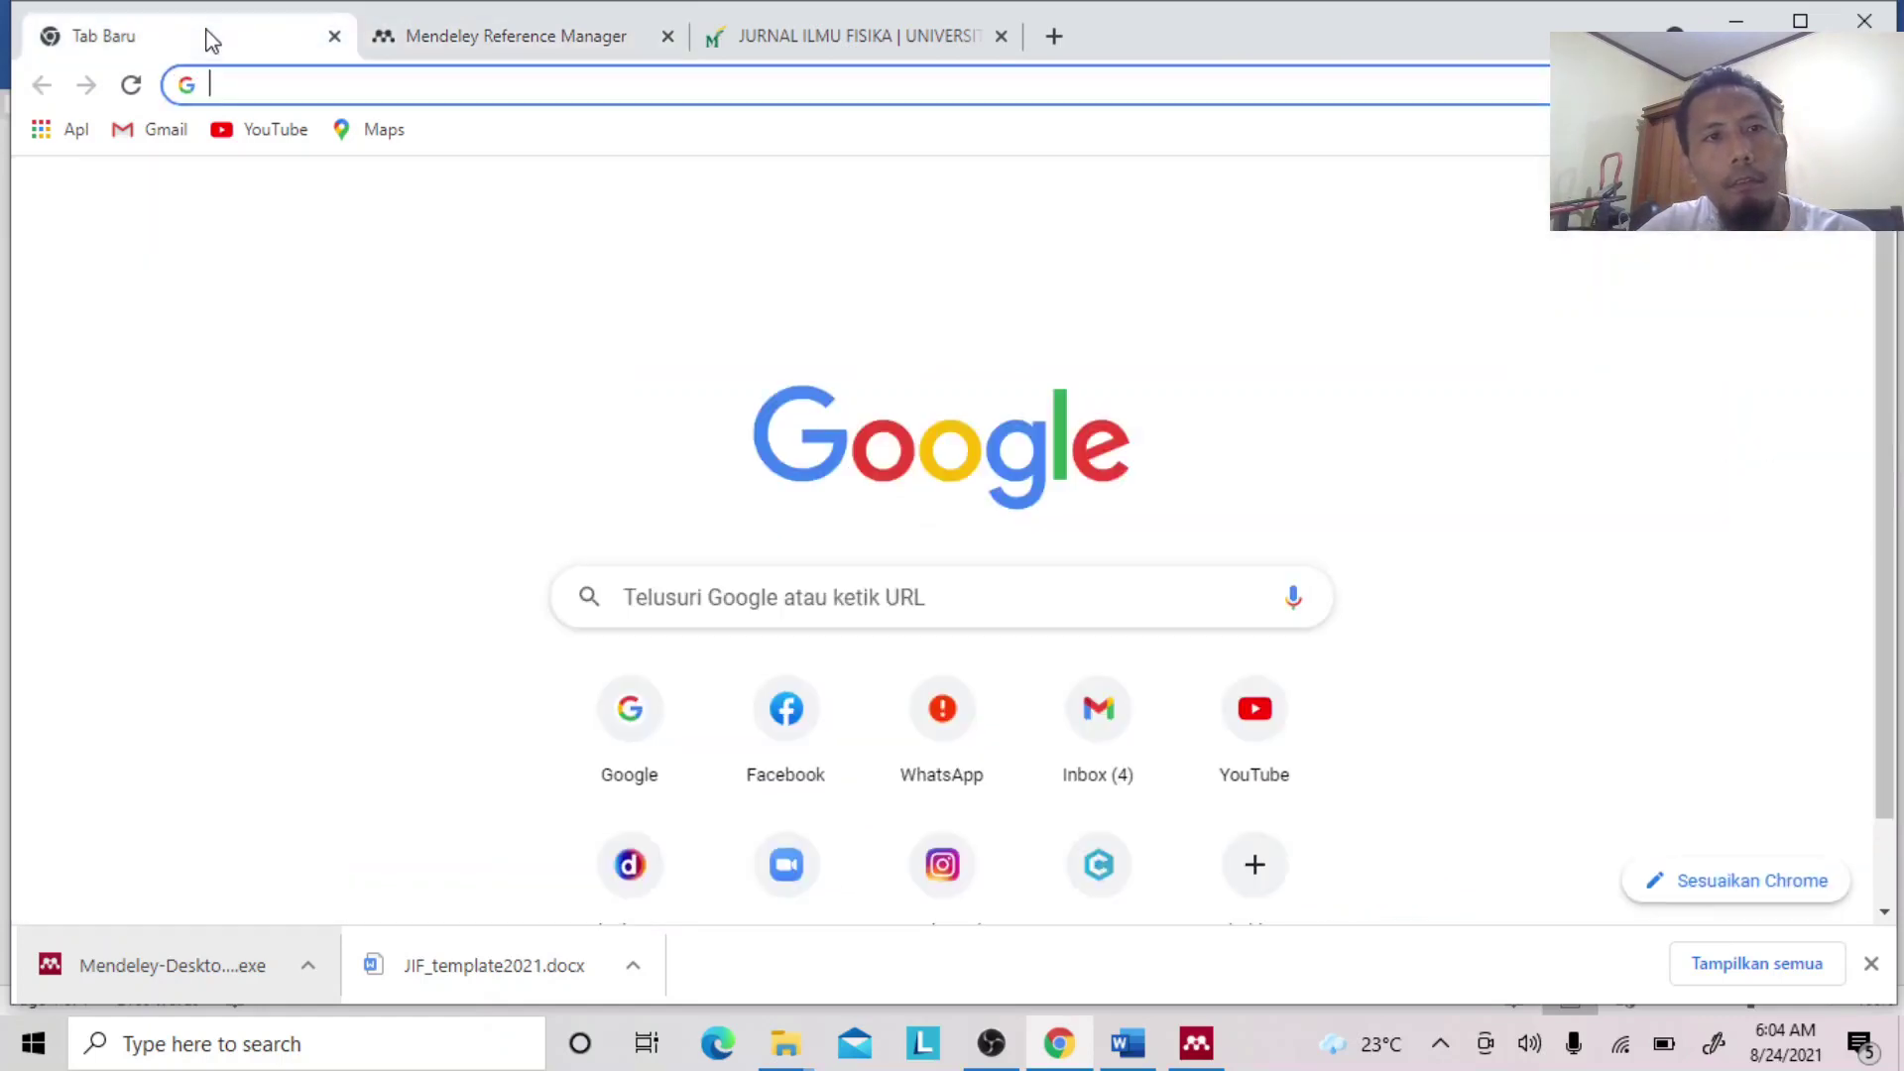
click(426, 36)
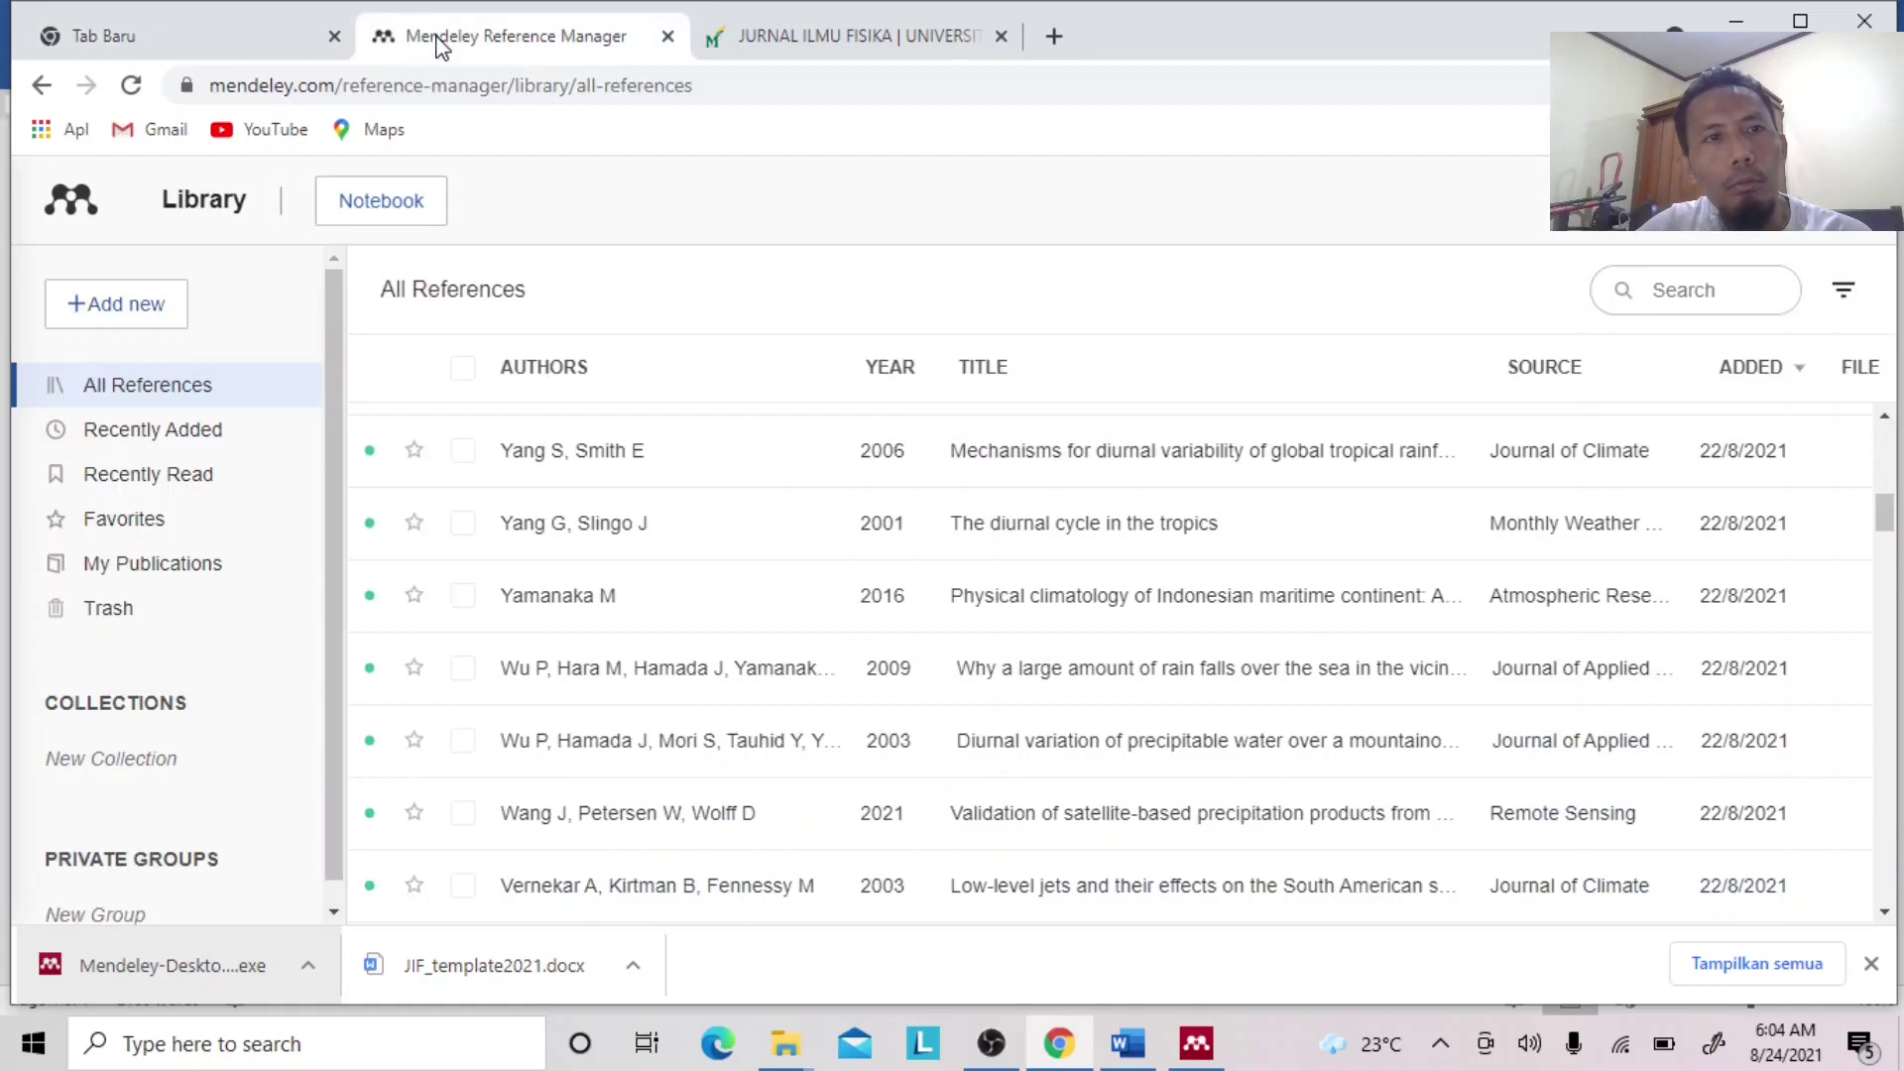
click(40, 87)
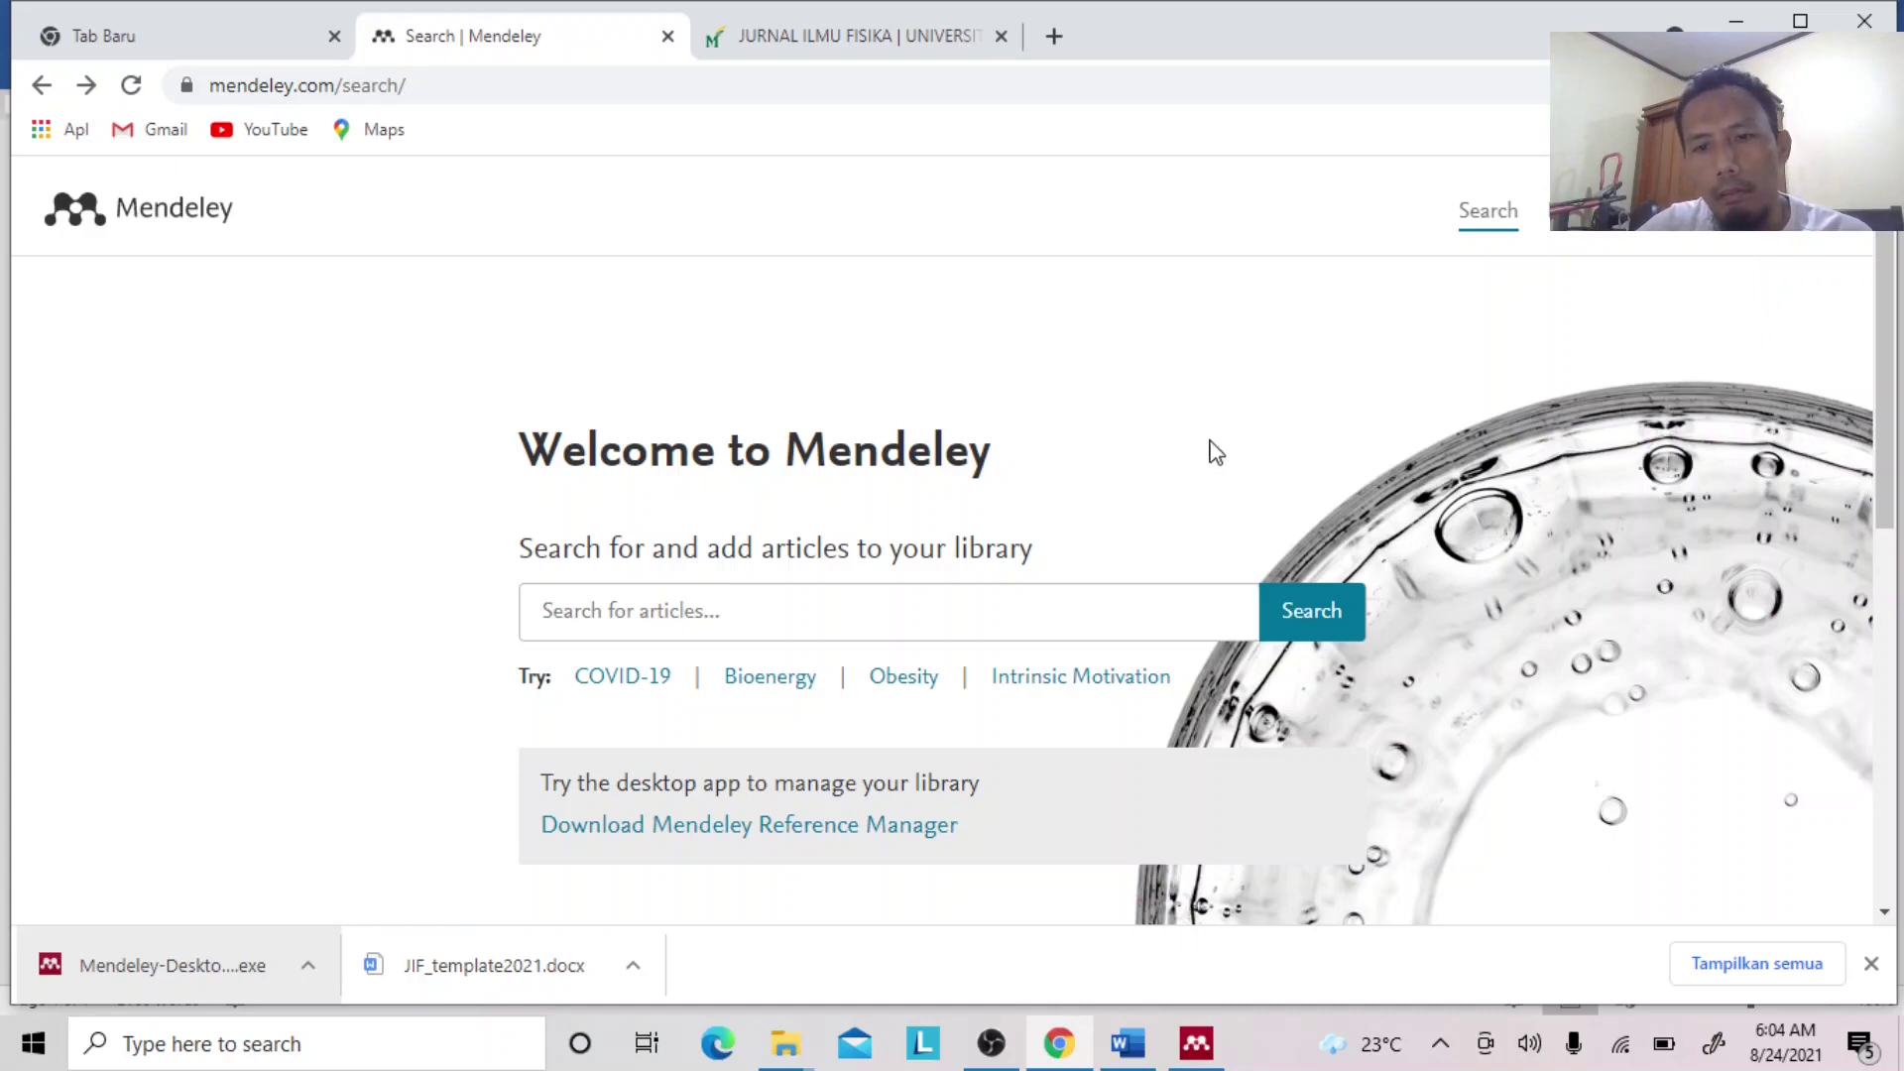
click(1215, 1043)
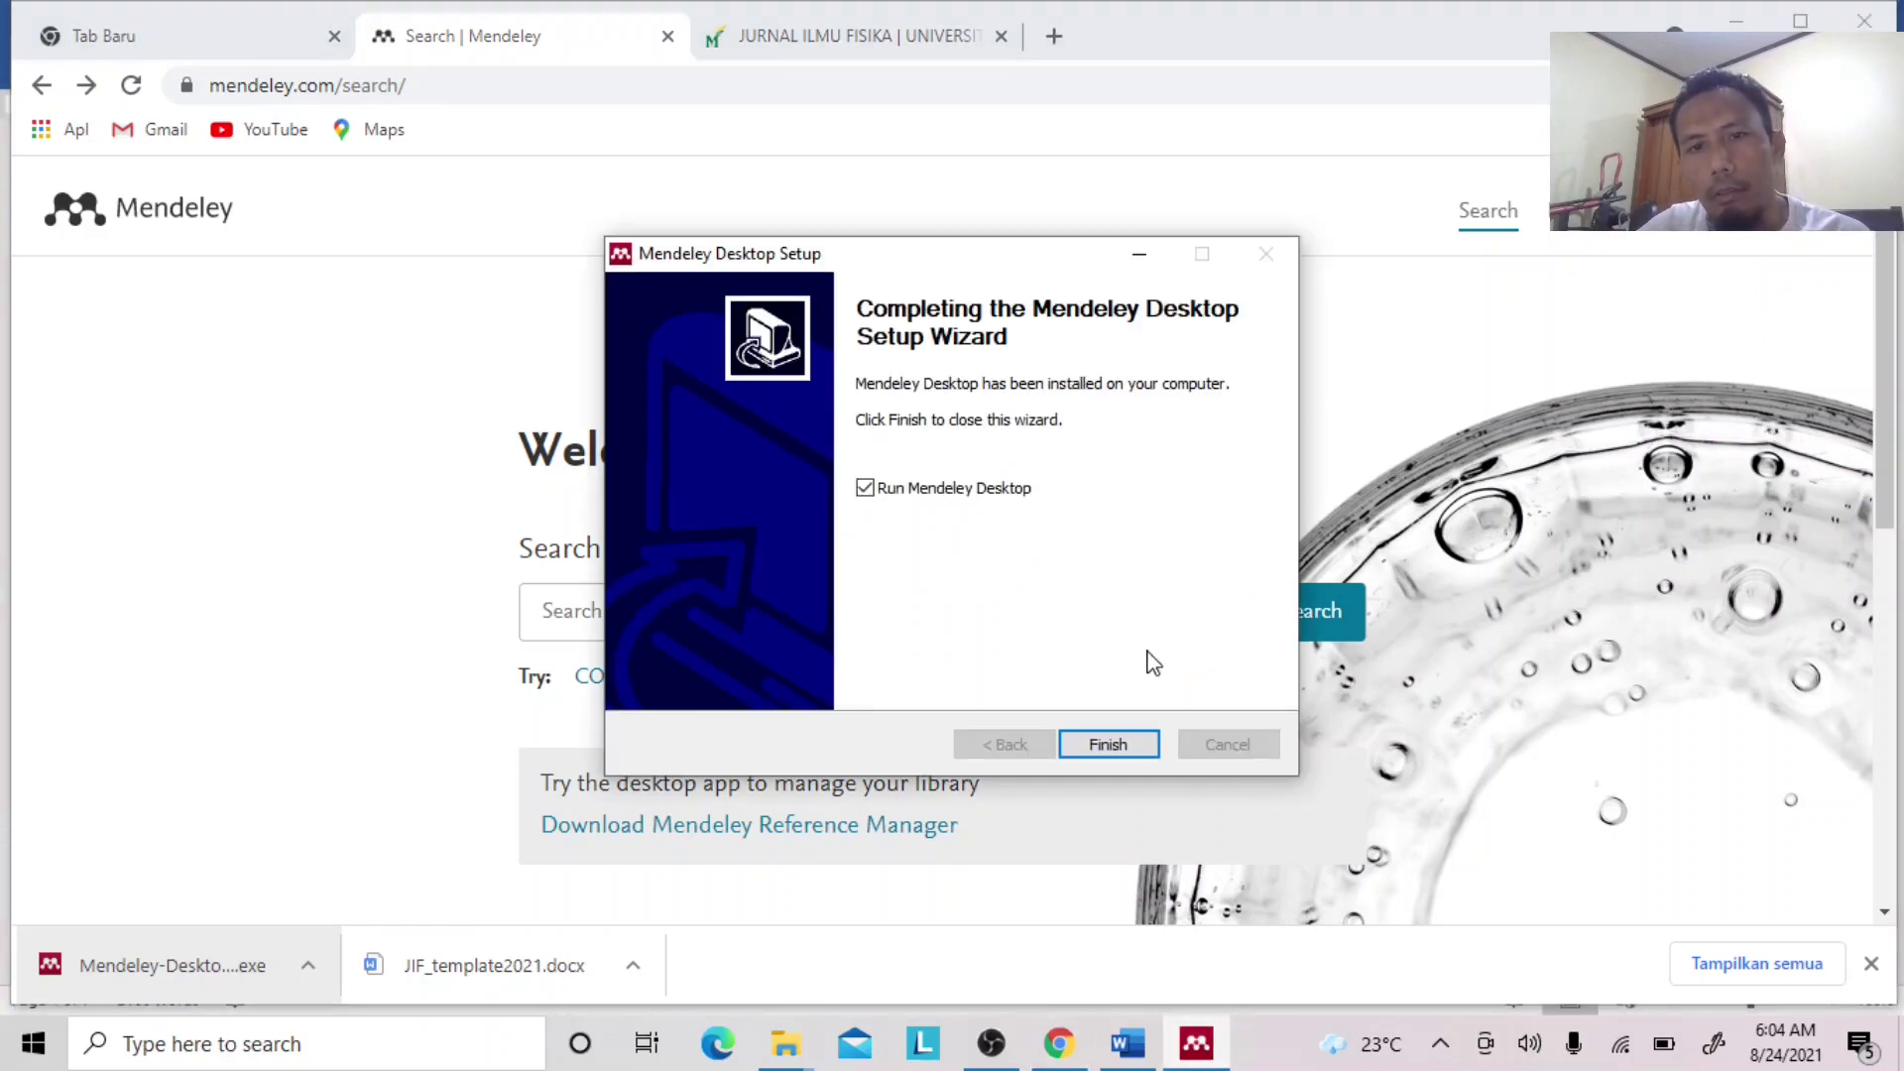
Finish setup and sign in to Mendeley Desktop with the account e-mail and password, staying signed in.
click(1106, 743)
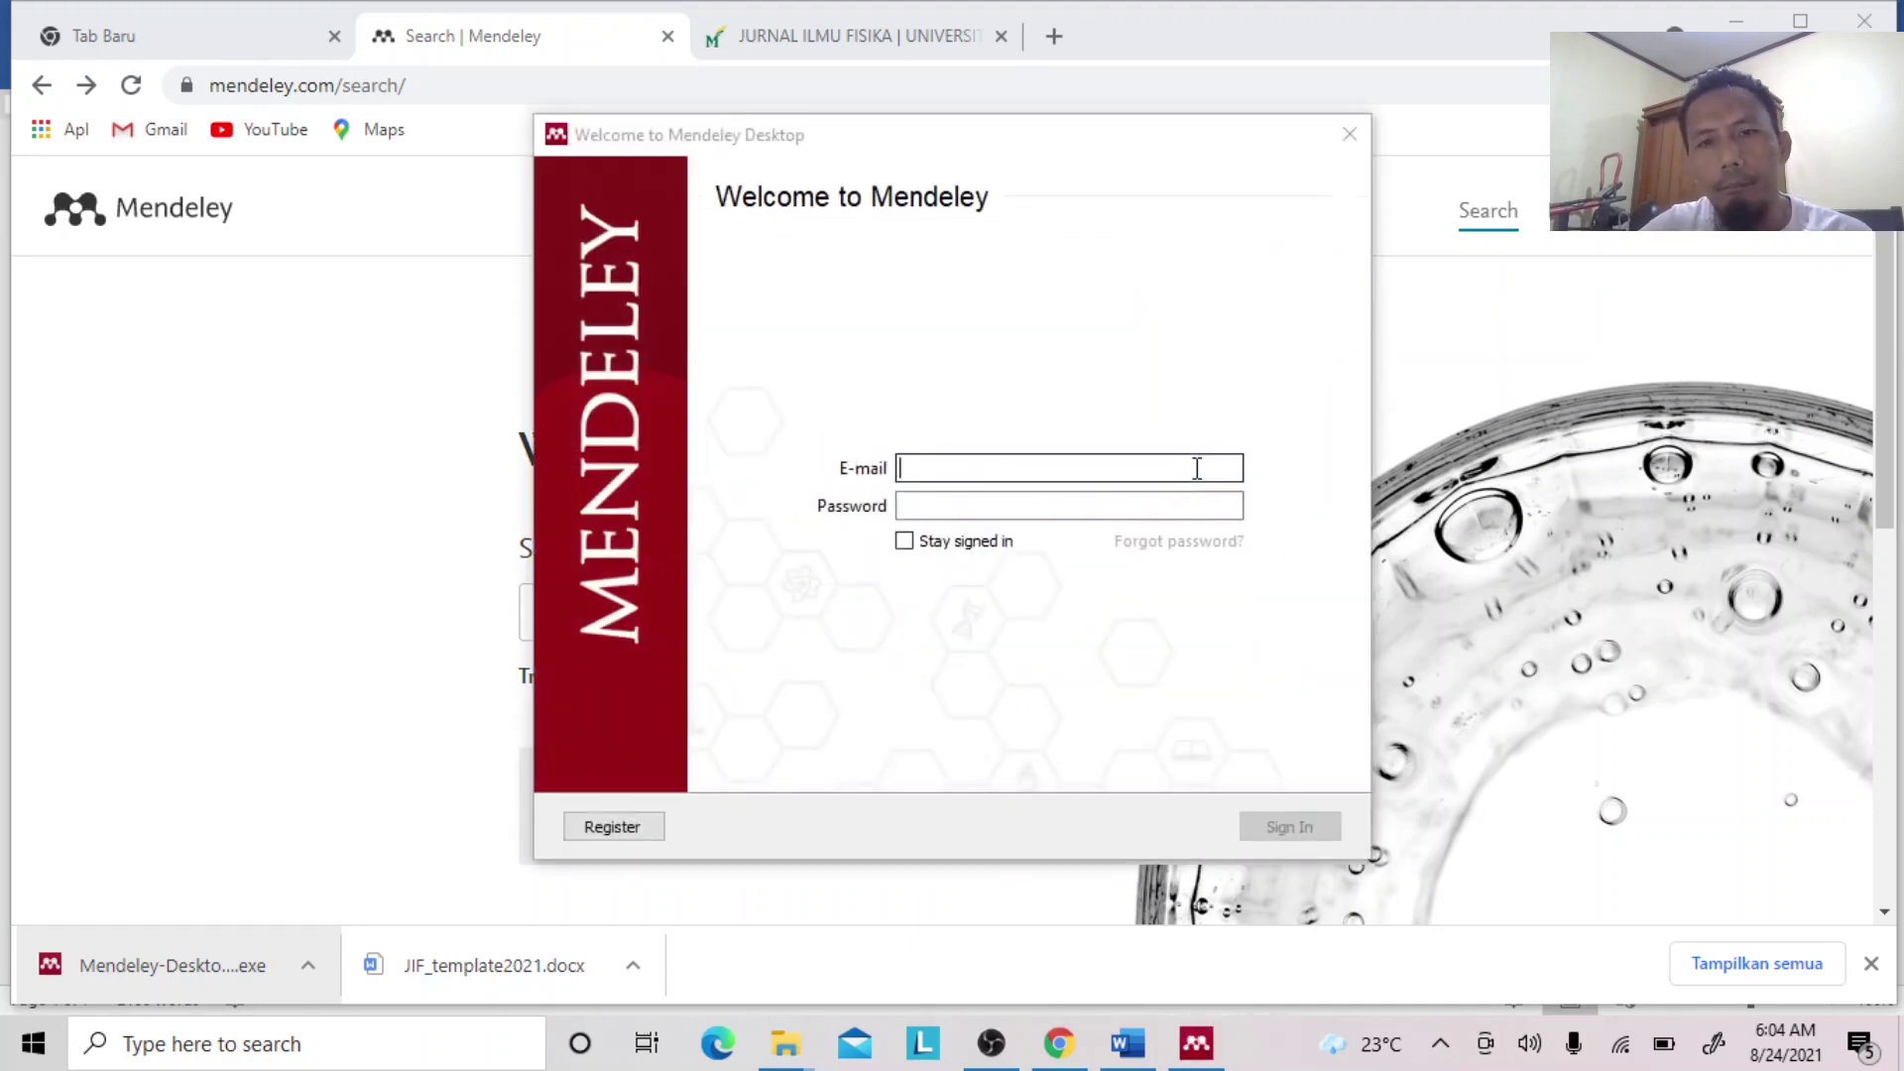
click(1077, 469)
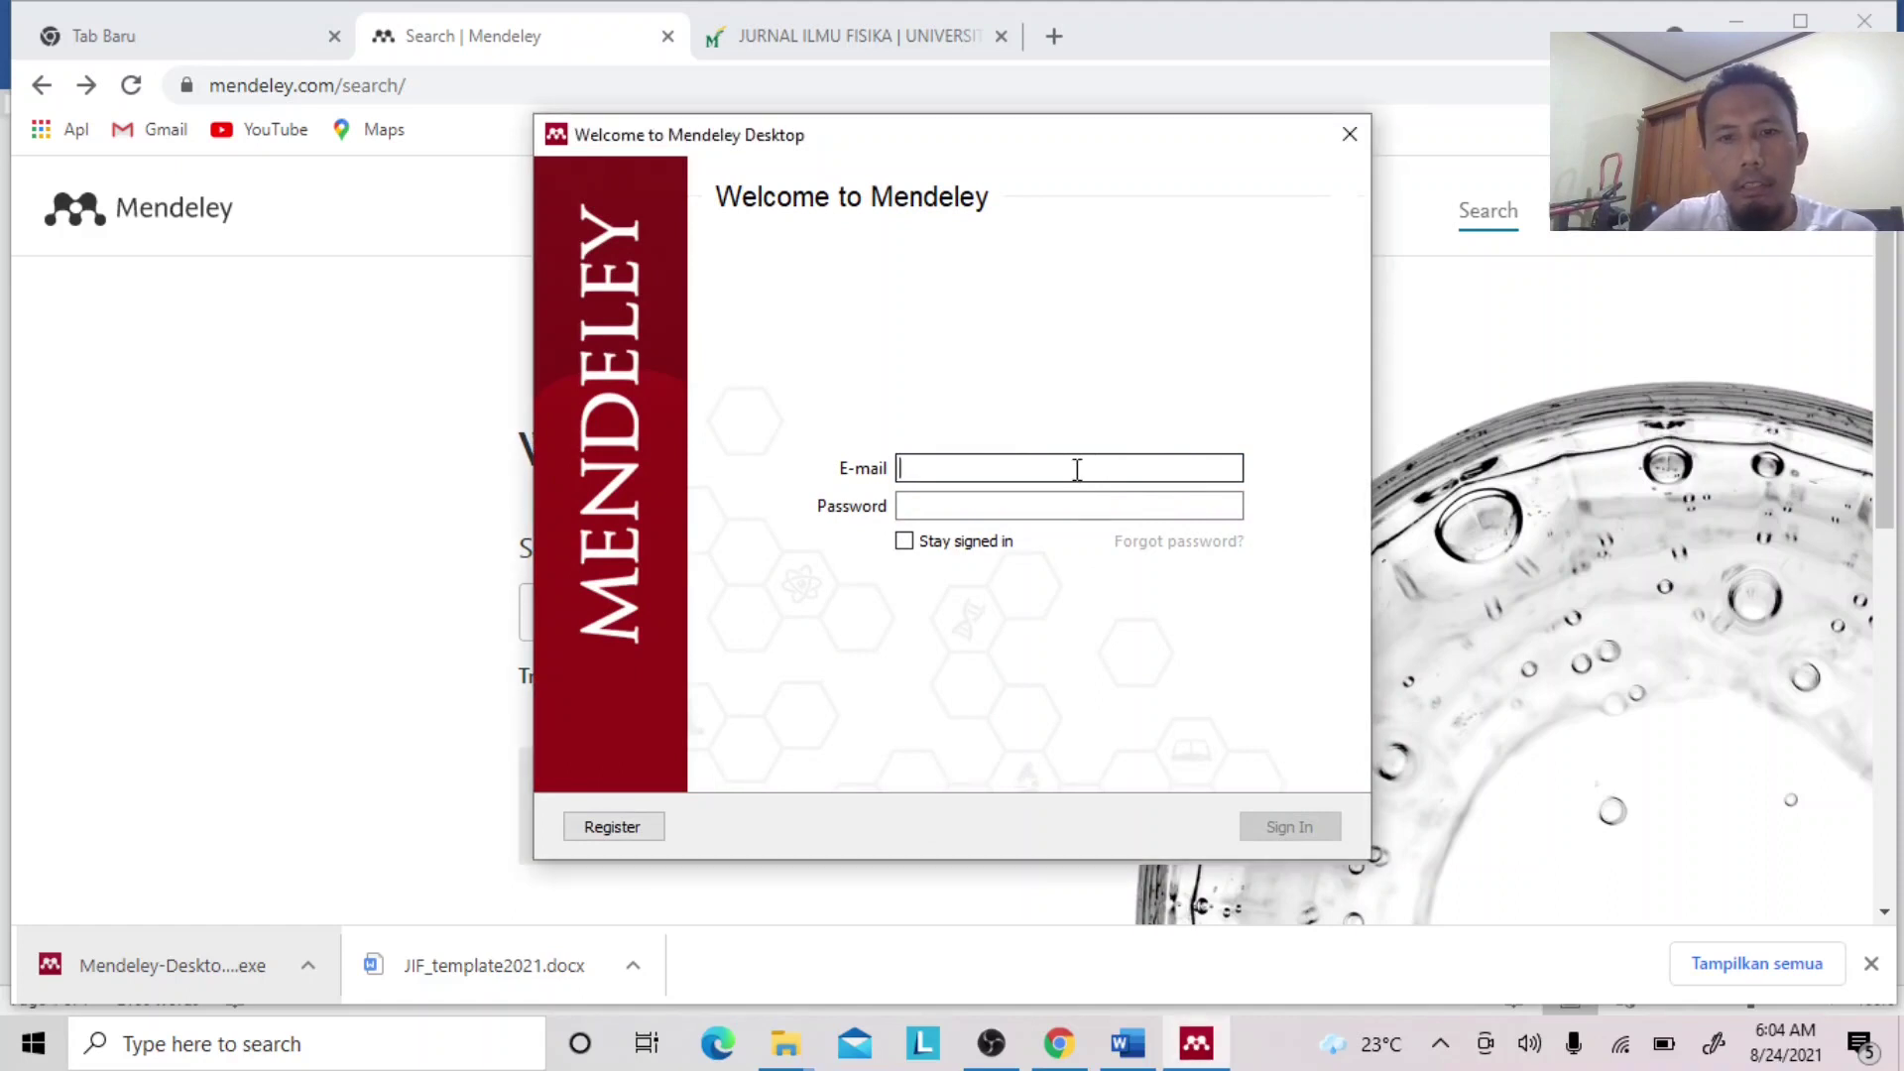
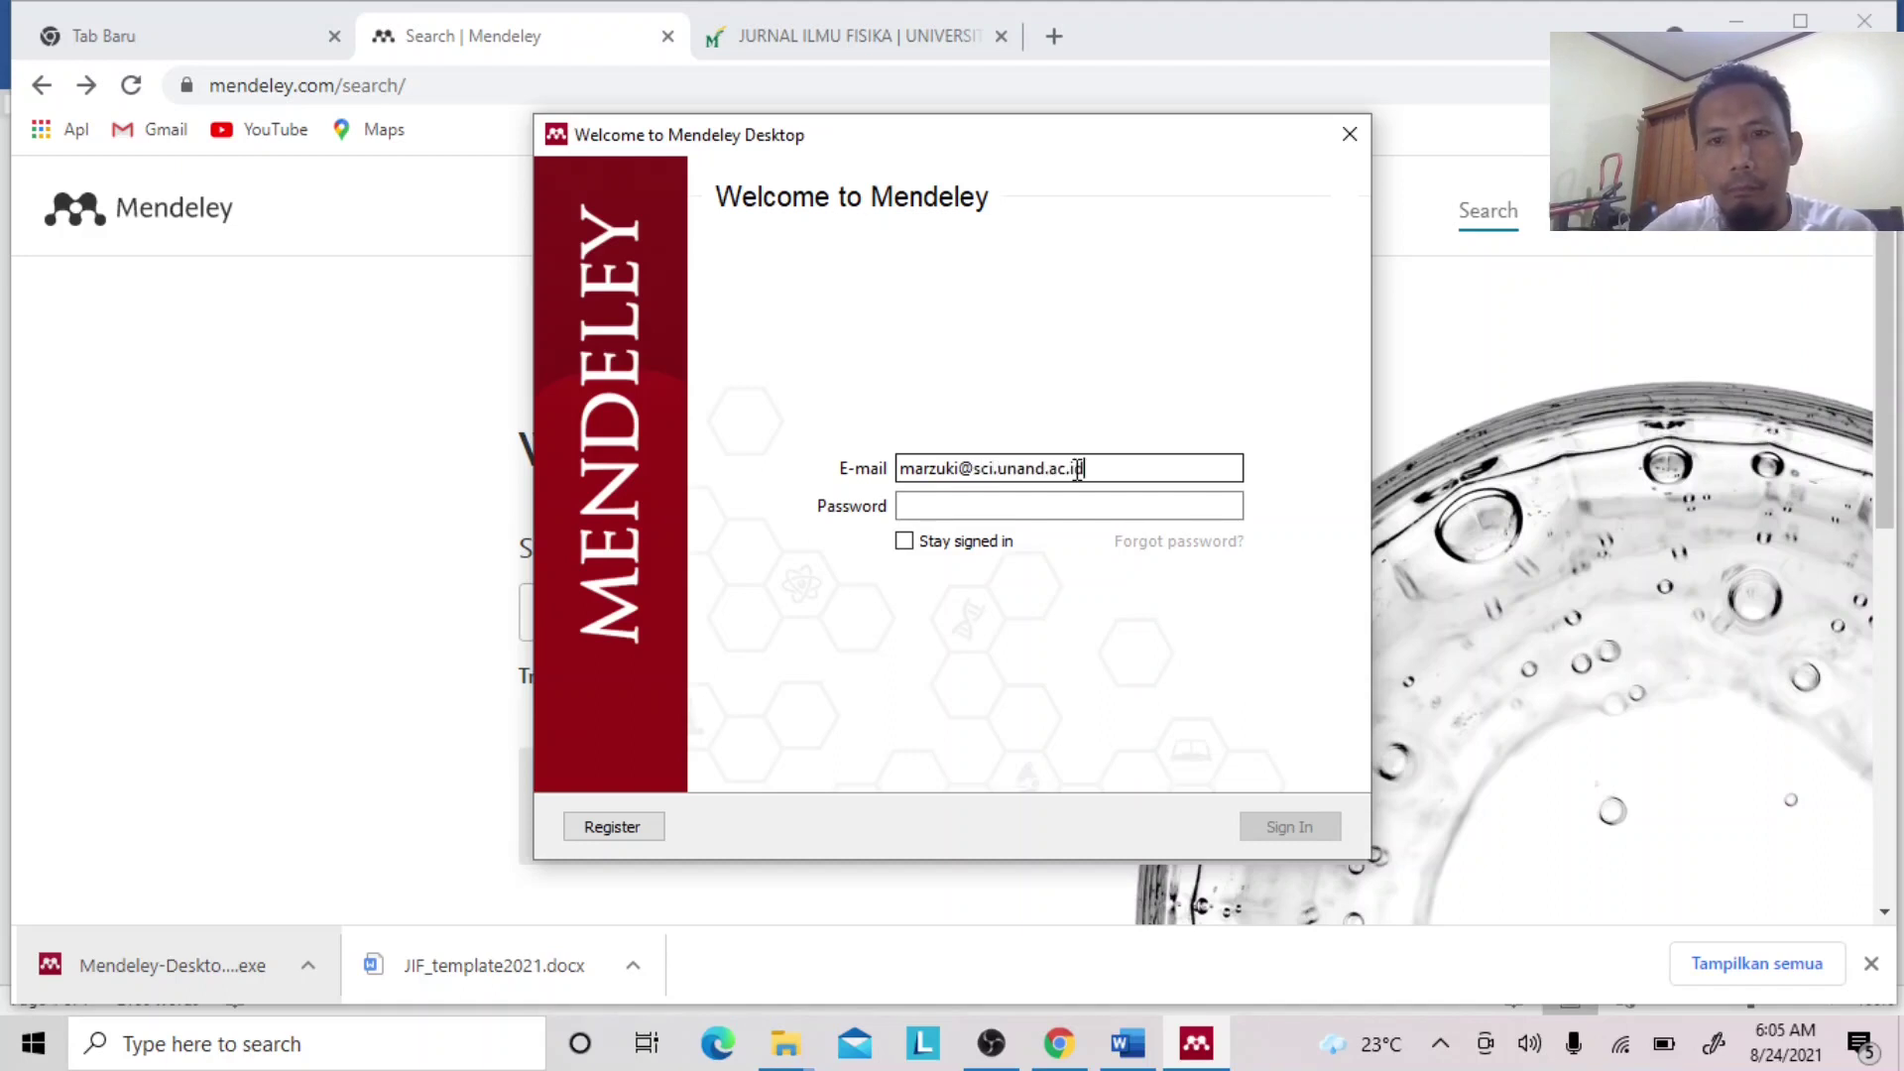
click(1033, 514)
text(•••)
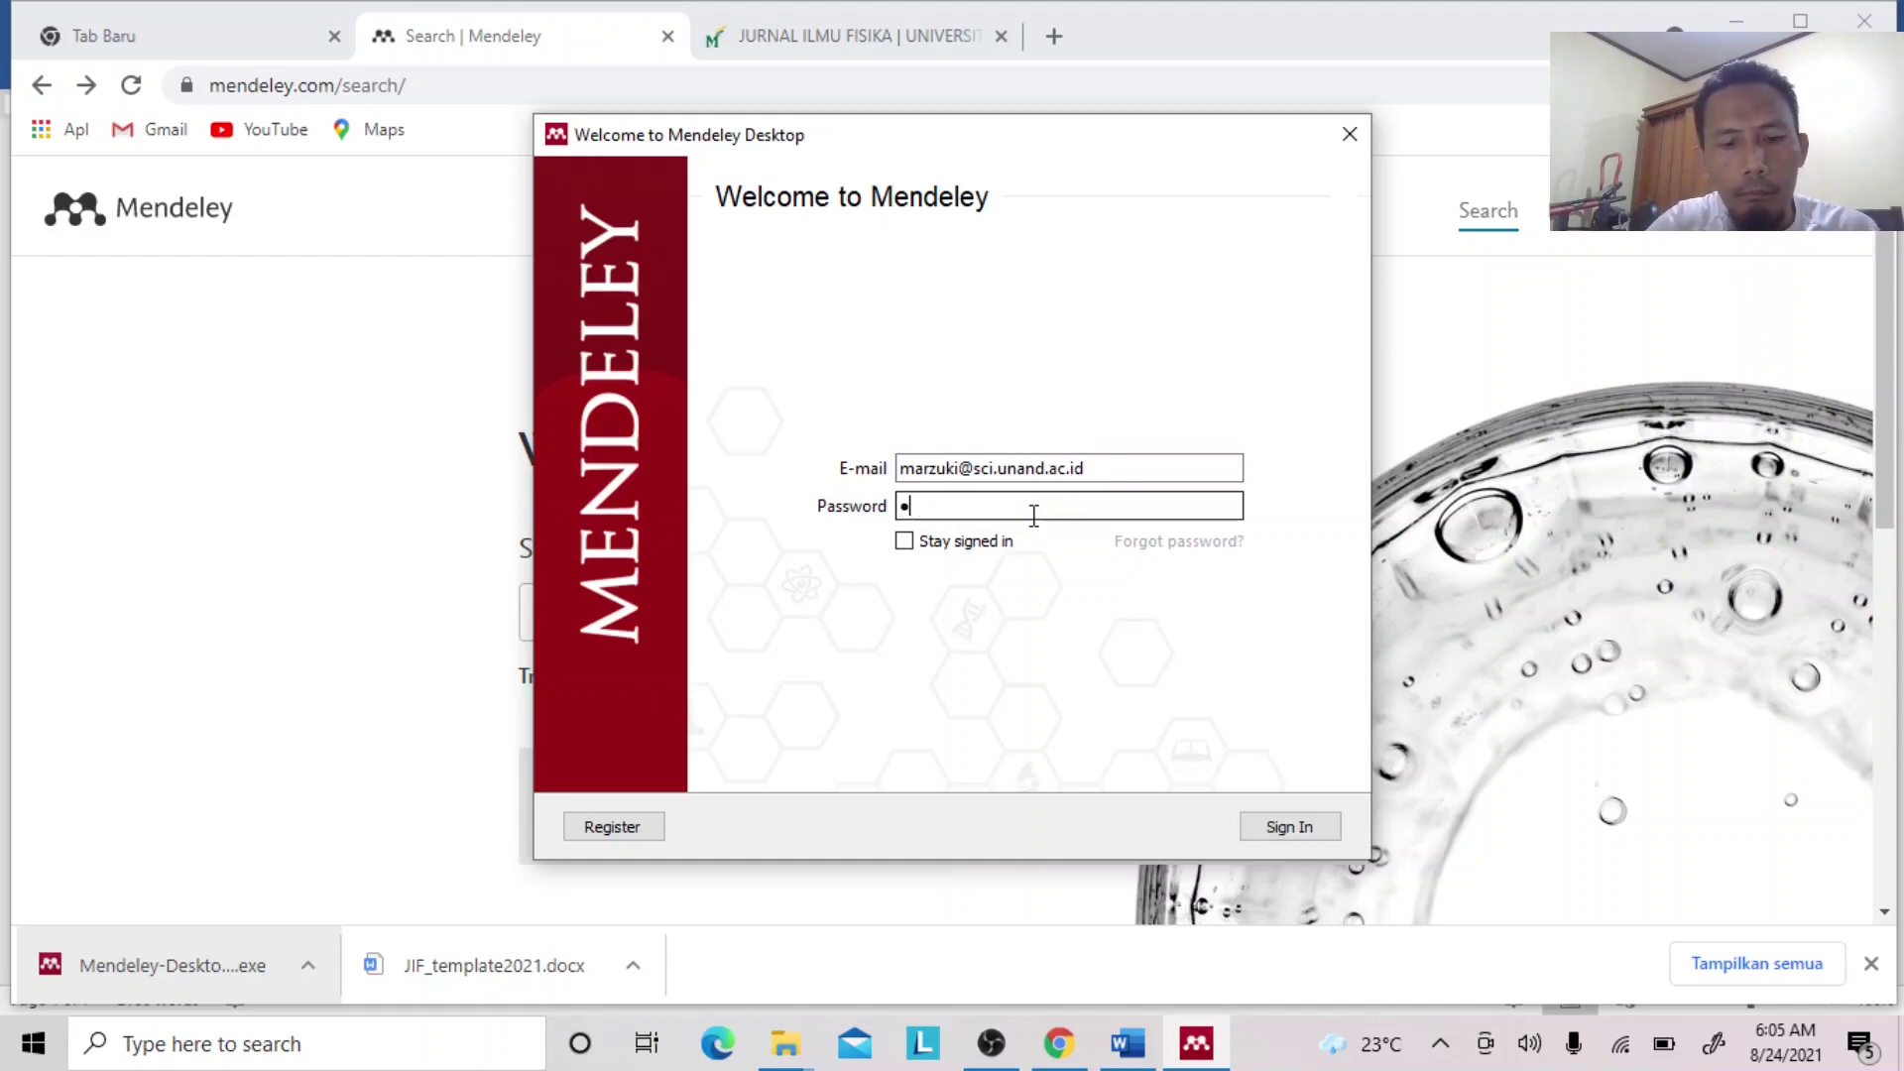
text(•••••••••)
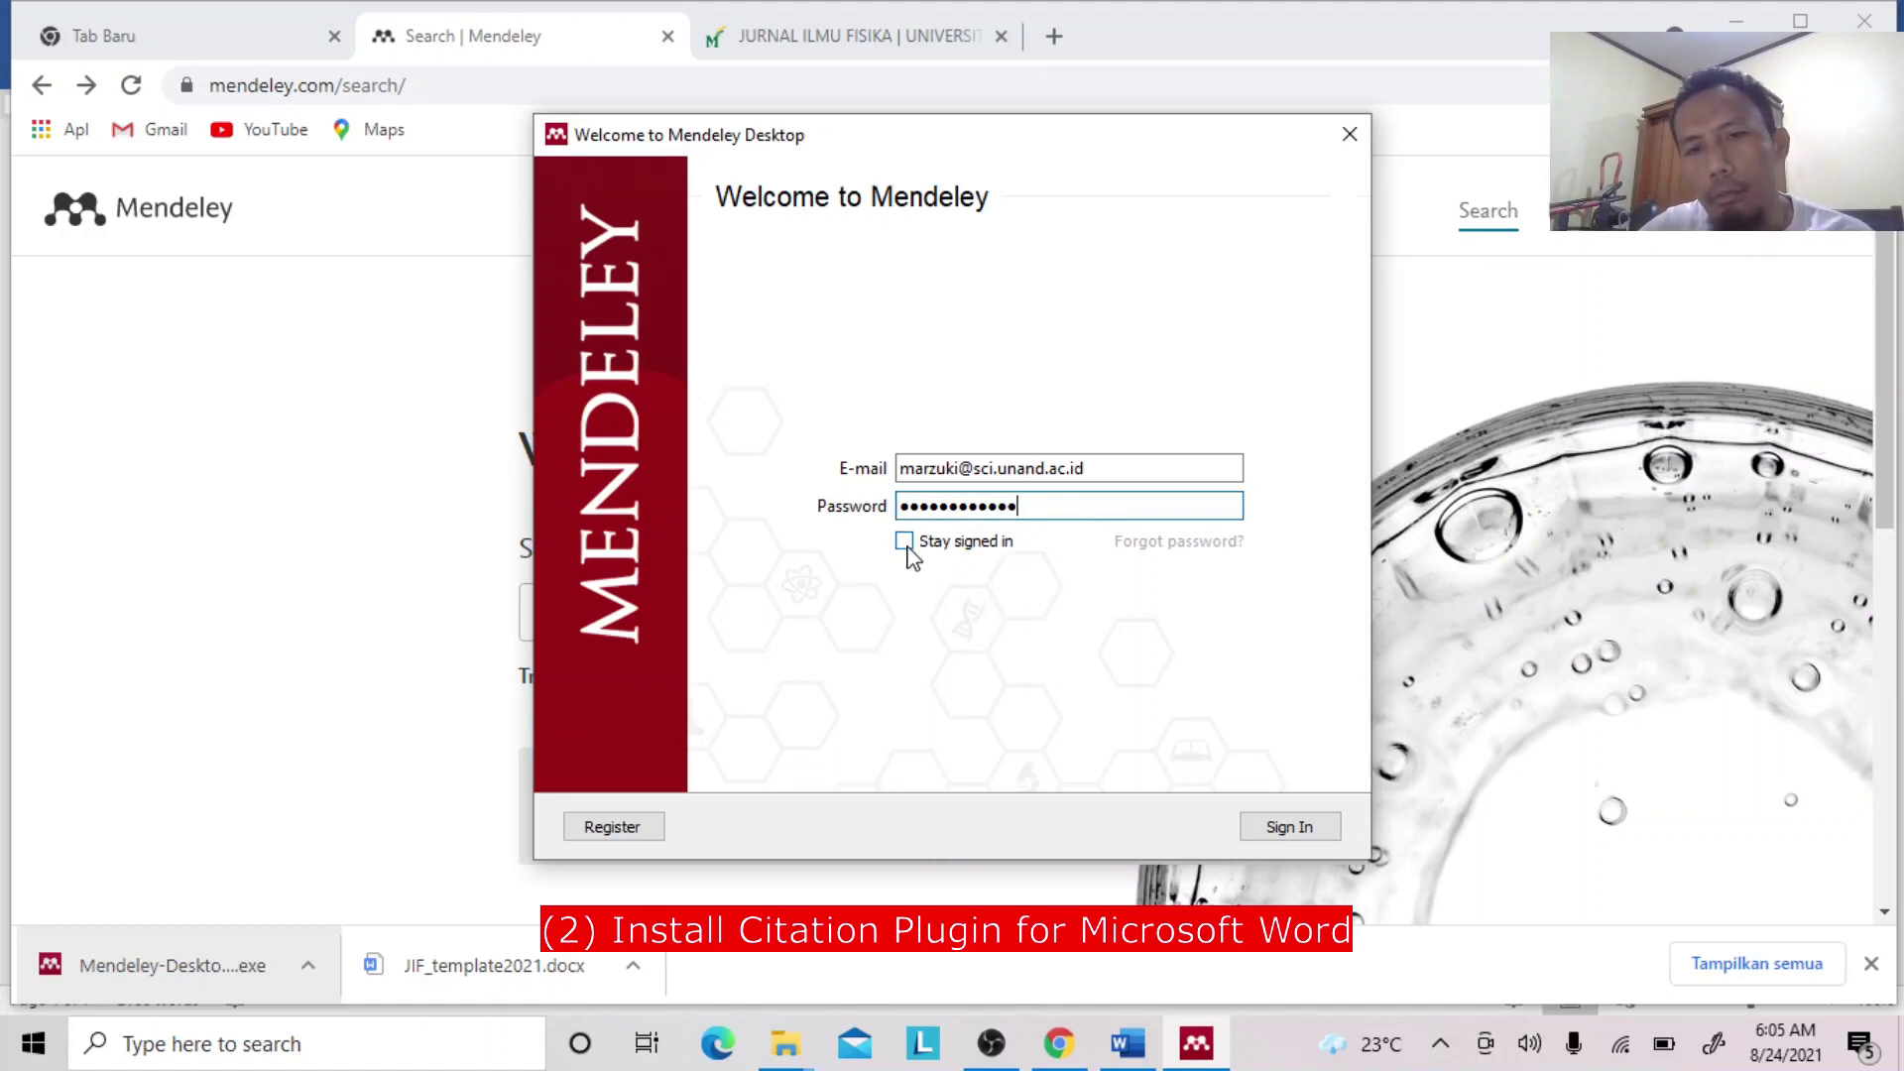
click(905, 541)
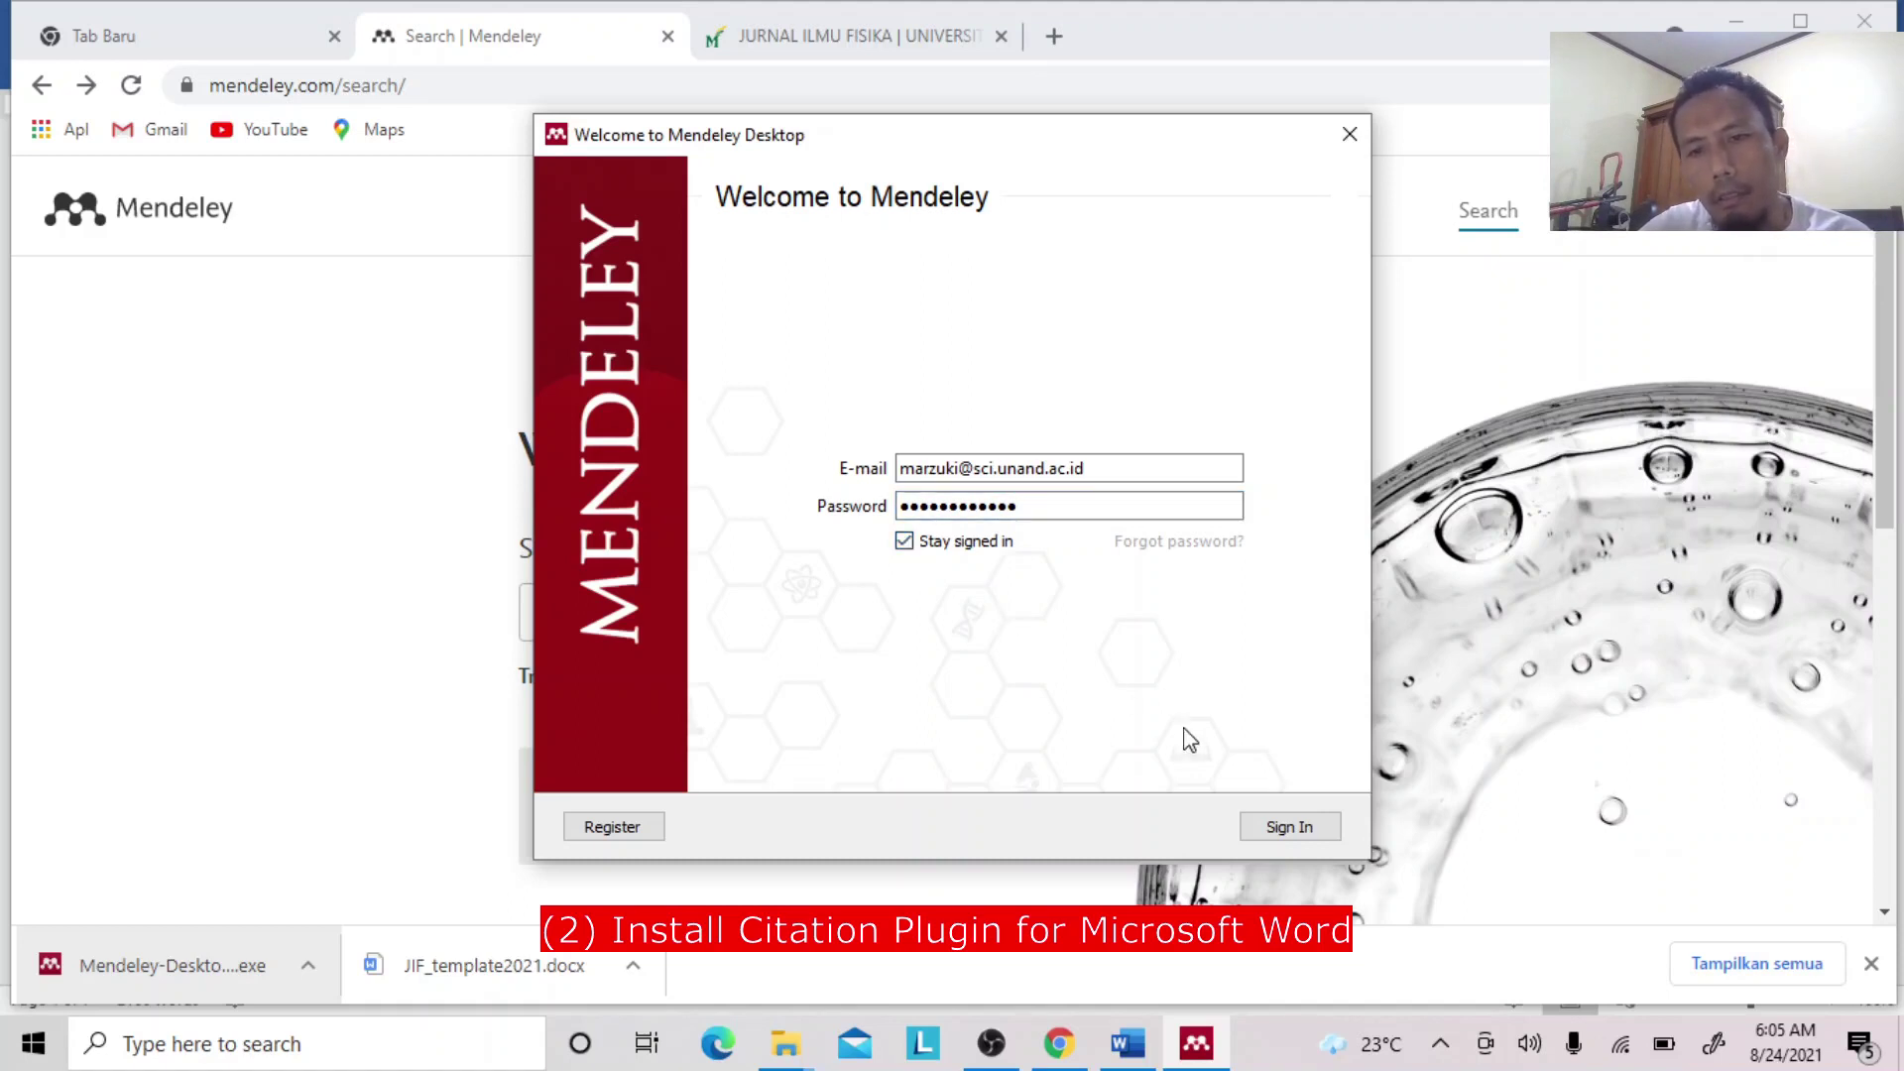
click(1274, 827)
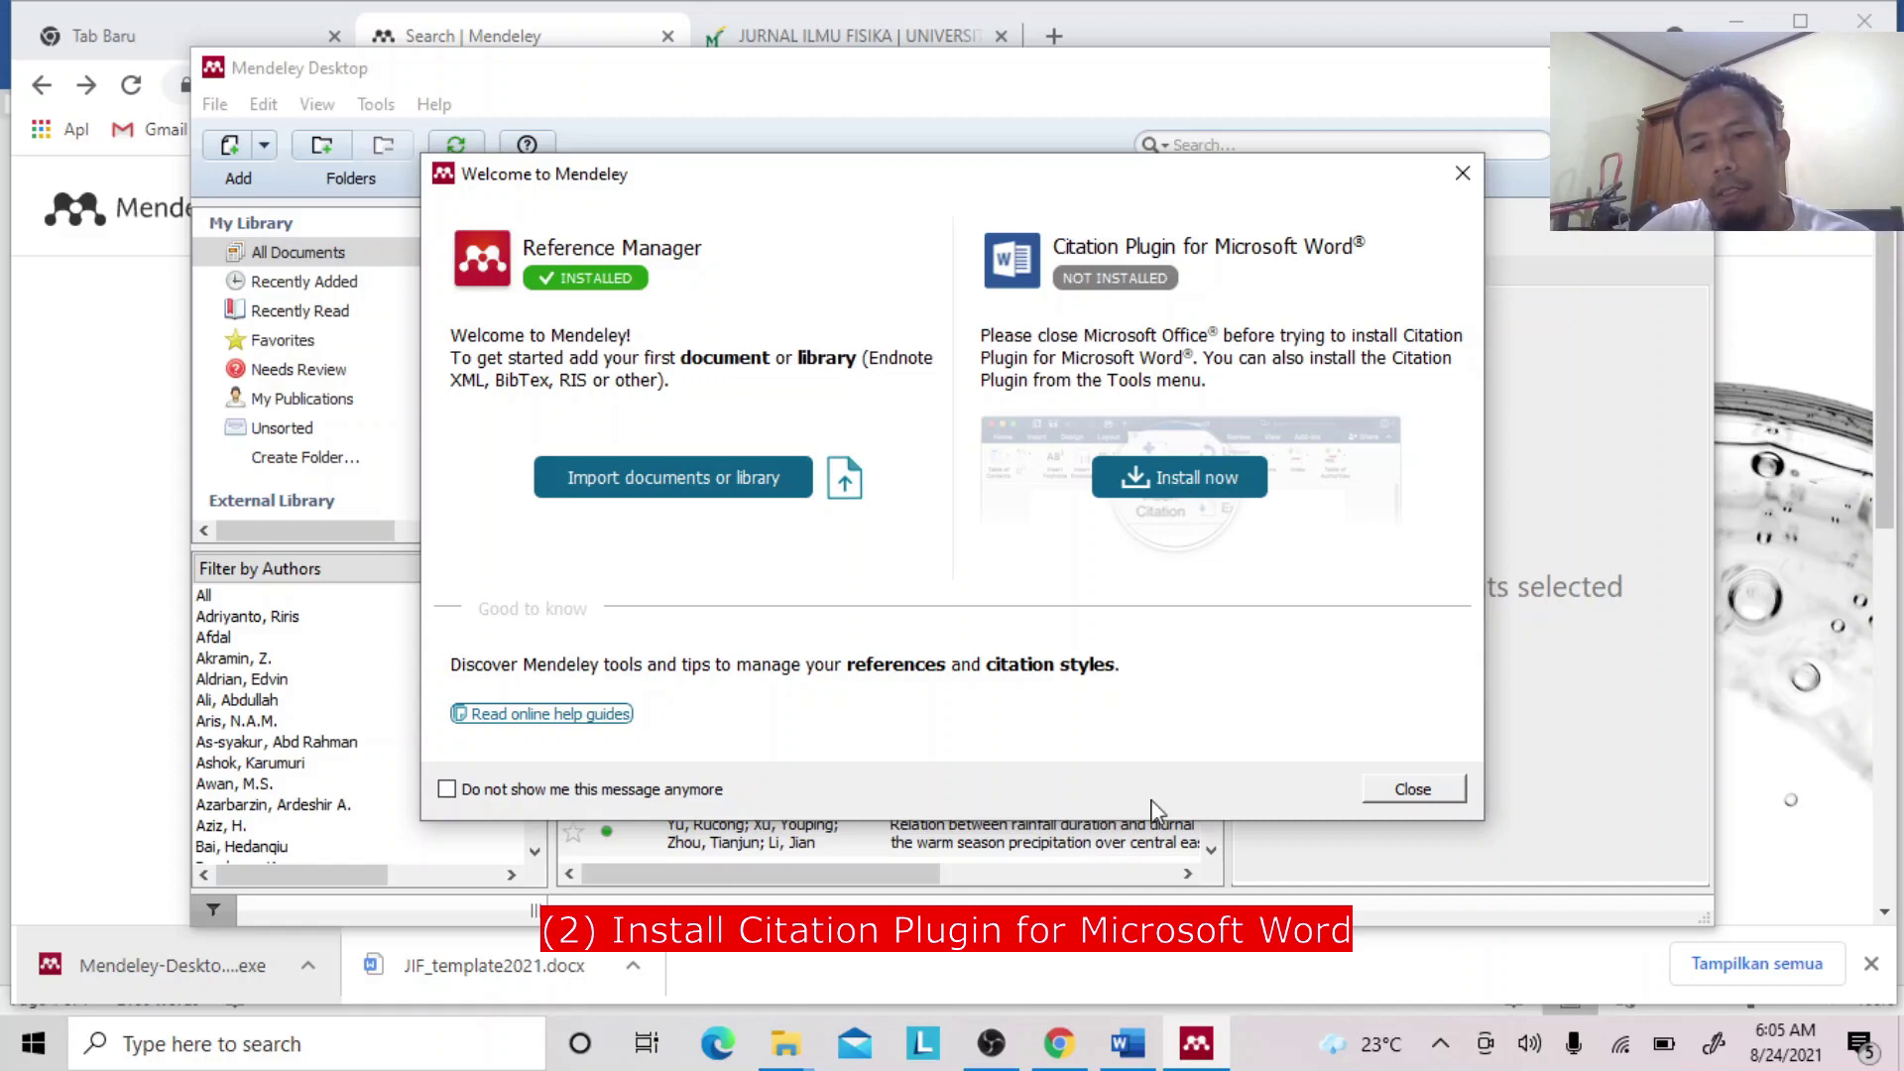
Check the References tools in the JIF template in Word, then return to Mendeley.
click(1130, 1046)
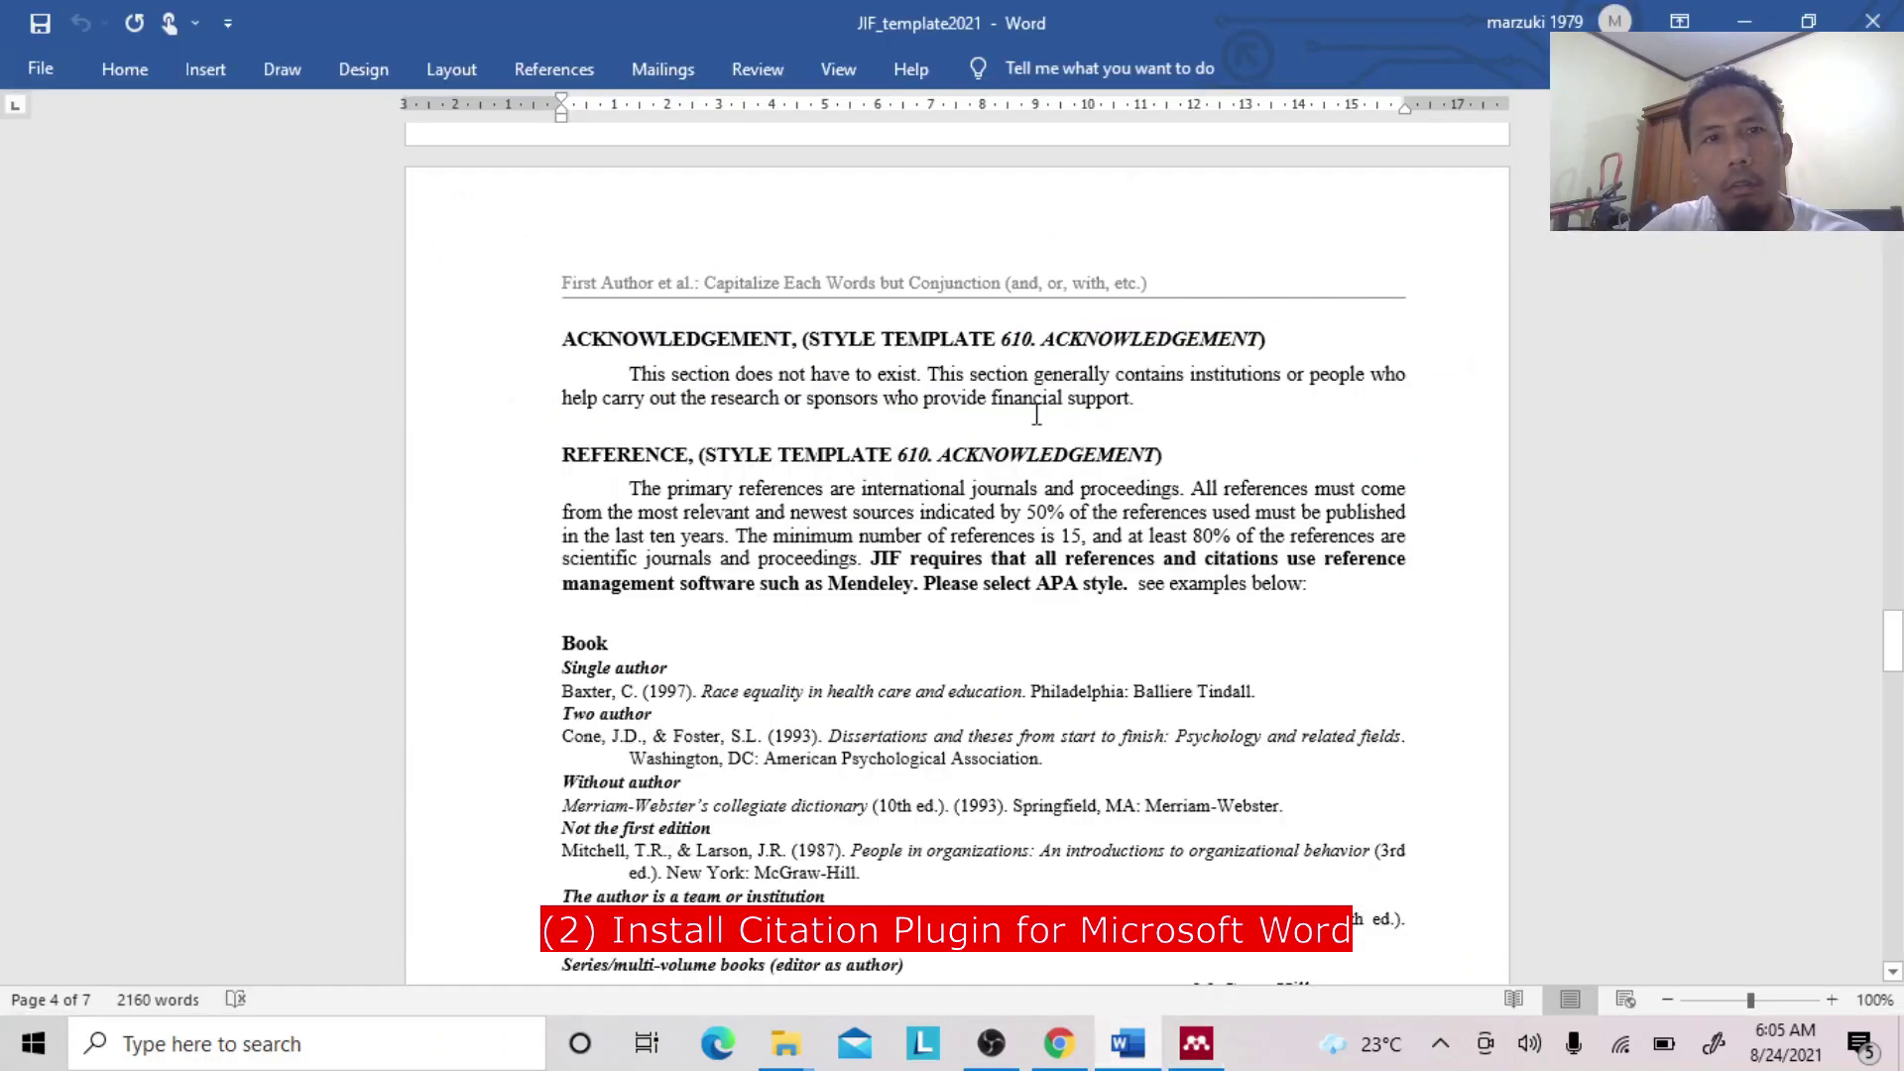
click(575, 74)
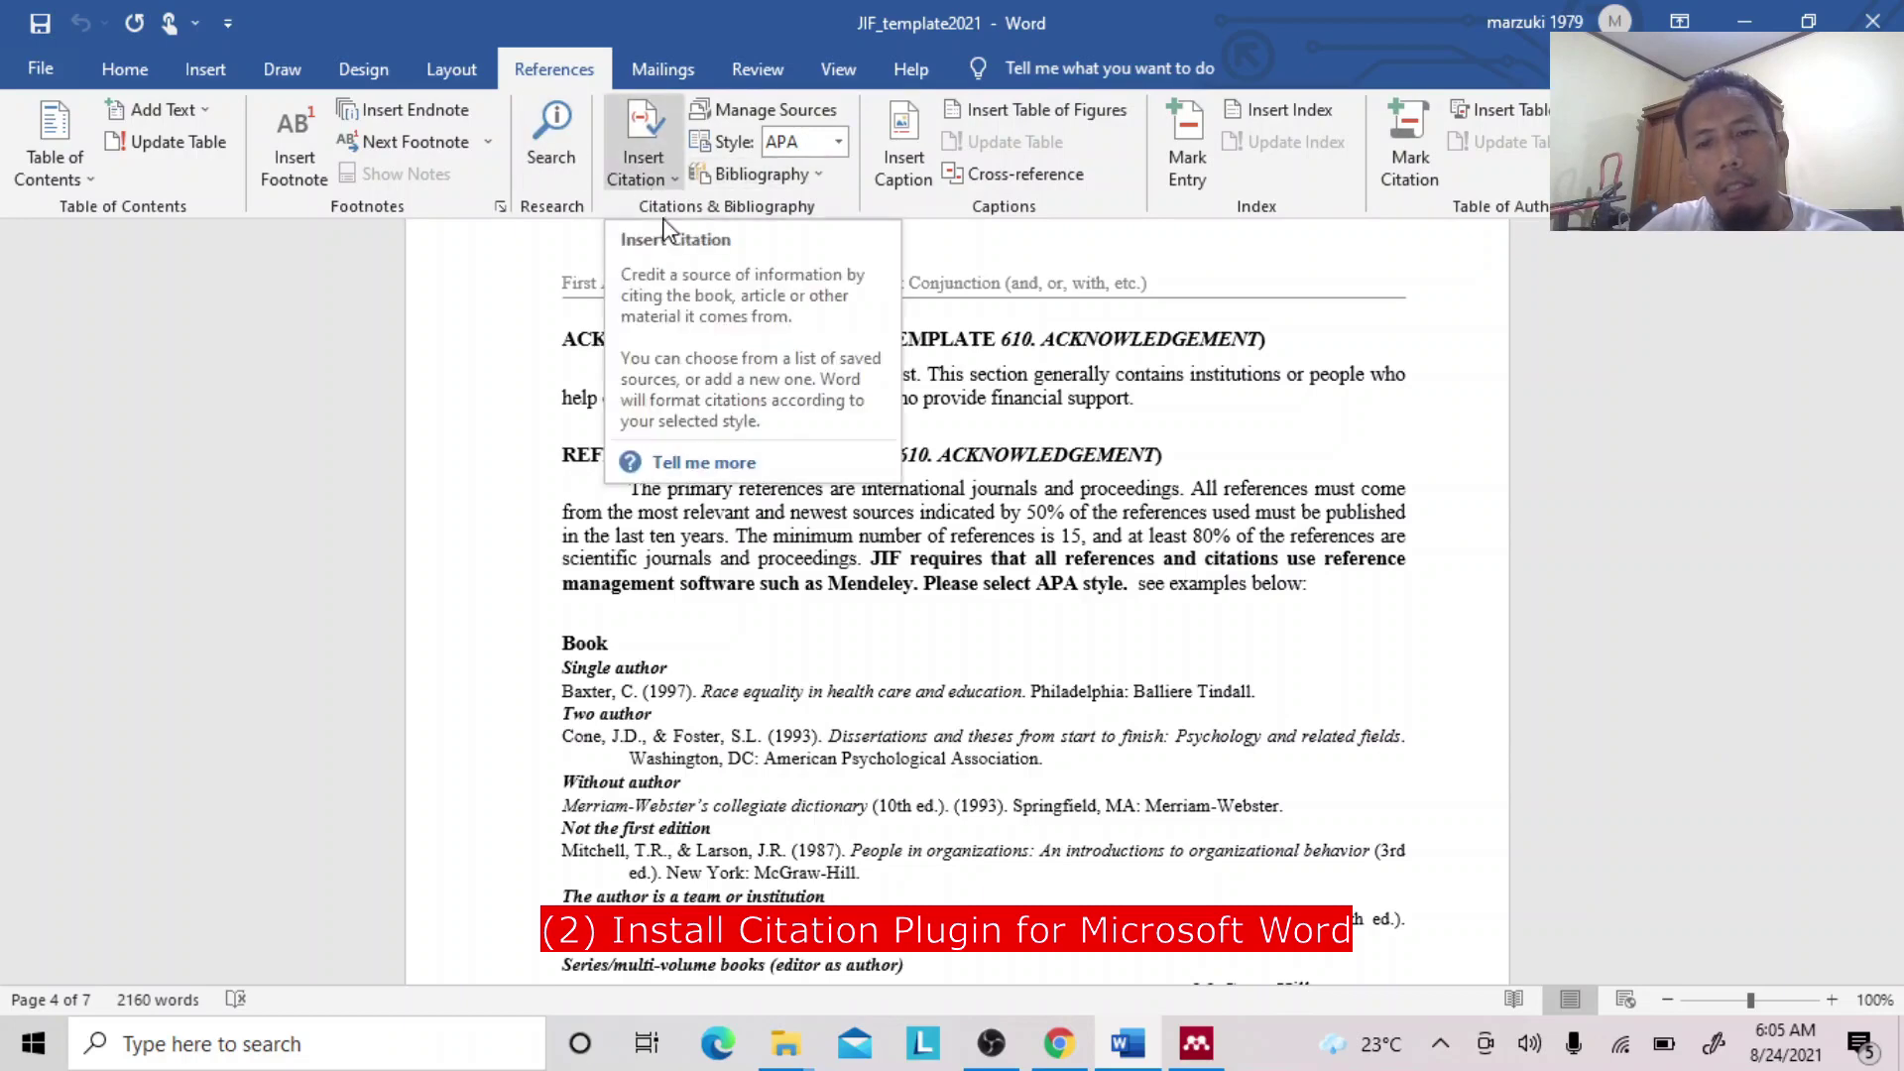
click(1195, 1043)
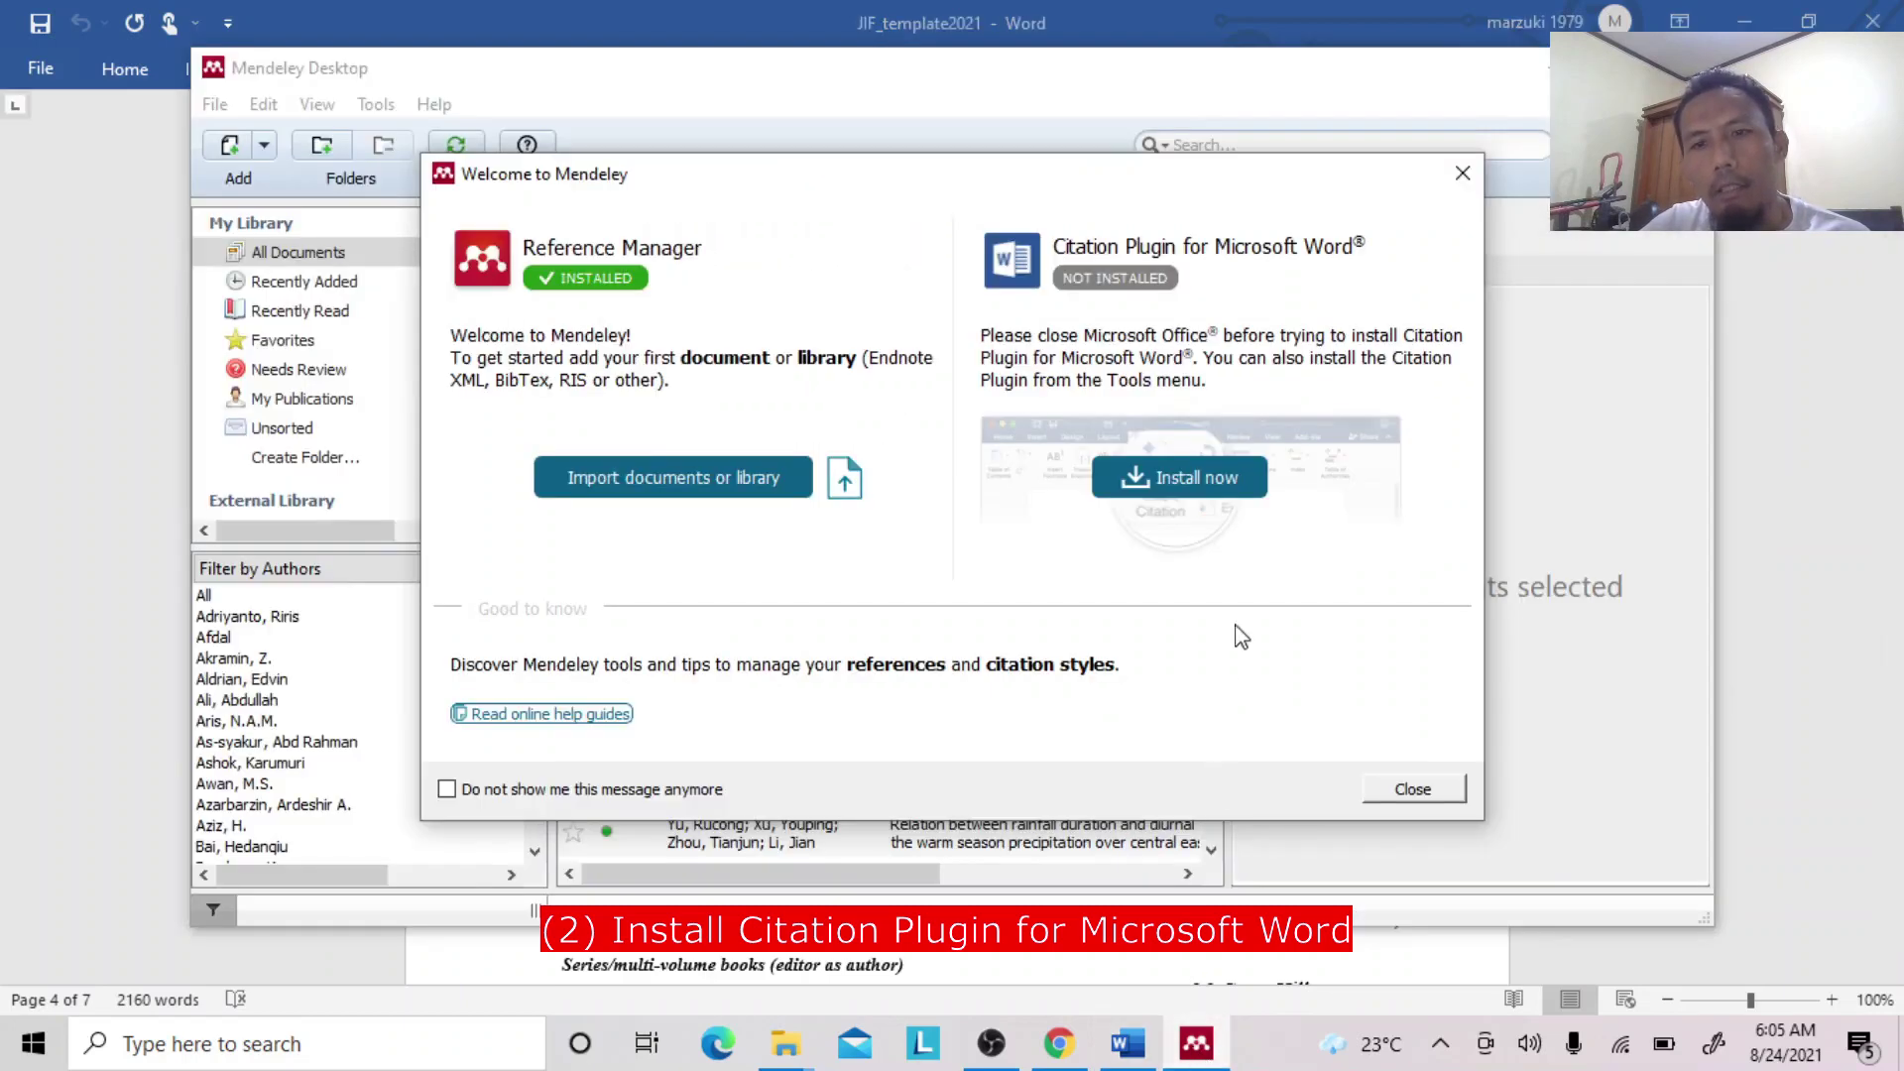
Install the Citation Plugin for Microsoft Word, letting Mendeley force-close Word after dismissing its recovery prompt.
click(1177, 484)
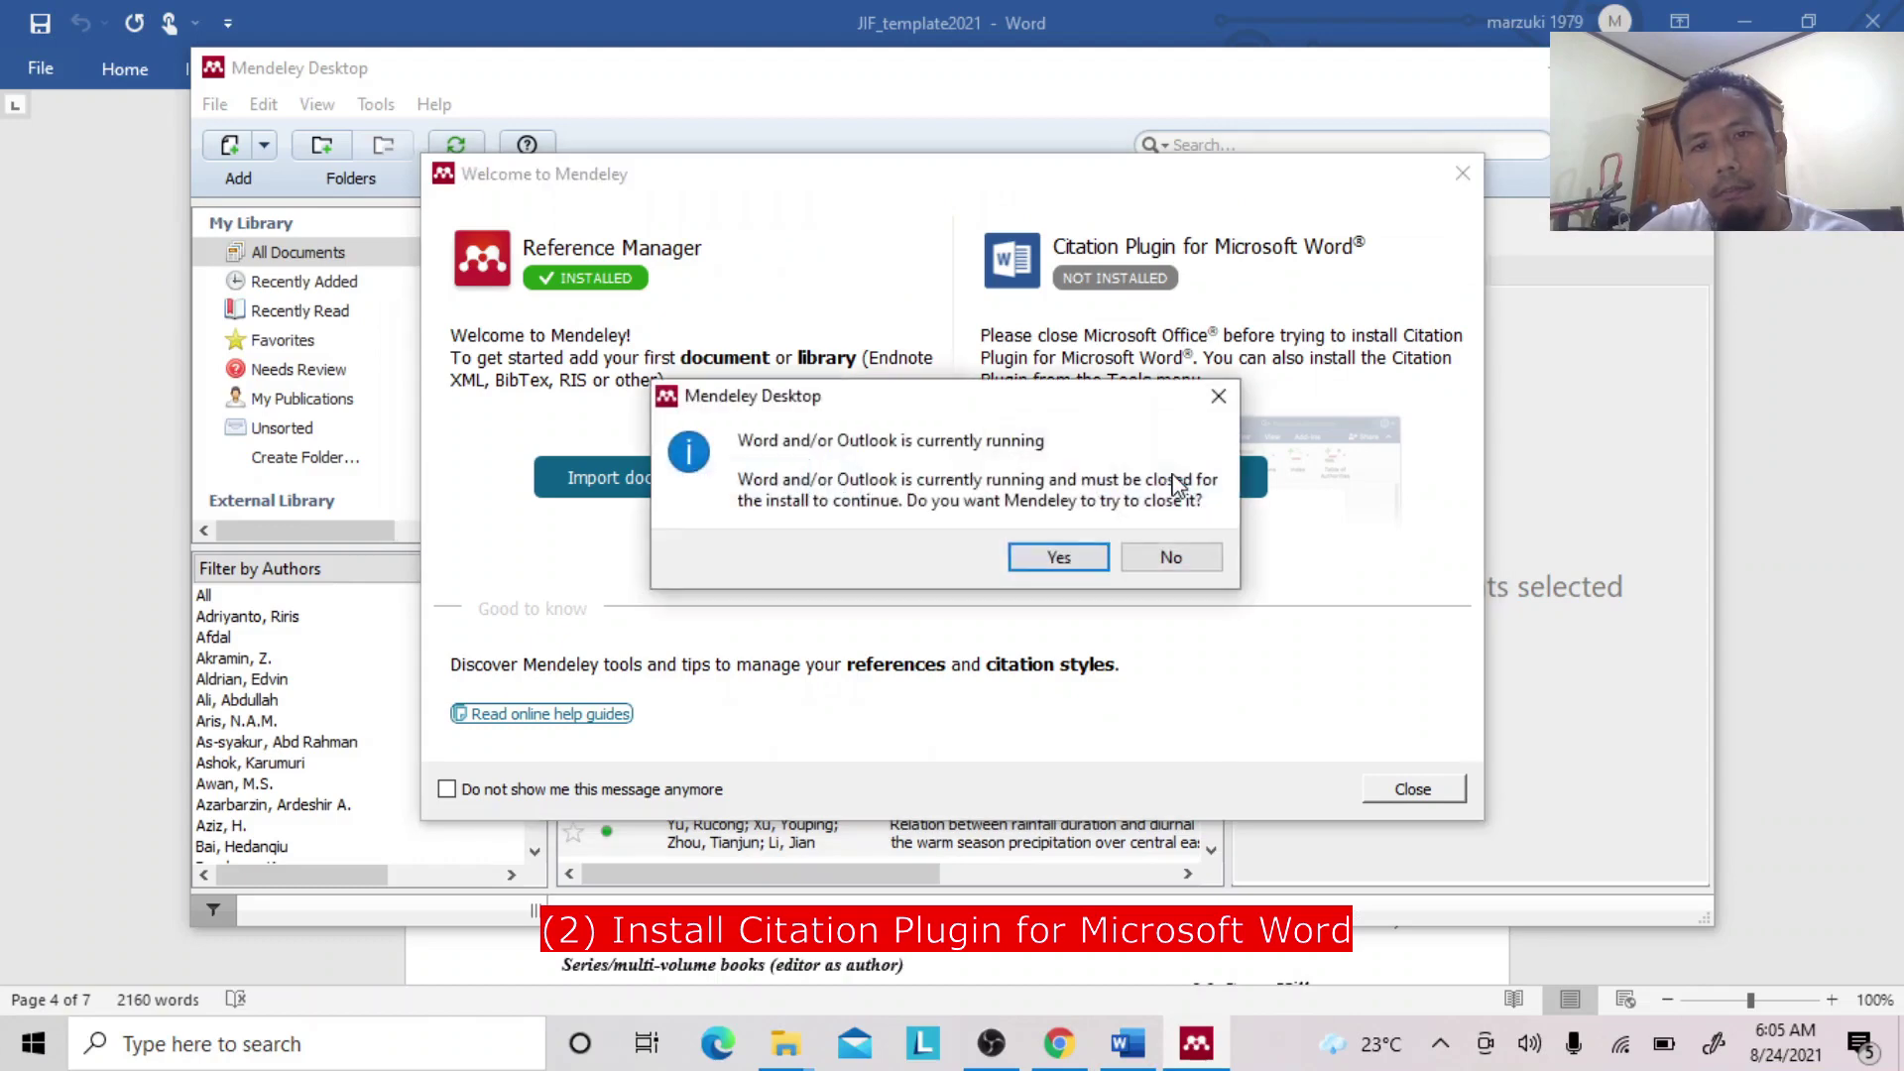
click(1059, 559)
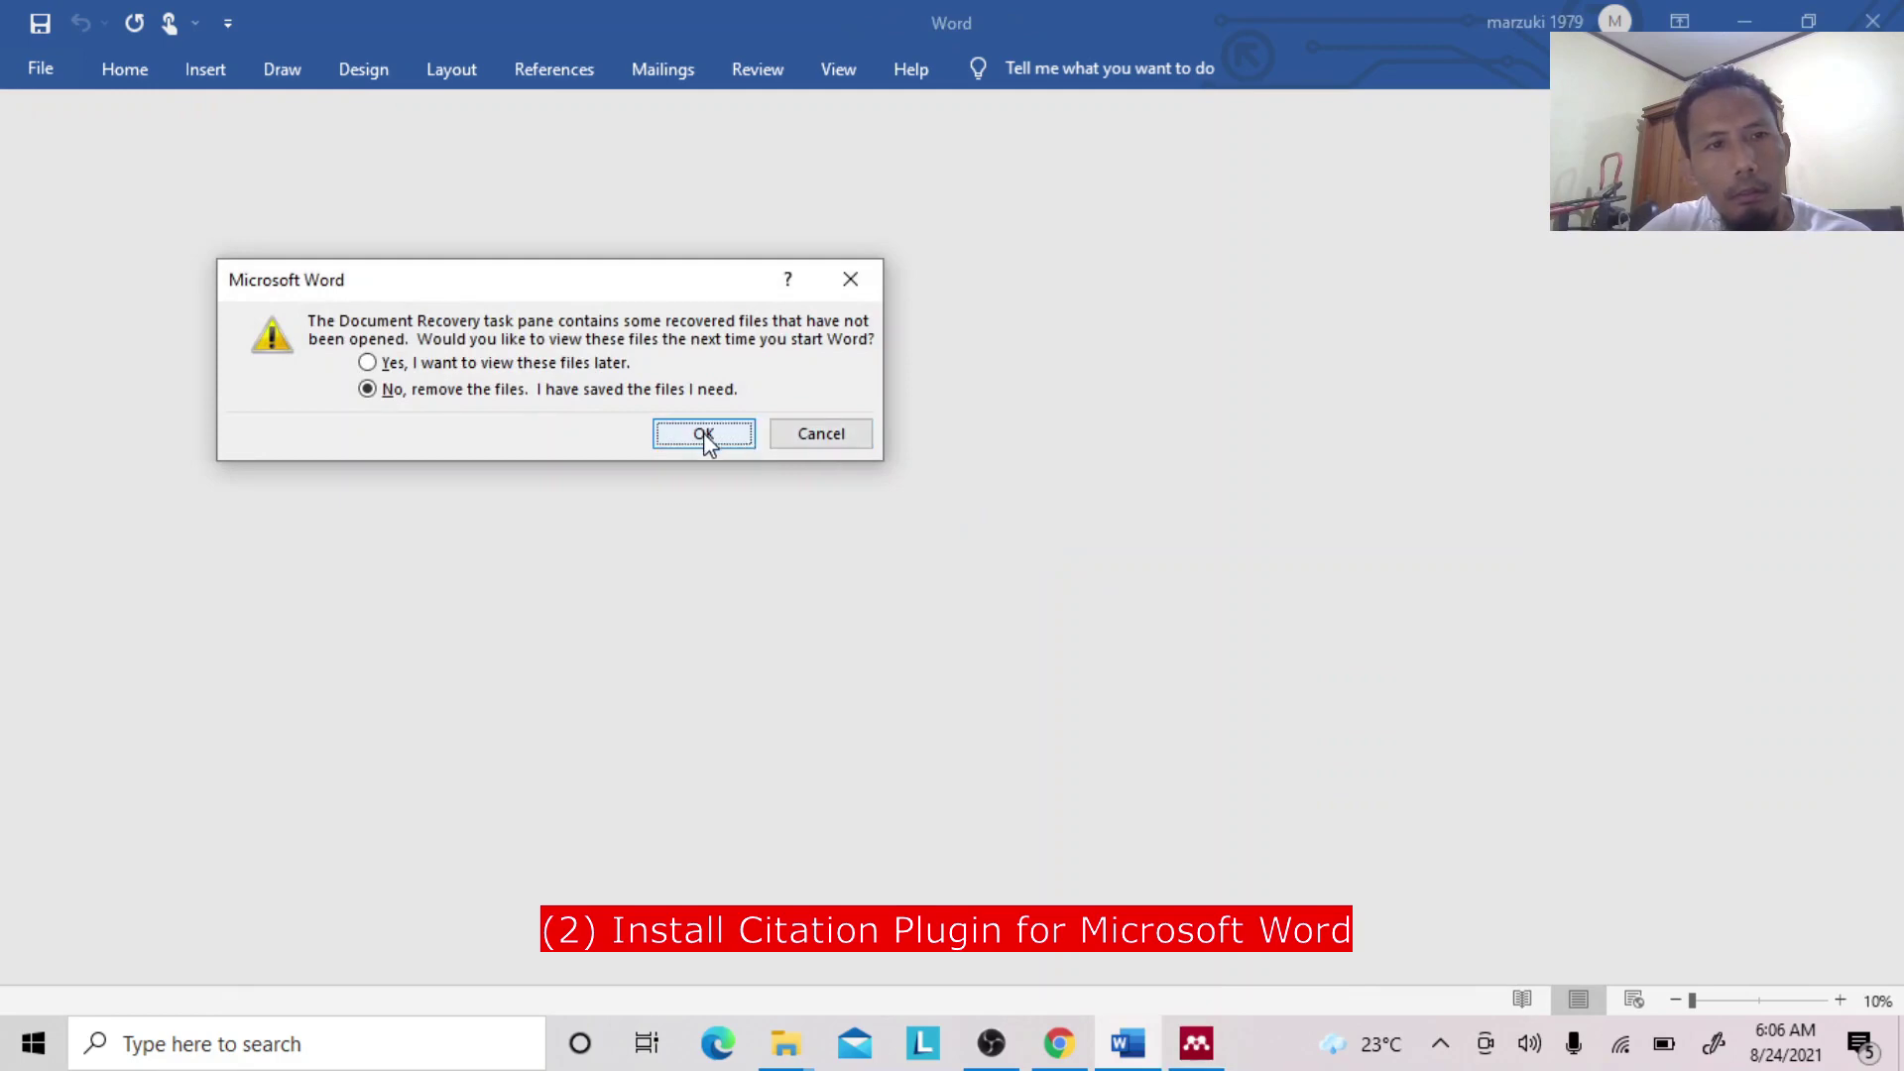
click(821, 436)
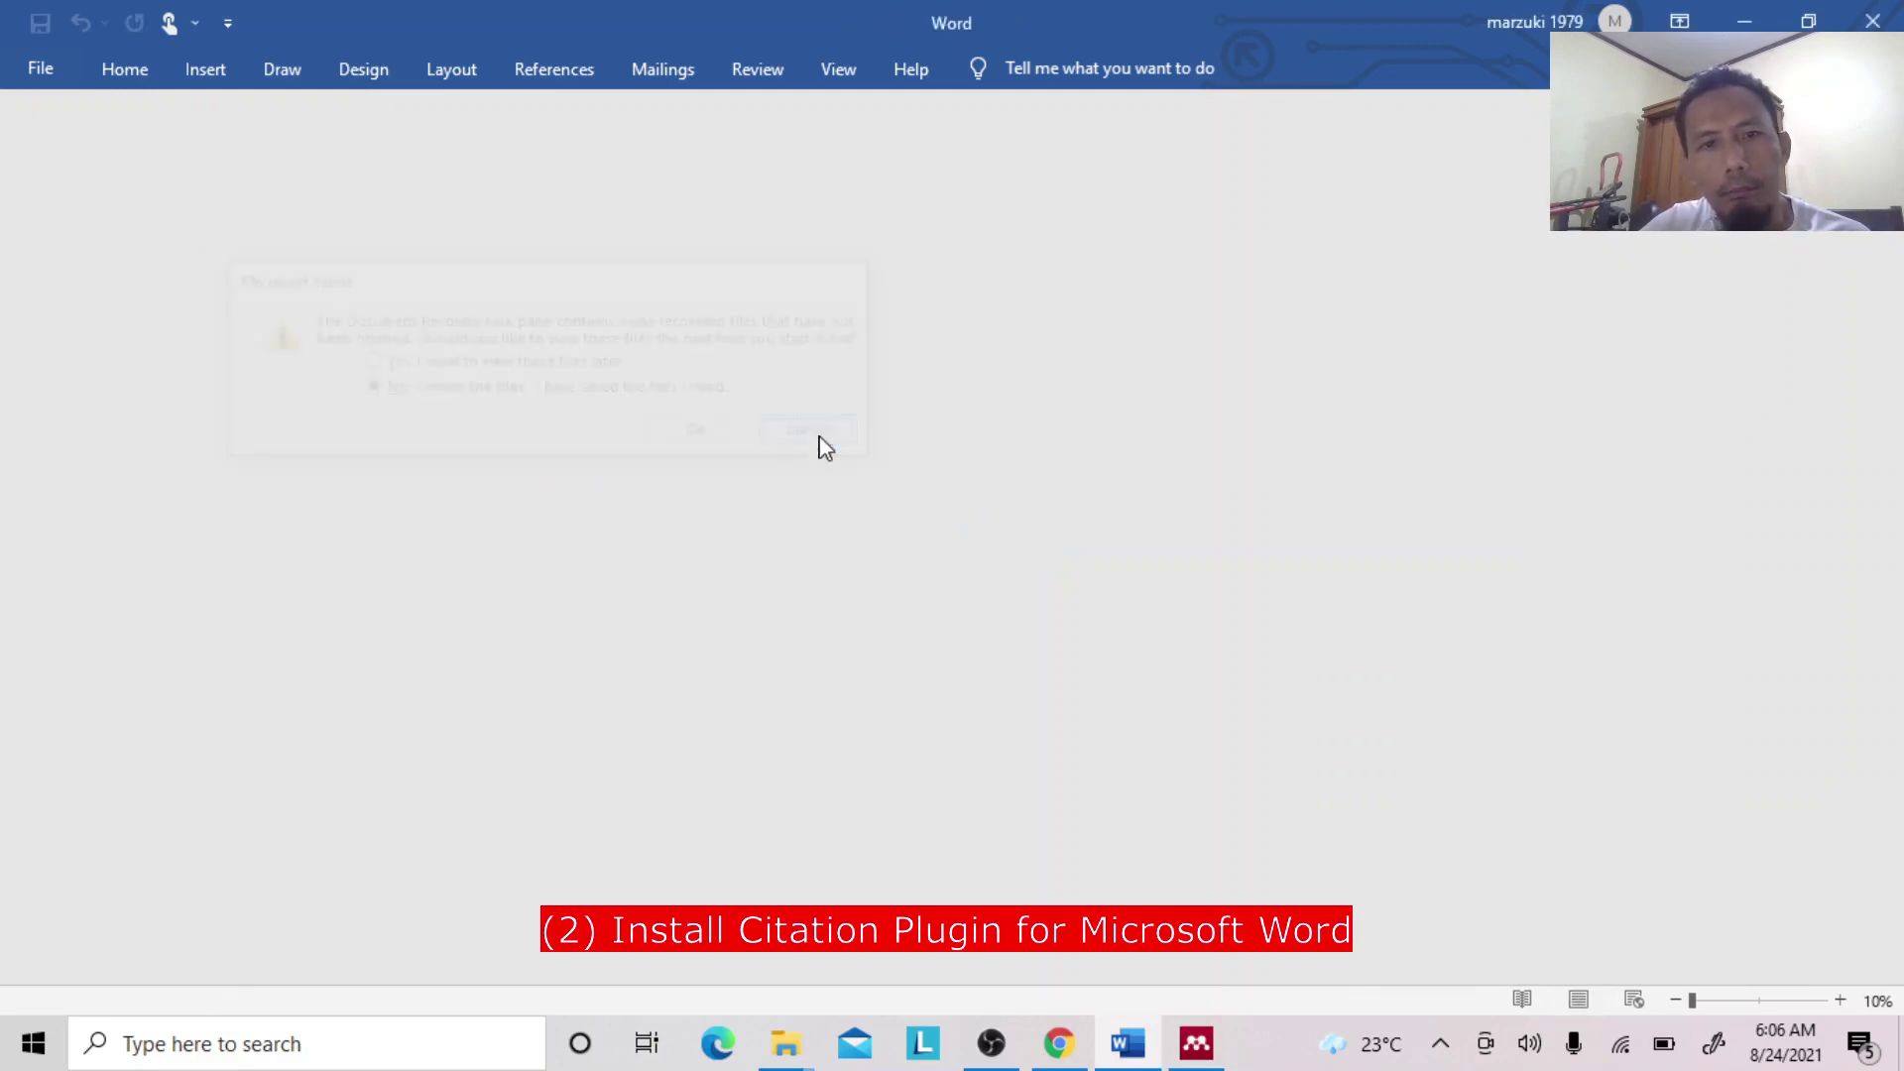
click(1196, 1041)
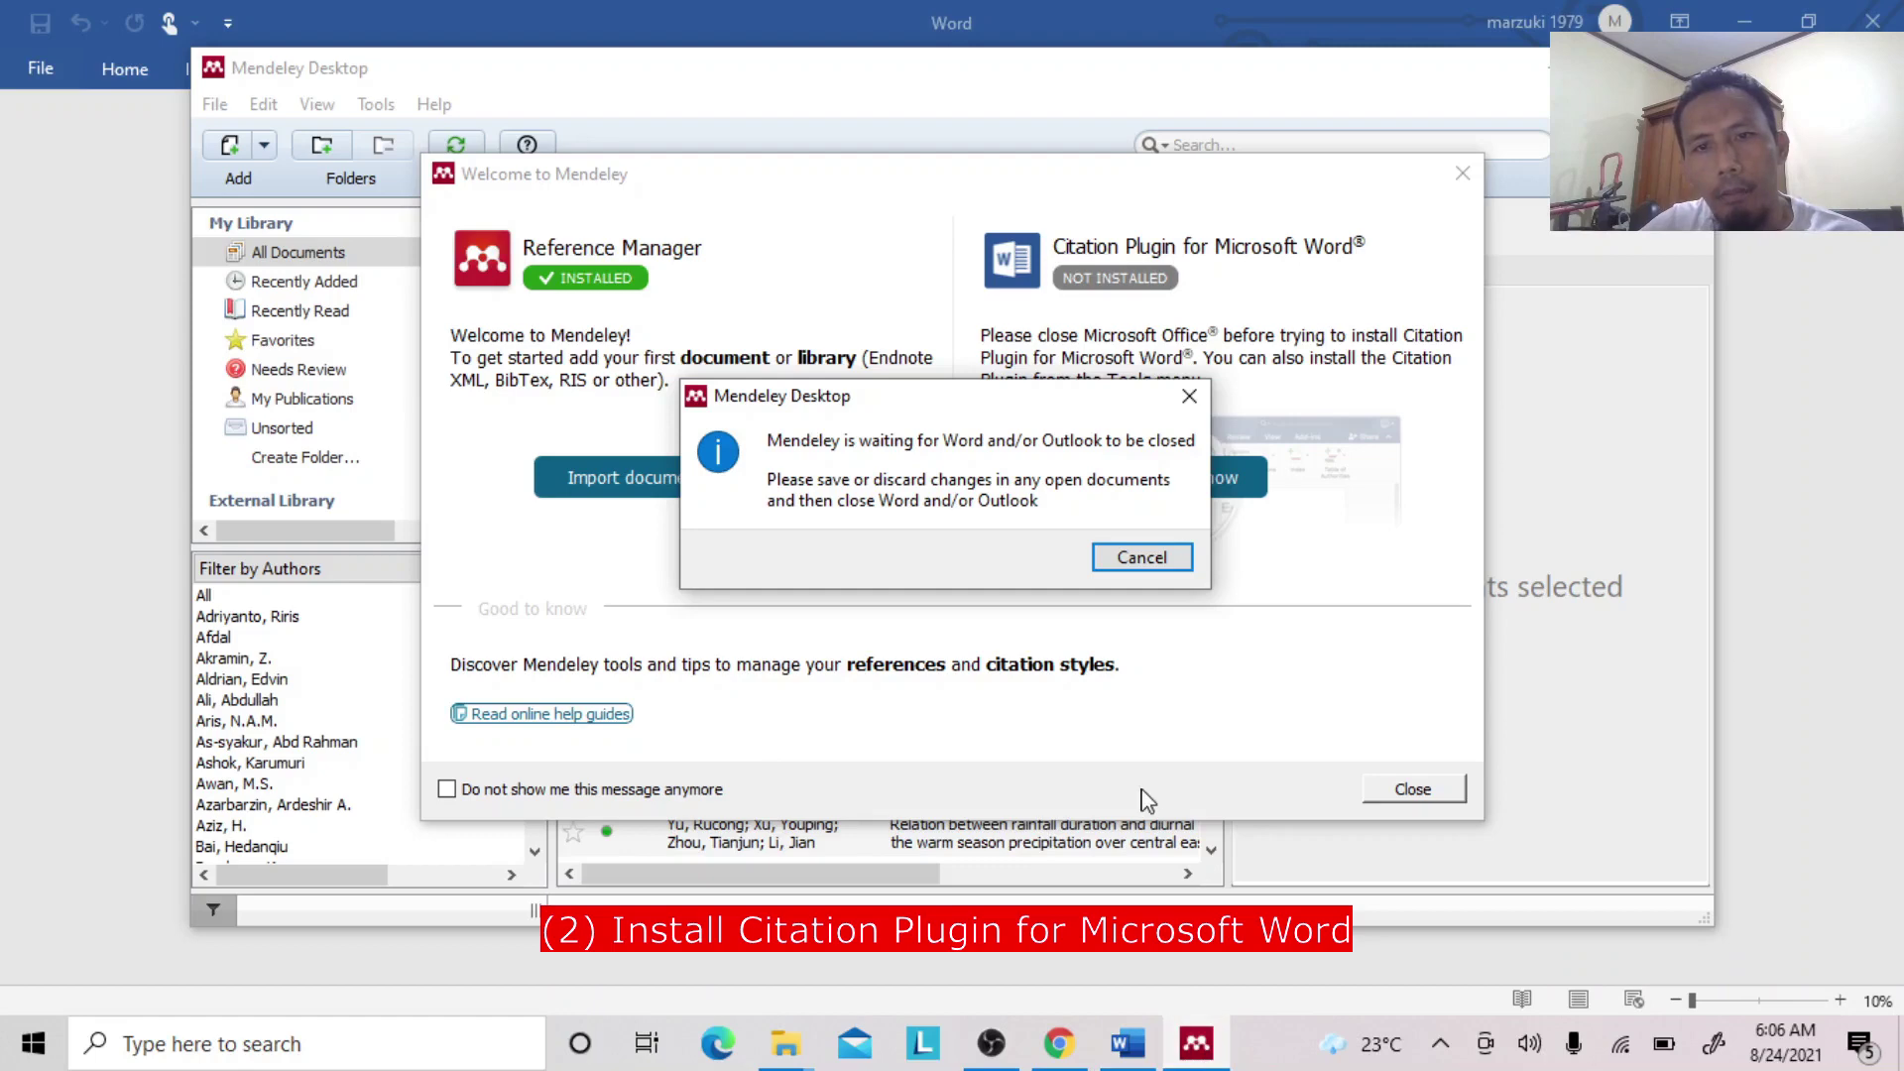
click(1127, 1043)
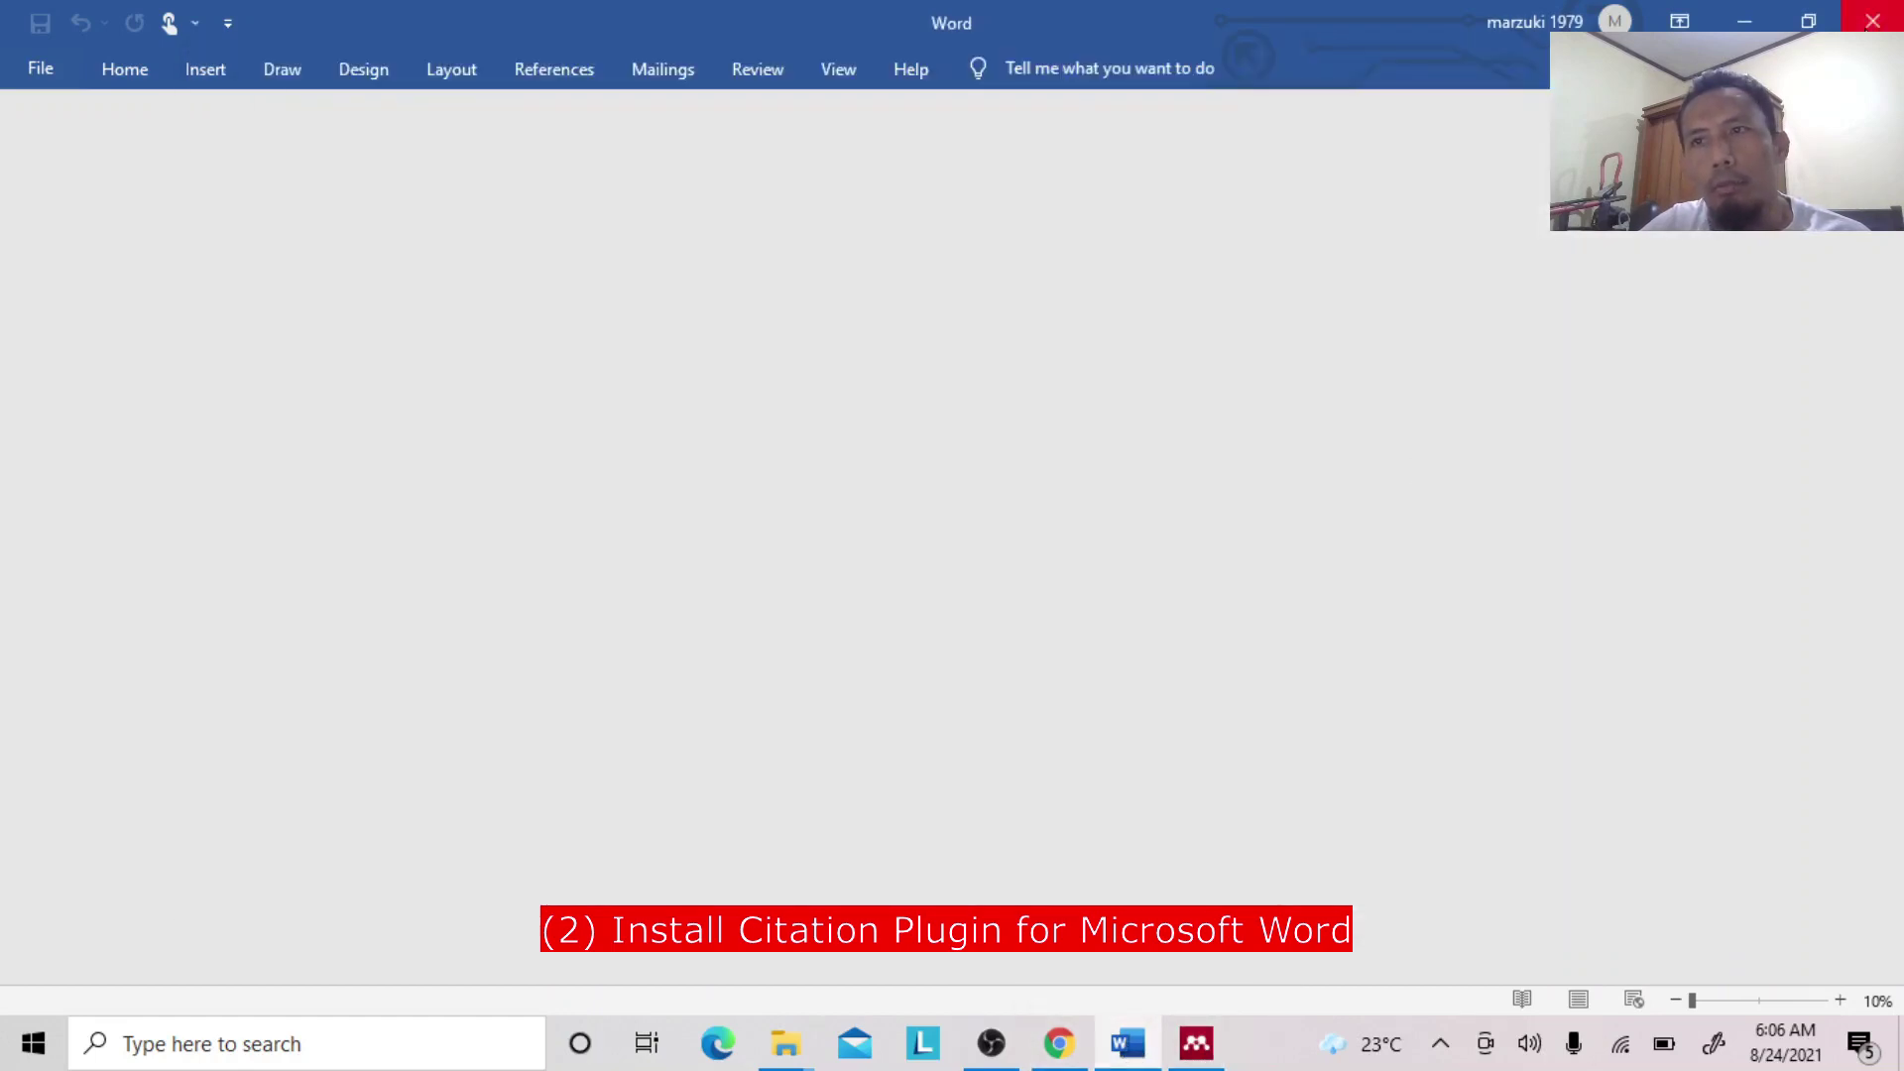
click(729, 436)
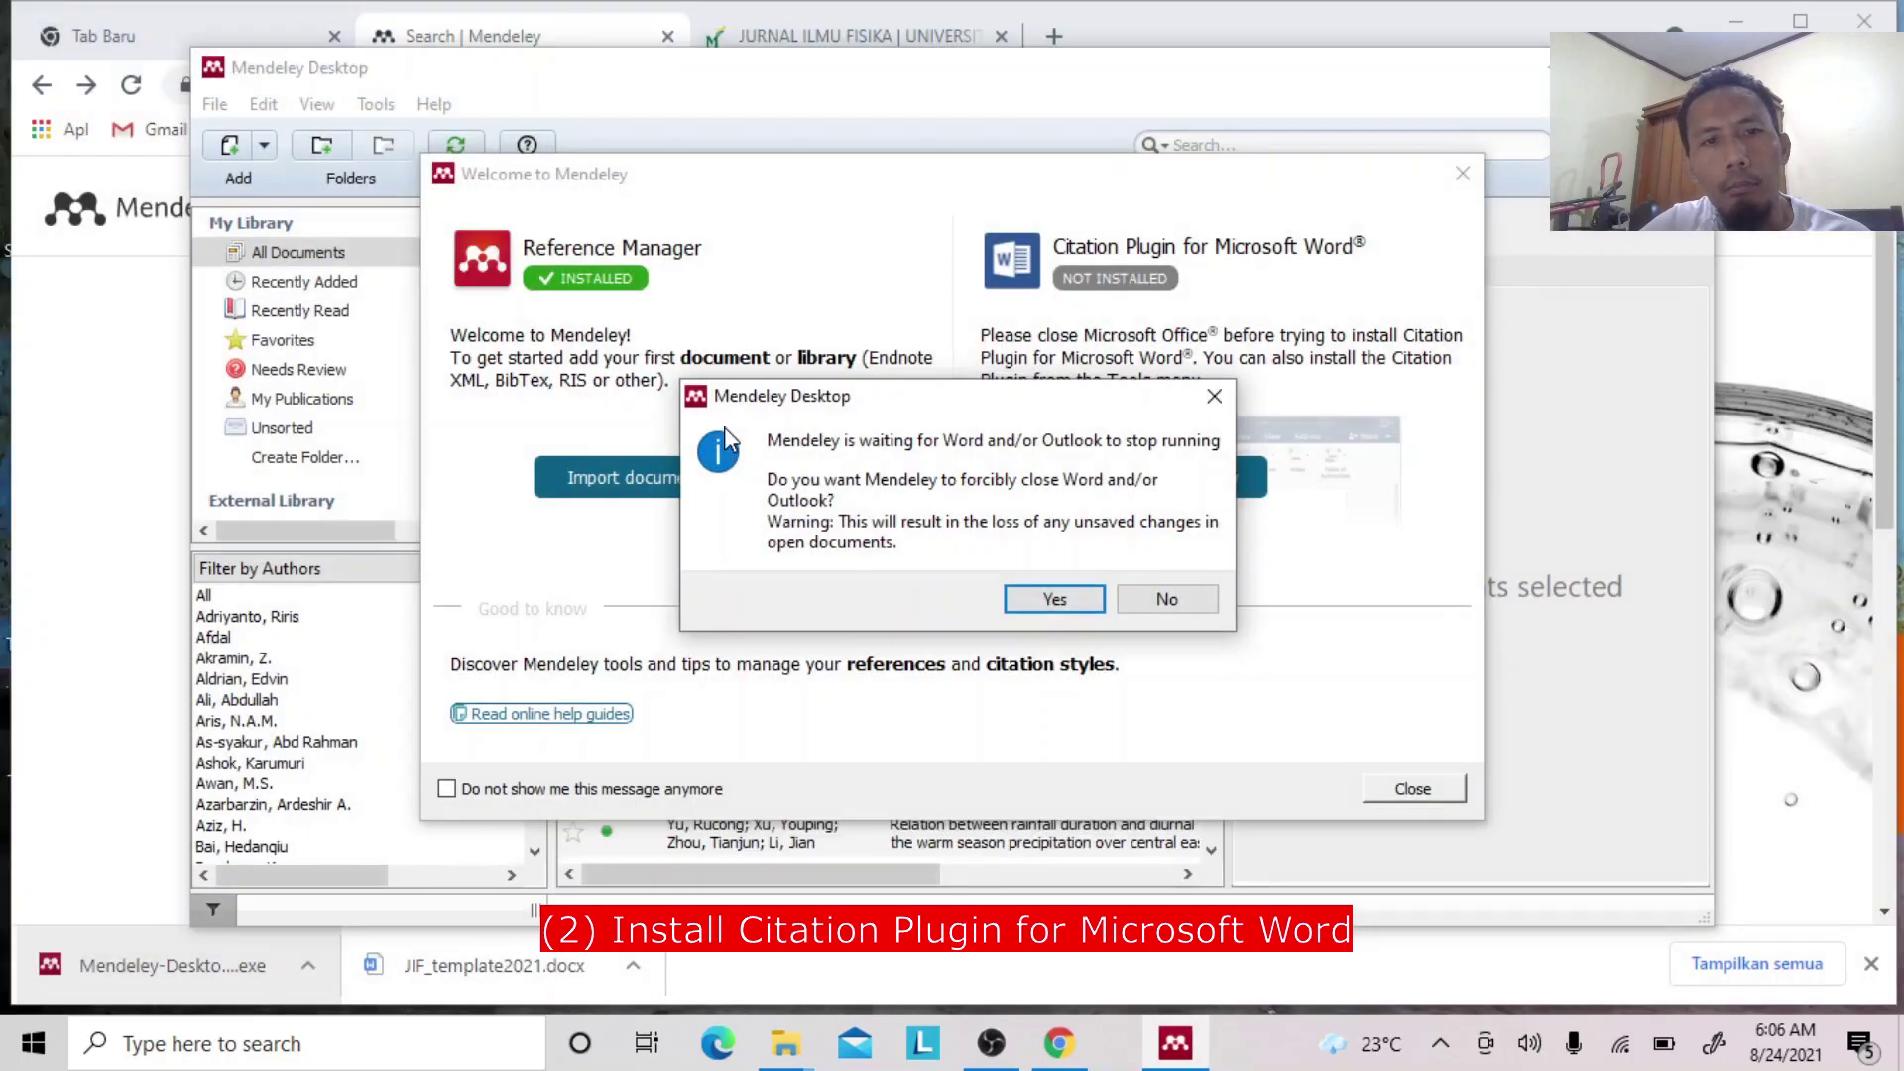
click(1036, 593)
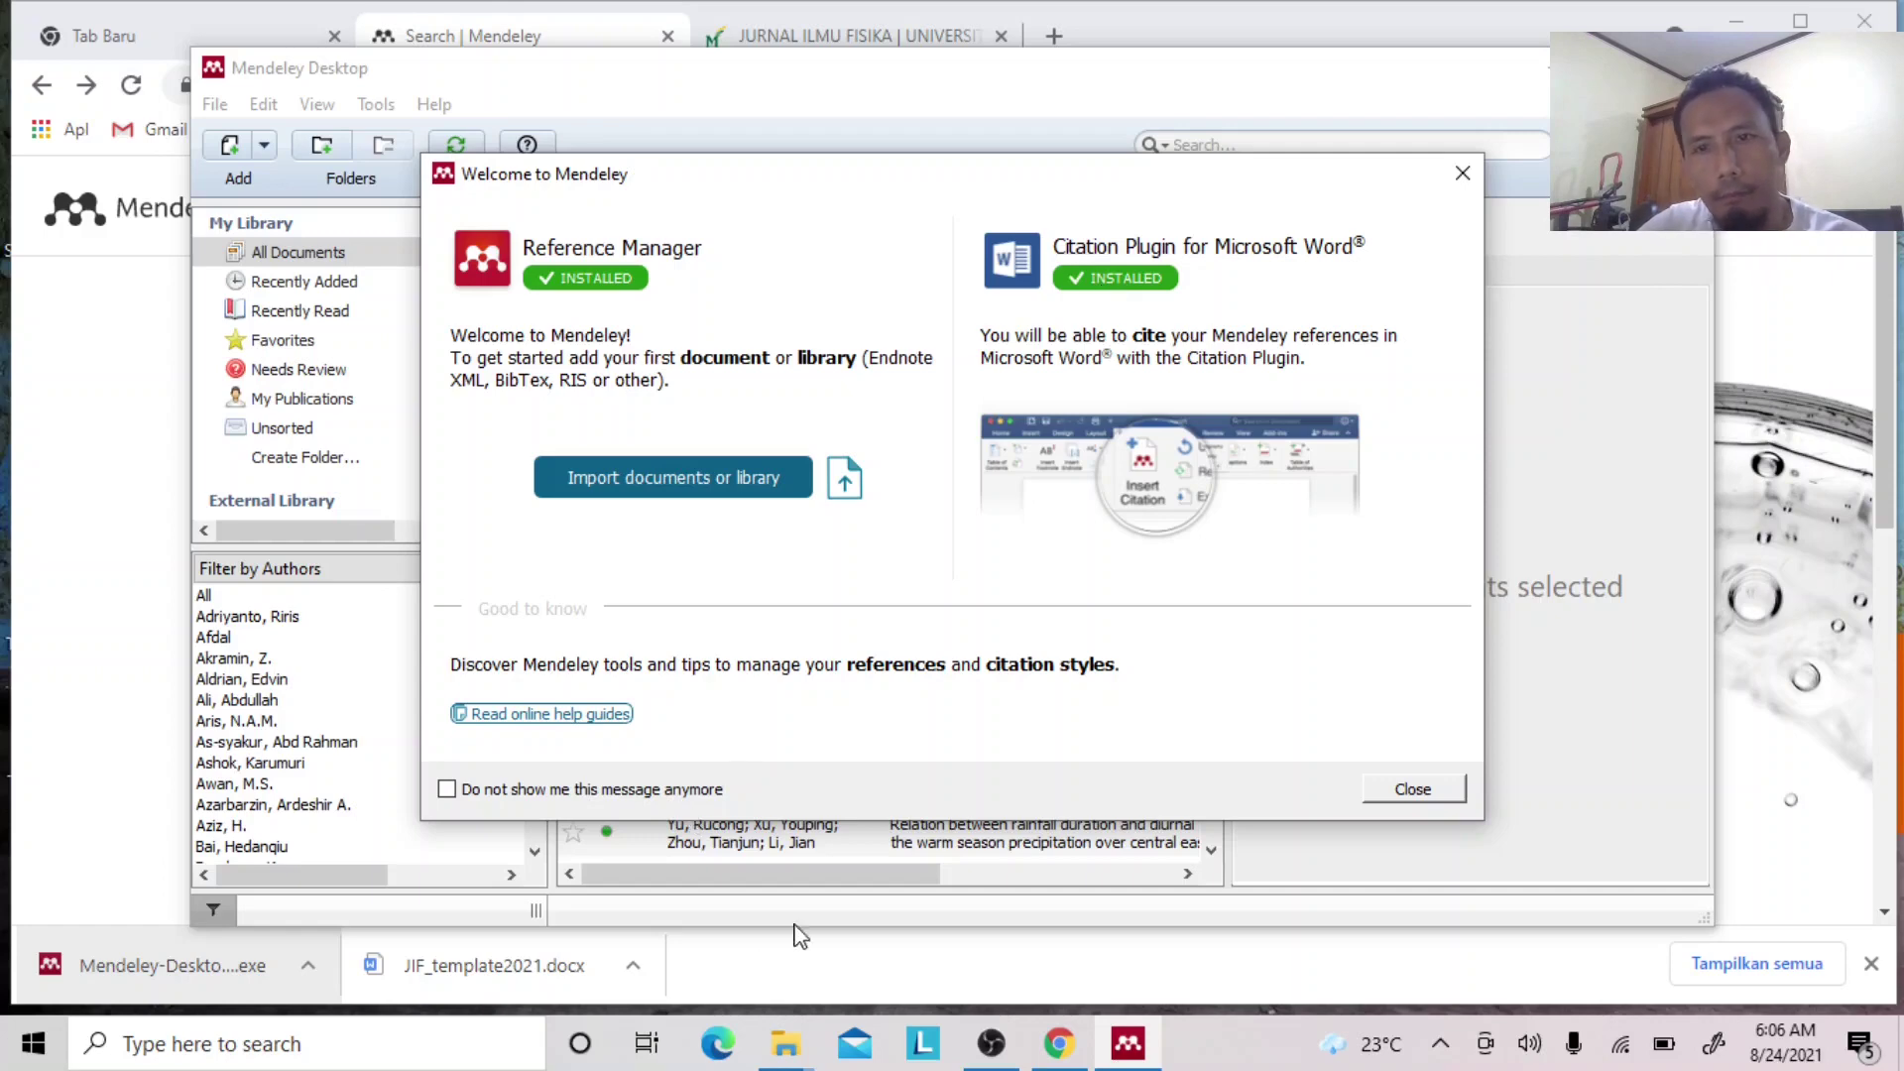
Close the Mendeley welcome dialog and step through the introductory tour until it closes.
click(1463, 174)
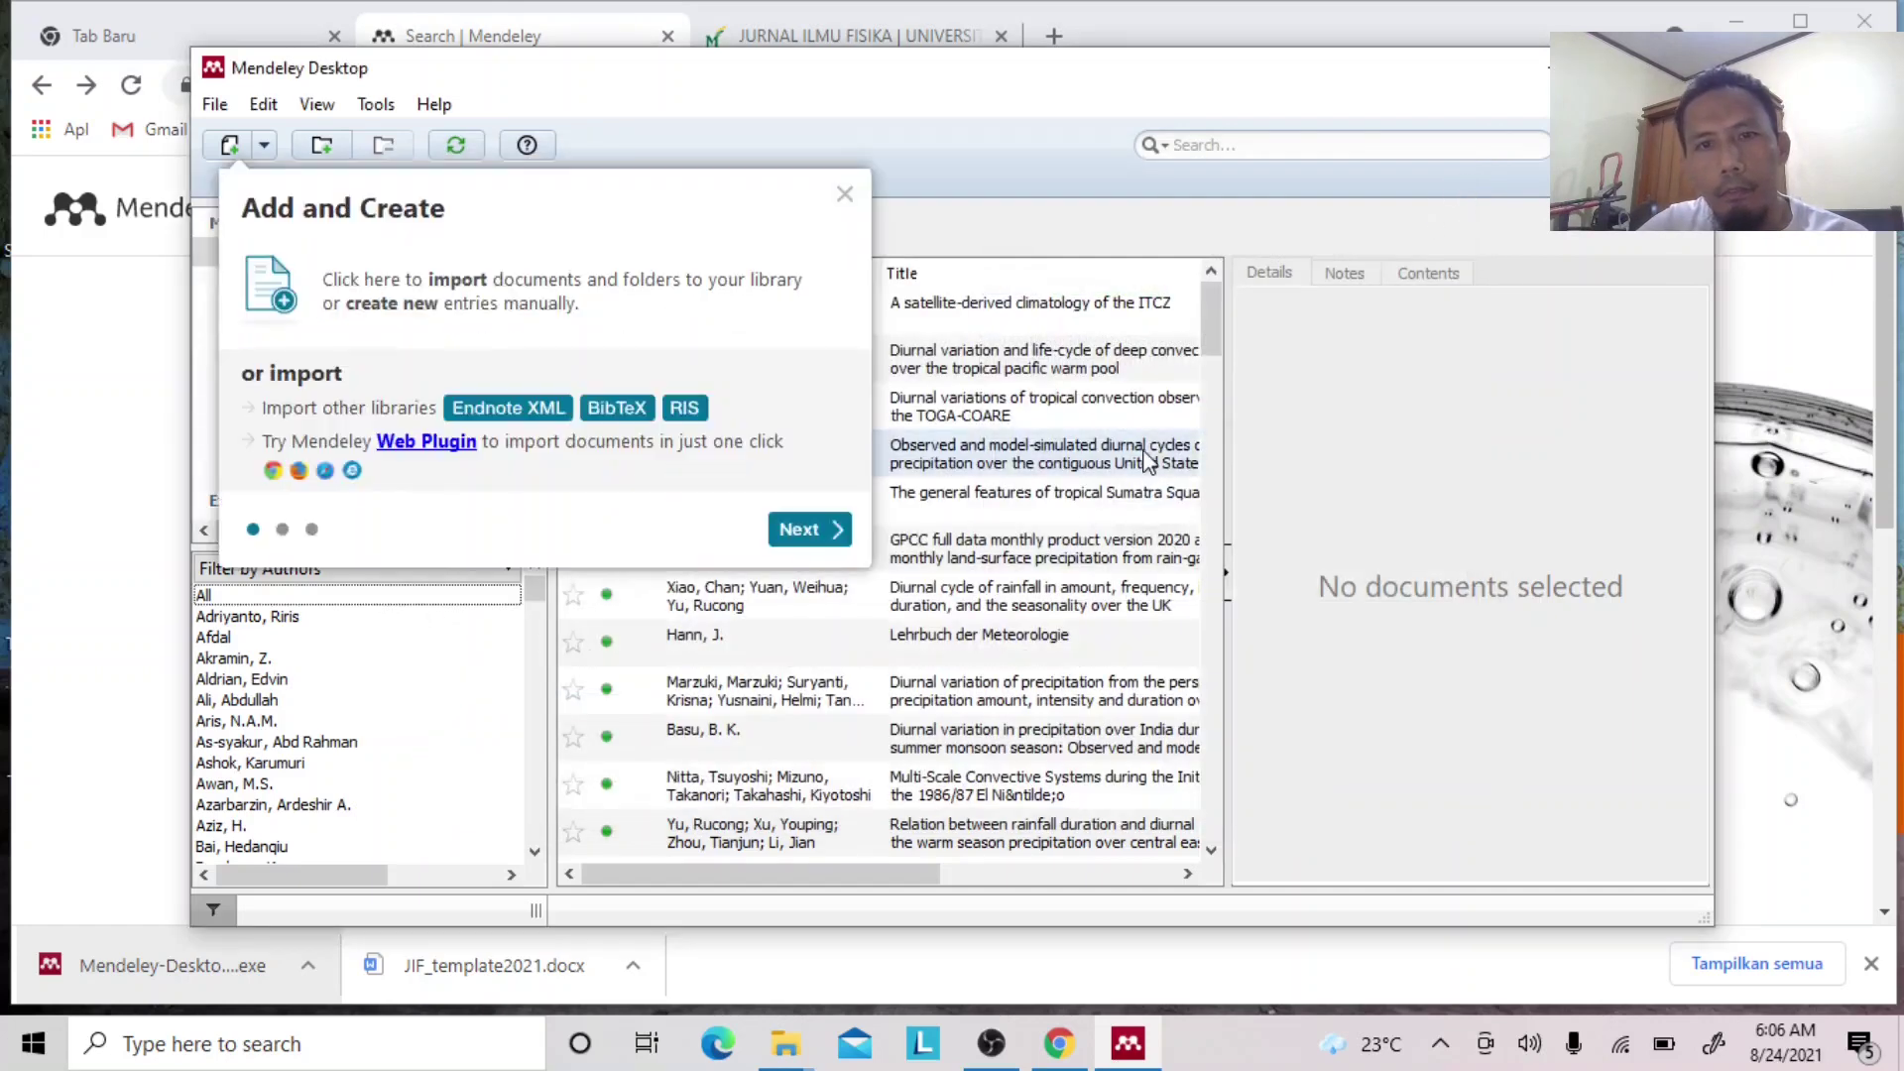
click(825, 533)
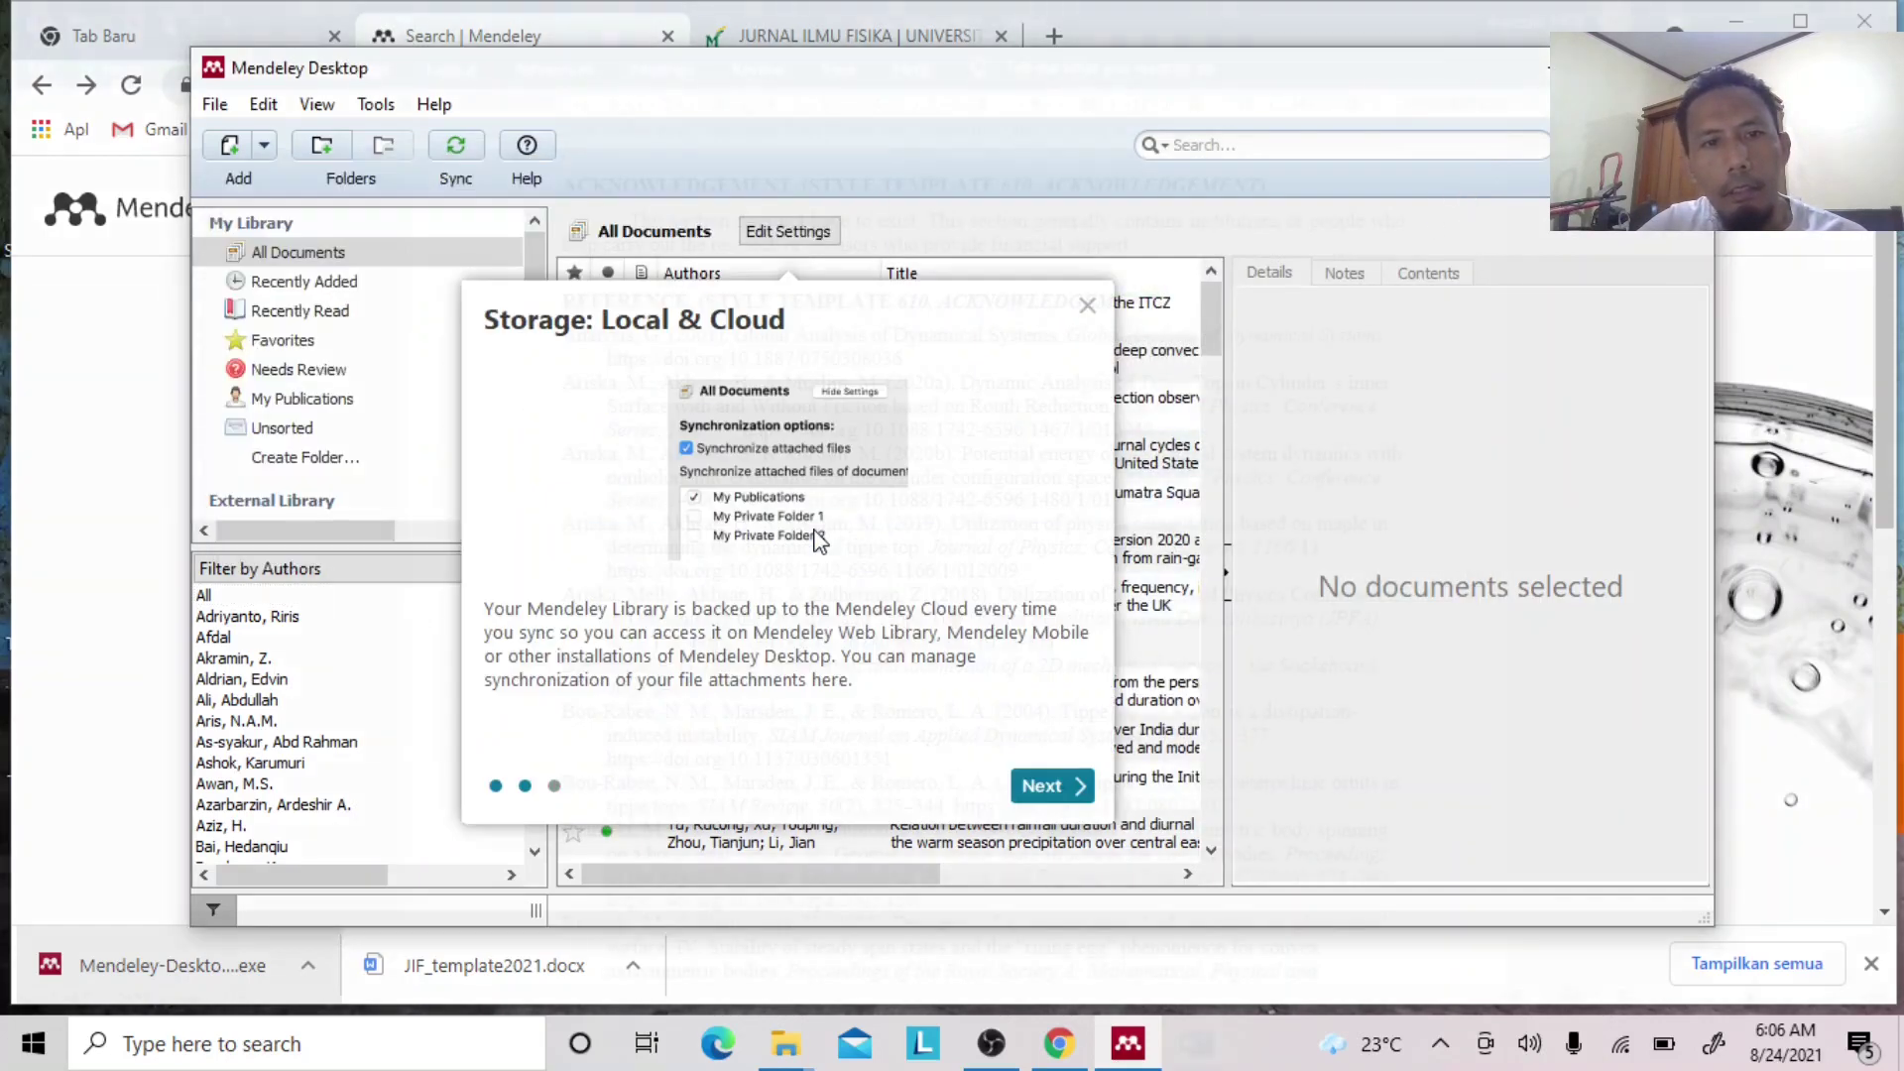
click(1036, 785)
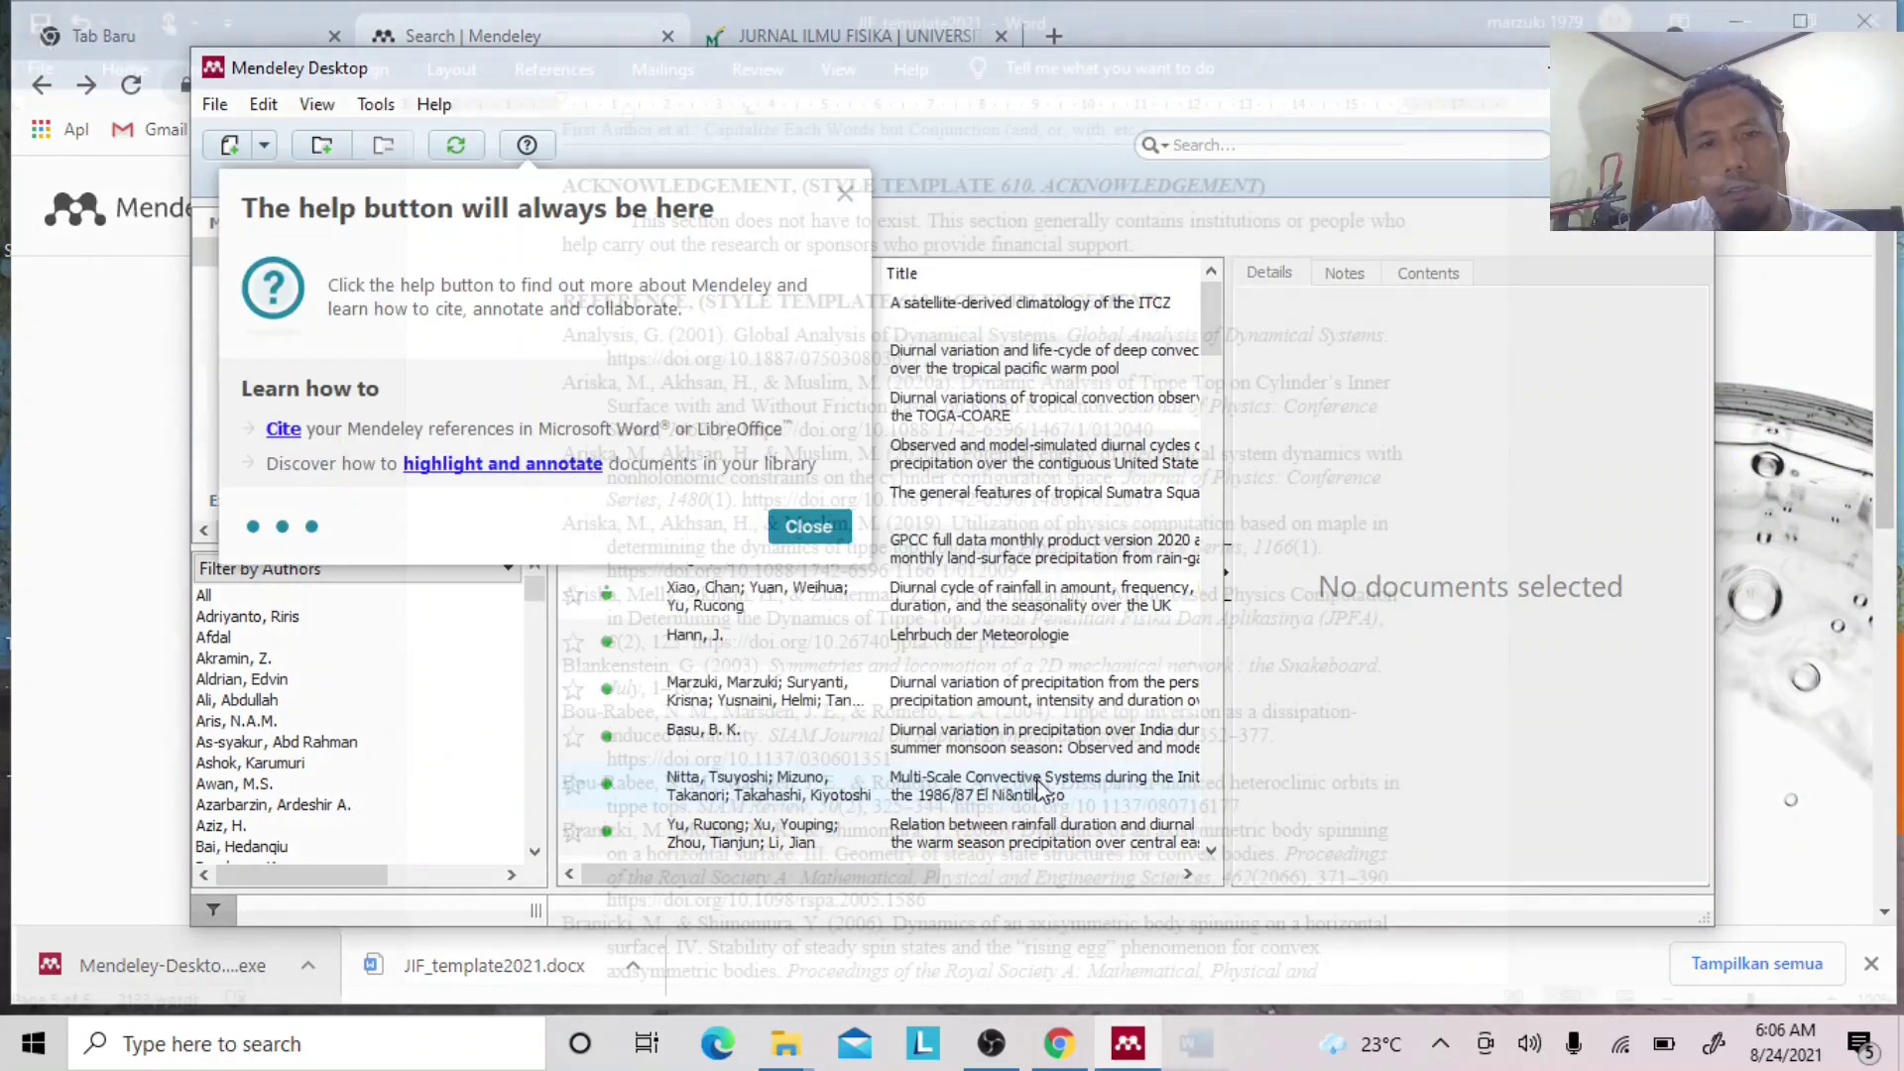
click(811, 532)
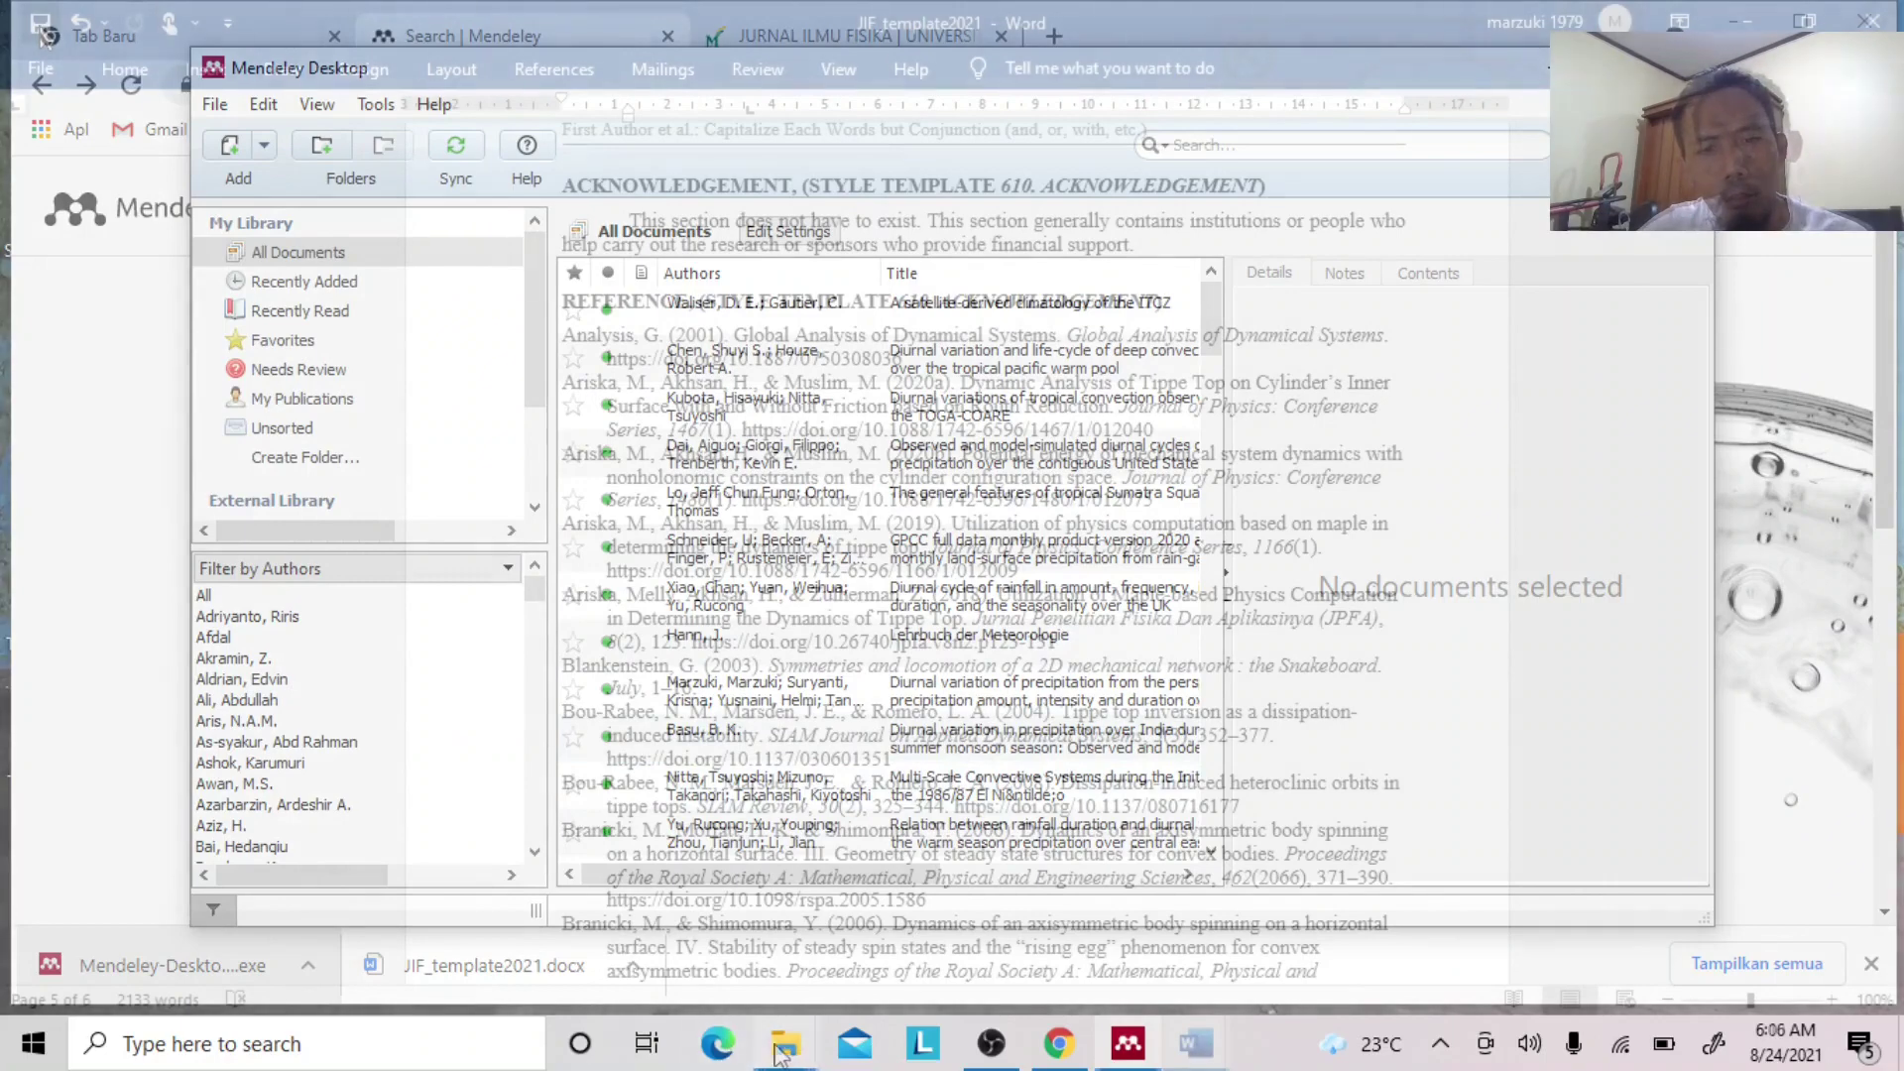
mouse_move(784, 1054)
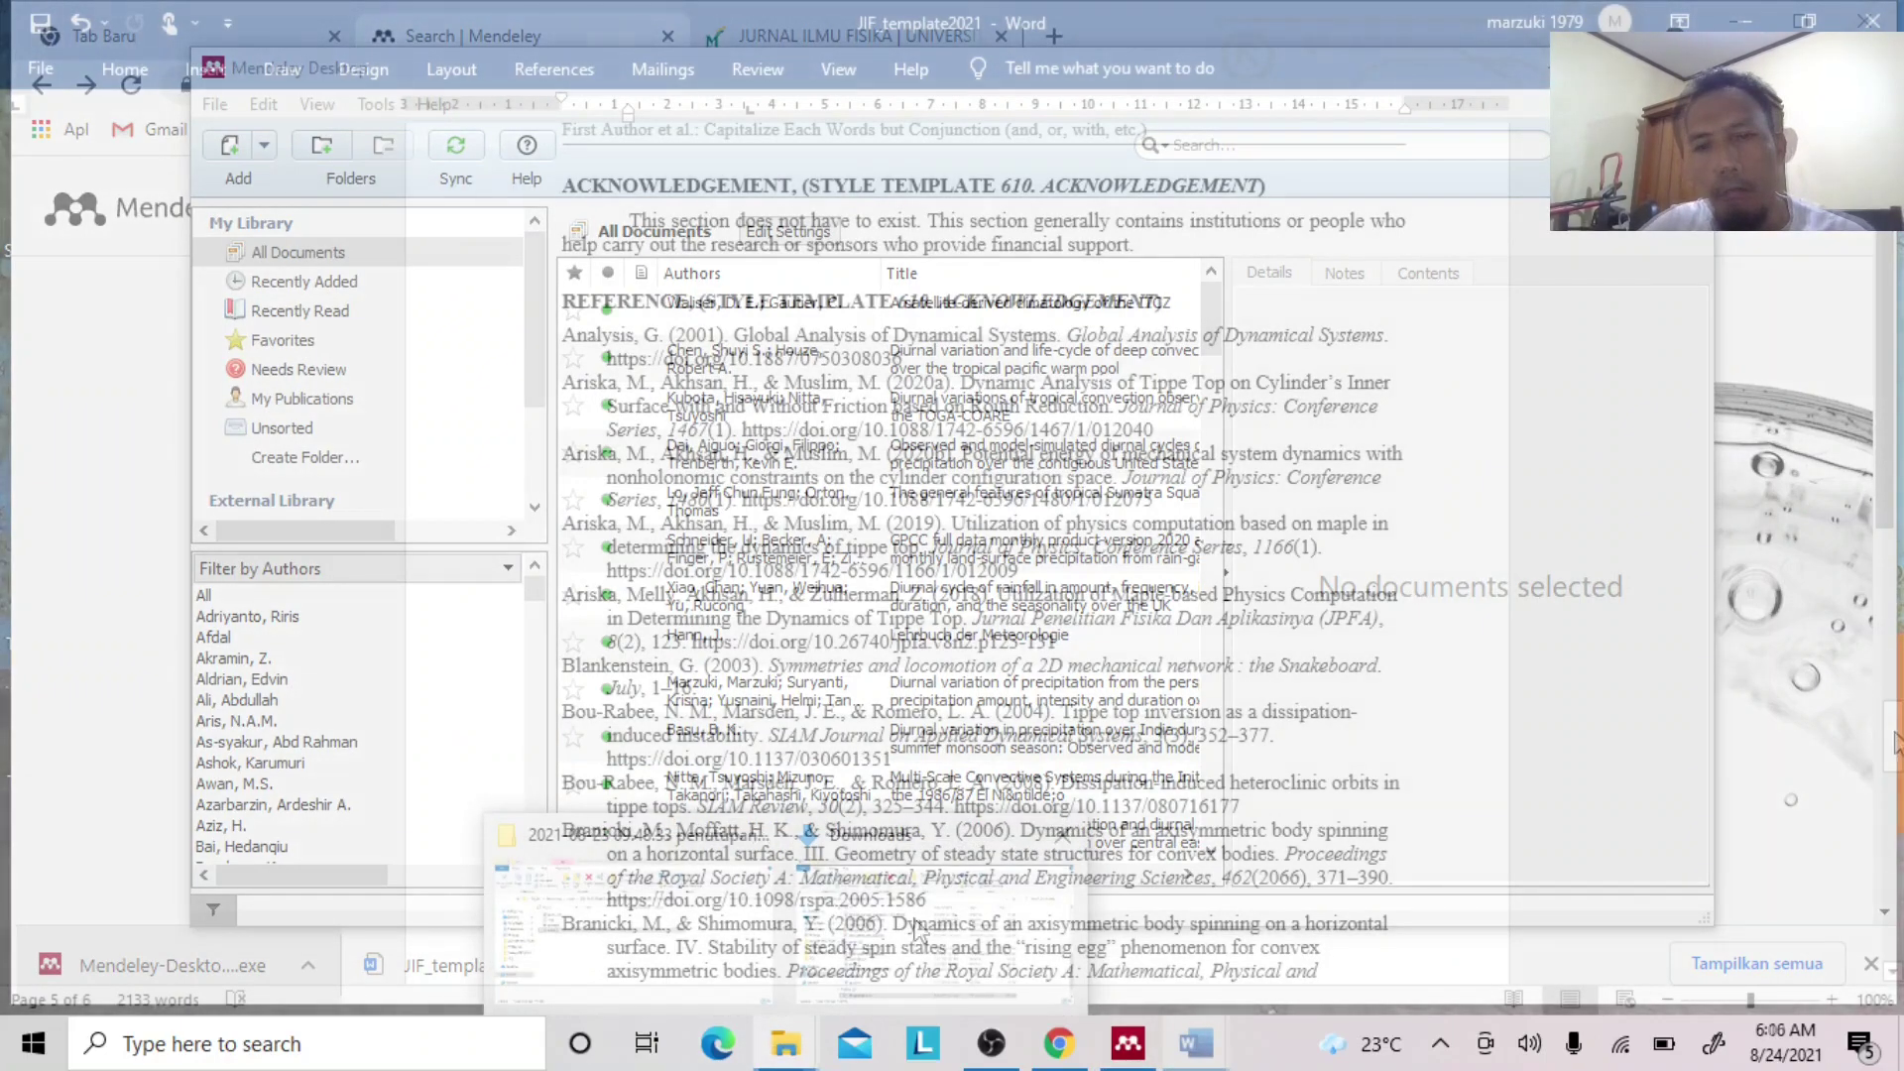
Open JIF_template2021 from the Downloads folder with Word.
click(890, 937)
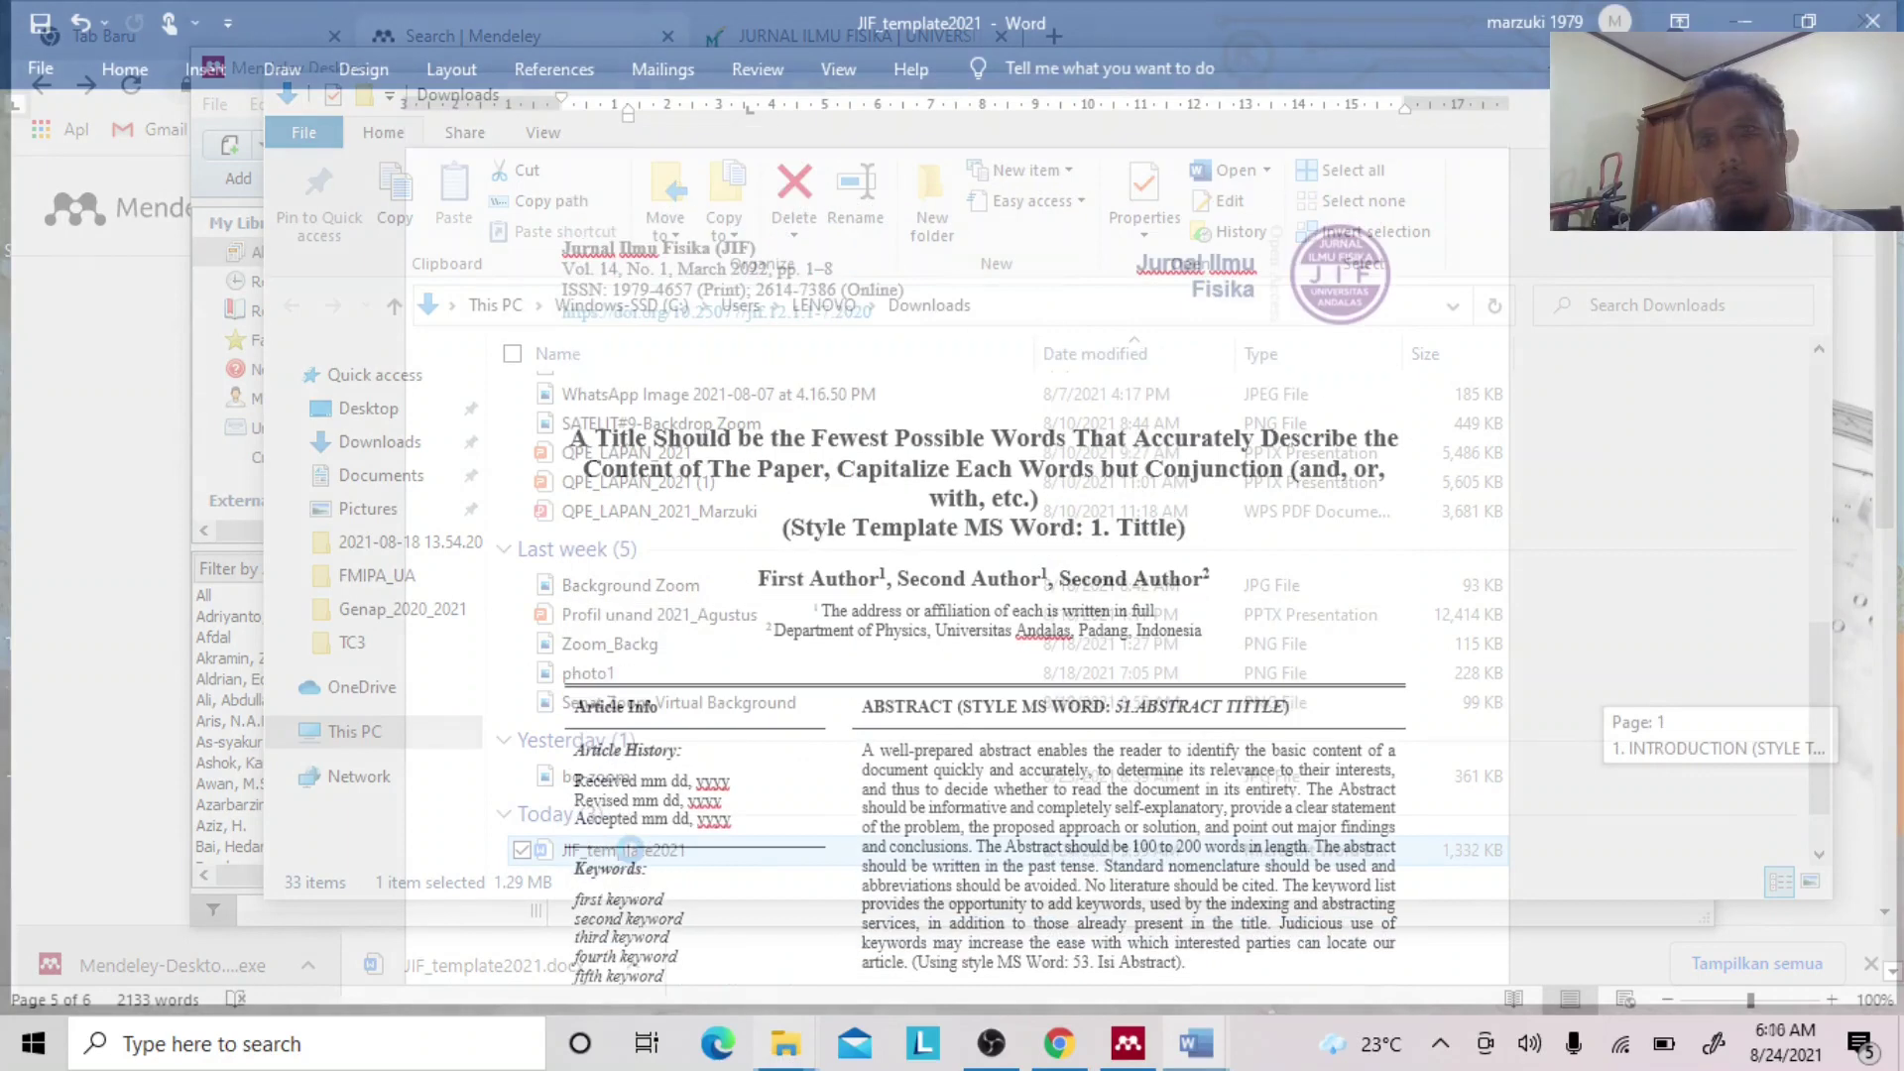
right_click(631, 850)
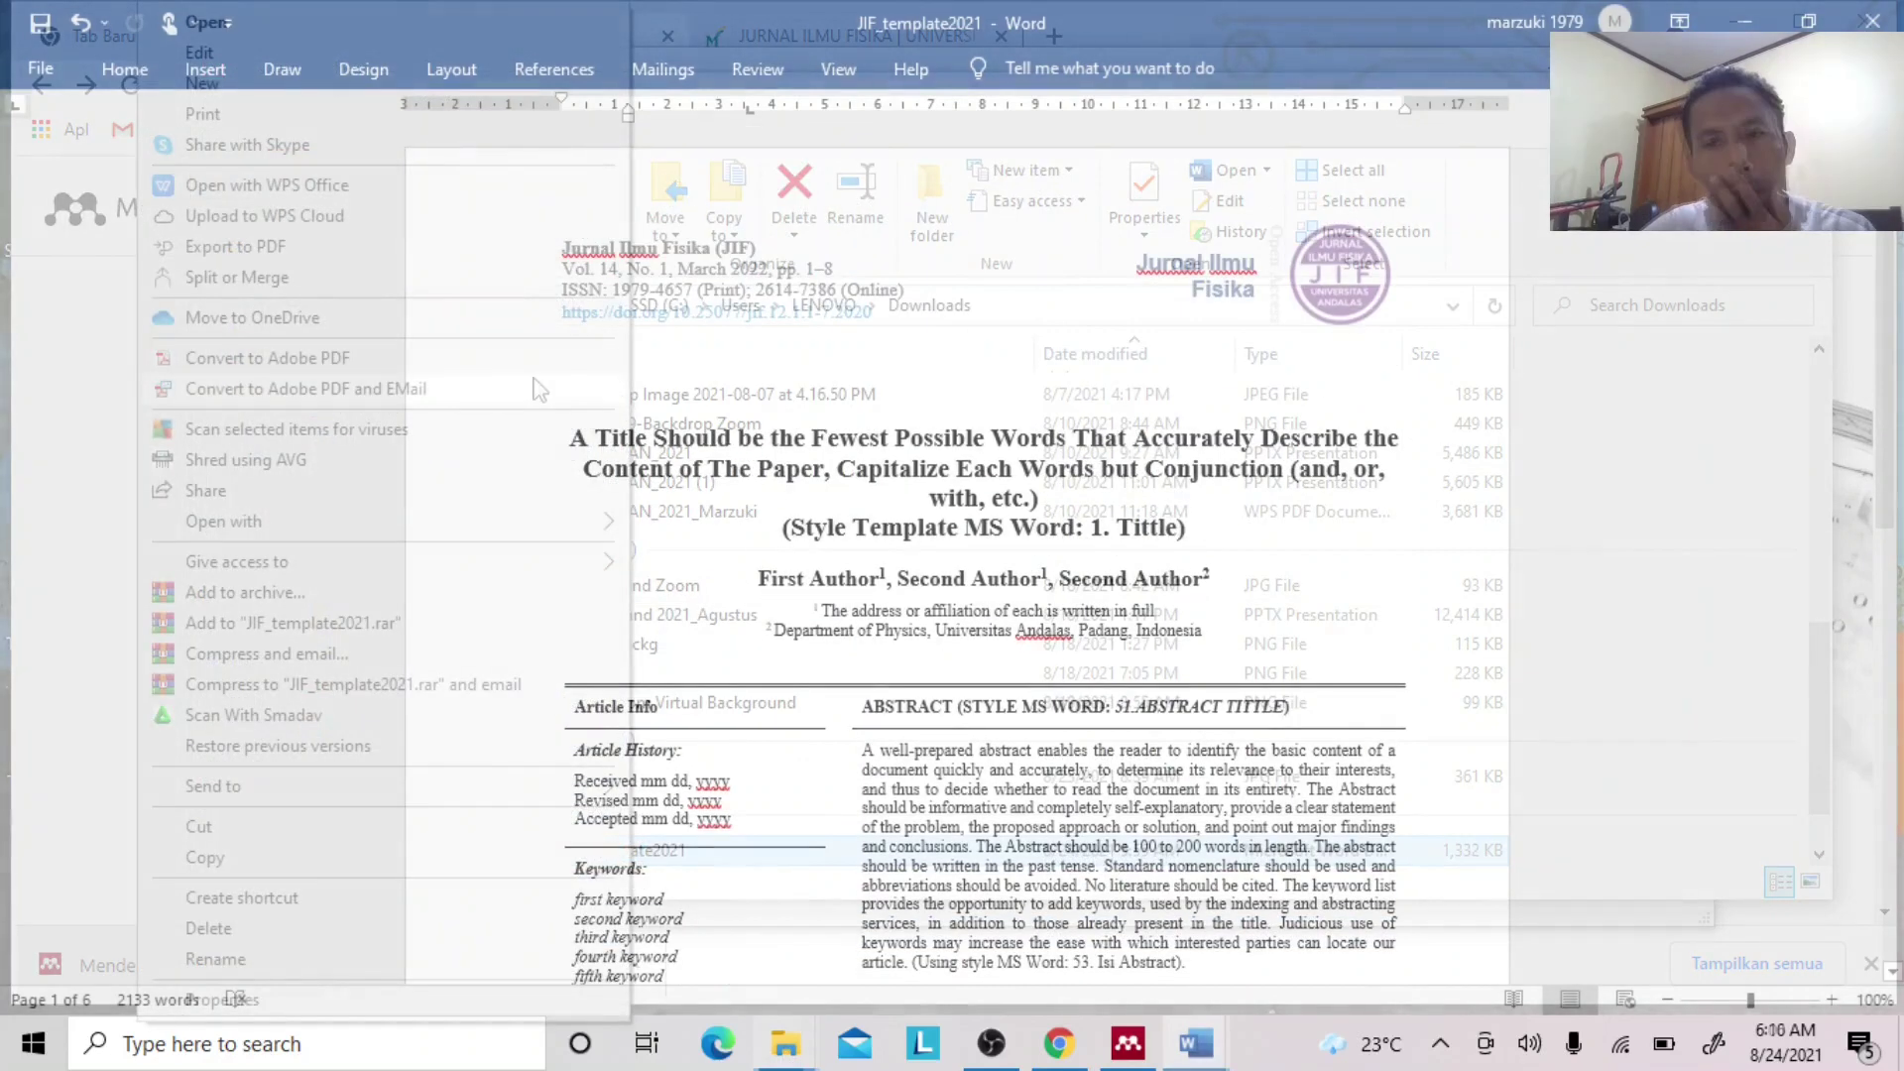
mouse_move(473, 531)
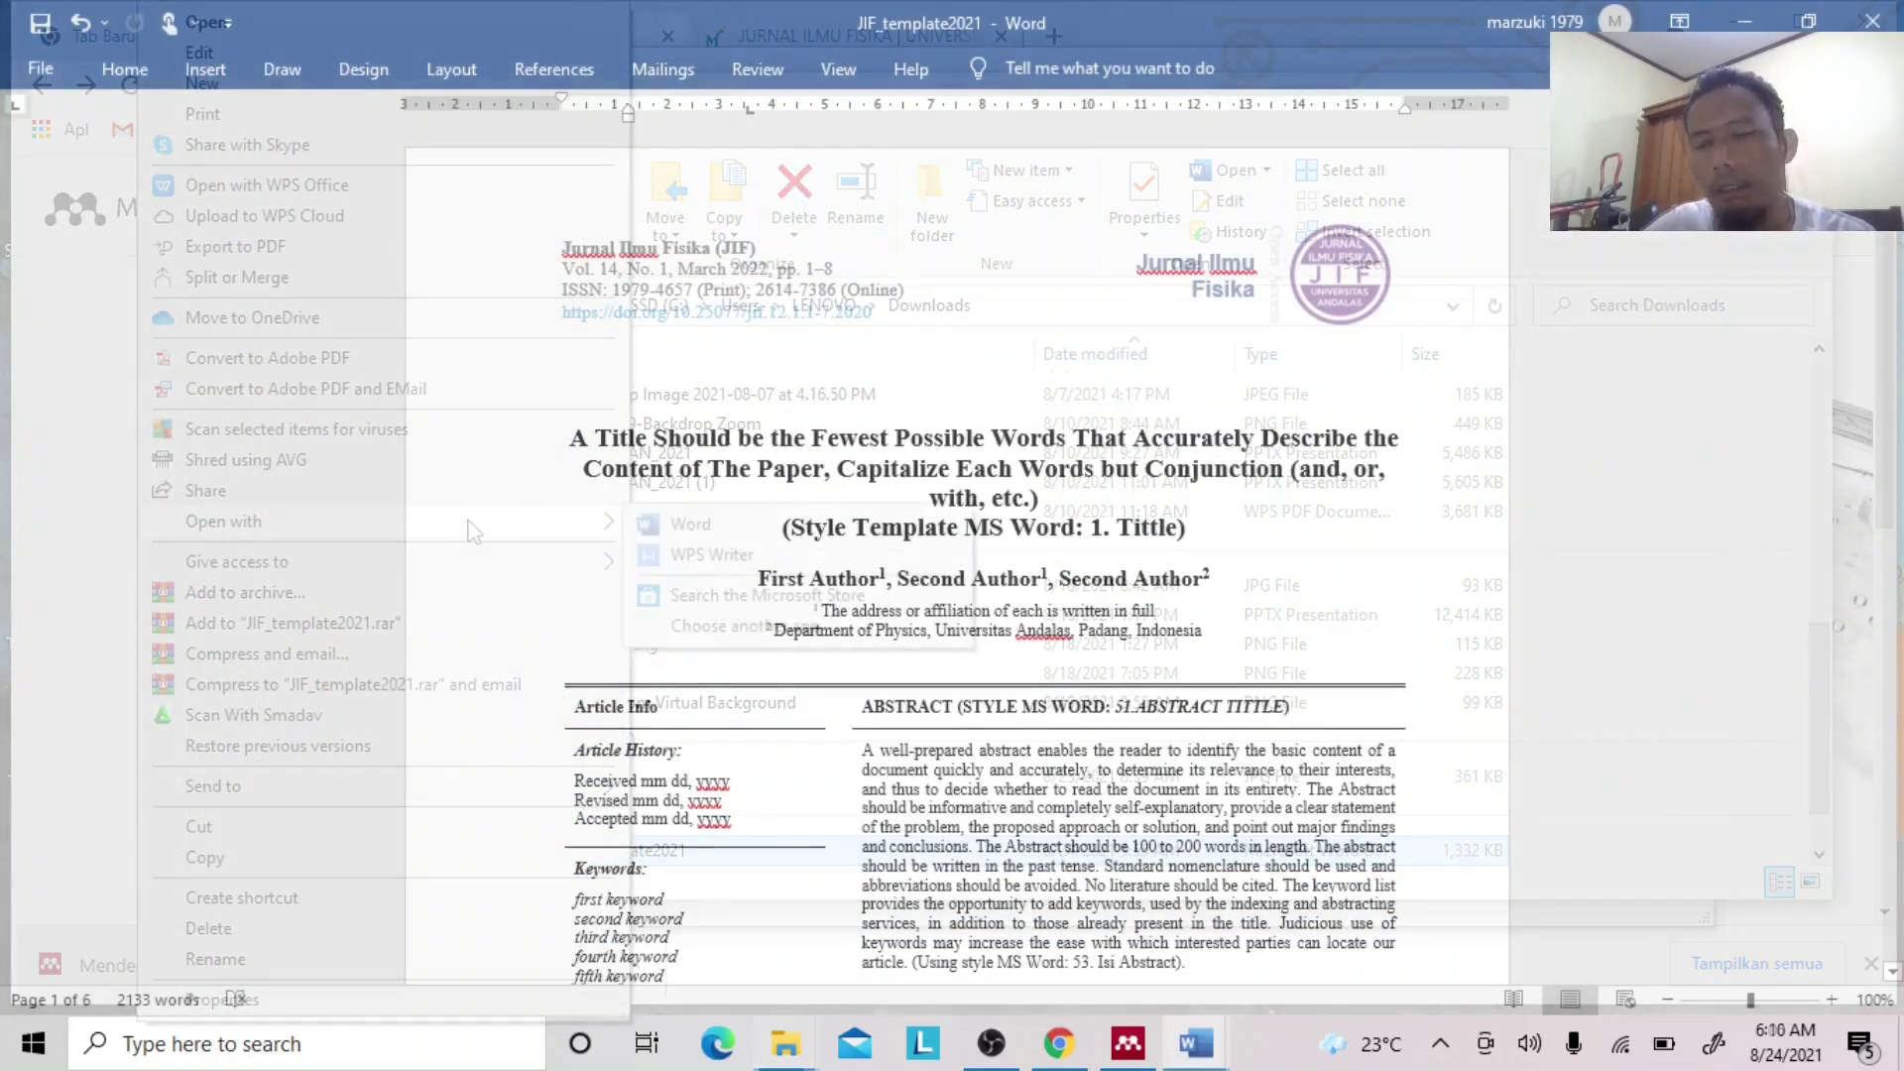
click(678, 537)
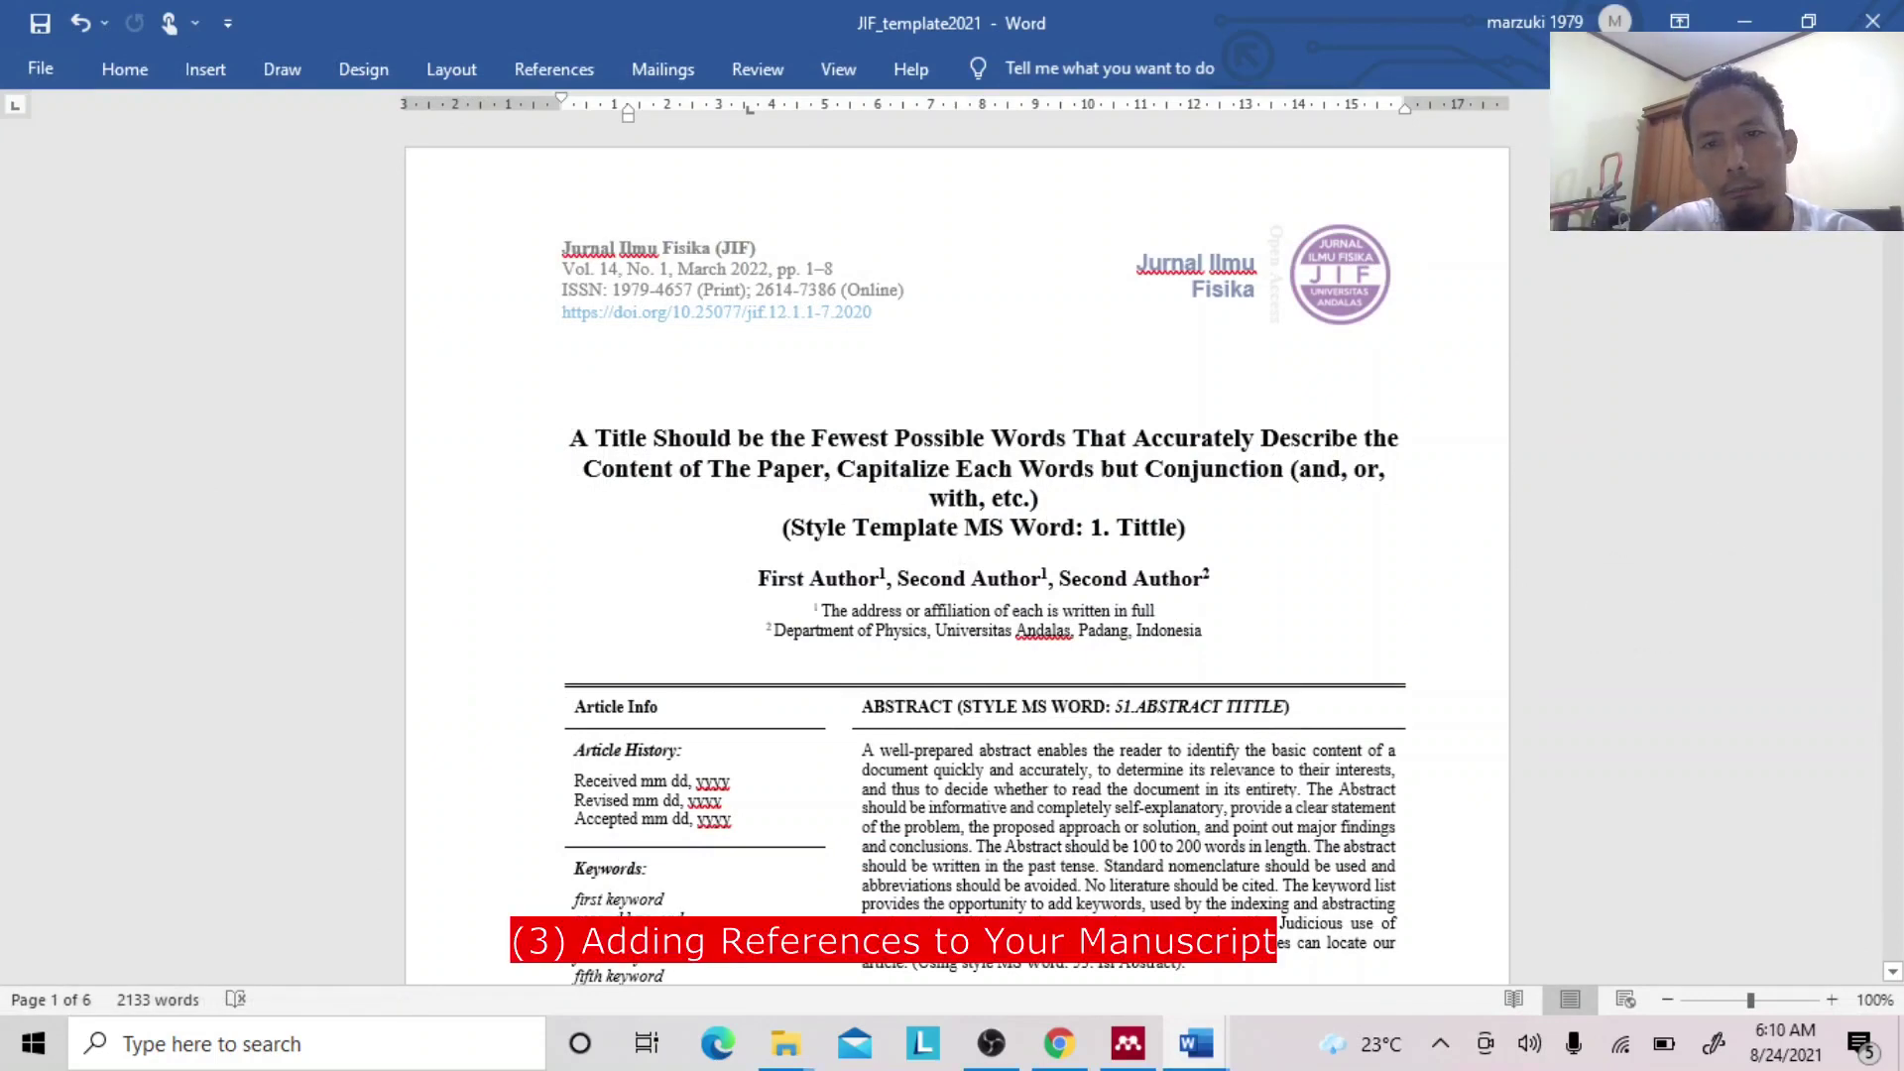
scroll(983, 556, down, 6)
drag(1891, 243, 1864, 728)
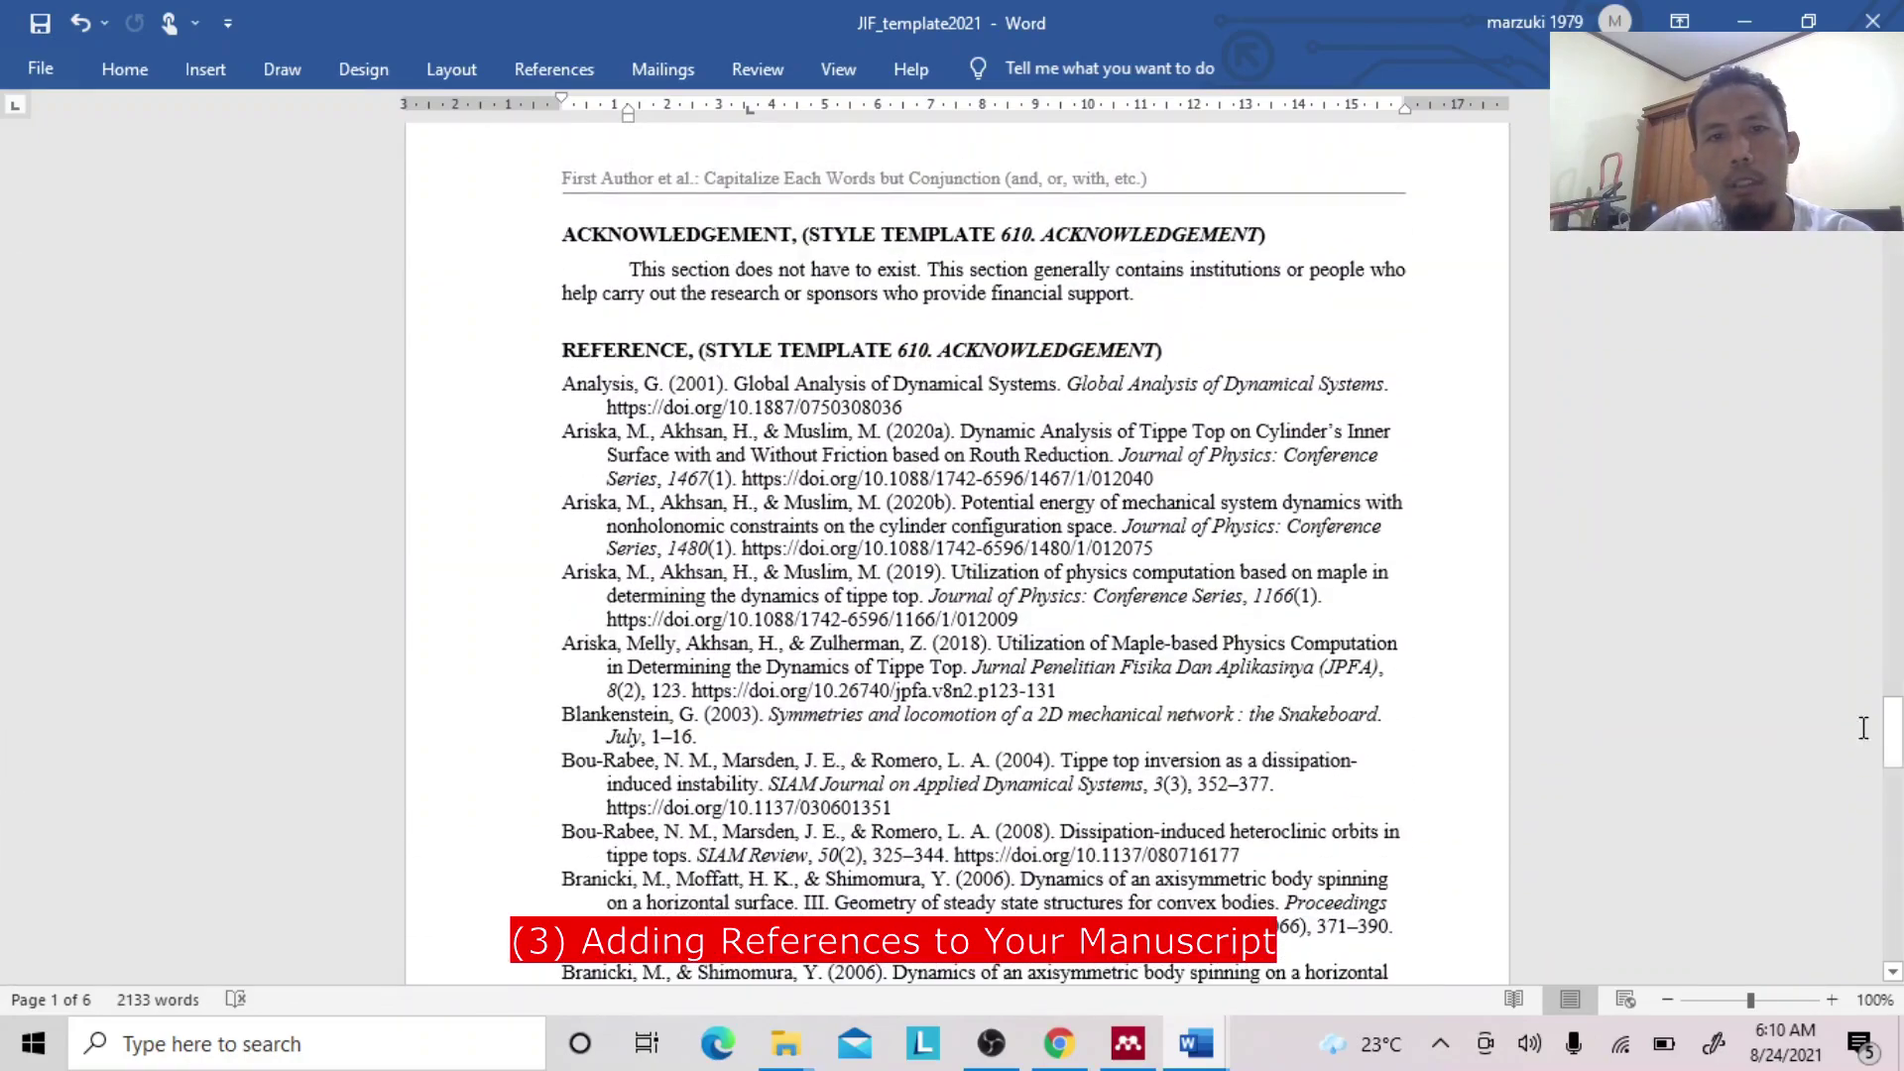
click(813, 404)
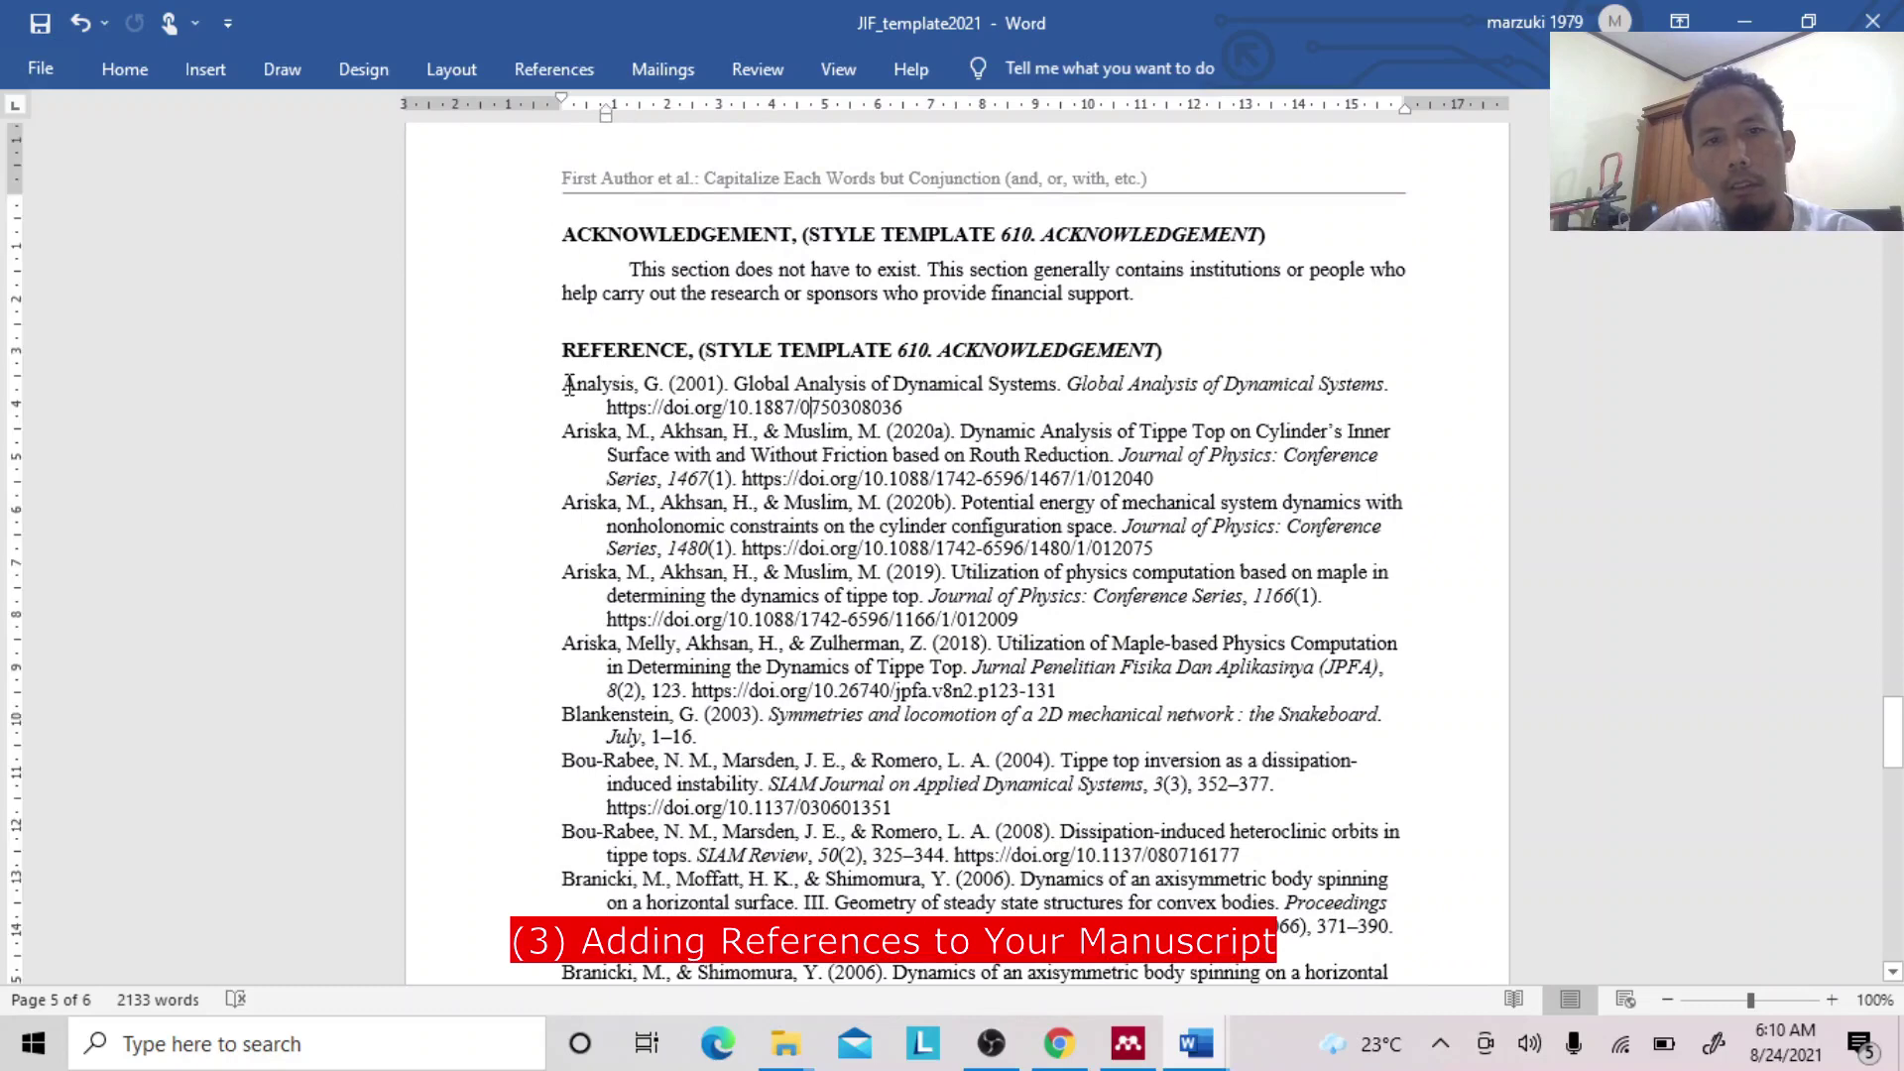
drag(563, 384, 993, 663)
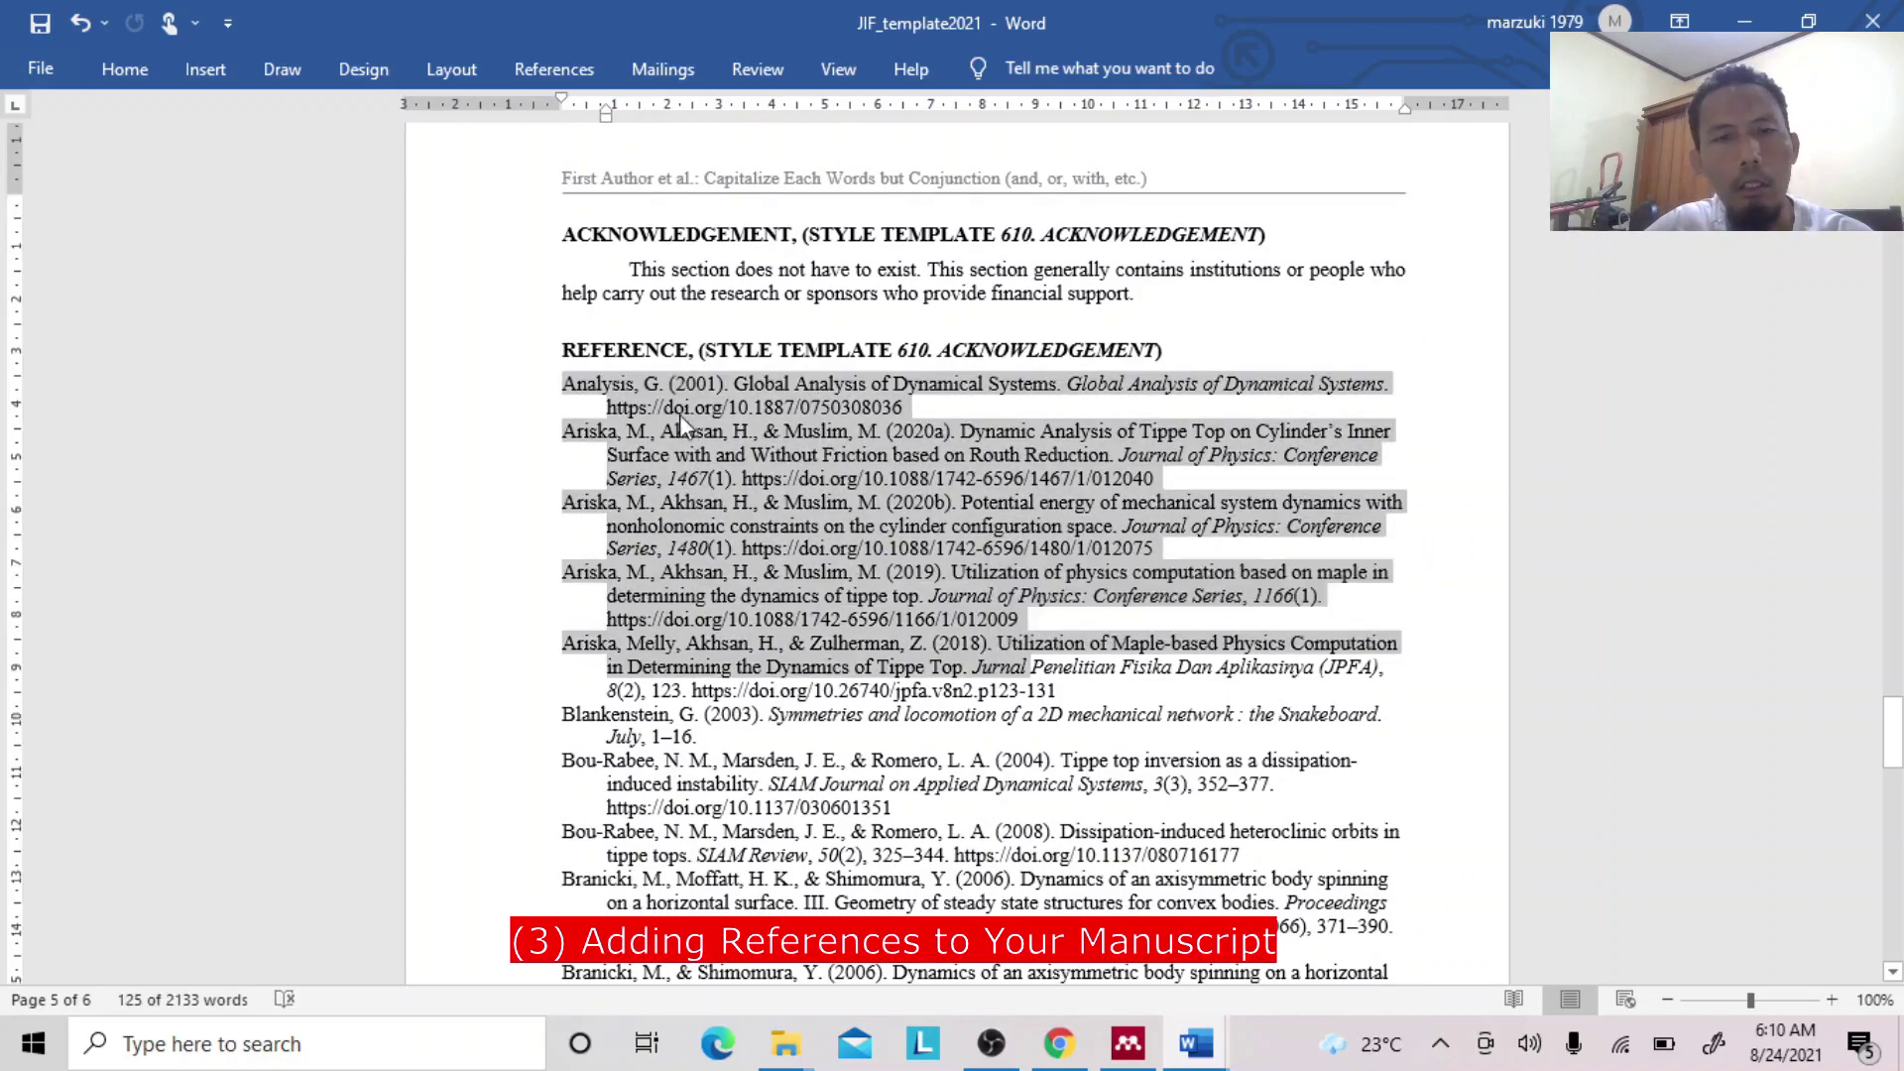
click(716, 402)
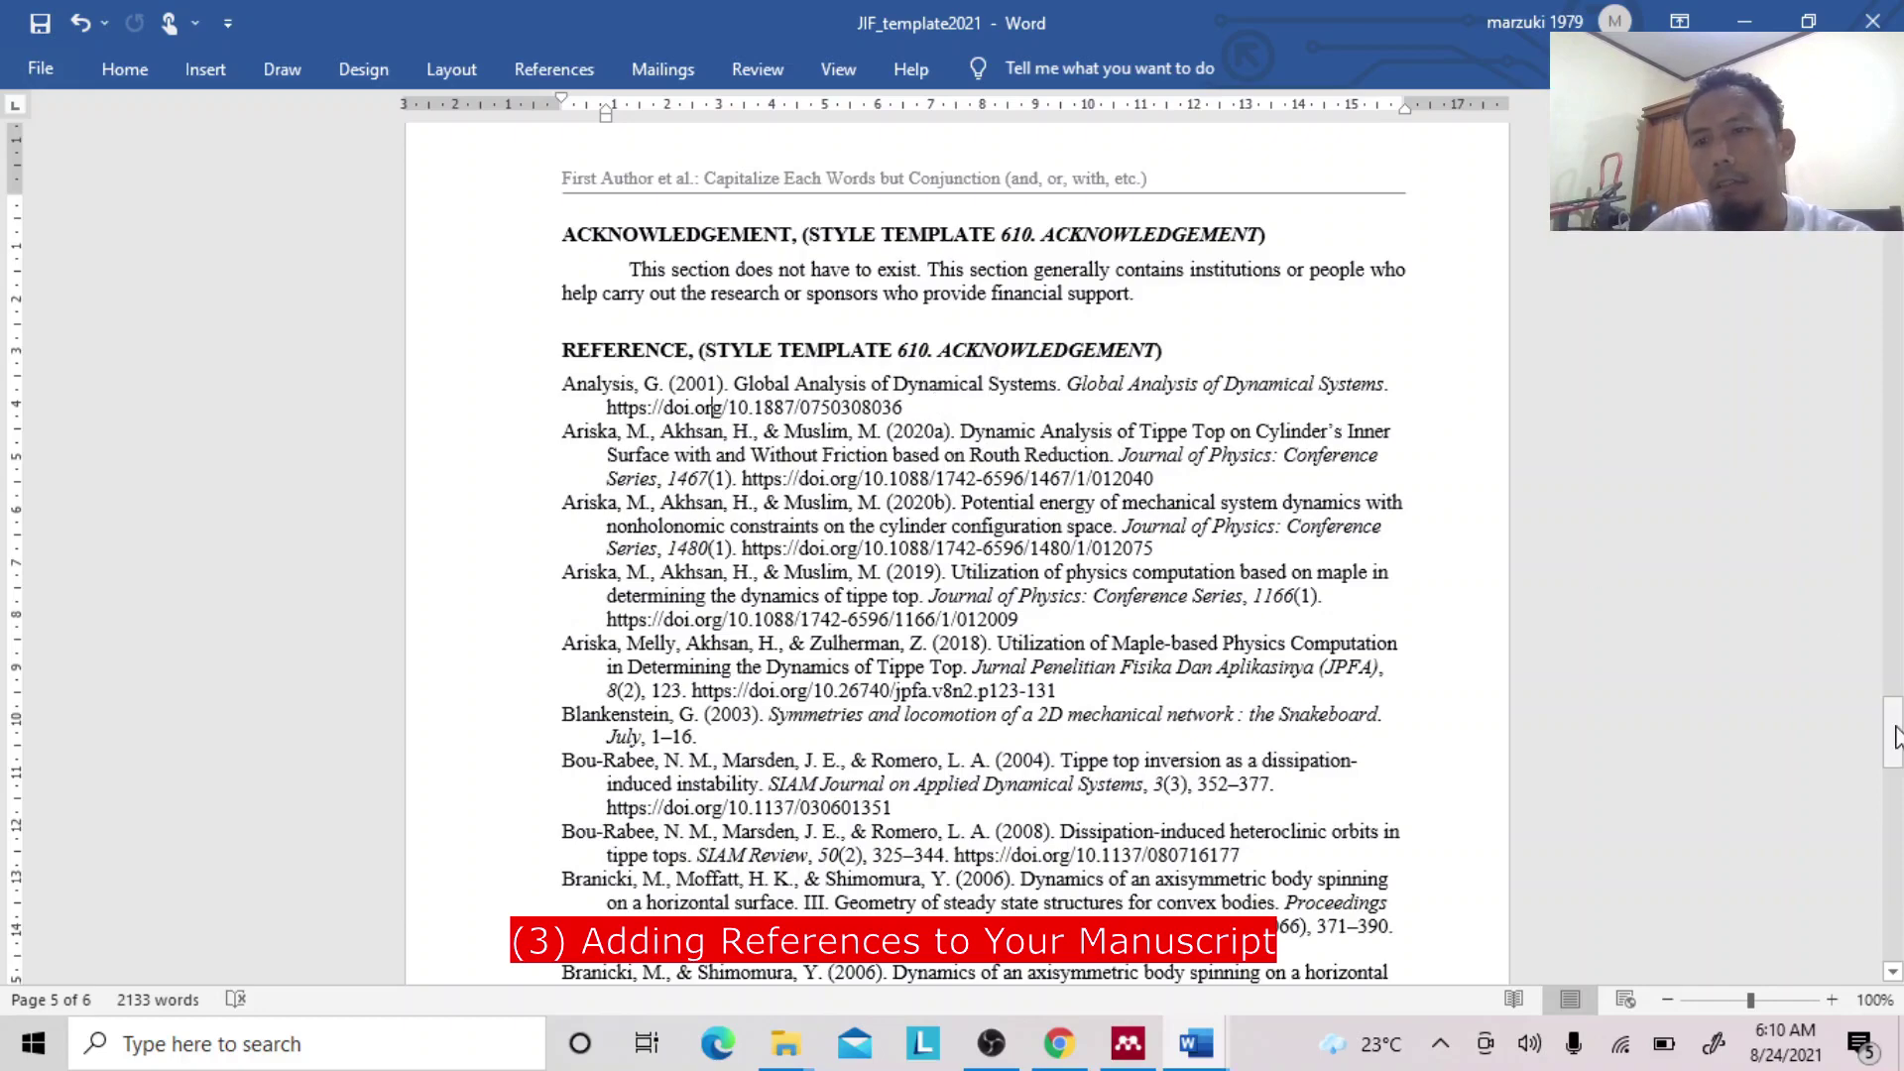
mouse_move(1893, 735)
mouse_down()
mouse_move(1892, 234)
mouse_move(1896, 736)
mouse_up()
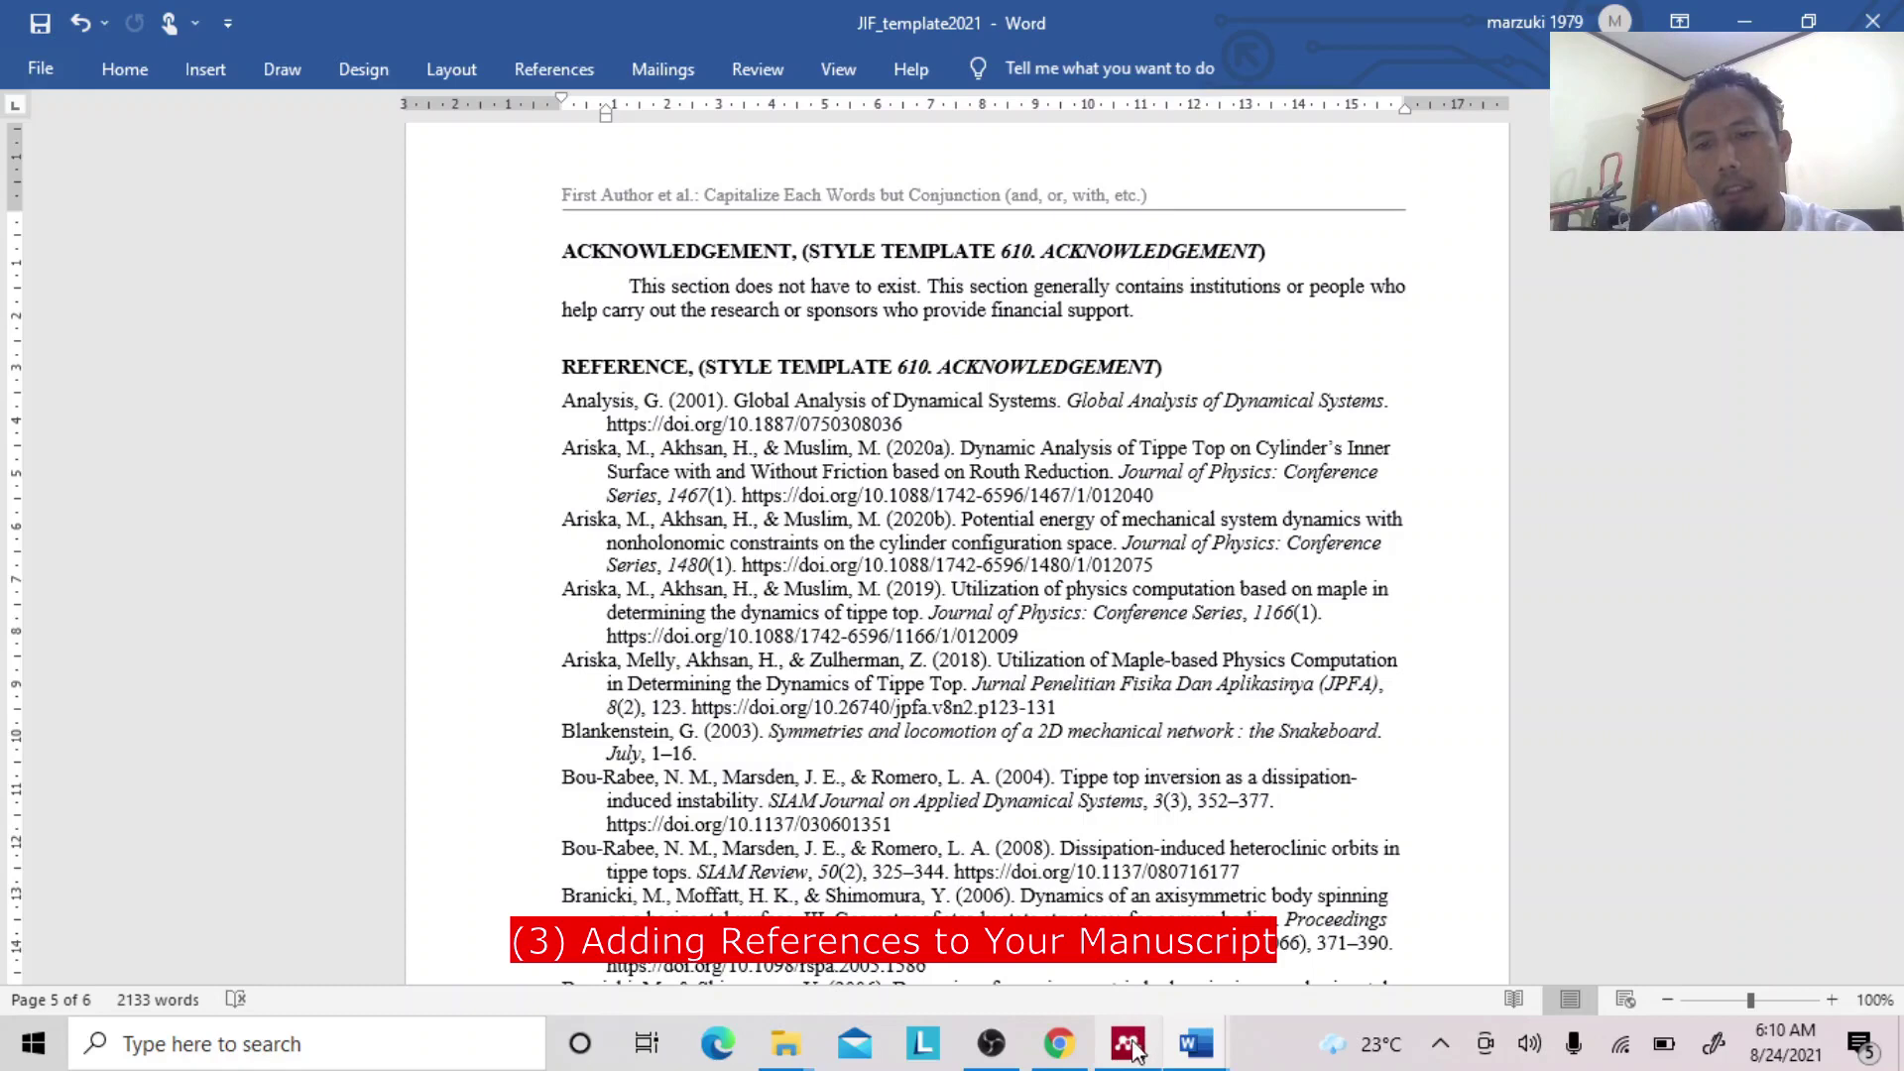
Bring Mendeley Desktop forward and scroll through its author filter and All Documents list.
mouse_move(1135, 1049)
click(1126, 970)
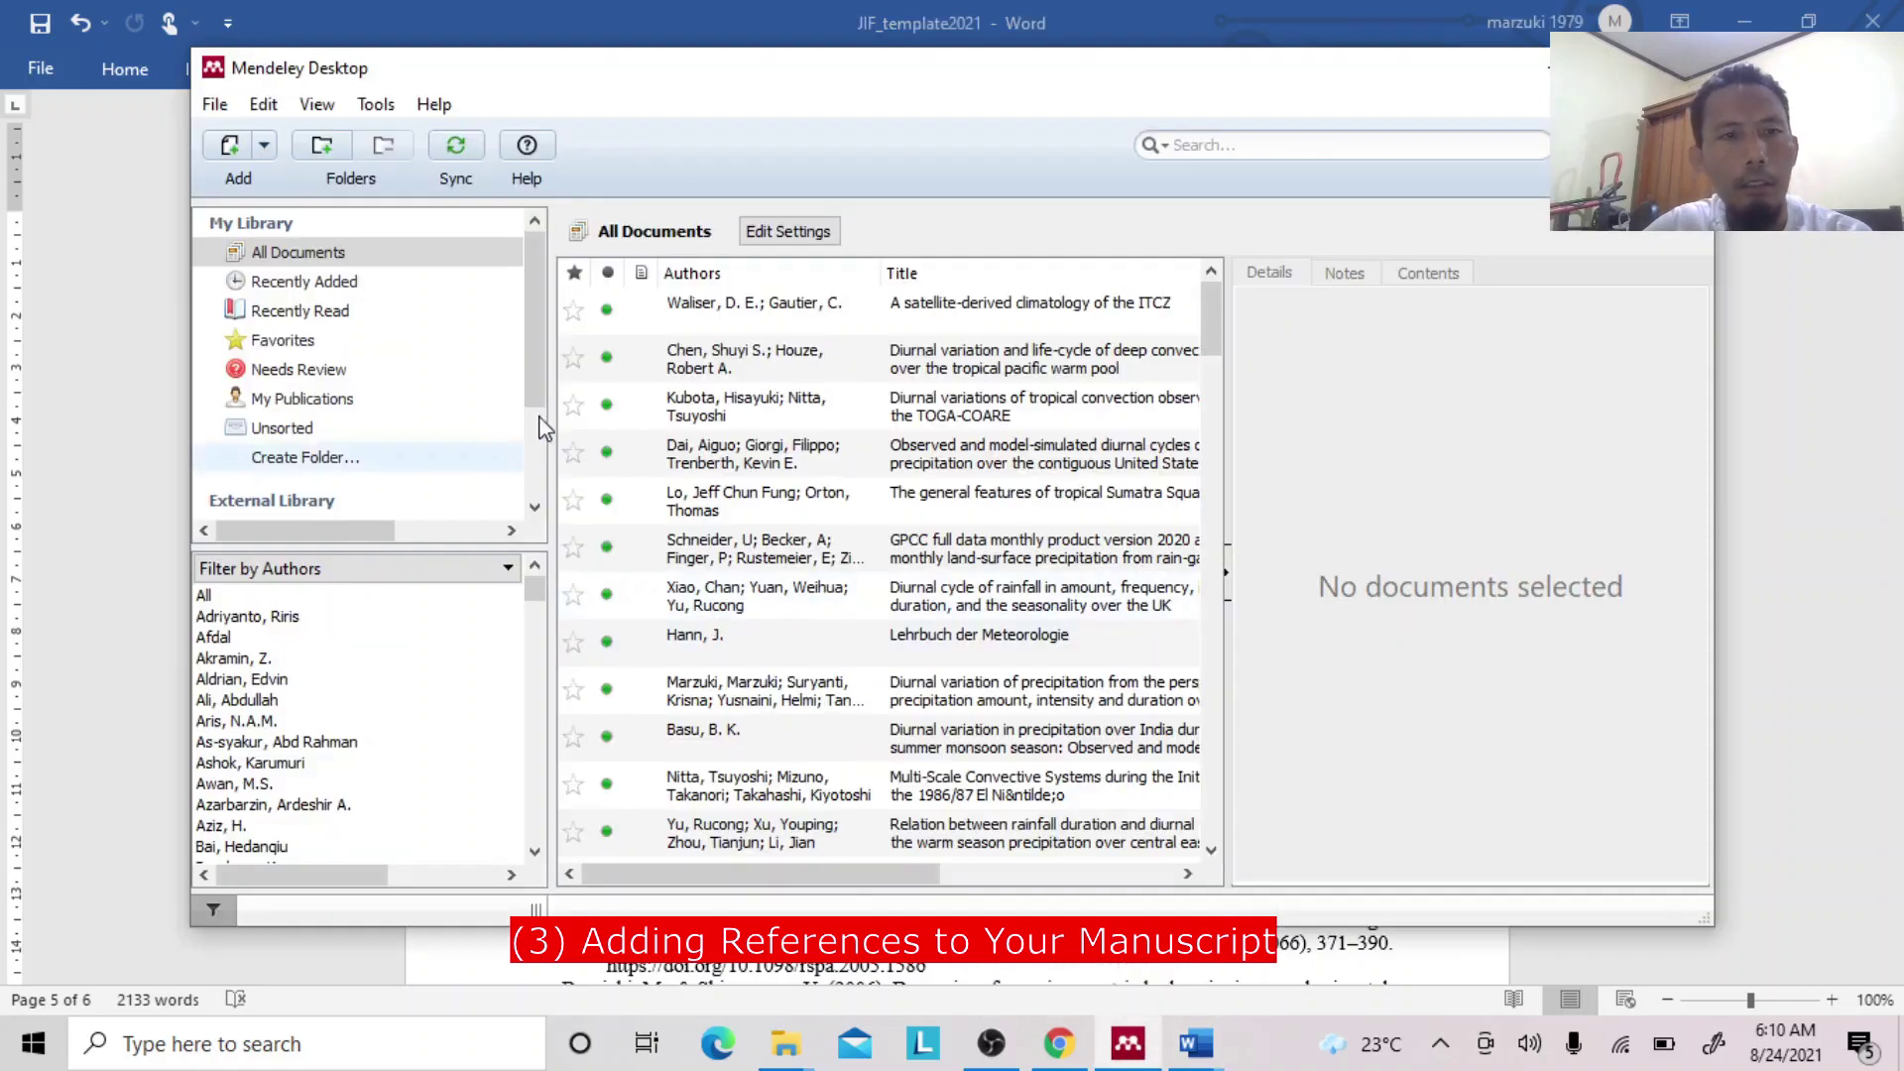
click(539, 587)
drag(540, 595, 537, 828)
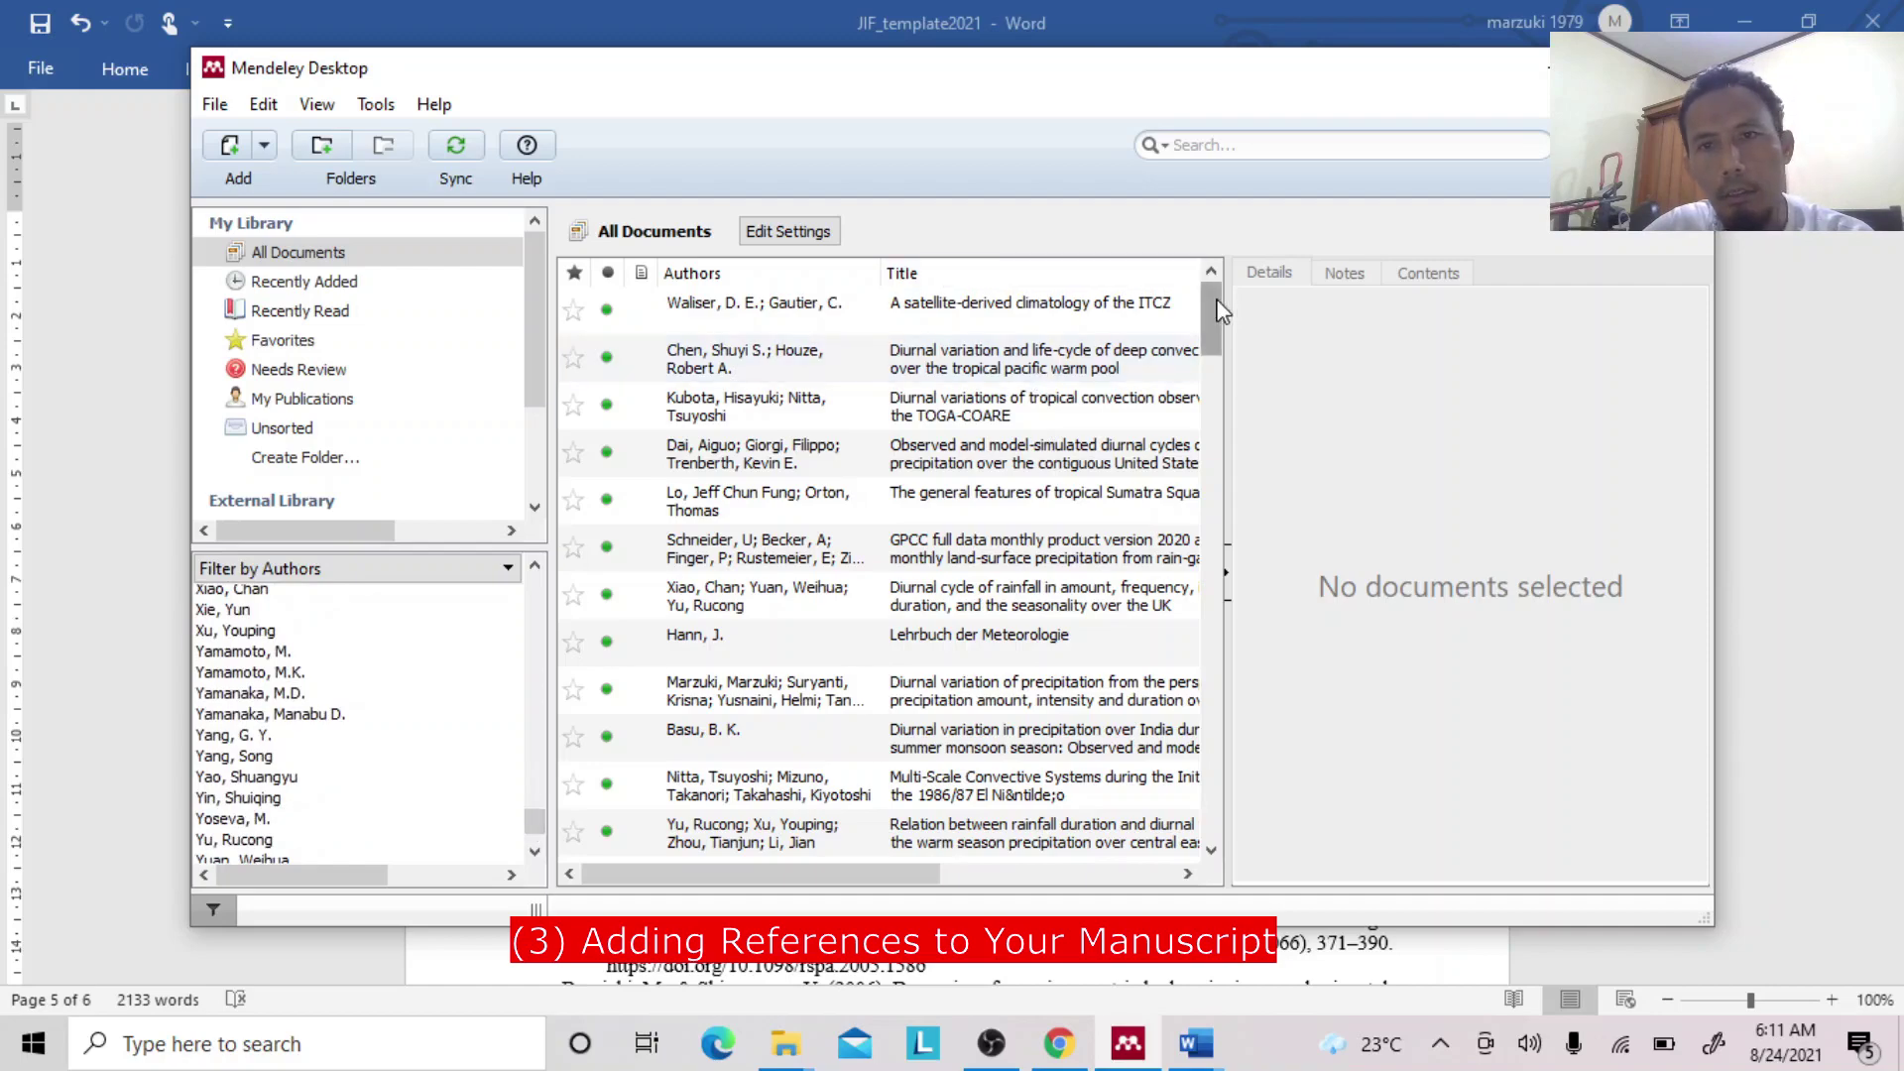
drag(1212, 317, 1210, 657)
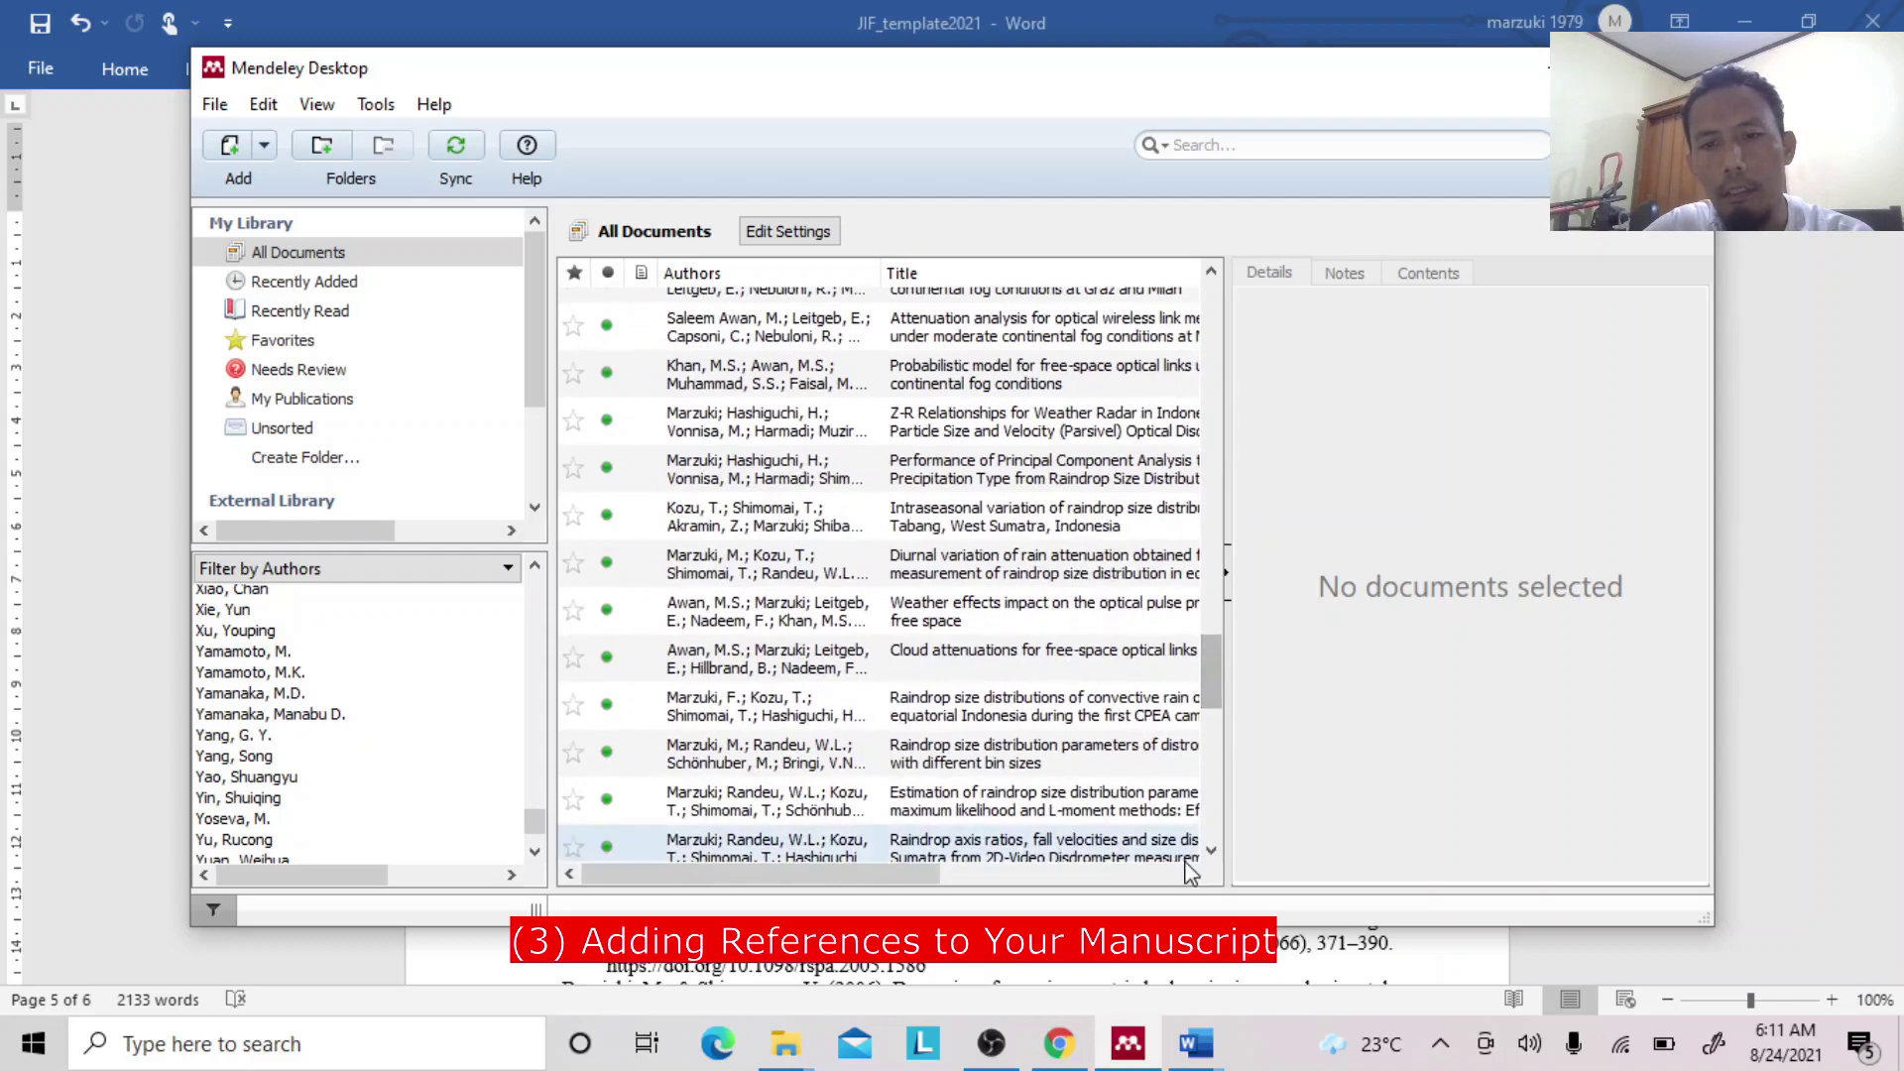
click(1208, 1053)
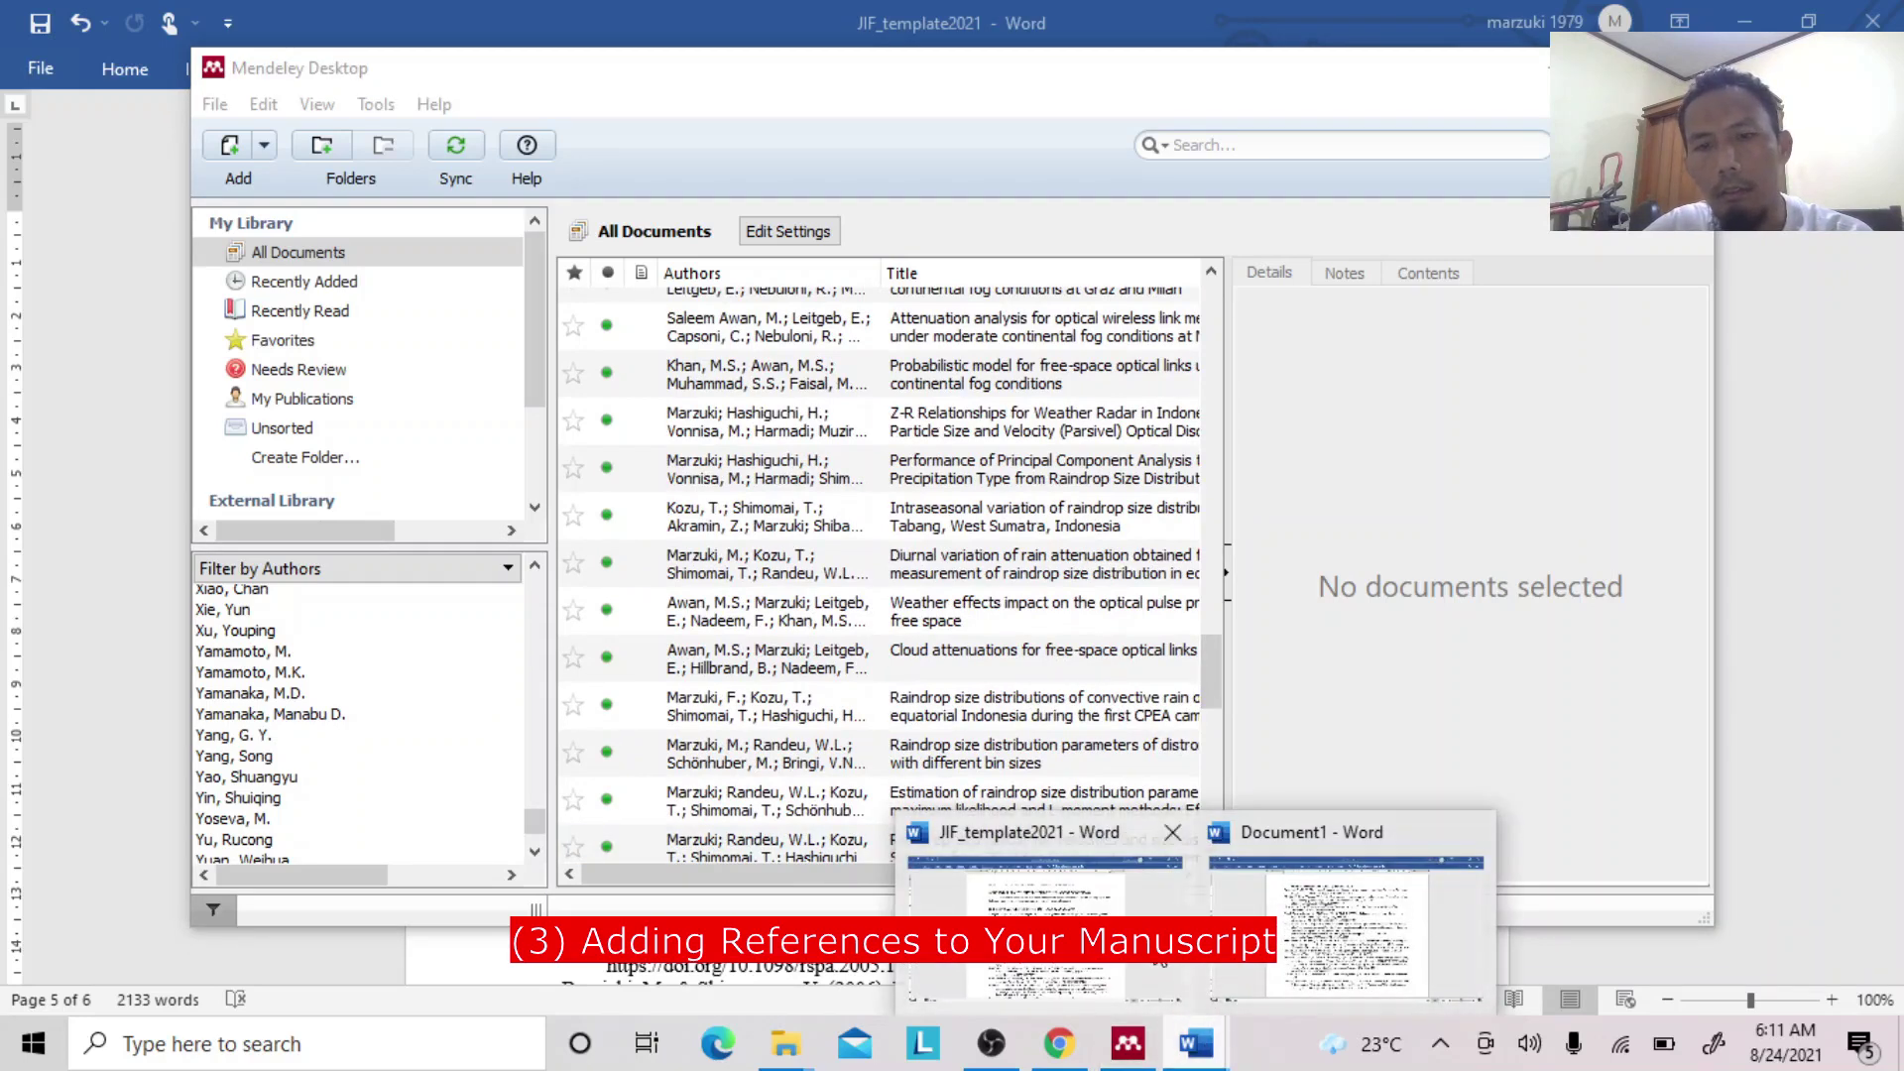
Select the first reference title 'Global Analysis of Dynamical Systems' in Document1's reference list.
click(1306, 929)
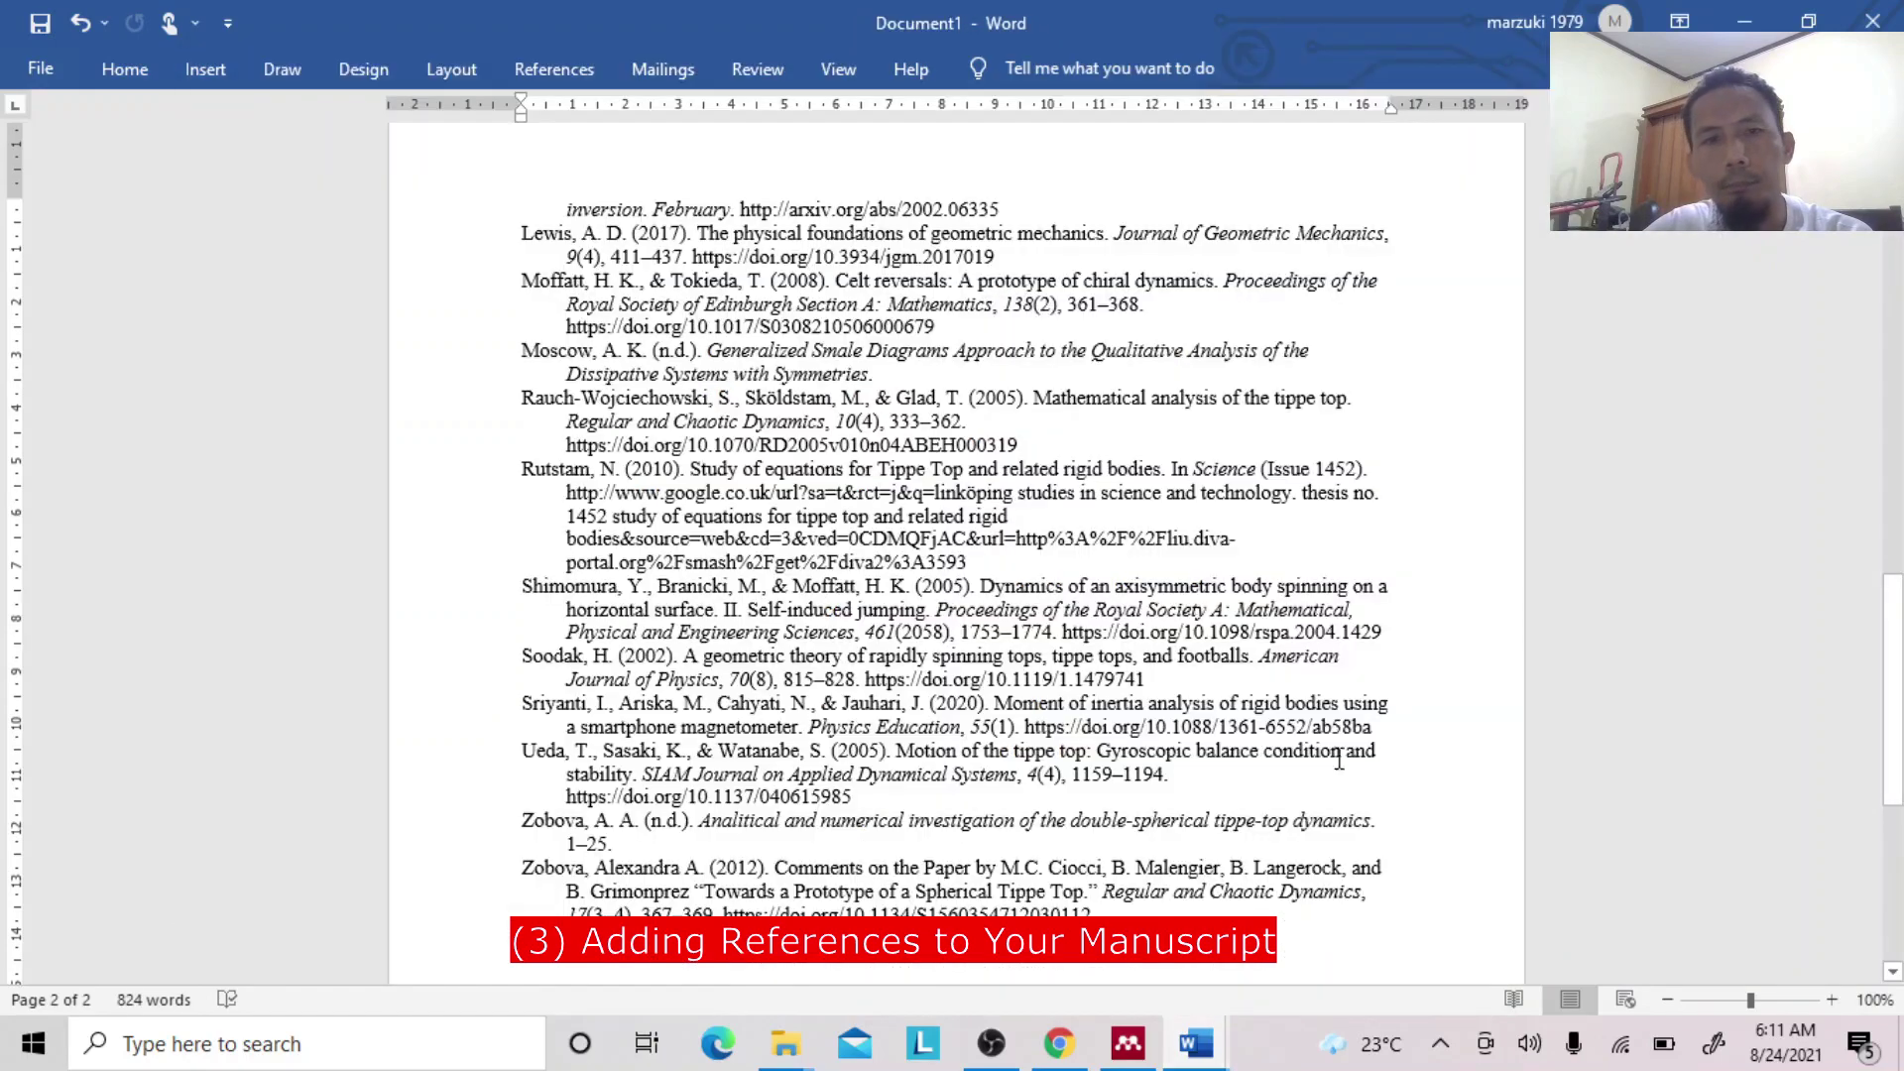
drag(1882, 672, 1860, 231)
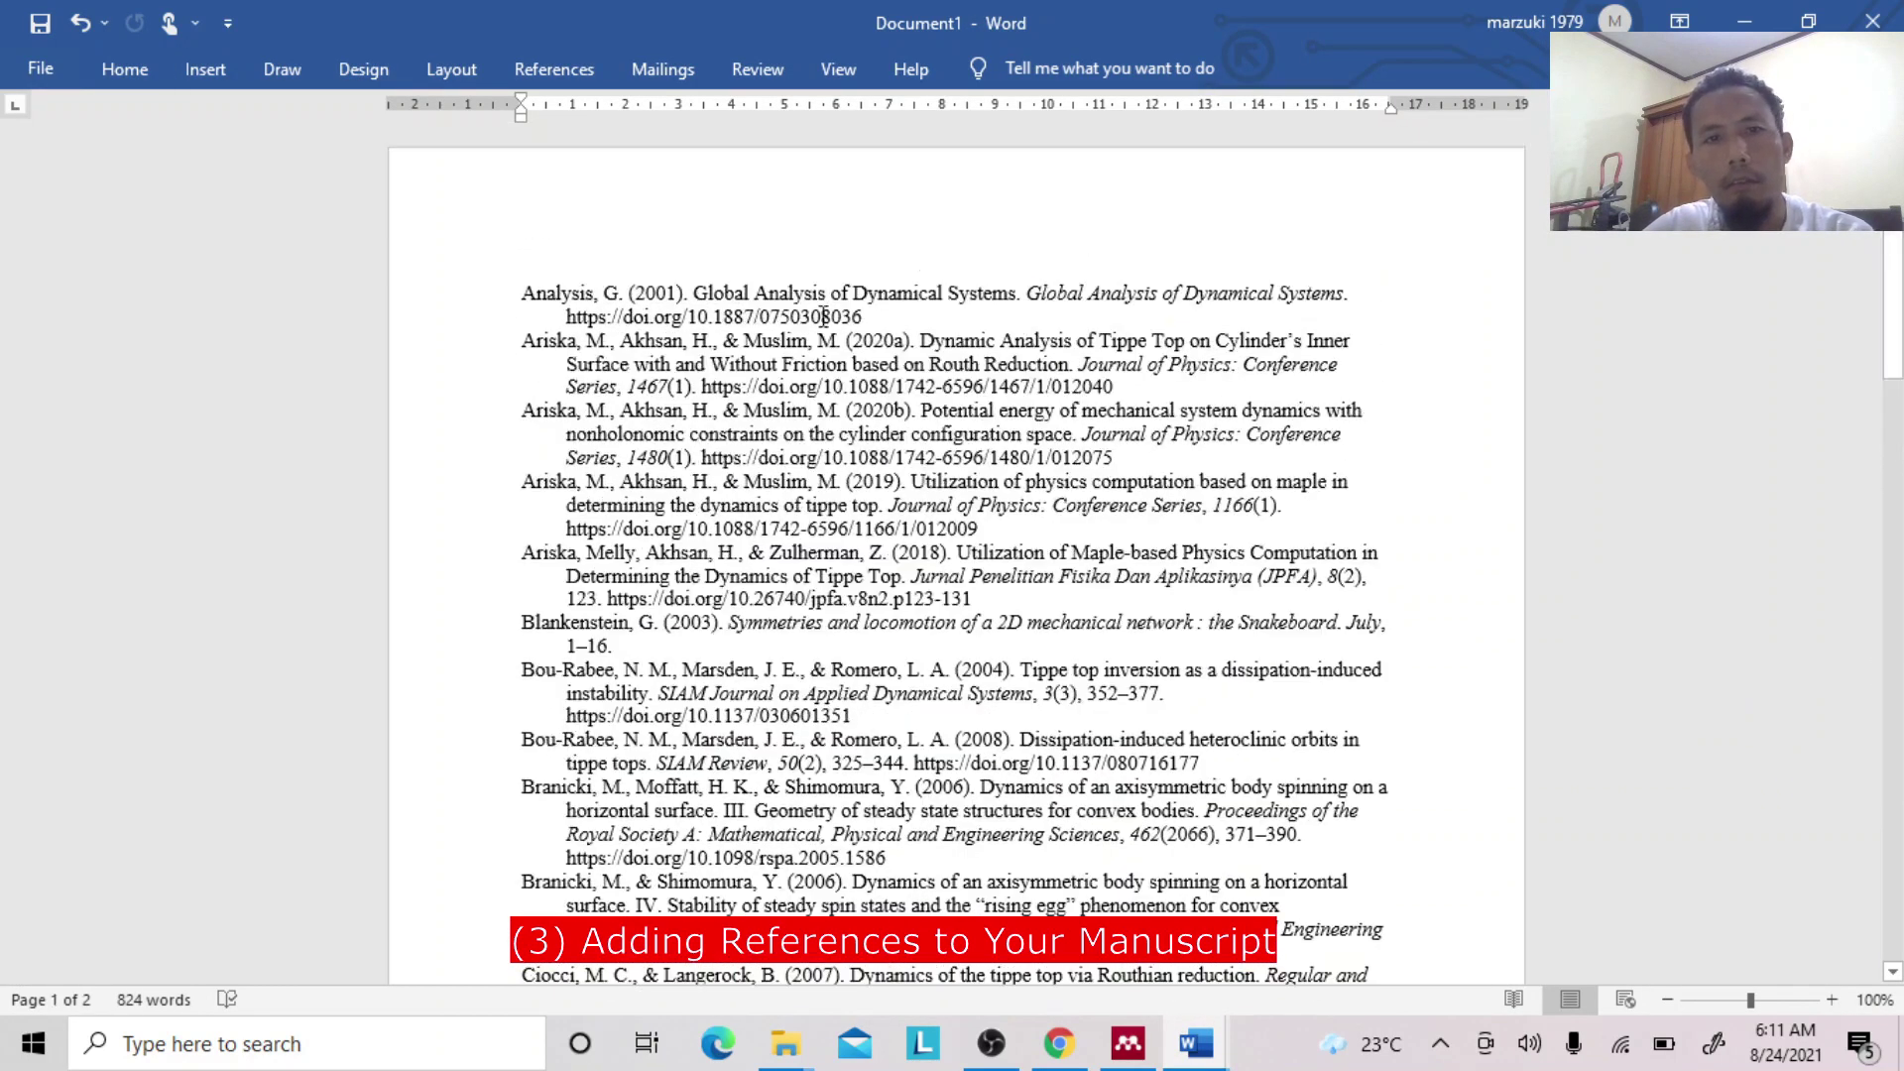
drag(697, 286, 1019, 300)
key(ctrl+c)
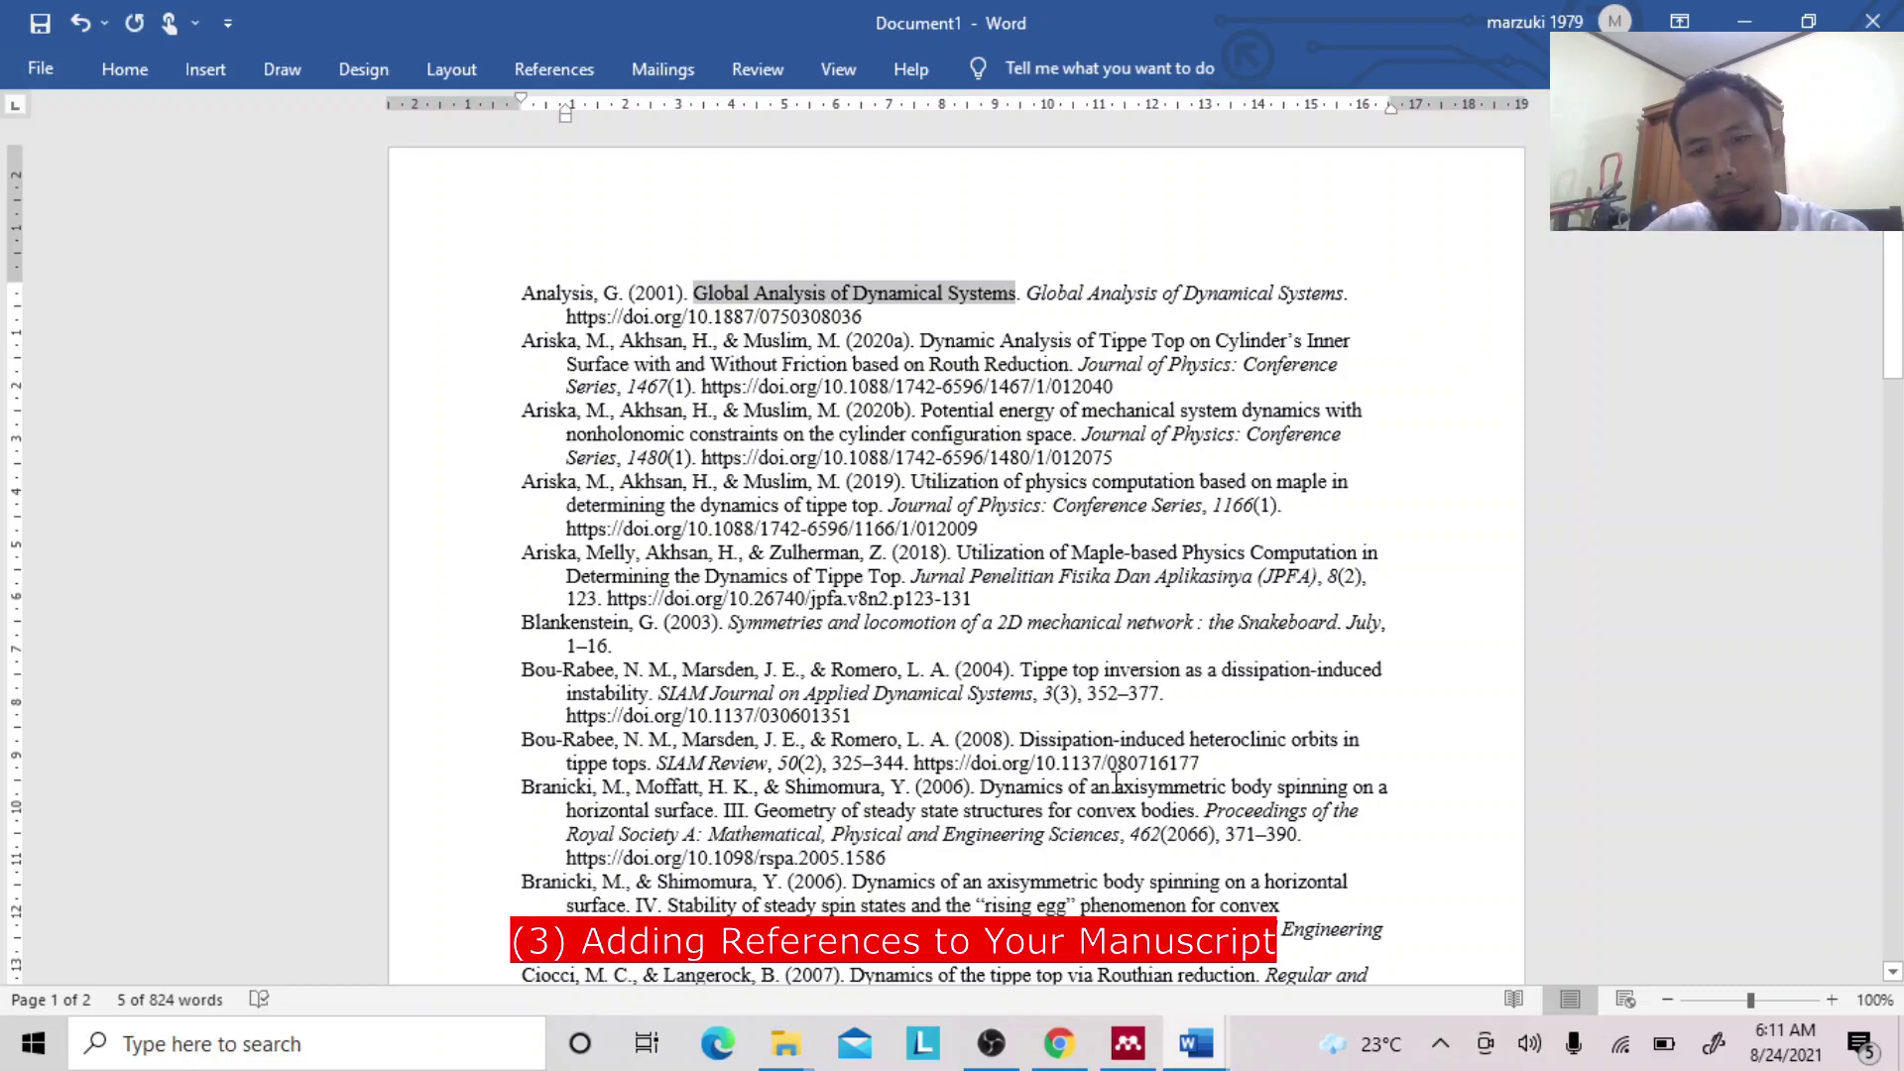
click(1130, 1045)
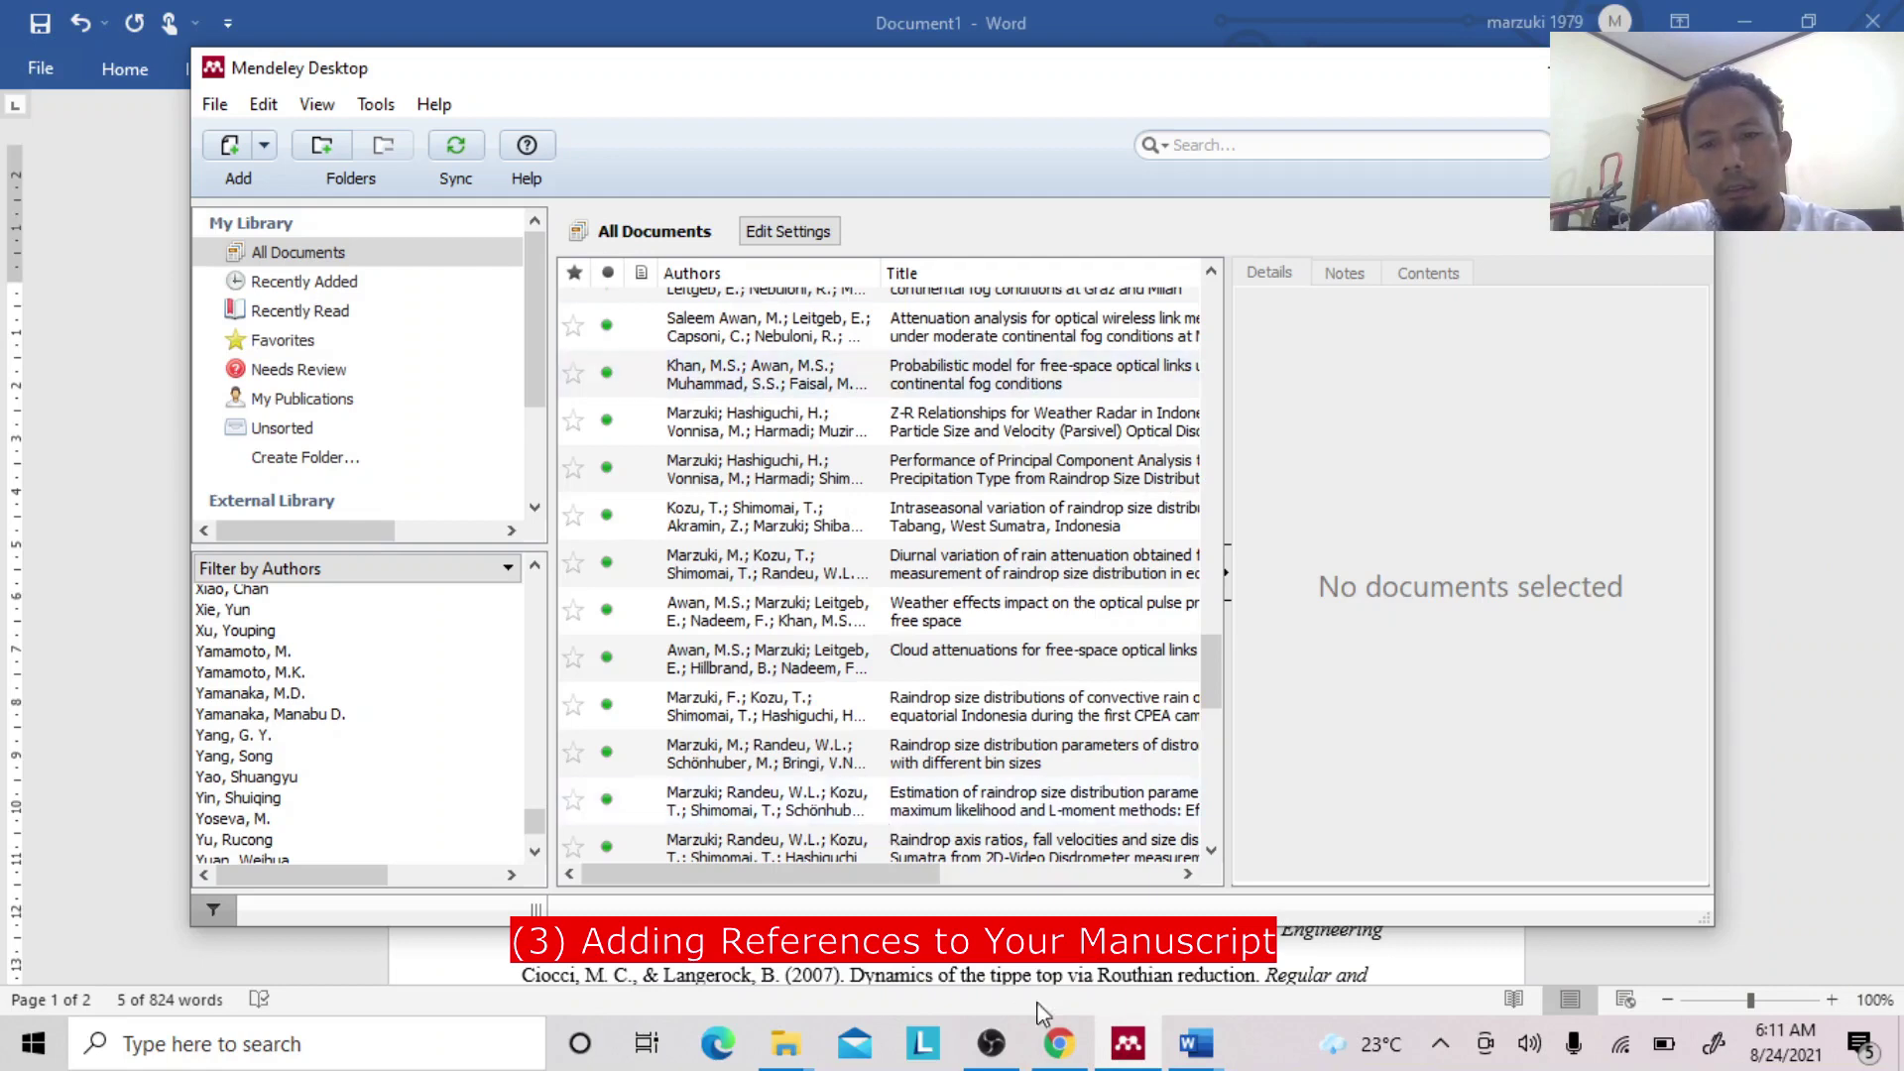
Search Mendeley Web articles for the pasted title 'Global Analysis of Dynamical Systems'.
click(1059, 1044)
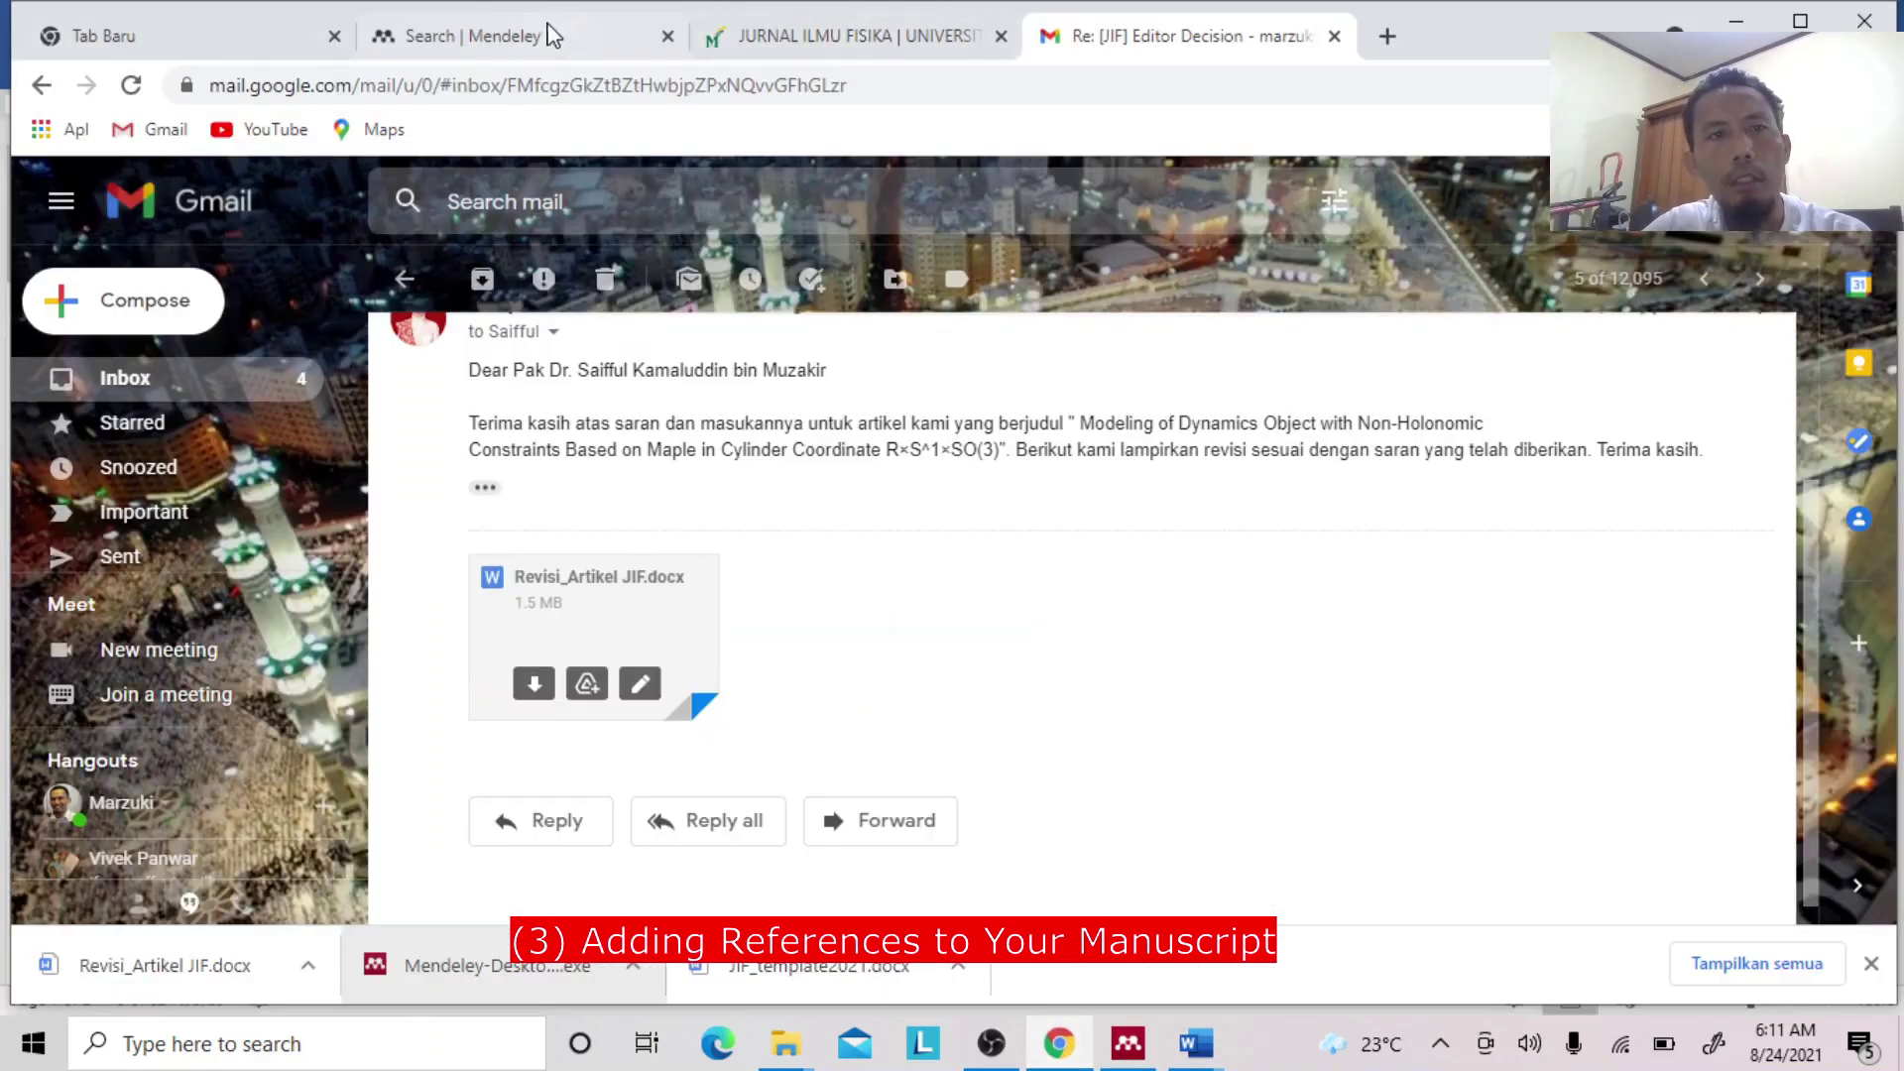
click(565, 36)
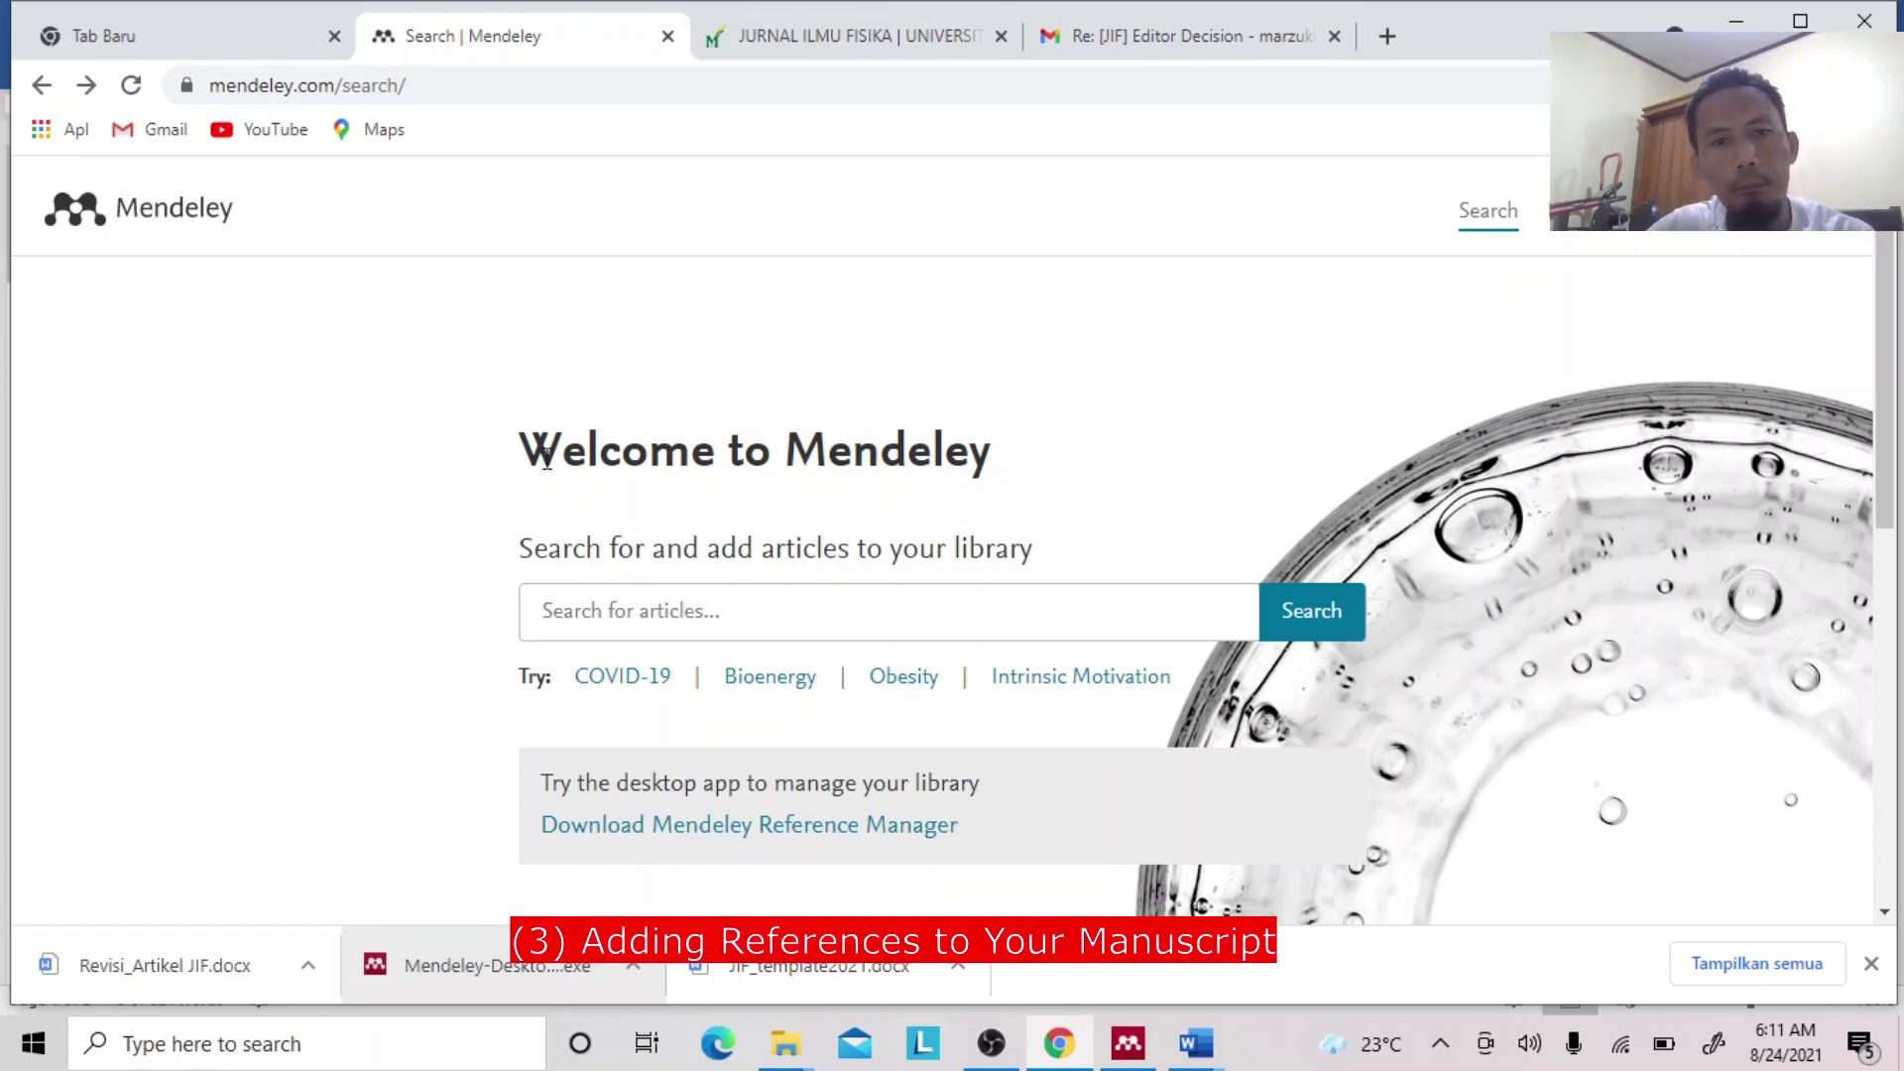
click(650, 615)
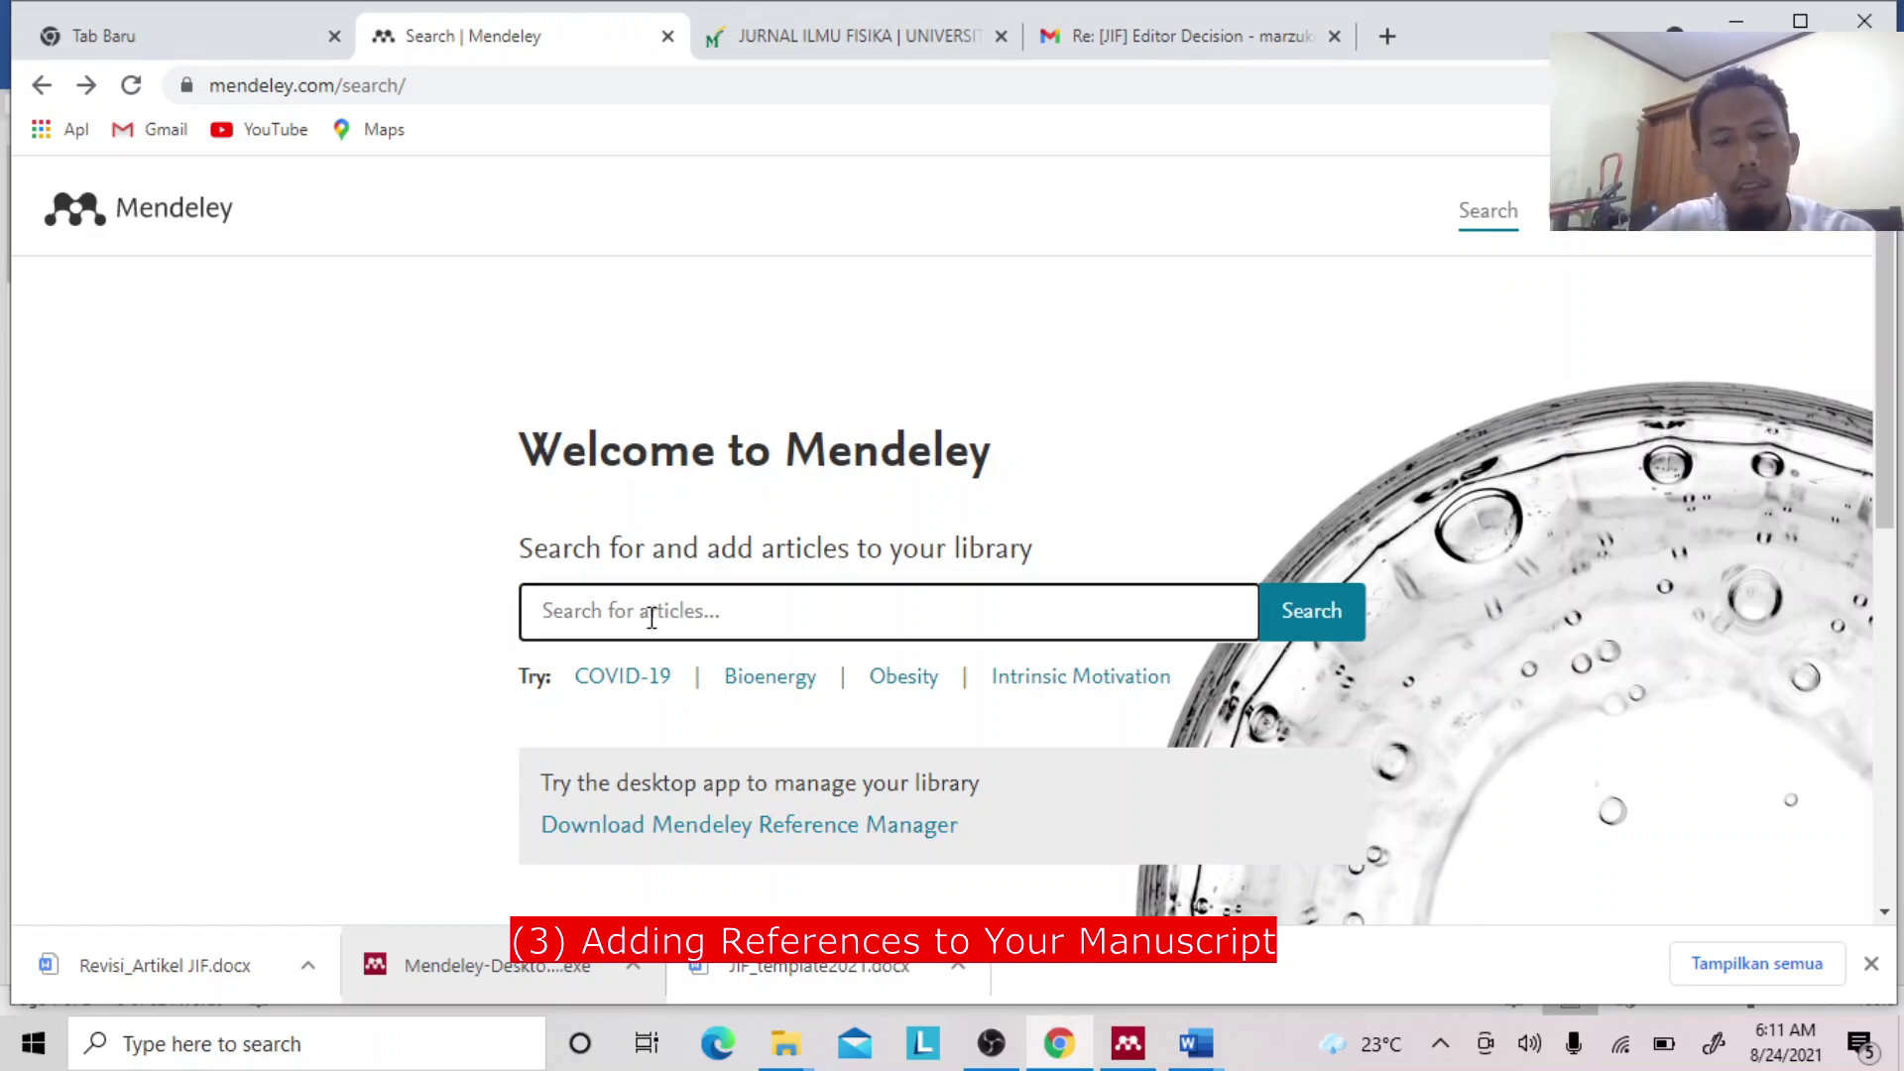
key(ctrl+v)
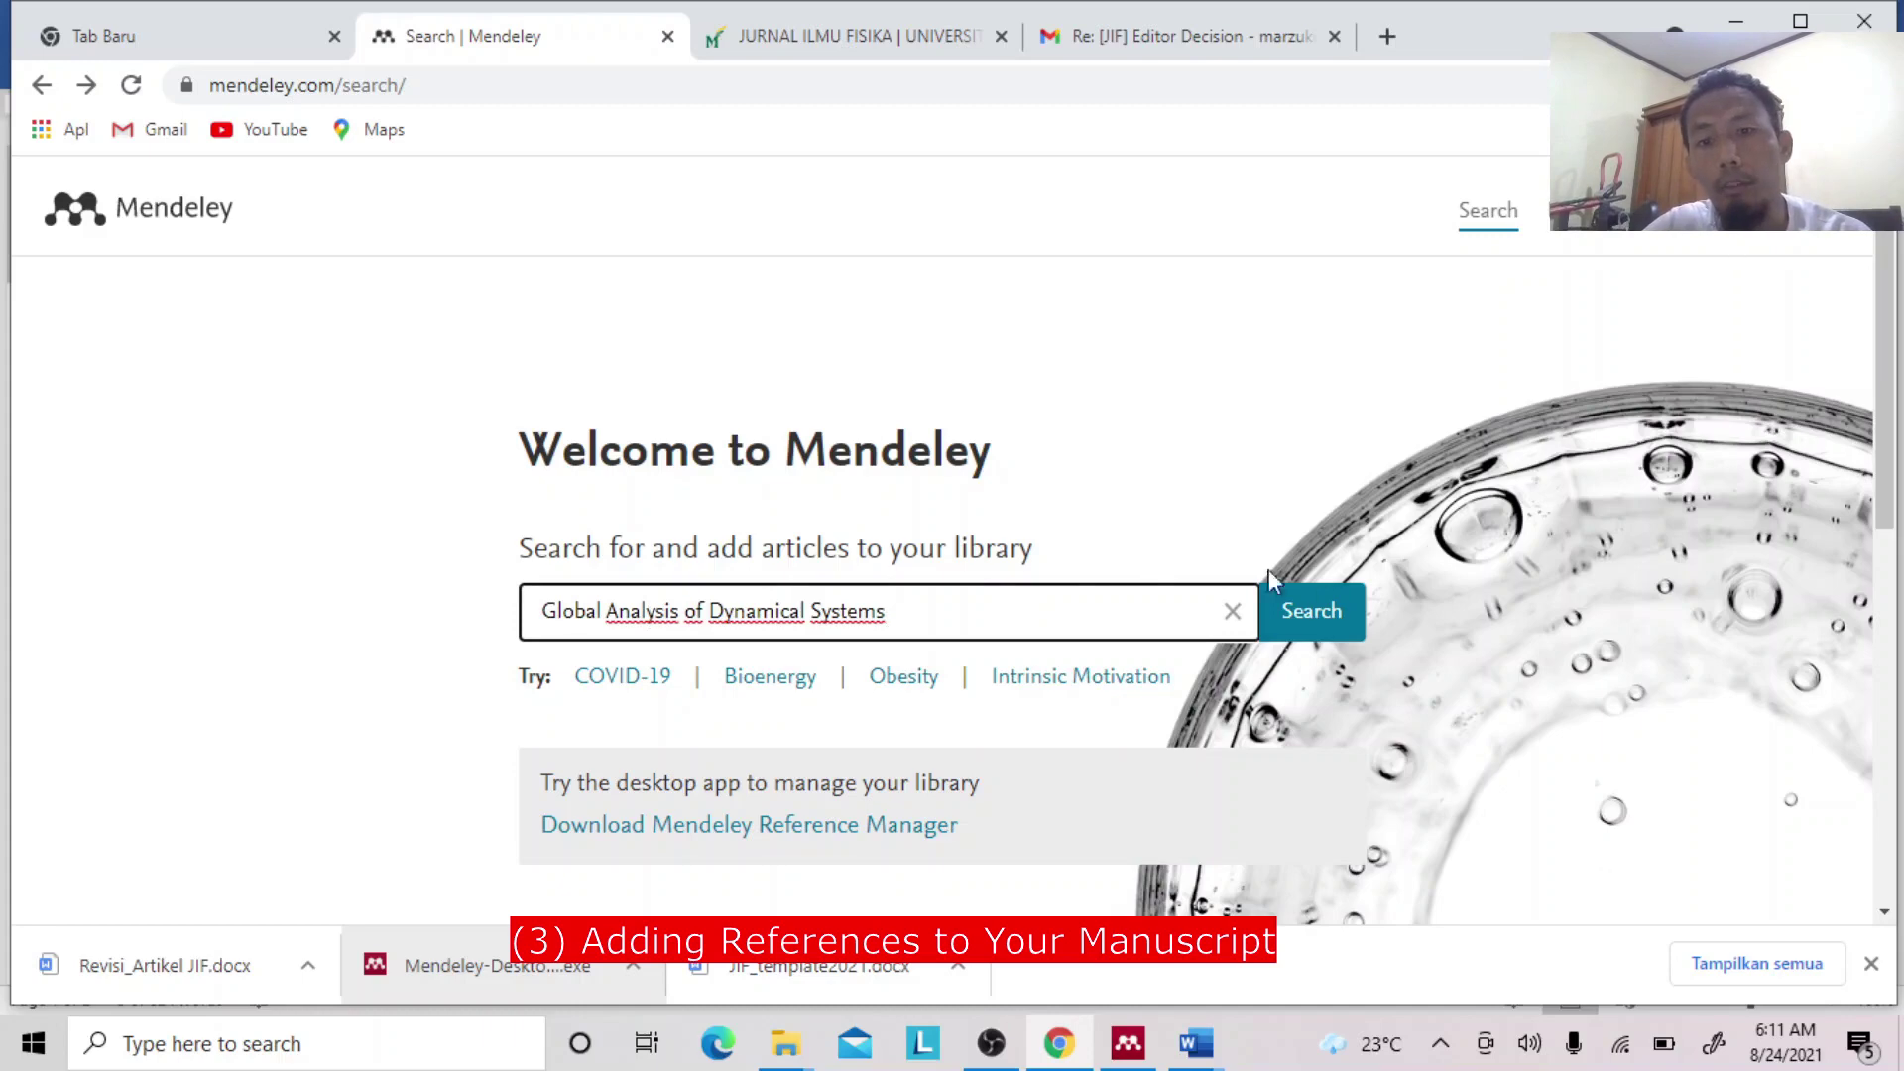
click(1311, 607)
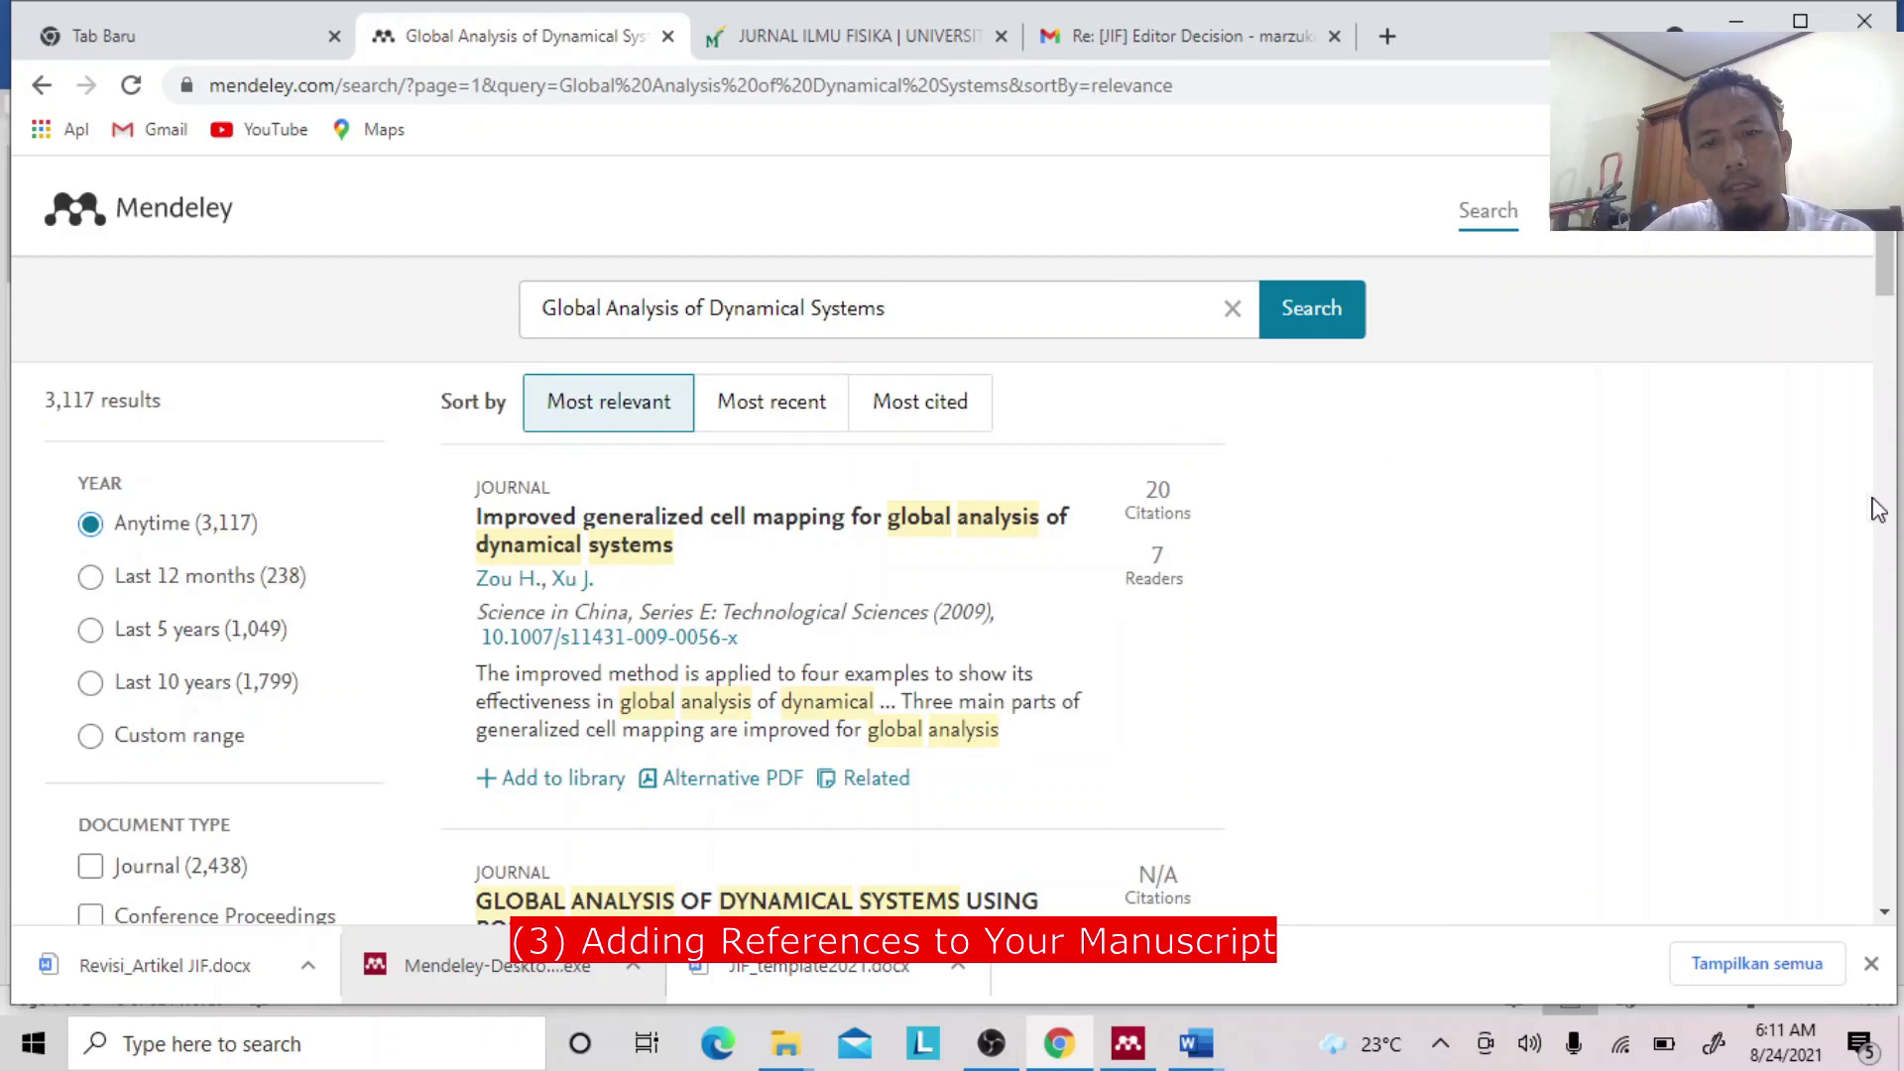
drag(1884, 277, 1884, 493)
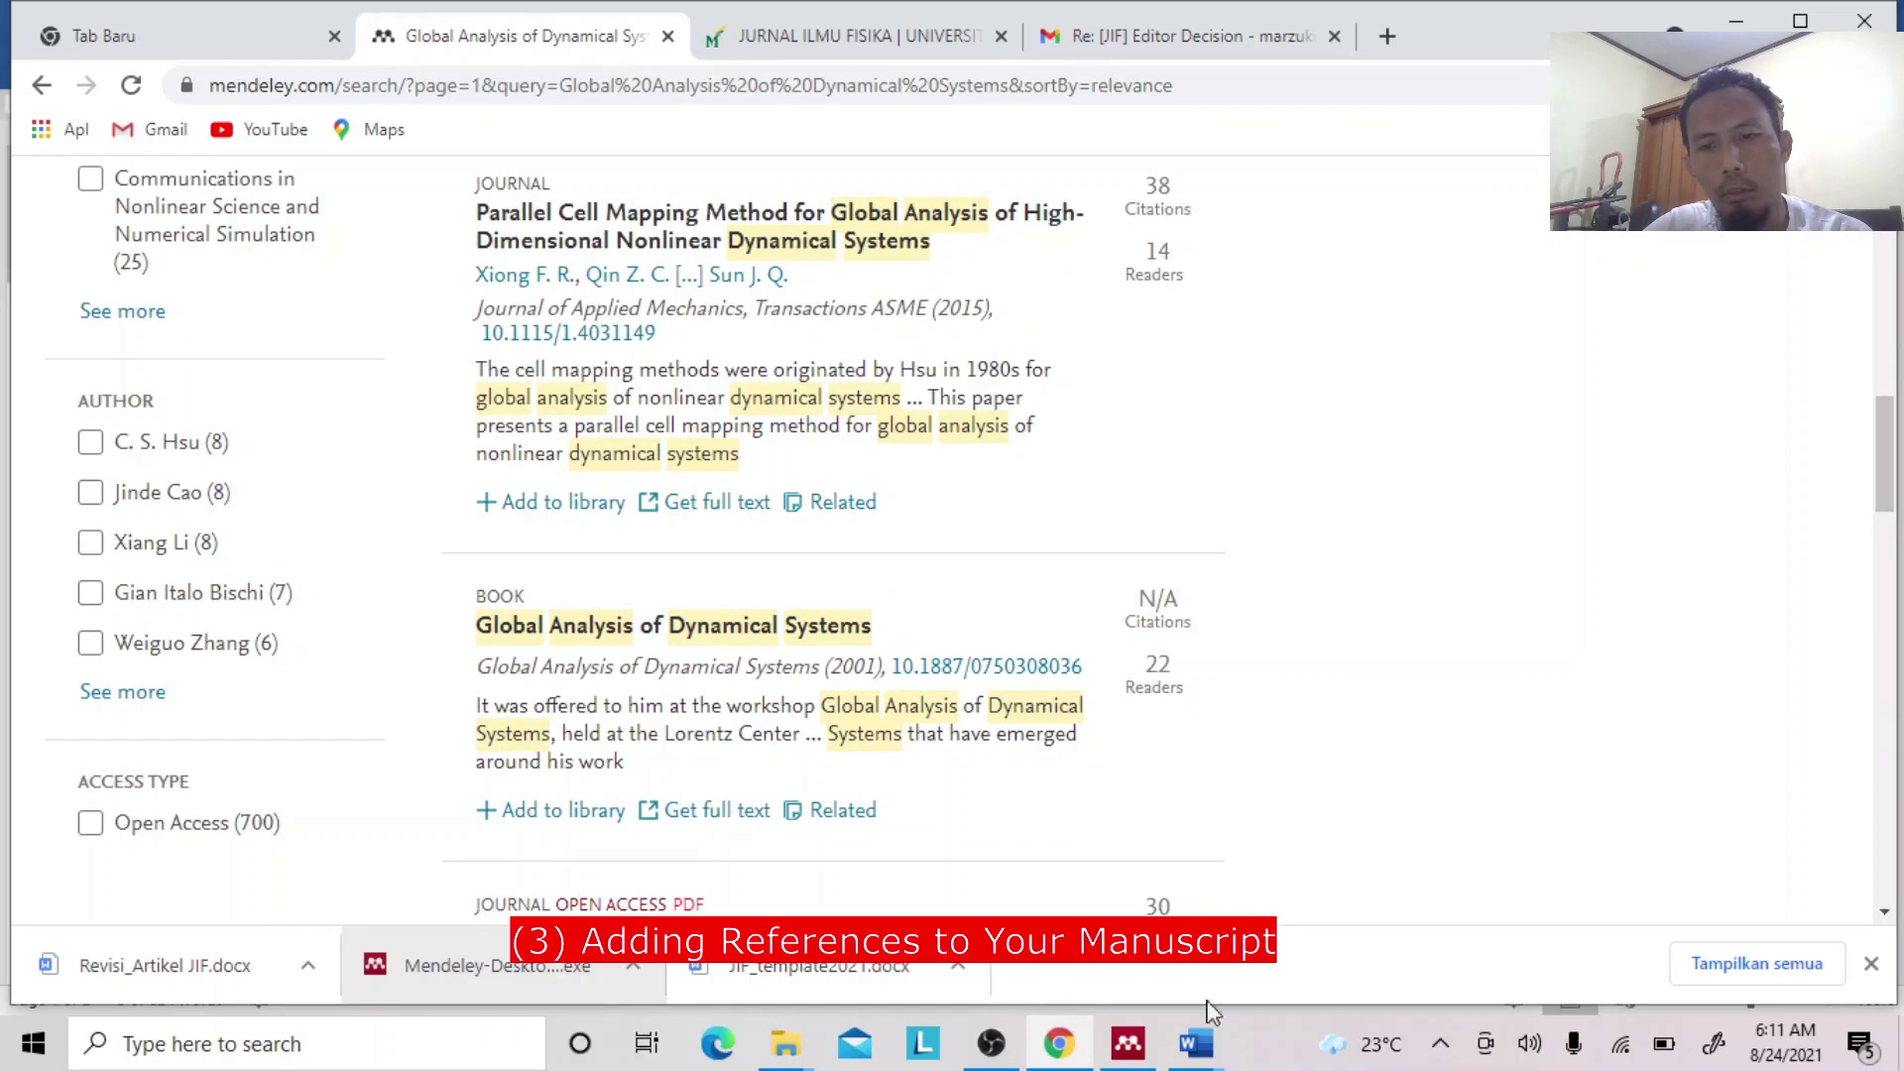
Recheck the reference in Document1, return to the search results, then view the Mendeley Desktop library.
click(1210, 1046)
click(1348, 937)
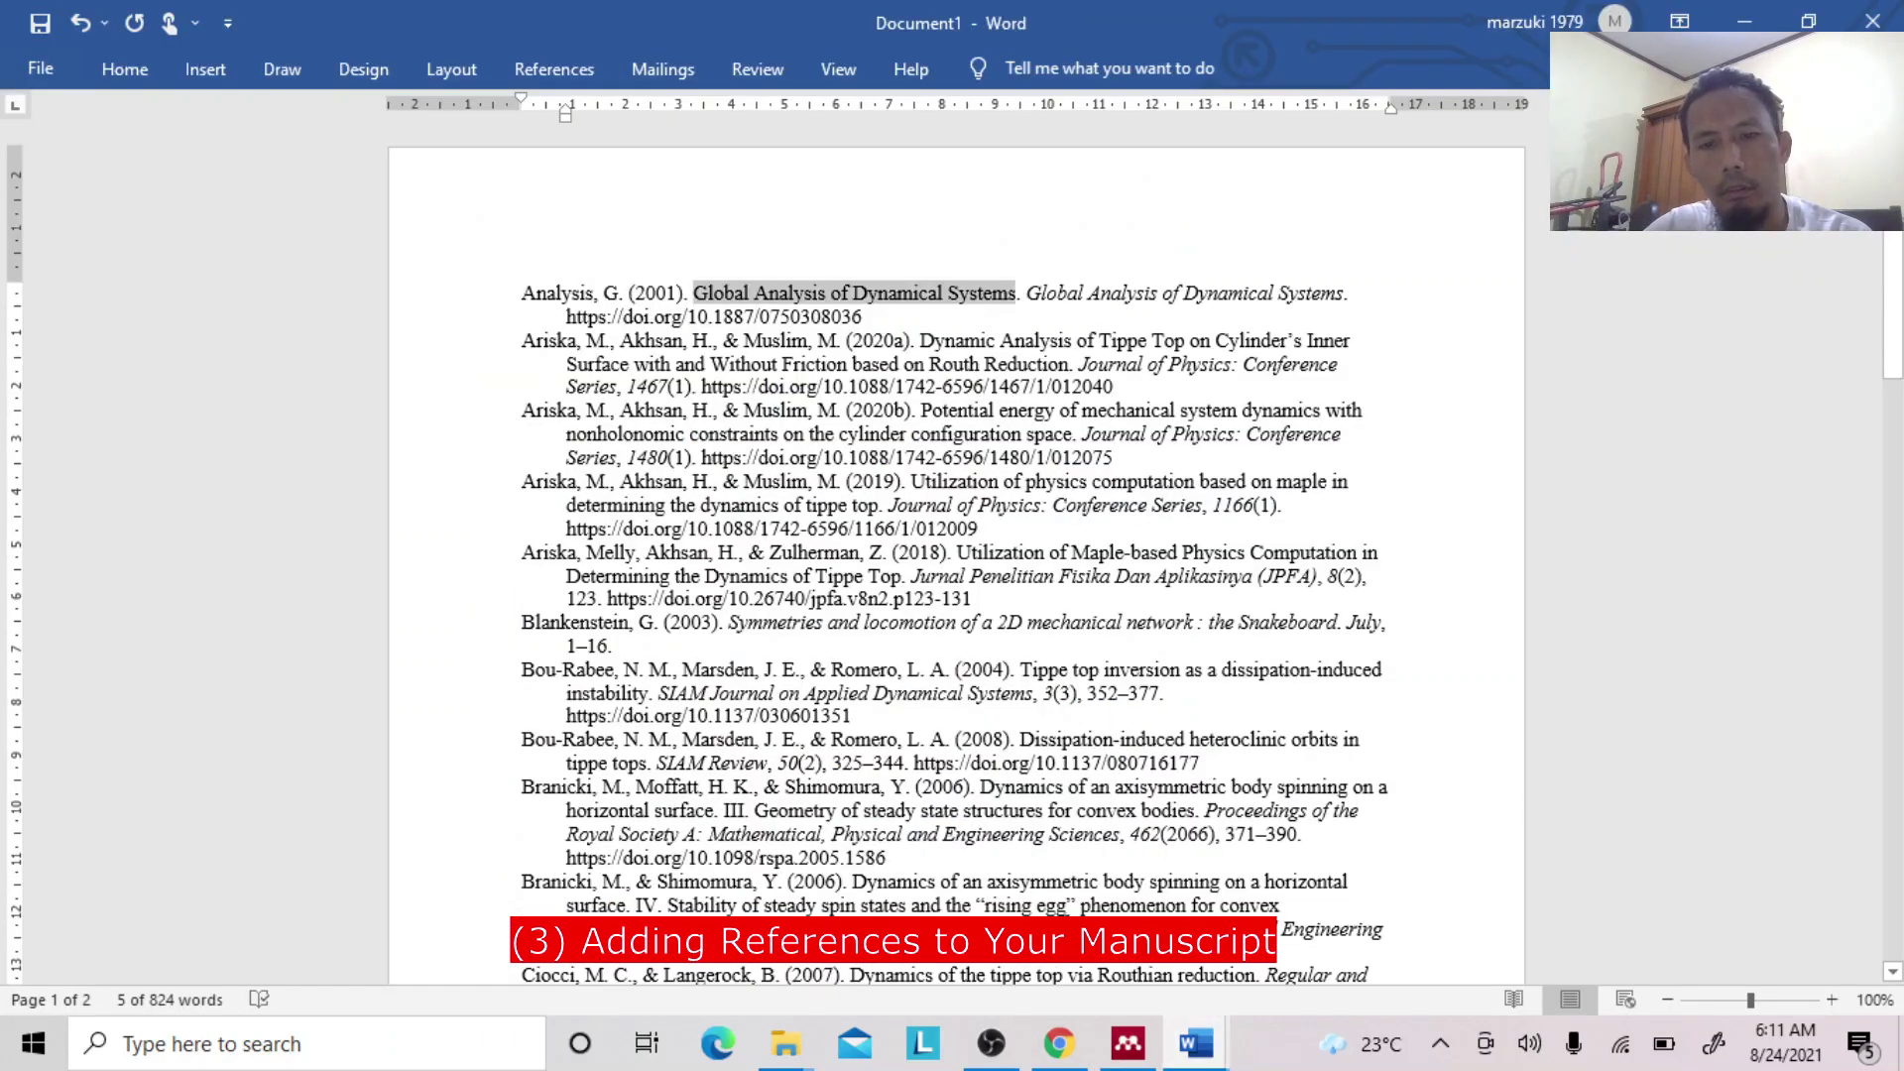
click(1062, 1051)
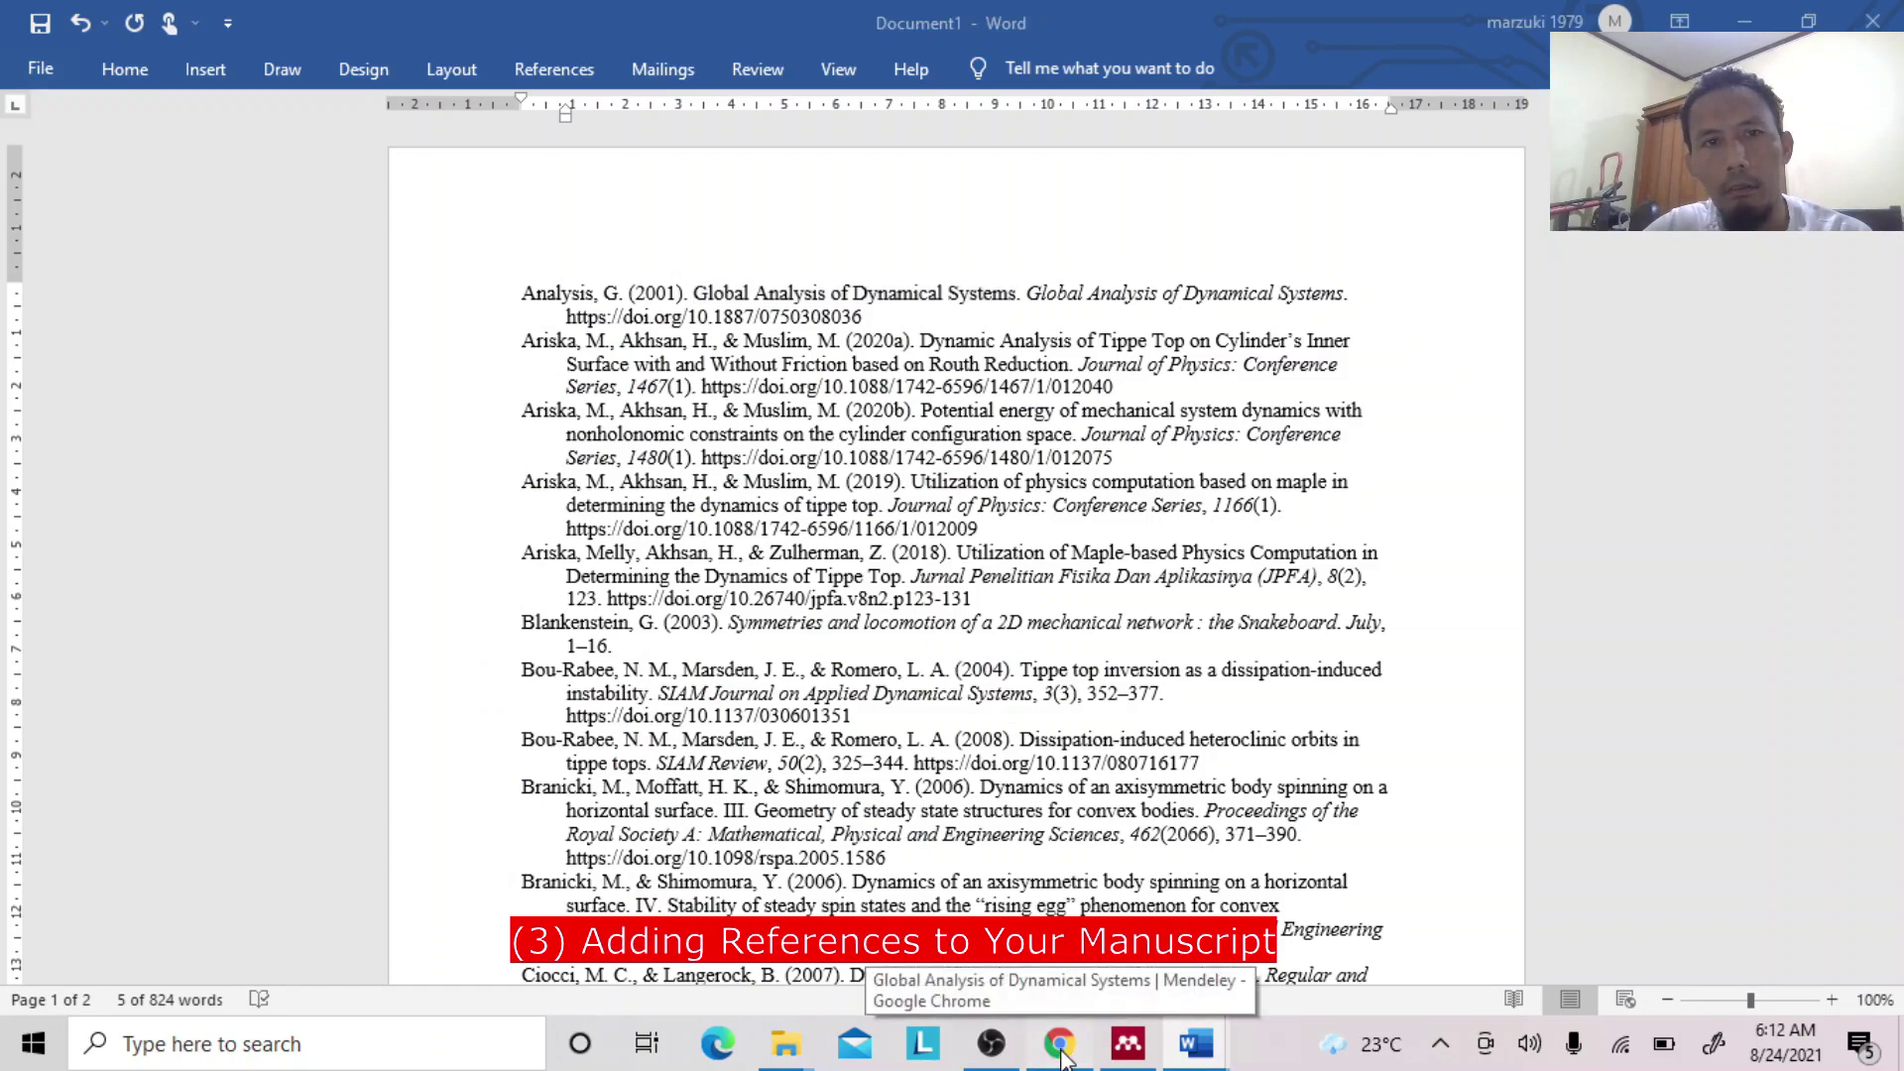
click(1062, 1051)
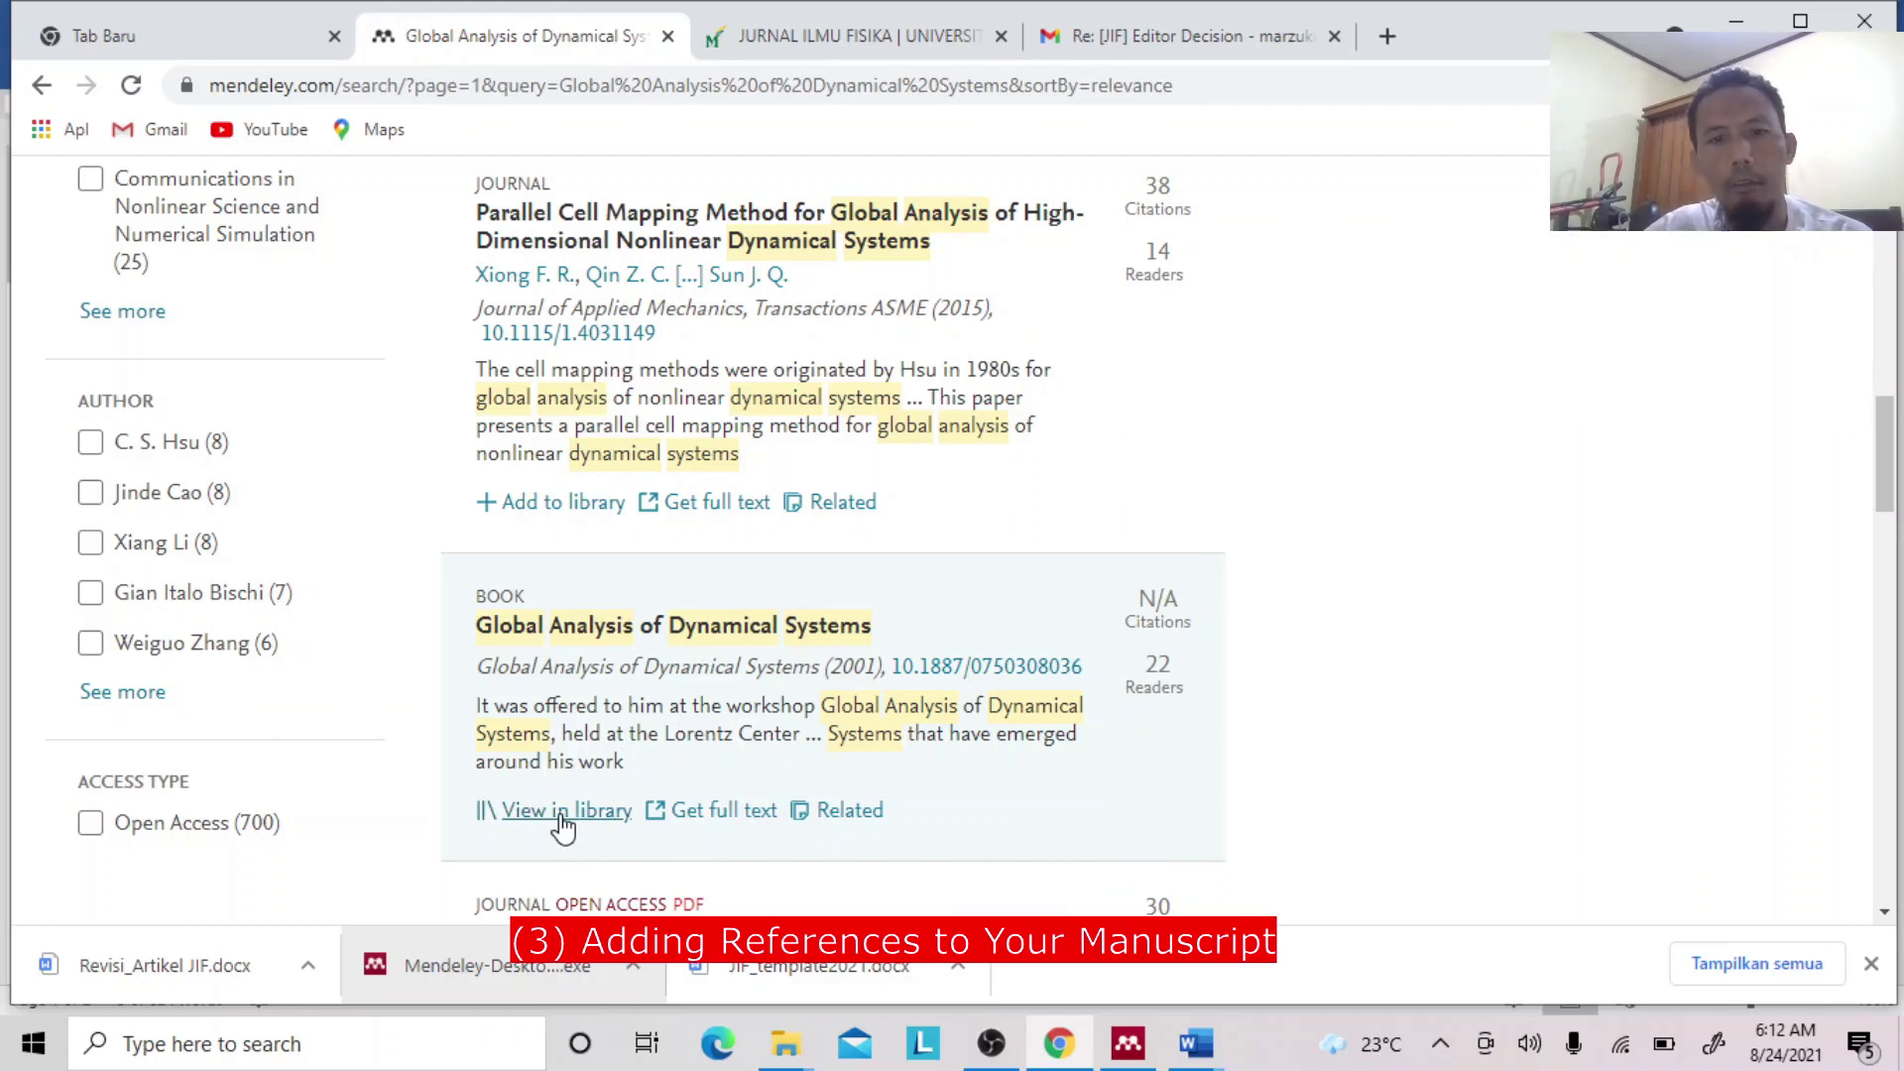
click(1128, 1047)
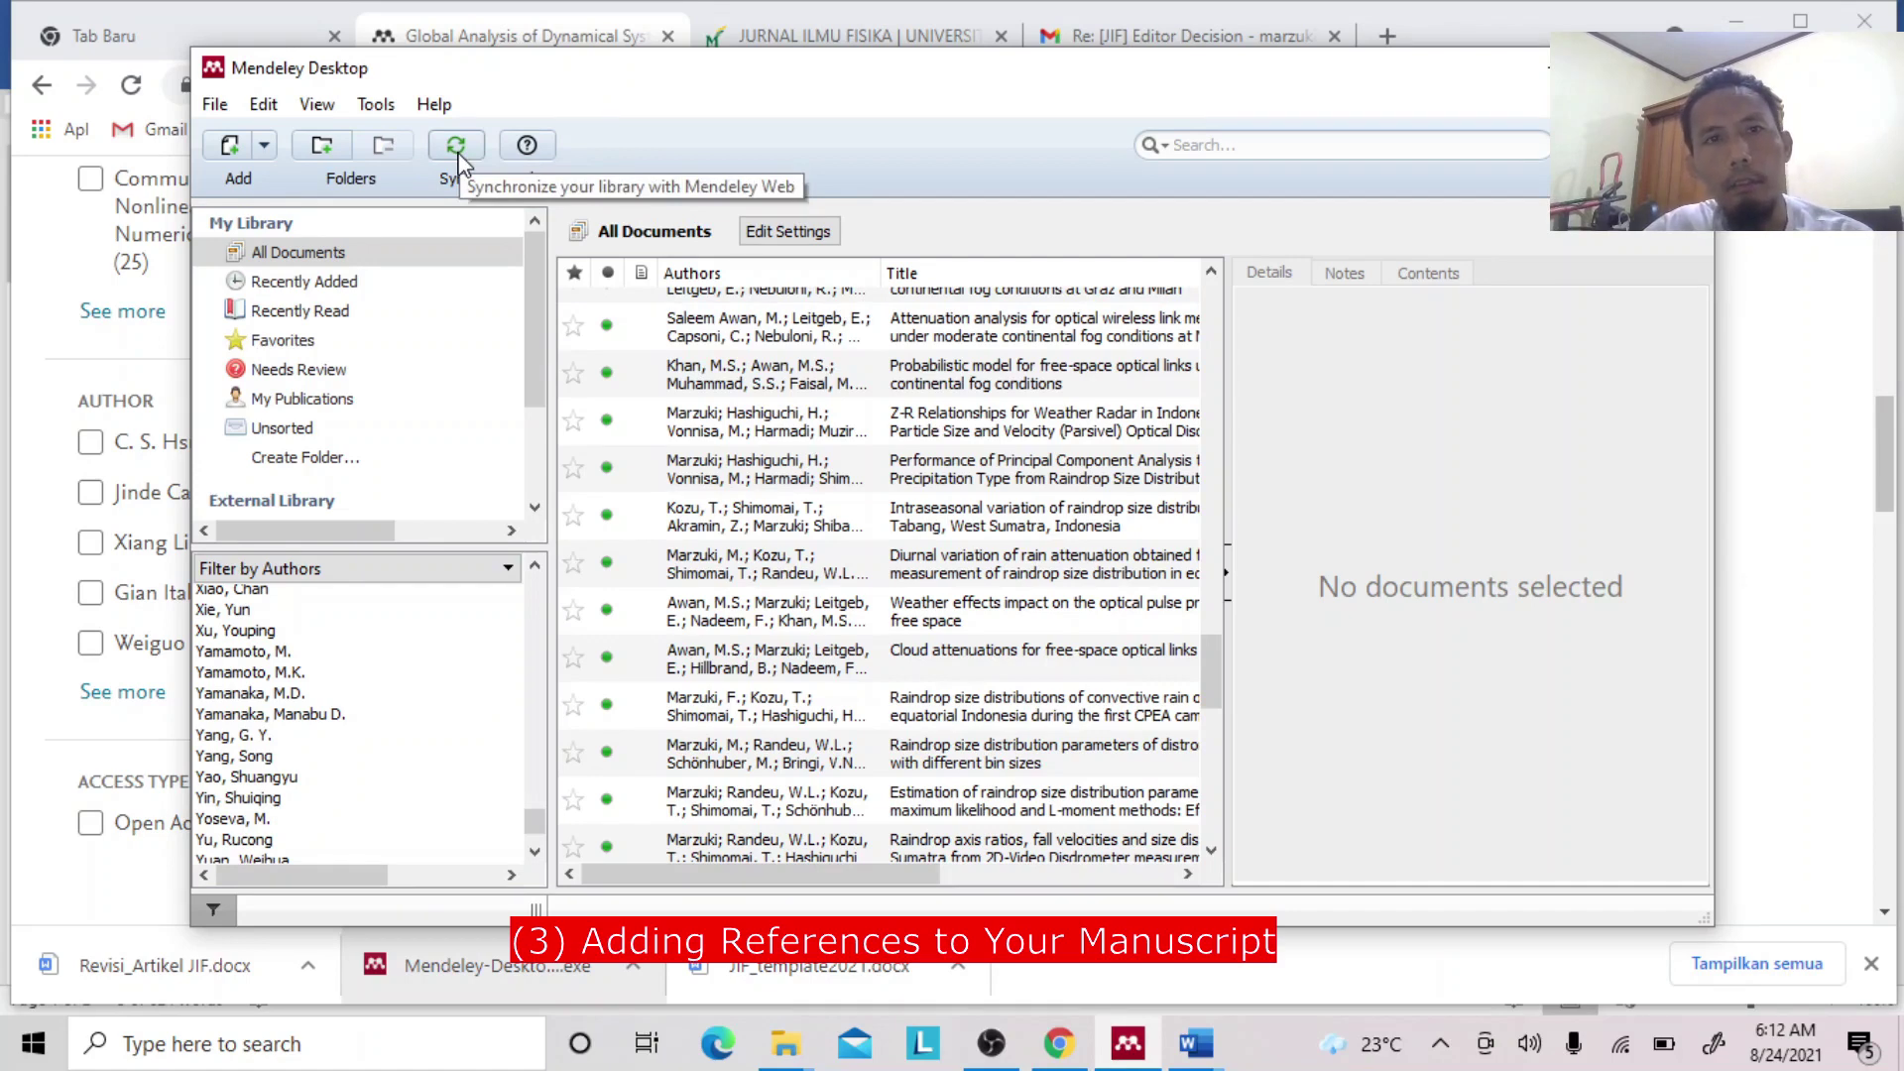
Sync Mendeley Desktop with Mendeley Web and scroll through the All Documents list.
click(451, 37)
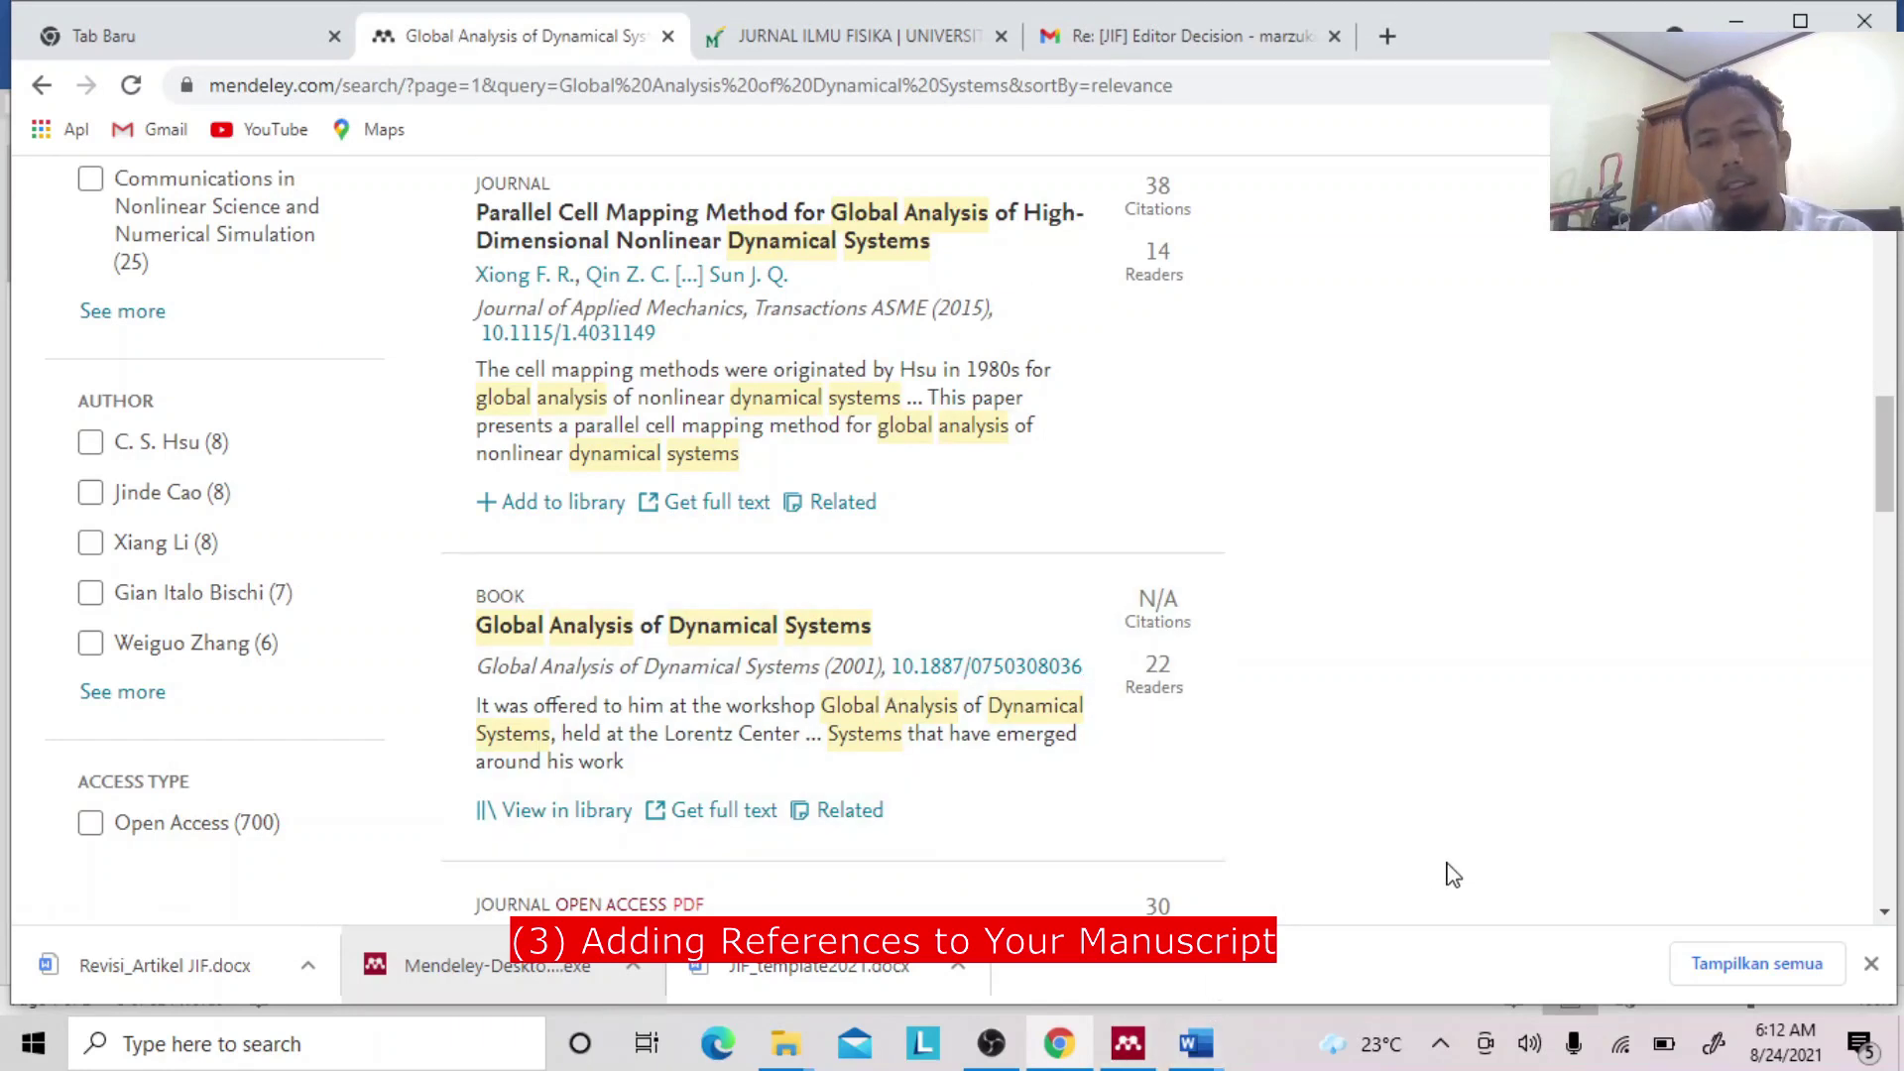
click(1127, 1043)
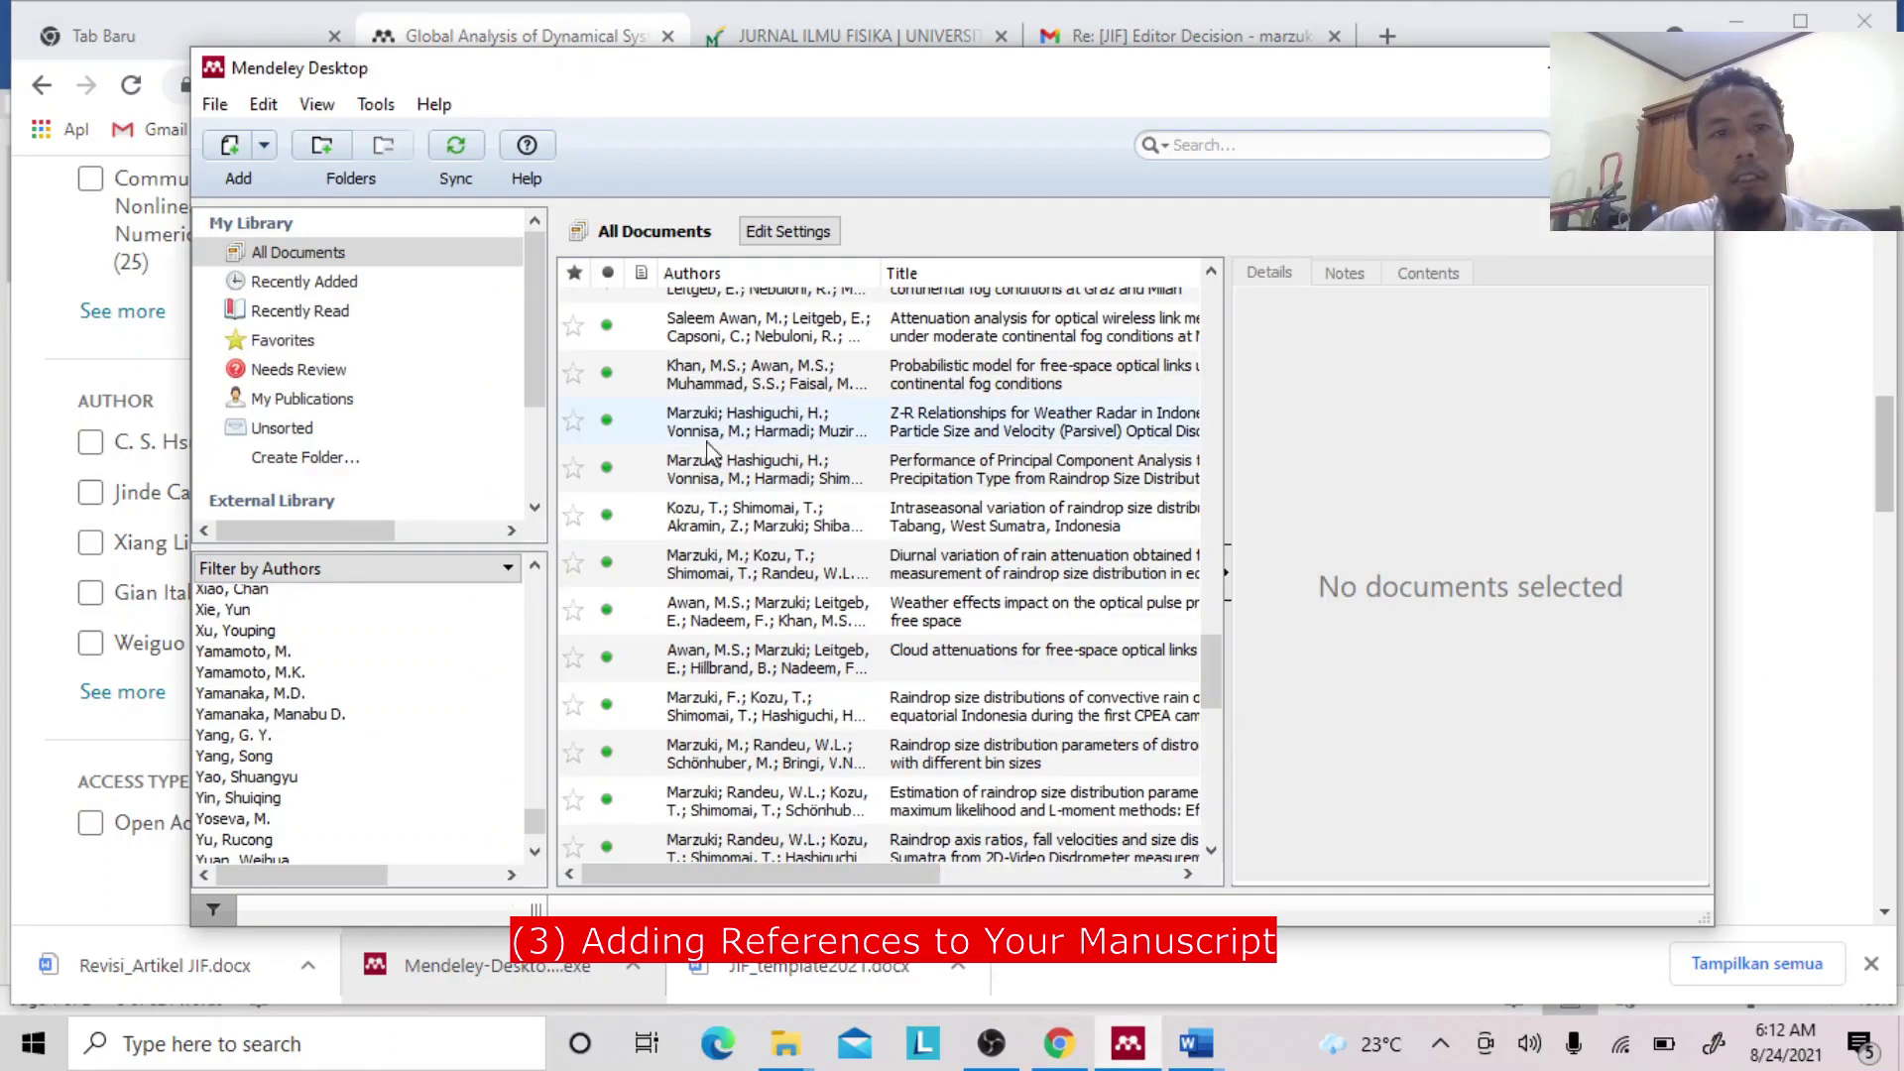
click(456, 151)
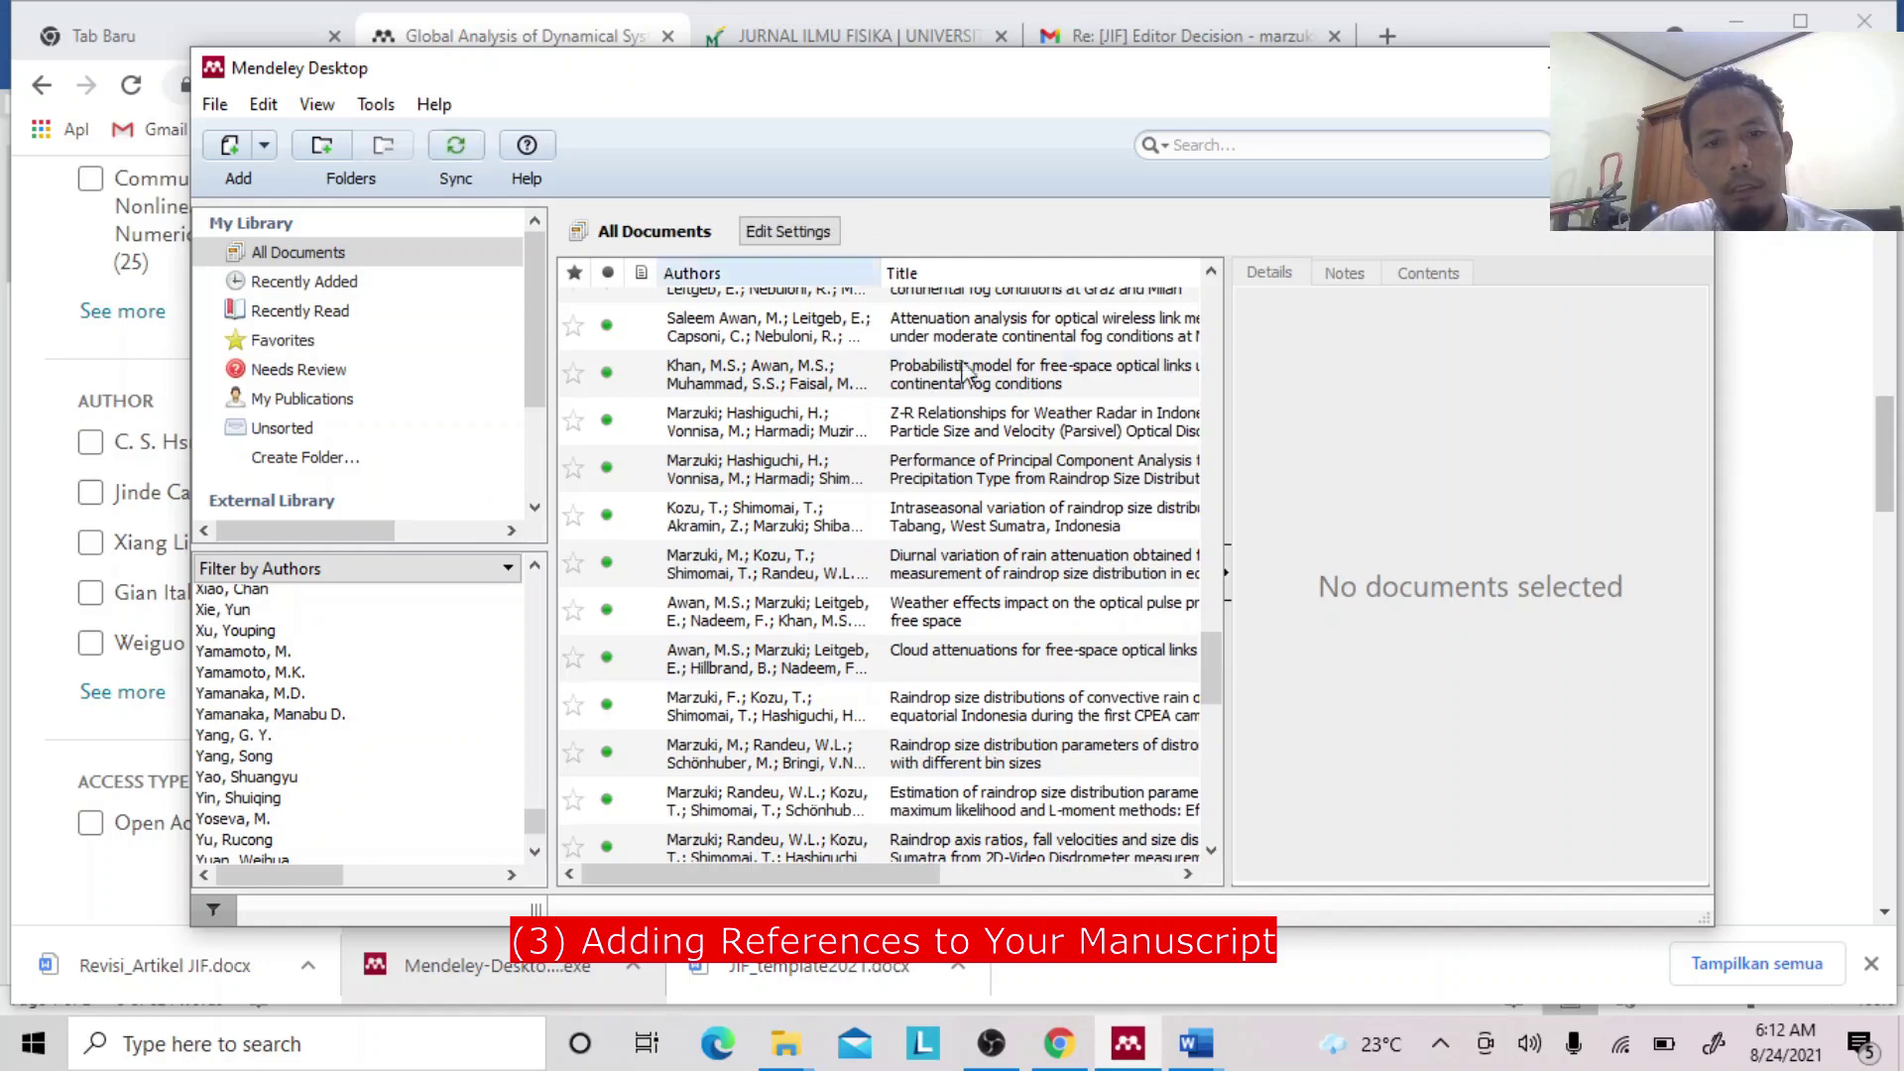
drag(1216, 659, 1211, 312)
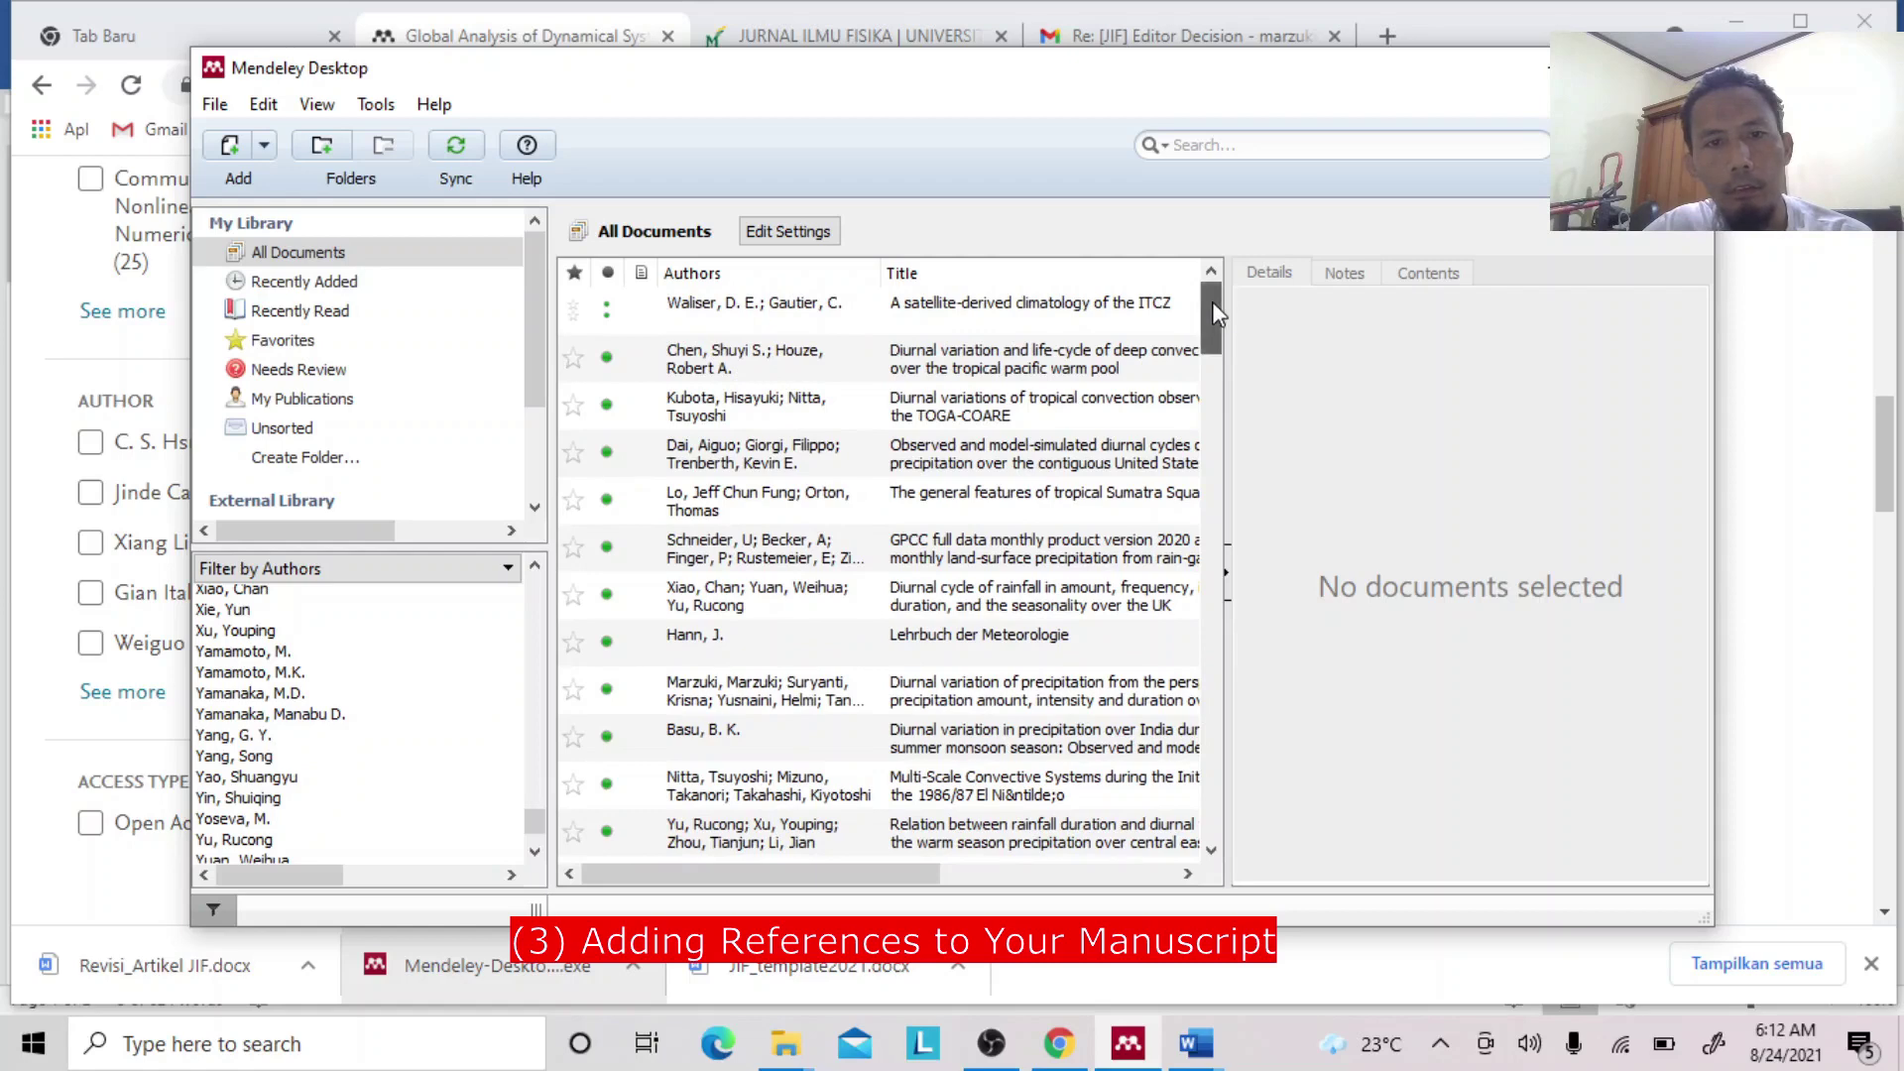
drag(1211, 302, 1211, 301)
Search the Mendeley library for the pasted title Global Analysis of Dynamical Systems, then bring up JIF_template2021 in Word.
click(1214, 146)
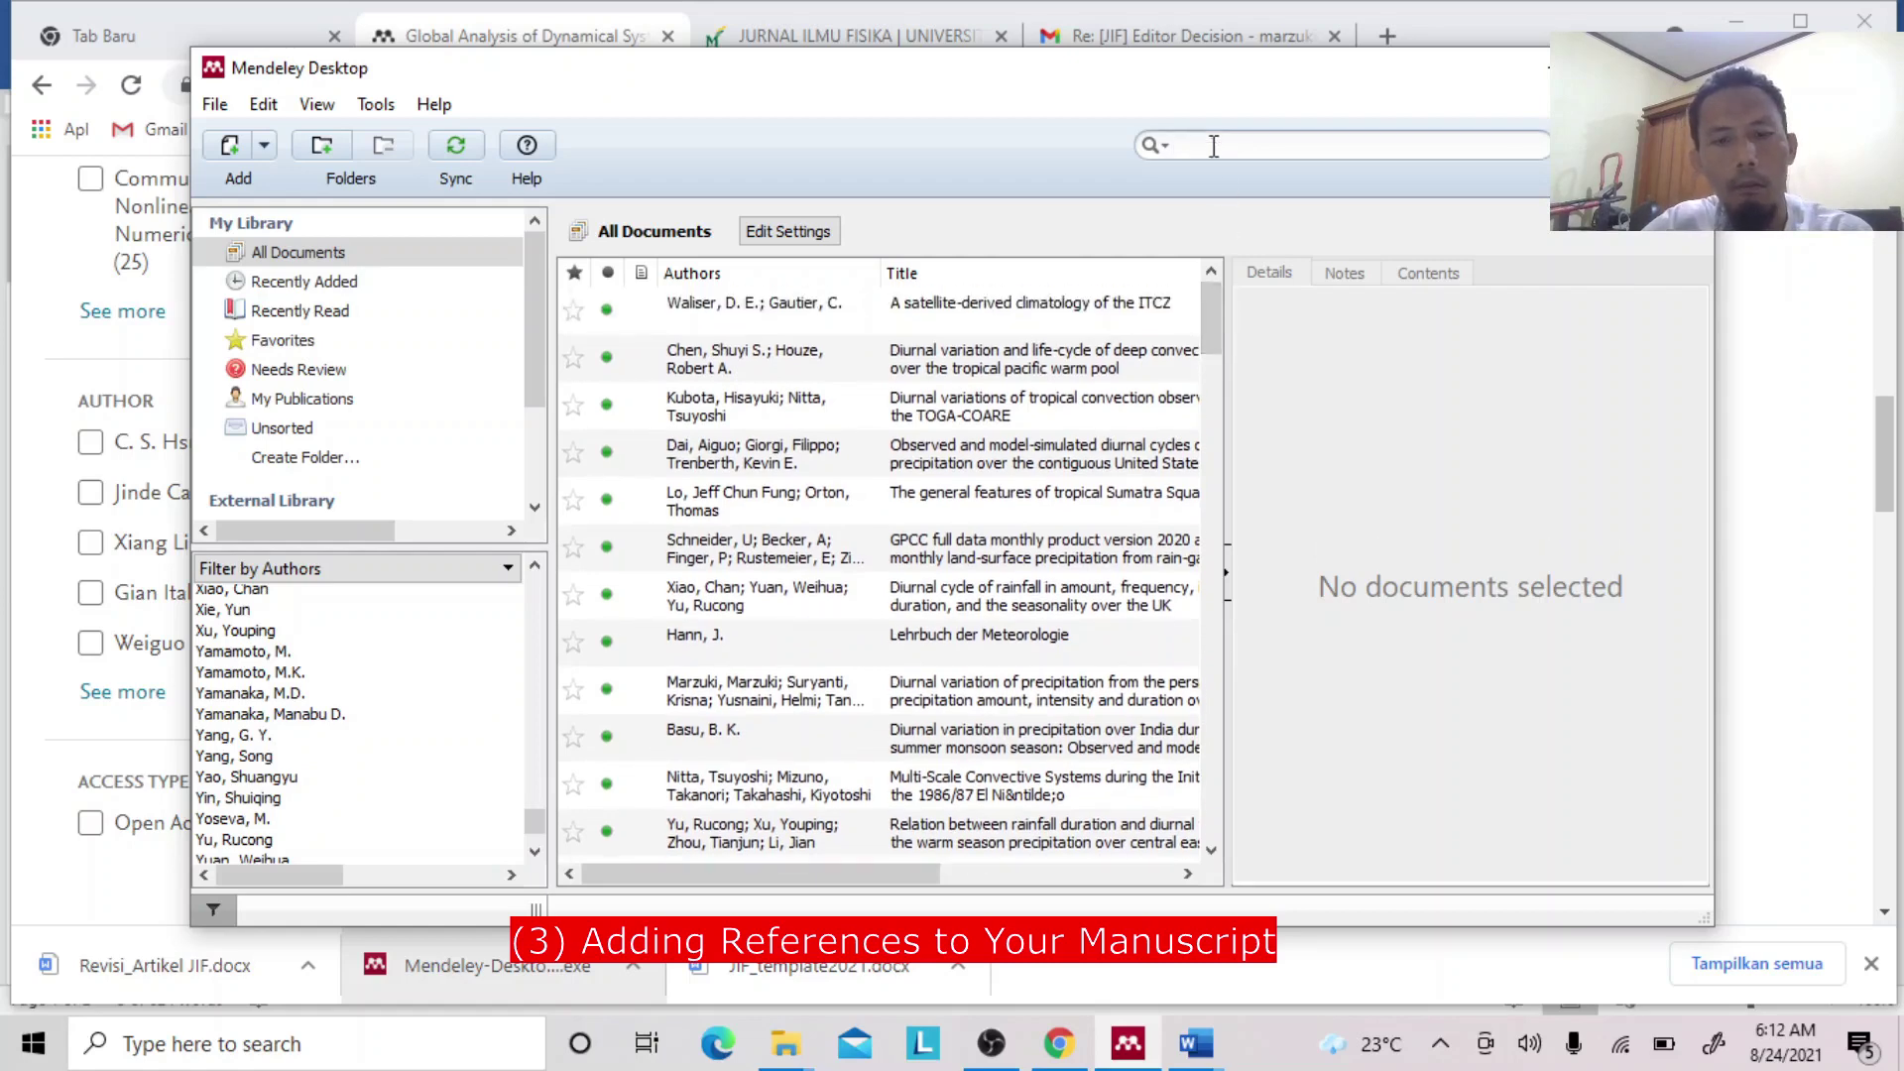
key(ctrl+v)
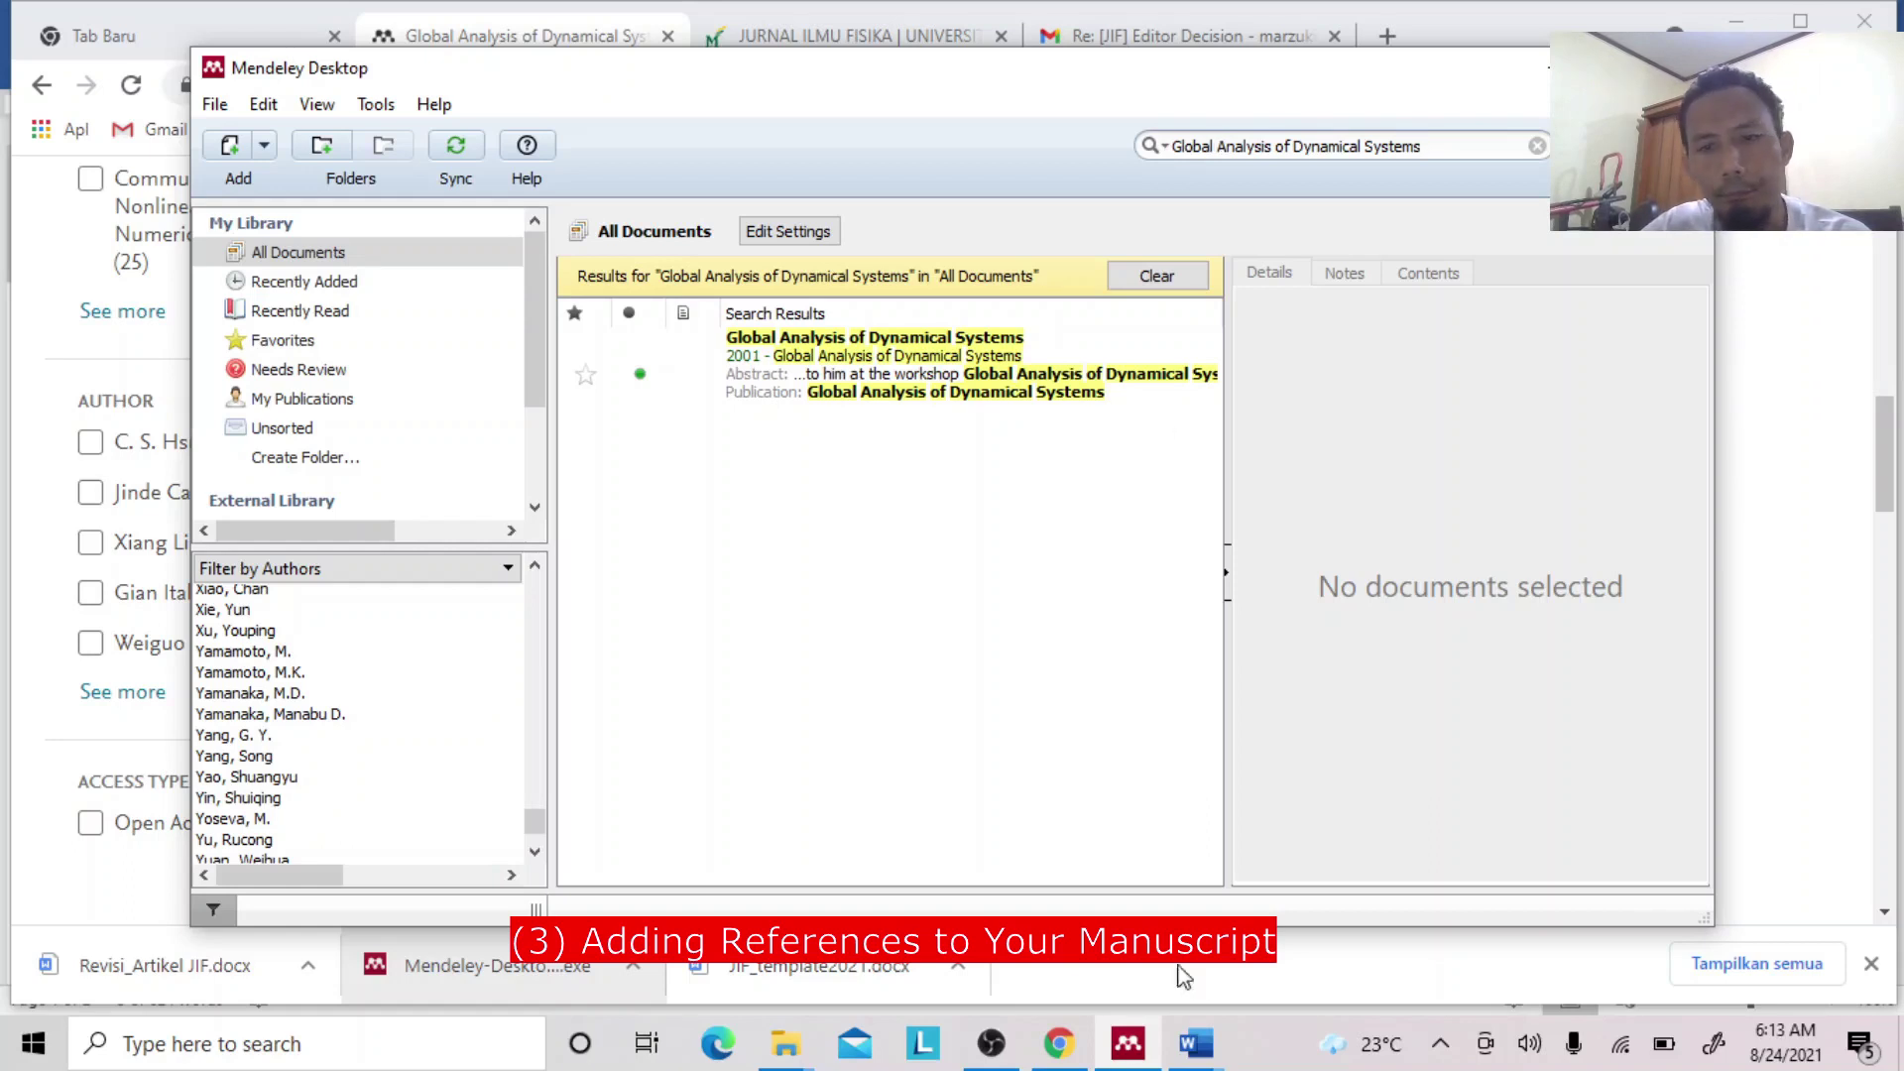
click(1198, 1044)
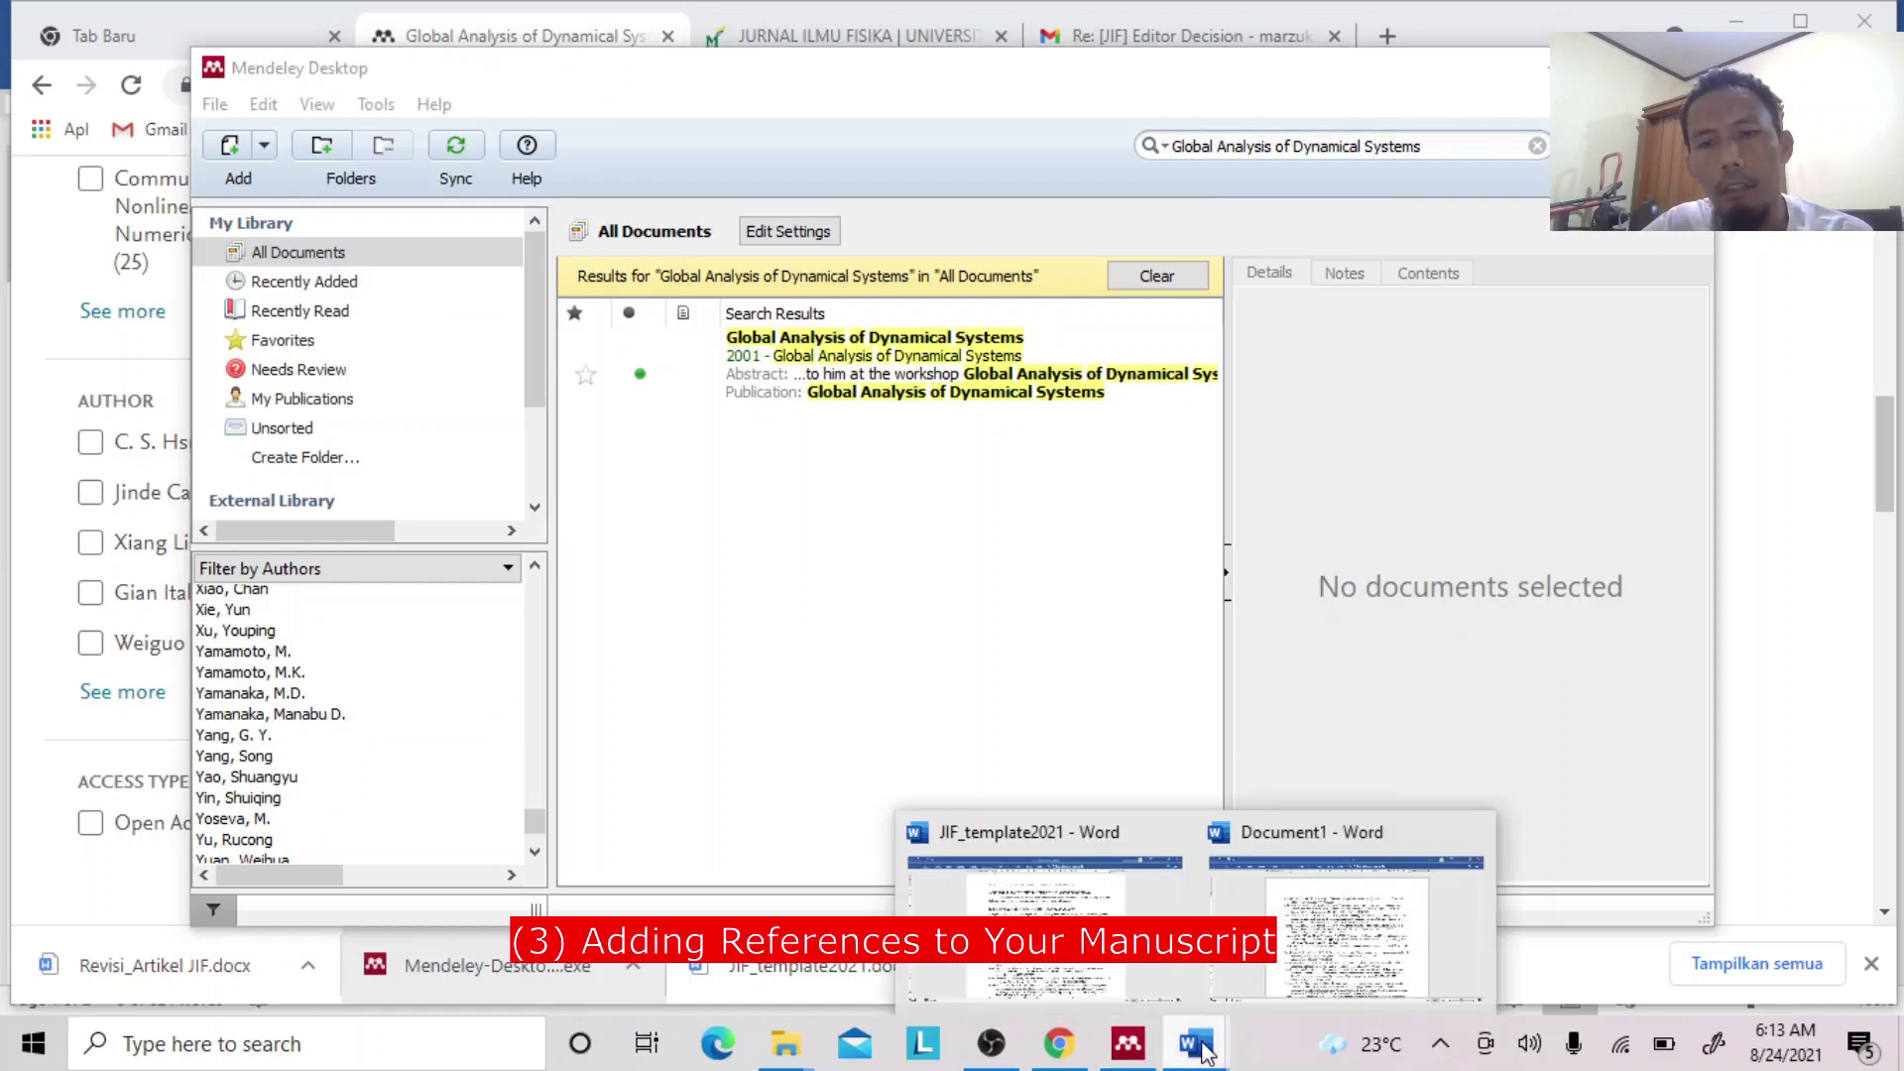
click(1044, 922)
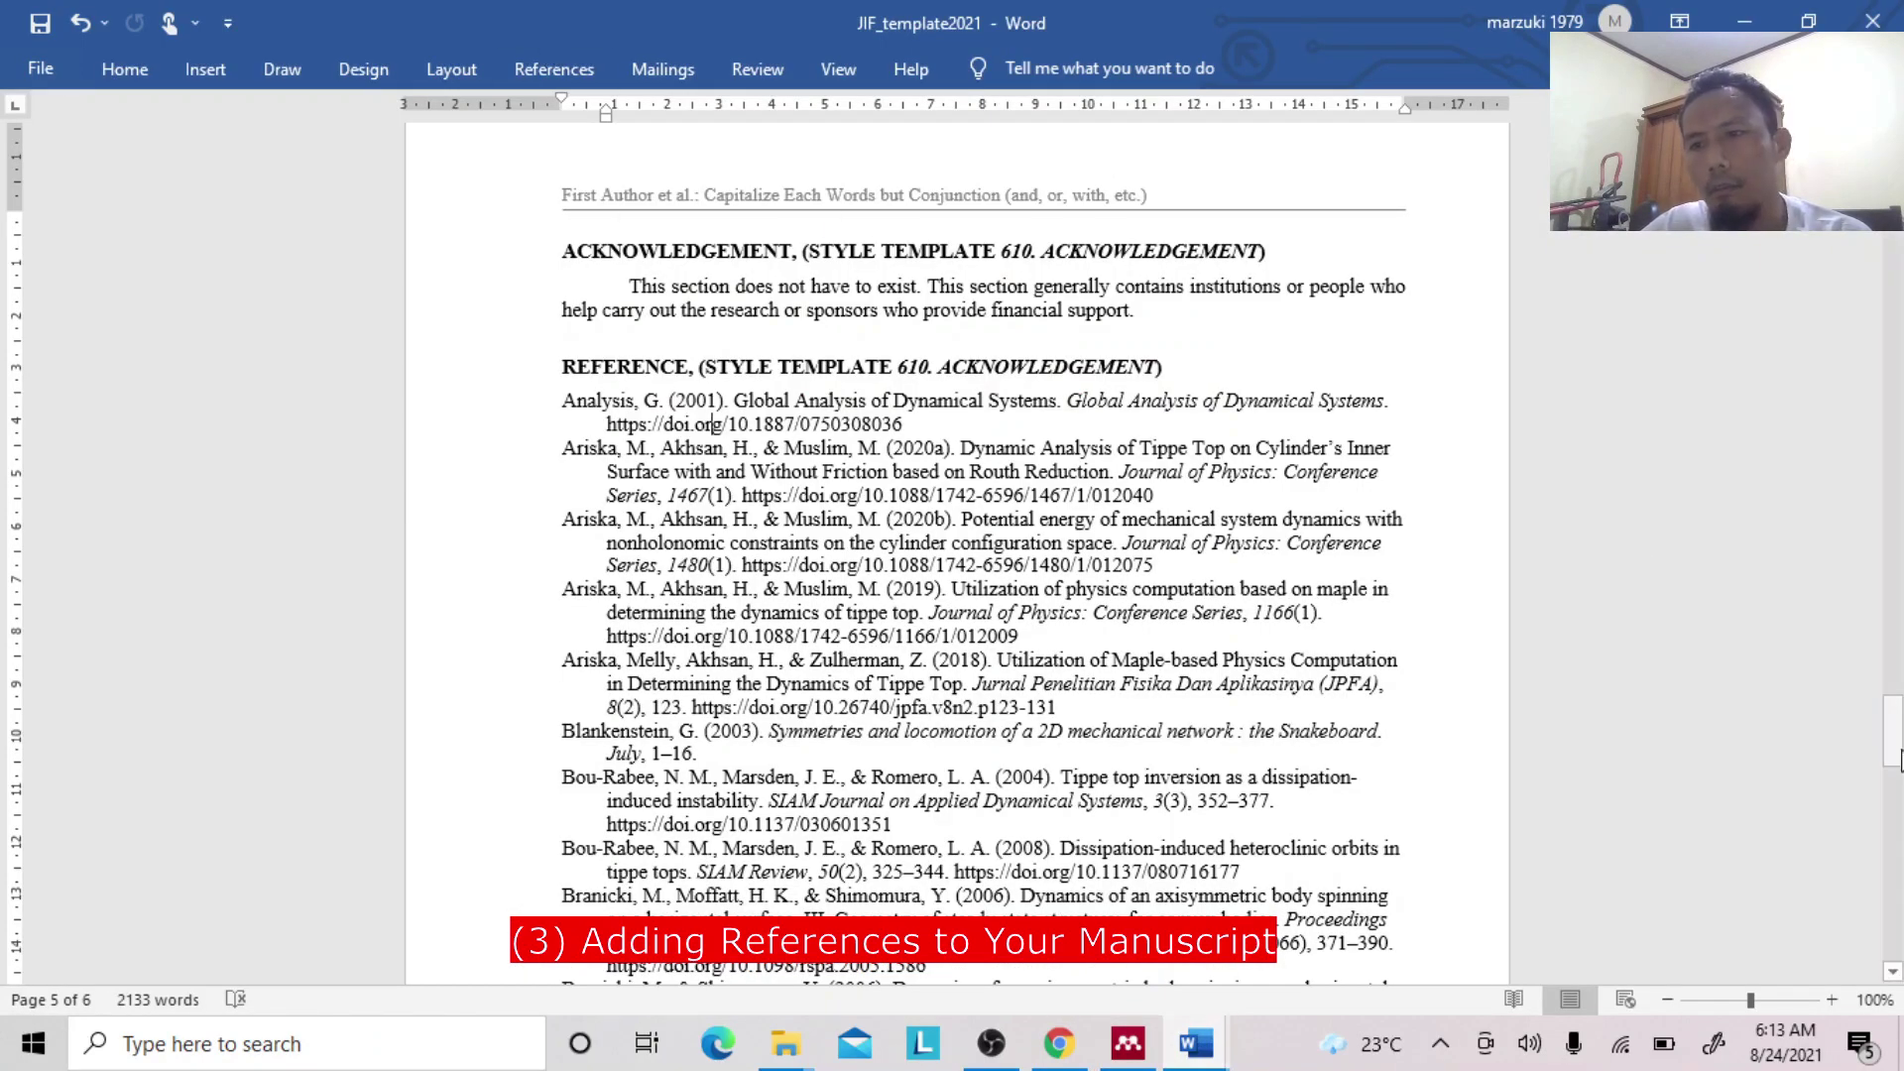
Scroll the JIF template down to the Introduction and place the cursor after "this section.".
drag(1899, 759, 1887, 139)
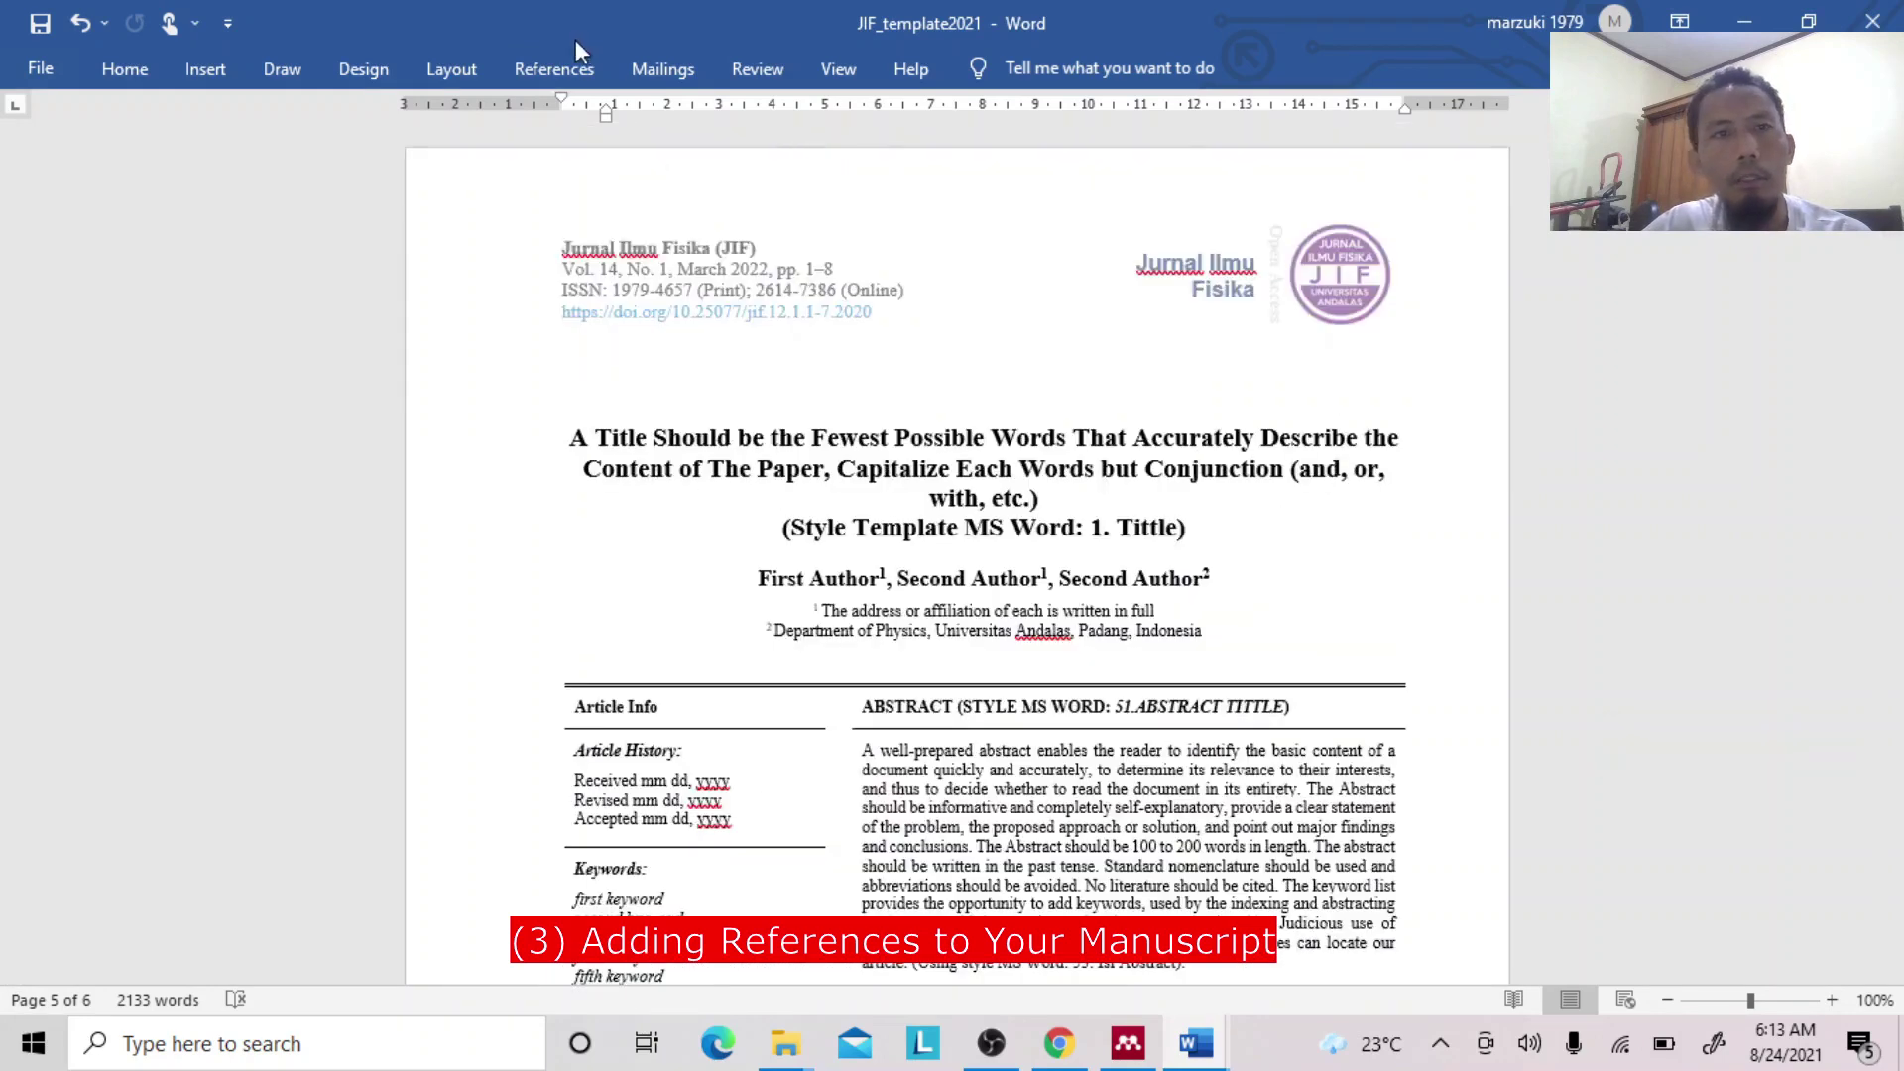
click(555, 71)
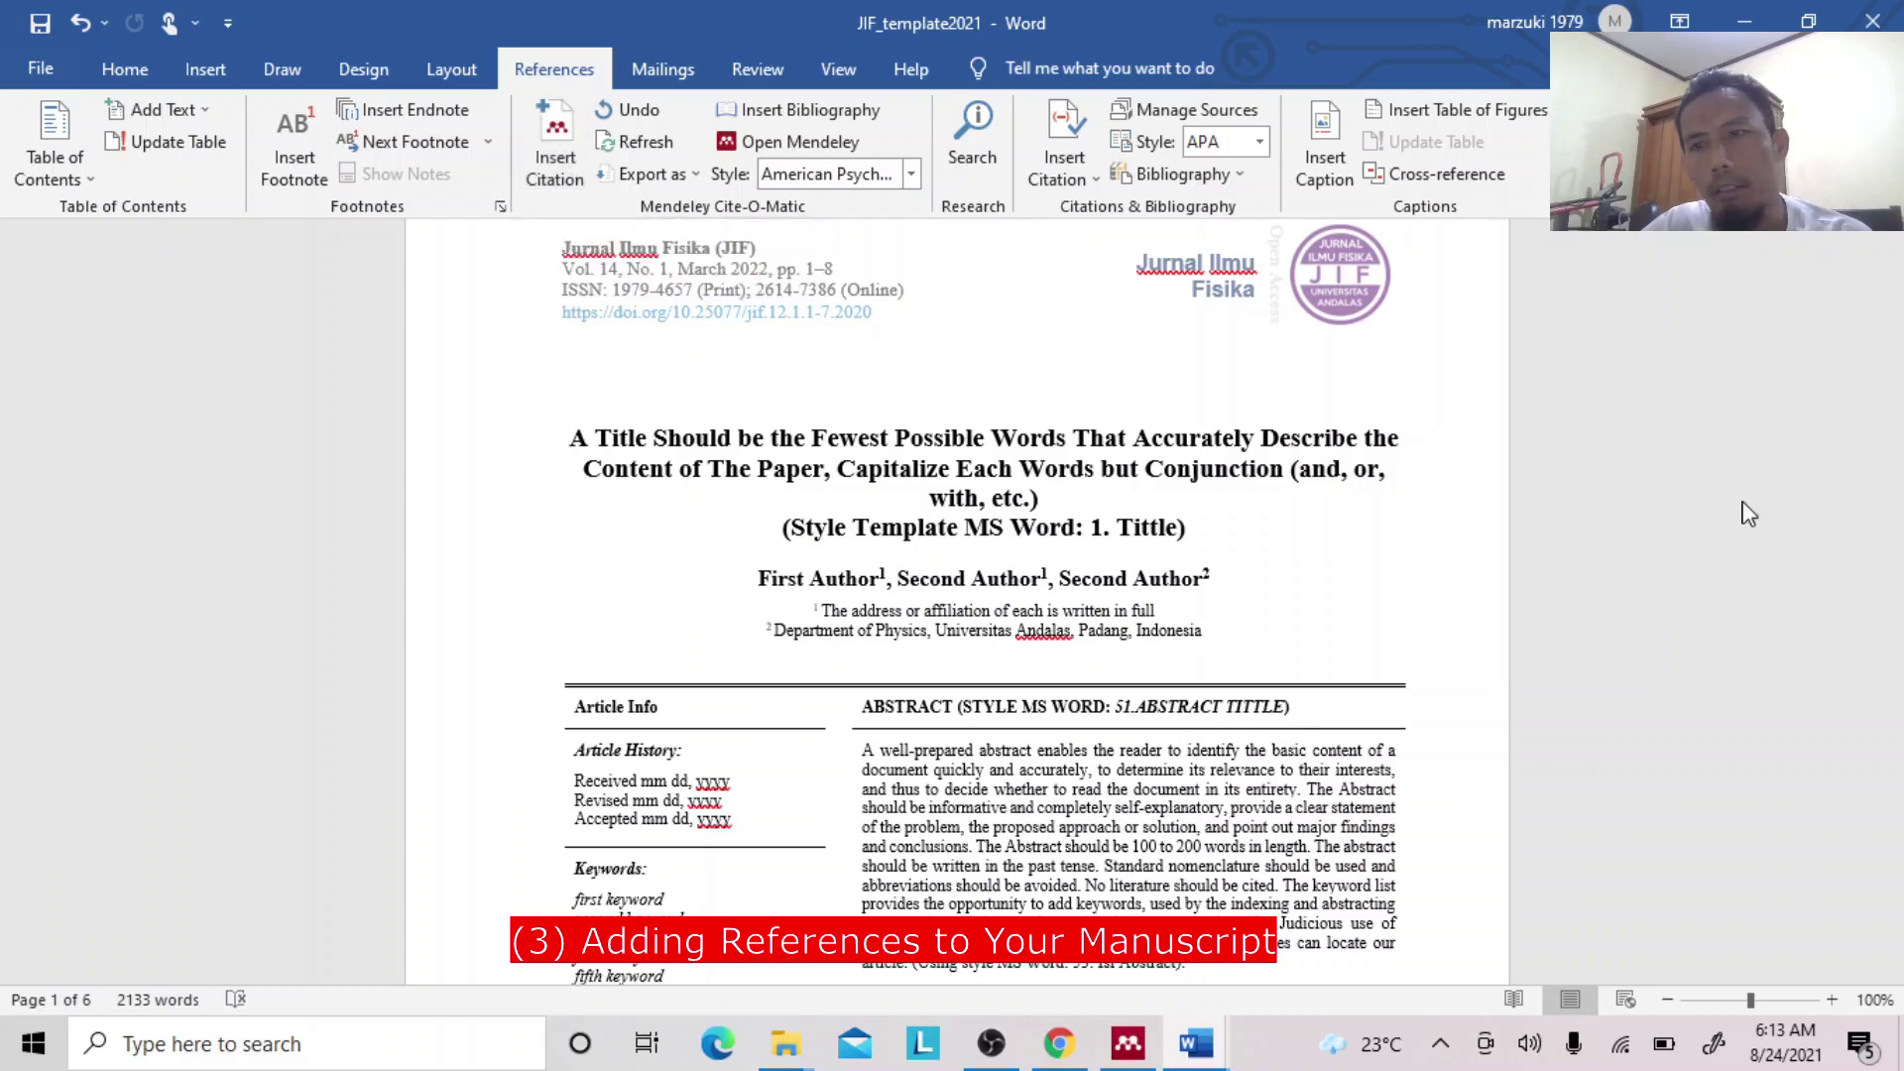
click(1197, 801)
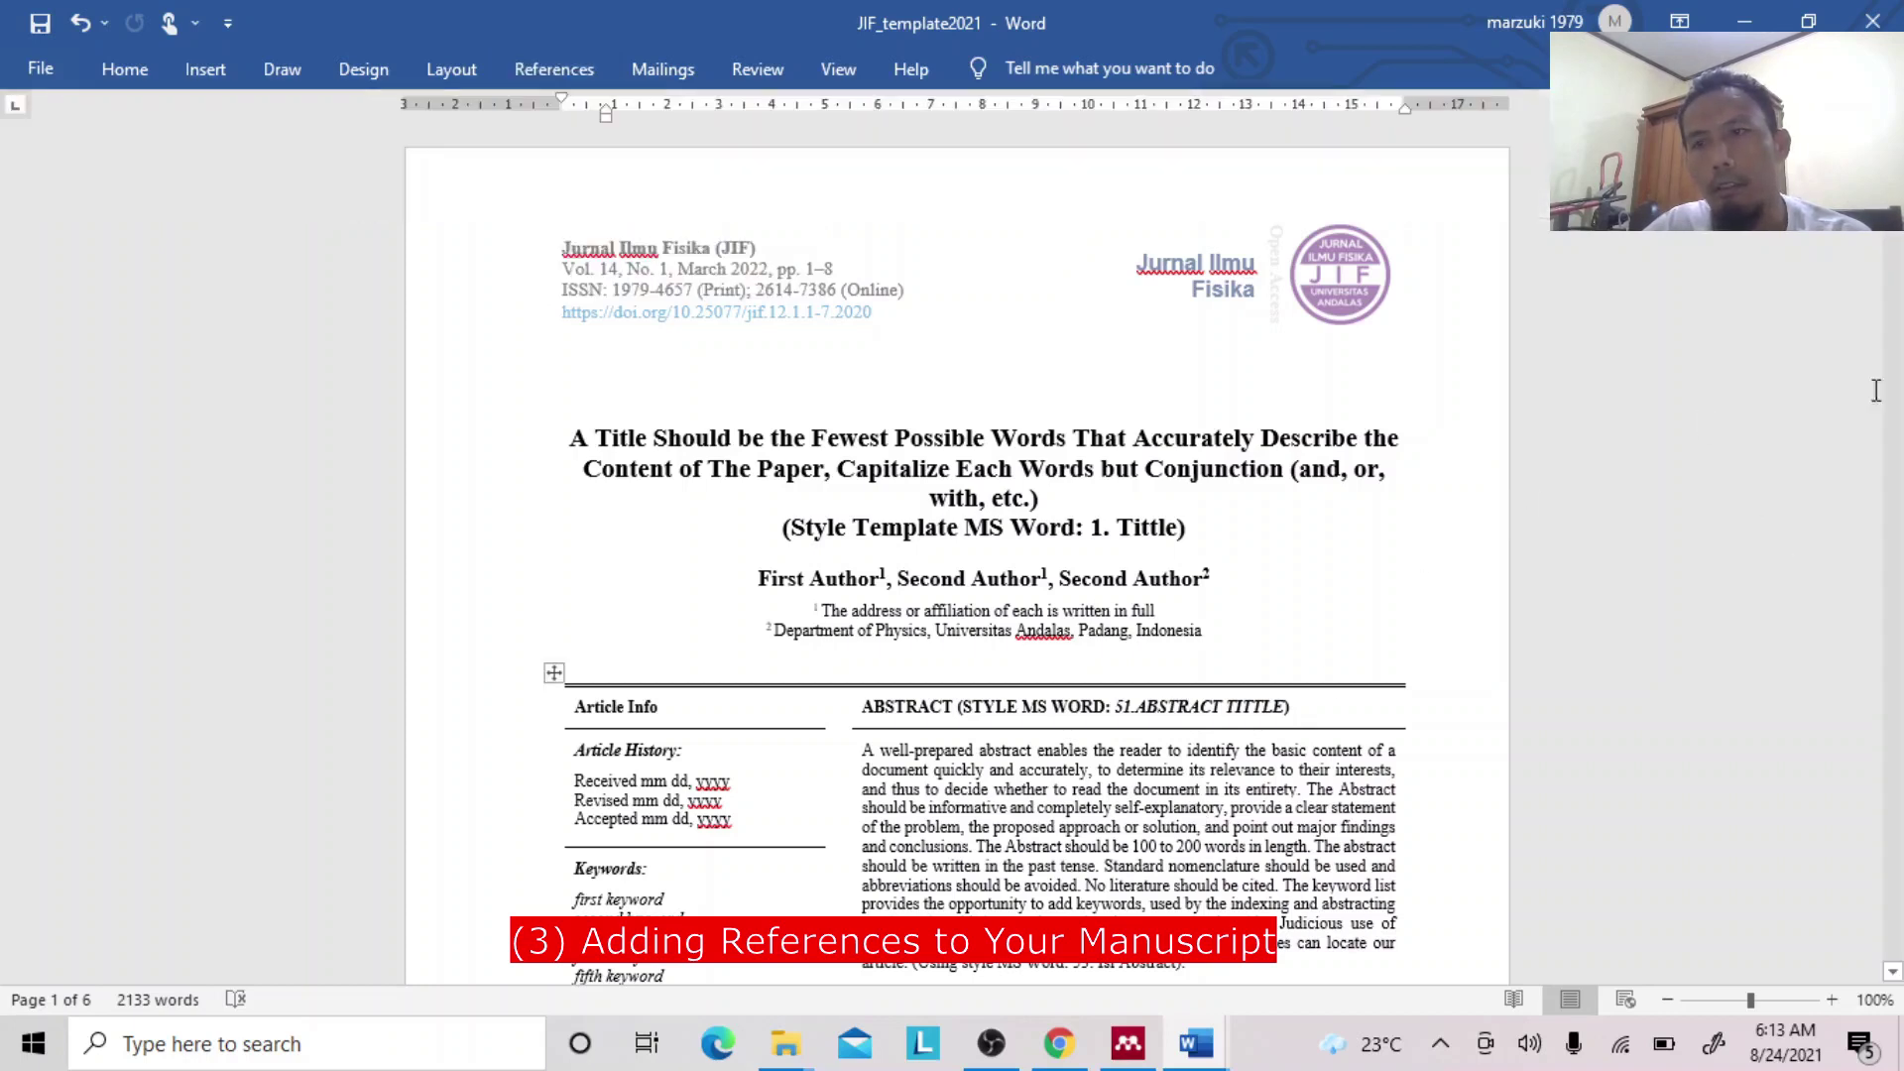
scroll(956, 553, down, 15)
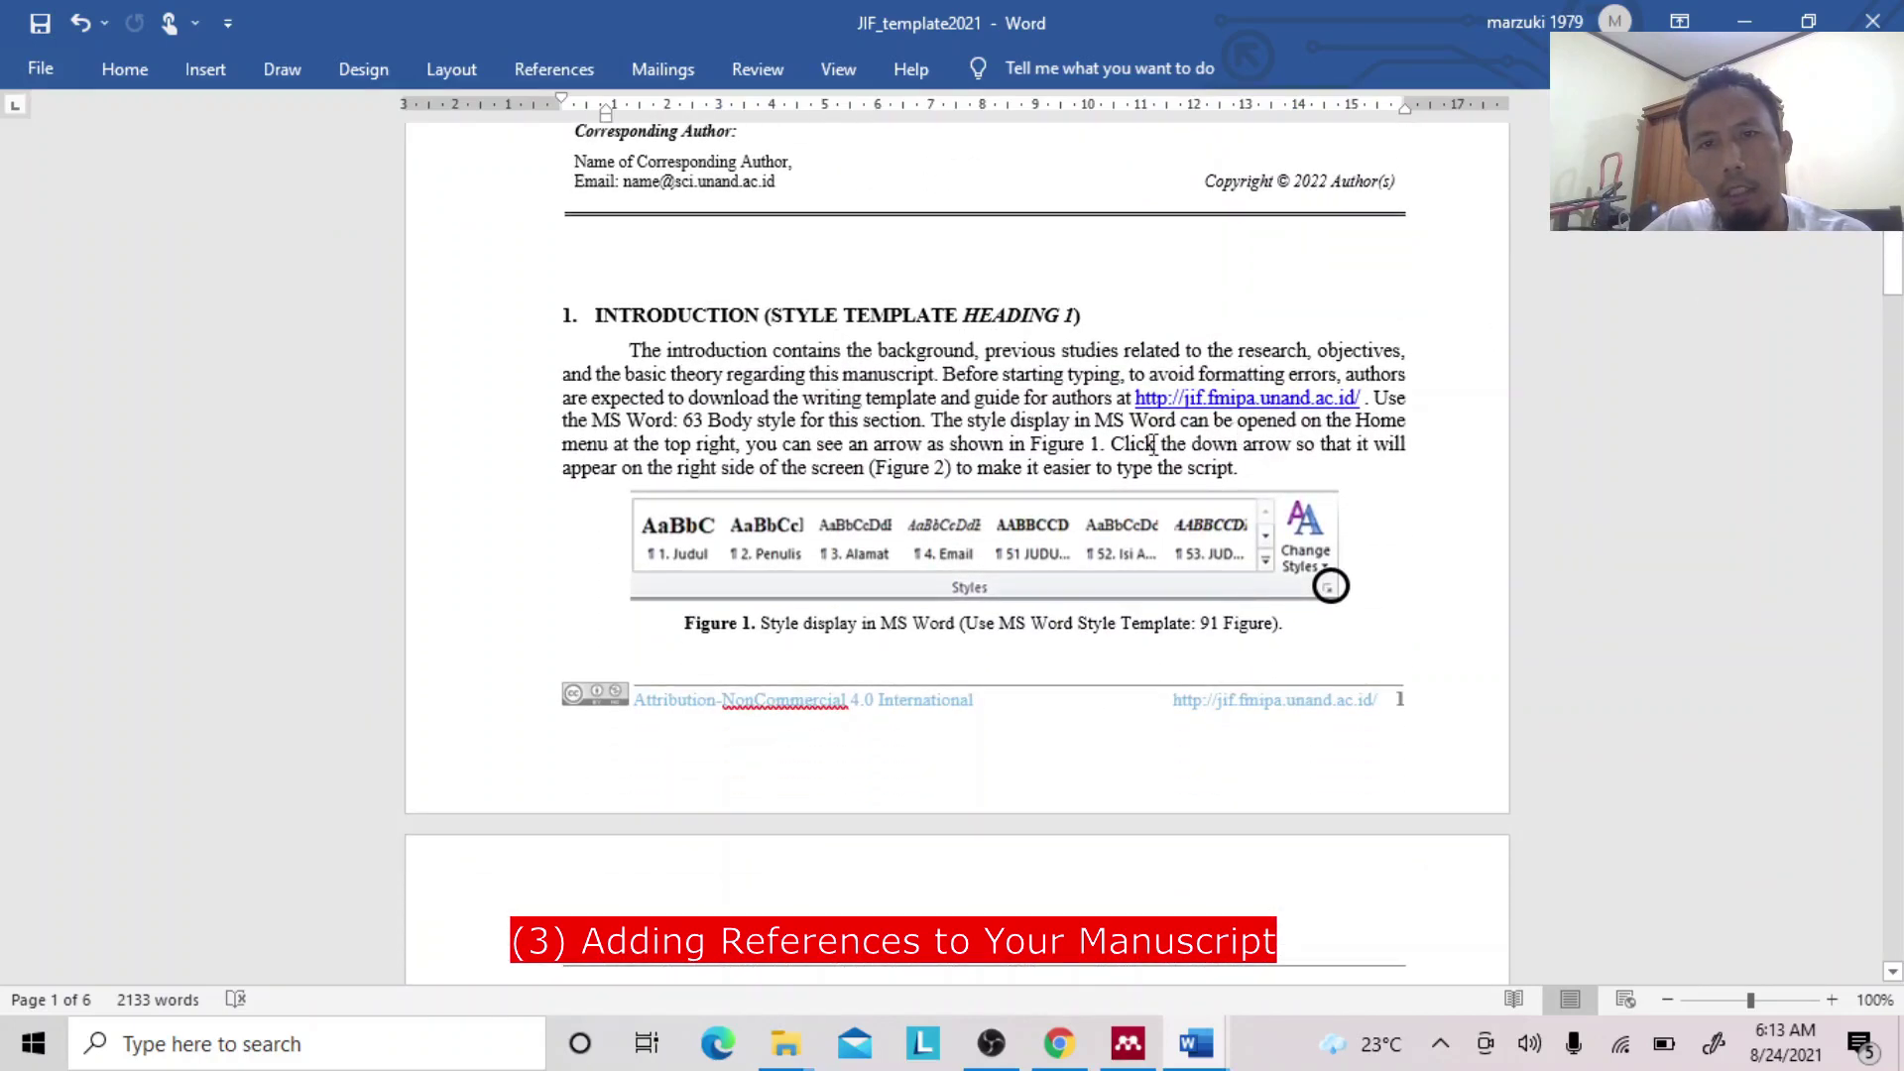
click(925, 420)
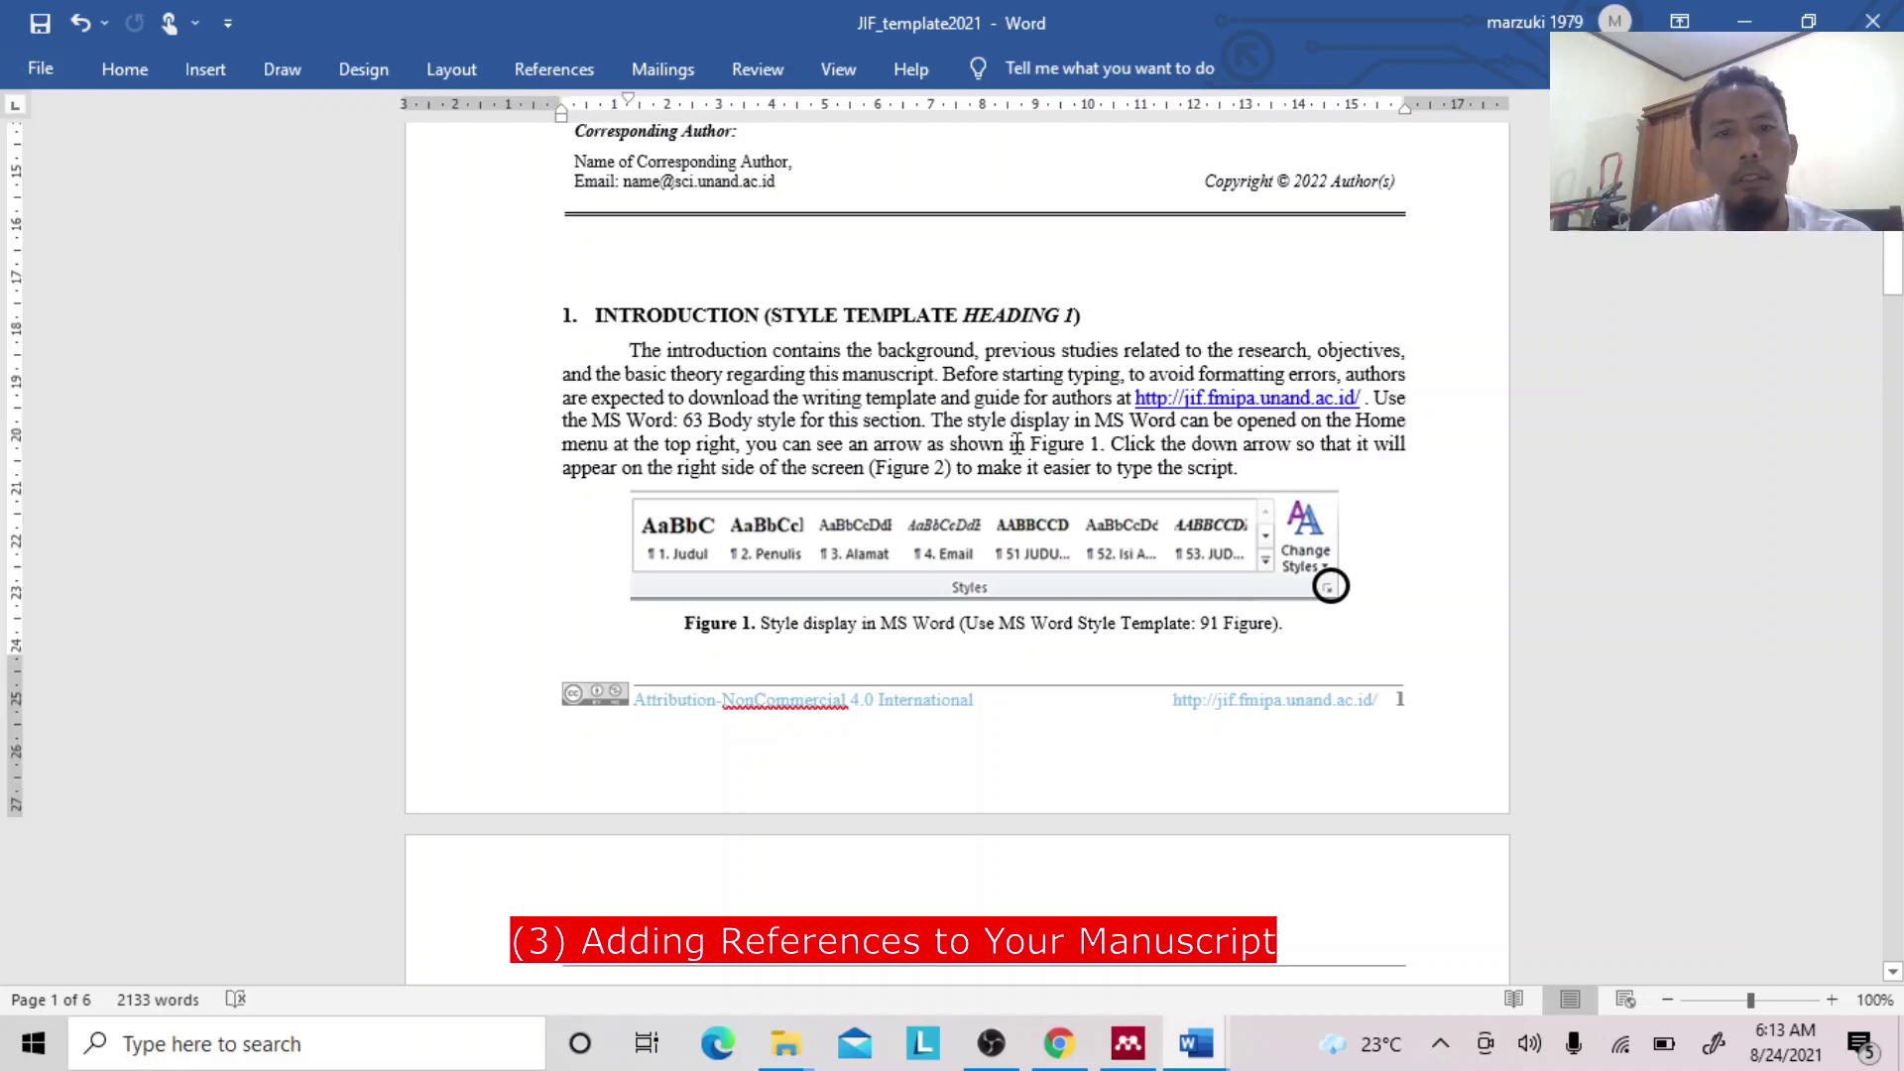
Insert a Mendeley citation for Global Analysis of Dynamical Systems (2001), found by searching 'global analysis'.
click(584, 76)
click(556, 121)
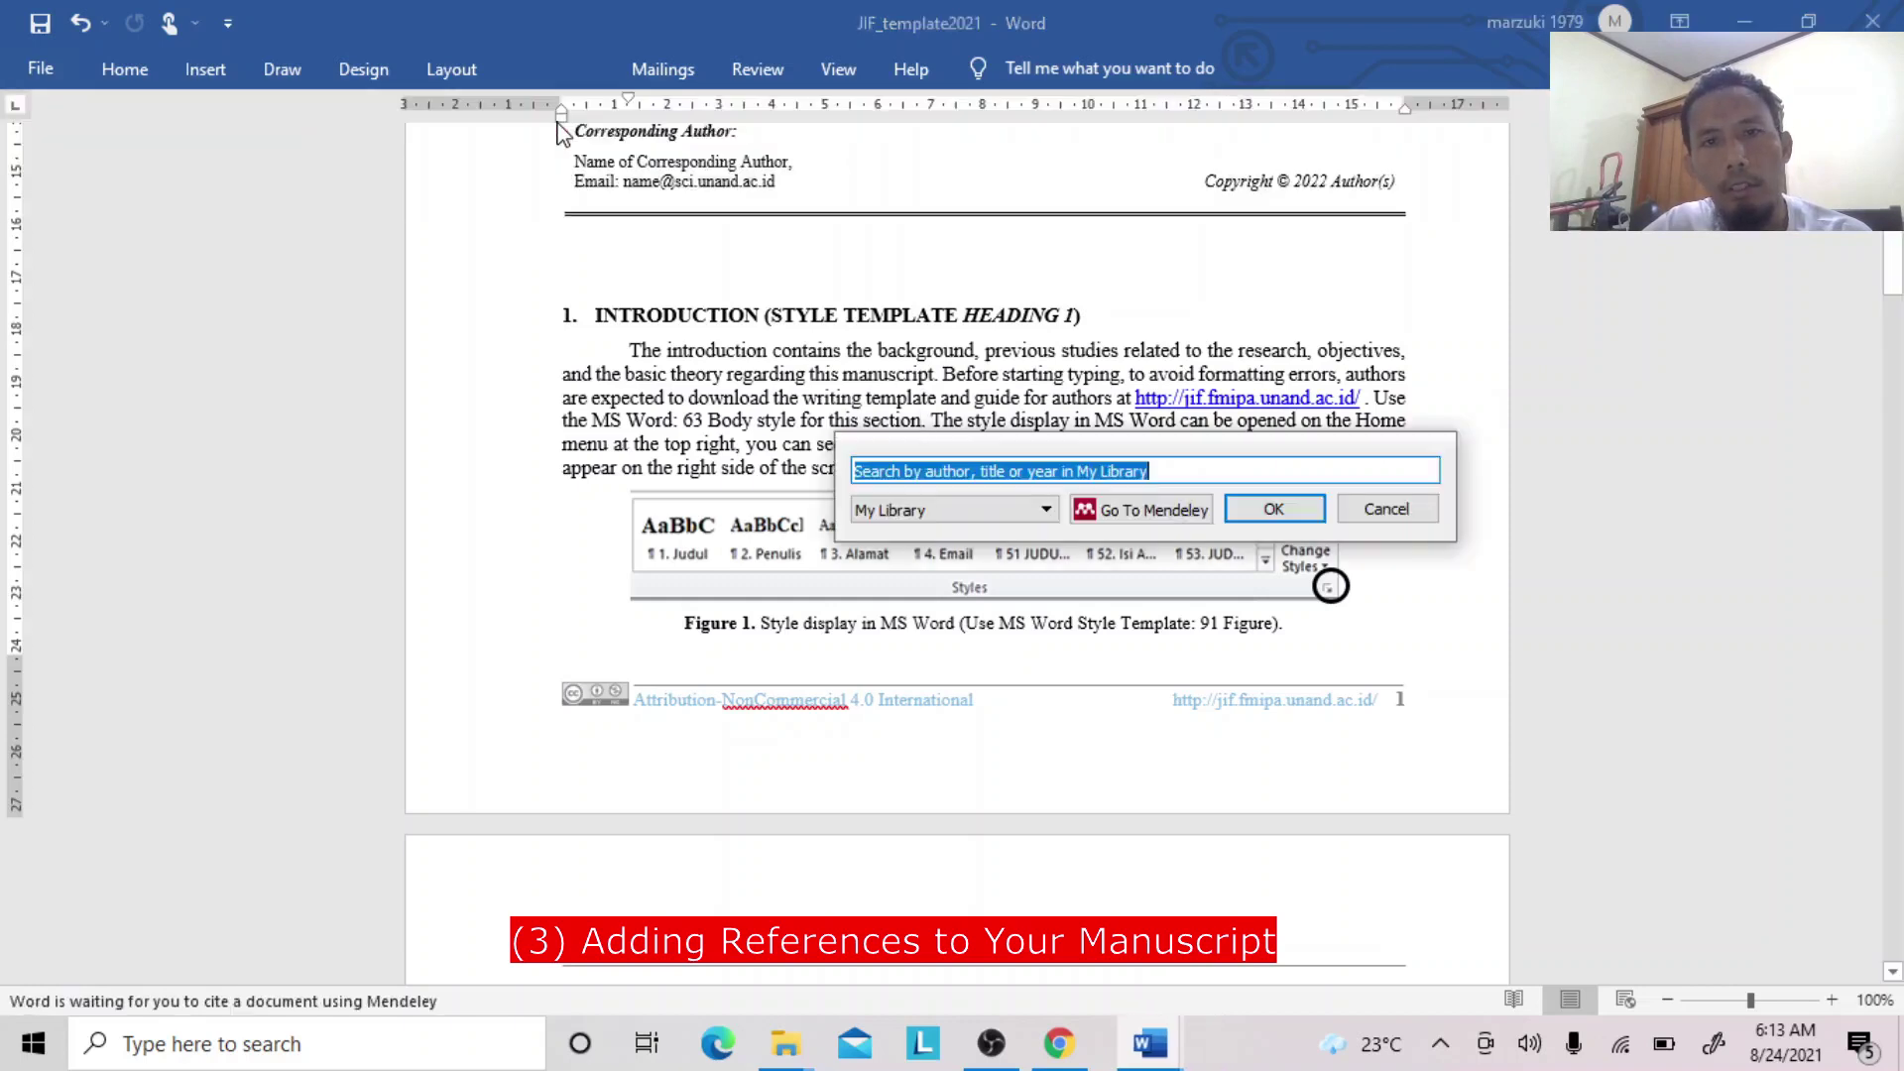
text(global)
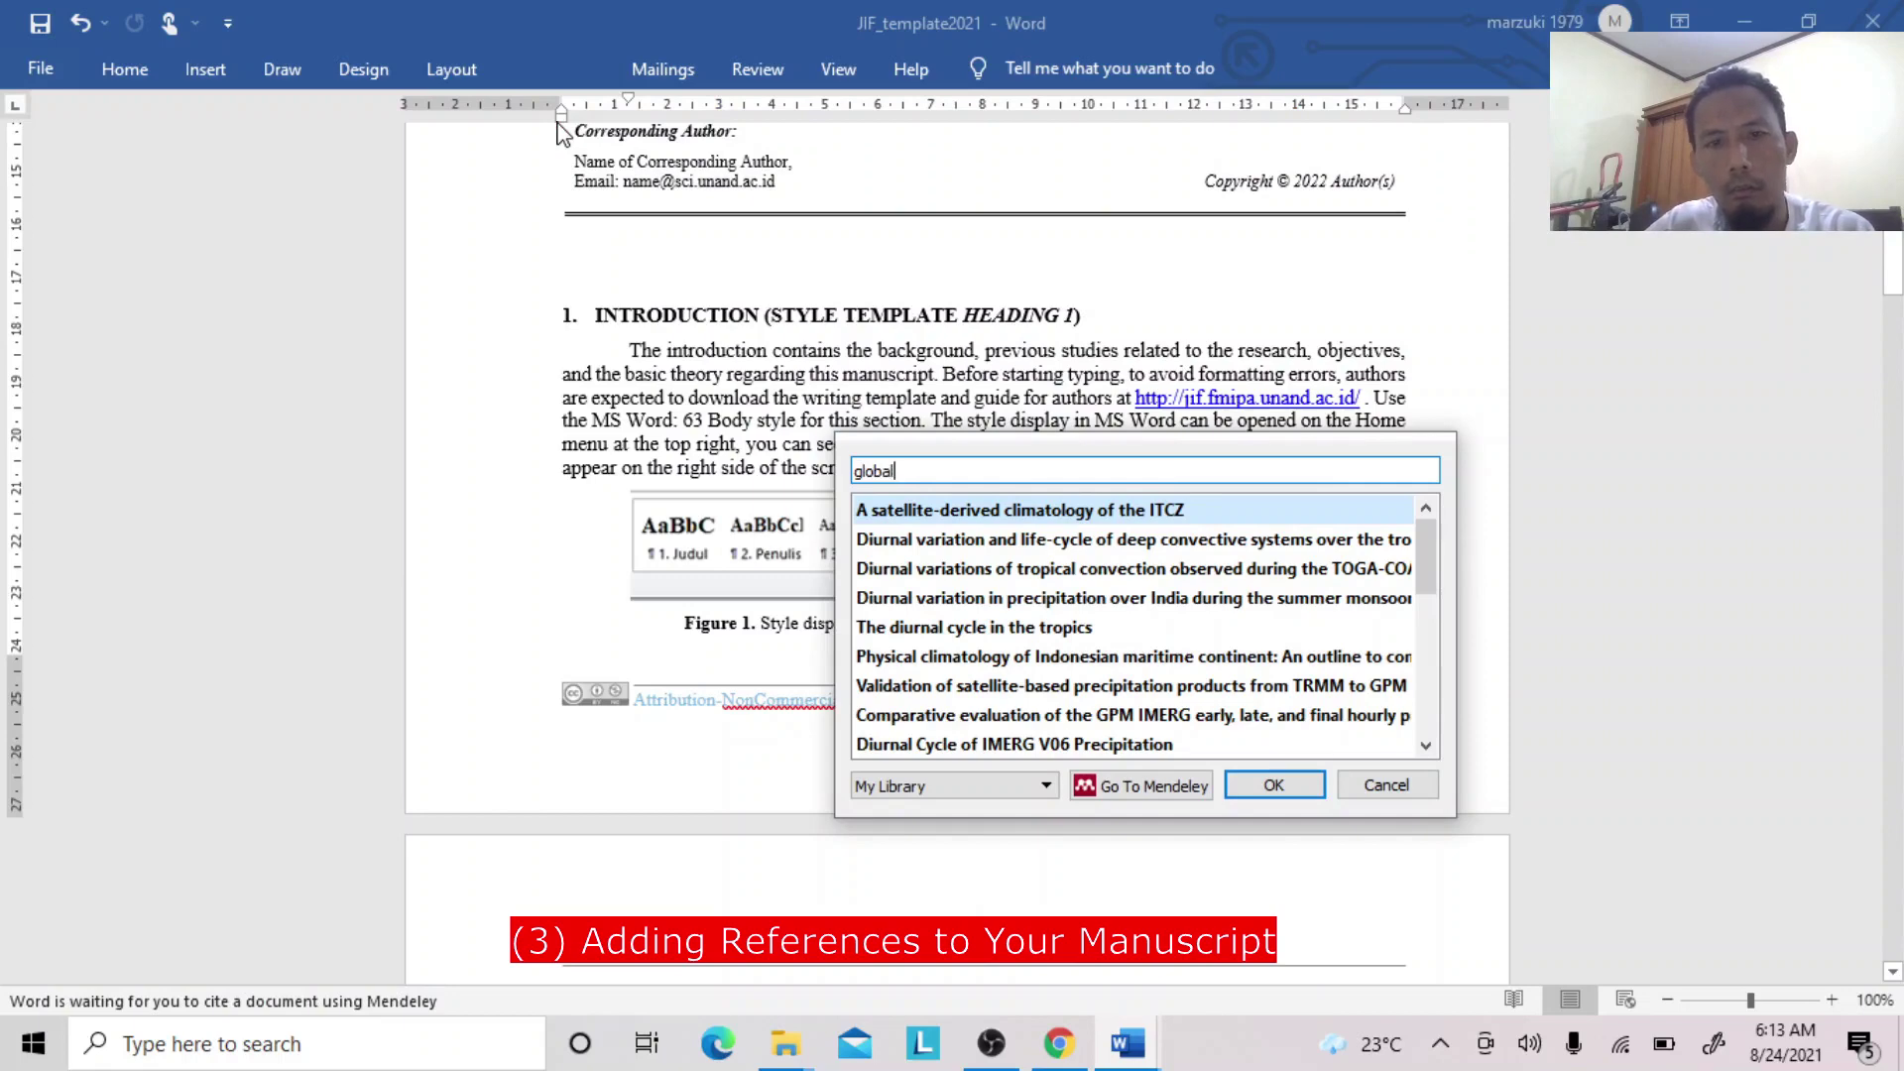
text( ana)
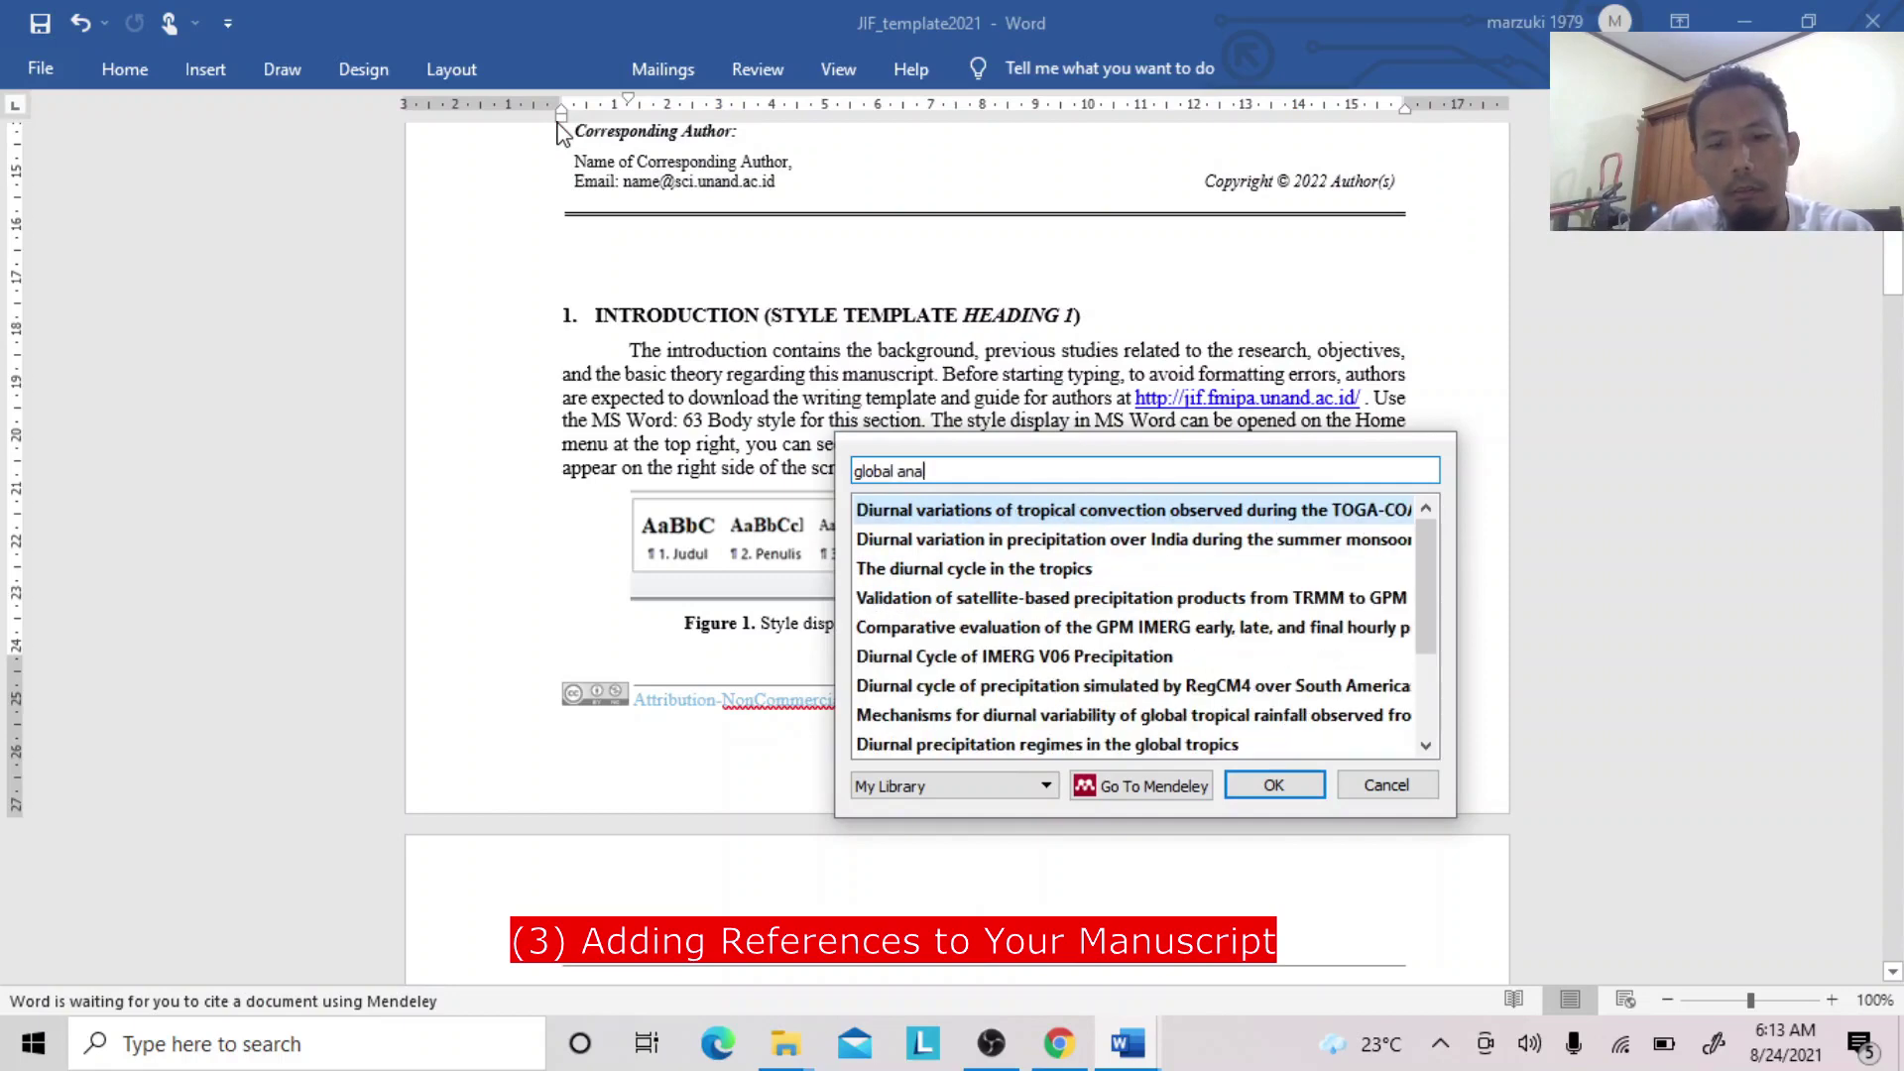
text(lysis)
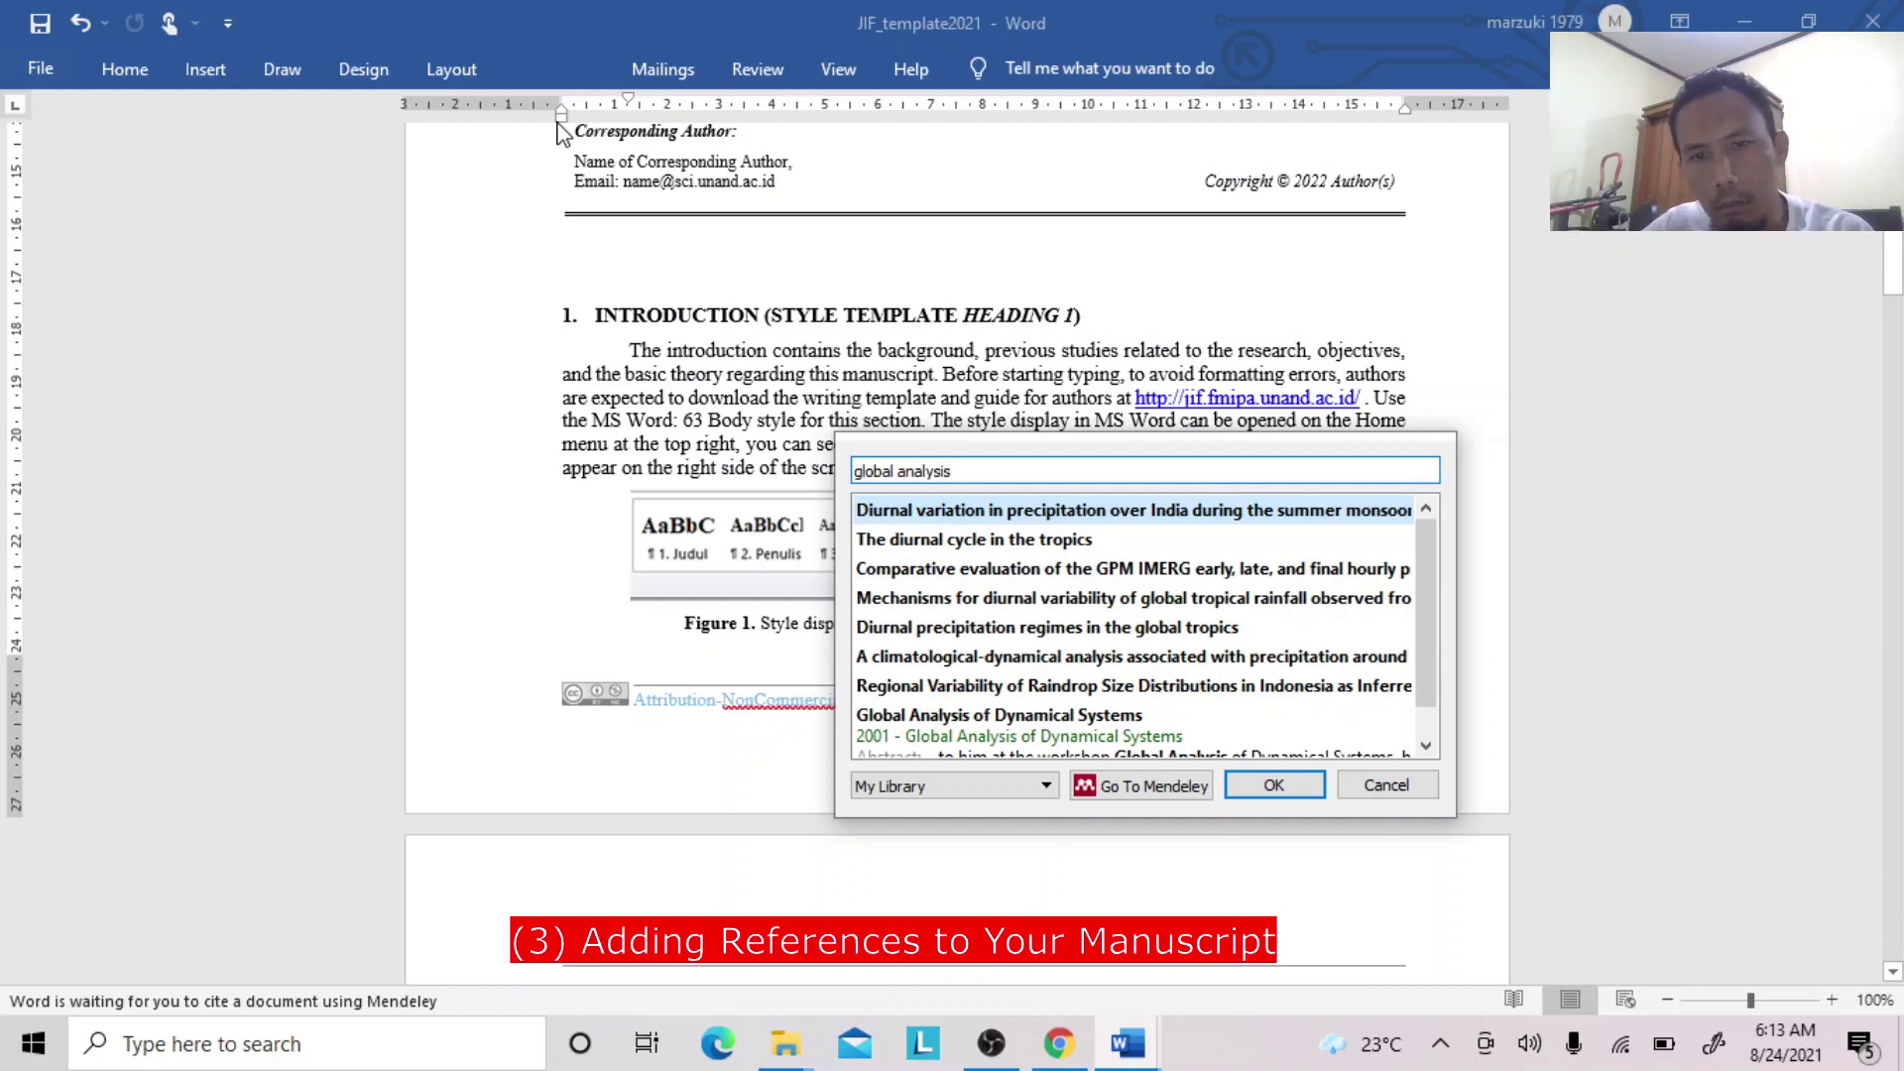
click(944, 725)
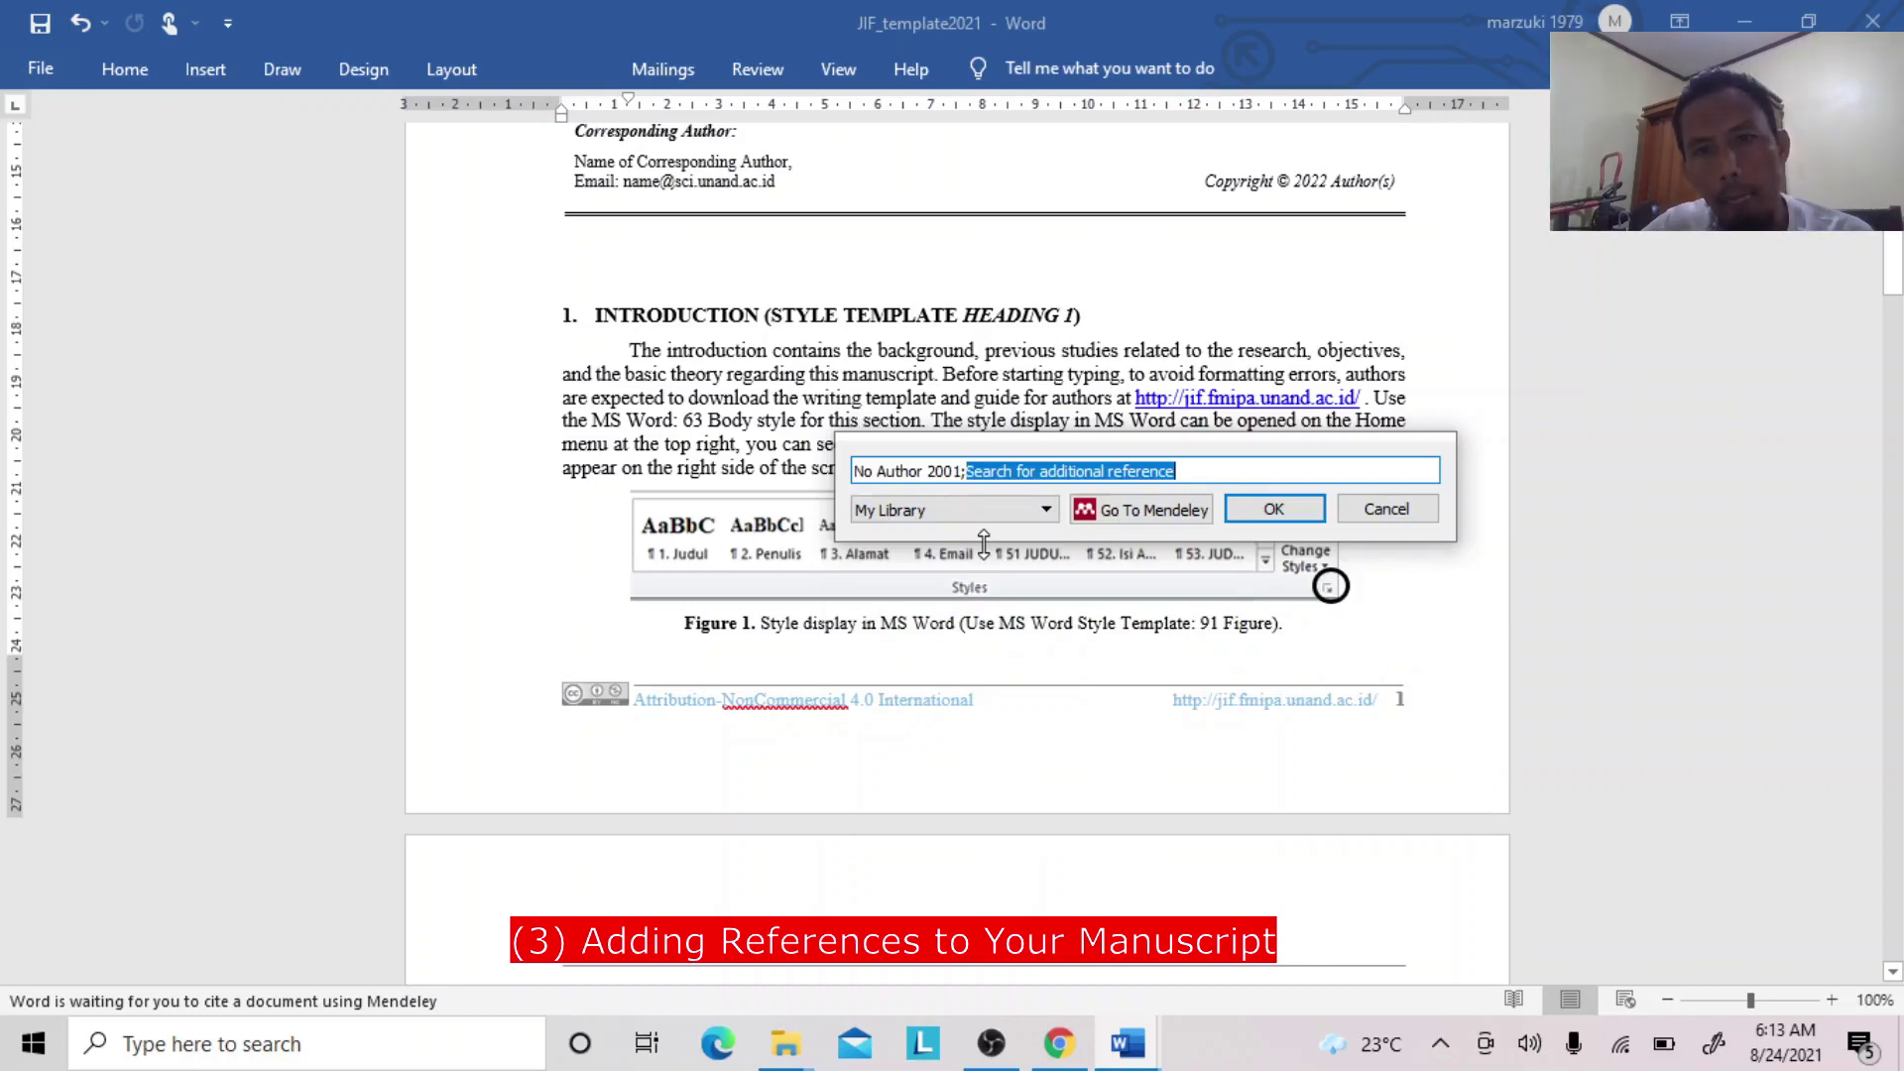
click(1262, 512)
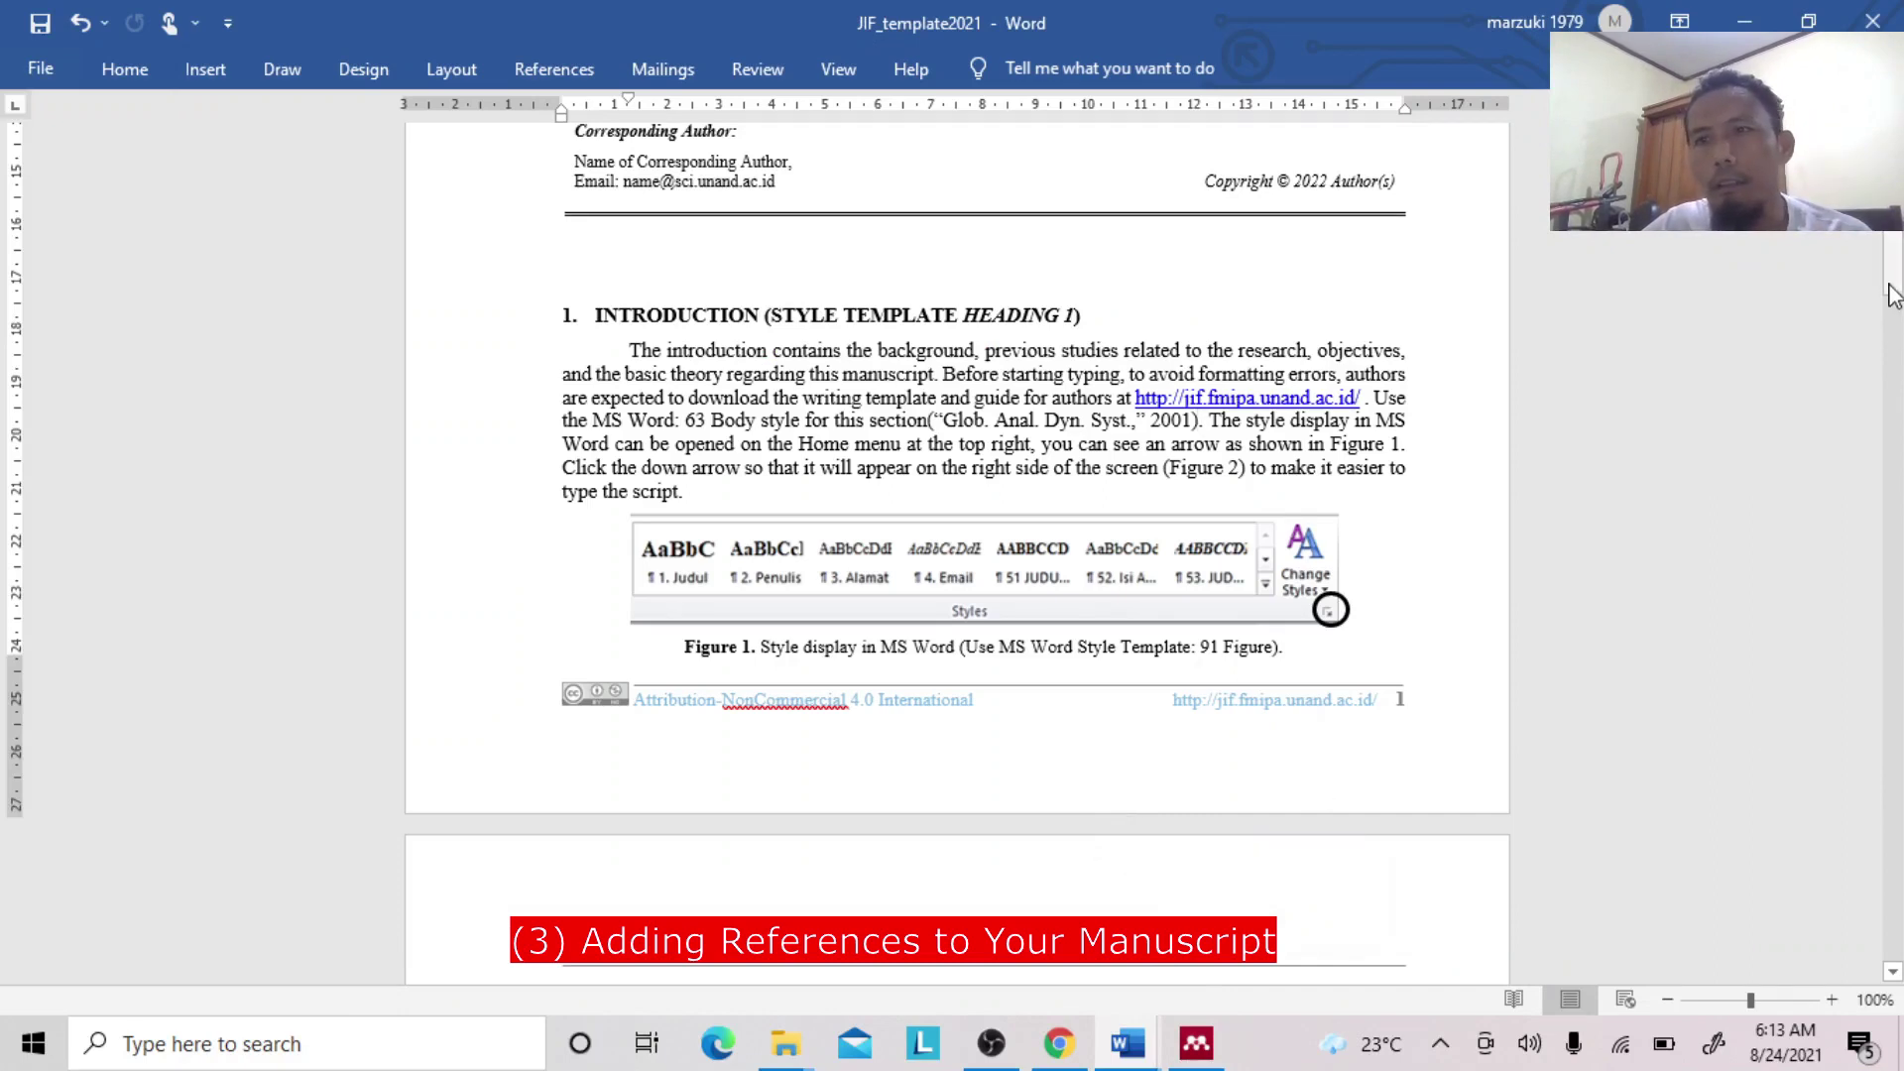
Confirm American Psychological Association 7th edition is the Mendeley citation style.
drag(1894, 295, 1894, 270)
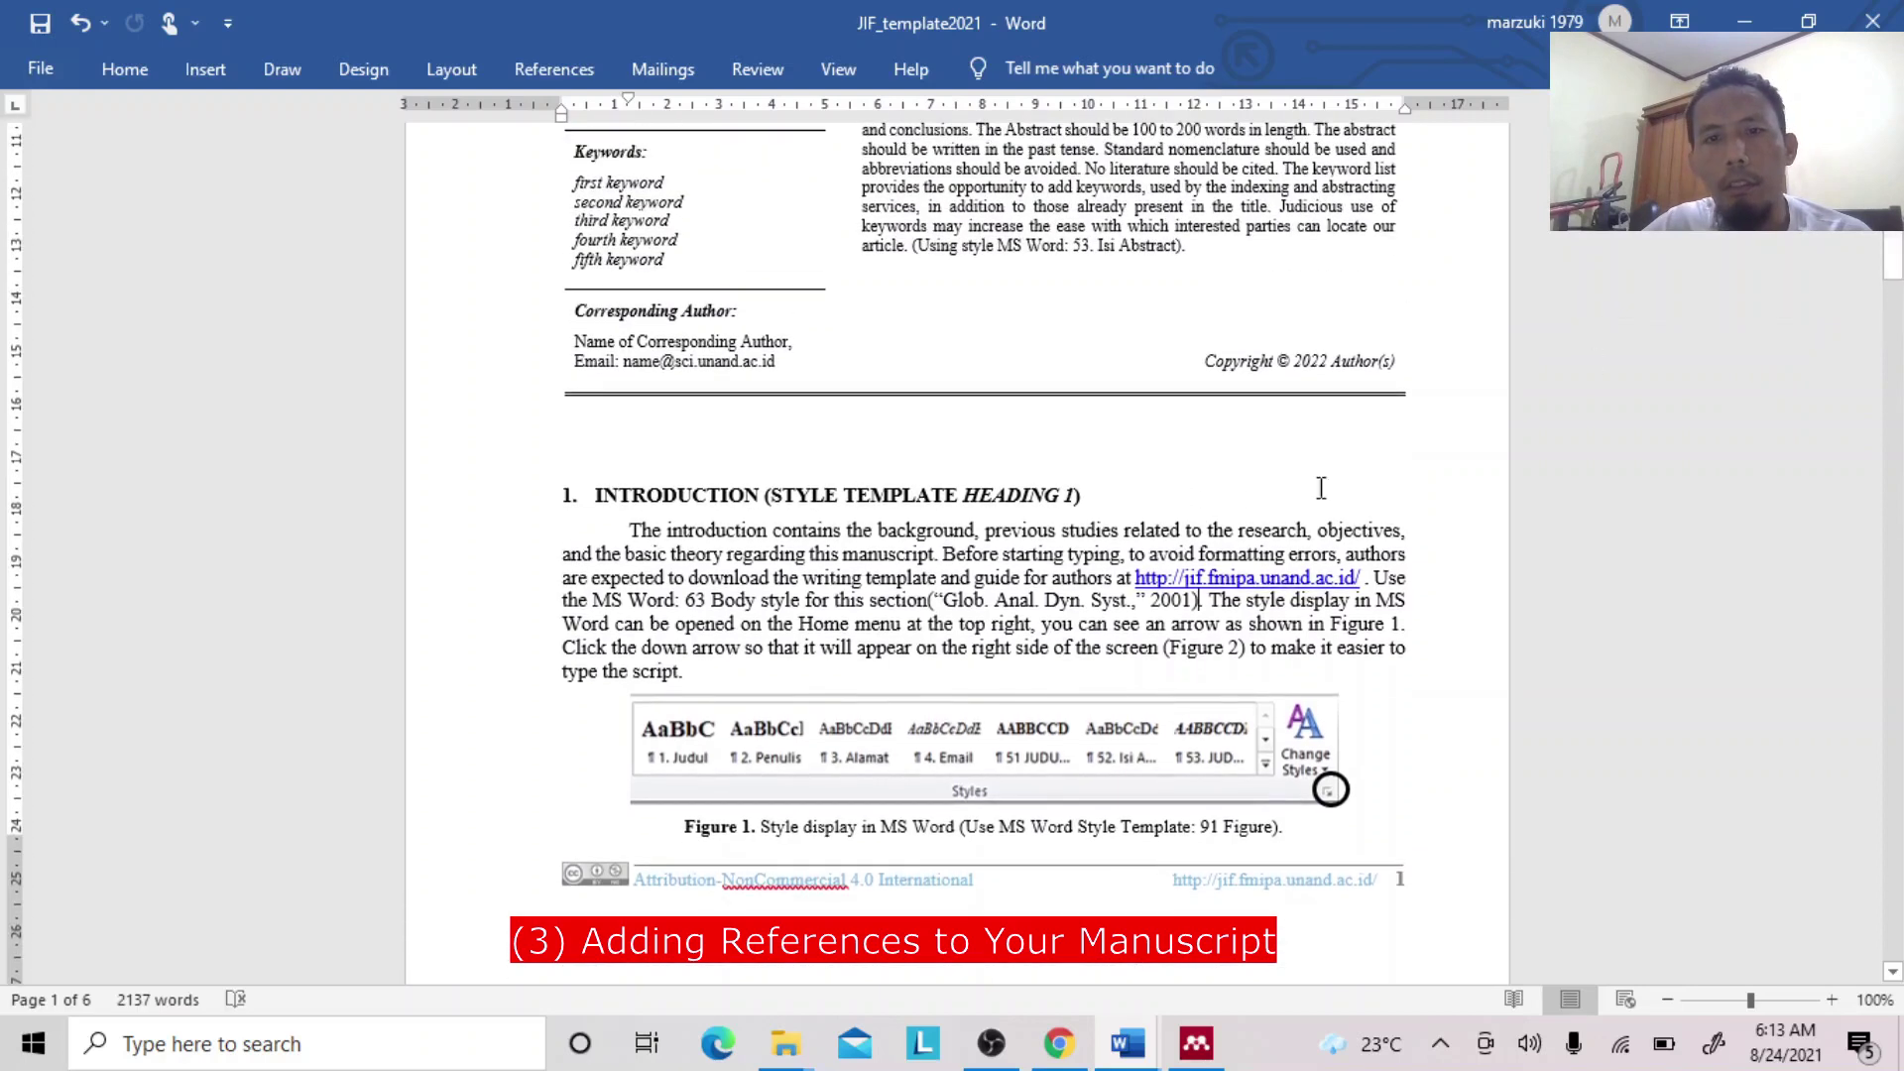
click(1008, 595)
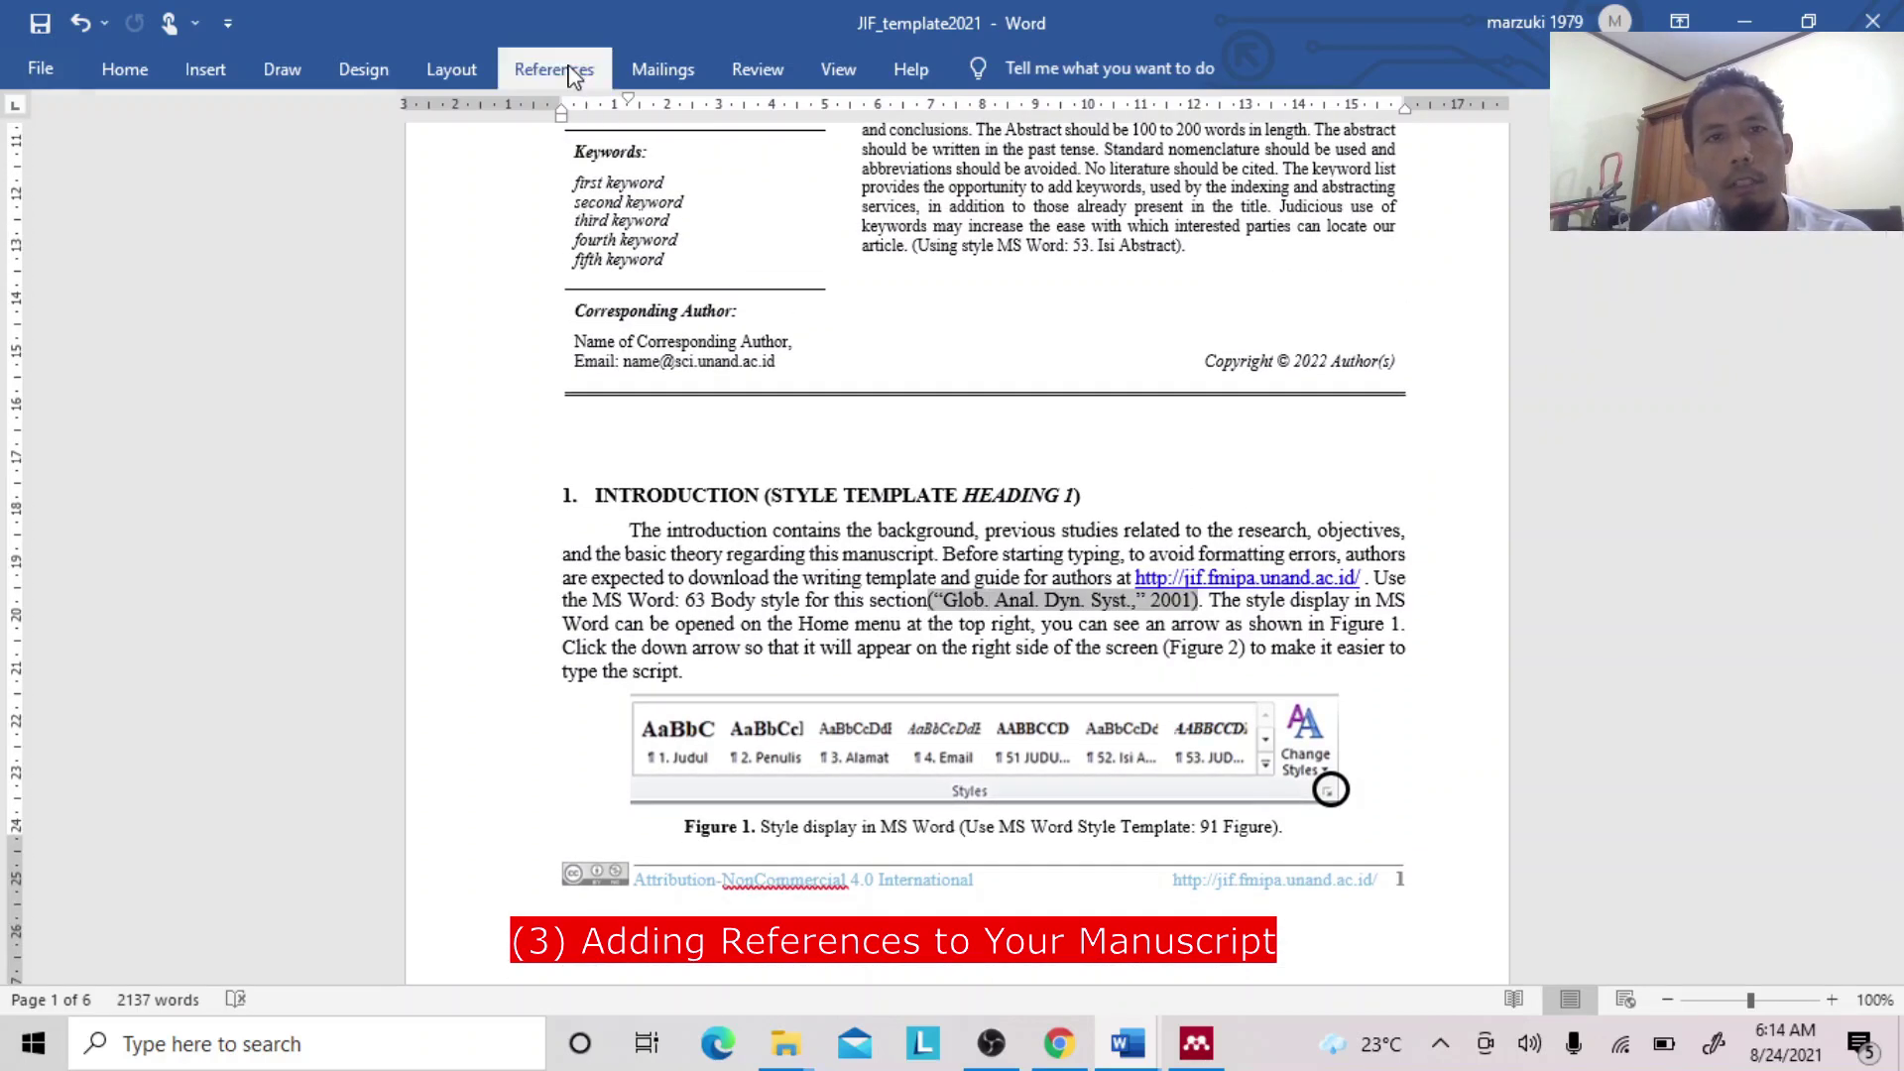
click(573, 71)
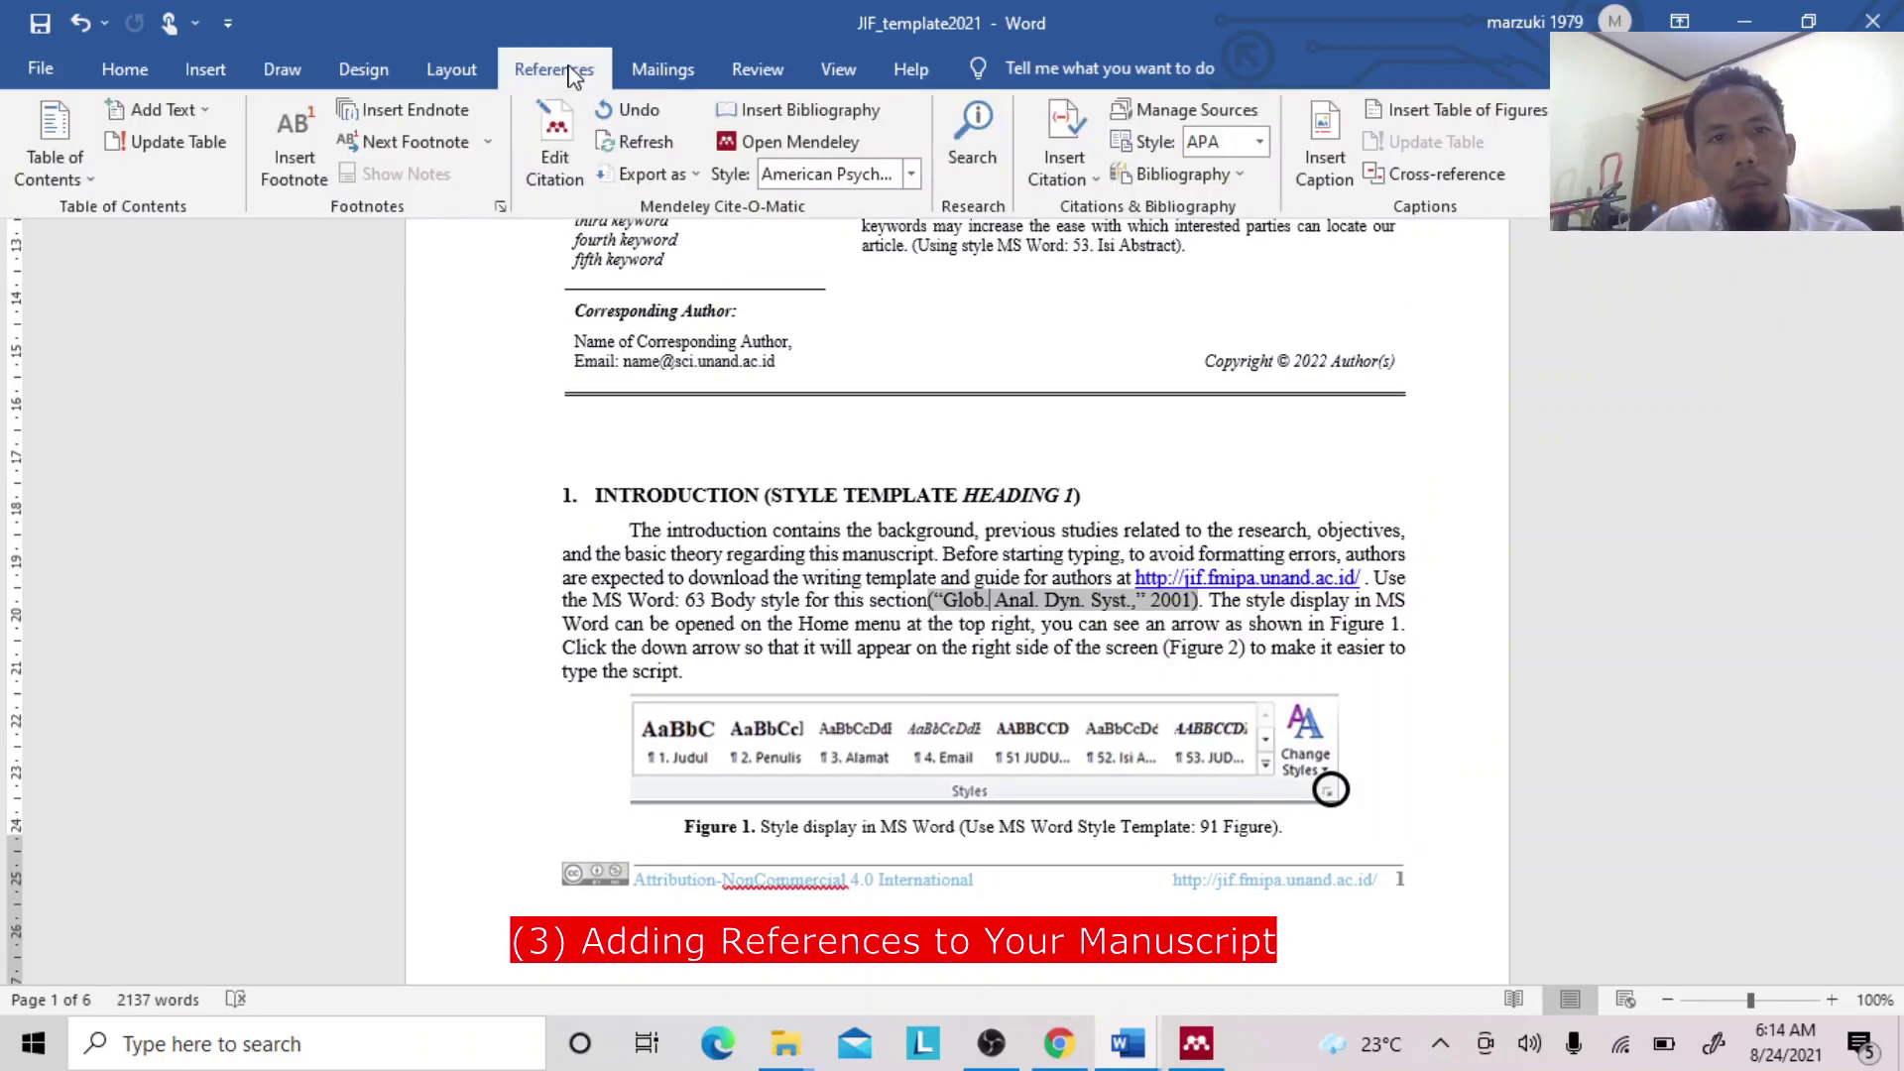
click(911, 177)
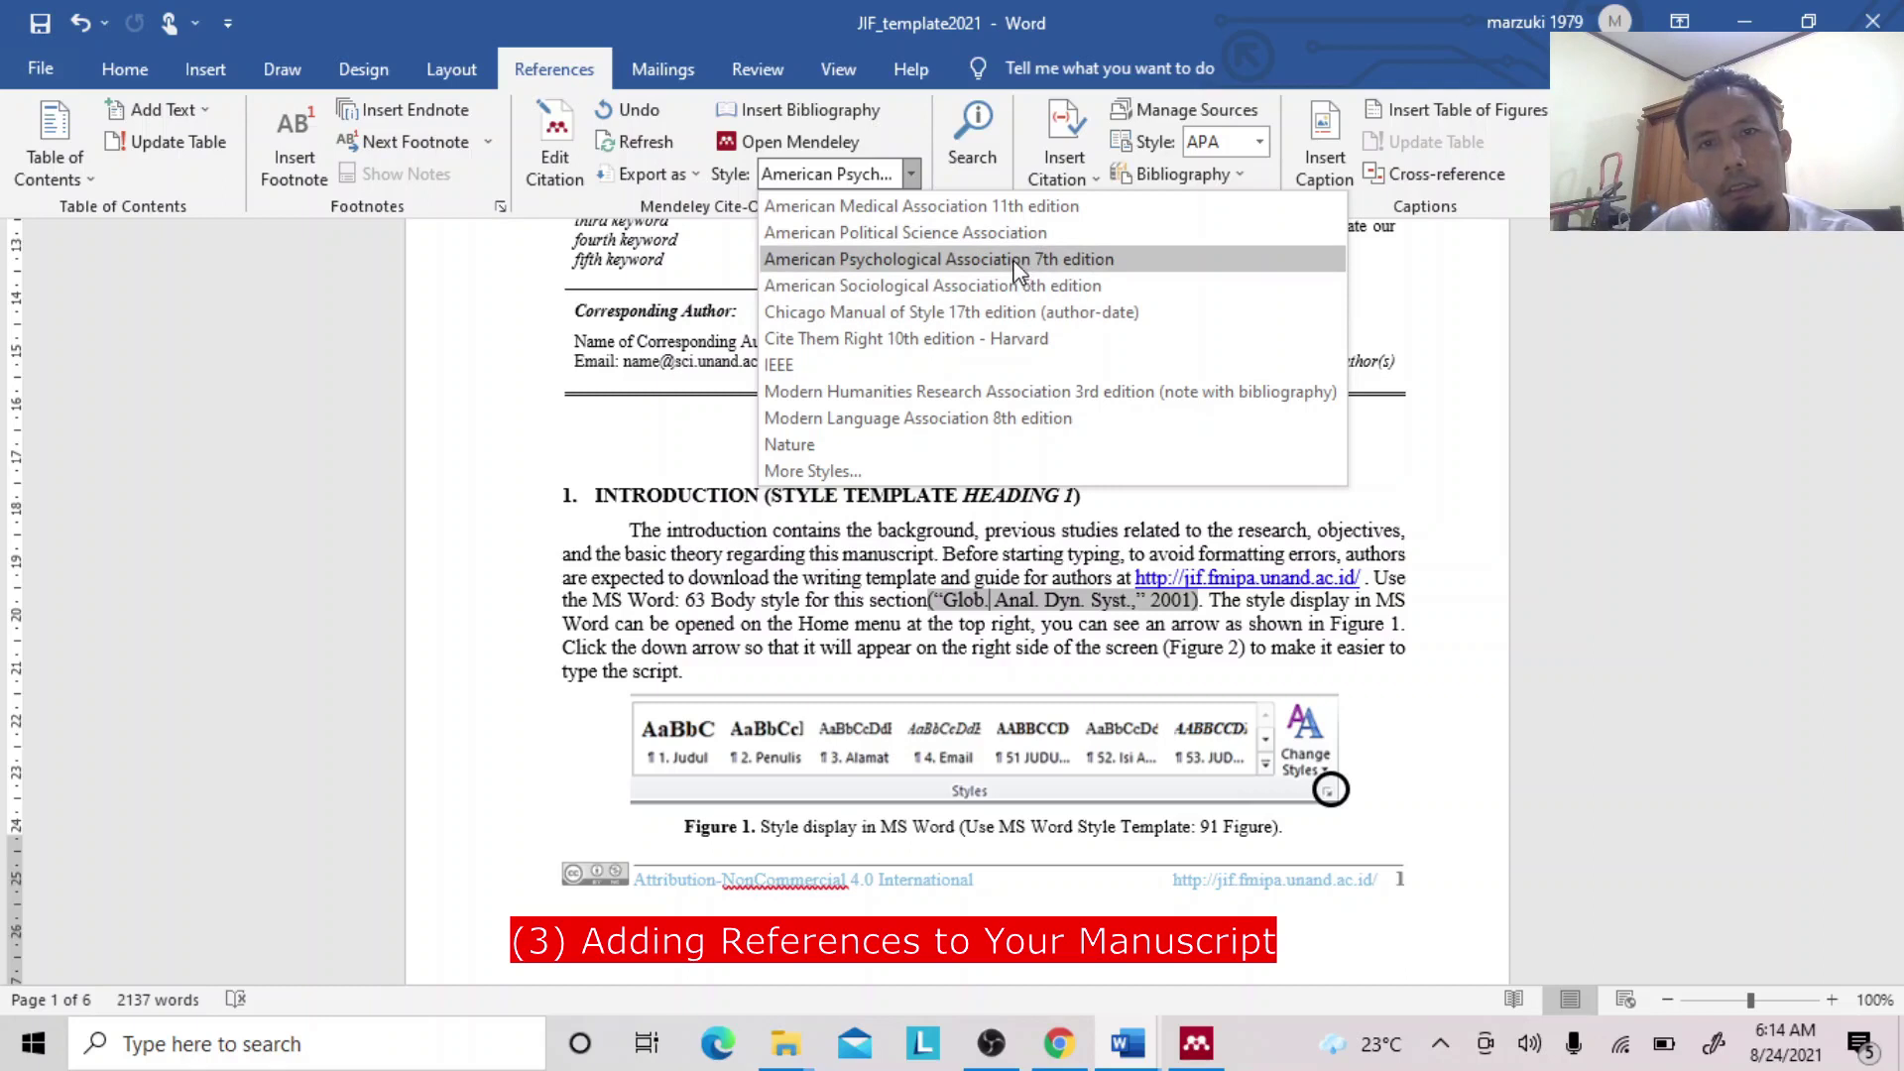
click(1012, 257)
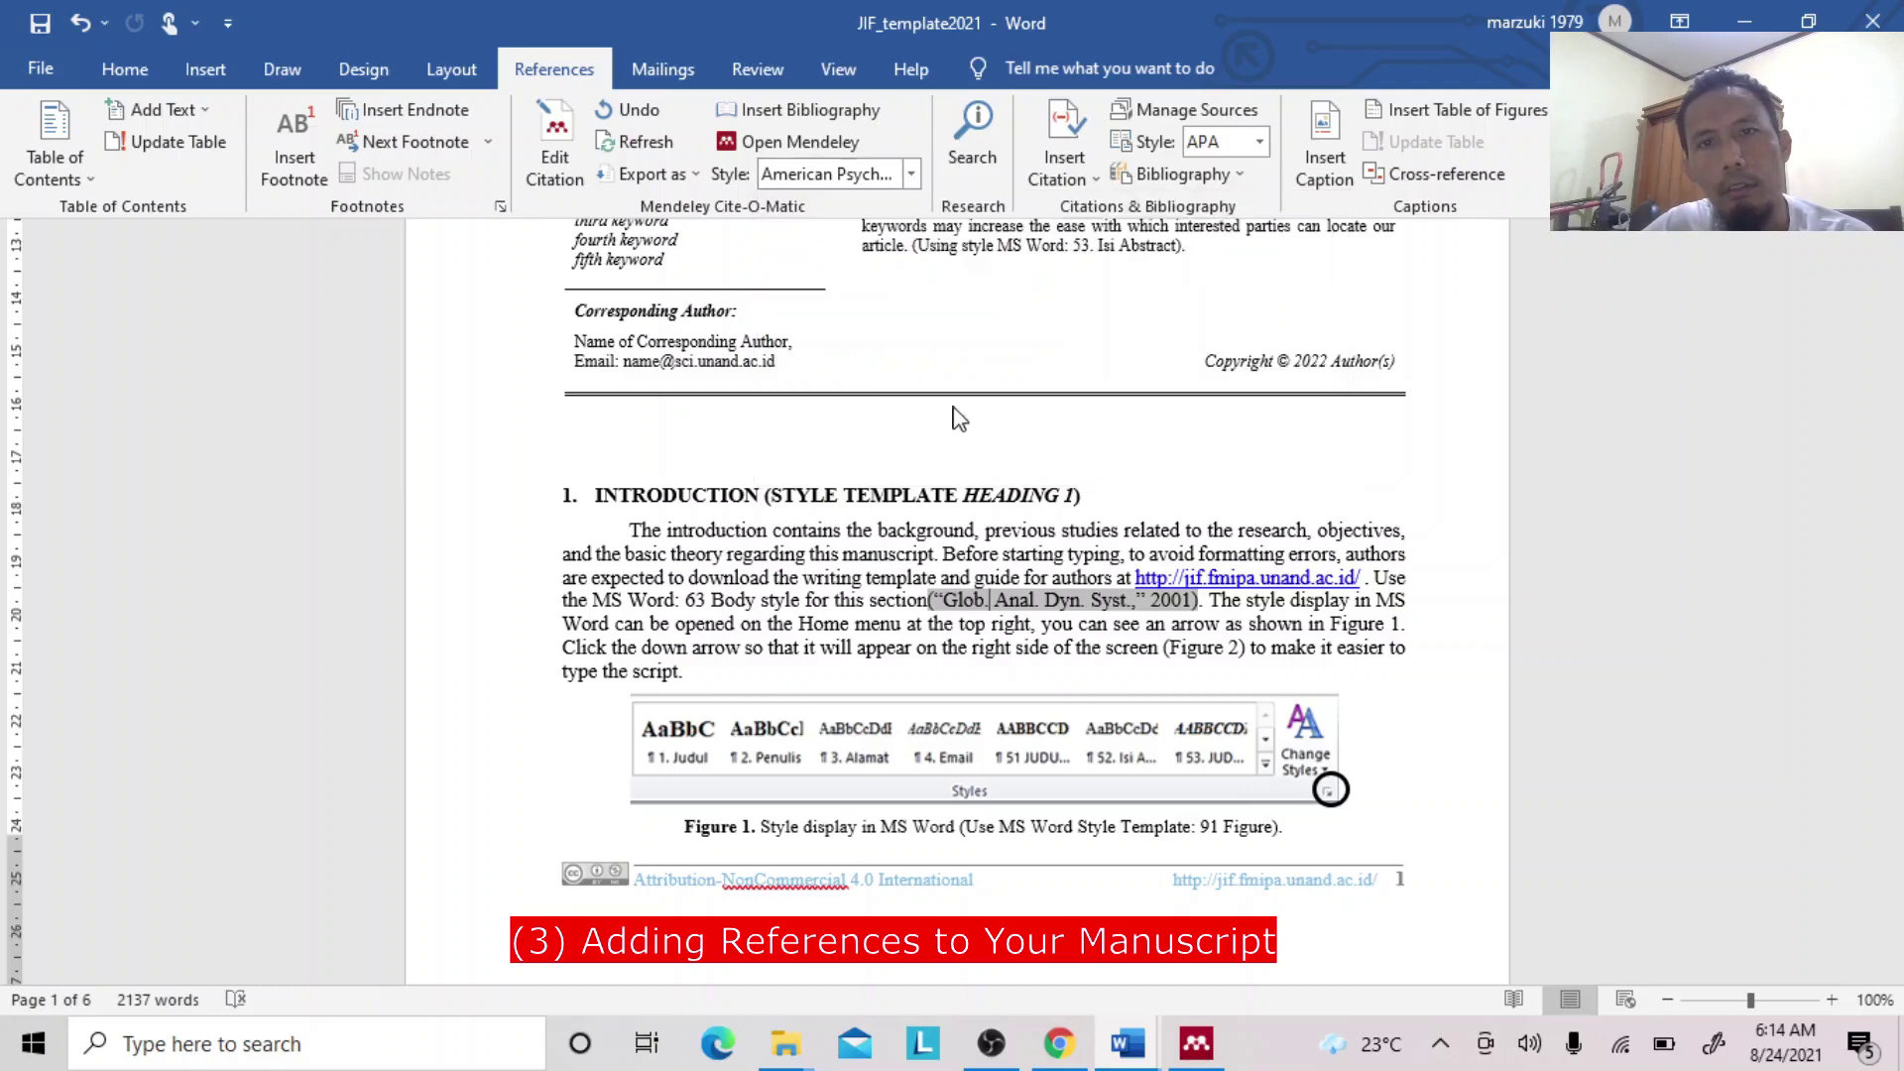
Delete the Global Analysis citation from the Introduction paragraph.
click(983, 612)
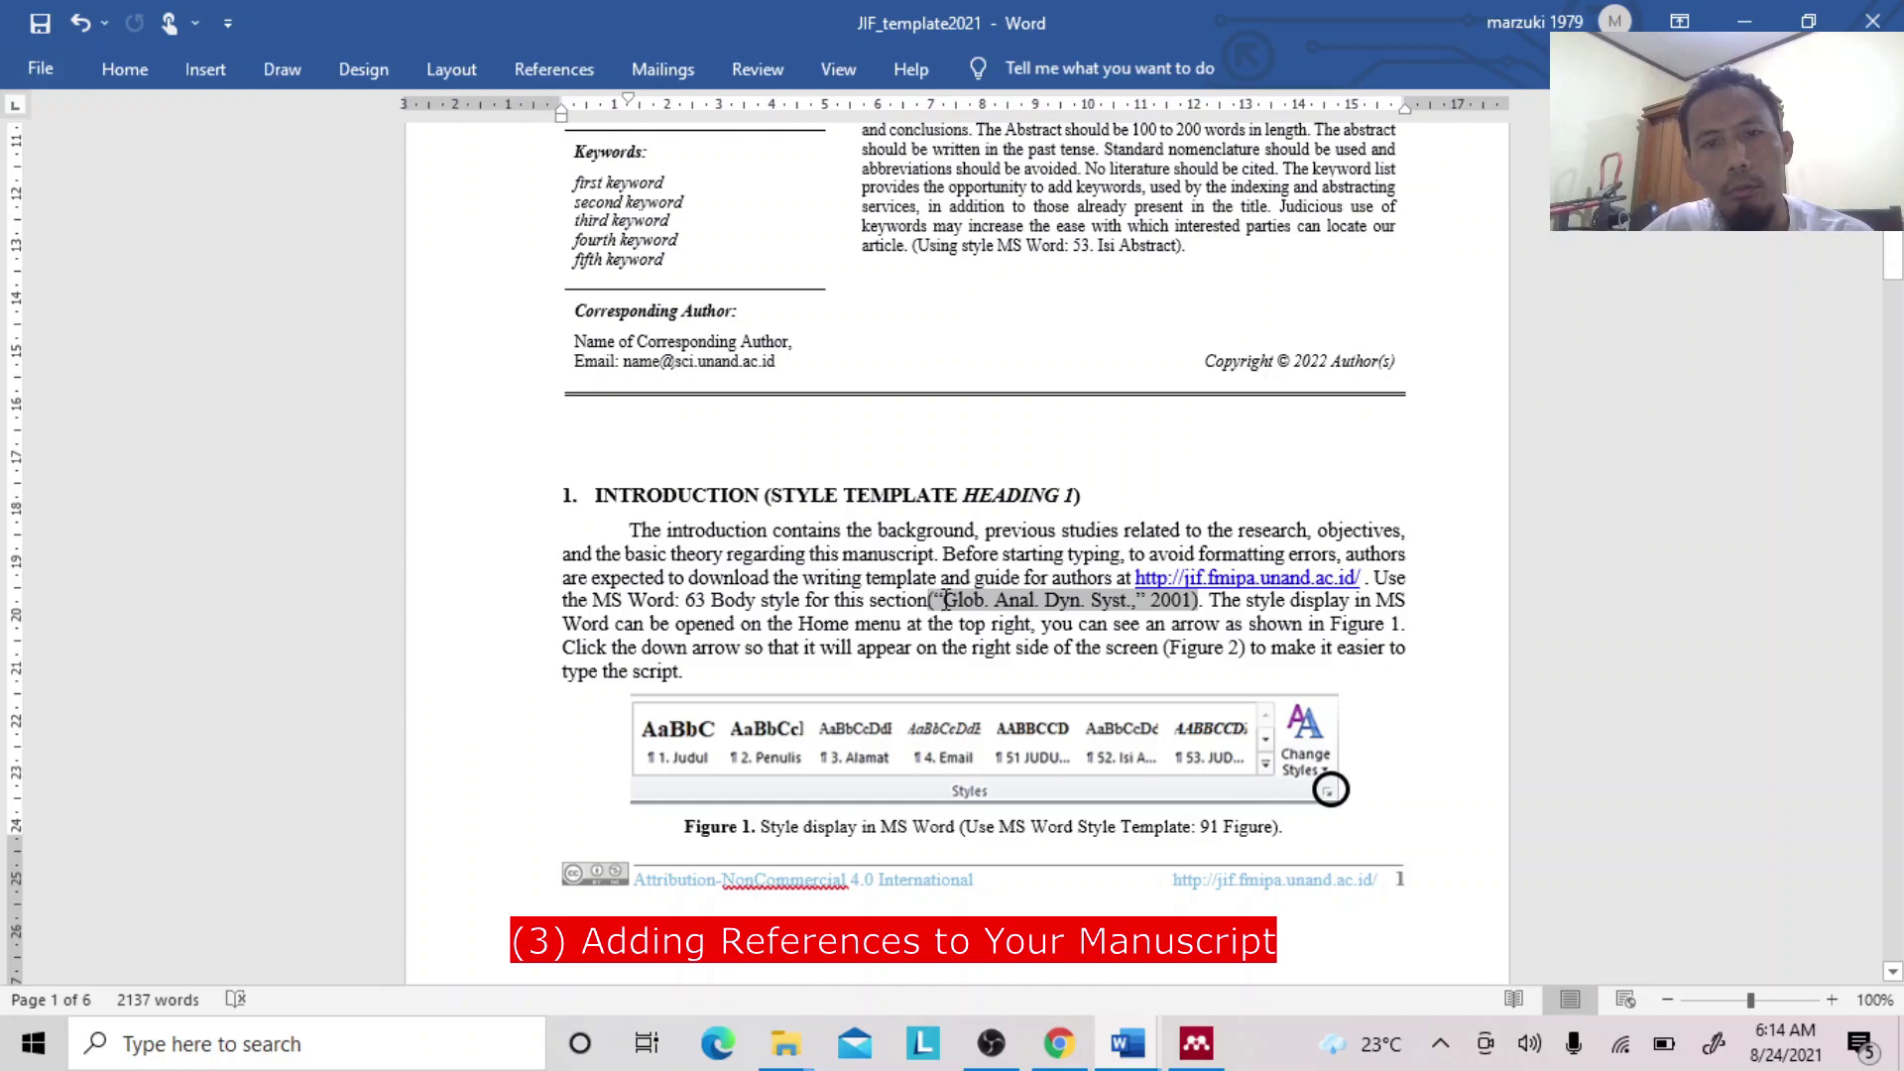
click(945, 599)
key(Delete)
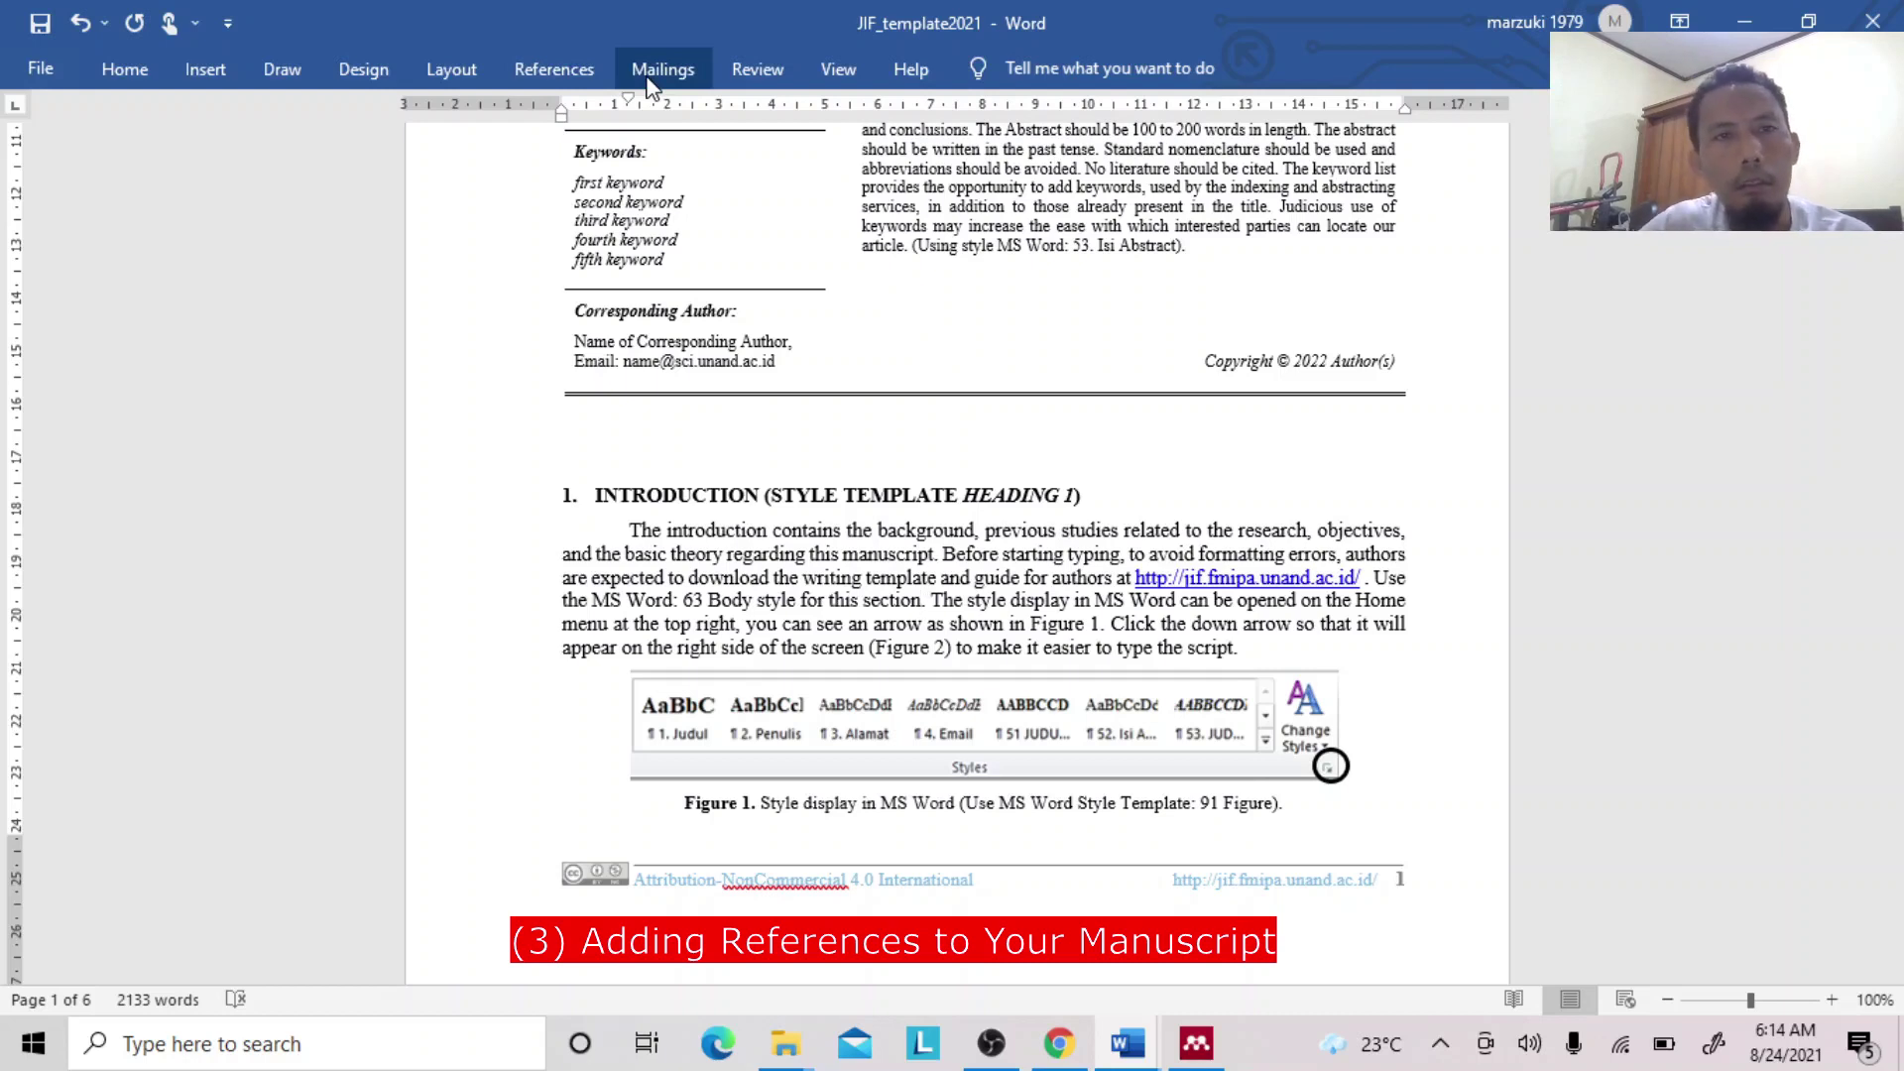
Keep American Psychological Association 7th edition as the Mendeley citation style.
click(553, 70)
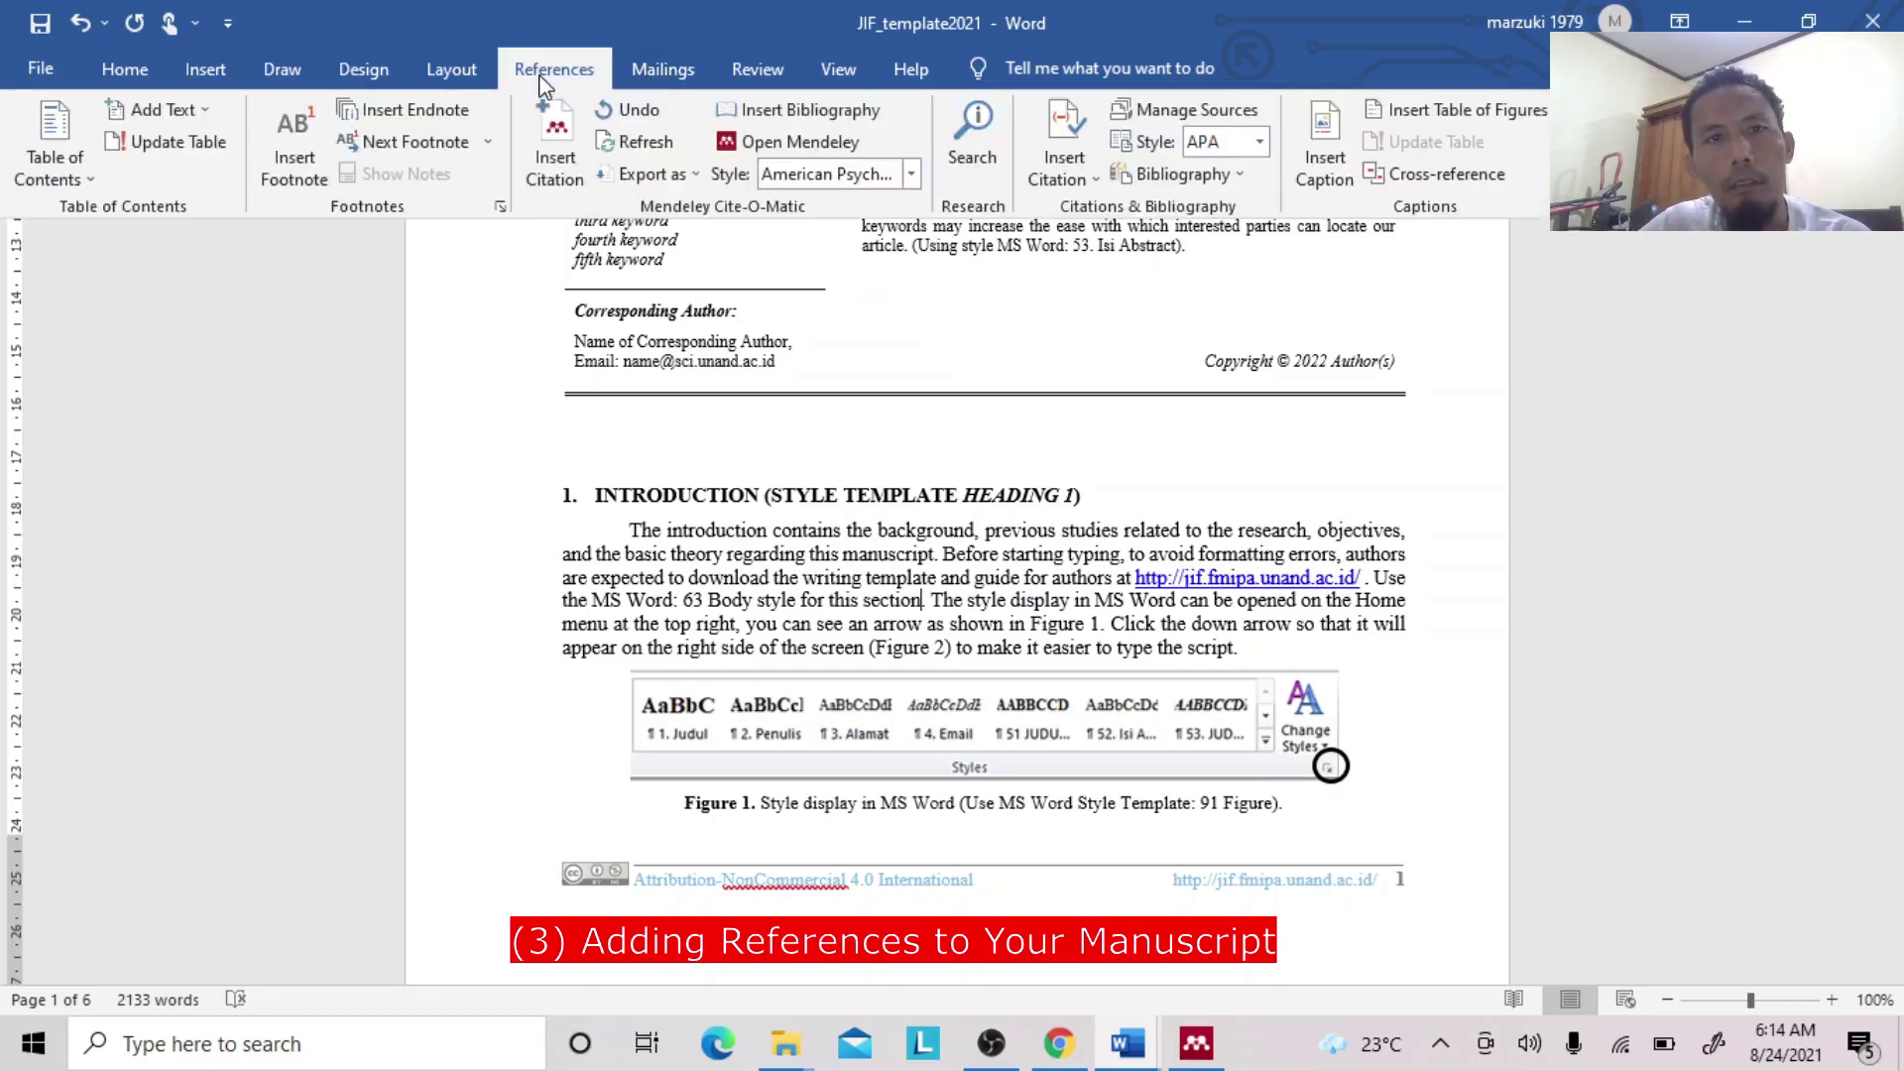
click(838, 174)
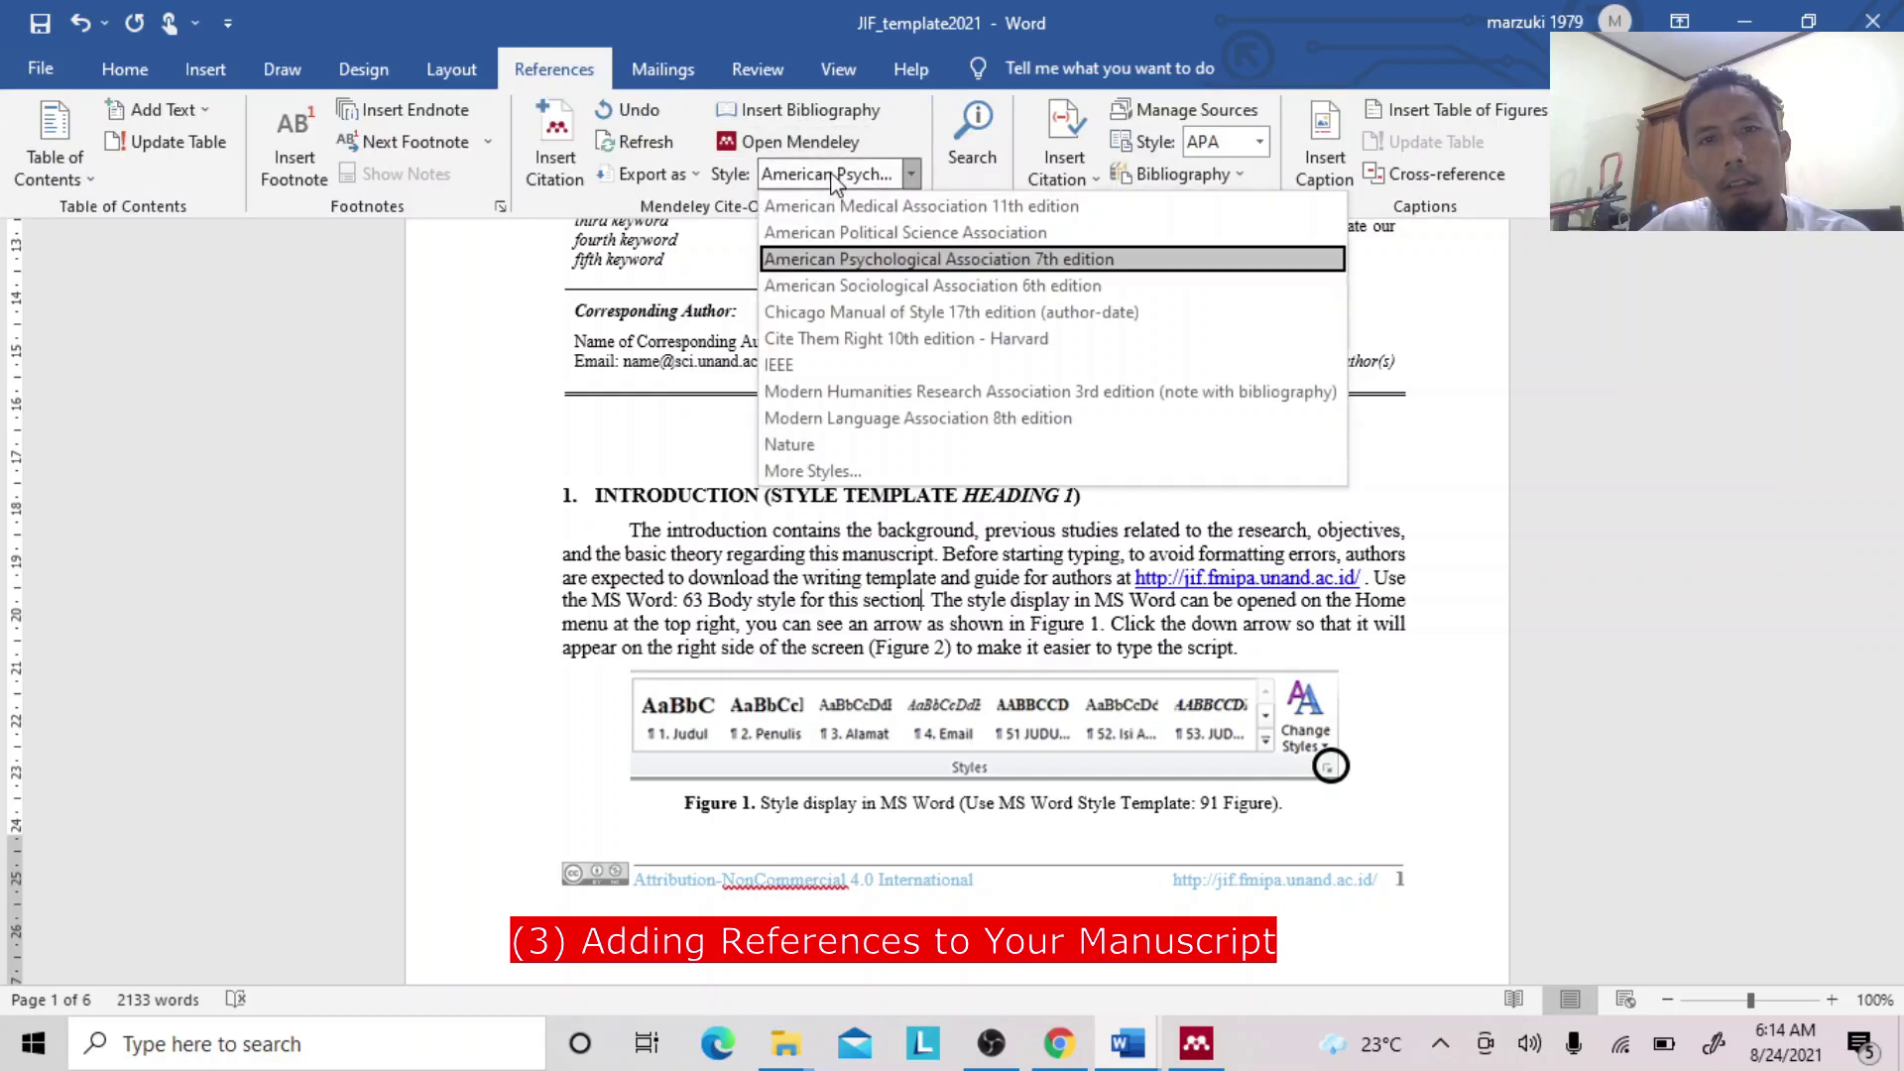
click(855, 260)
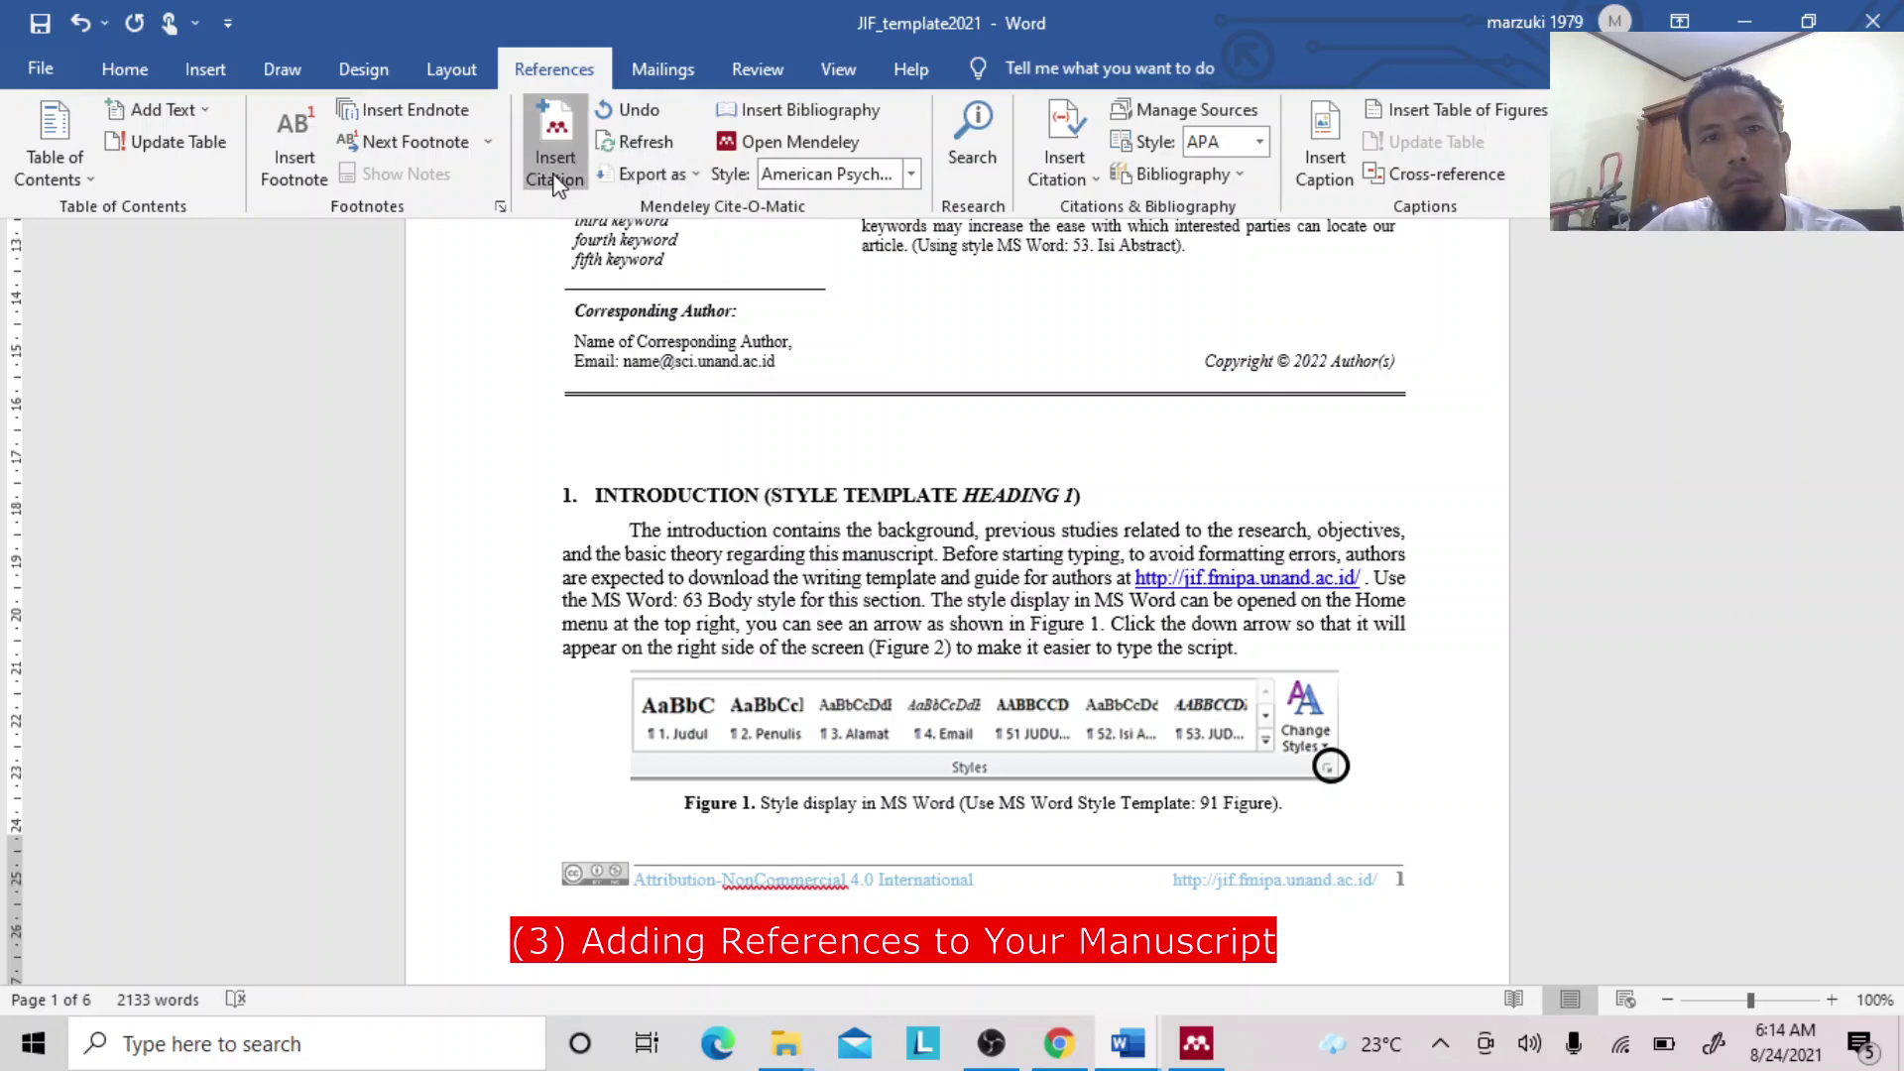
Reinsert the Global Analysis of Dynamical Systems (2001) citation, searching 'global dy'.
click(554, 144)
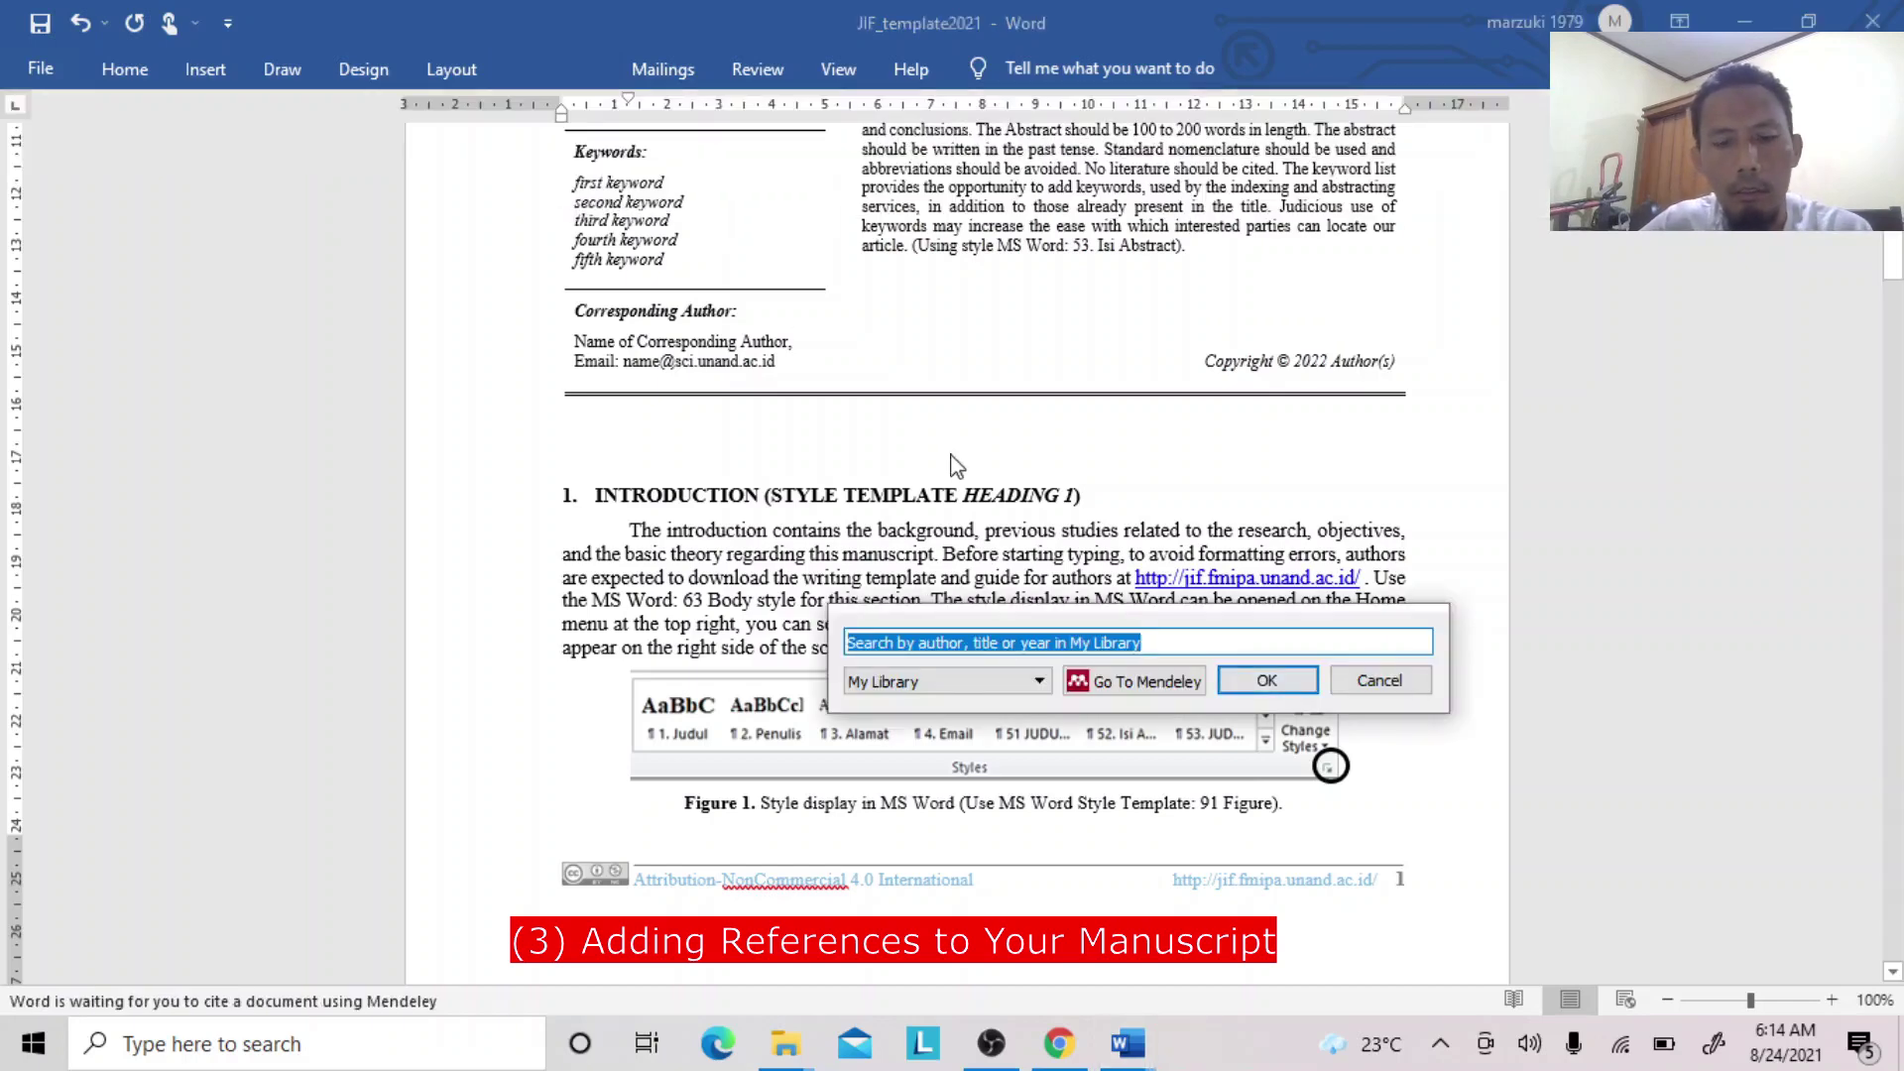
text(global )
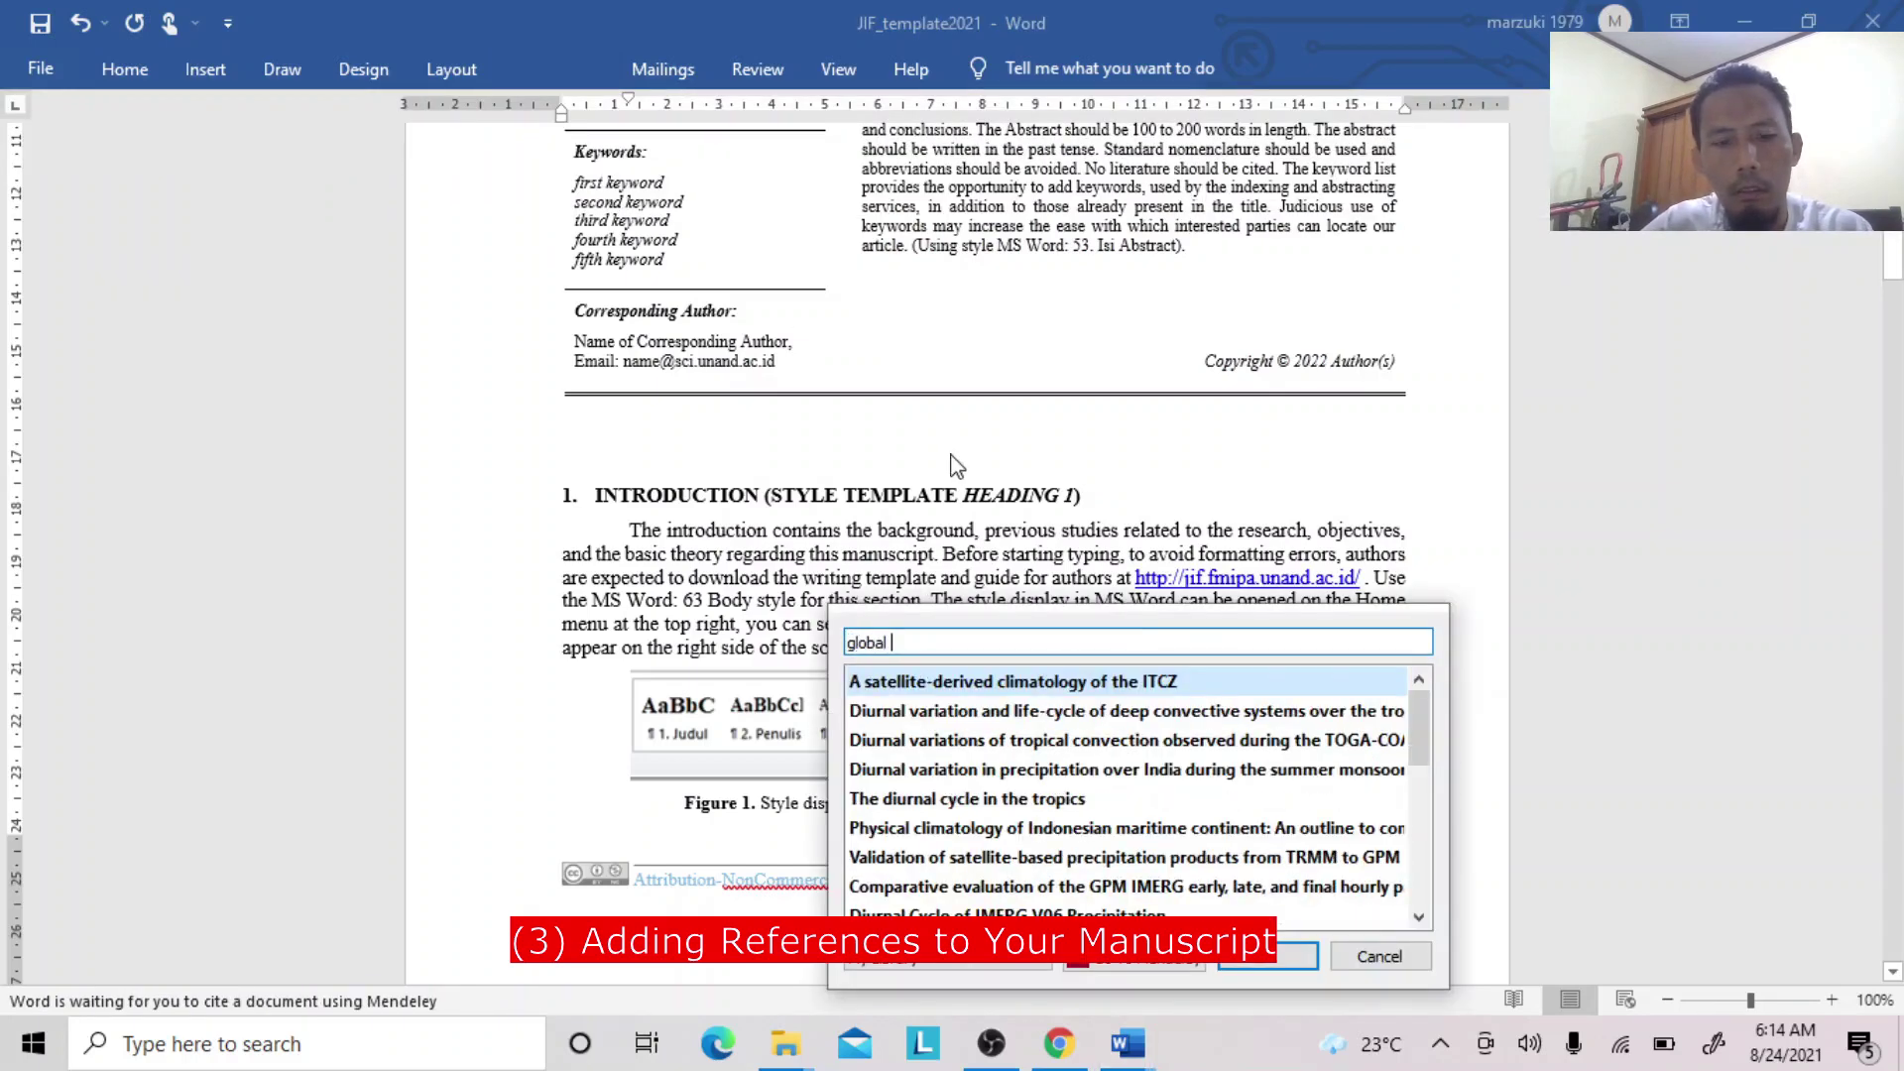
text(dyn)
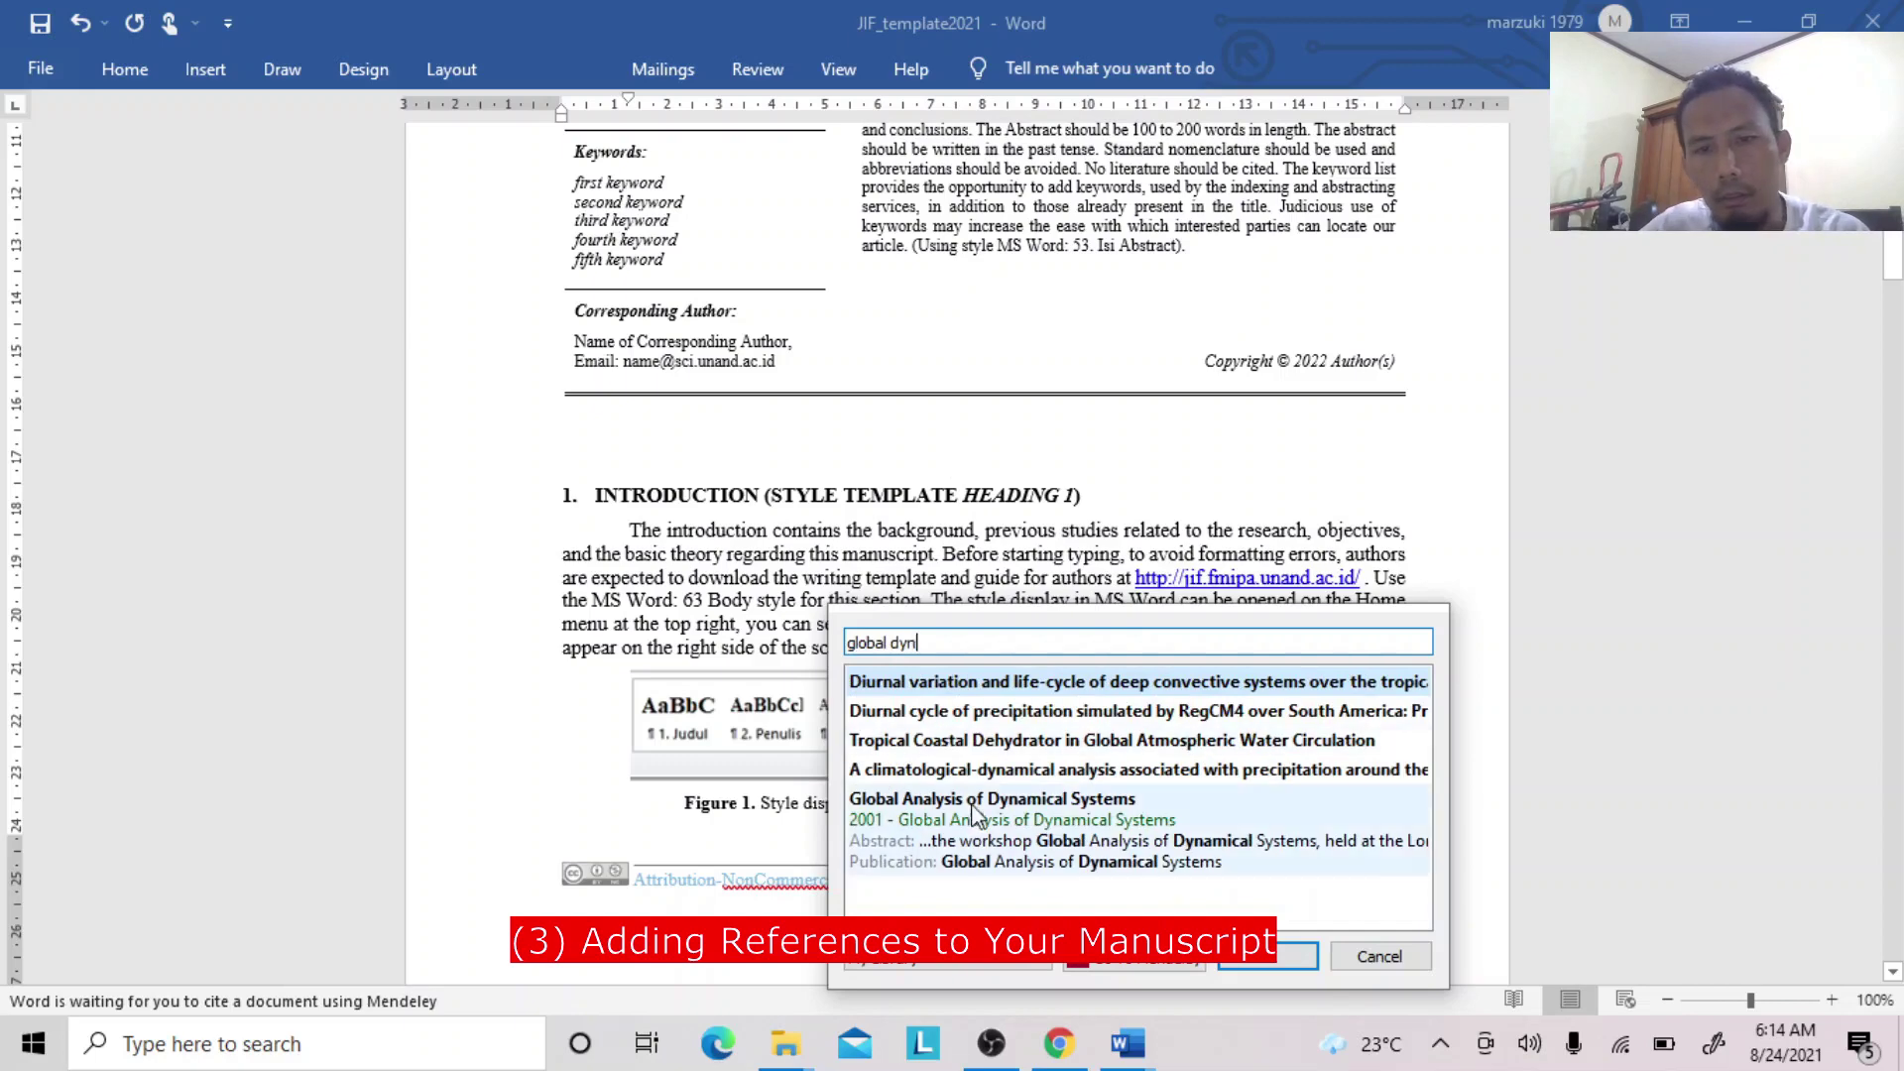
click(969, 838)
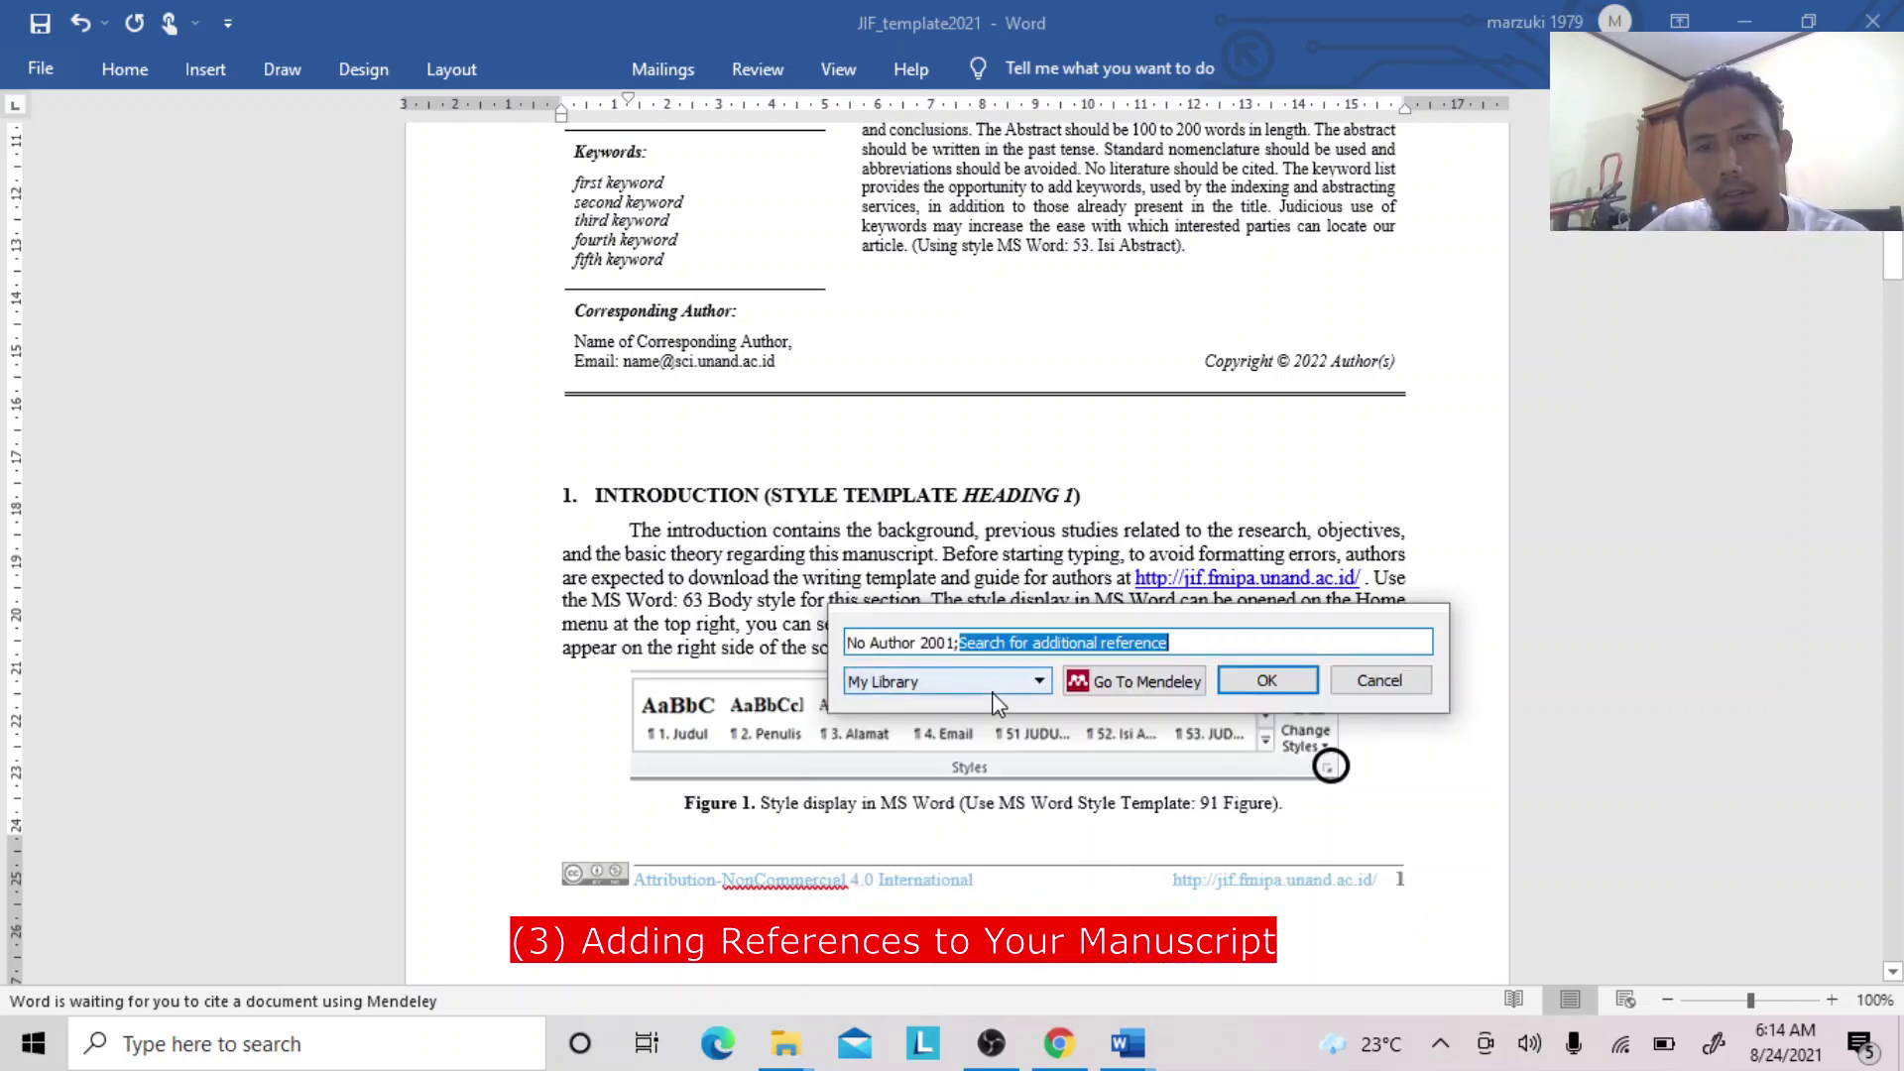
click(1269, 682)
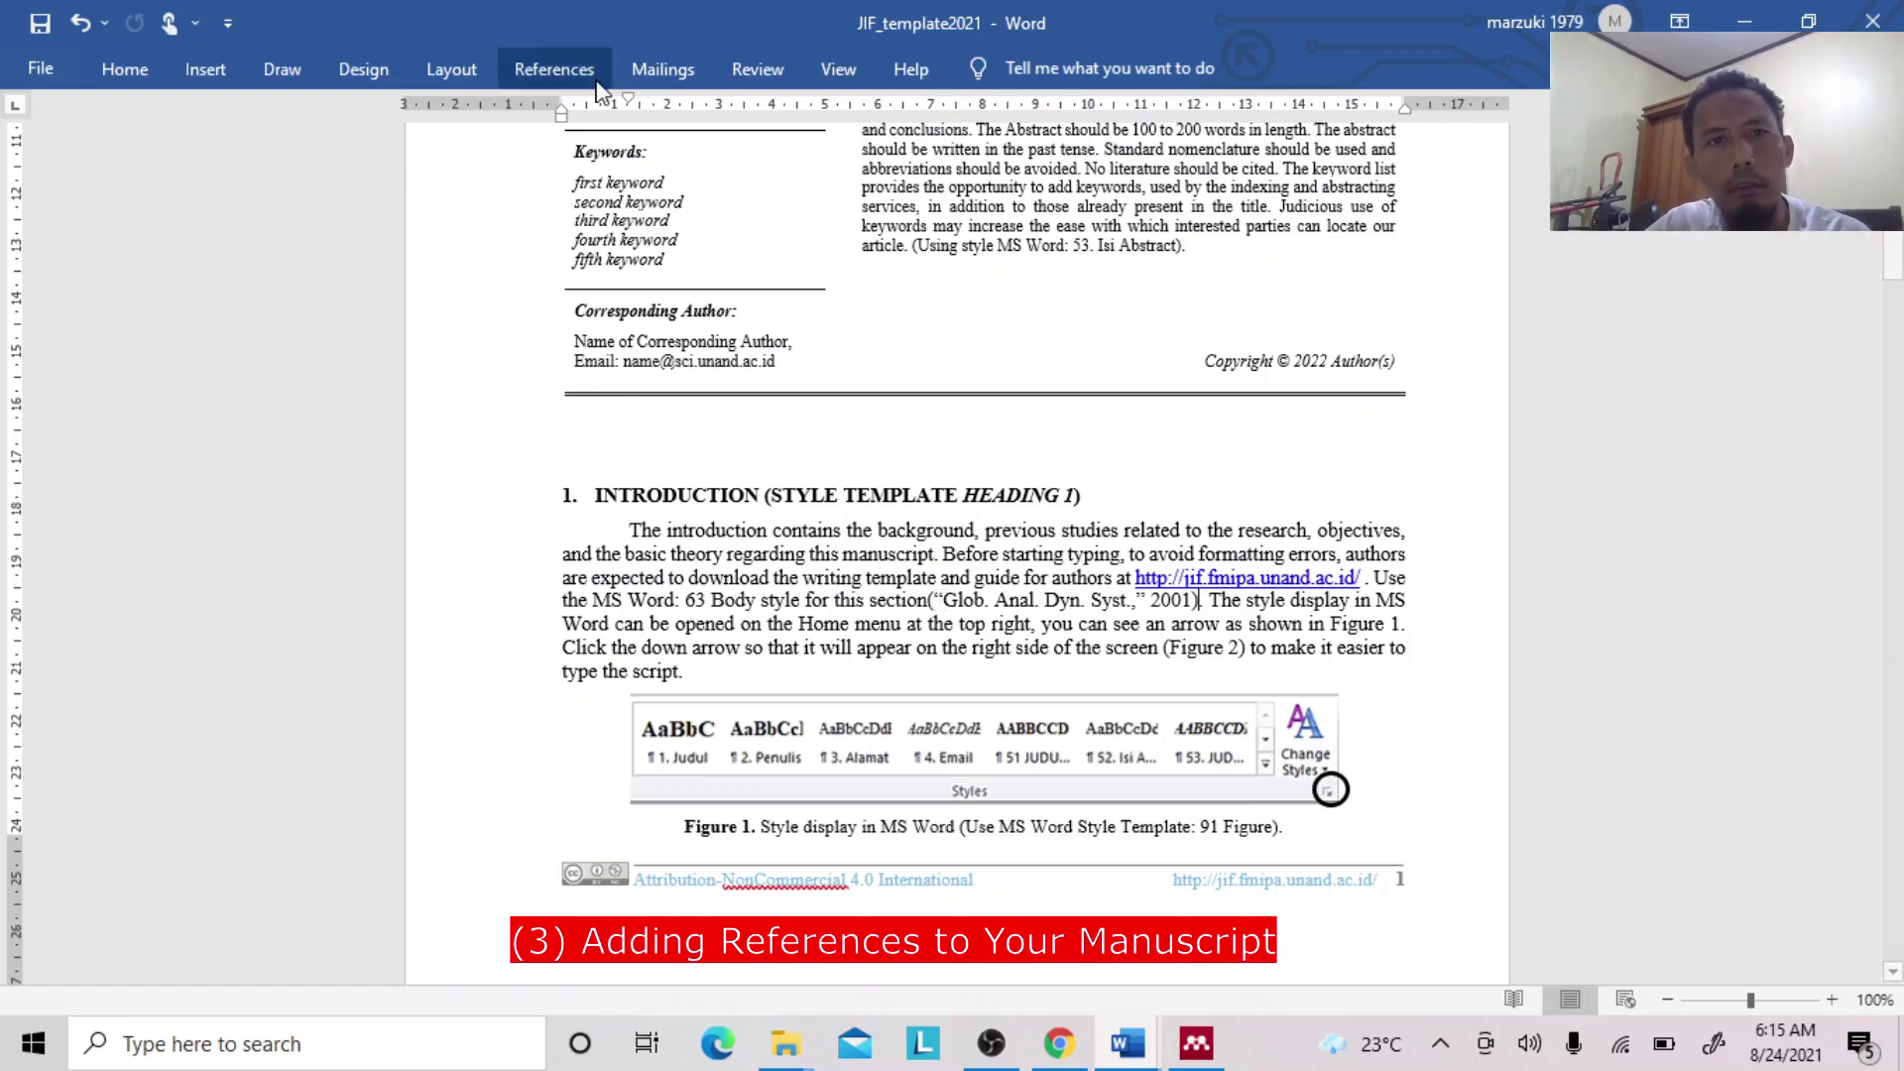
Review Mendeley's Citation Styles settings and confirm APA 7th edition is the selected installed style.
click(540, 71)
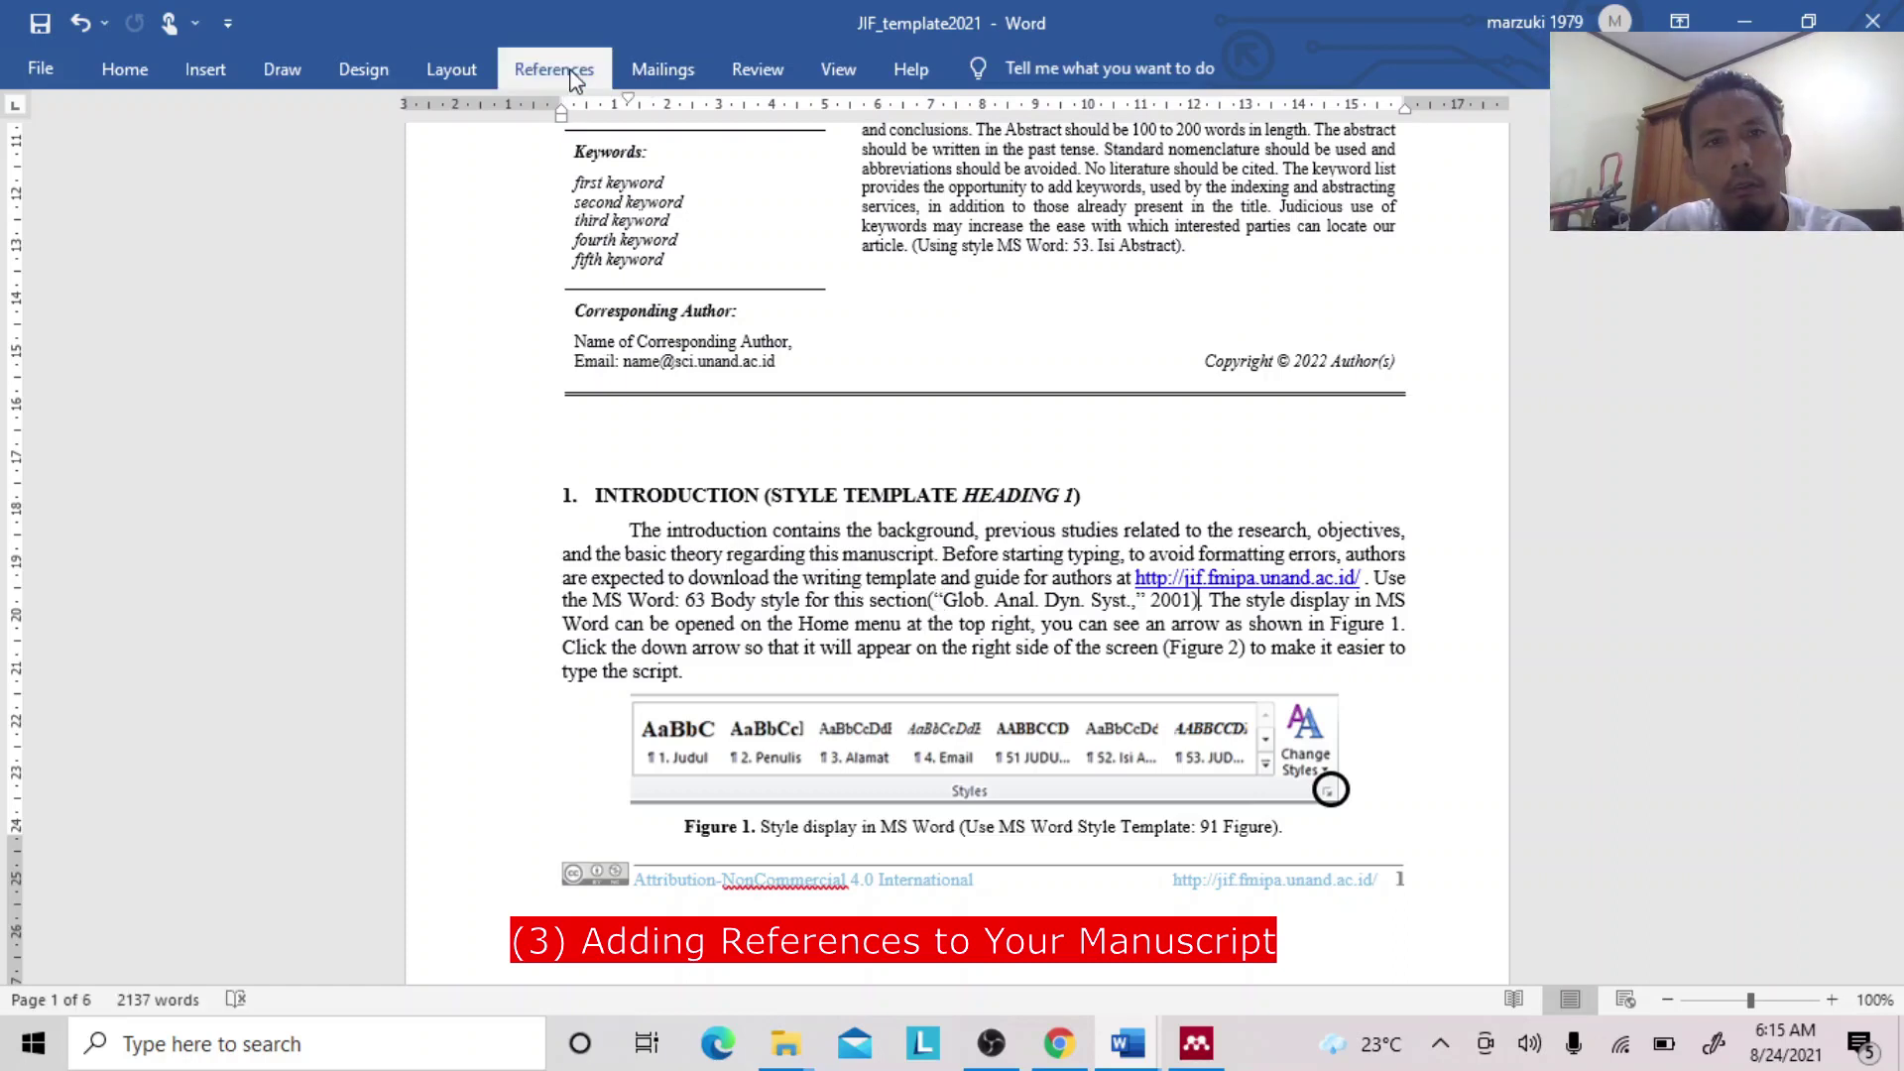
click(859, 181)
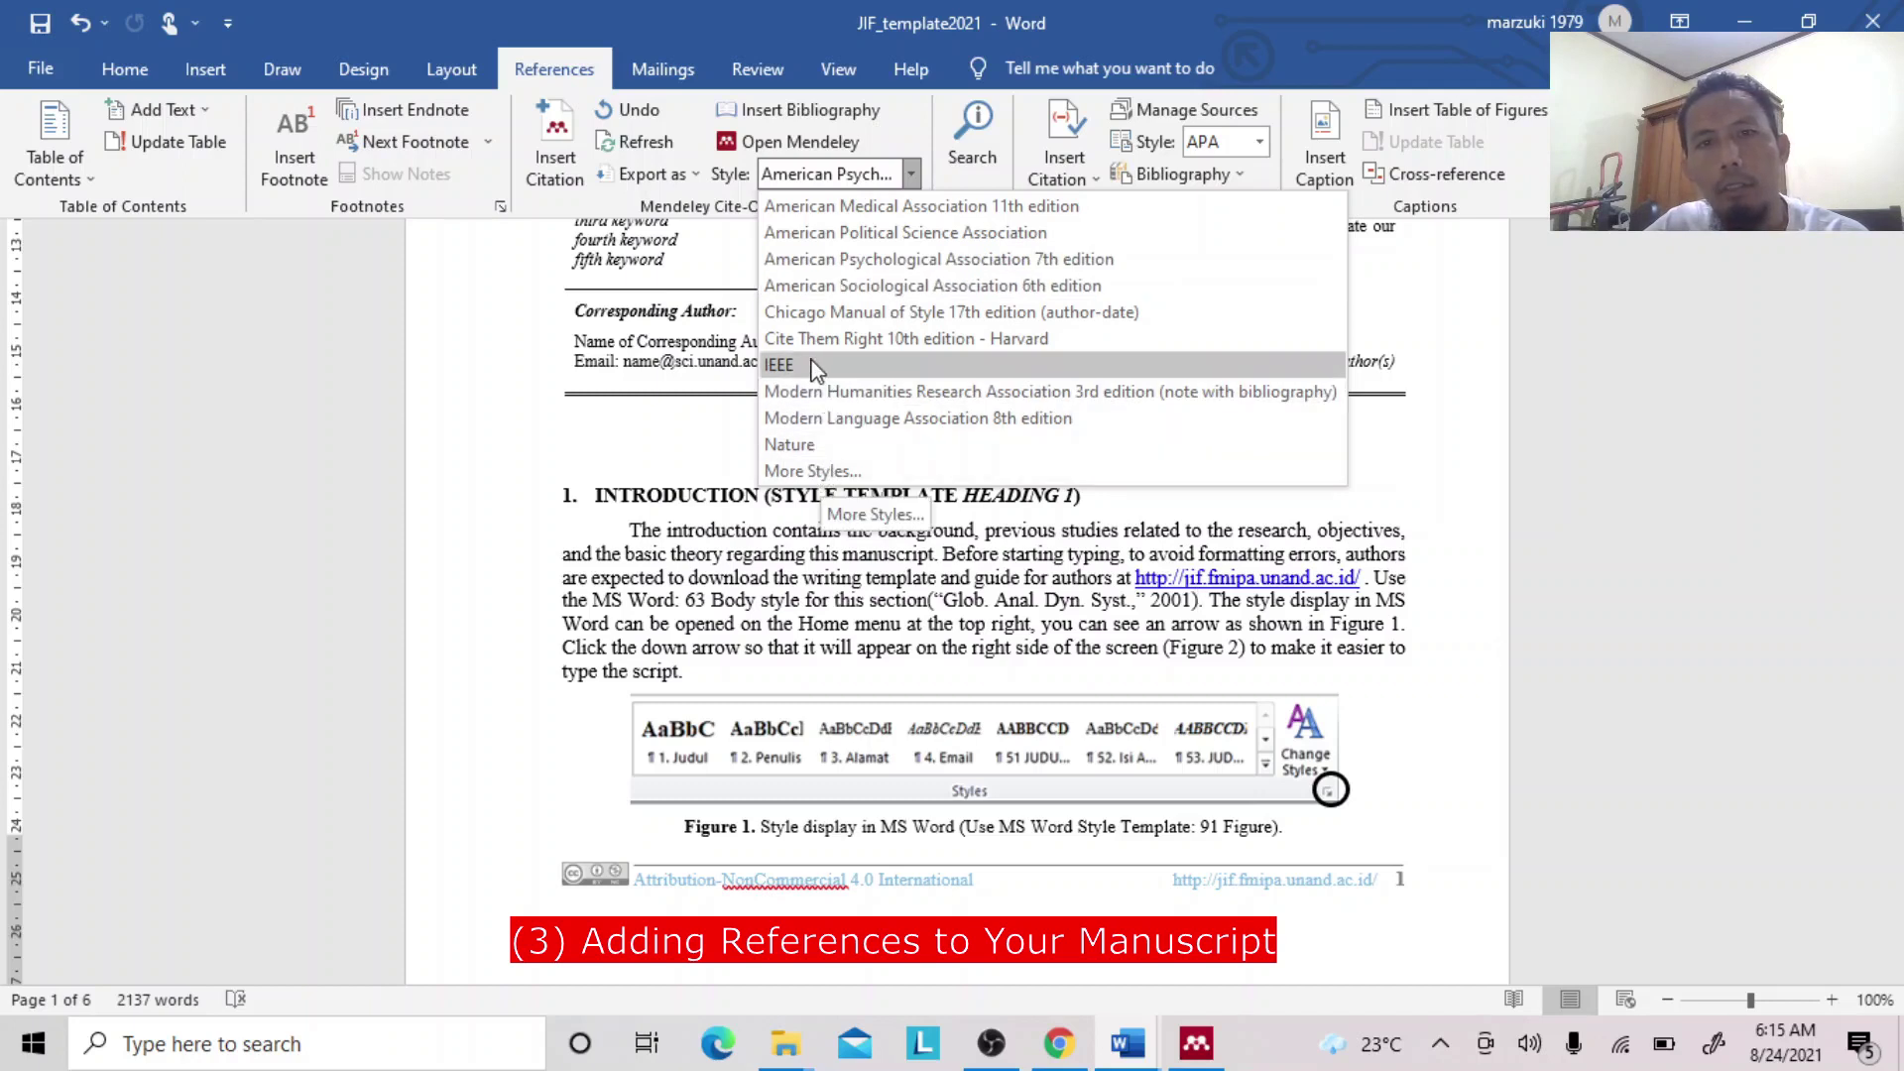
click(806, 473)
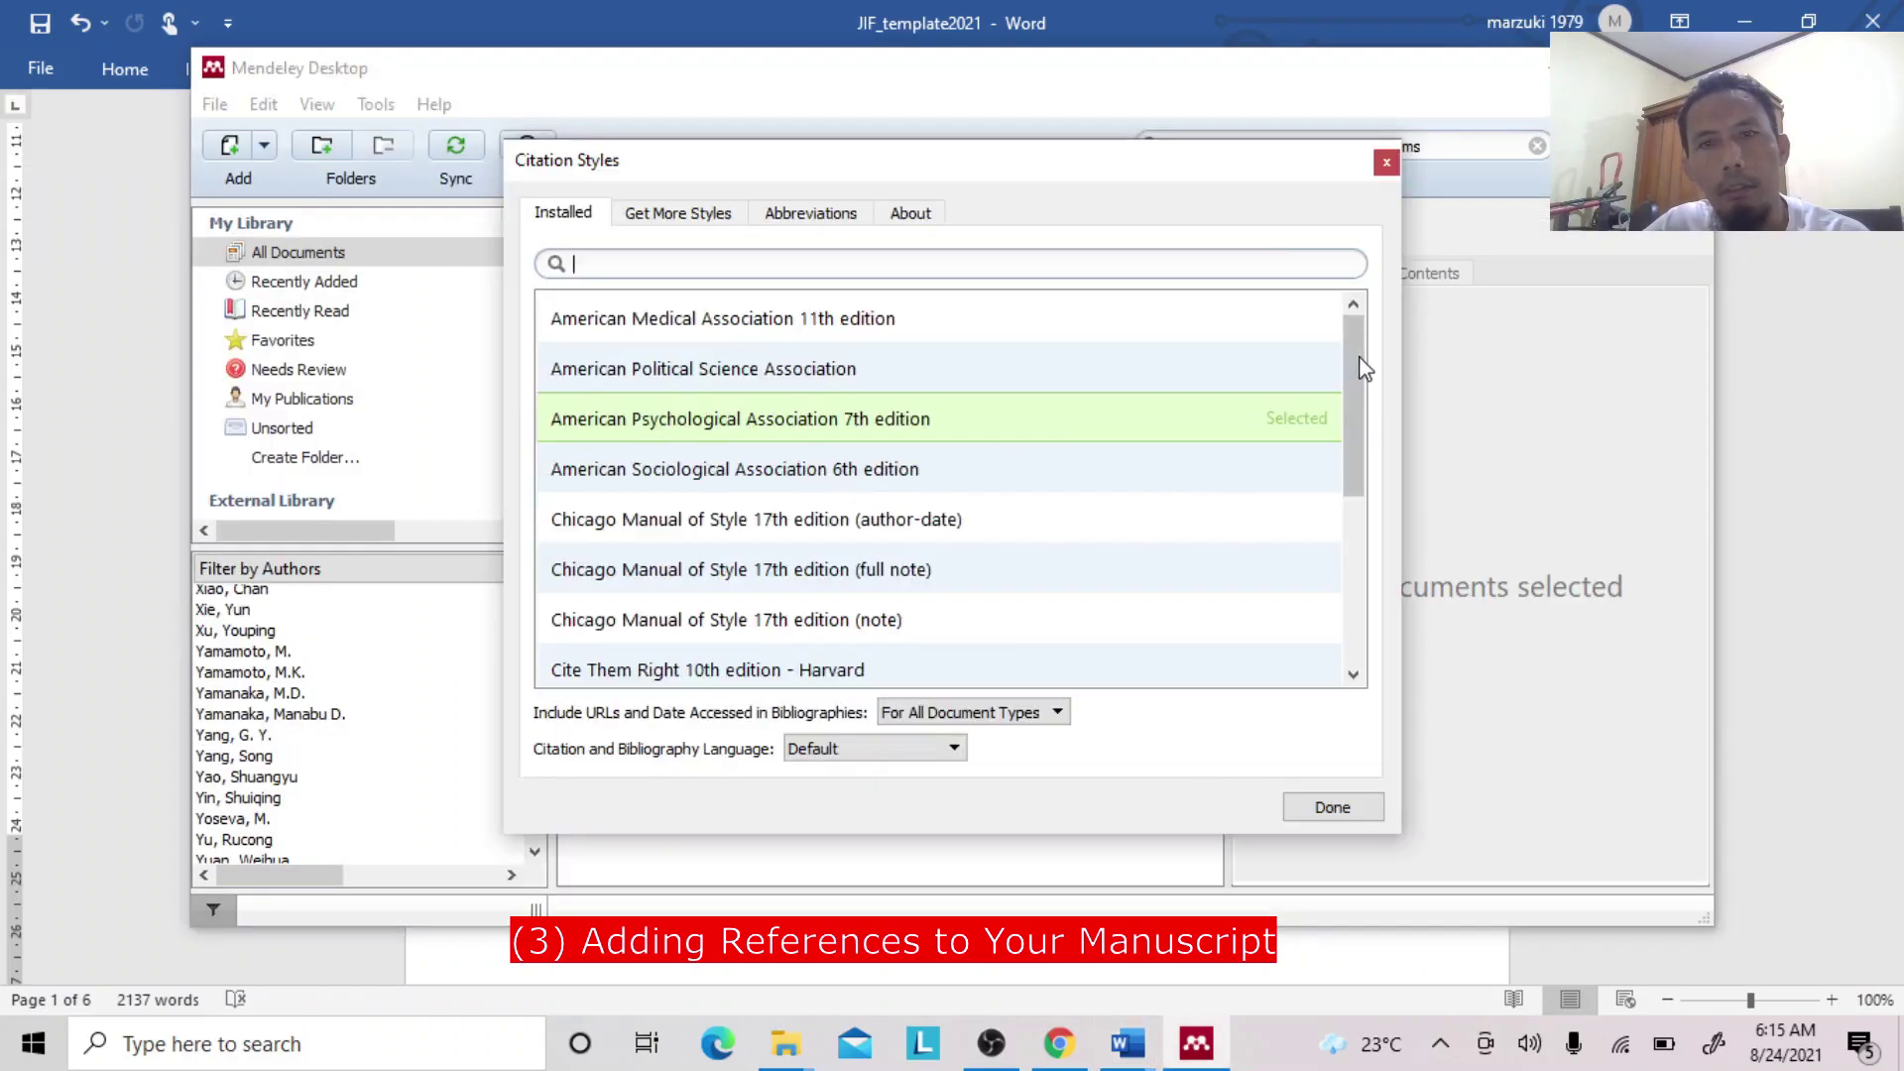
mouse_move(1363, 369)
mouse_down()
mouse_move(1360, 497)
mouse_move(1406, 595)
mouse_move(1374, 540)
mouse_move(1348, 406)
mouse_move(1368, 363)
mouse_move(1350, 390)
mouse_move(1362, 462)
mouse_move(1368, 349)
mouse_move(1364, 548)
mouse_move(1354, 347)
mouse_up()
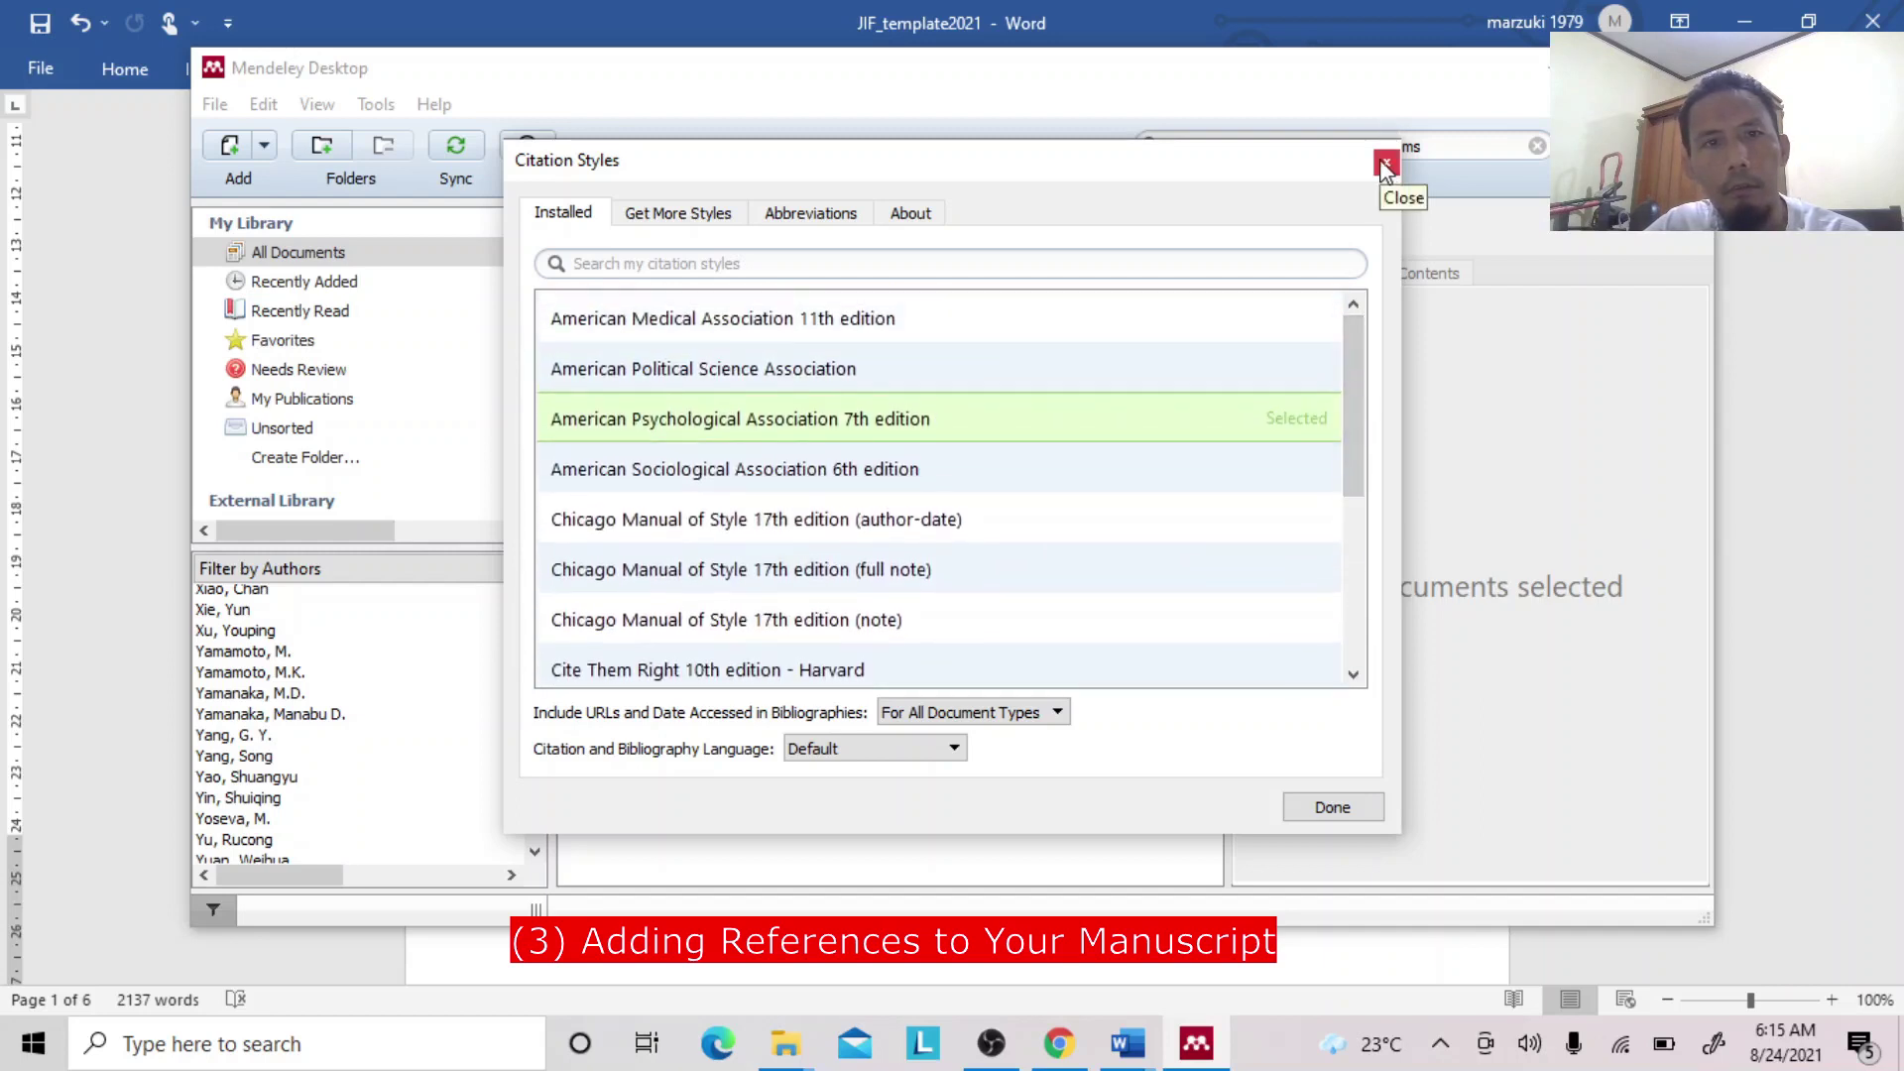
click(656, 212)
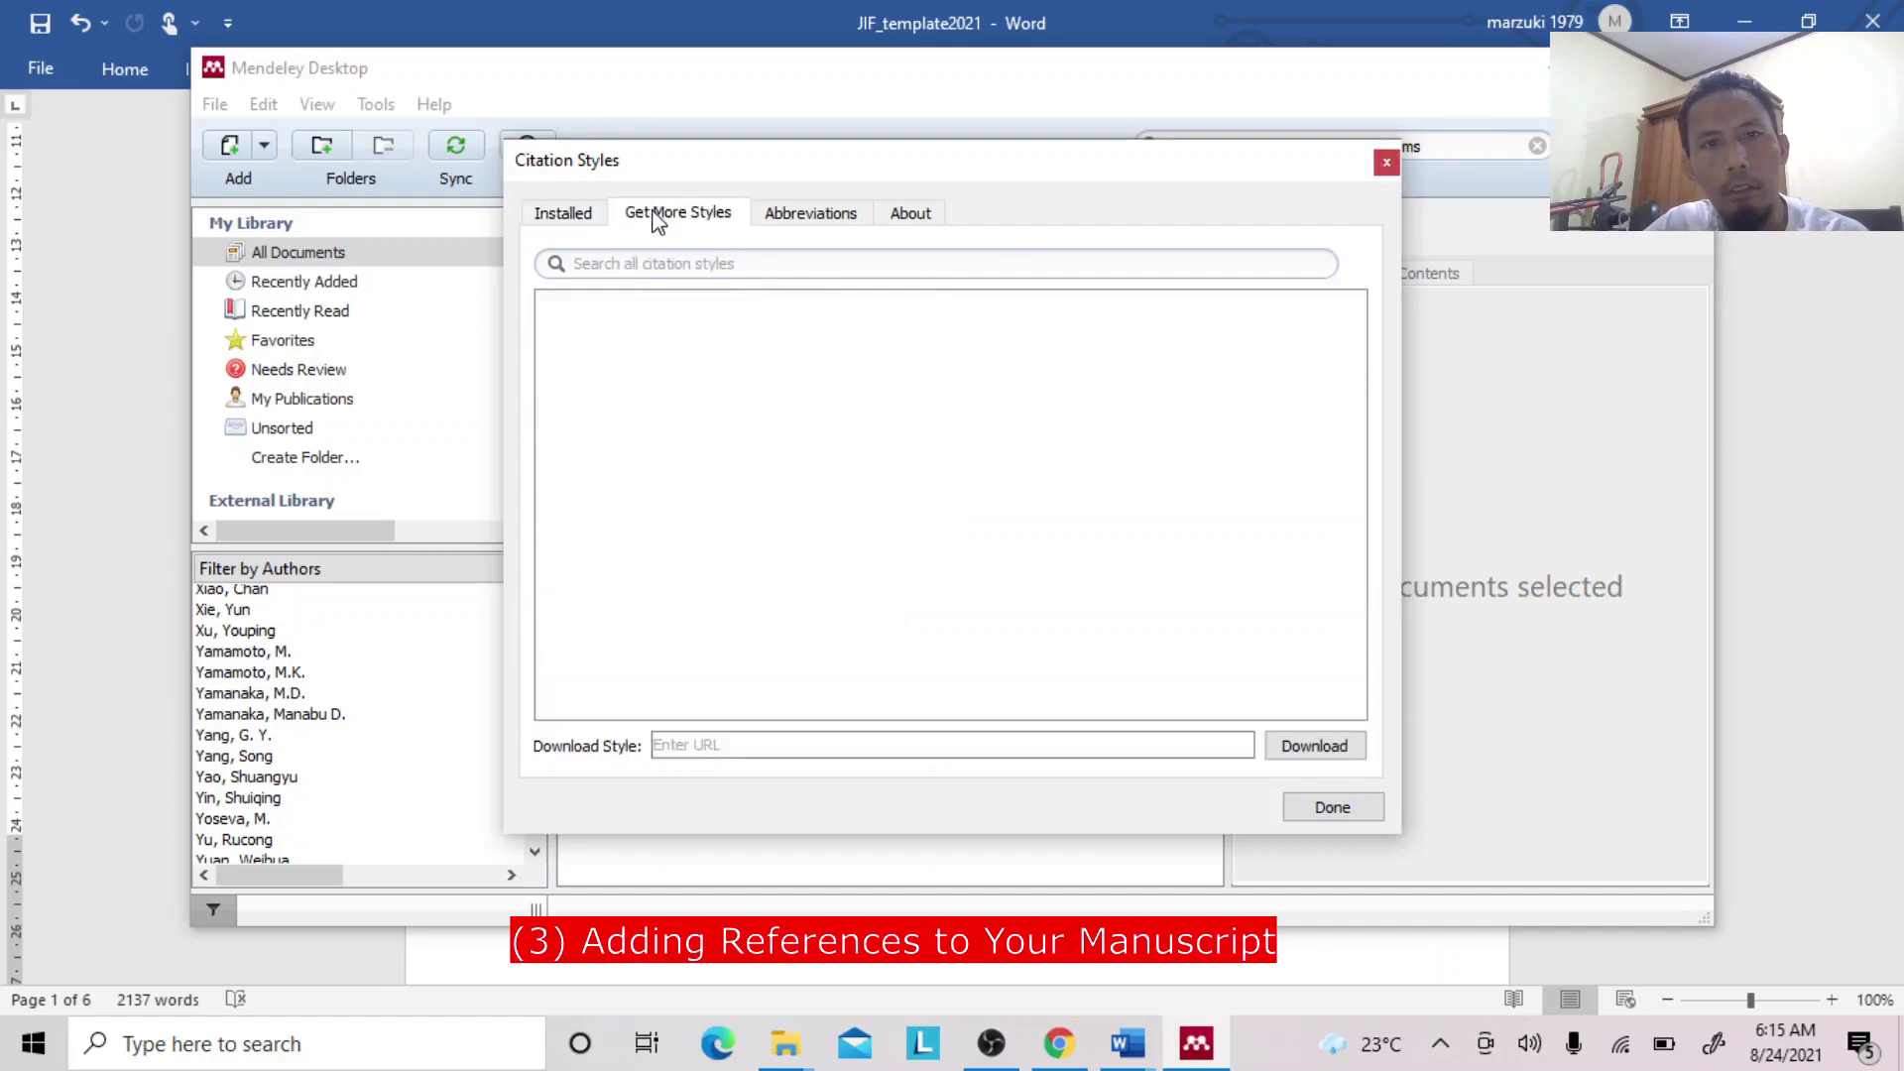
click(800, 218)
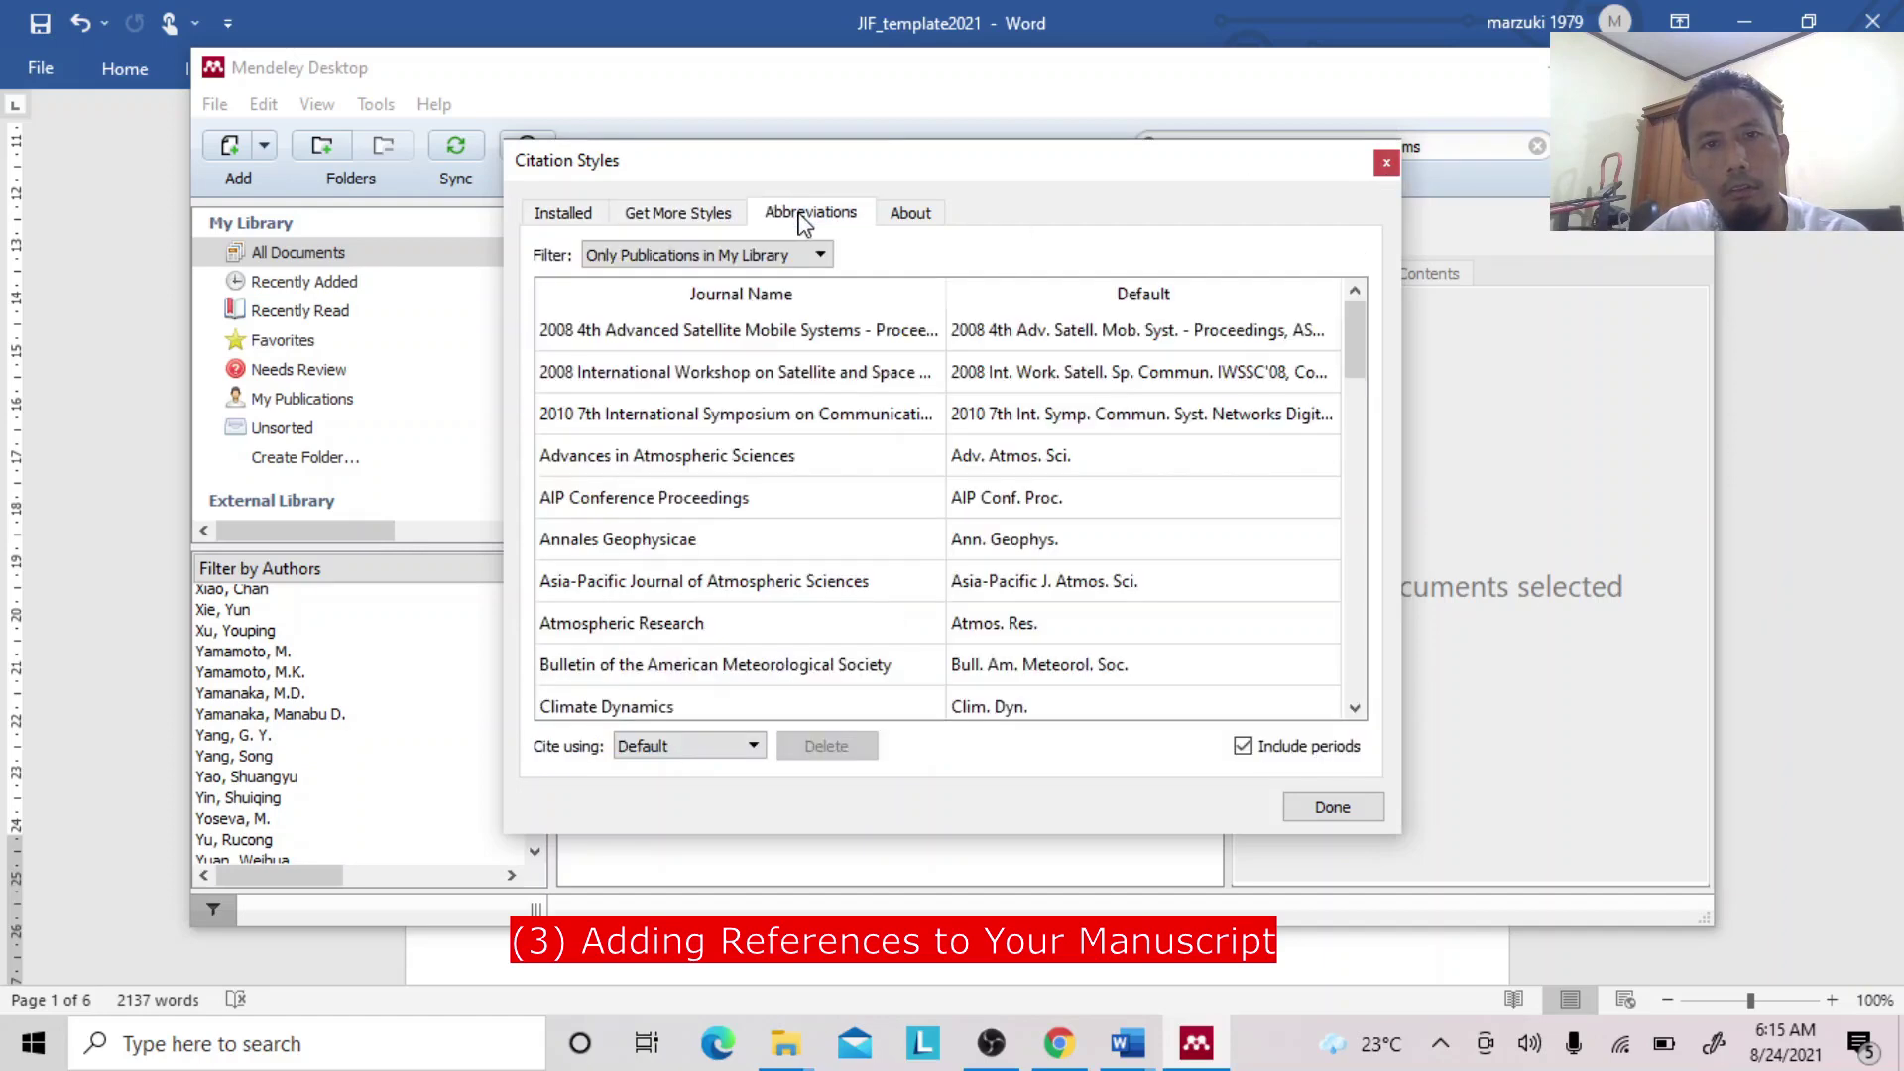
click(560, 212)
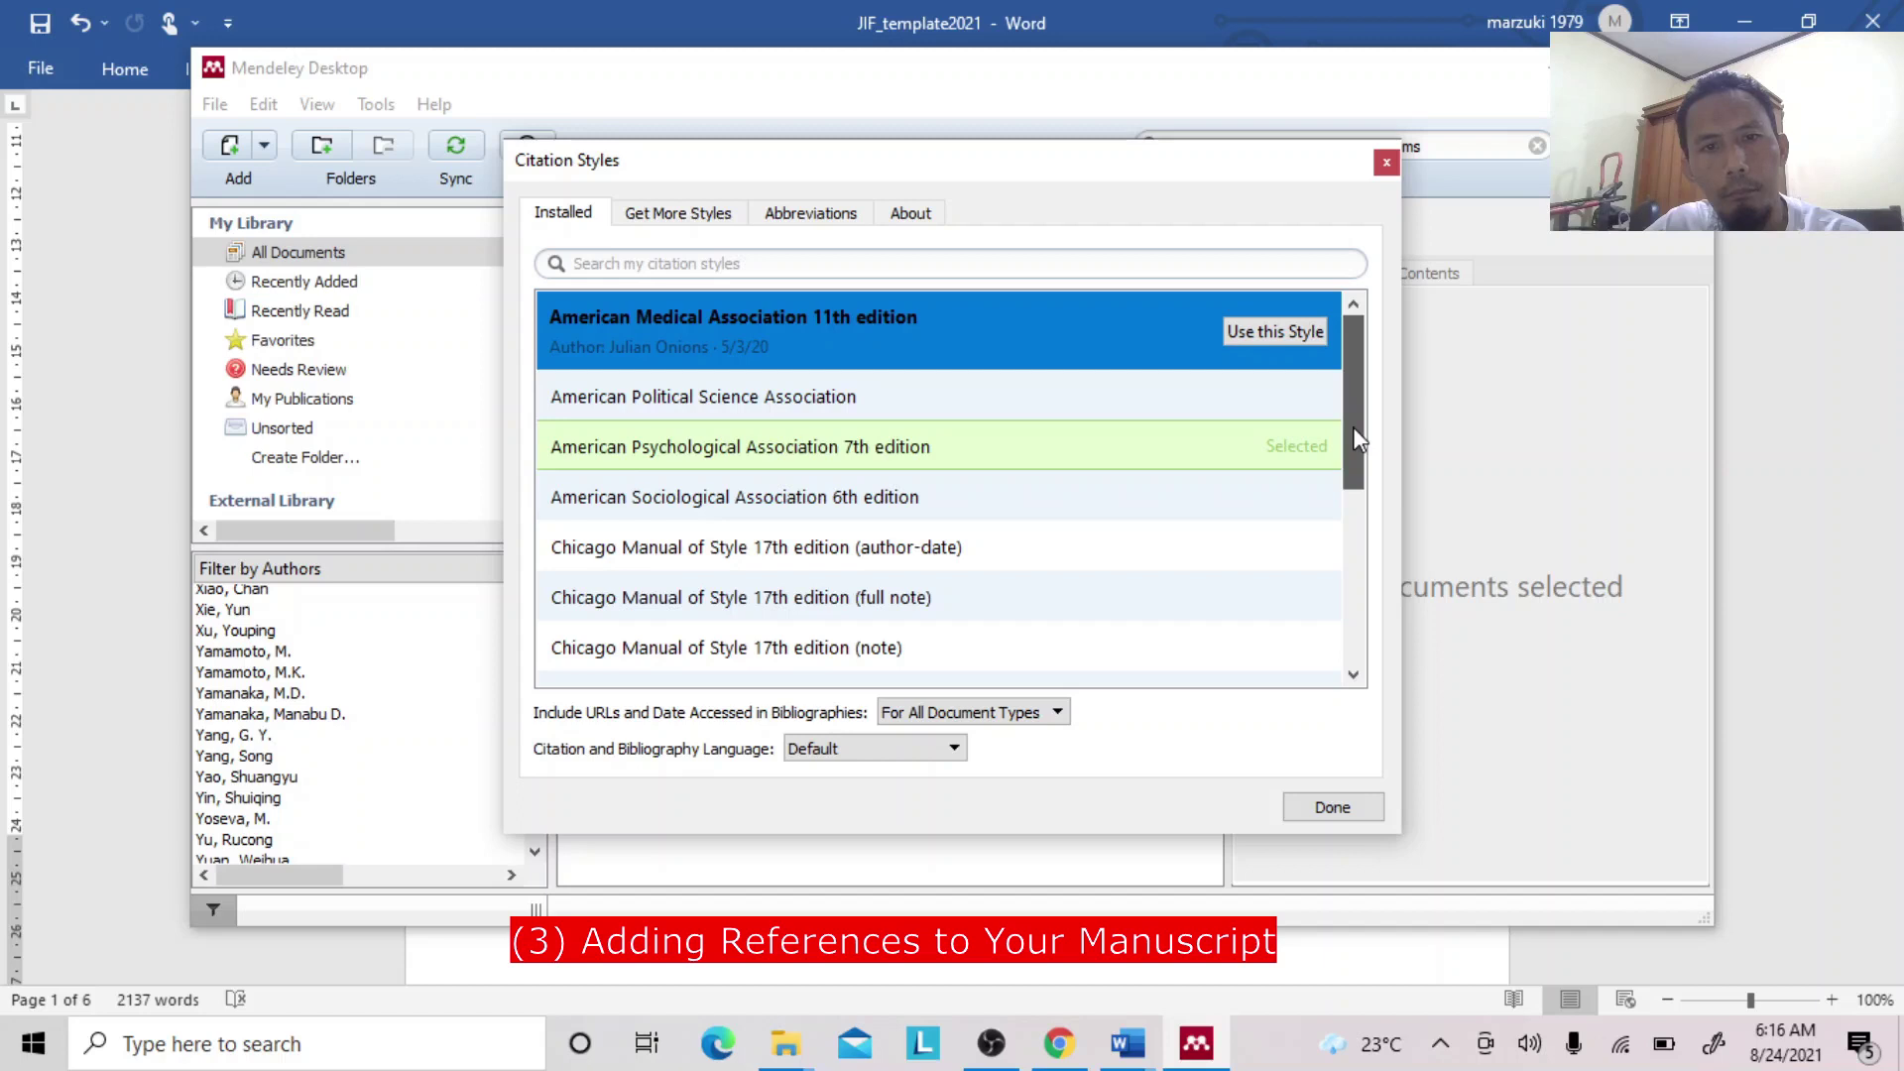
drag(1355, 428, 1369, 653)
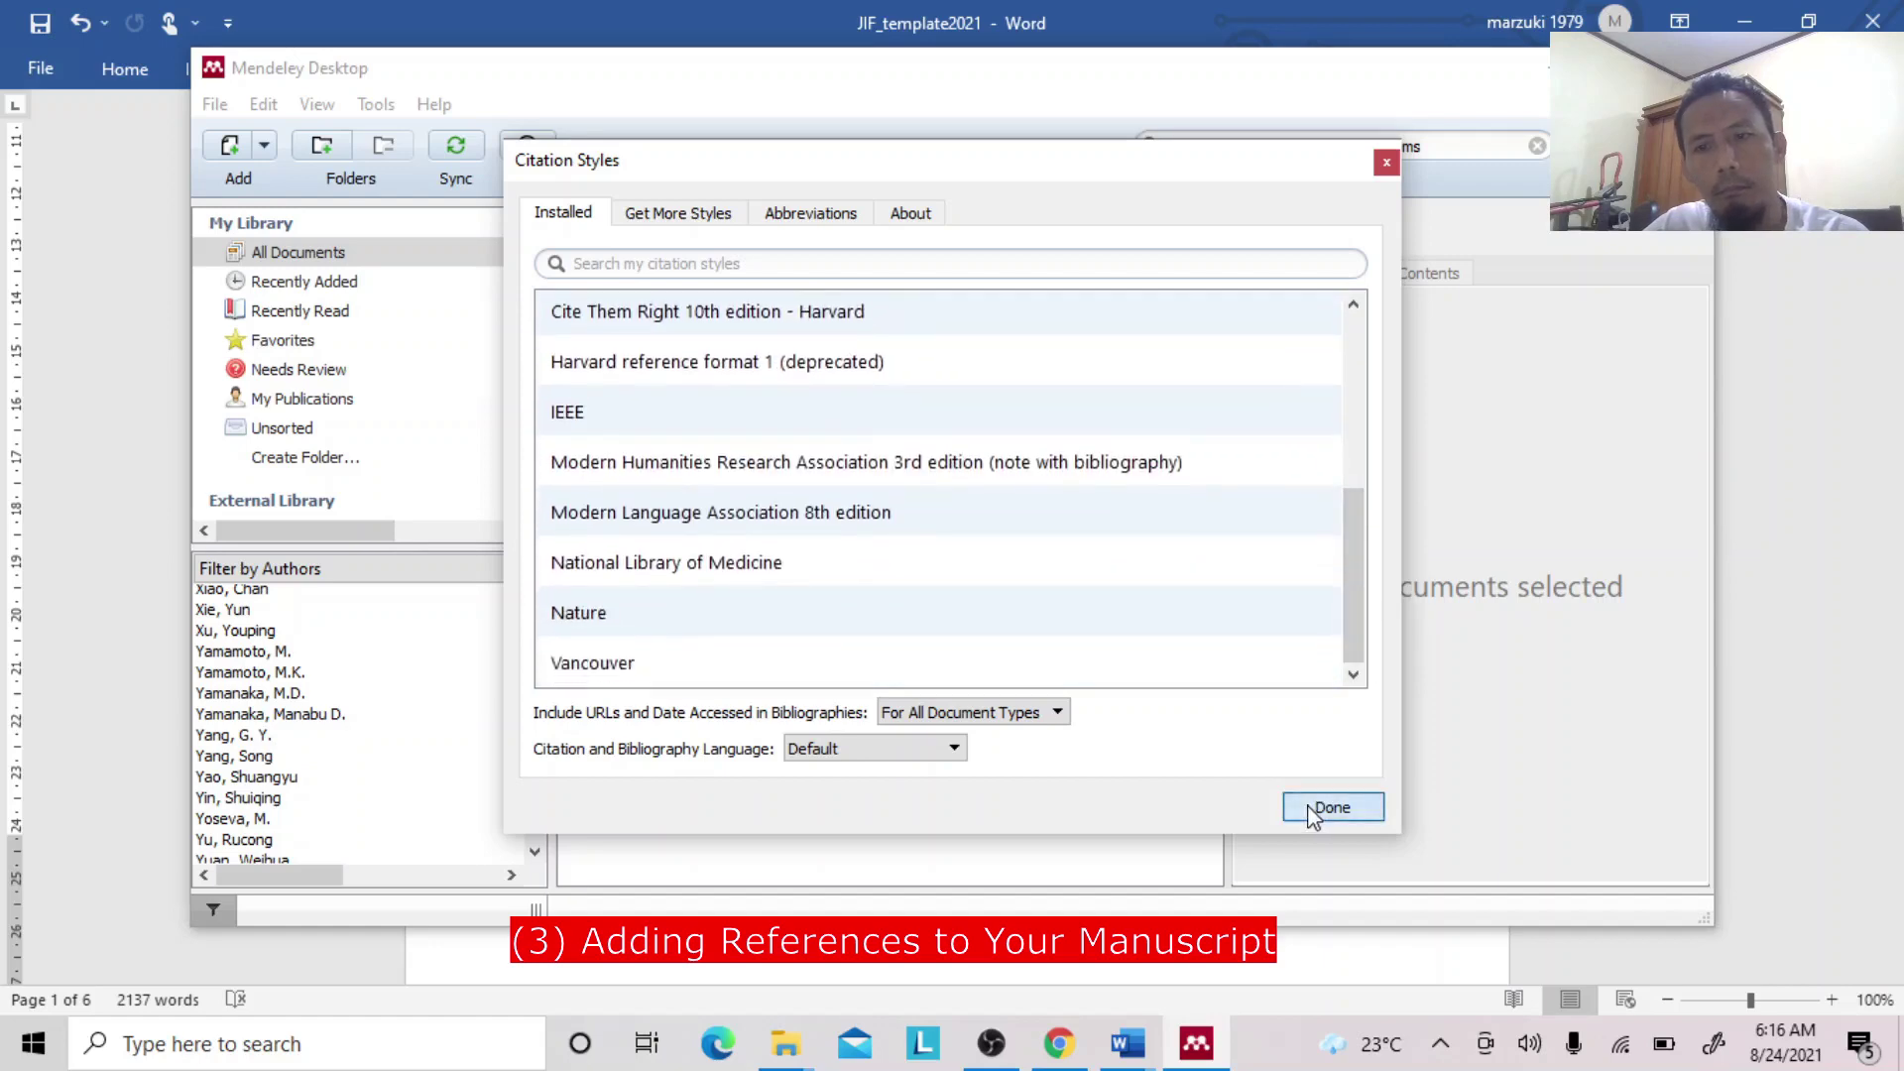
click(1332, 807)
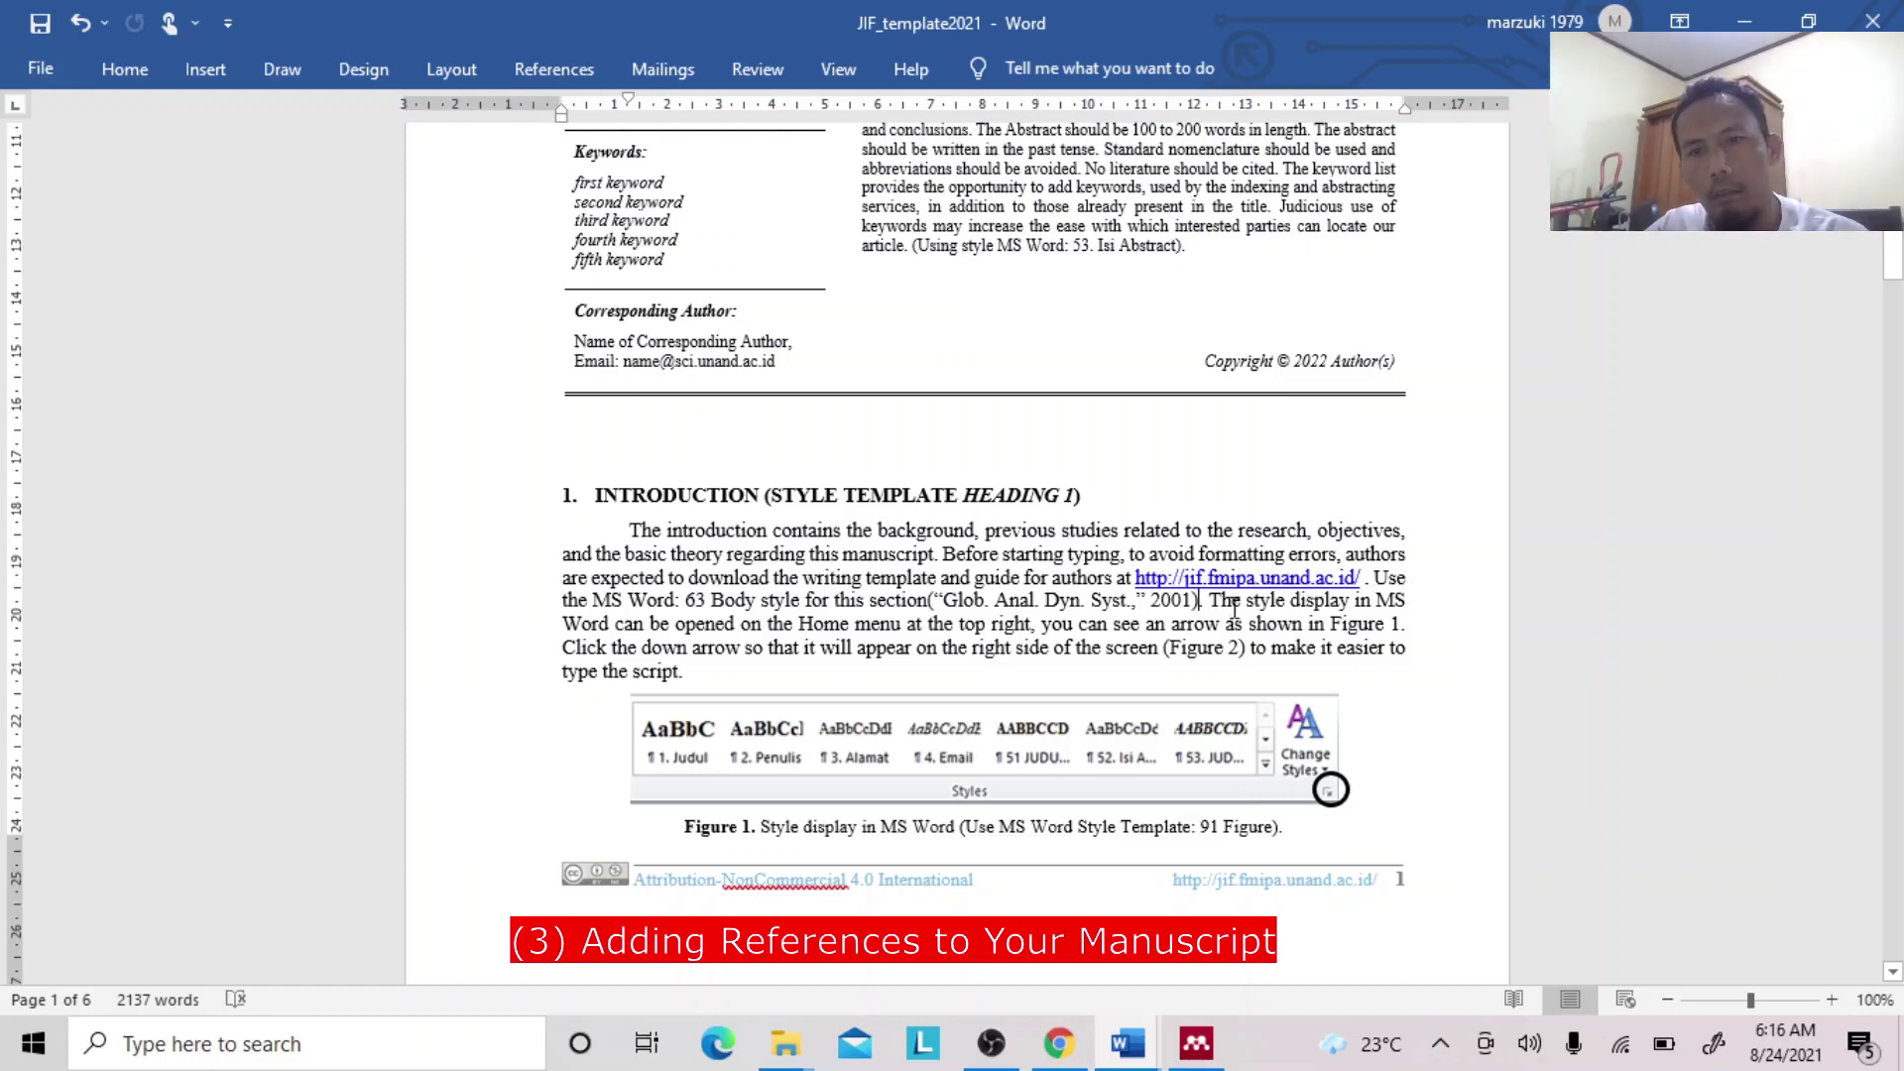
Bring the Chrome window with Mendeley Web results for Global Analysis of Dynamical Systems forward.
mouse_move(1127, 1055)
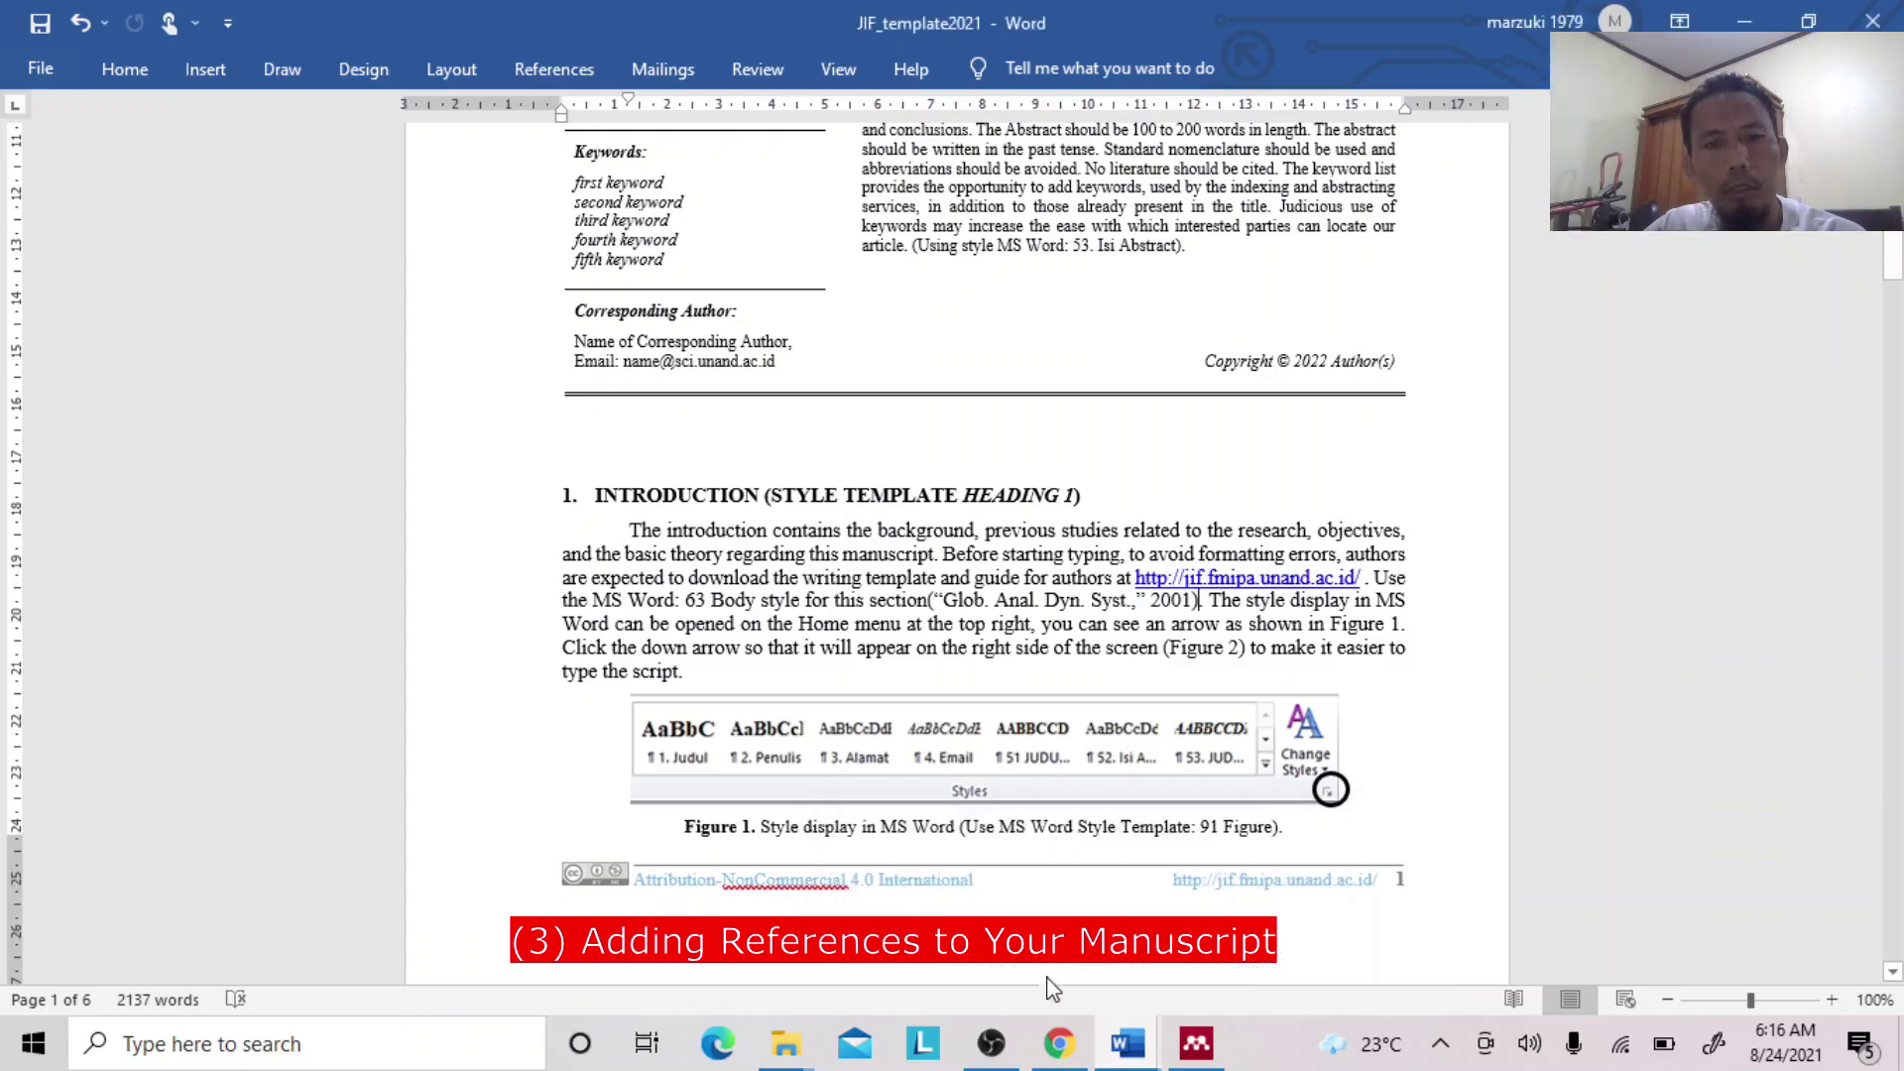
click(1059, 1043)
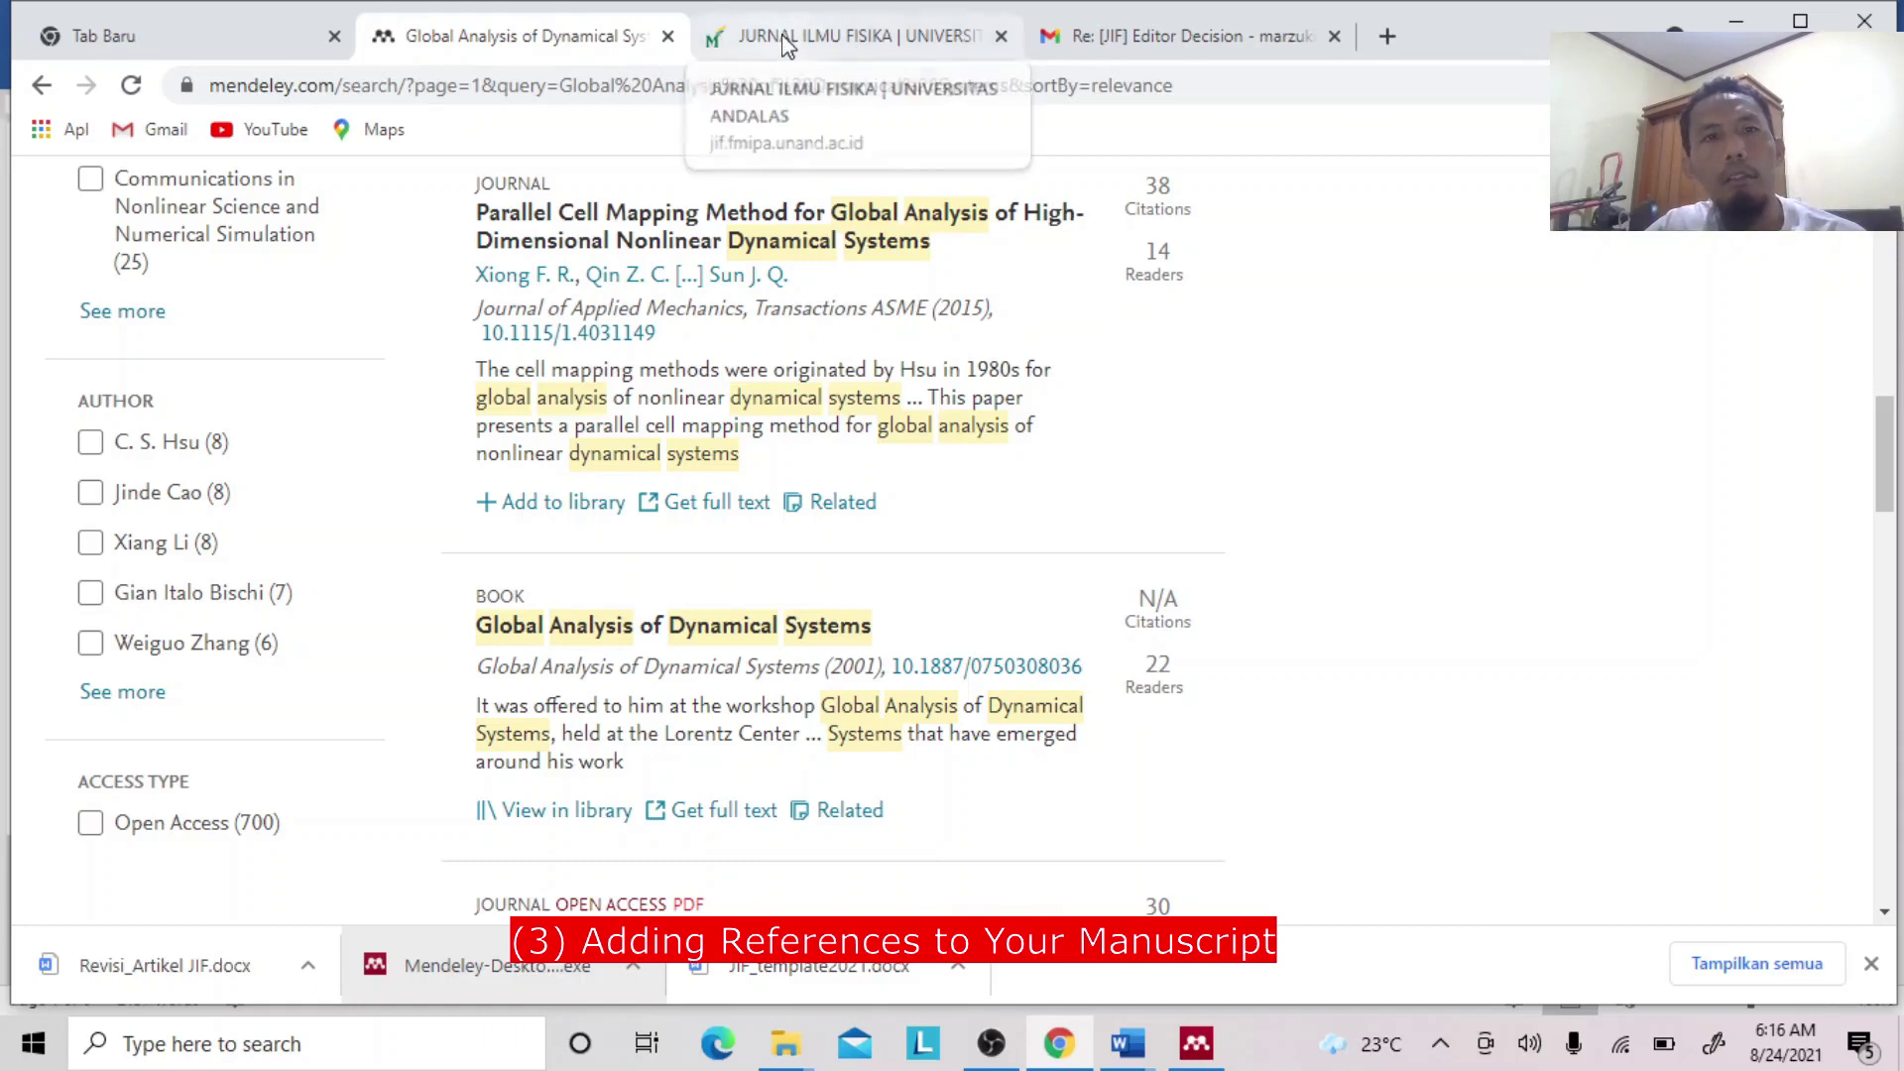
Open the Google Scholar homepage in a new Chrome tab, then switch to Word's Document1 reference list.
click(270, 45)
click(378, 88)
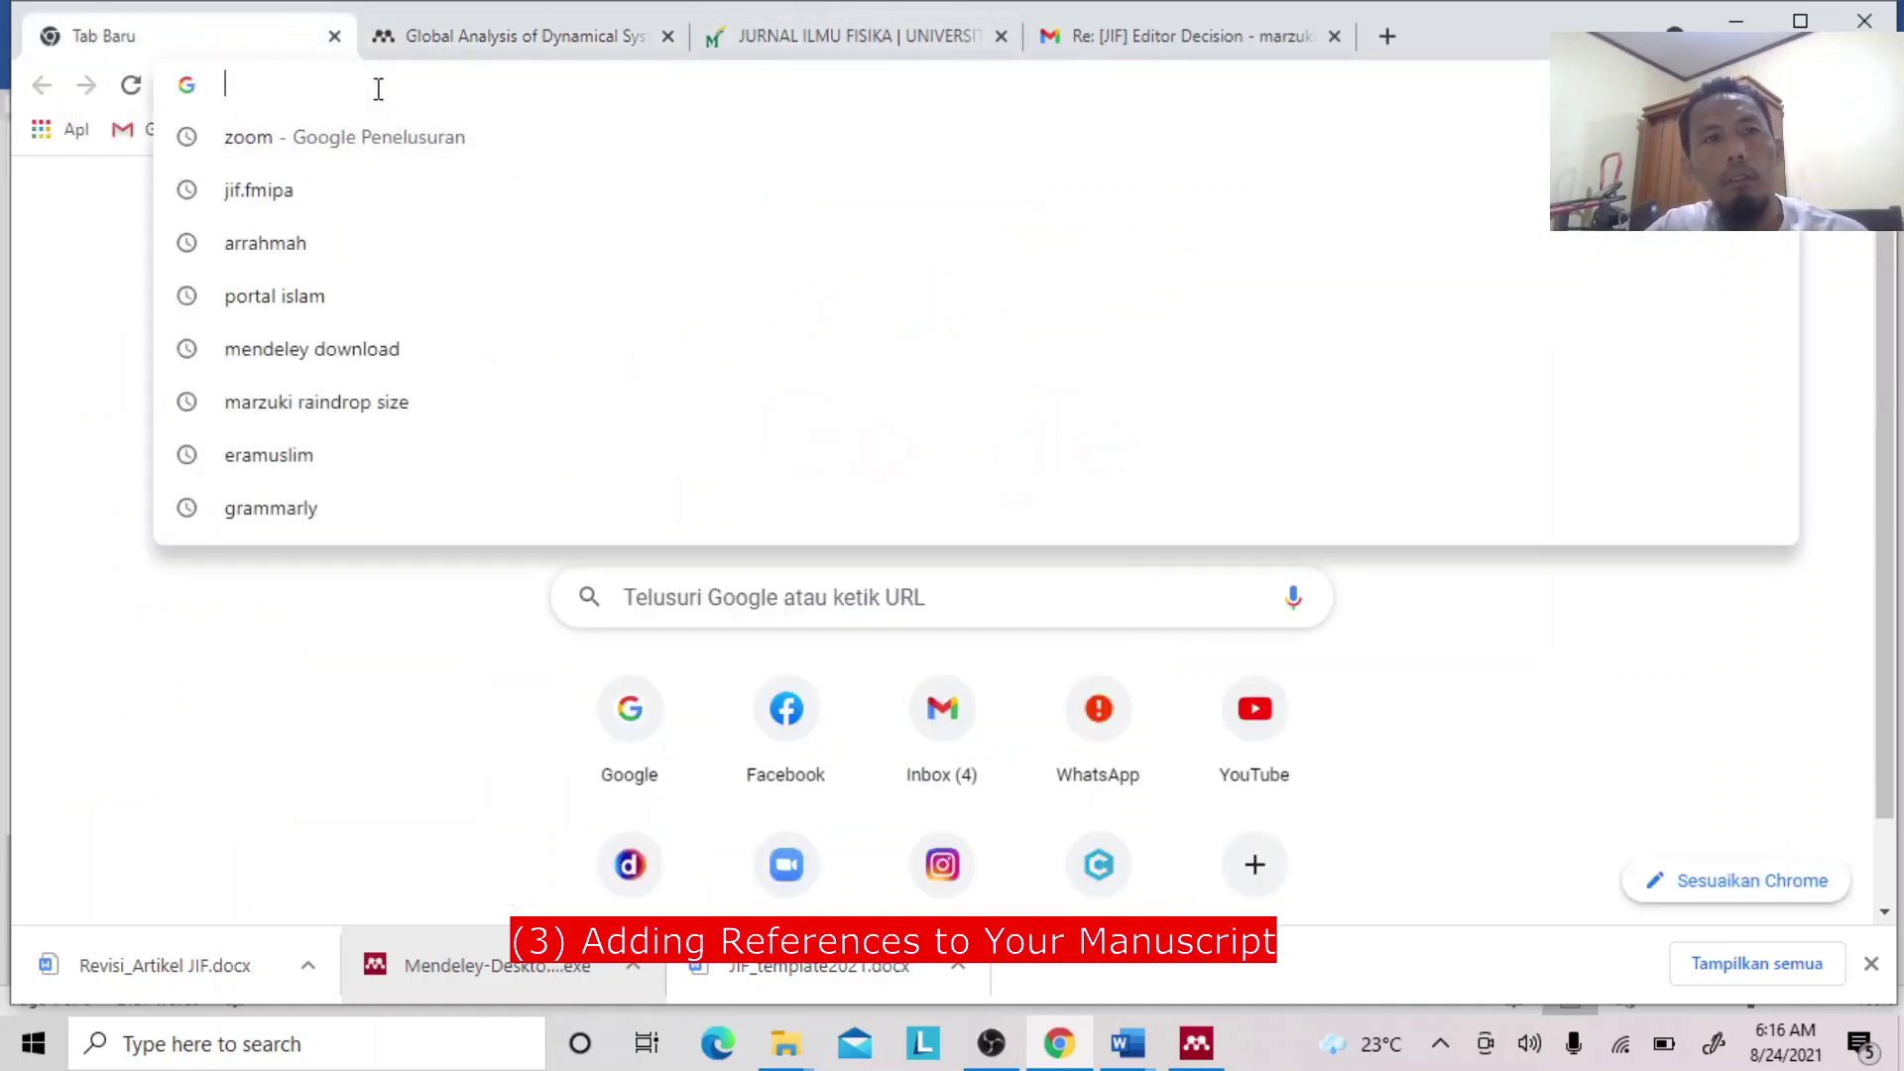
text(goog)
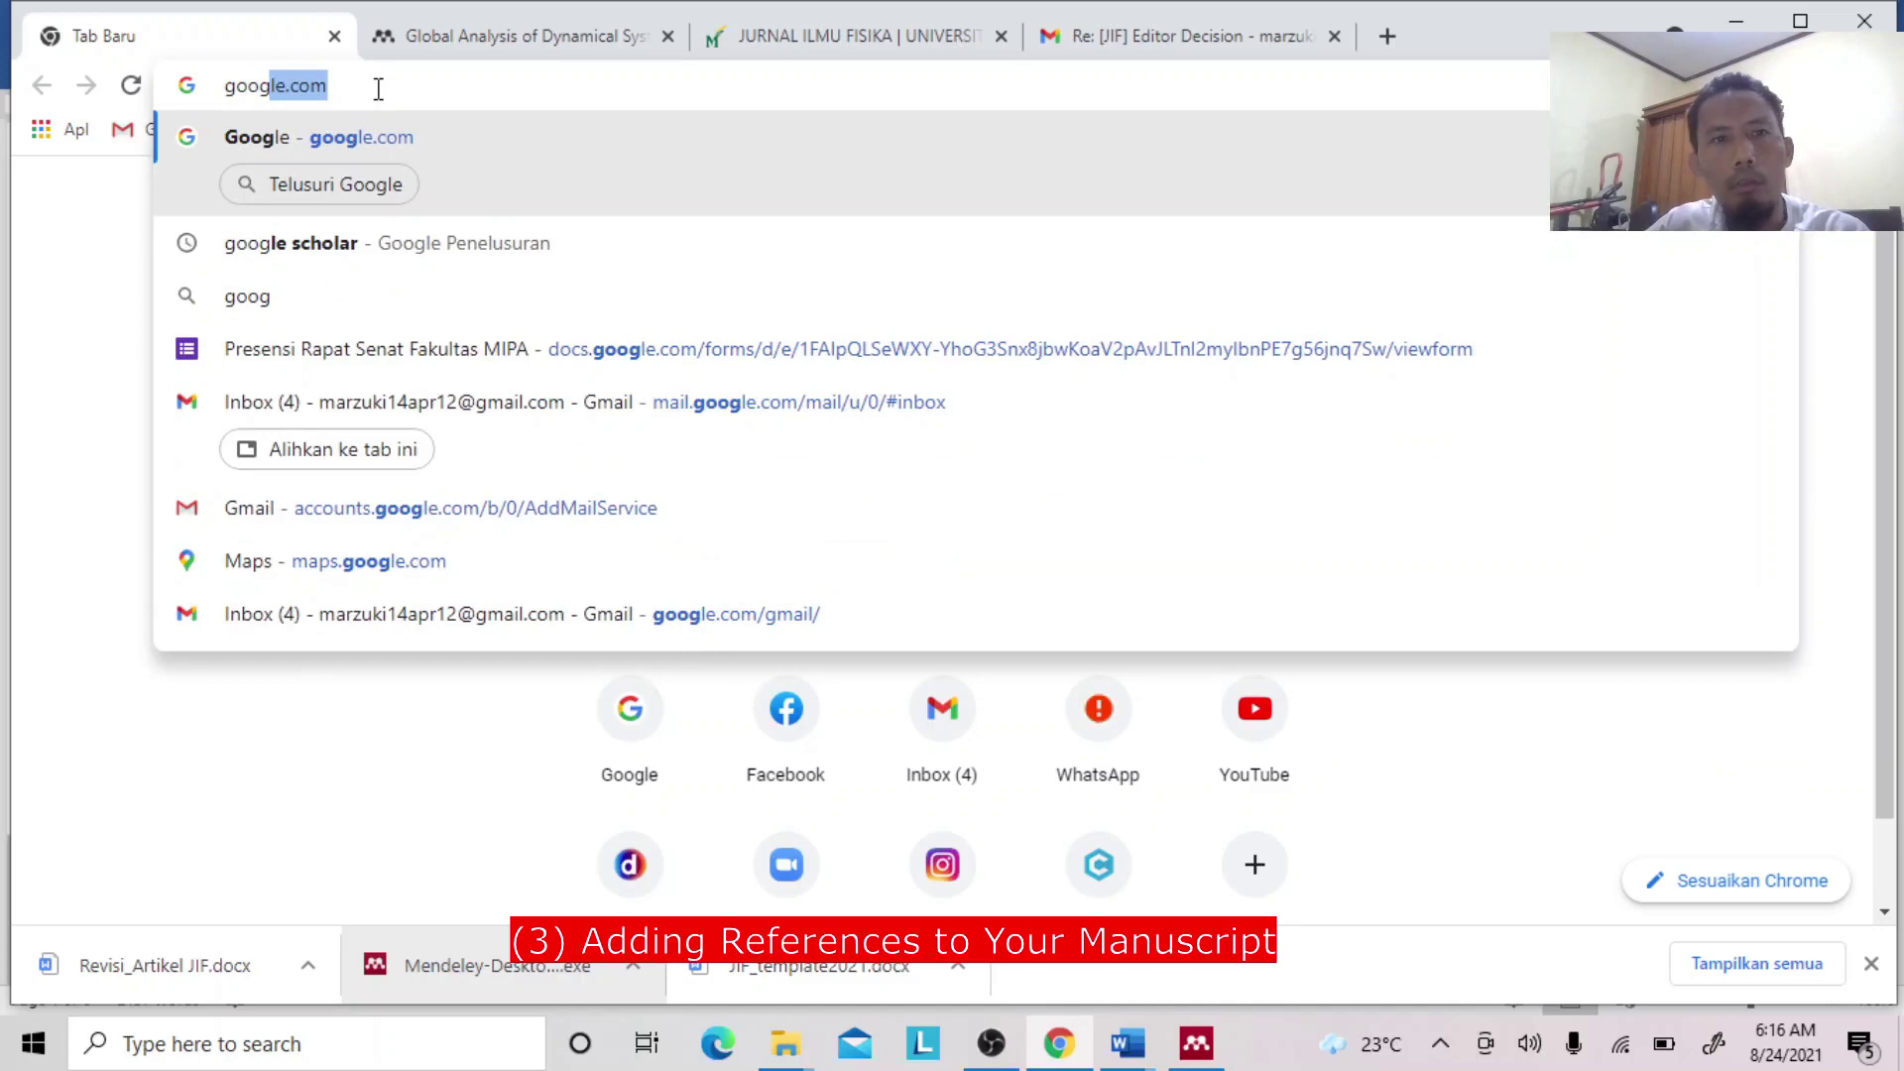
text(gl)
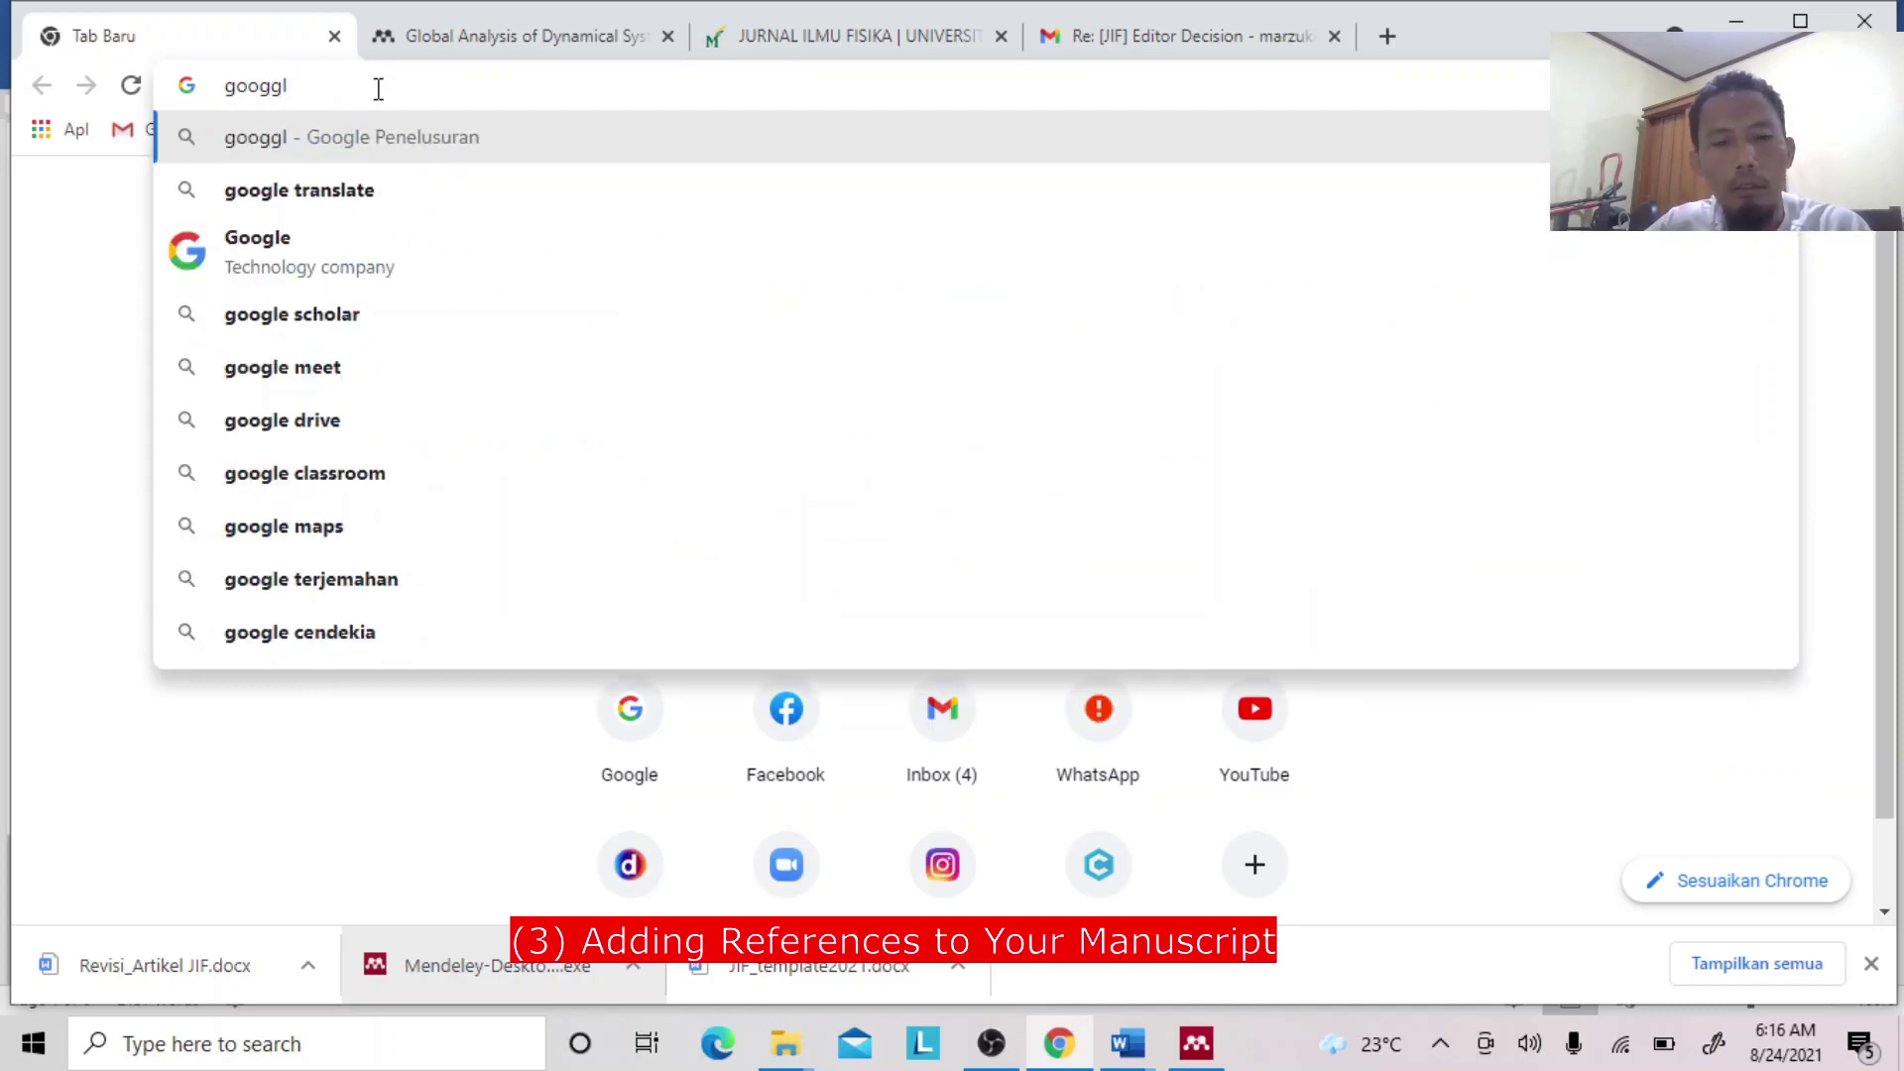
key(BackSpace)
text(le scholar)
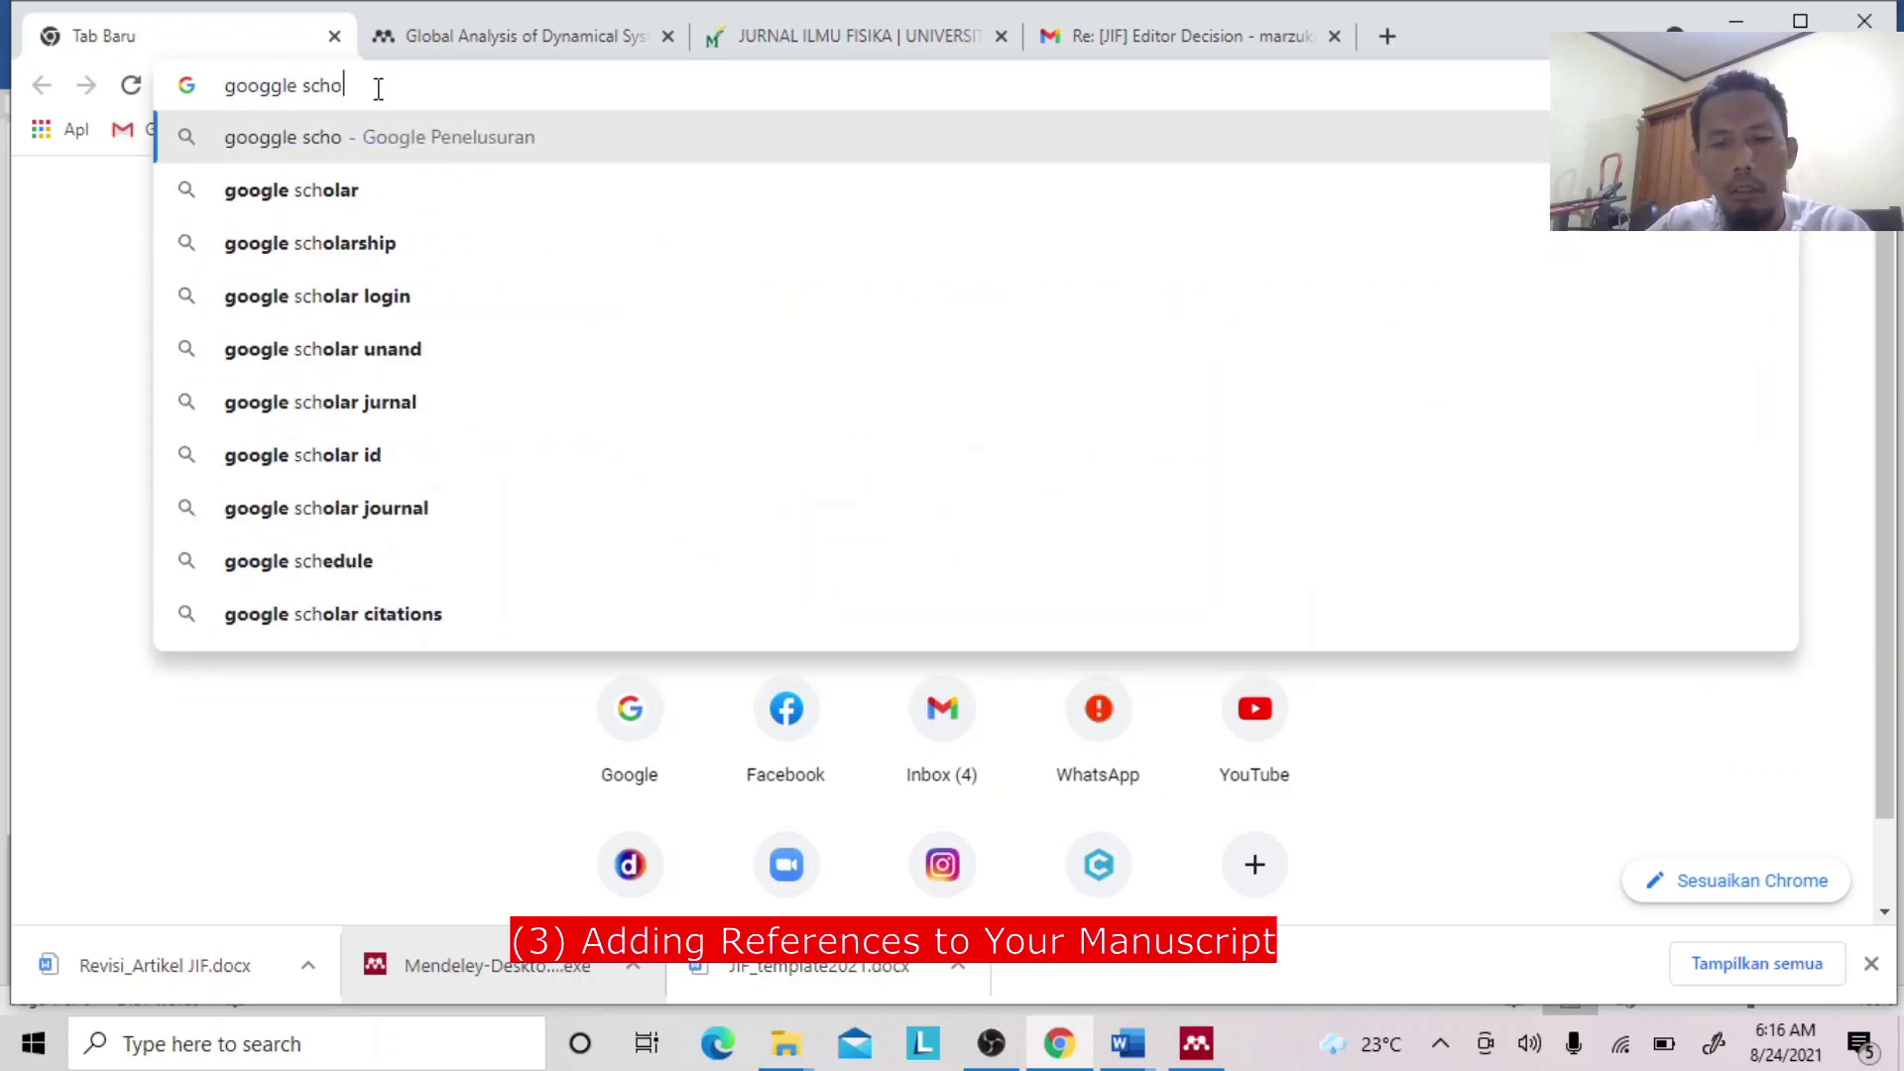
click(331, 196)
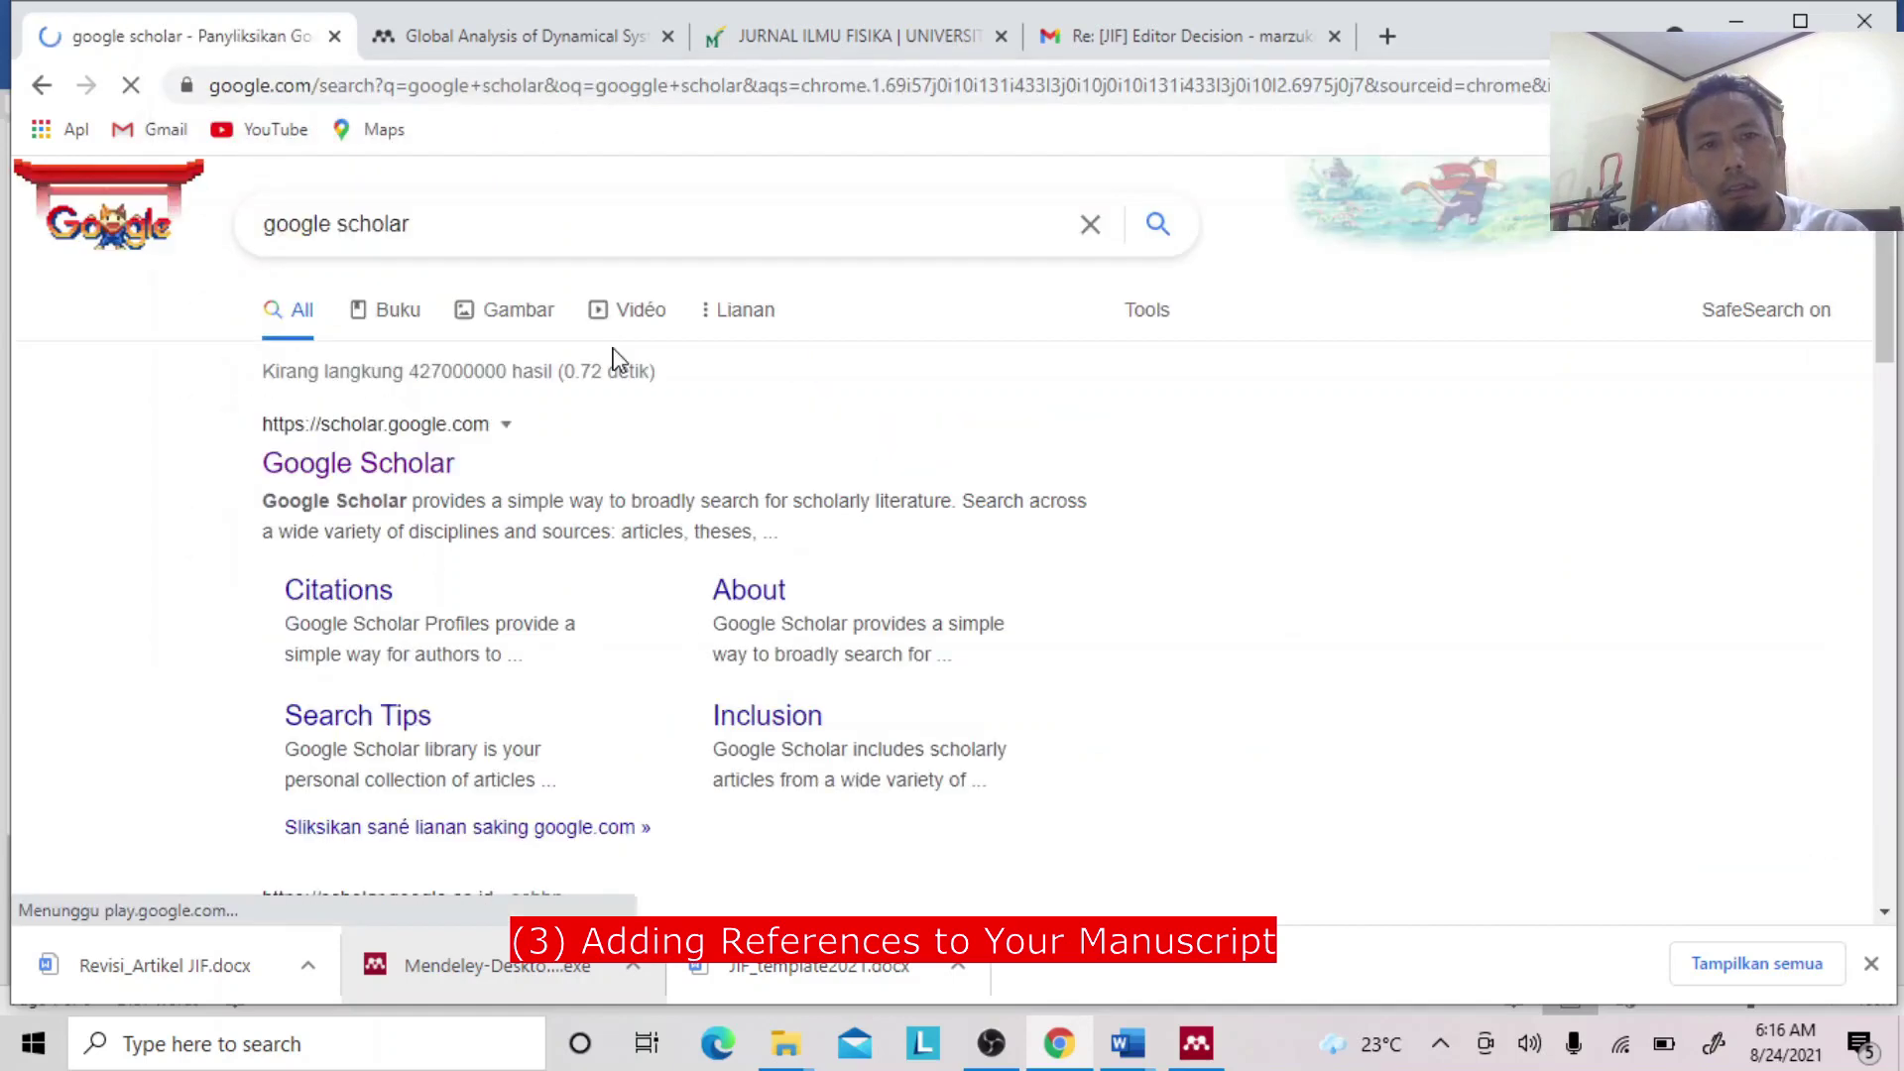
click(416, 466)
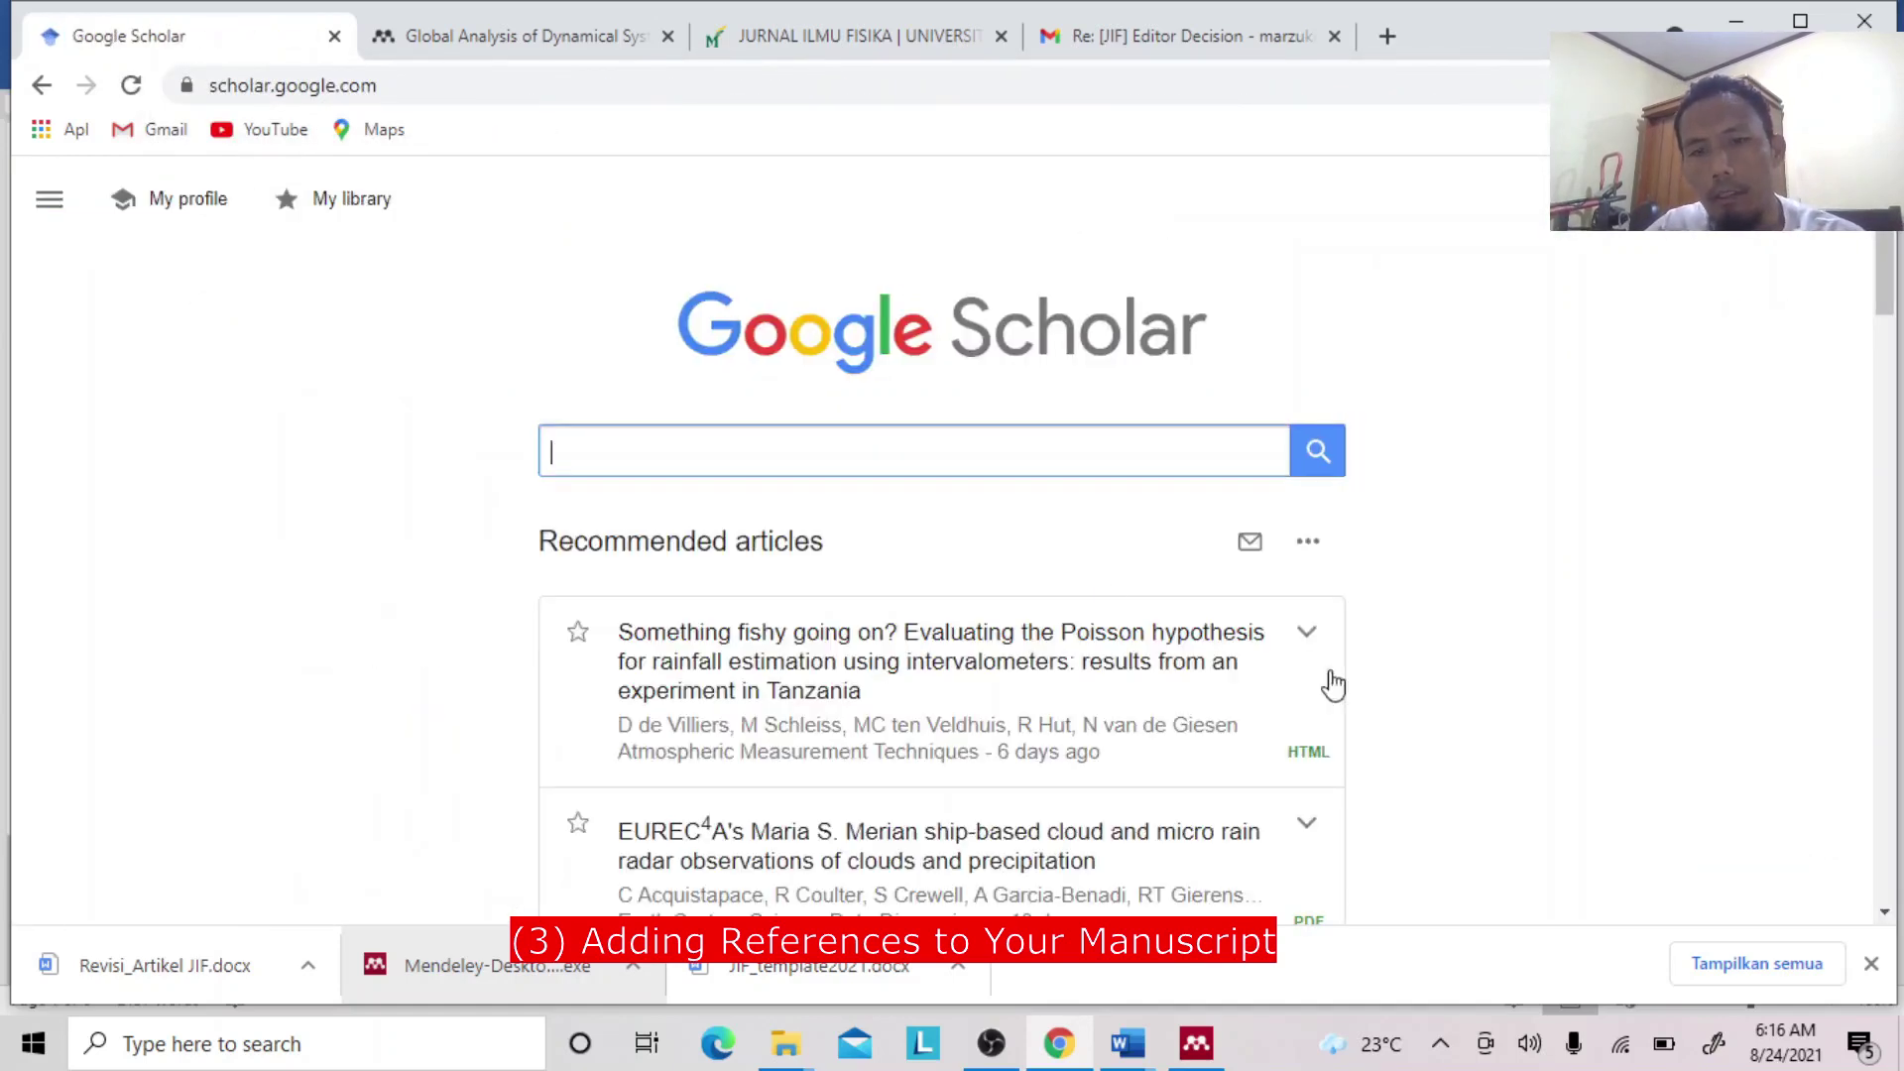
click(1195, 1046)
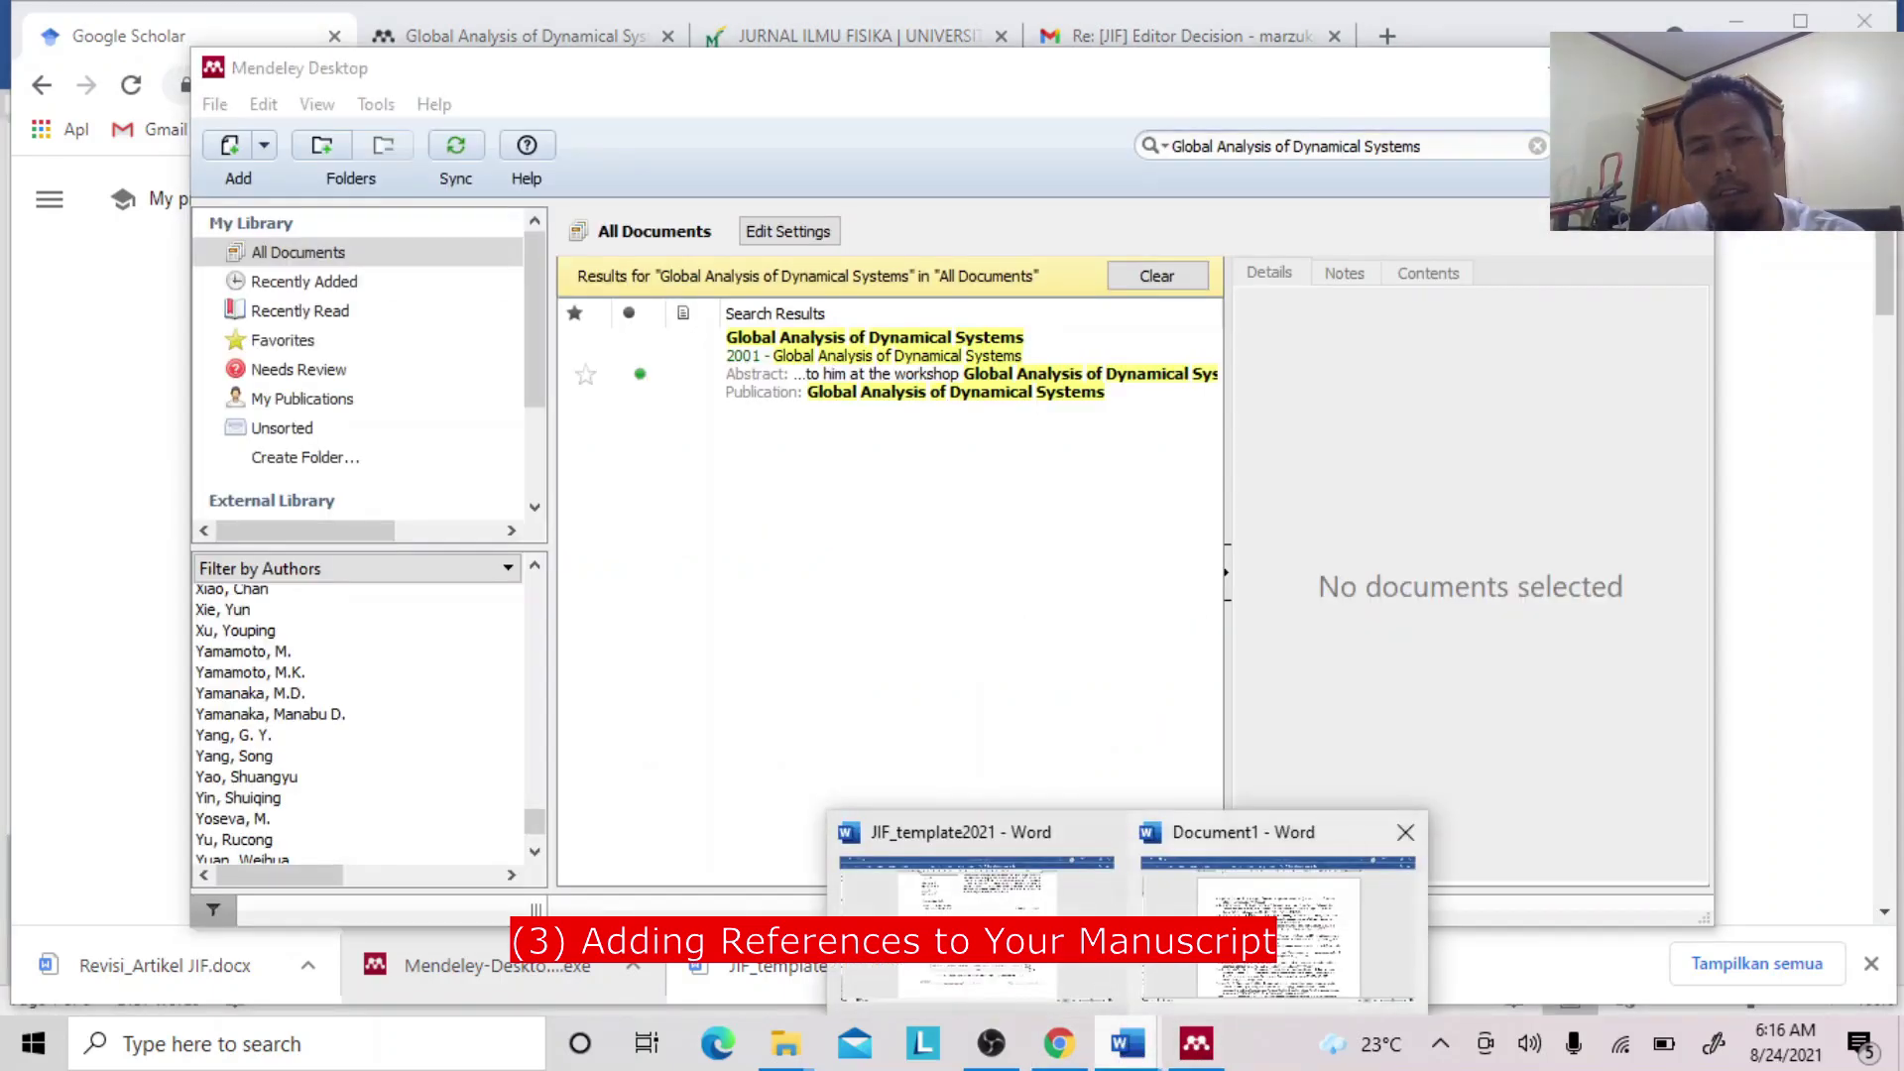
click(1158, 910)
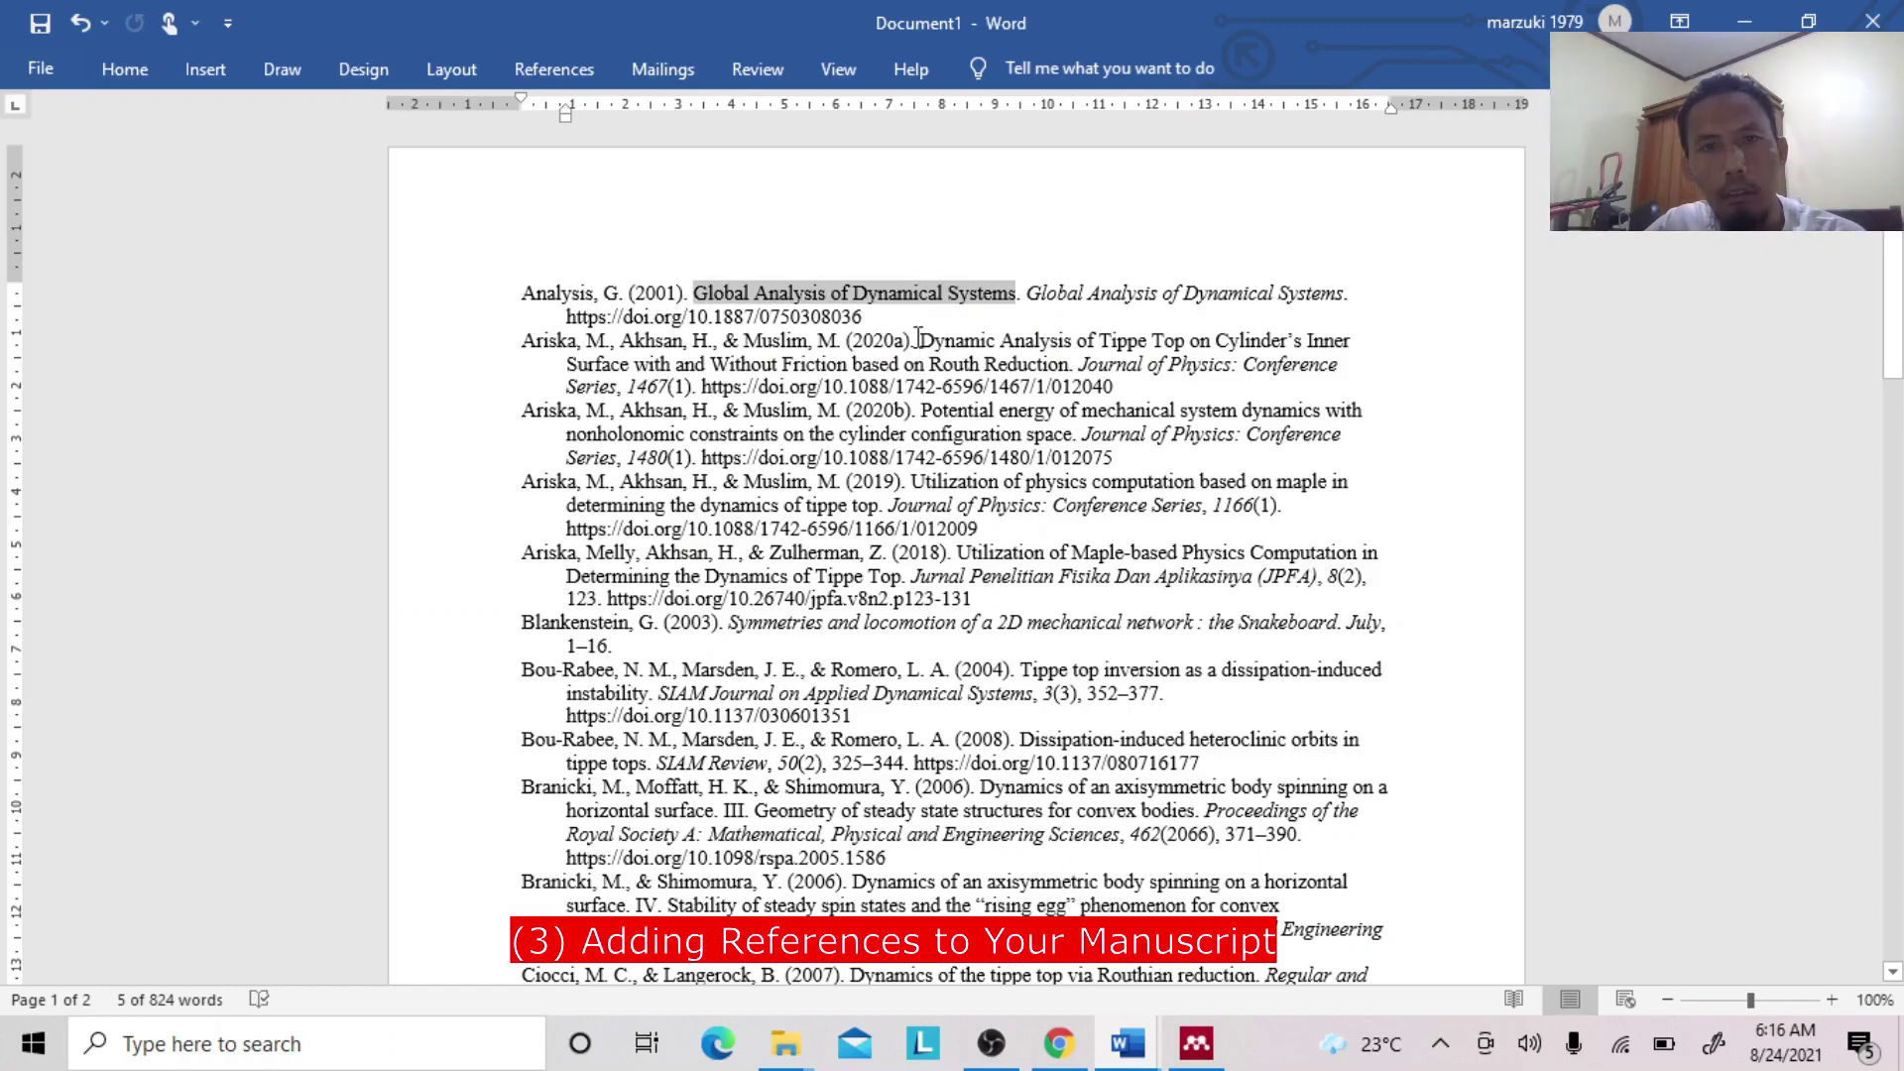
Copy the Dynamic Analysis of Tippe Top title, then select the authors and year of that 2020a entry.
drag(924, 340, 1025, 366)
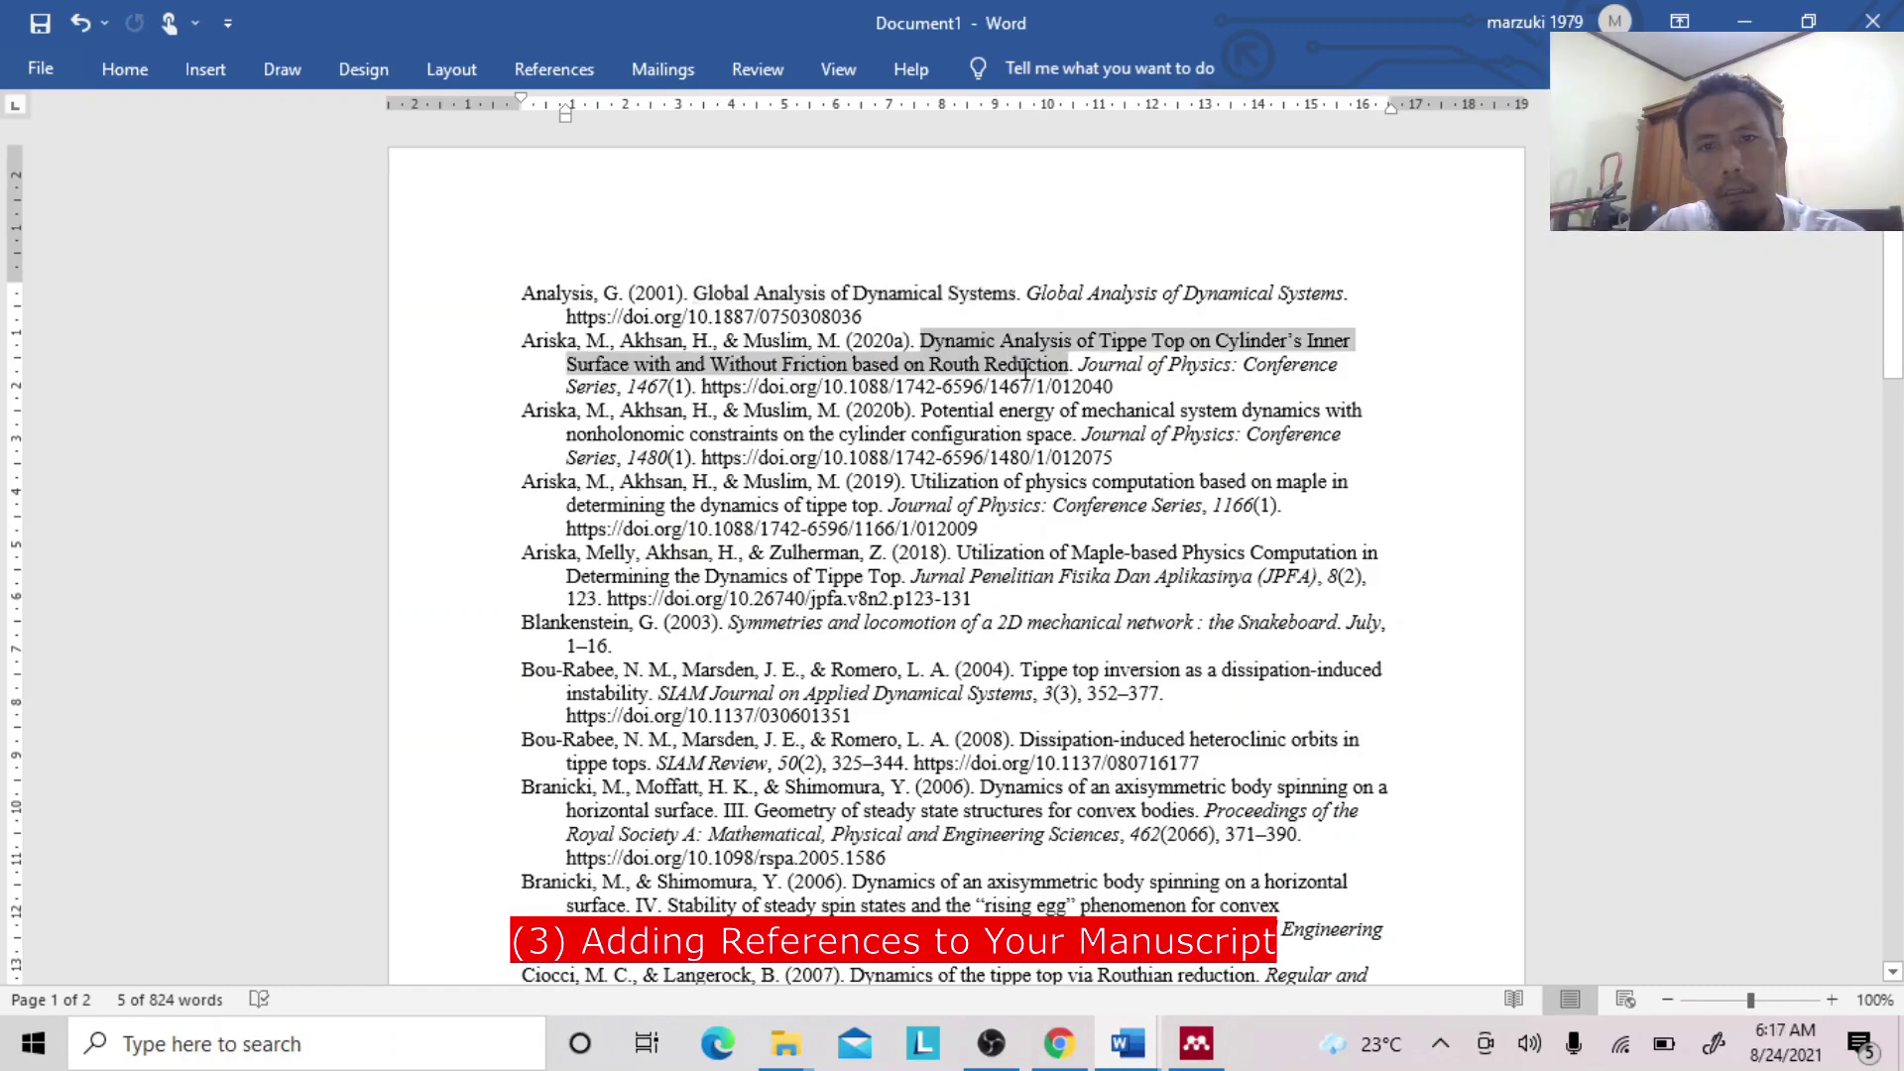
key(ctrl+c)
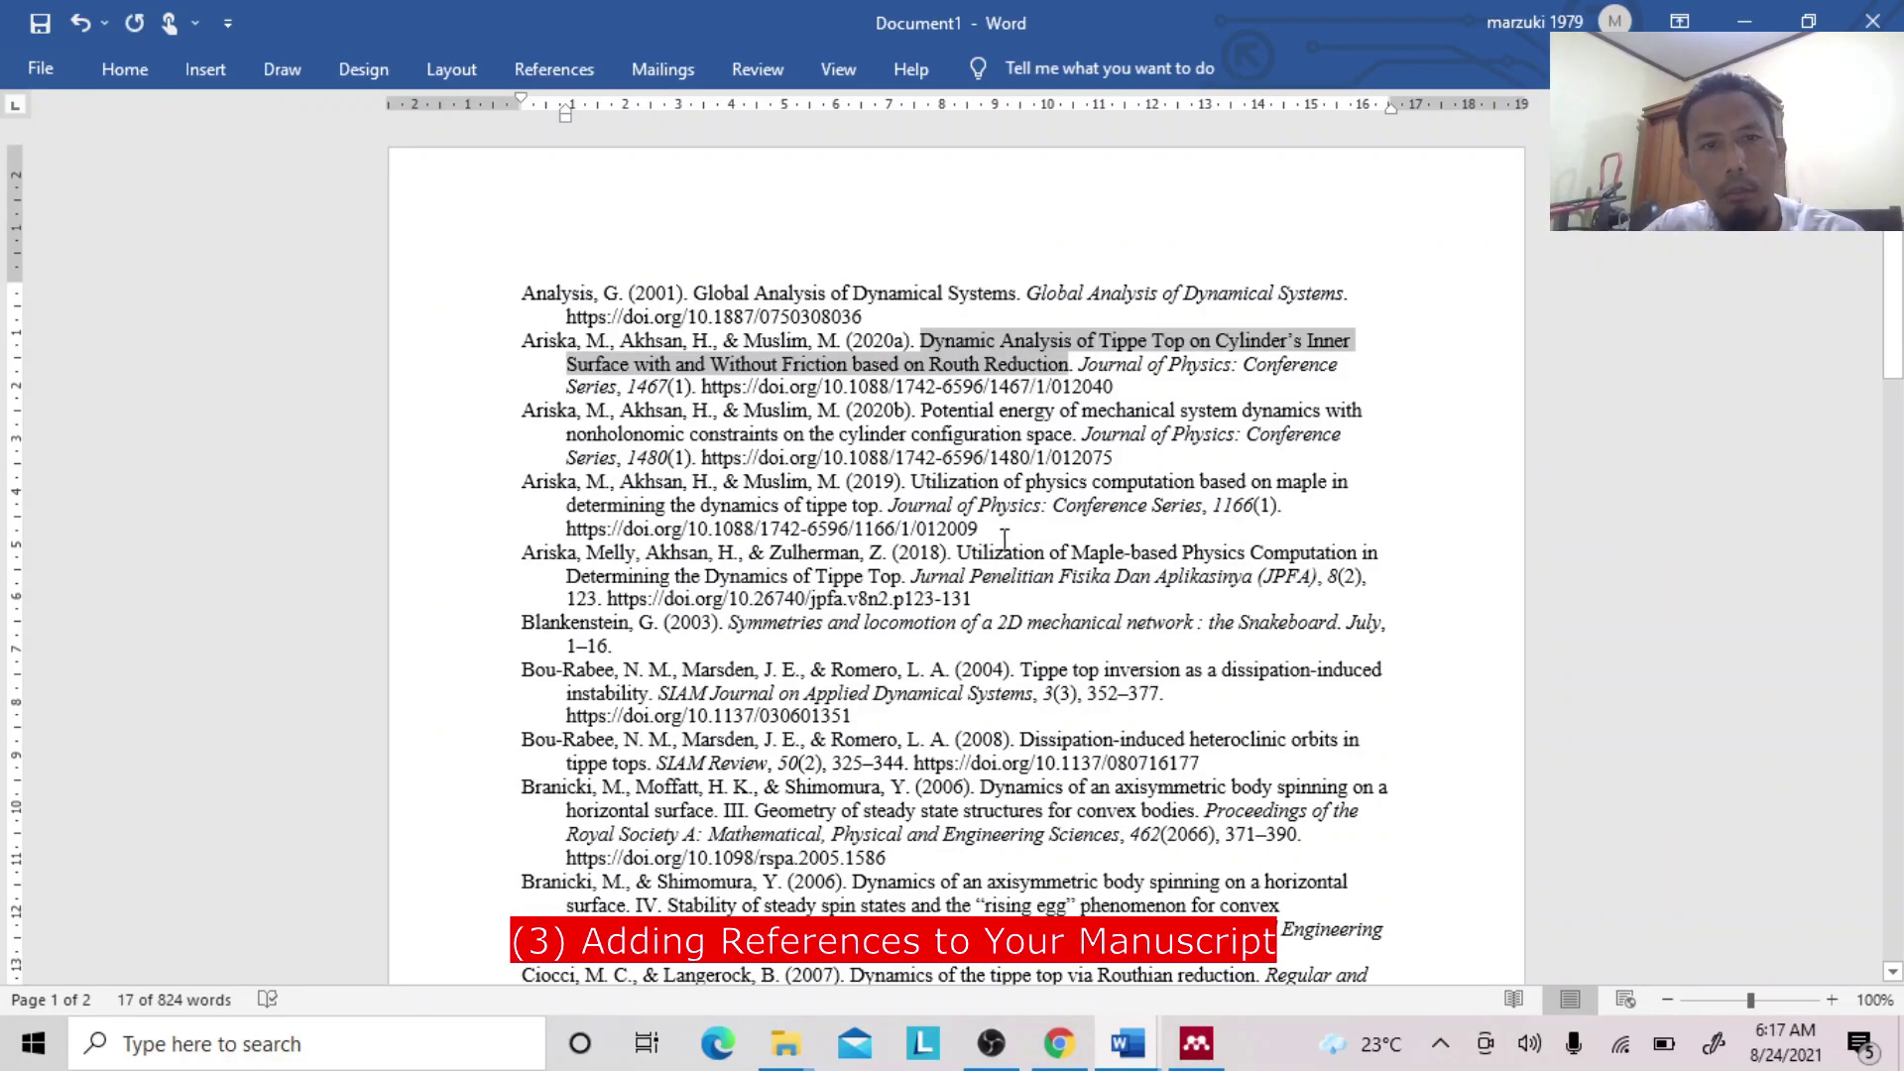
click(524, 341)
drag(549, 342, 900, 342)
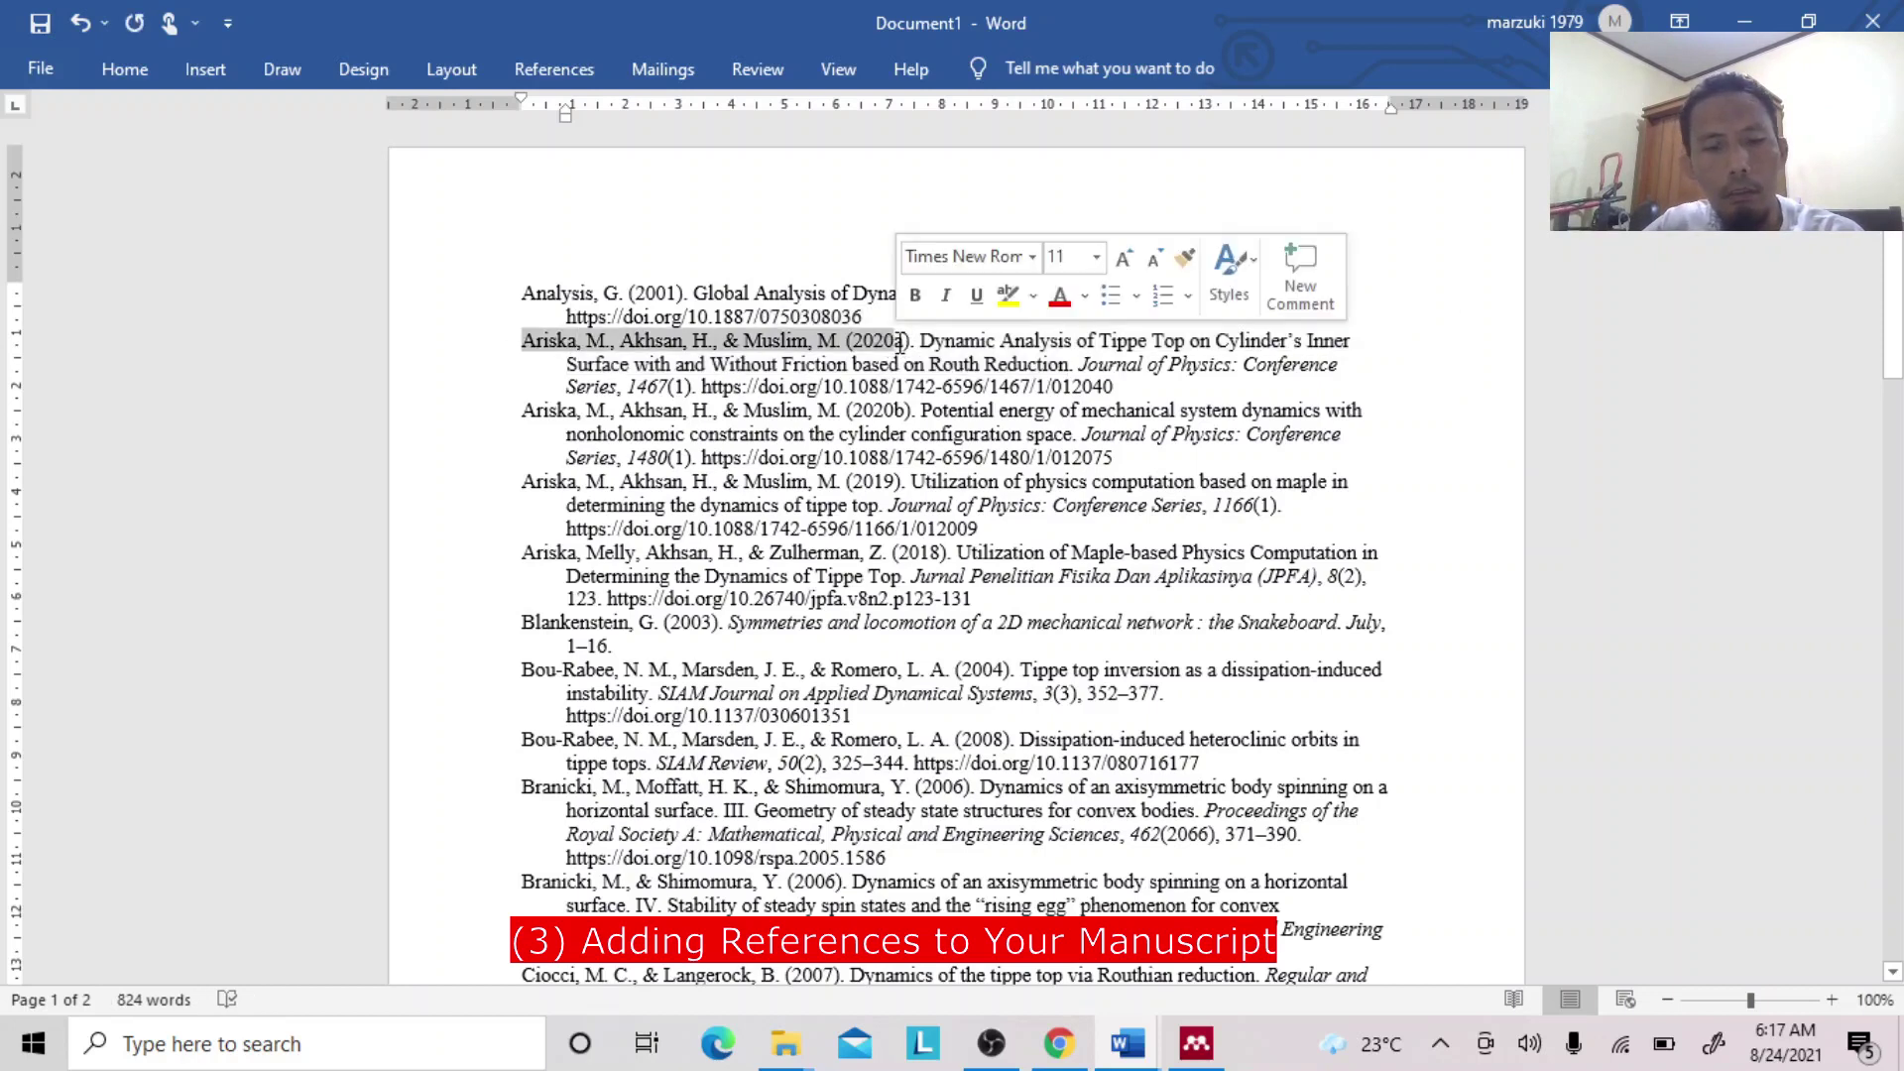
click(1059, 1044)
Search Google Scholar for Ariska, M., Akhsan, H., & Muslim, M. (2020), glancing at Document1's reference list.
key(ctrl+v)
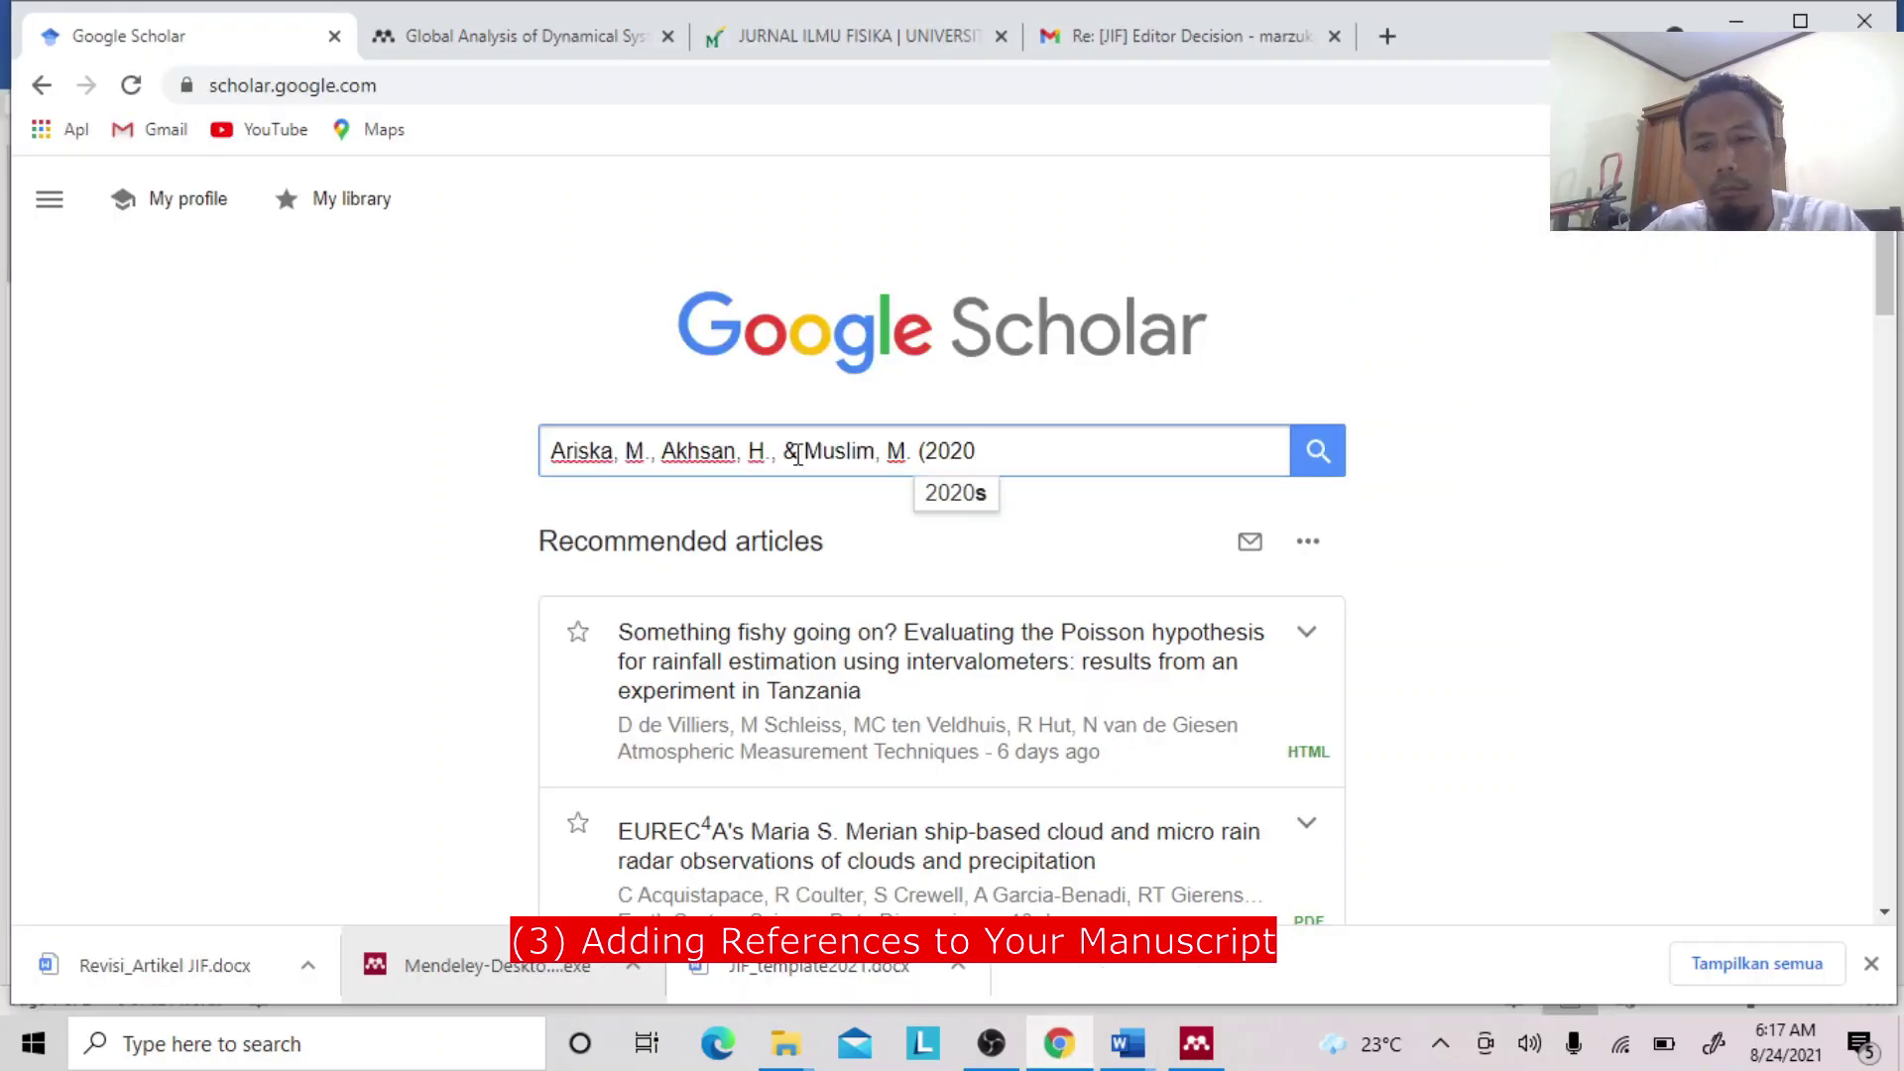
key(Return)
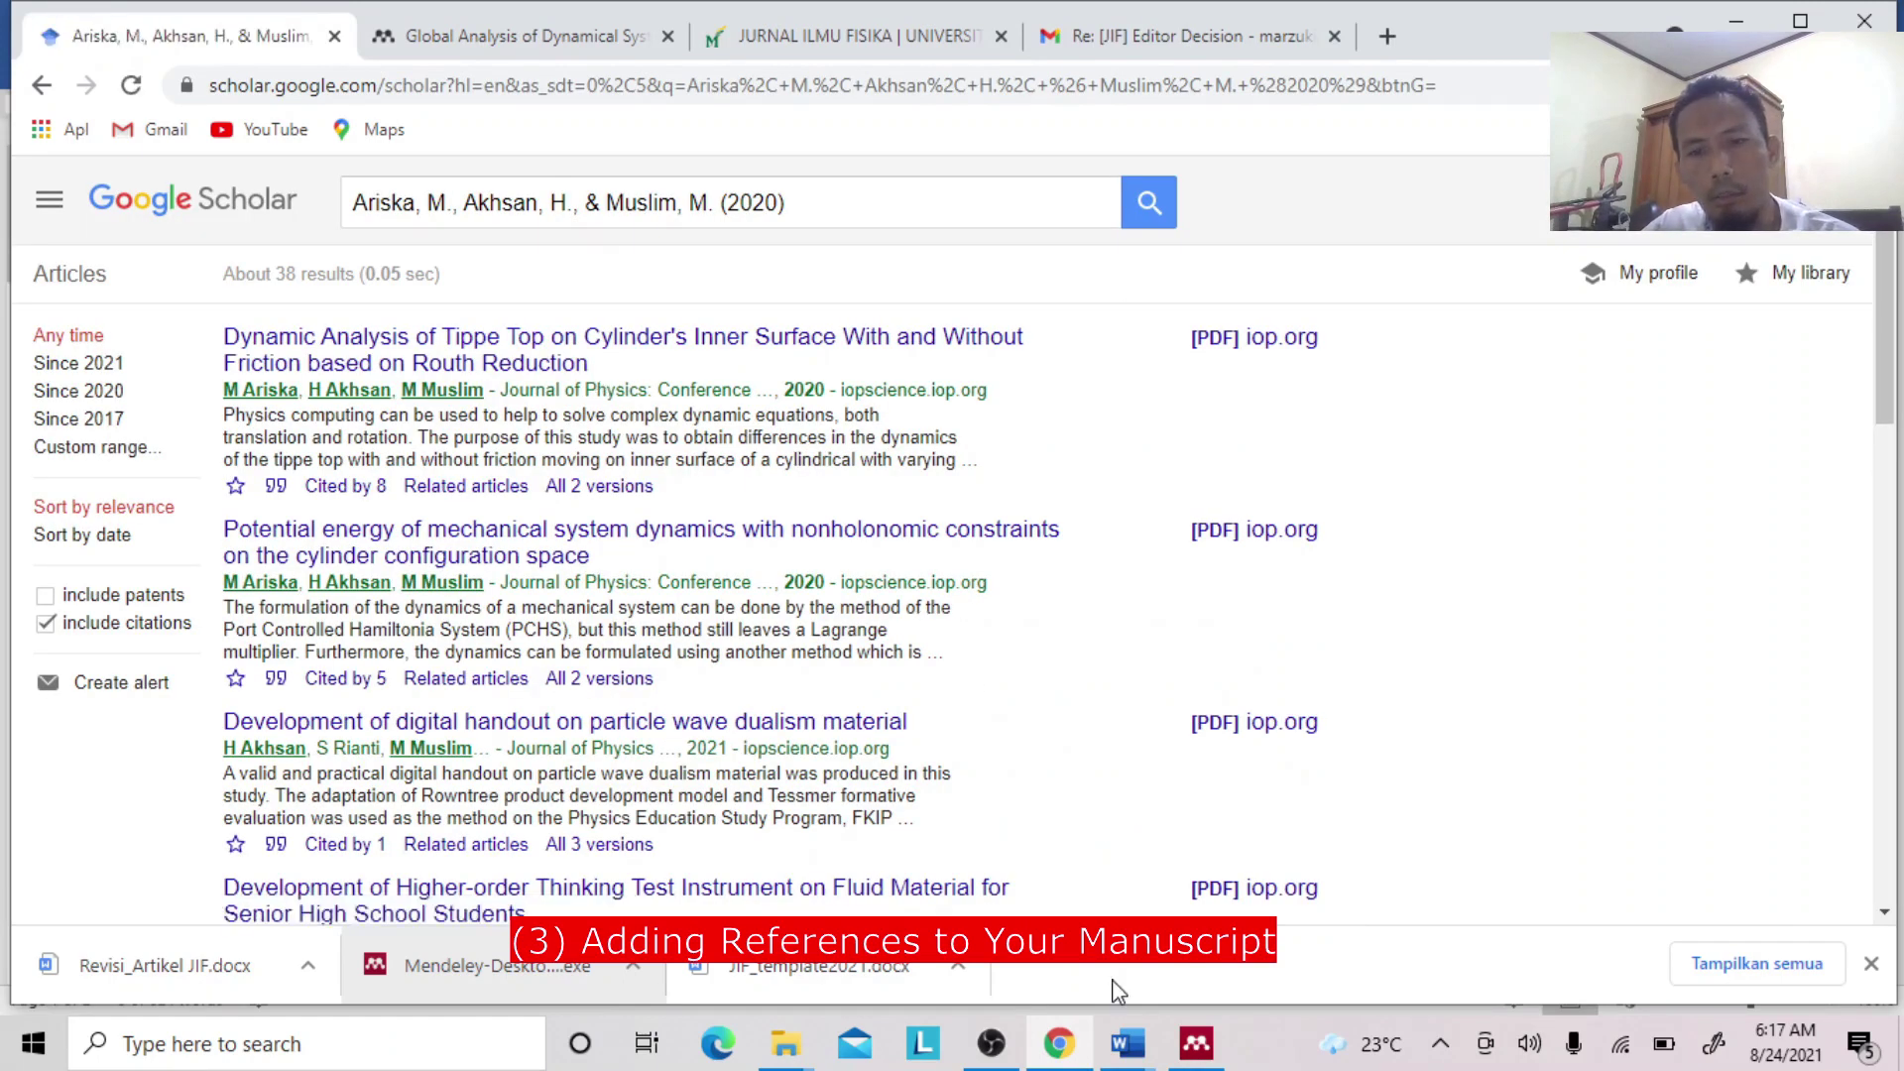
click(1137, 1048)
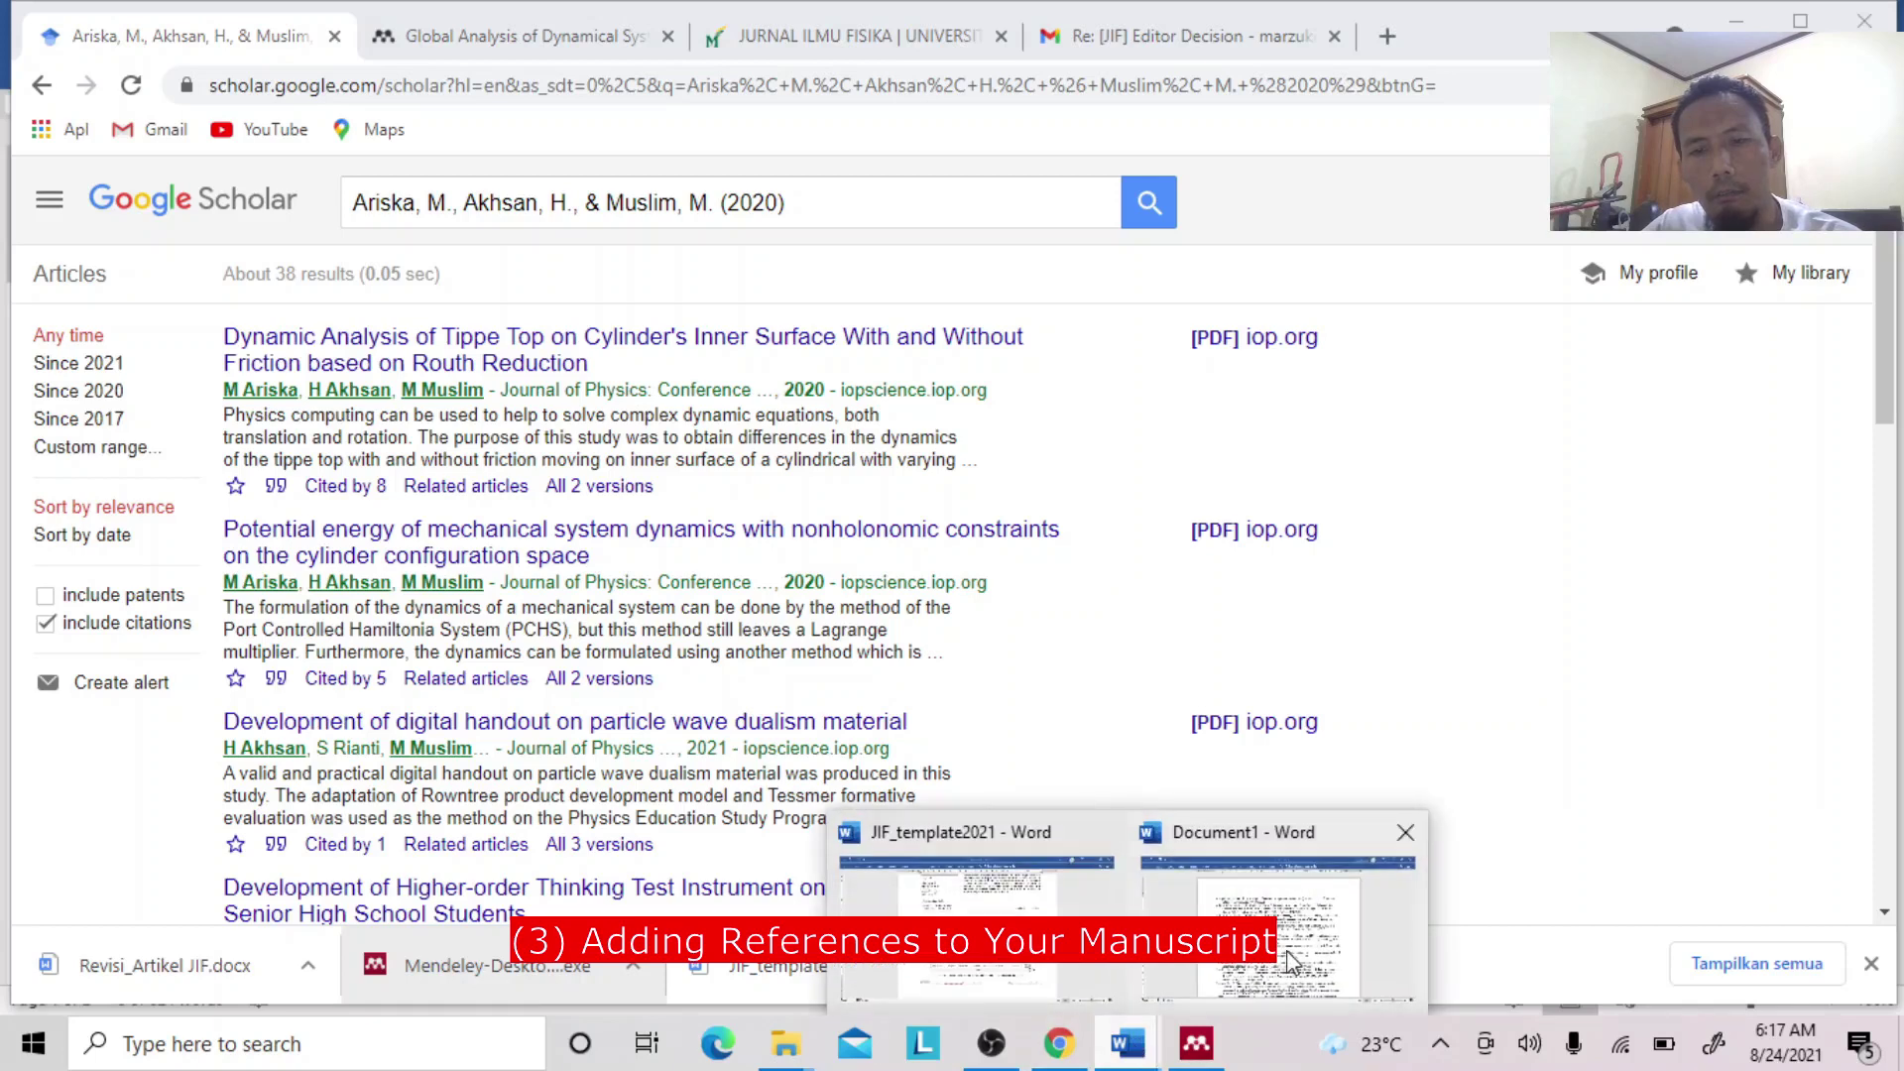
click(1289, 952)
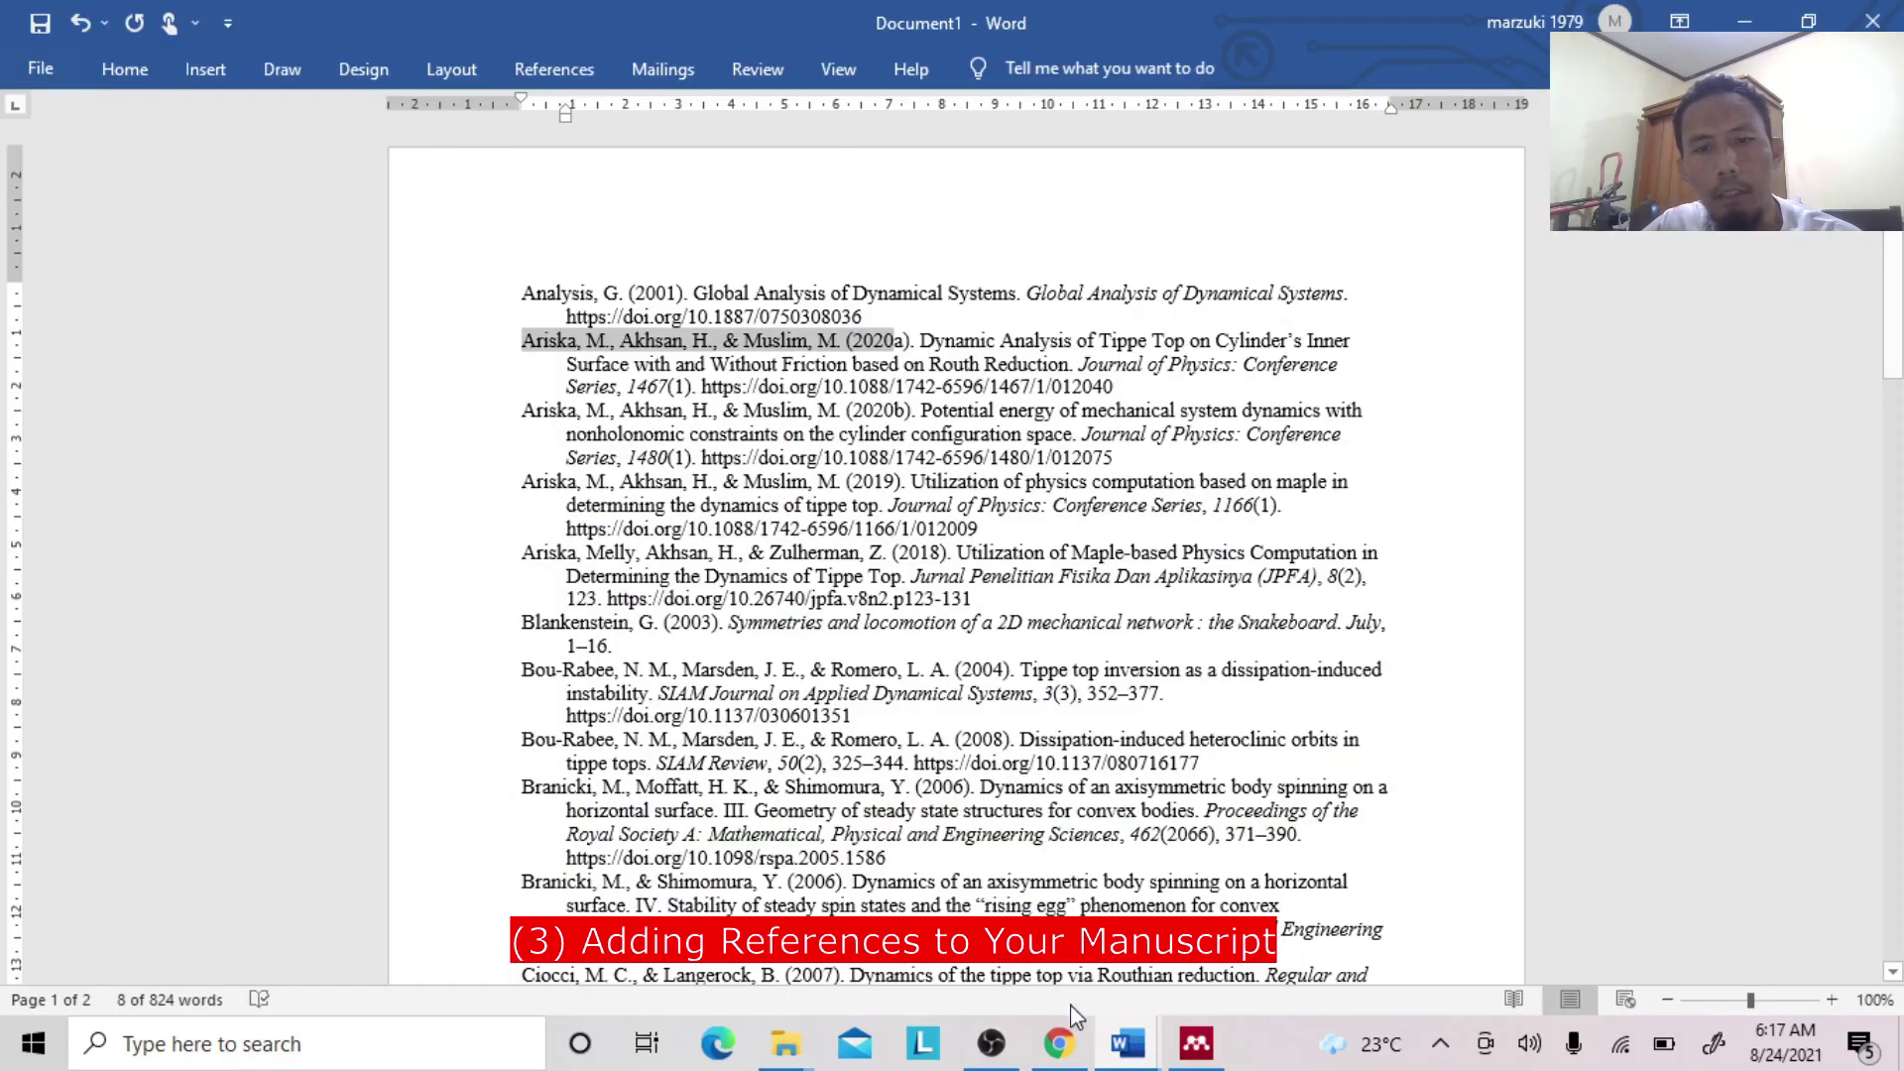
click(1059, 1043)
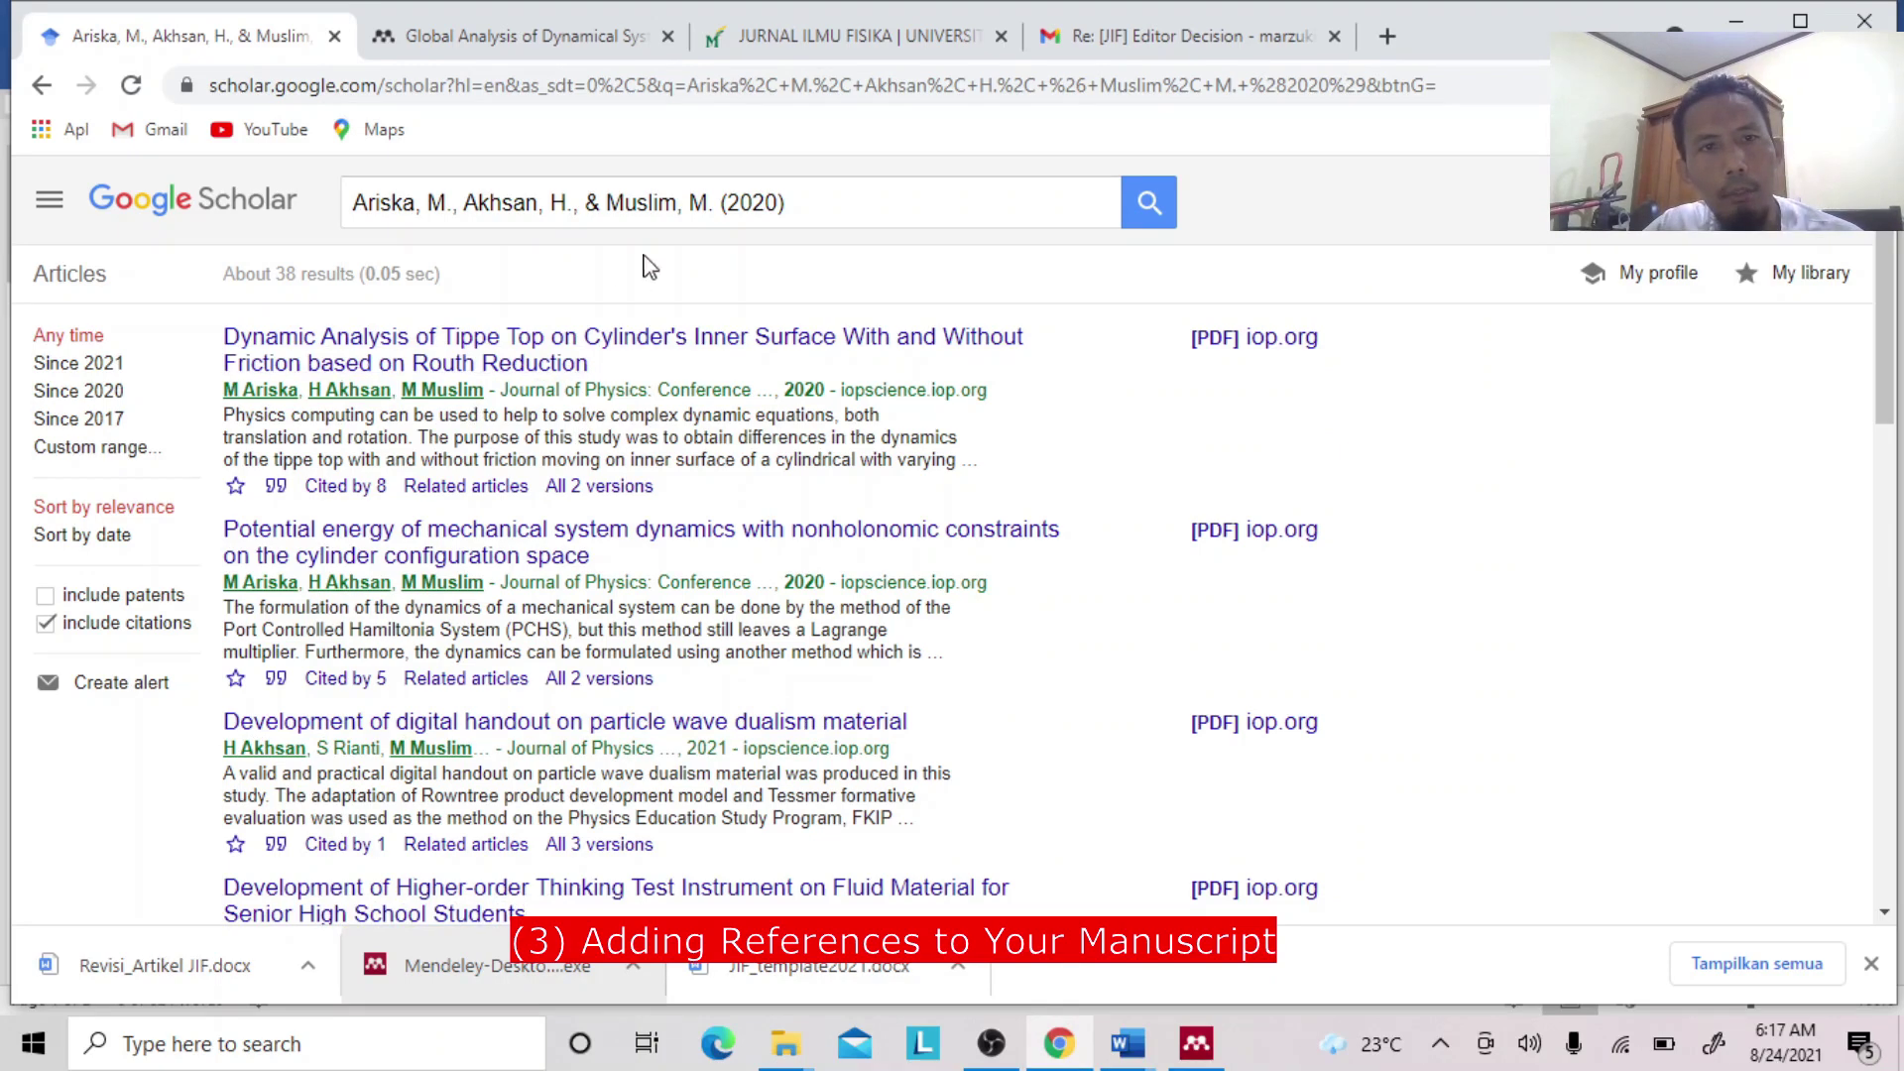
Show the citation formats for the first result, the Dynamic Analysis of Tippe Top paper.
drag(809, 202, 351, 202)
click(814, 202)
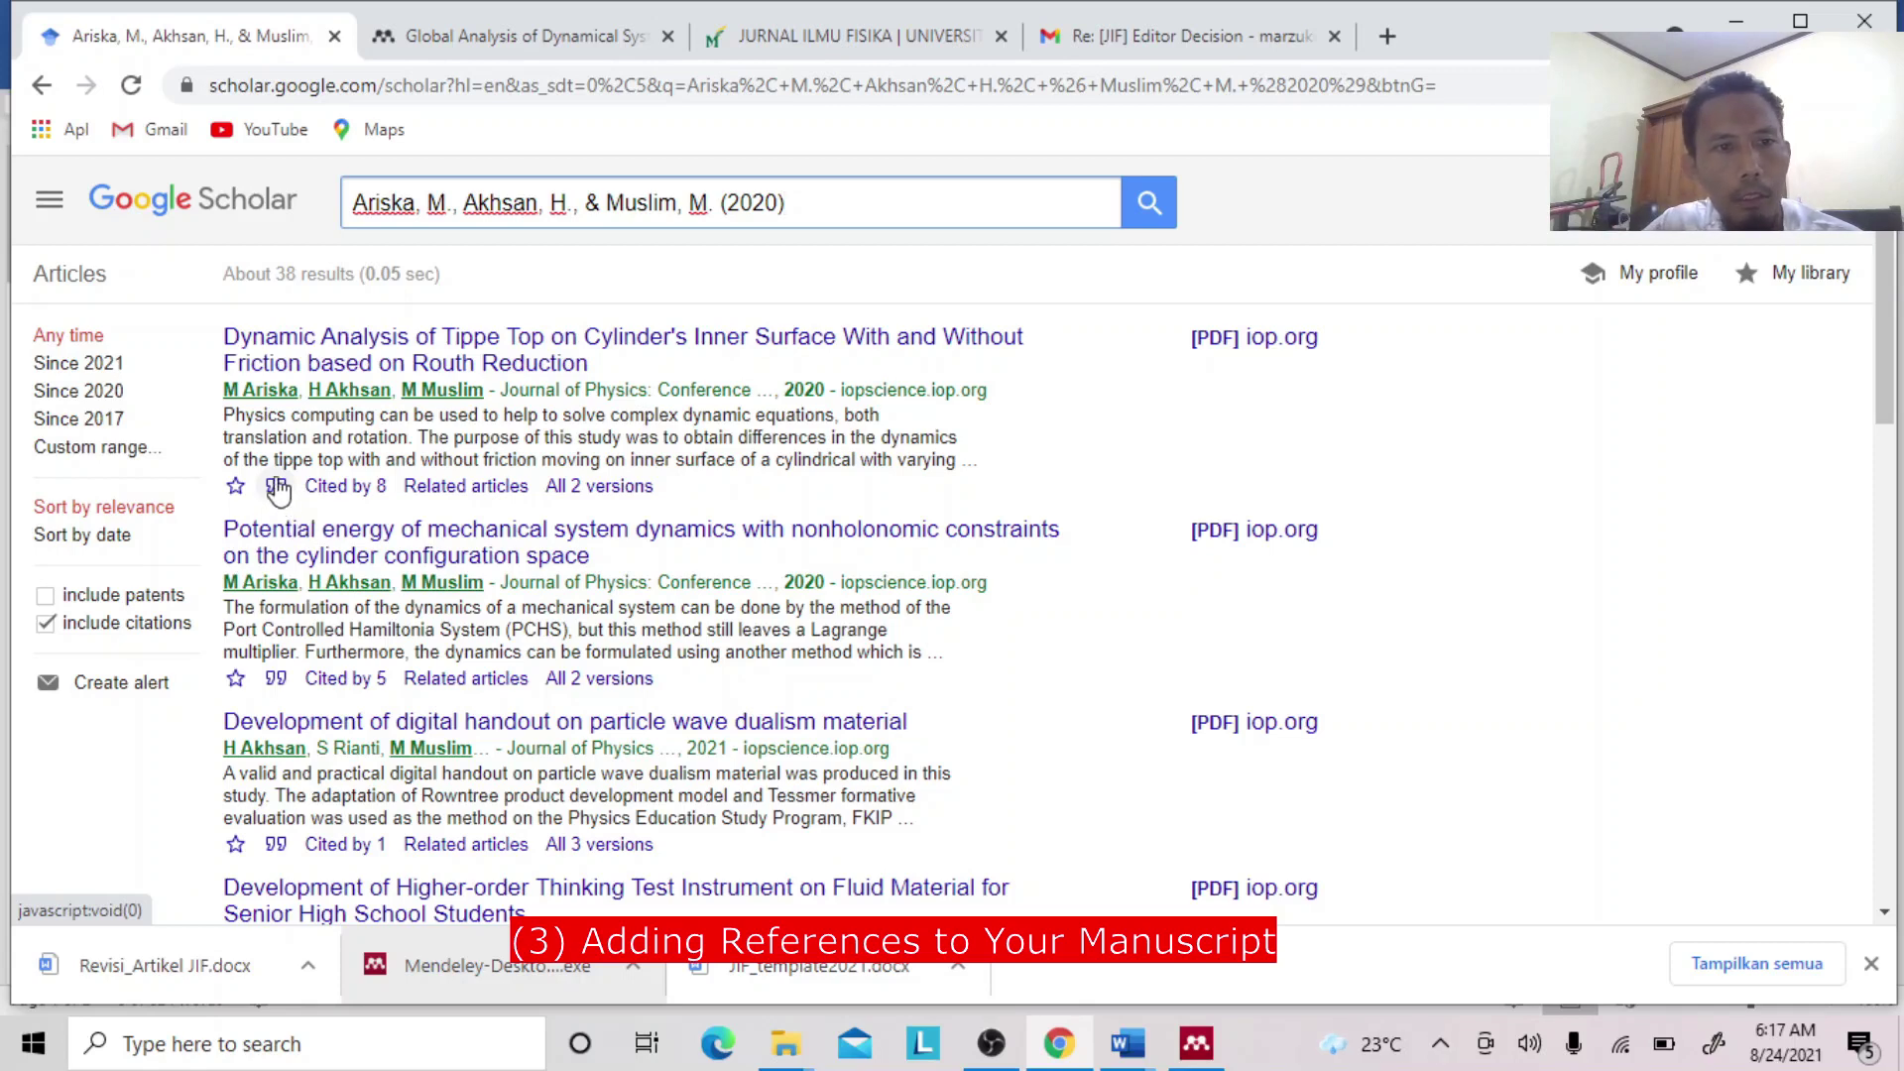
click(277, 488)
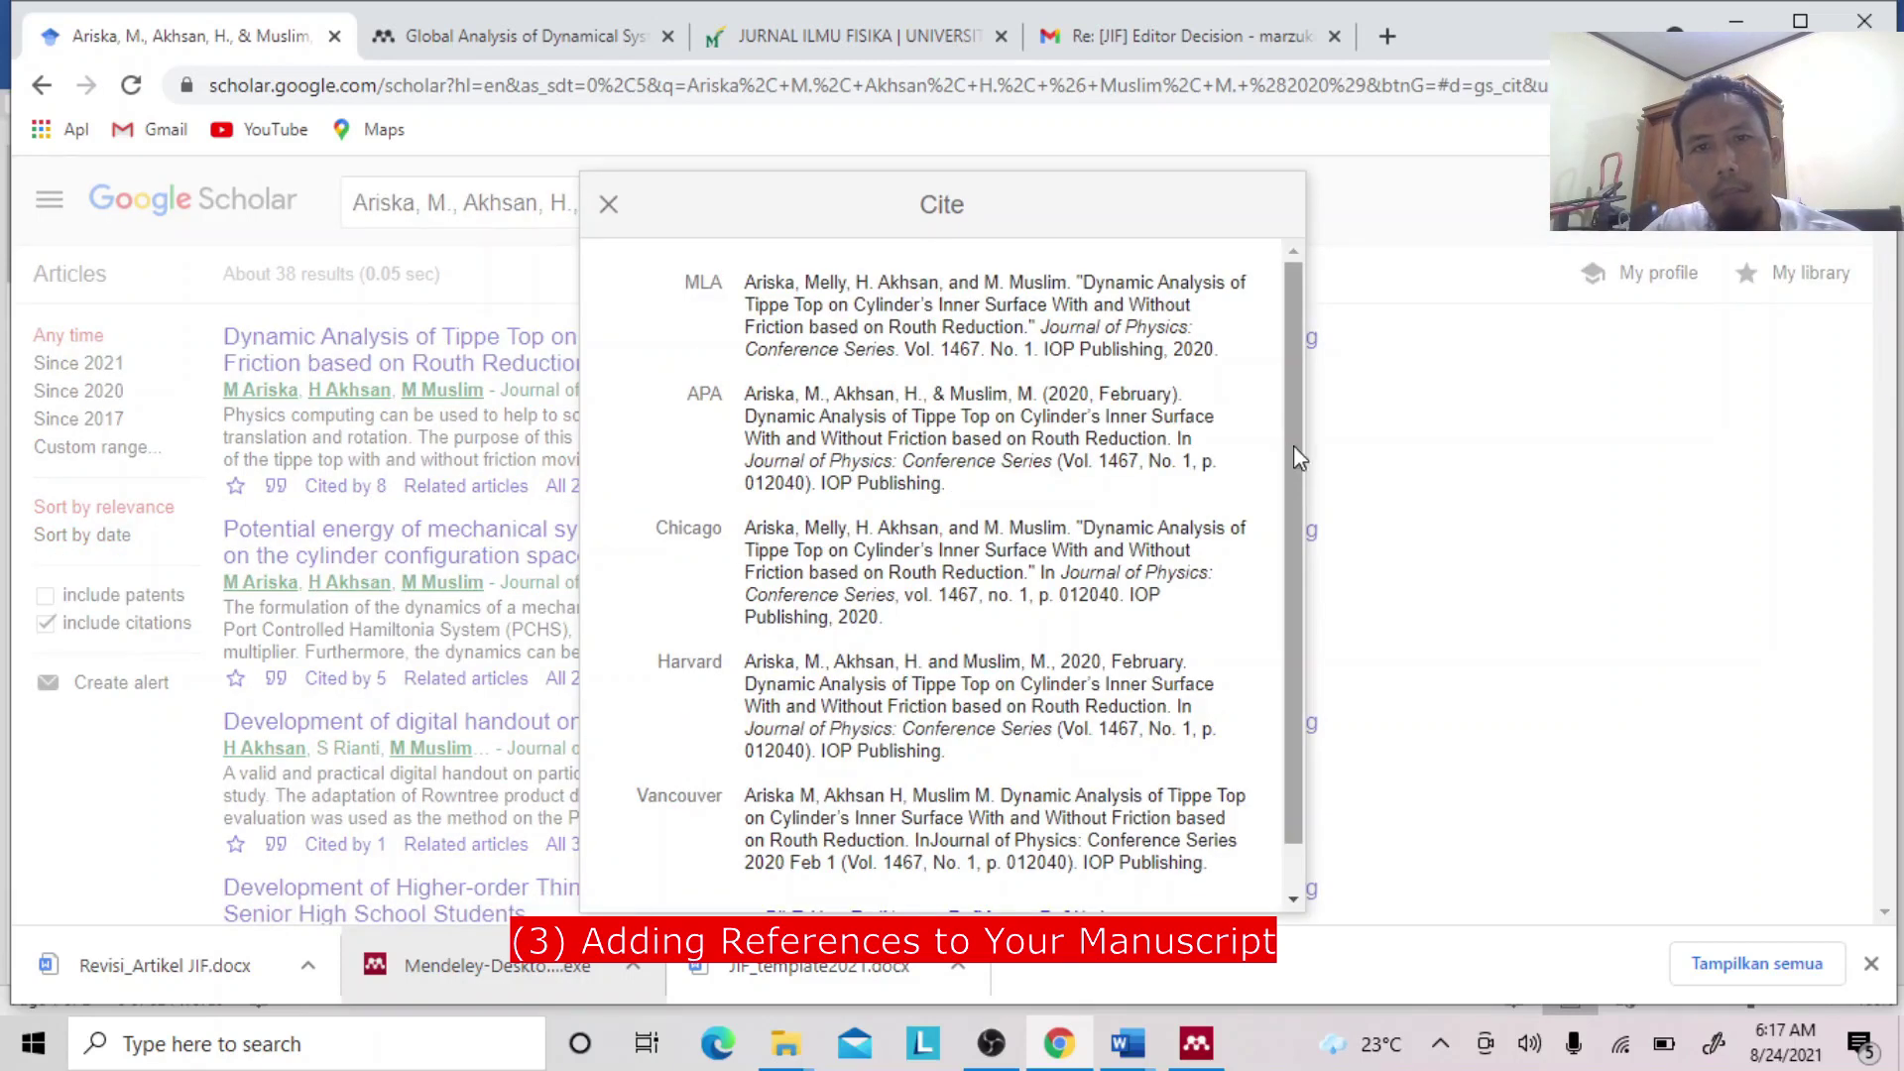
Download the Tippe Top paper's RefMan citation as scholar.ris and bring Mendeley Desktop forward.
triple_click(820, 428)
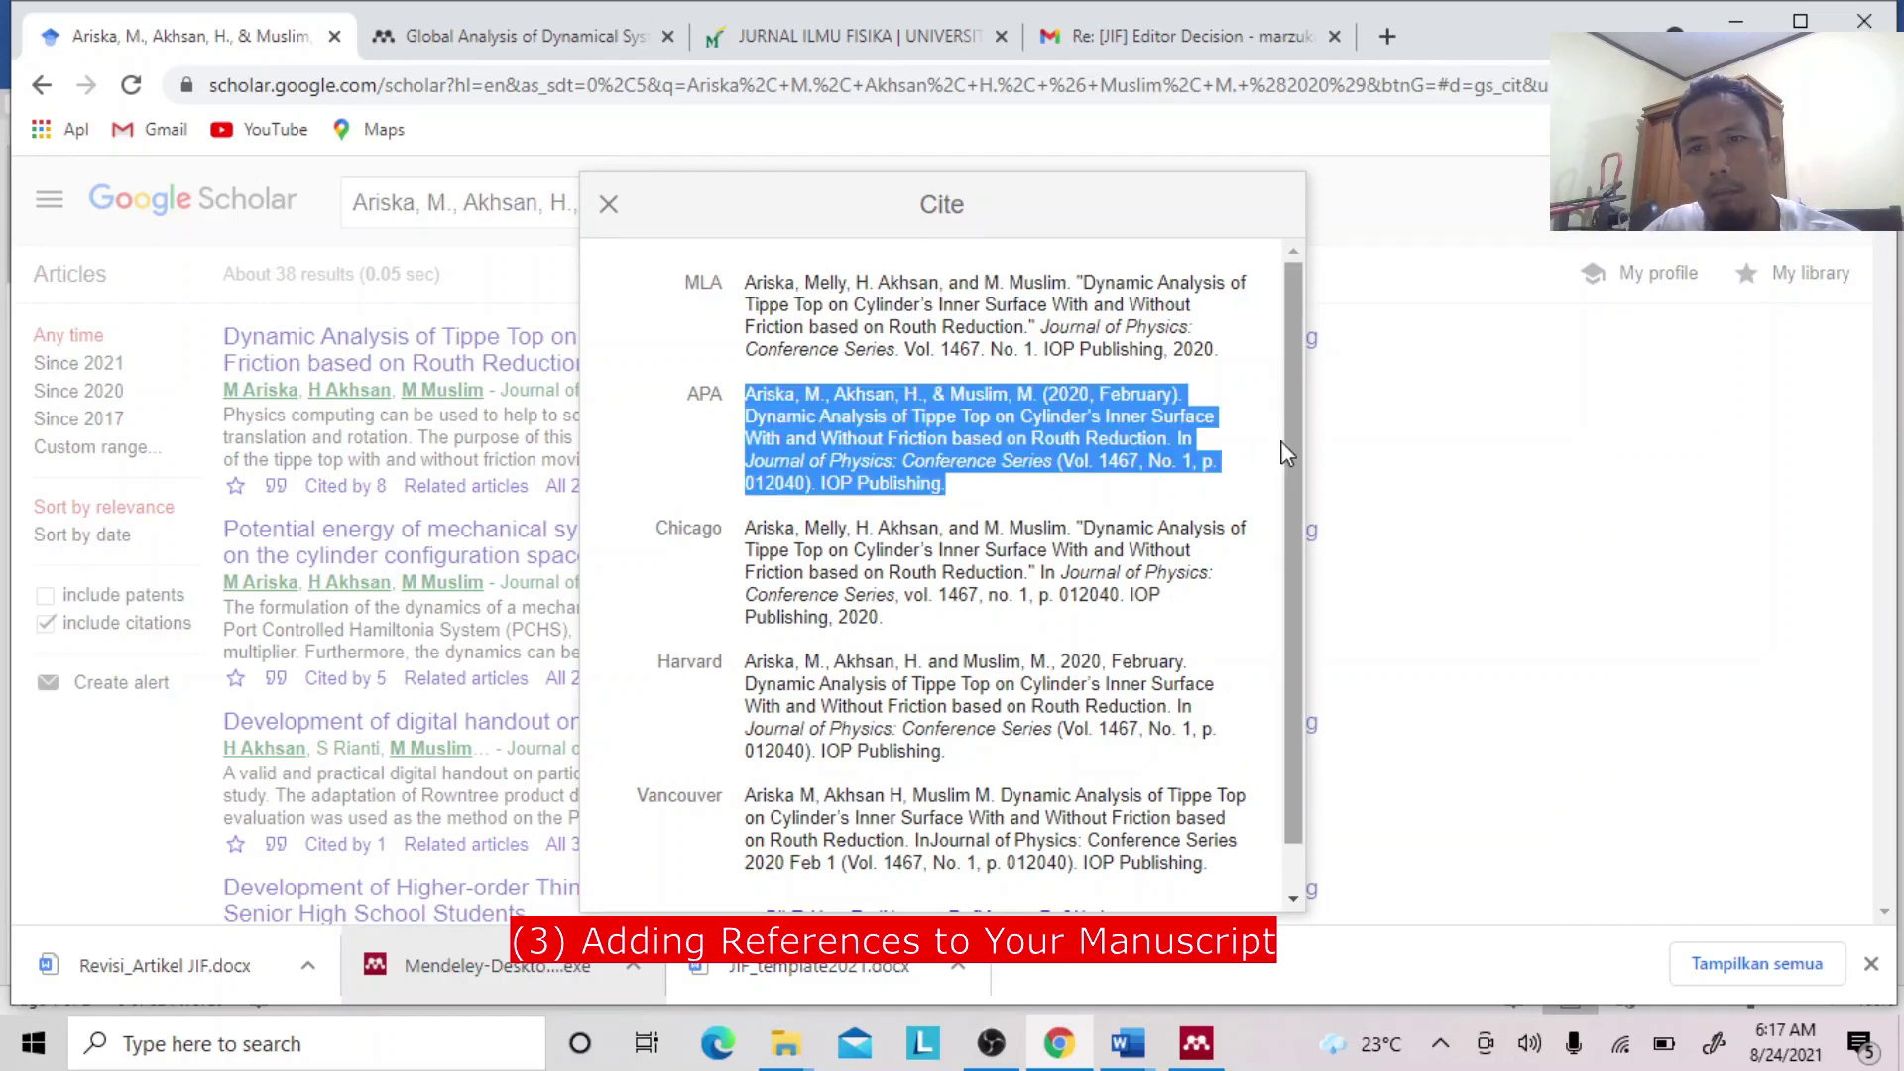
drag(1293, 456, 1294, 501)
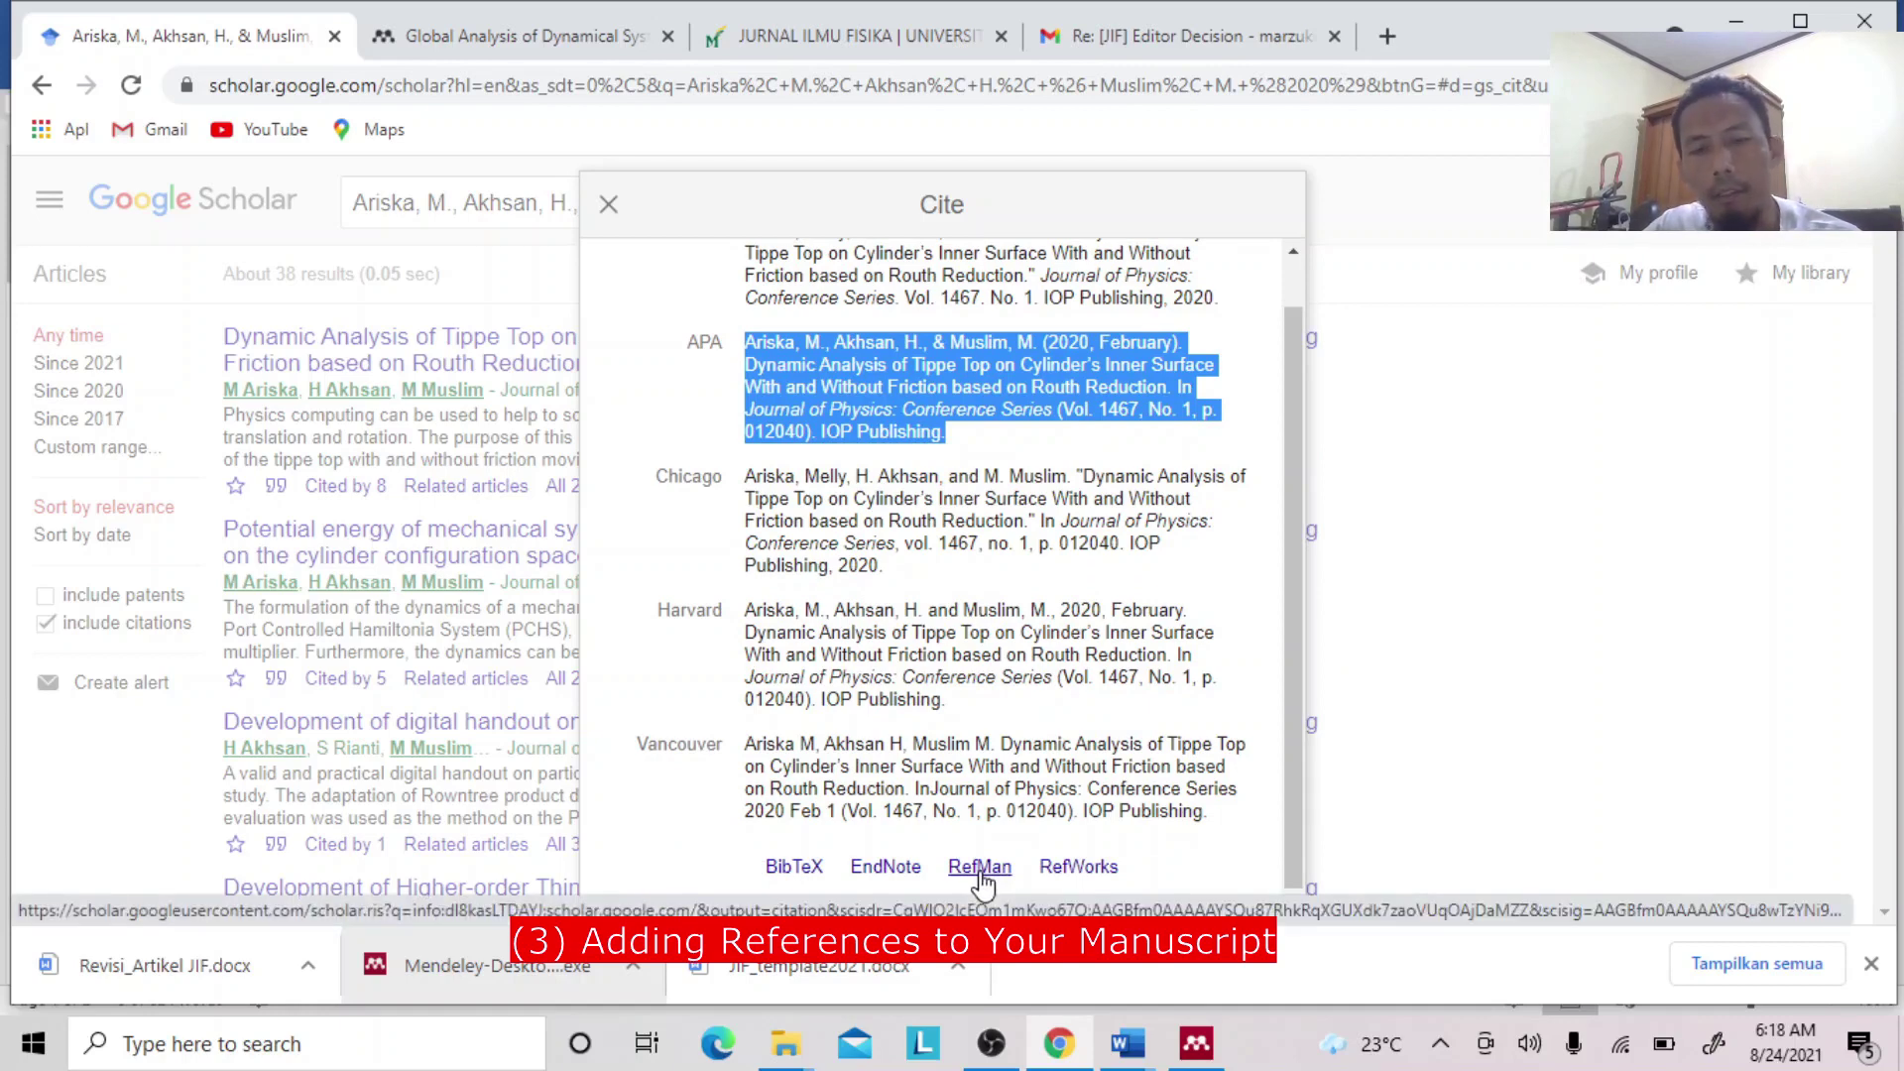
click(982, 880)
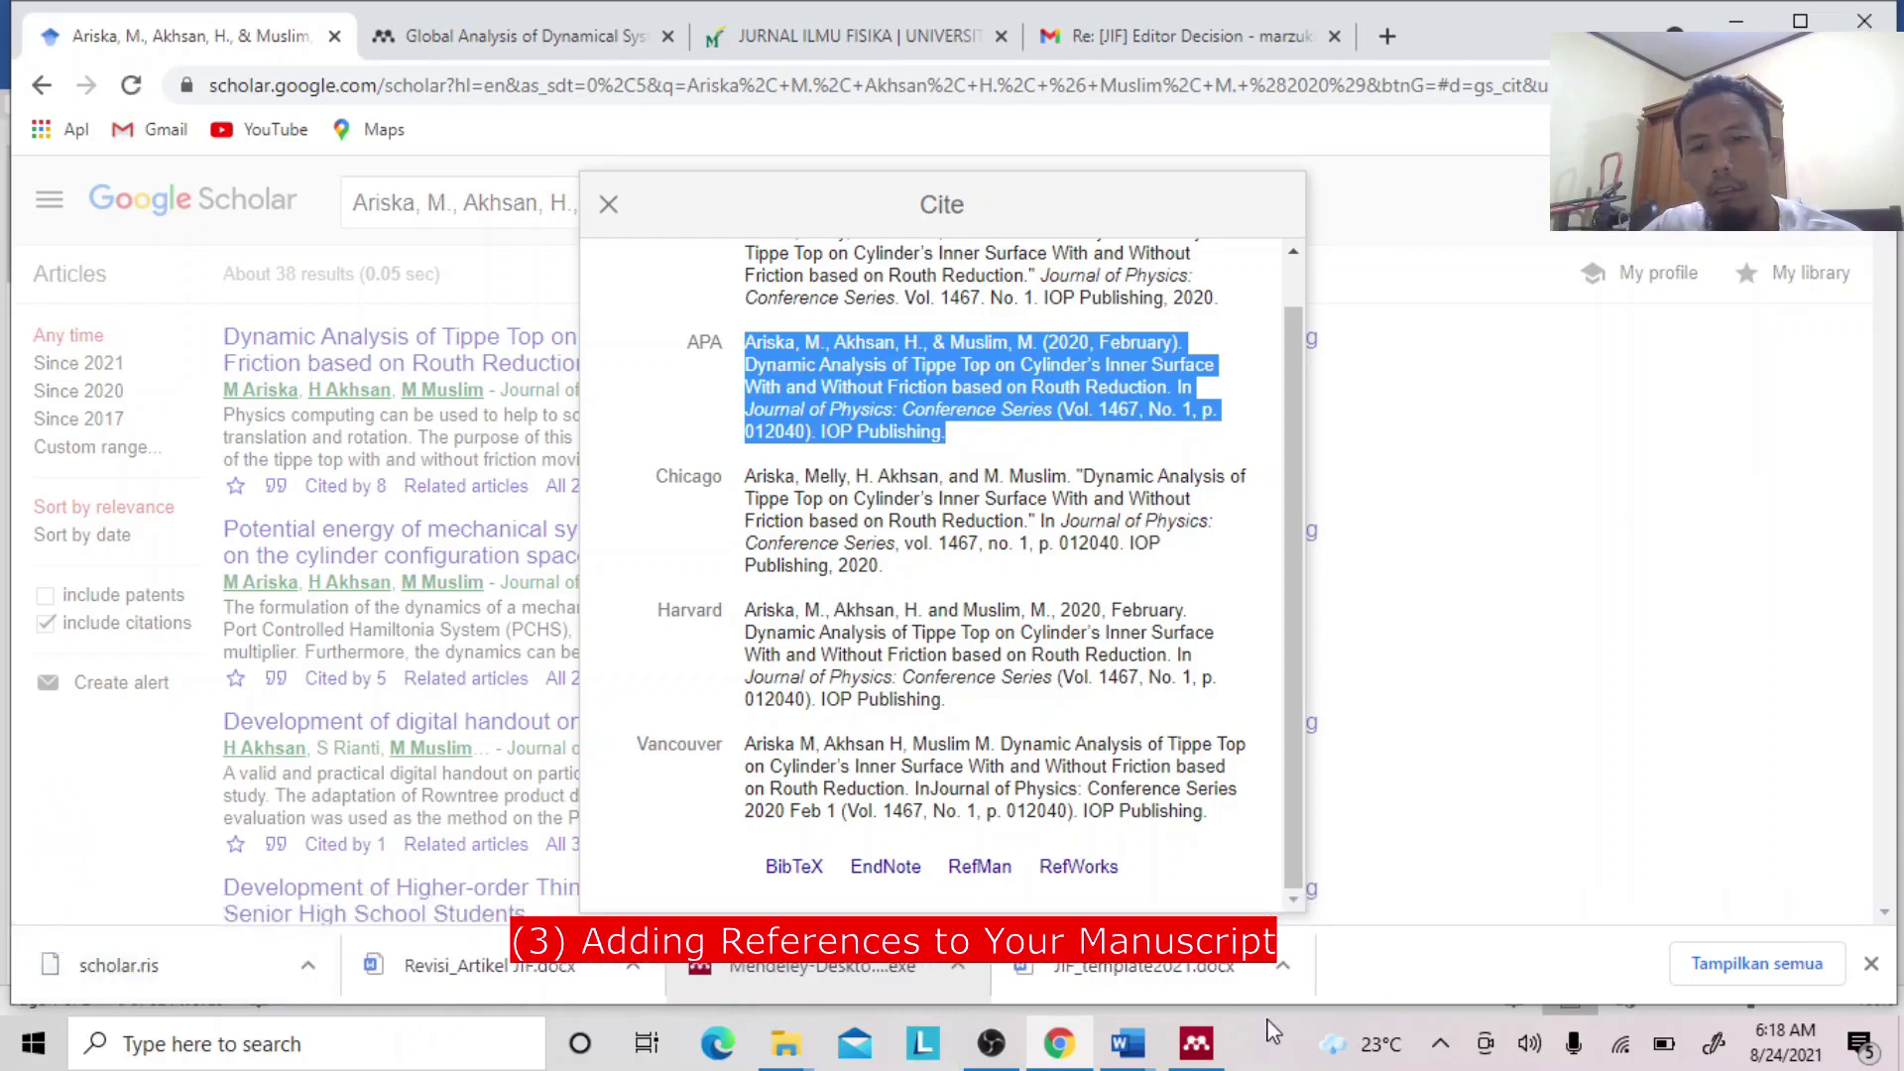
click(1197, 1044)
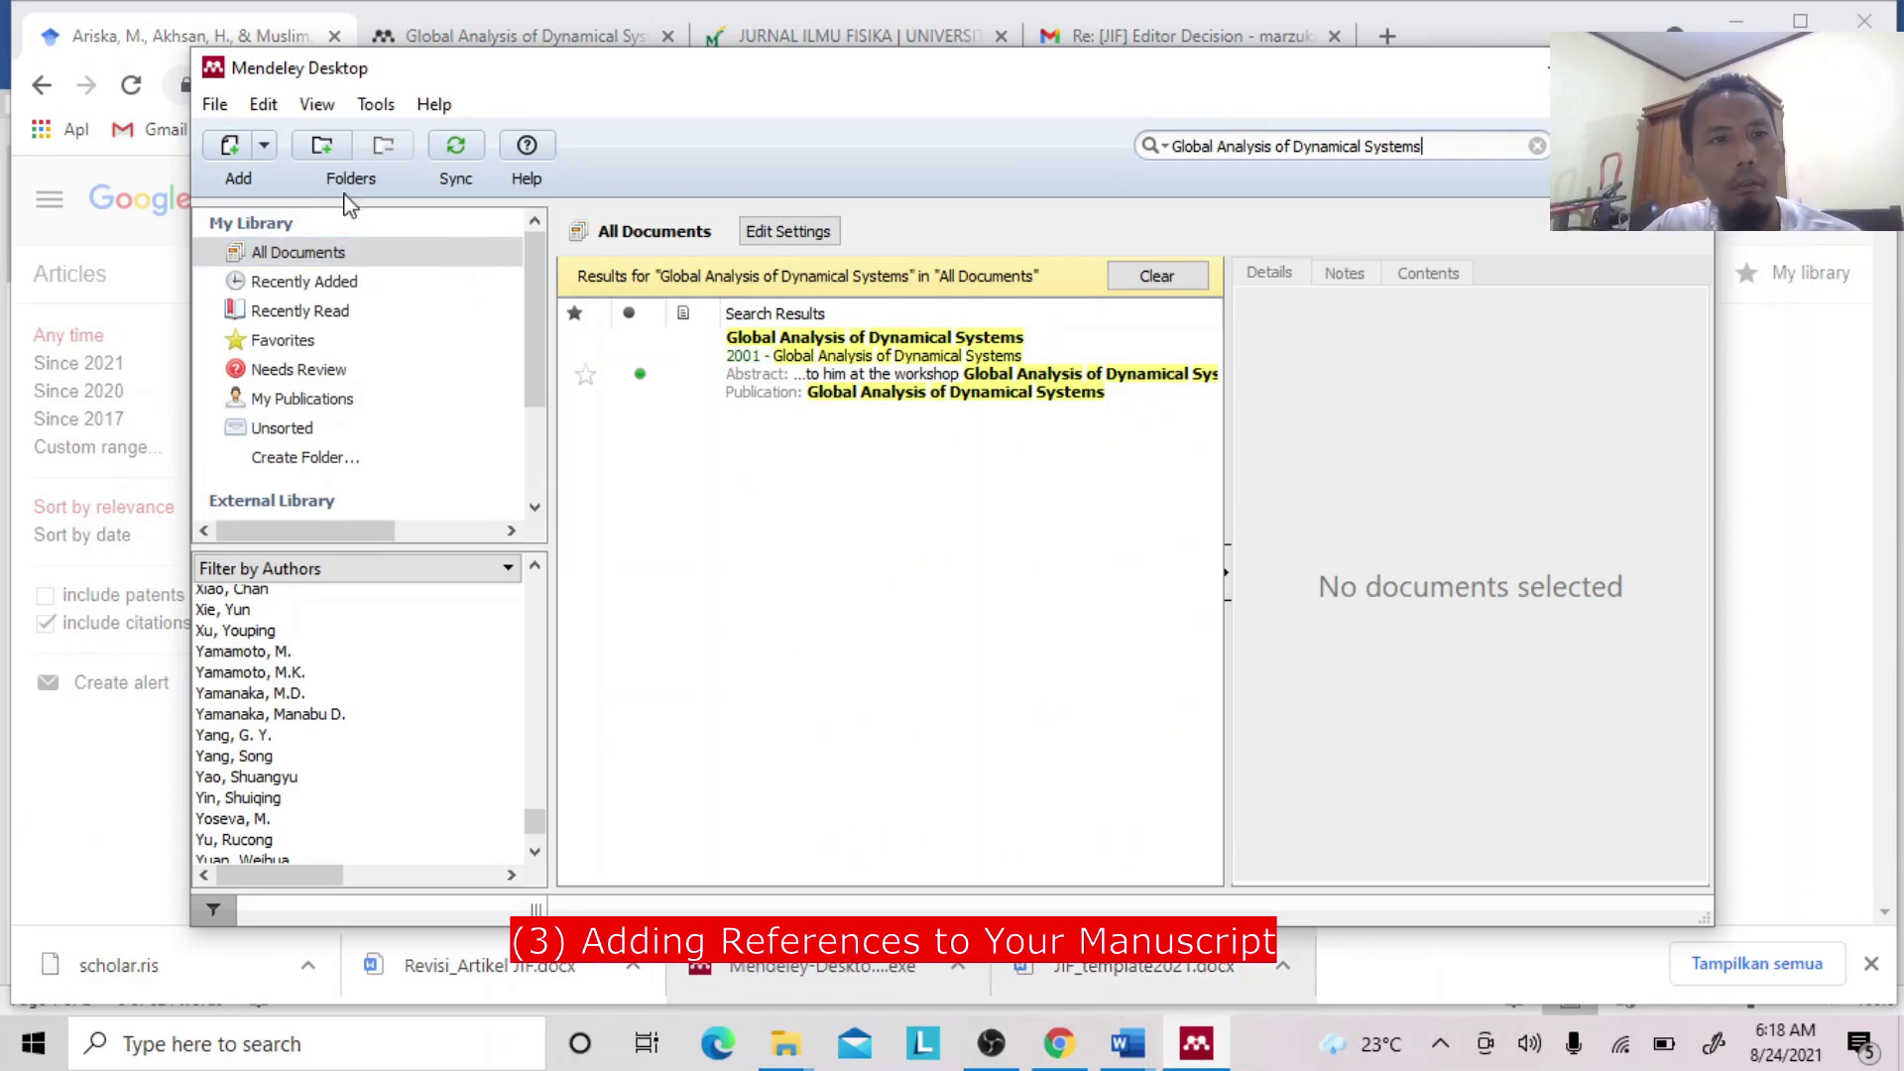
Import scholar.ris from Downloads into the Mendeley library, then return to Word's Document1.
click(234, 154)
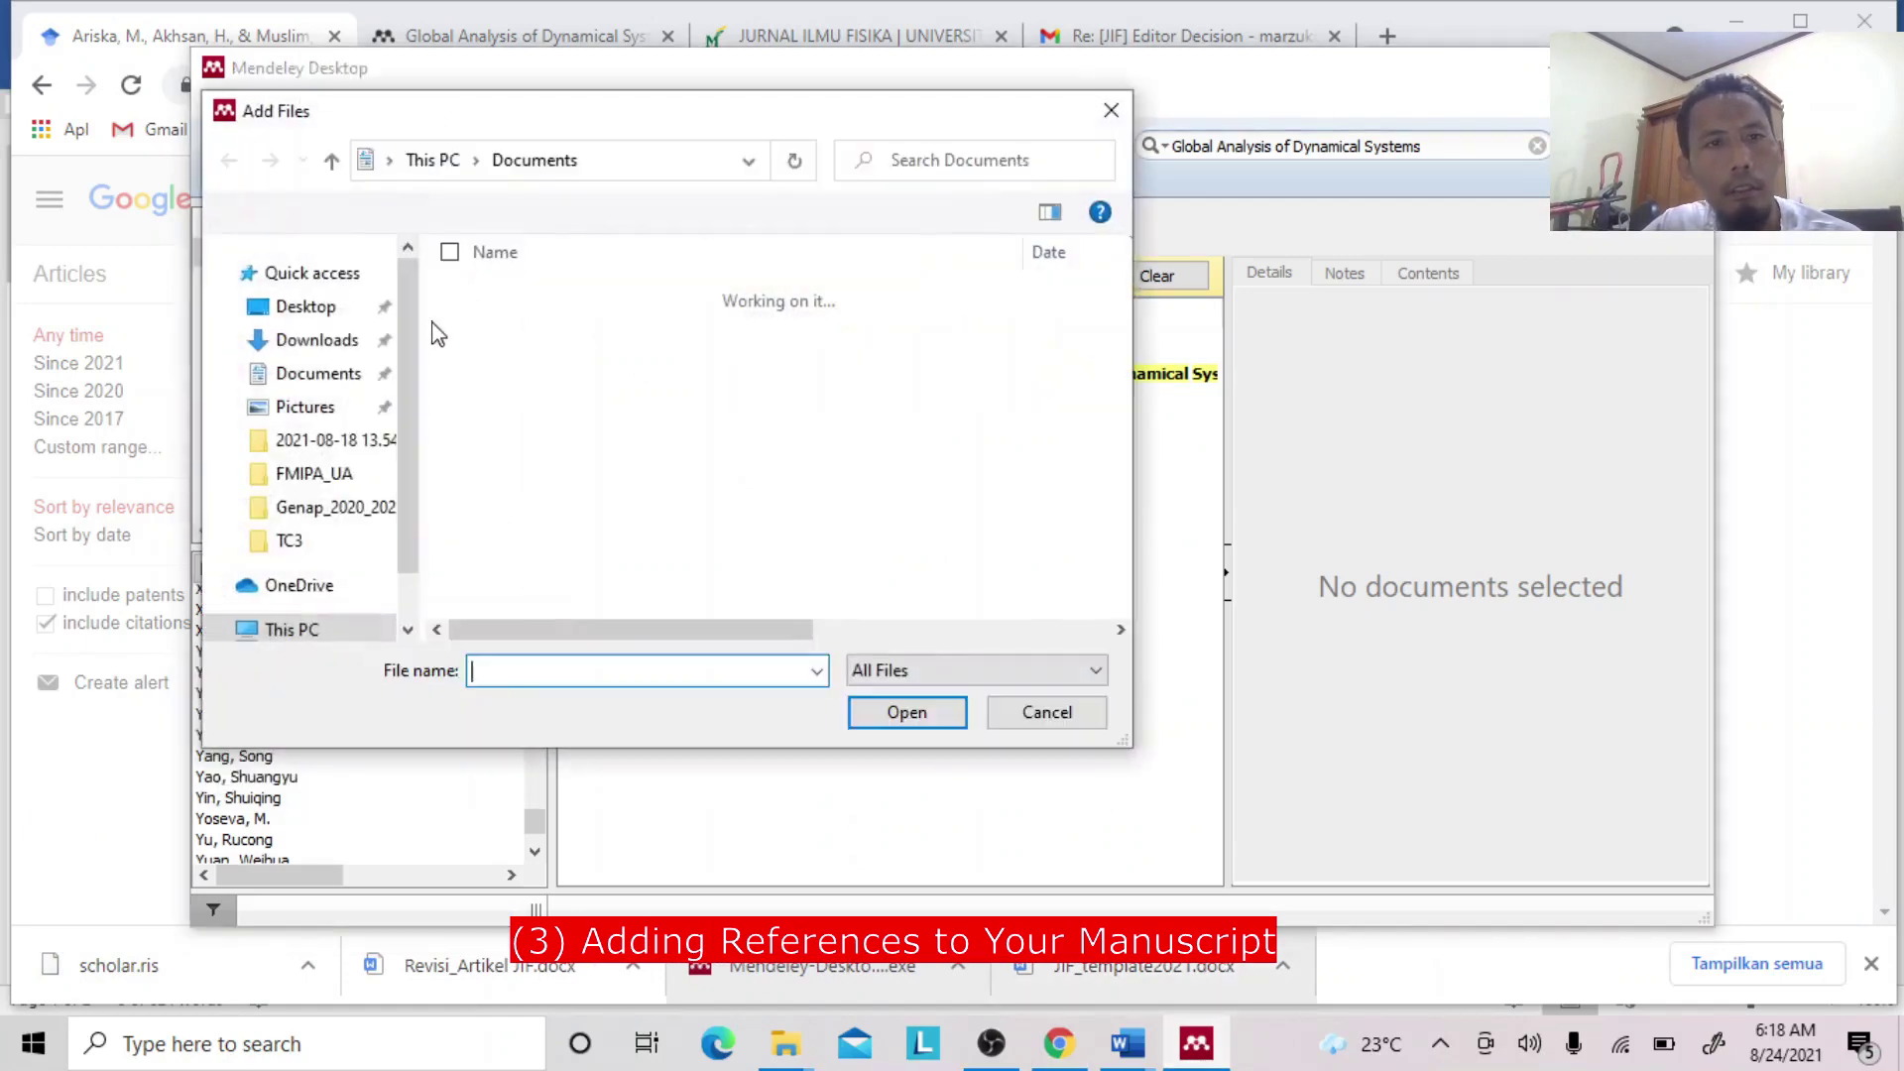
click(323, 342)
click(540, 332)
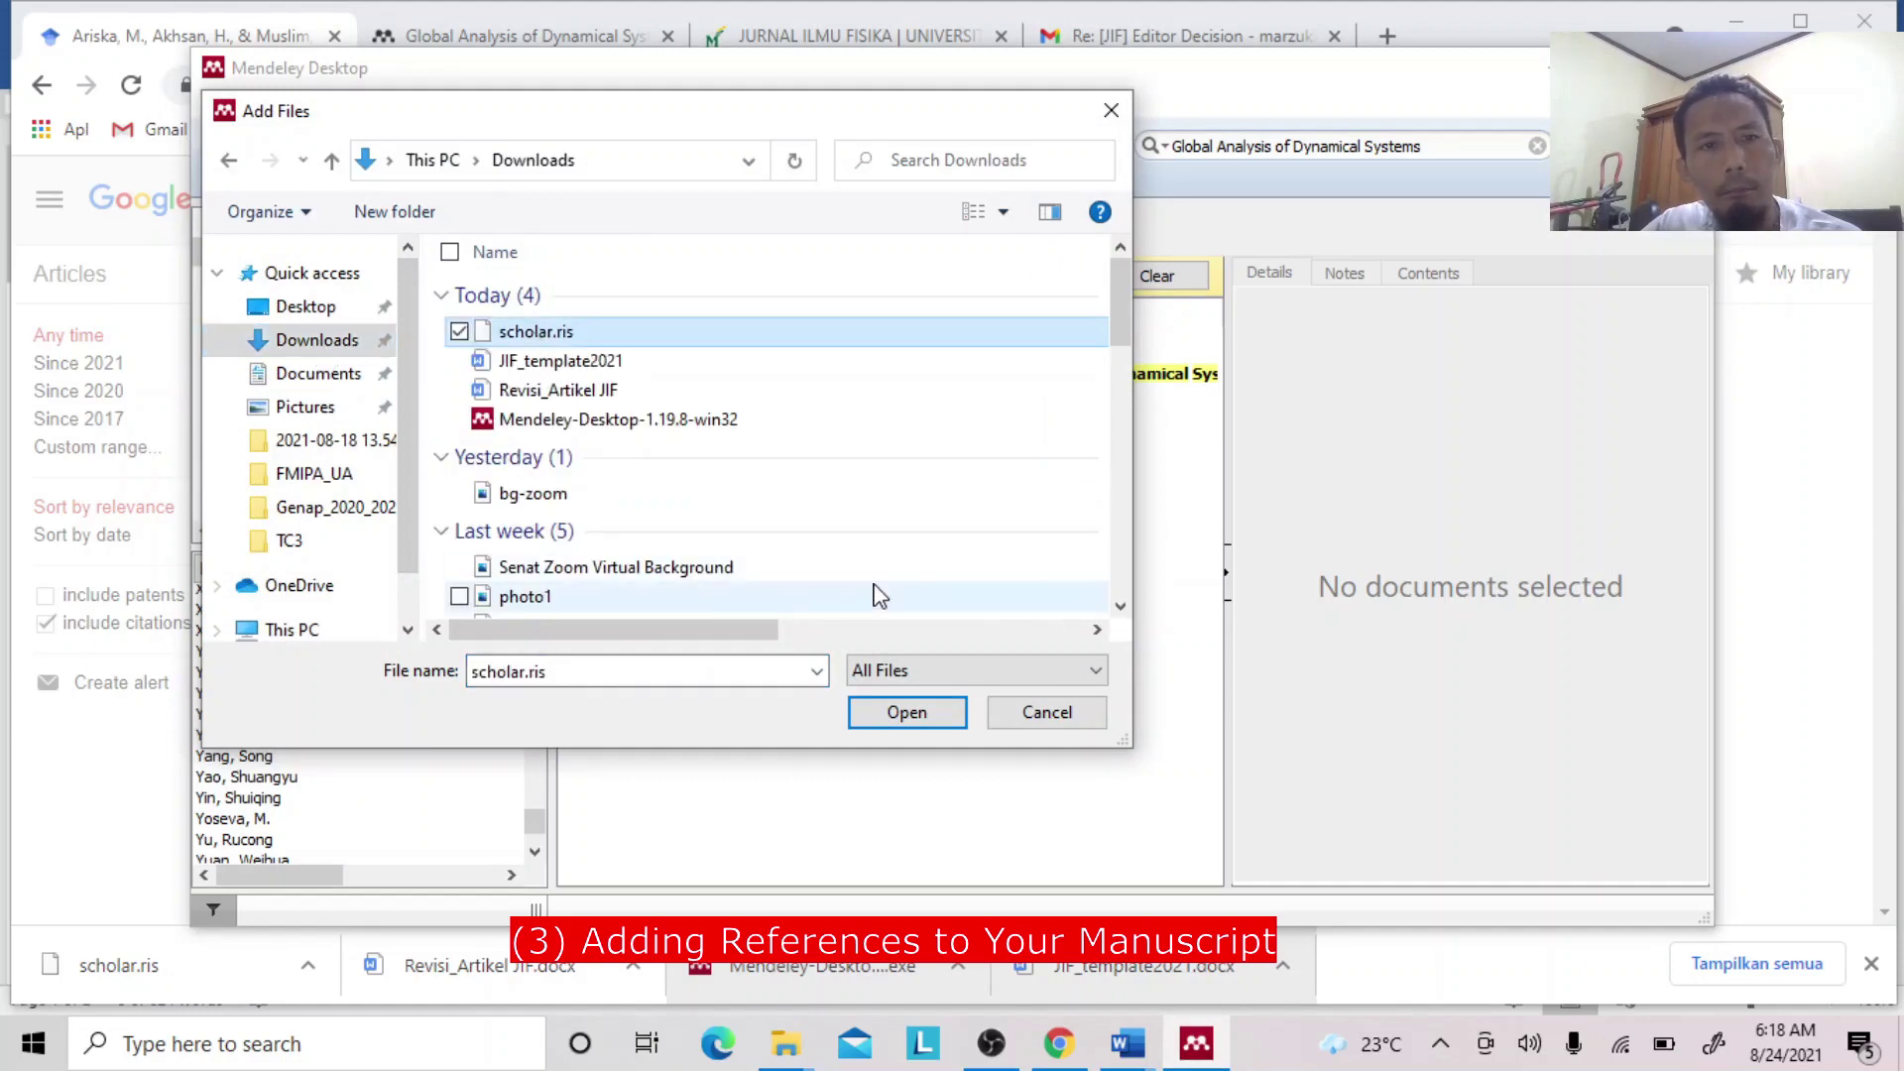
click(906, 712)
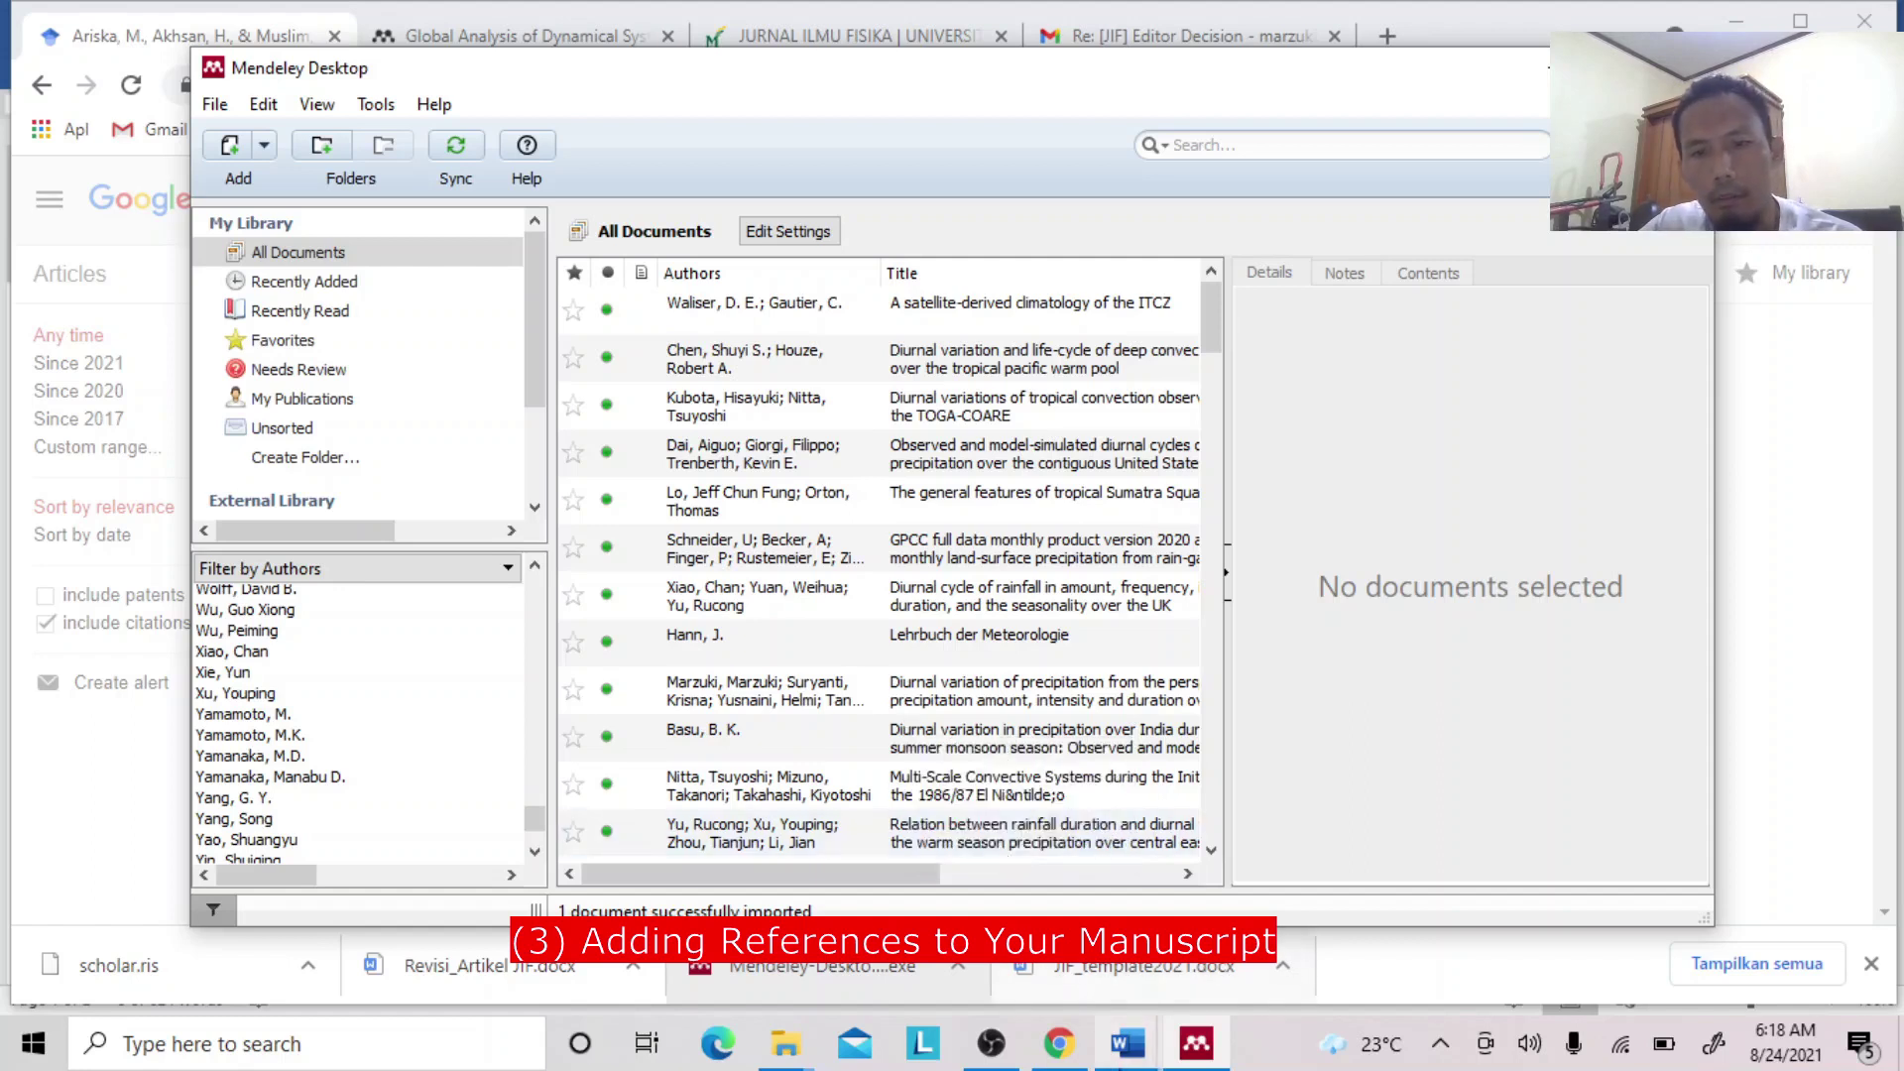
click(1127, 1054)
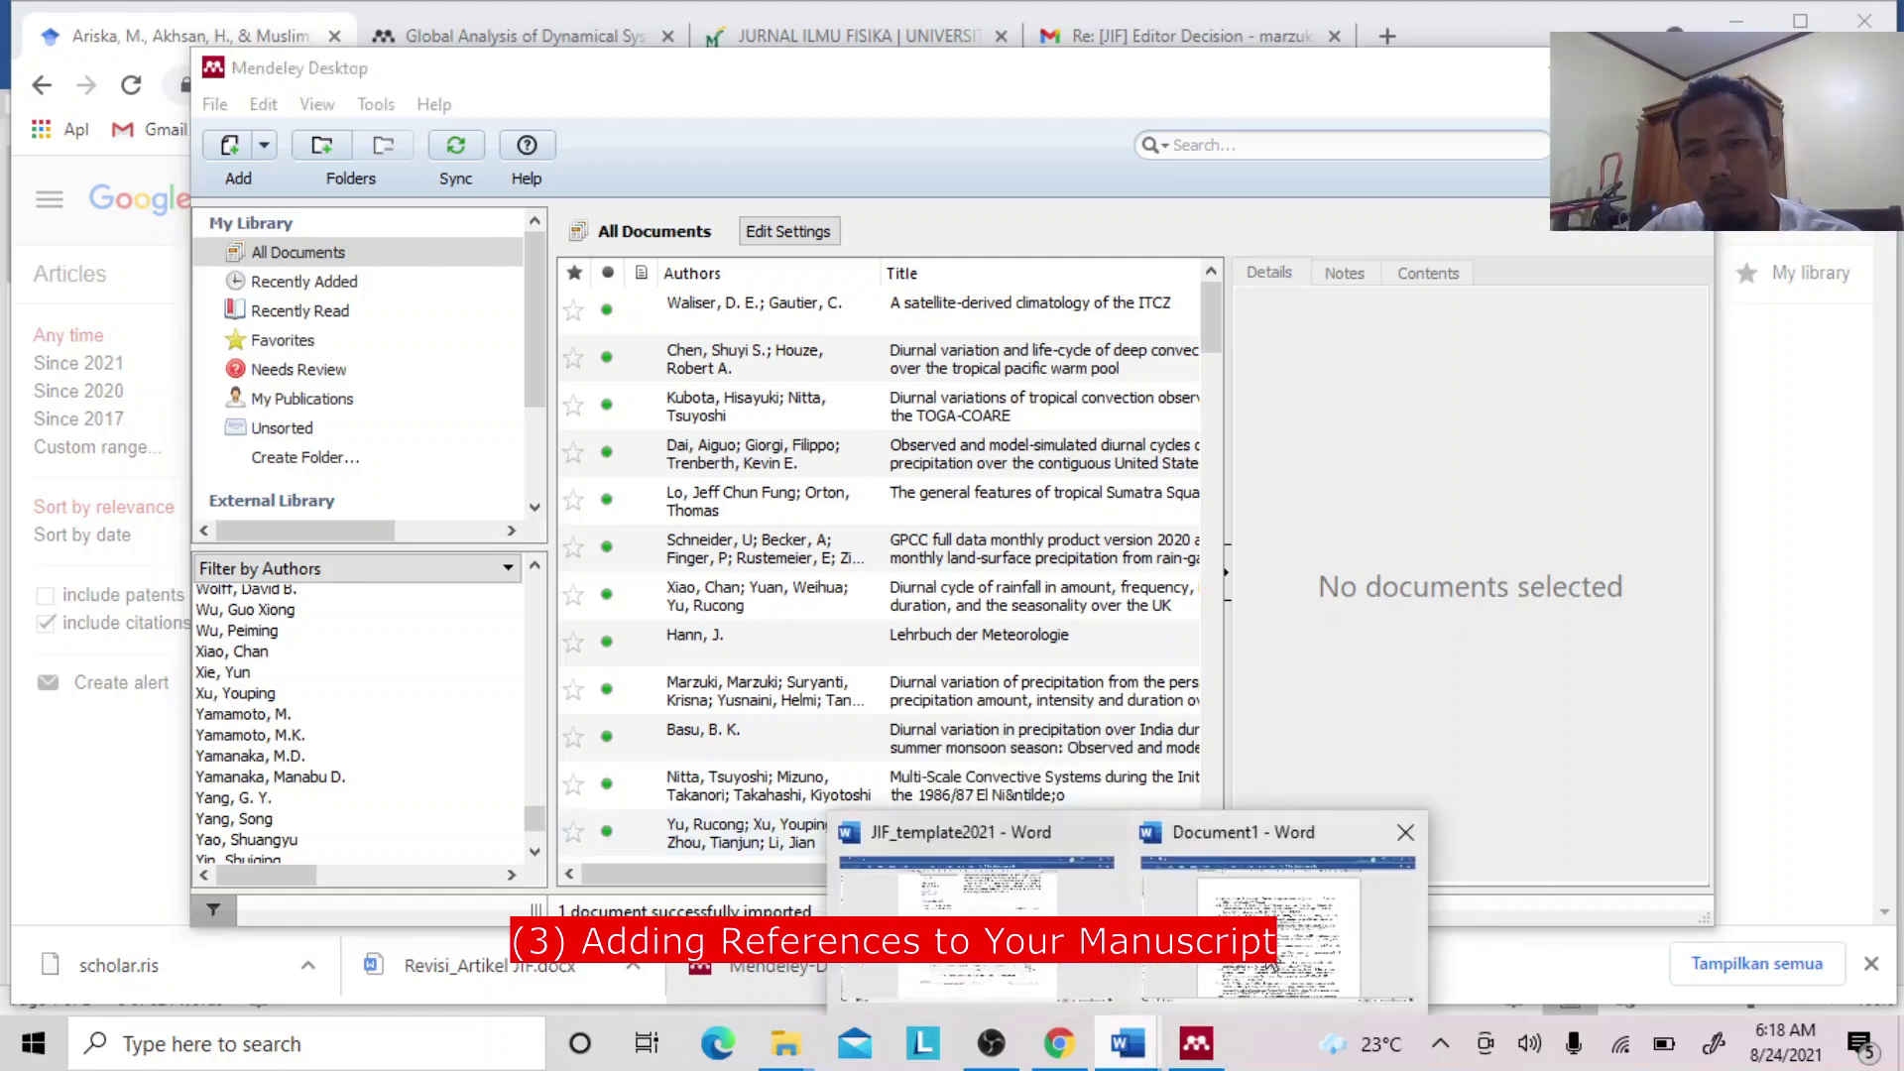
click(1230, 908)
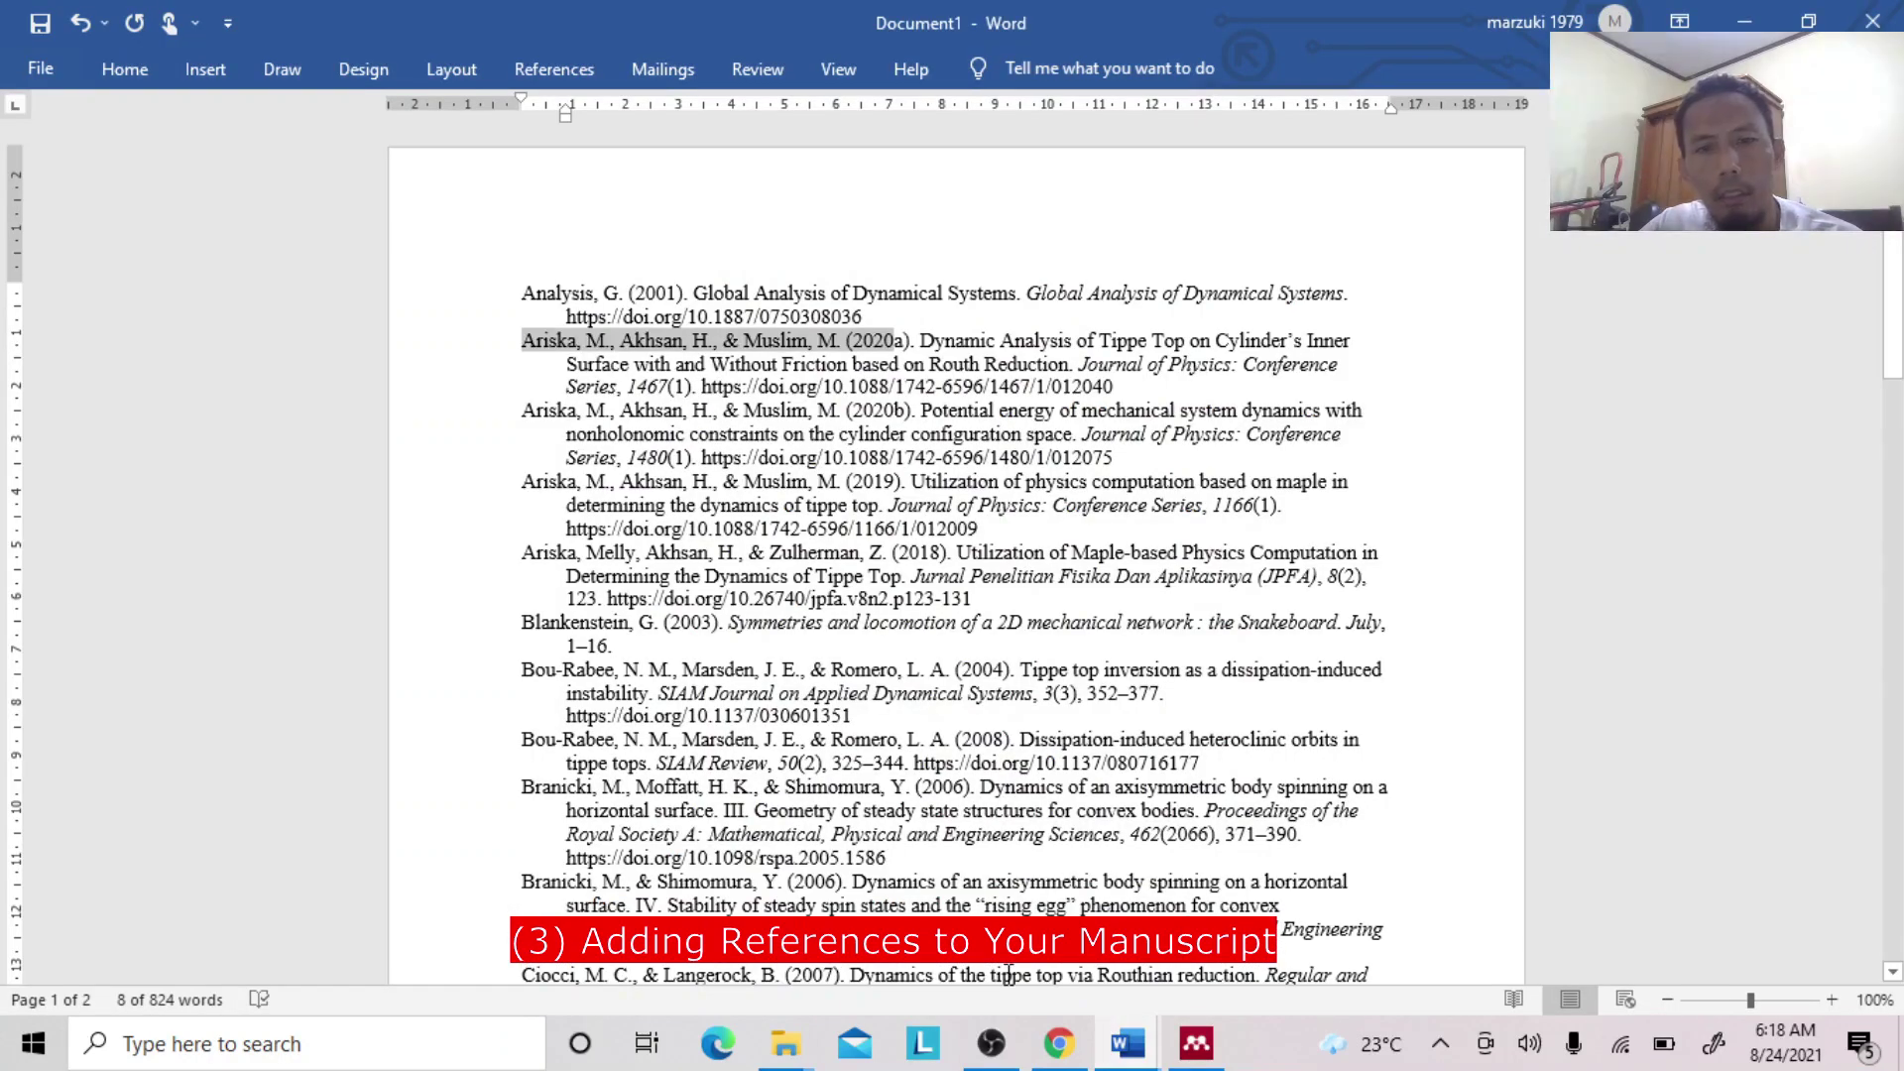
Bring the JIF_template2021 document forward and zoom to about 228%.
click(1126, 1049)
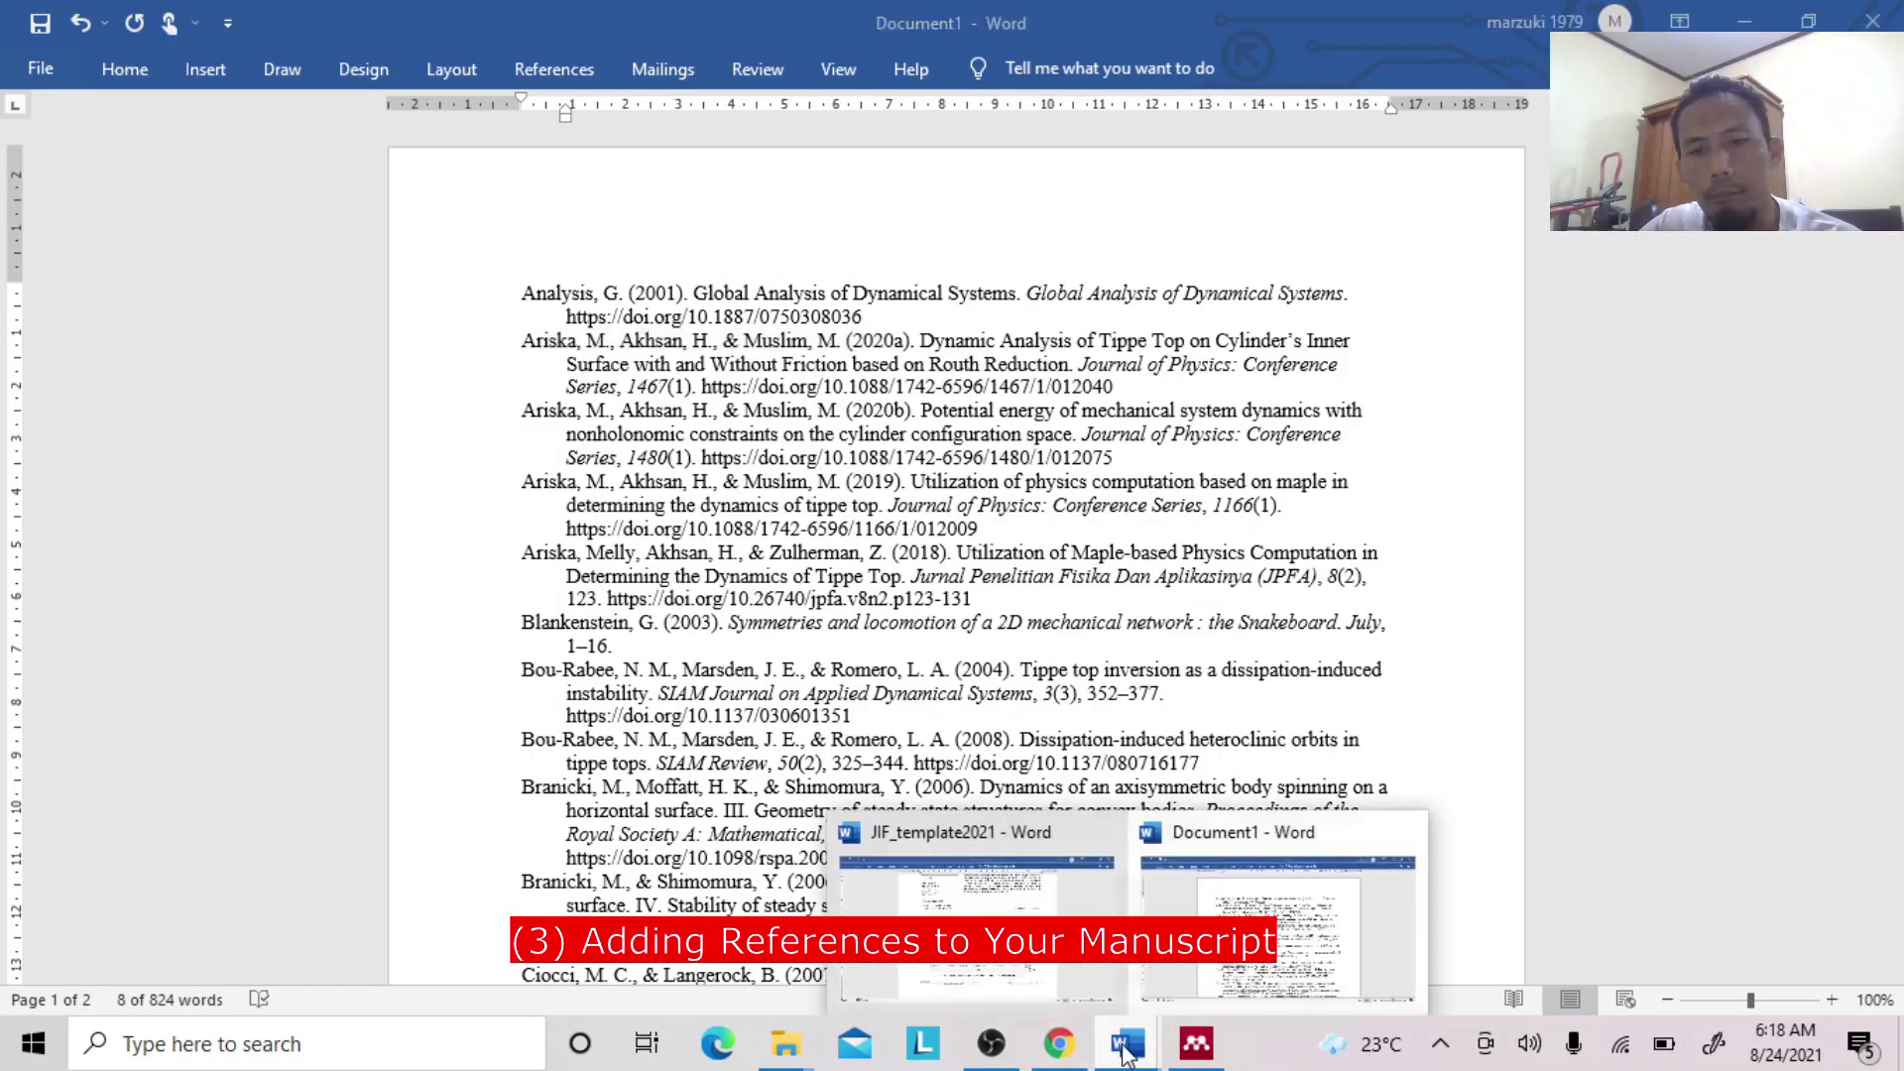
click(1091, 863)
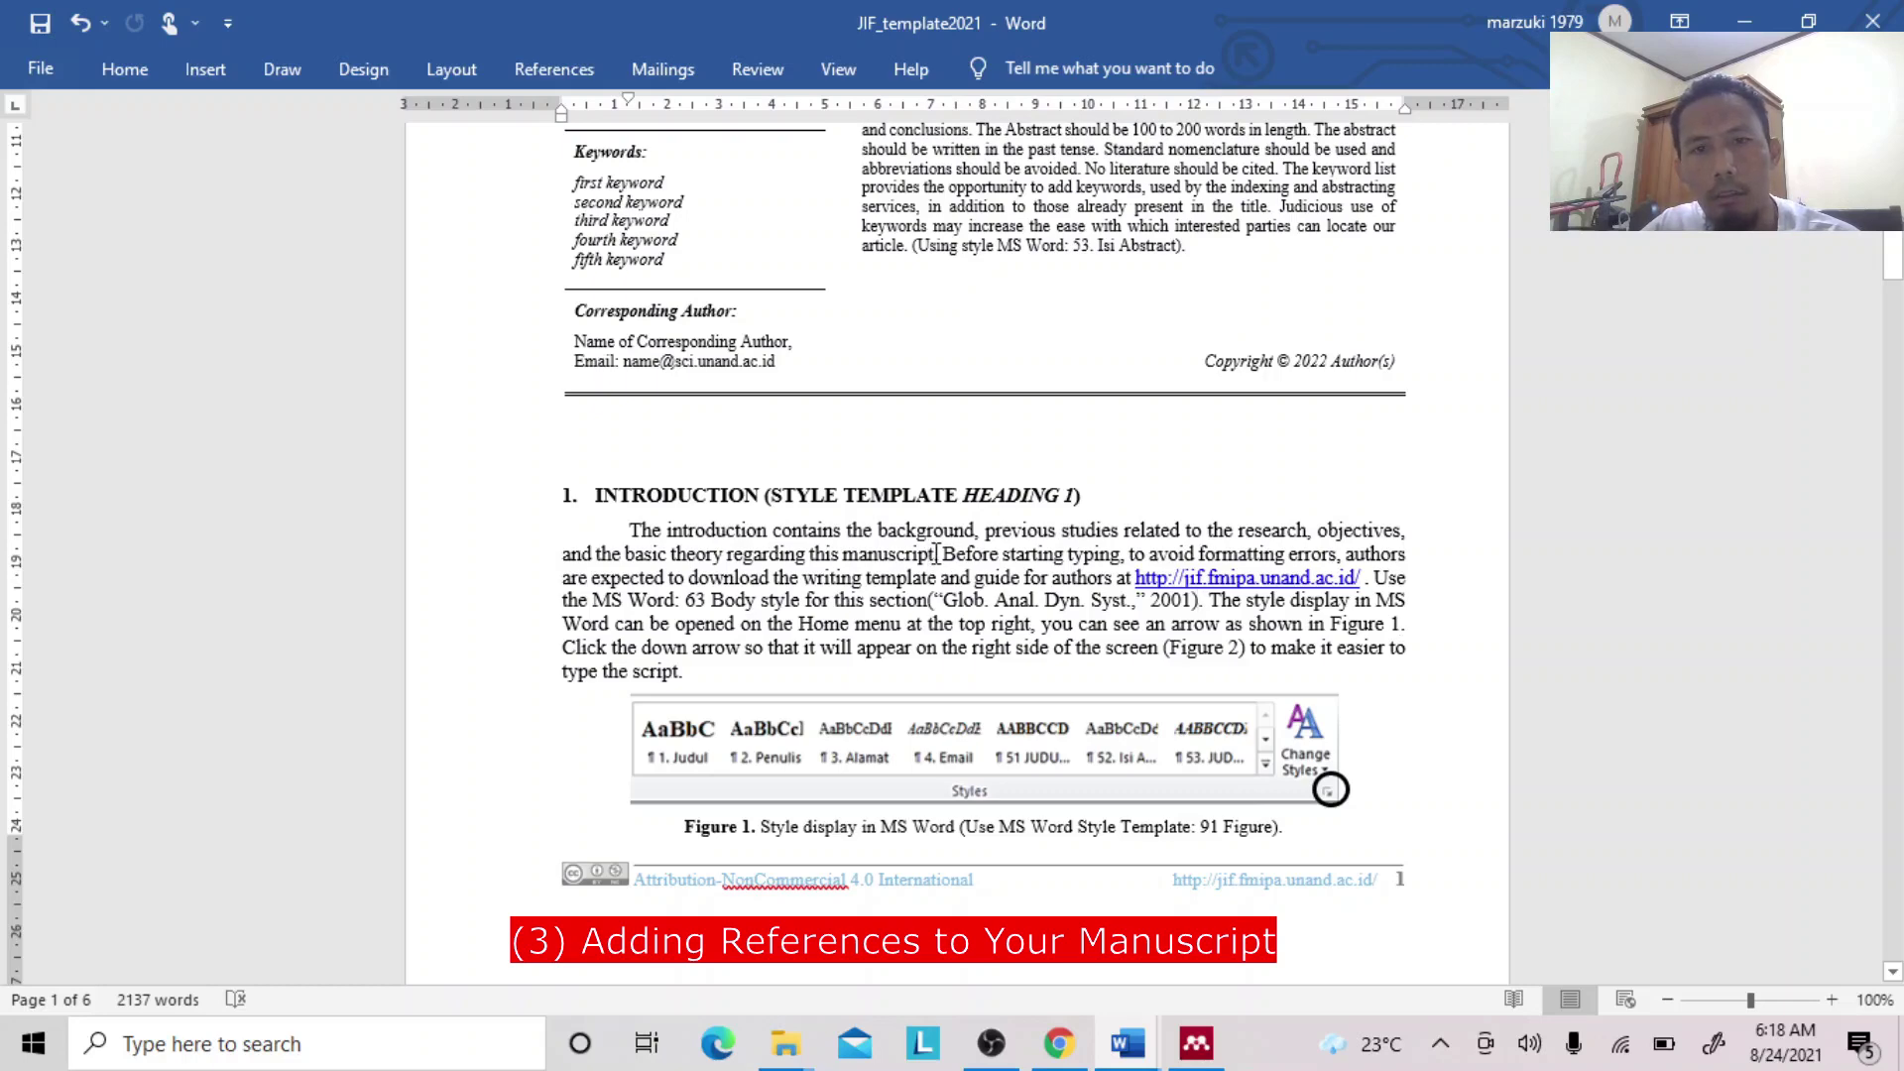
click(1772, 999)
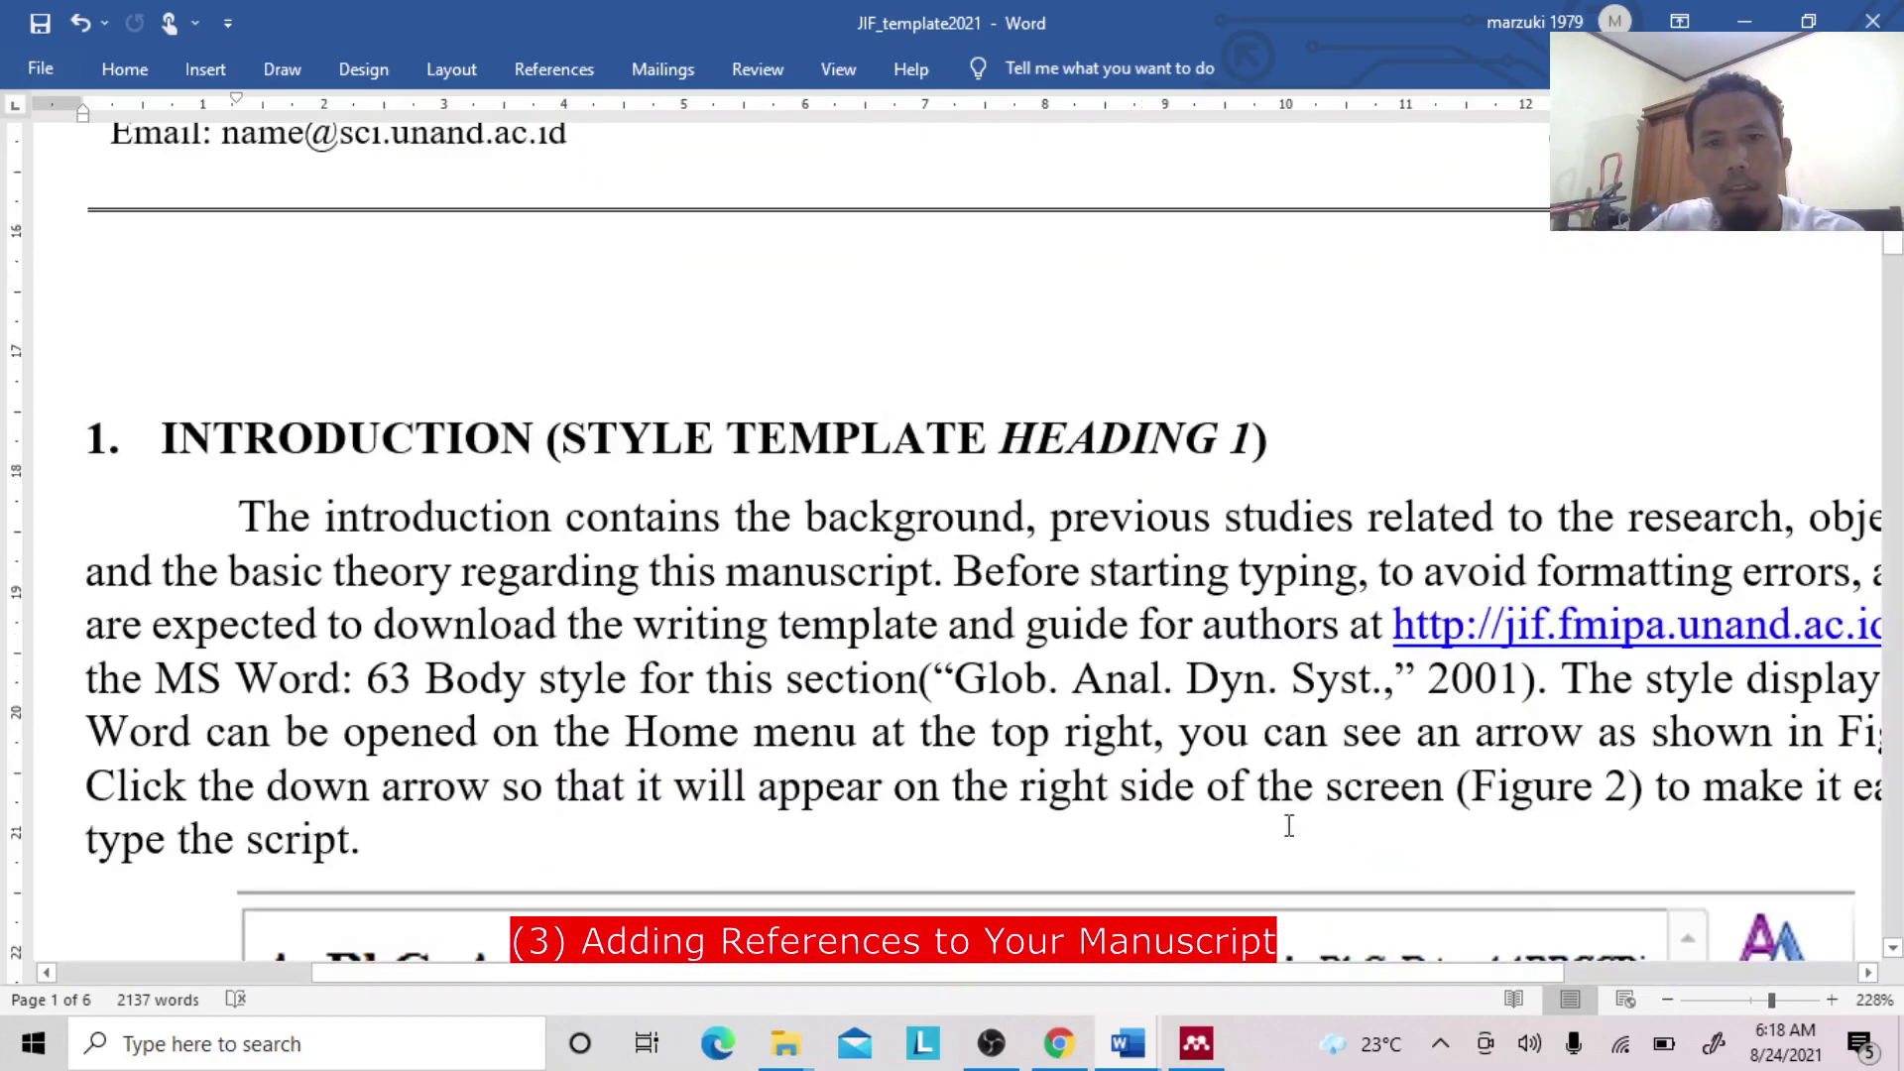
Search Mendeley's Insert Citation for 'Ari' to find the Tippe Top paper, then return to Document1.
click(590, 77)
click(557, 141)
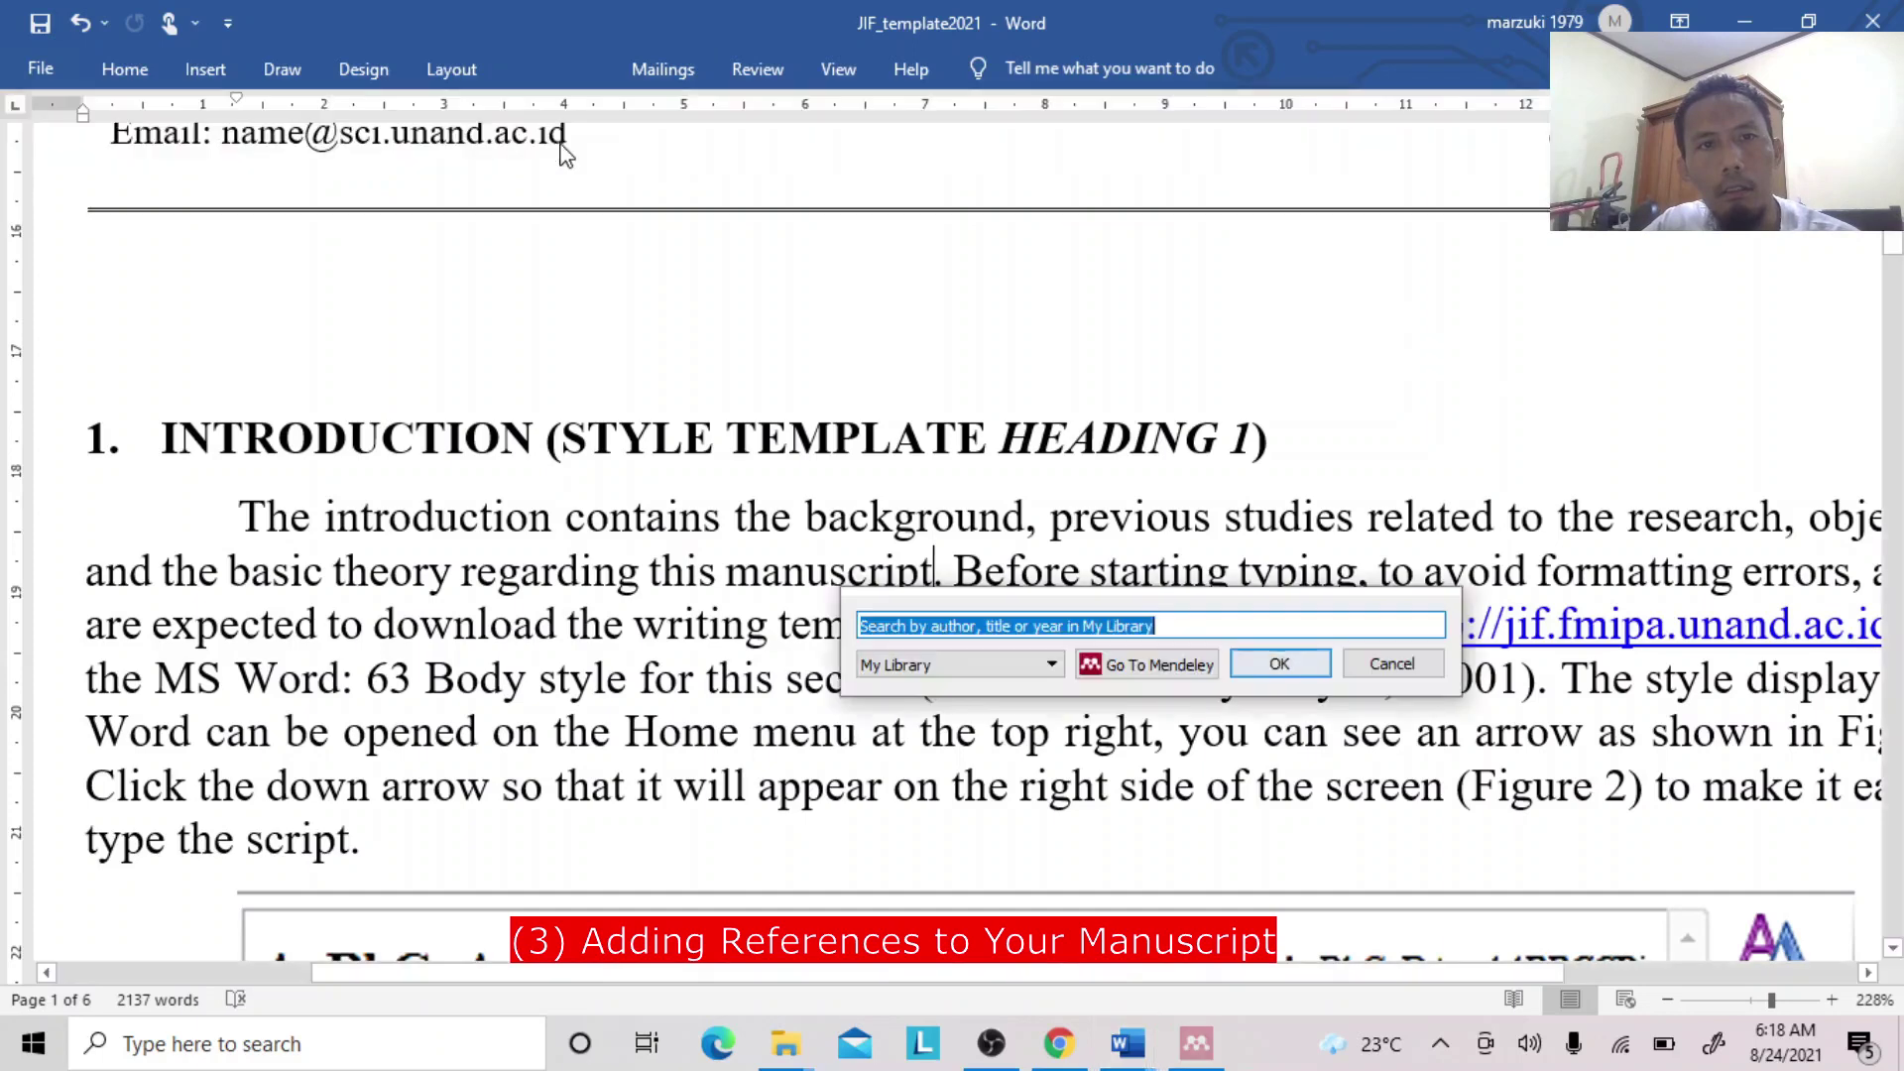
text(ariz)
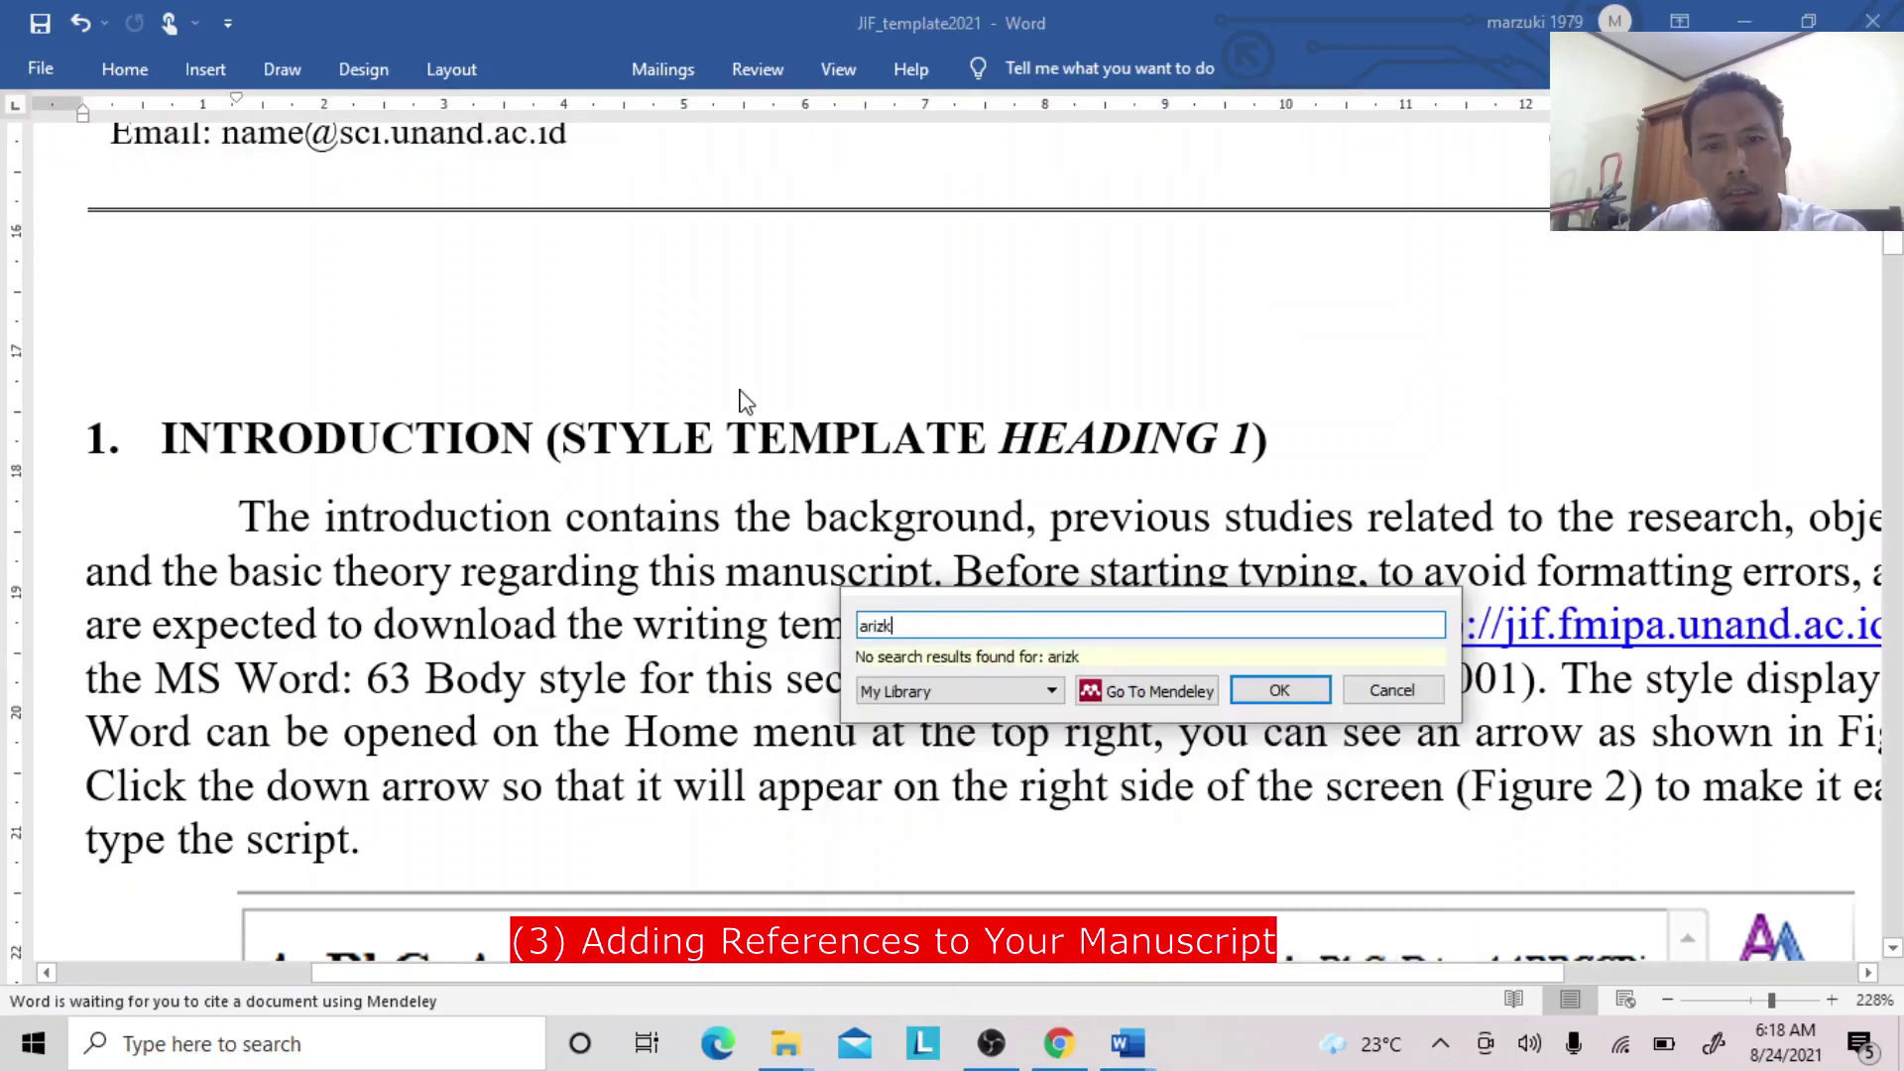
key(BackSpace)
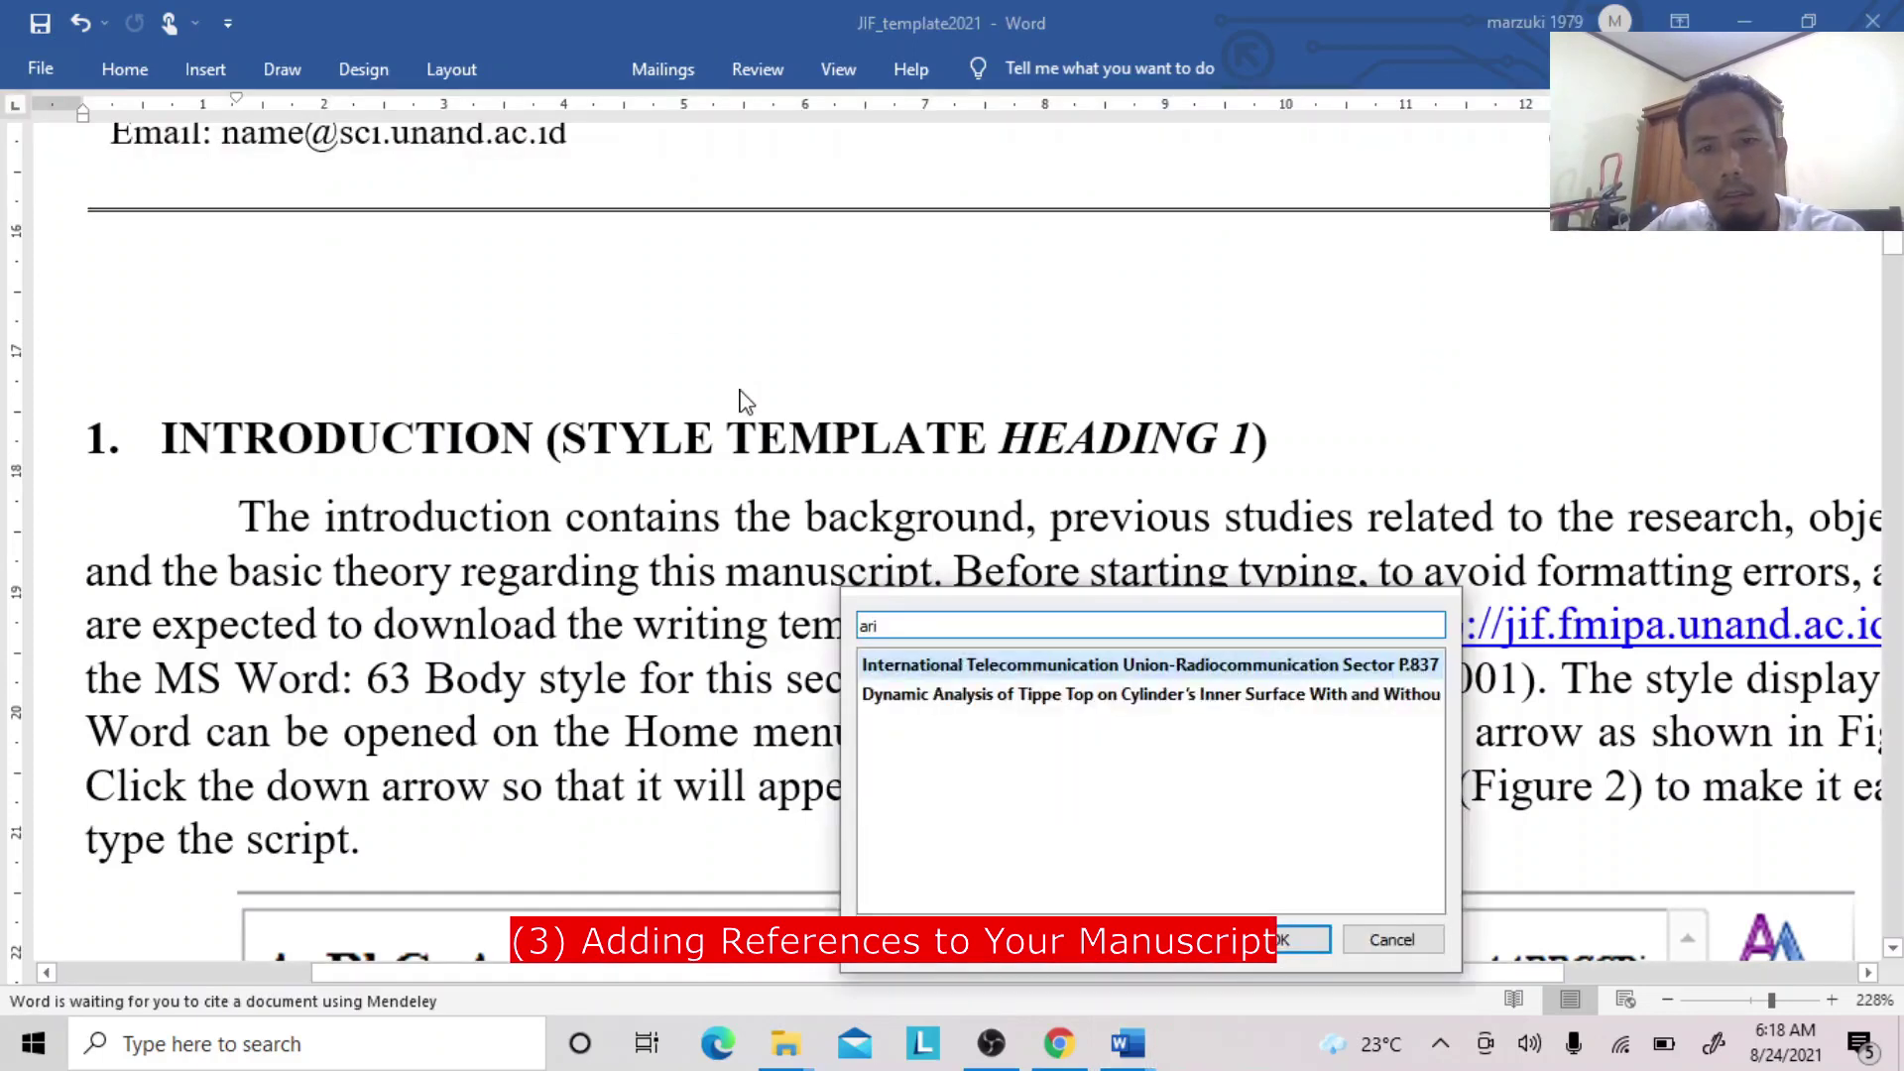
key(BackSpace)
key(BackSpace)
key(BackSpace)
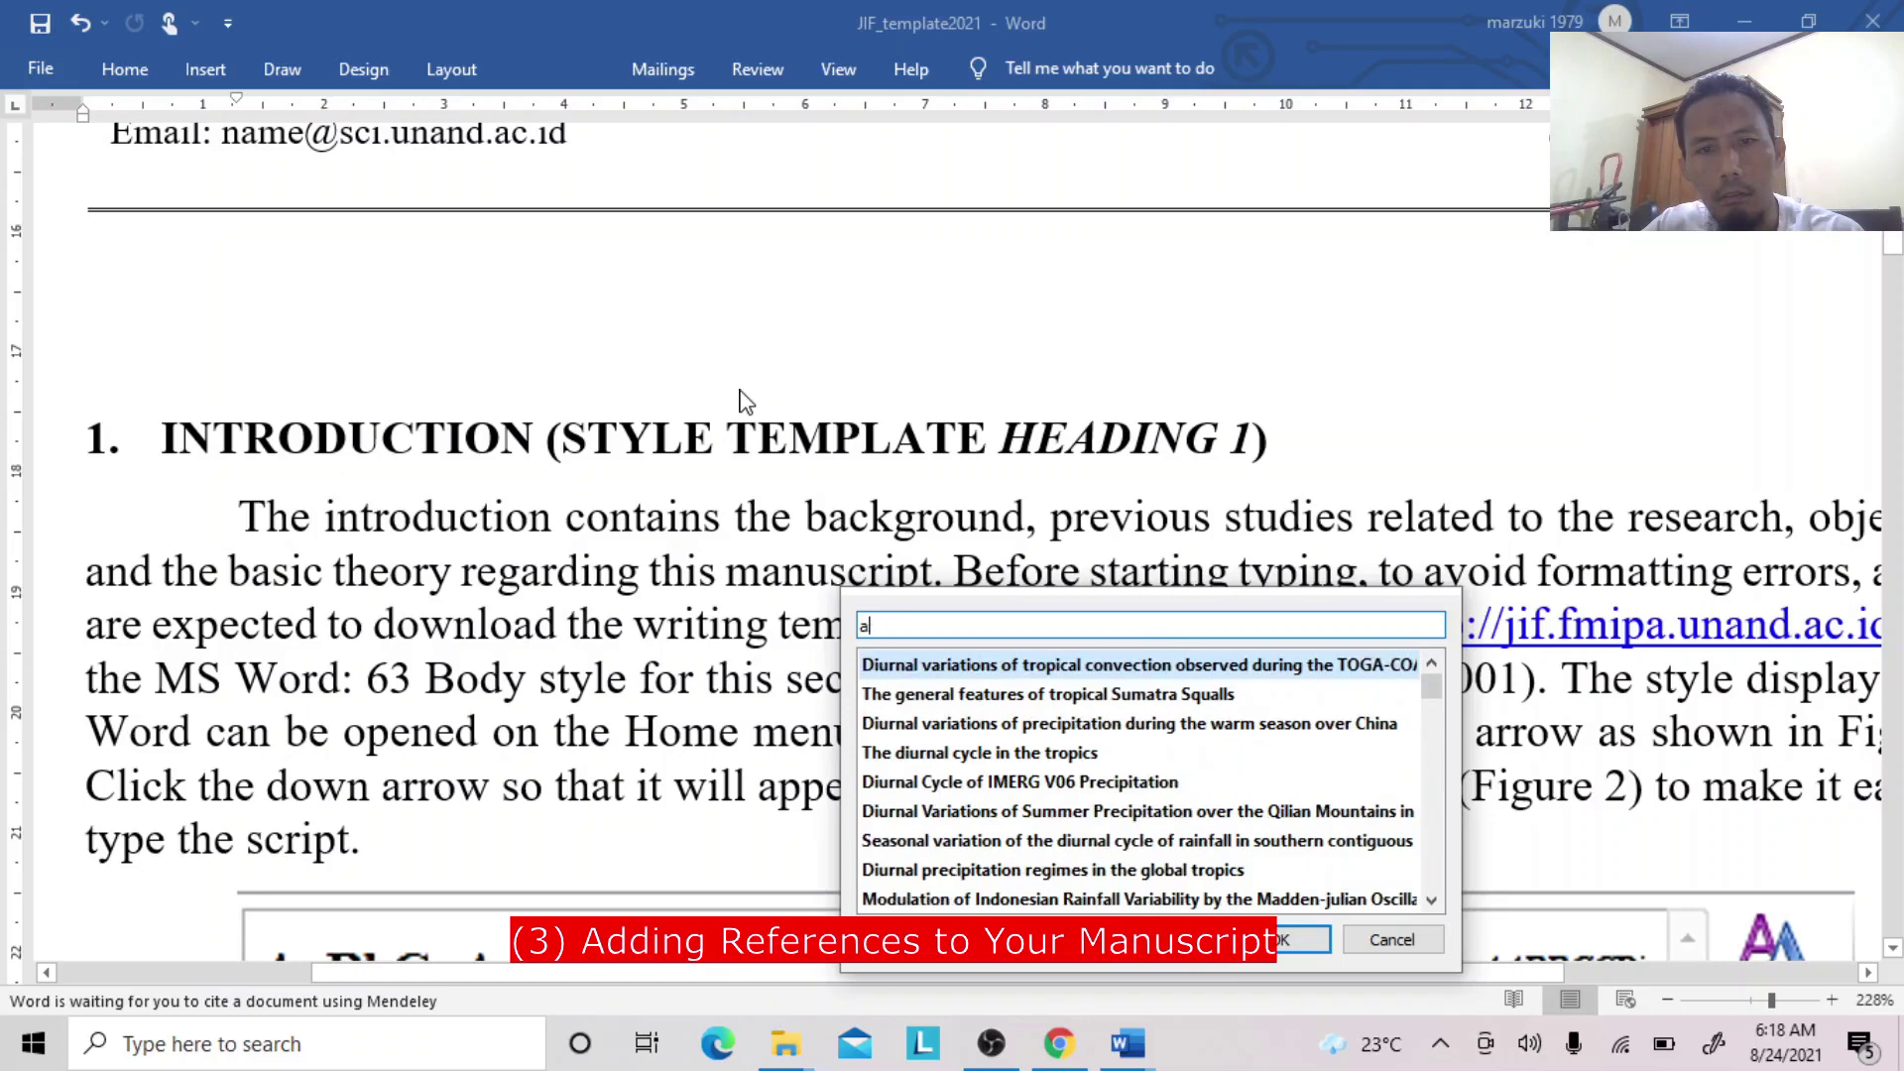
text(Ari)
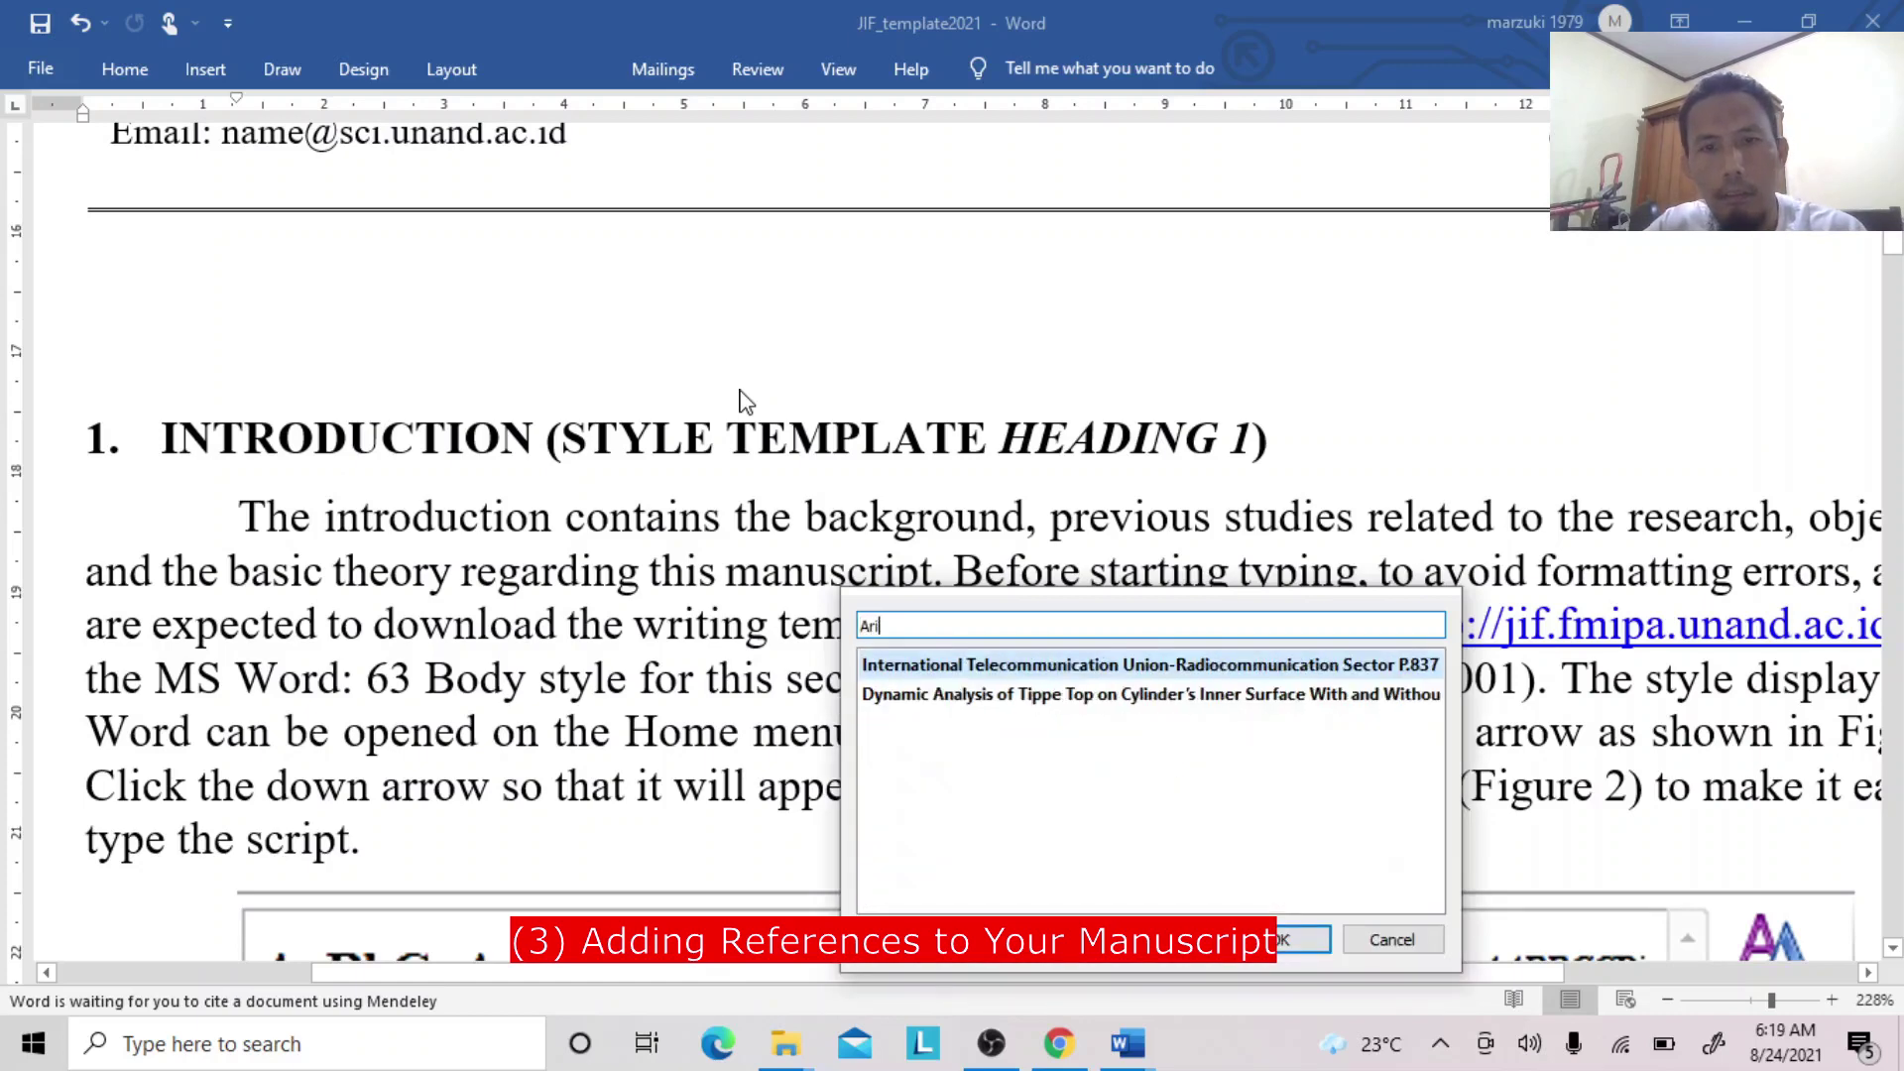
click(1129, 1043)
click(1236, 981)
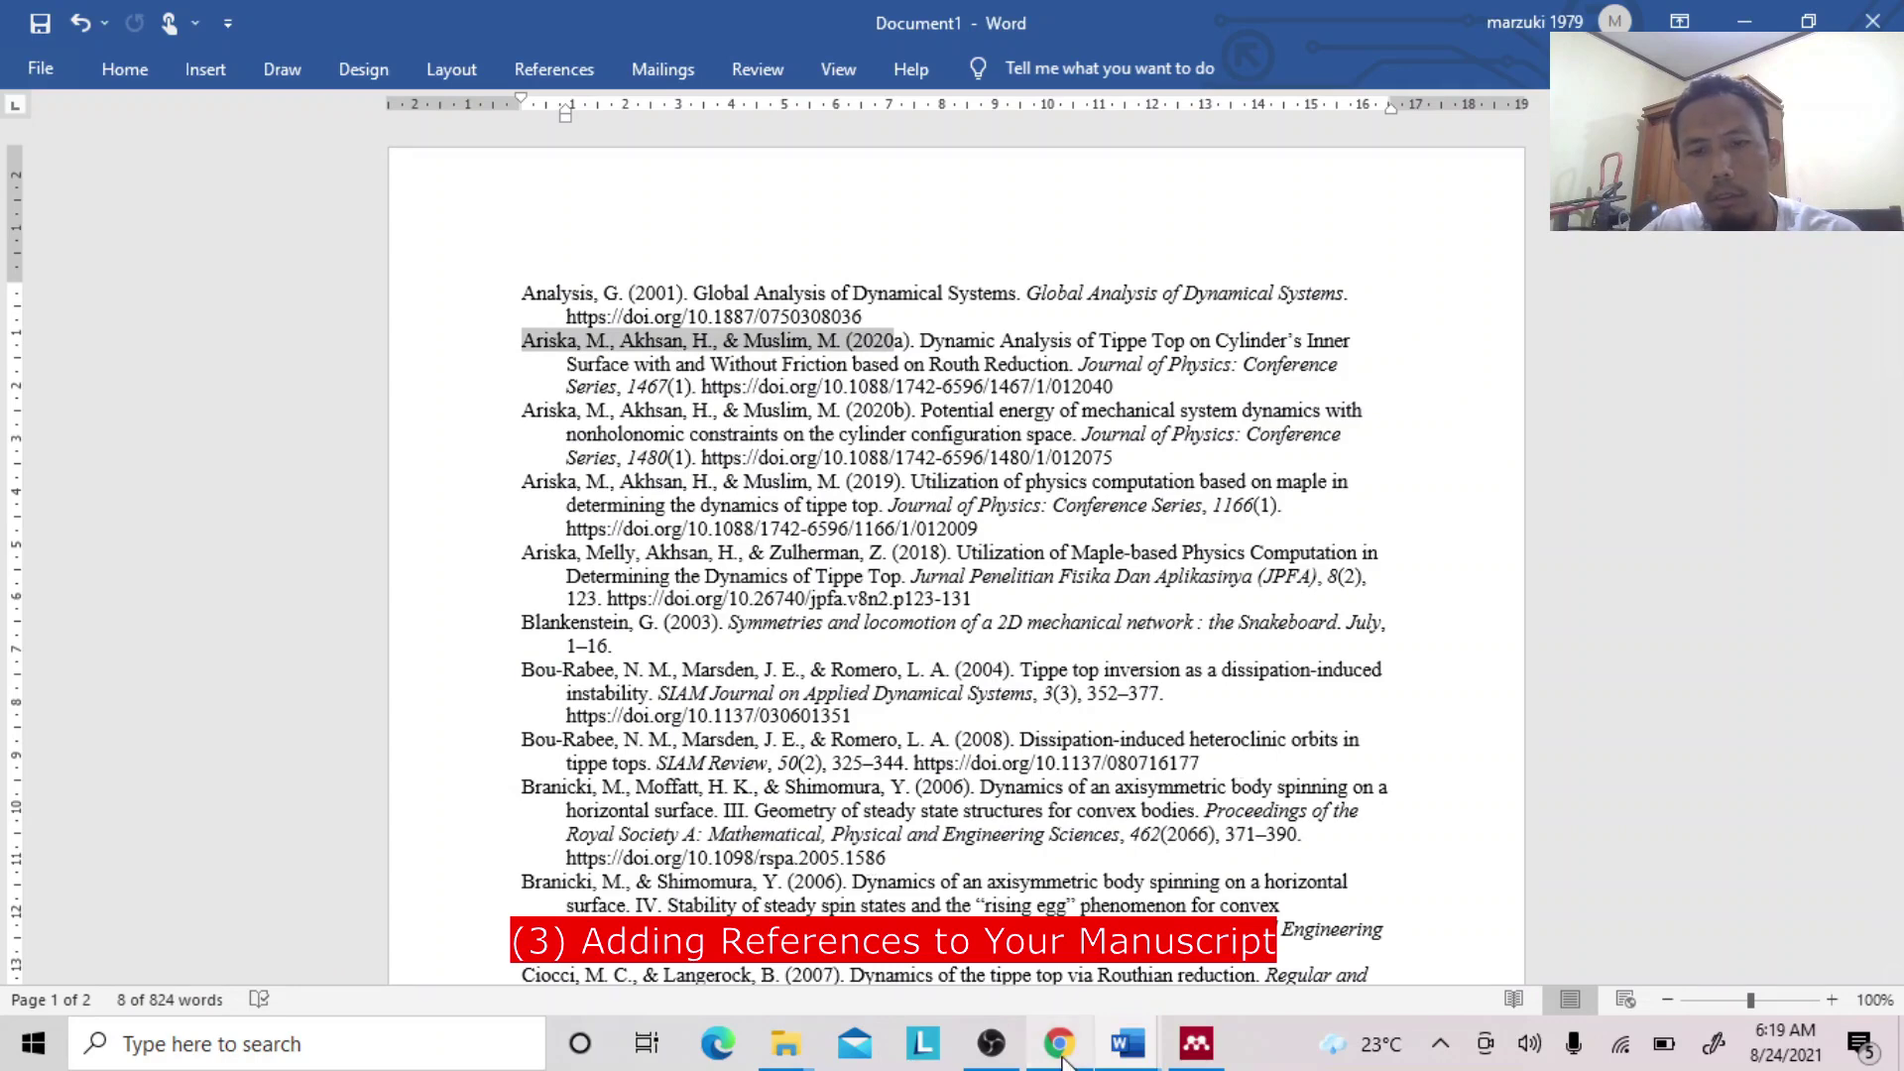
In JIF_template2021, delete the Marzuki et al., 2020 citation after 'manuscript'.
click(1111, 1054)
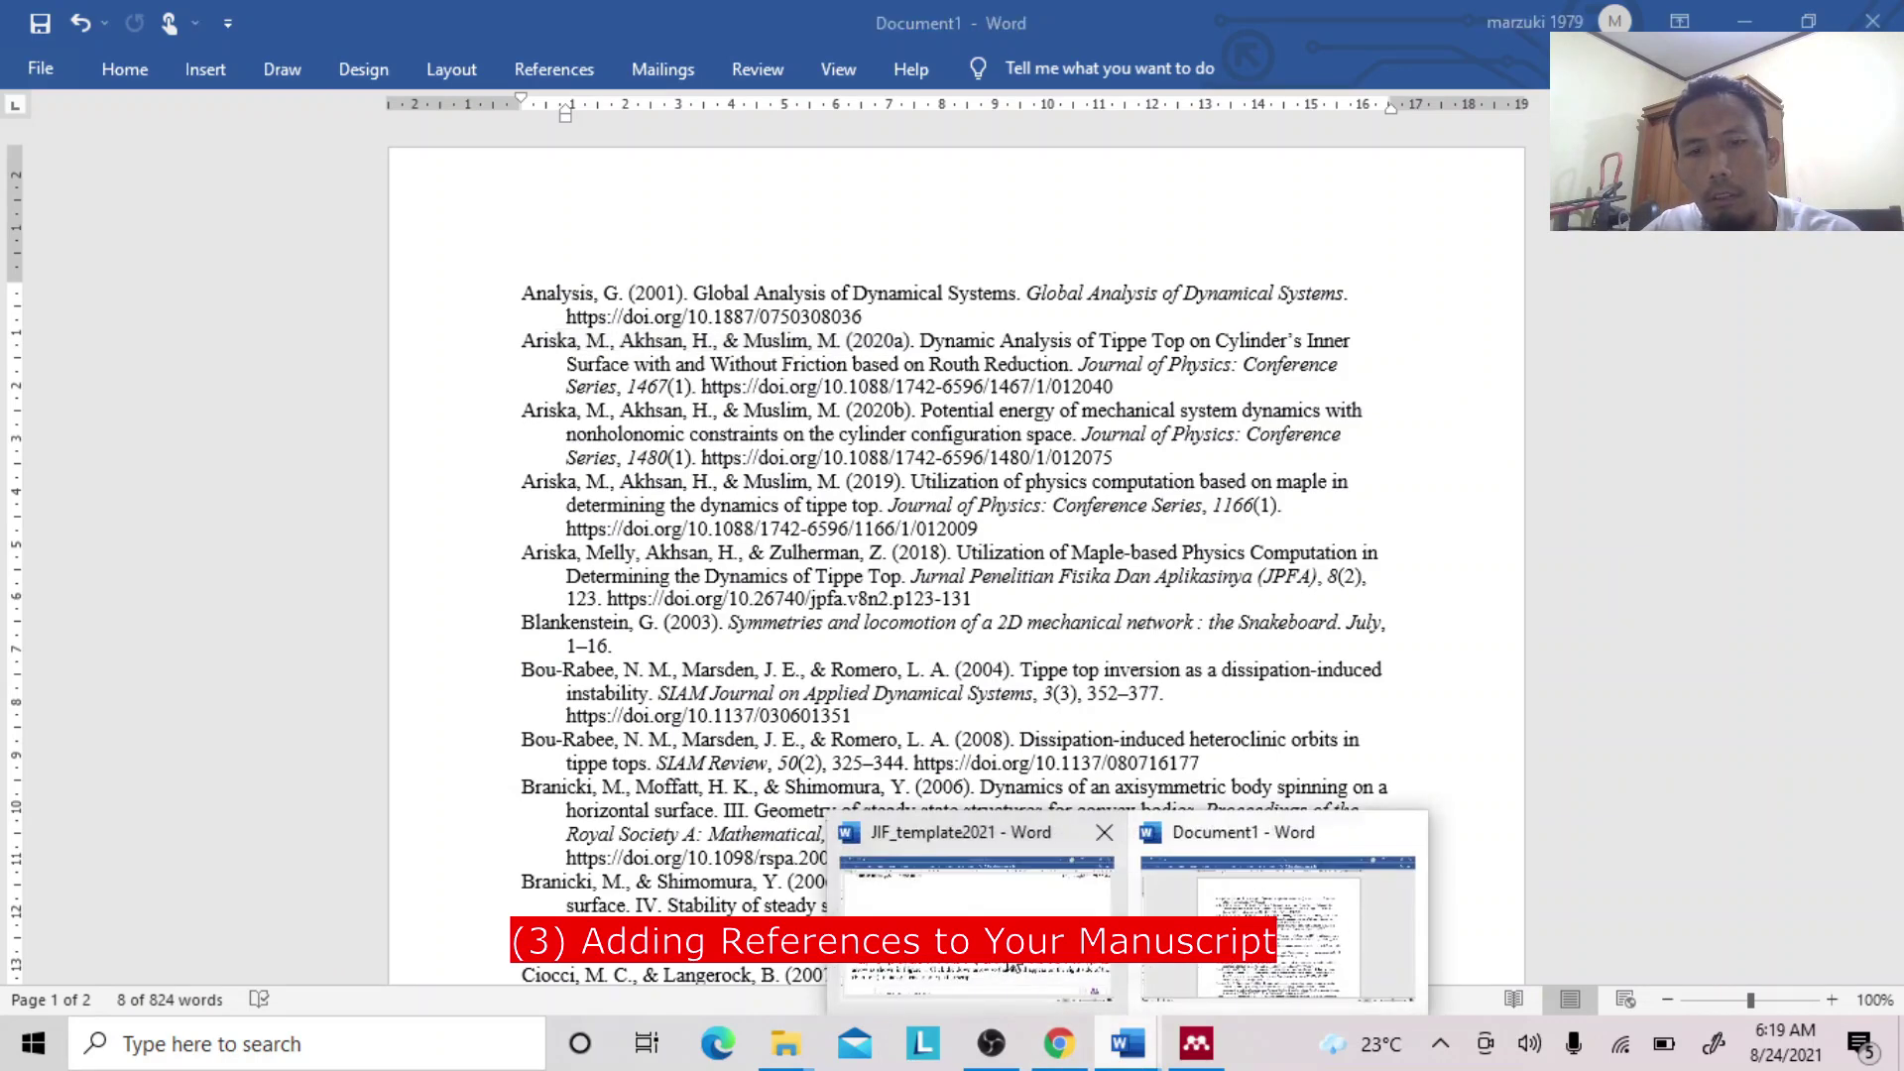
click(1014, 970)
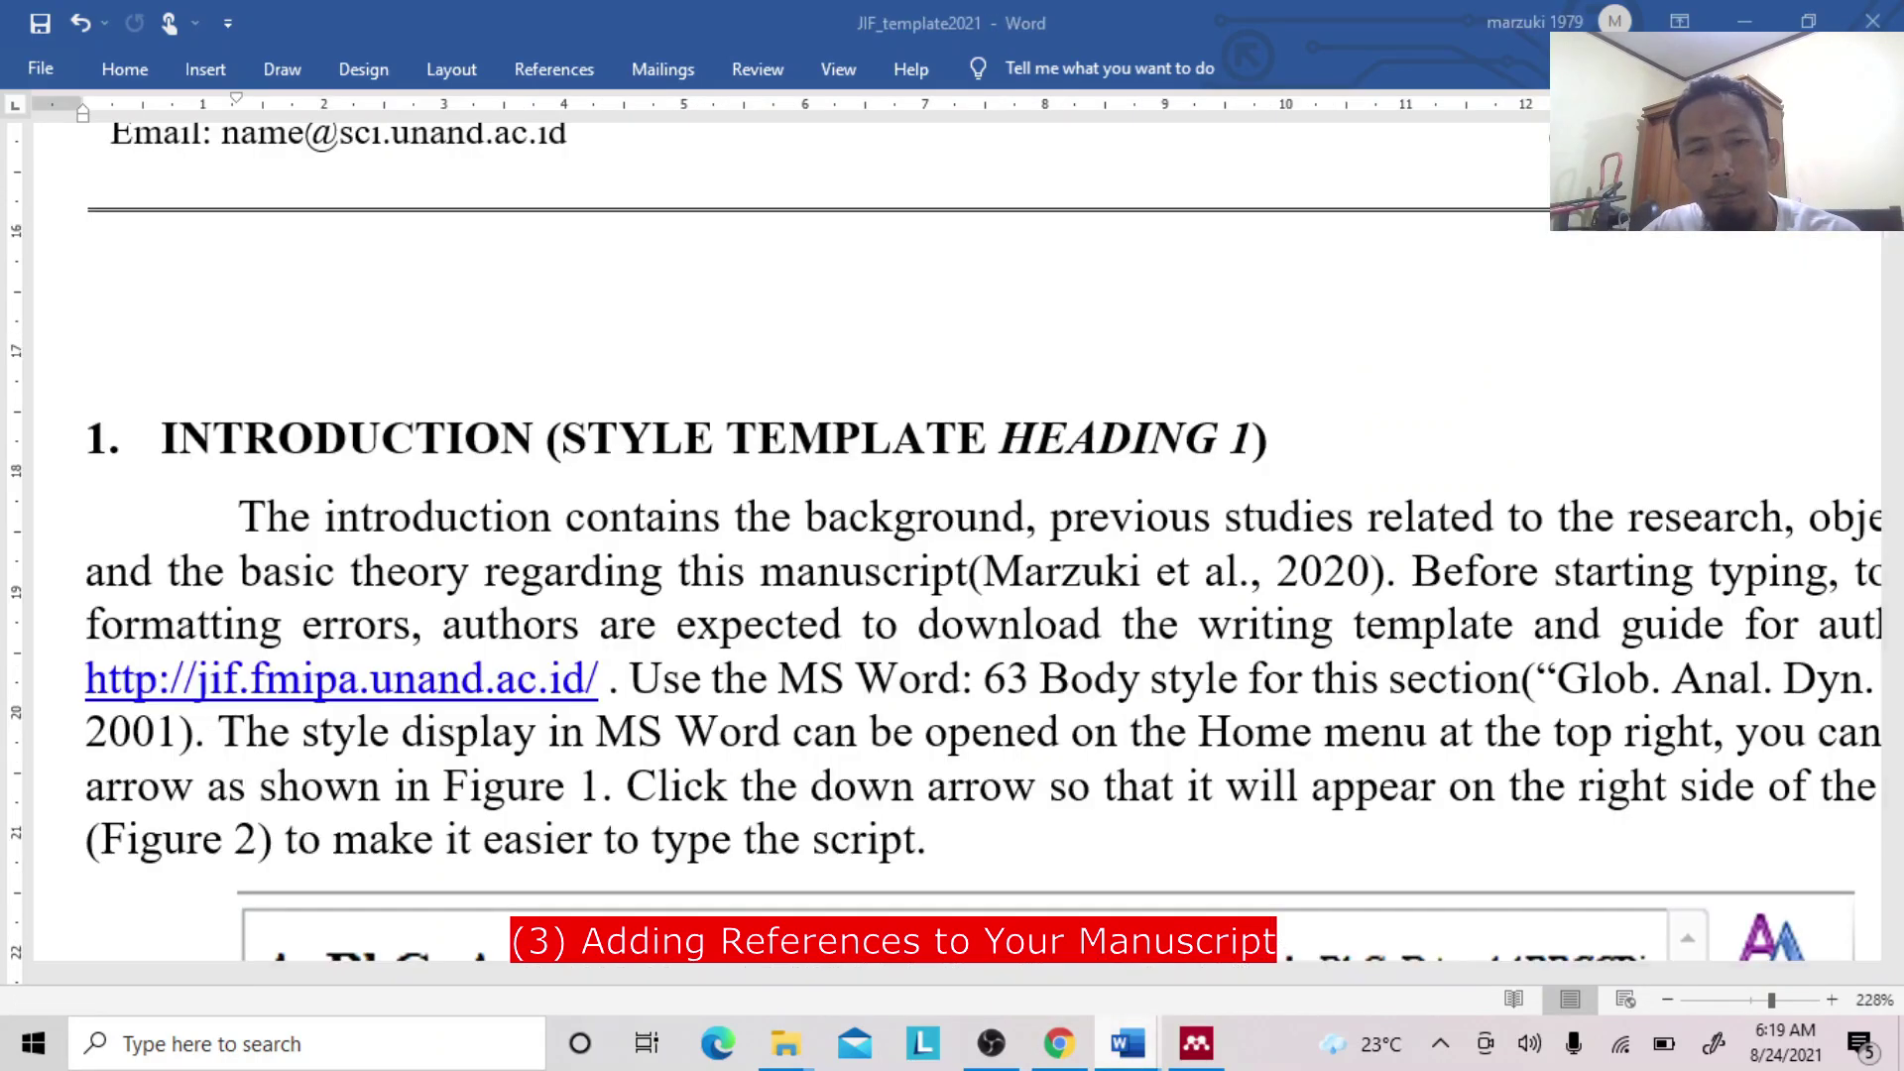
click(976, 573)
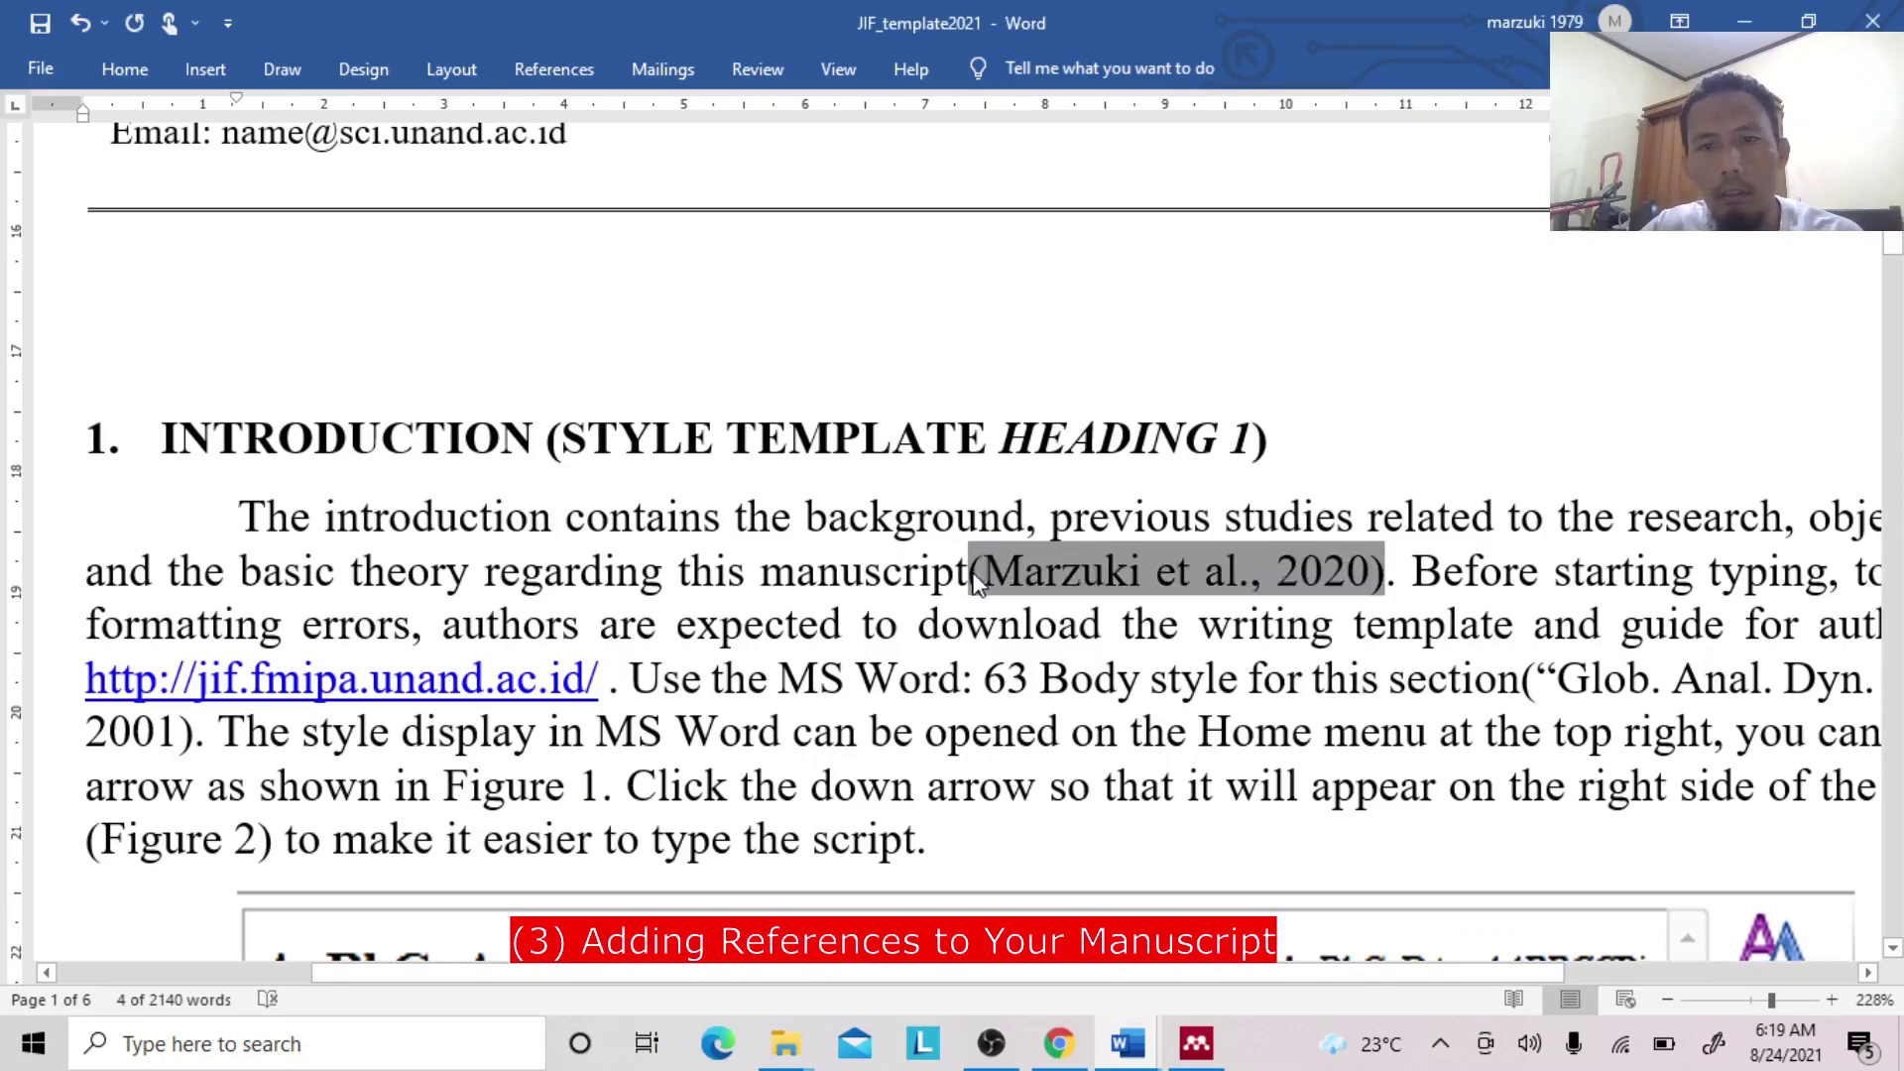
key(Delete)
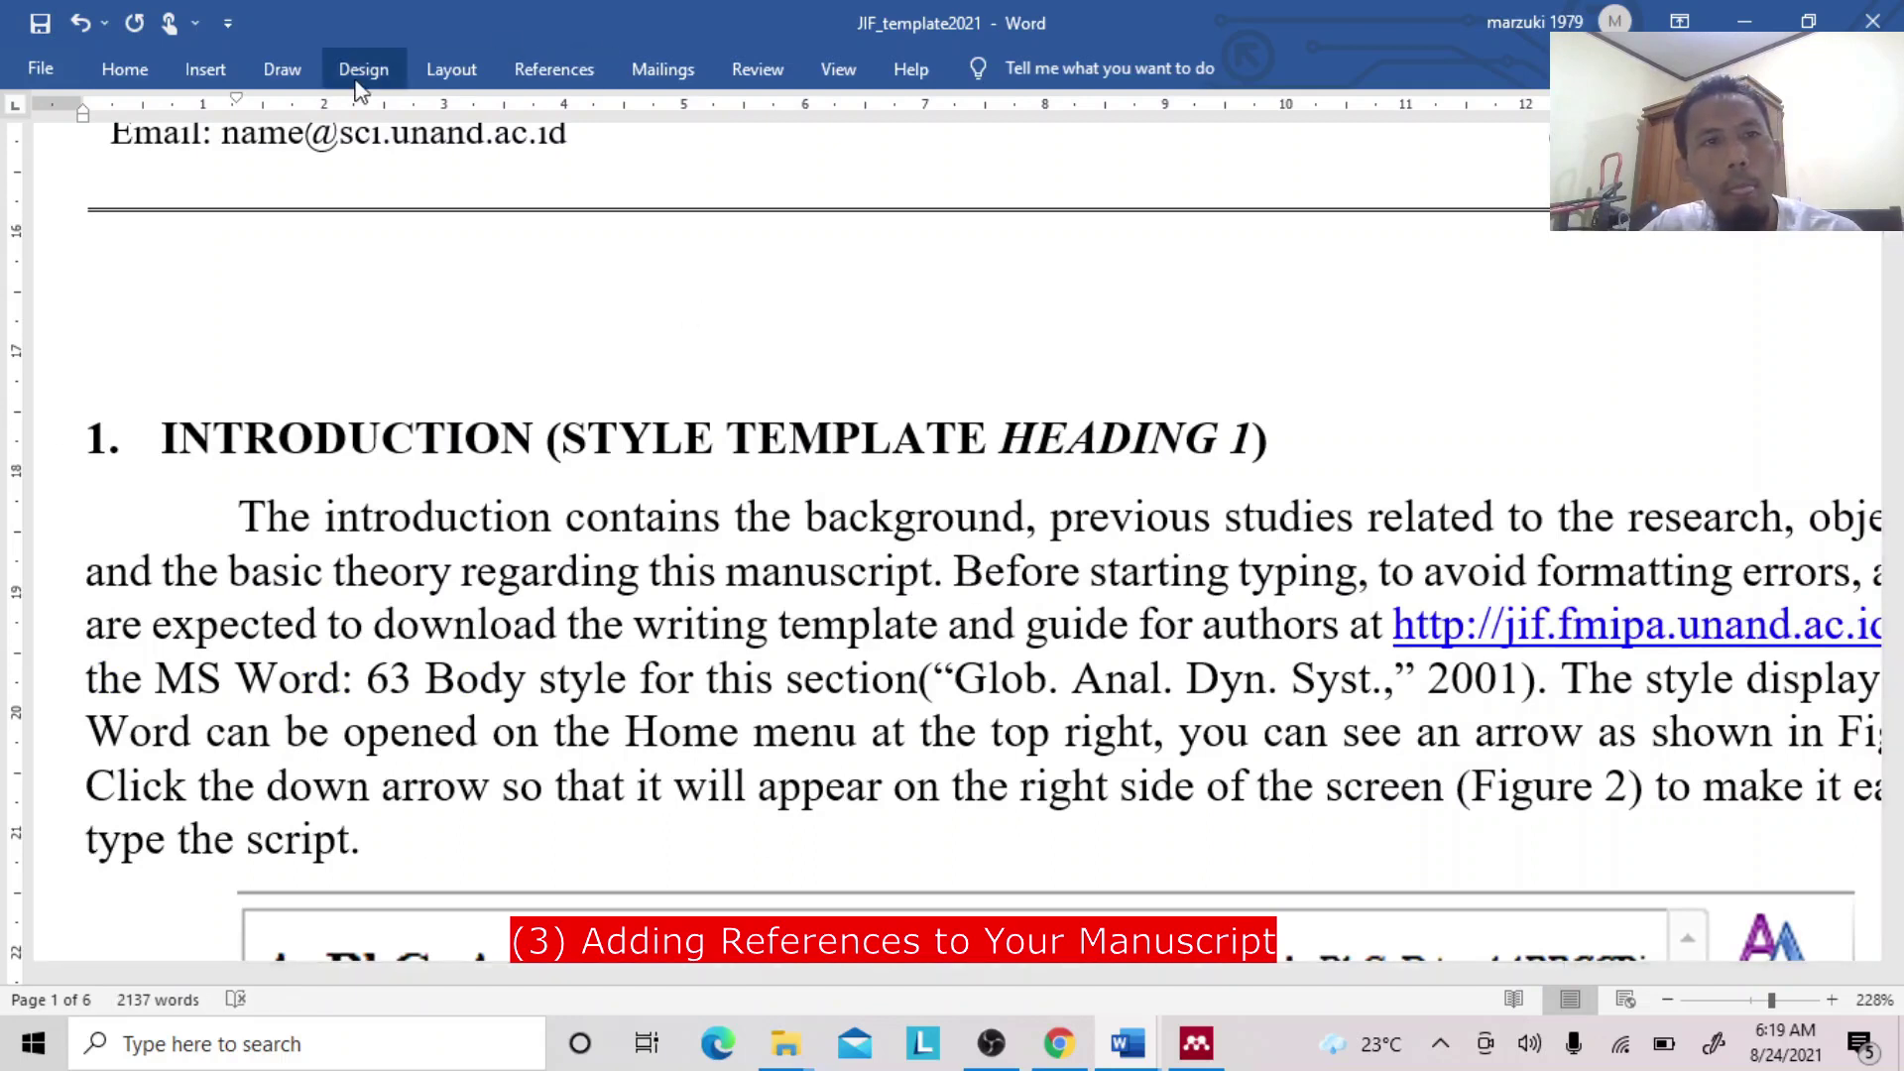
Insert a Mendeley citation of the Ariska 2020 Tippe Top paper in its place.
click(575, 72)
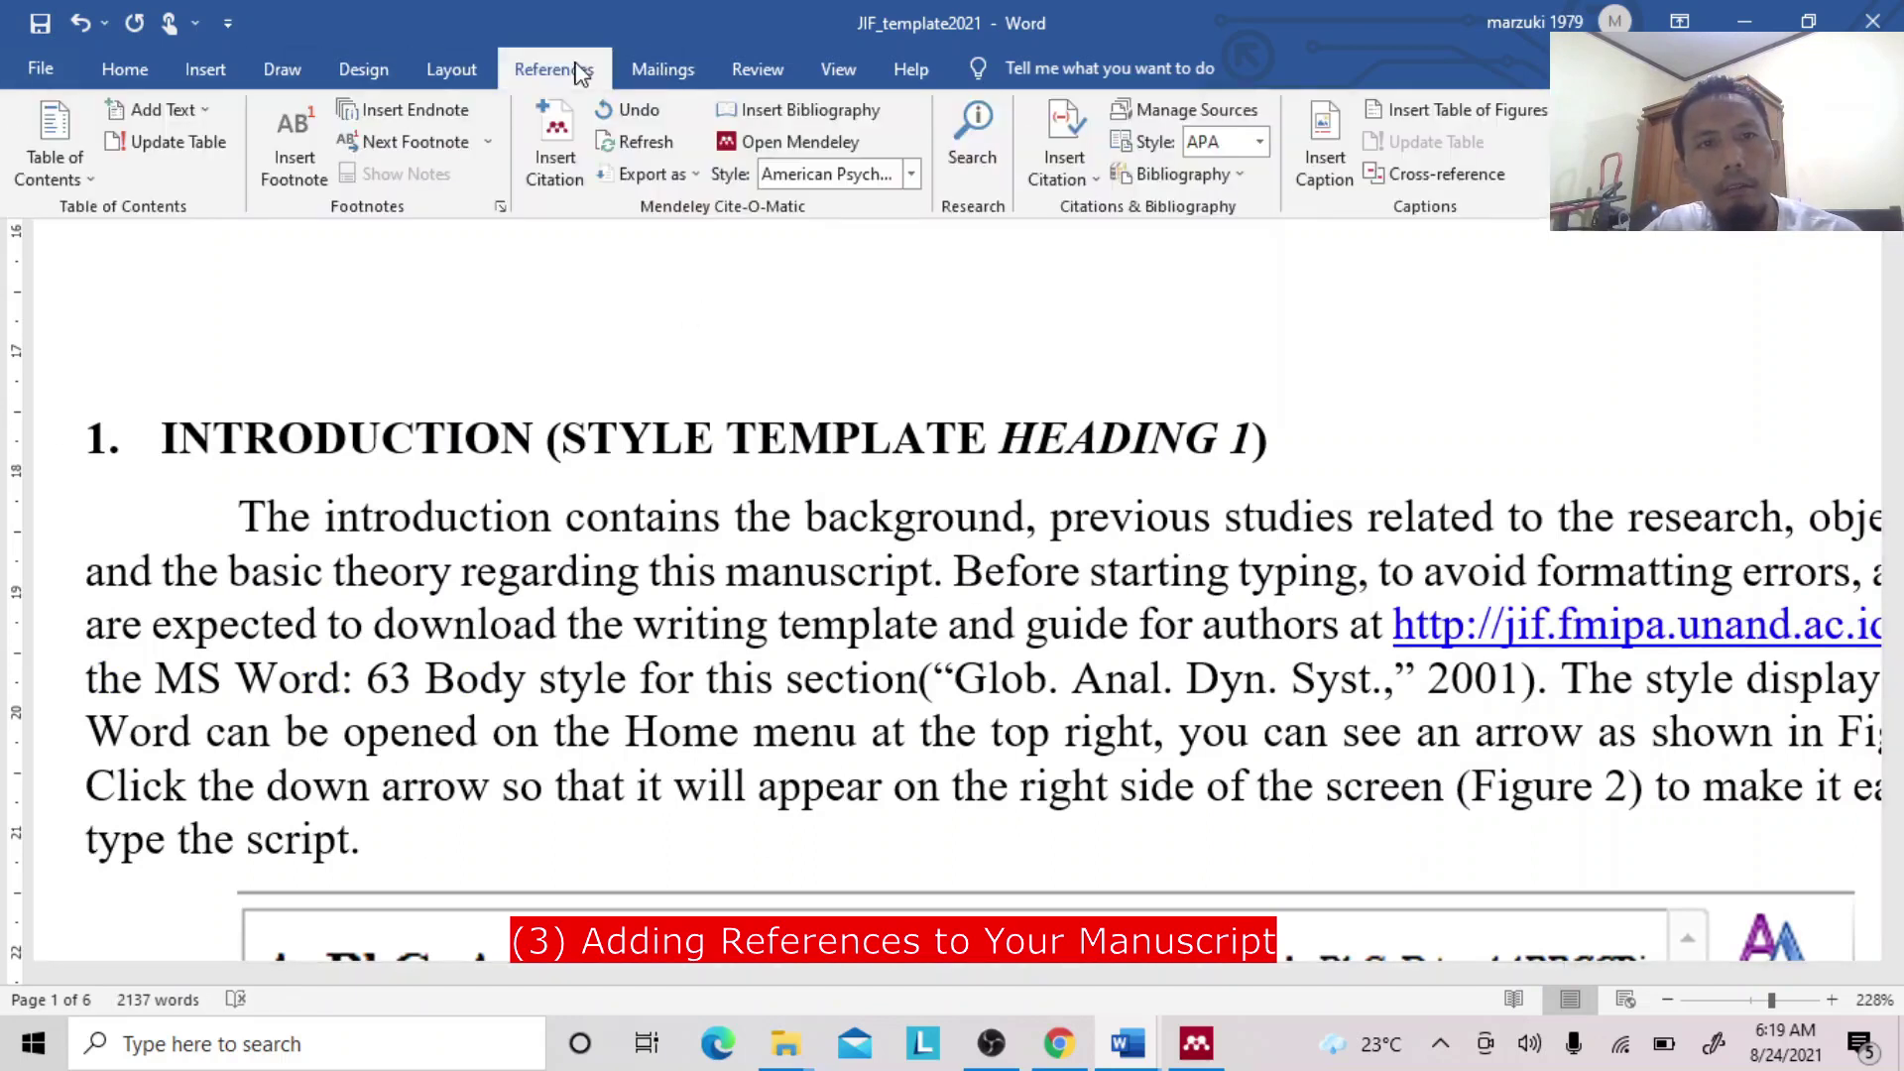
click(555, 144)
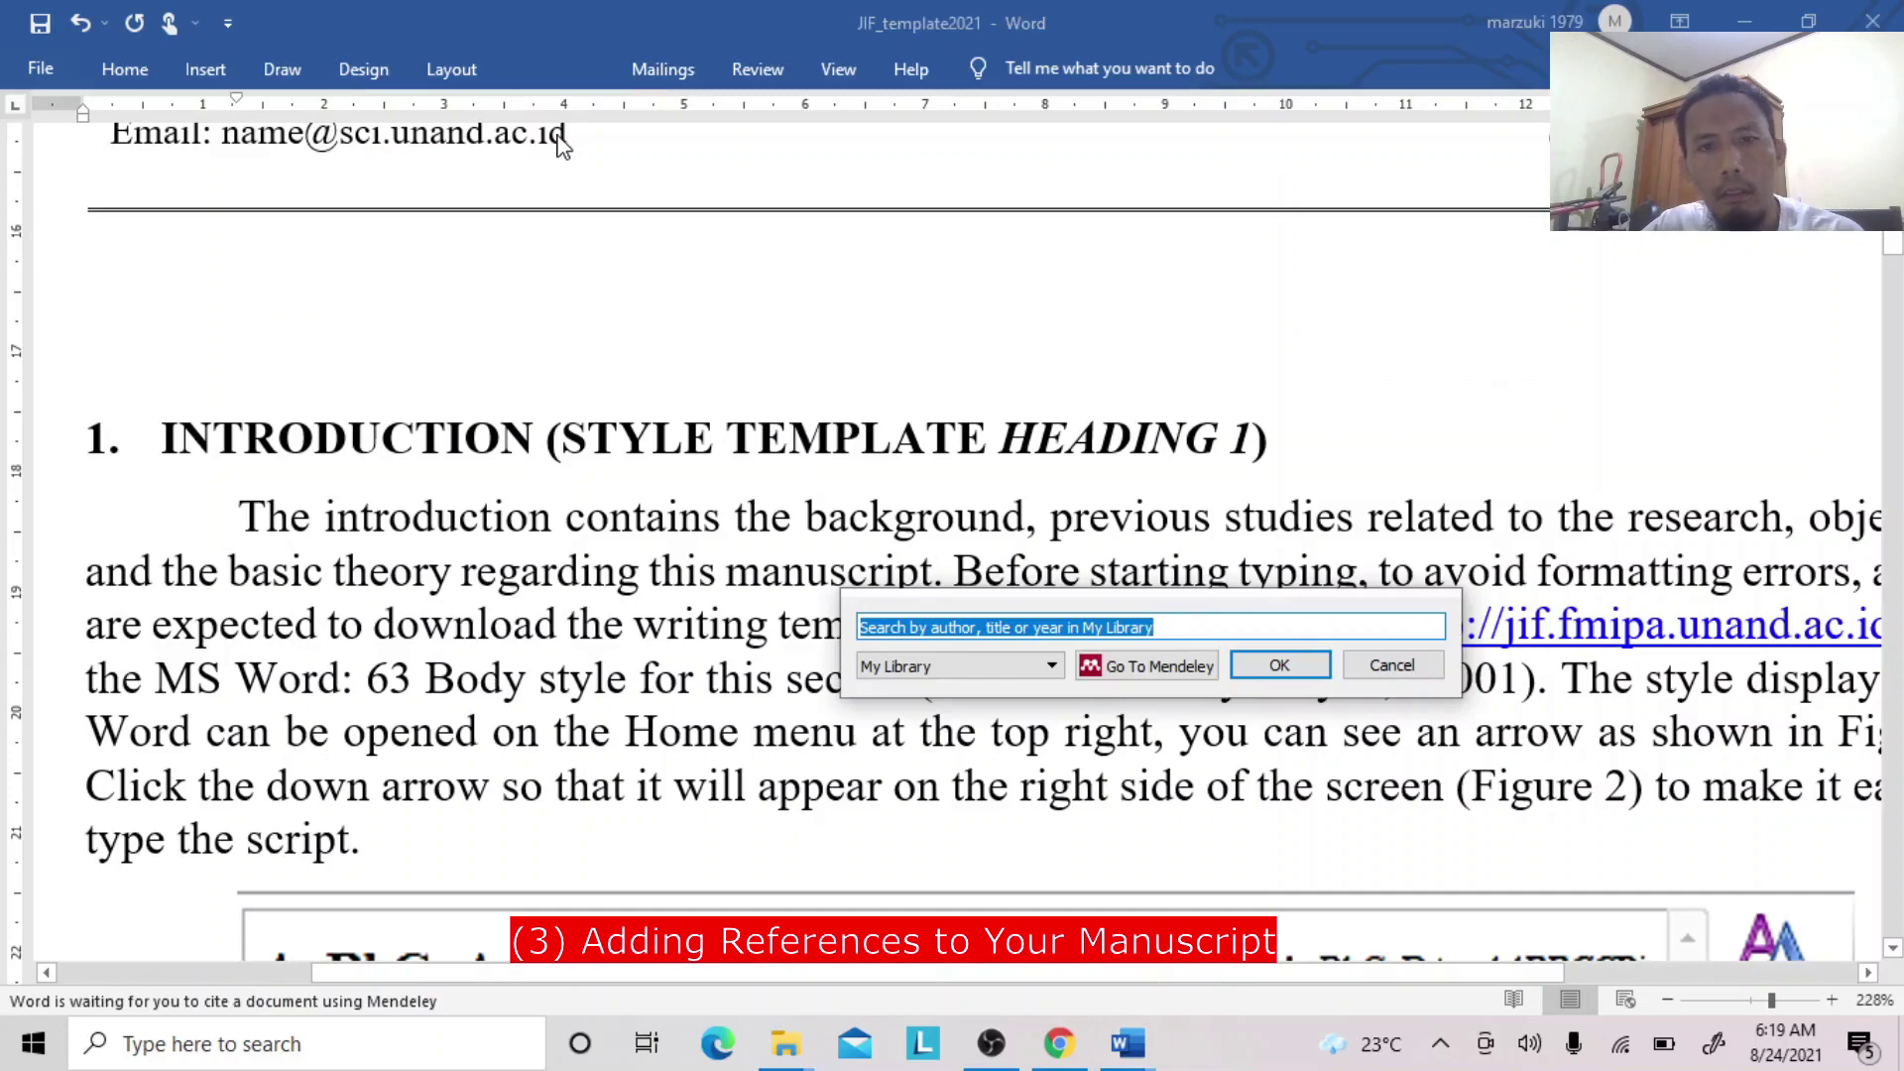
text(Arisk)
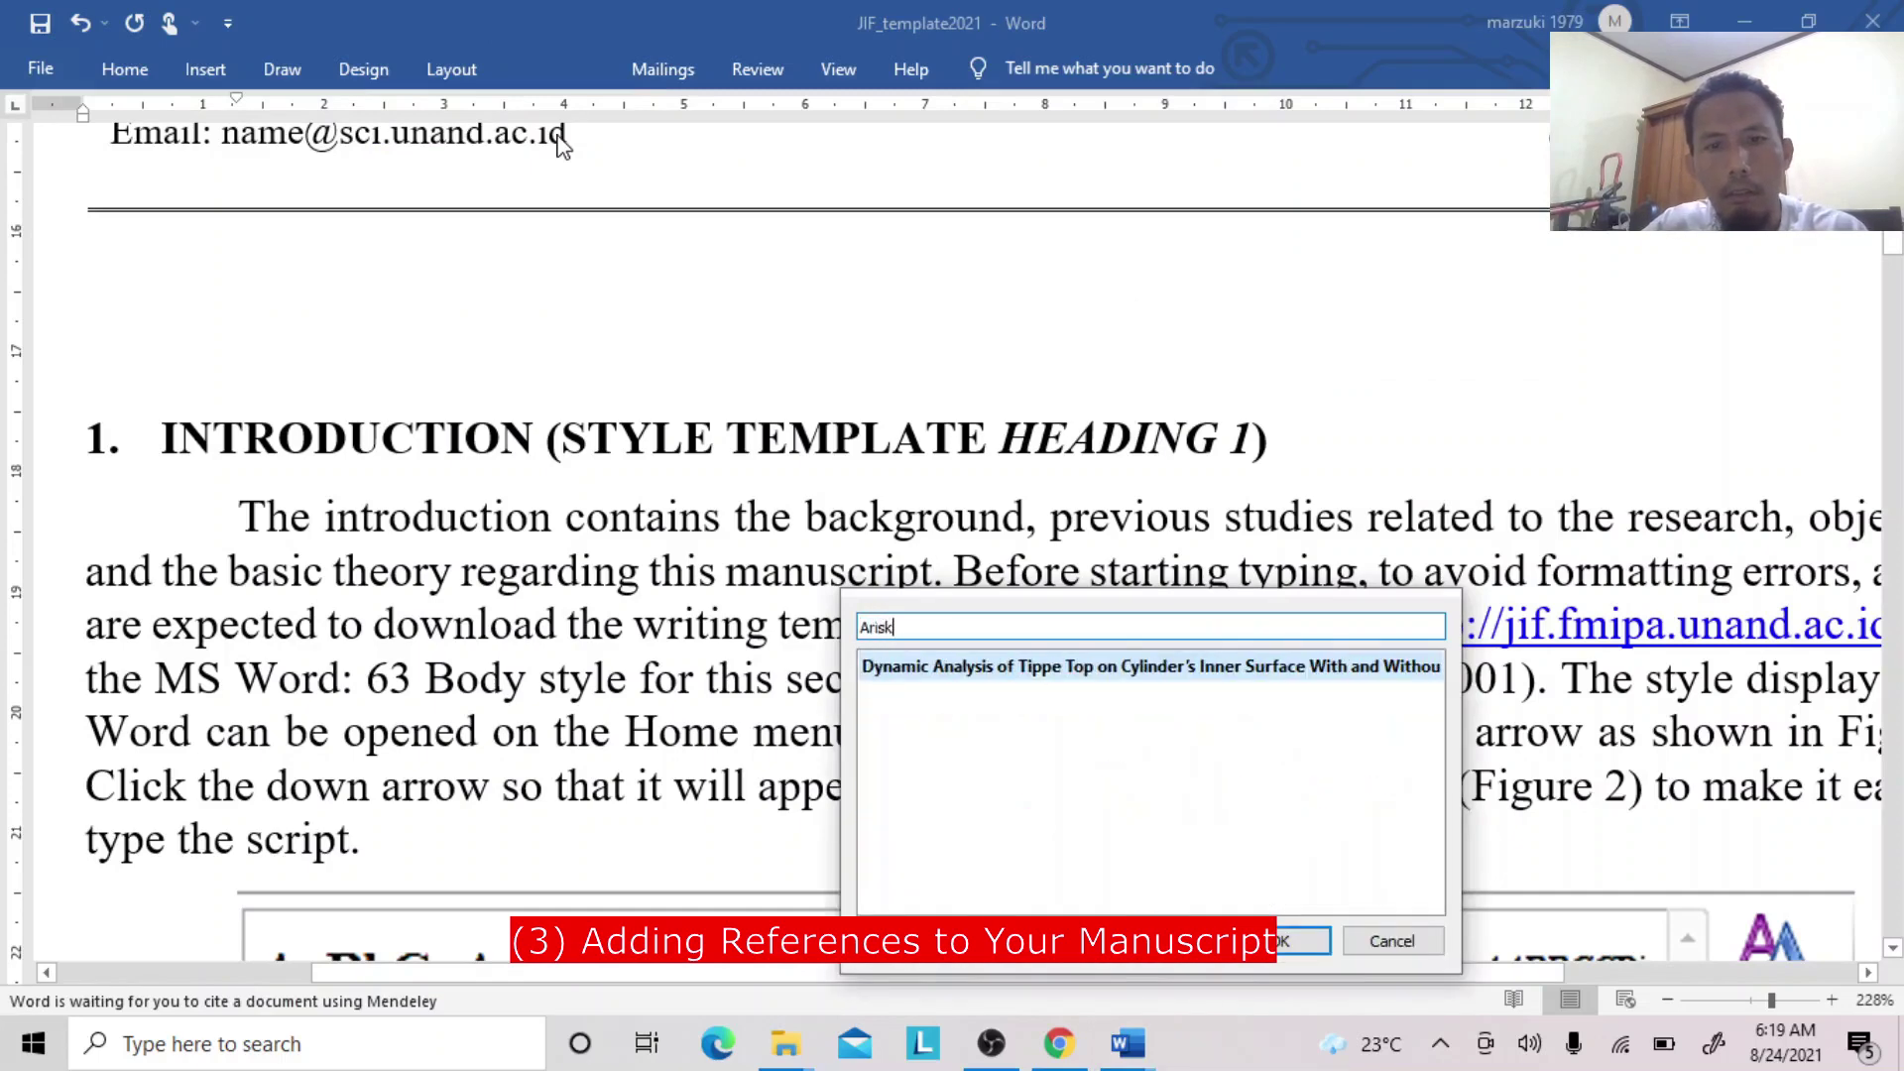
text(a)
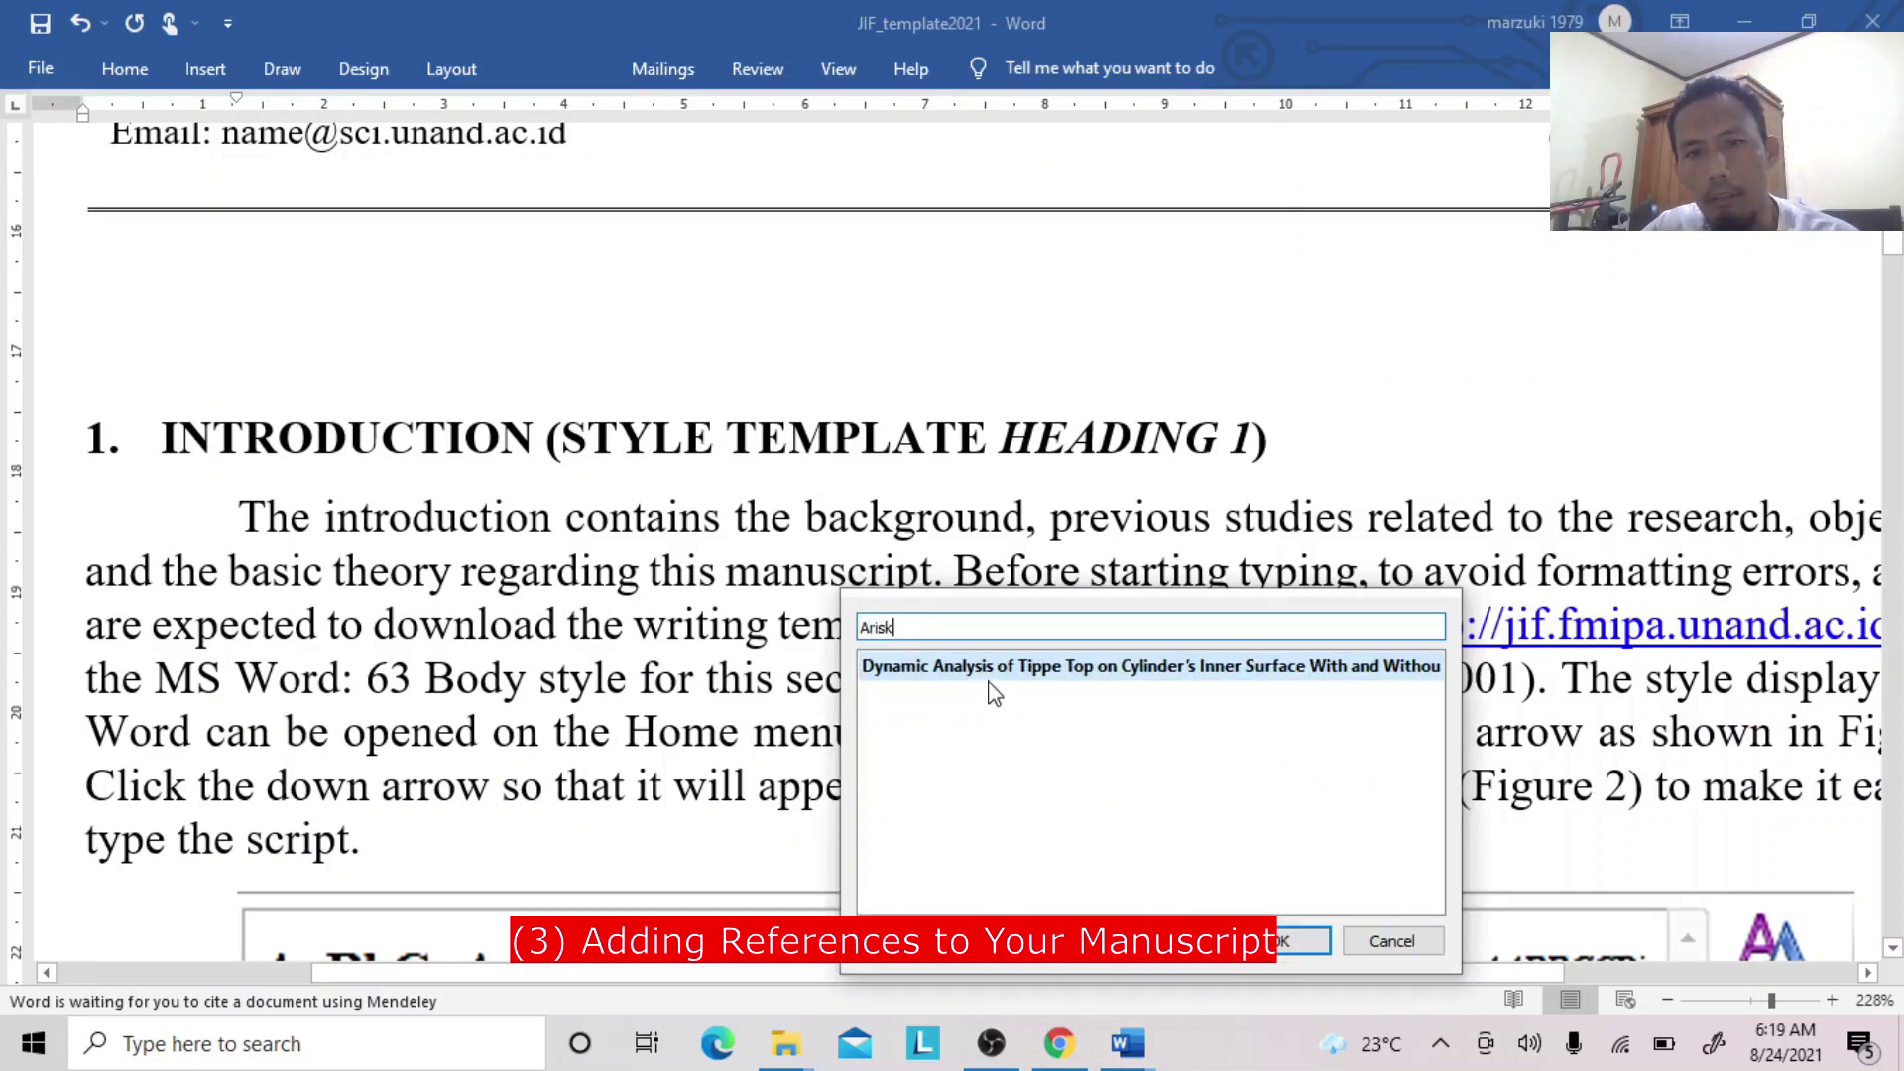
click(983, 672)
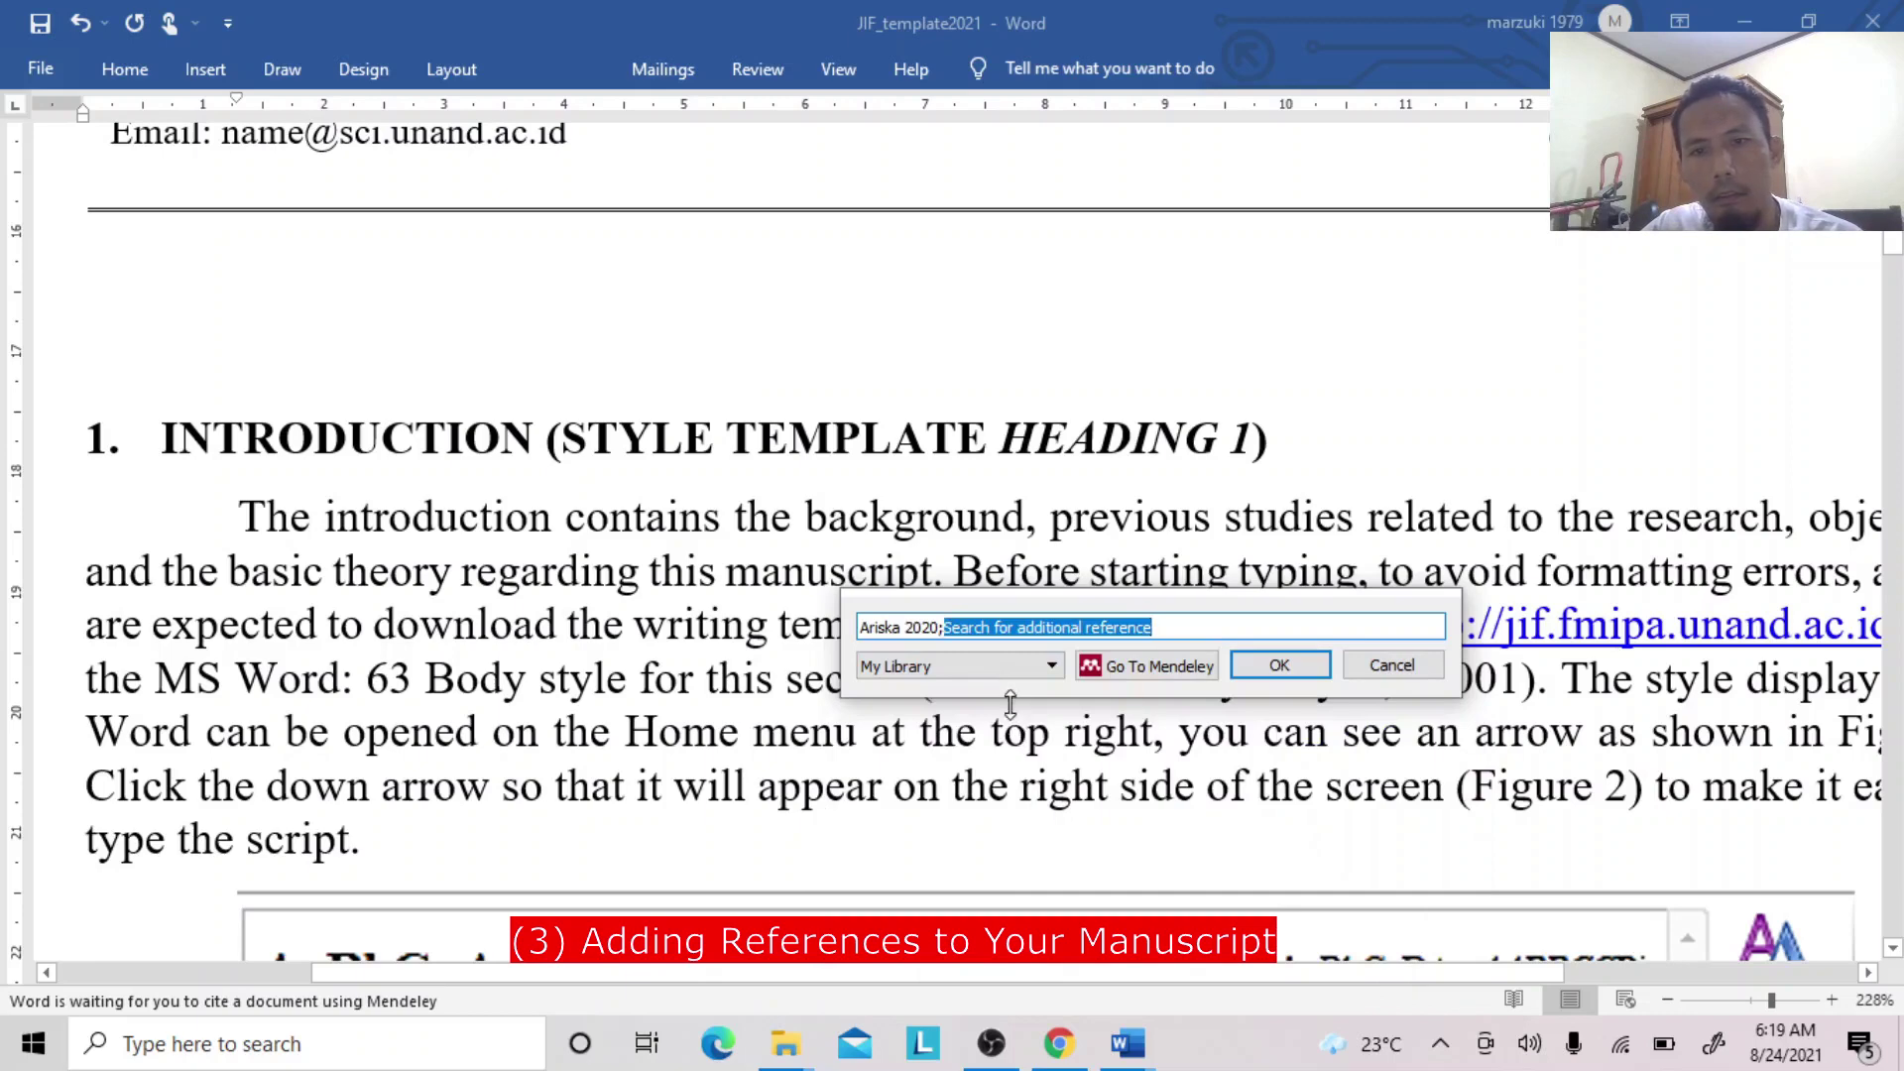
click(1278, 664)
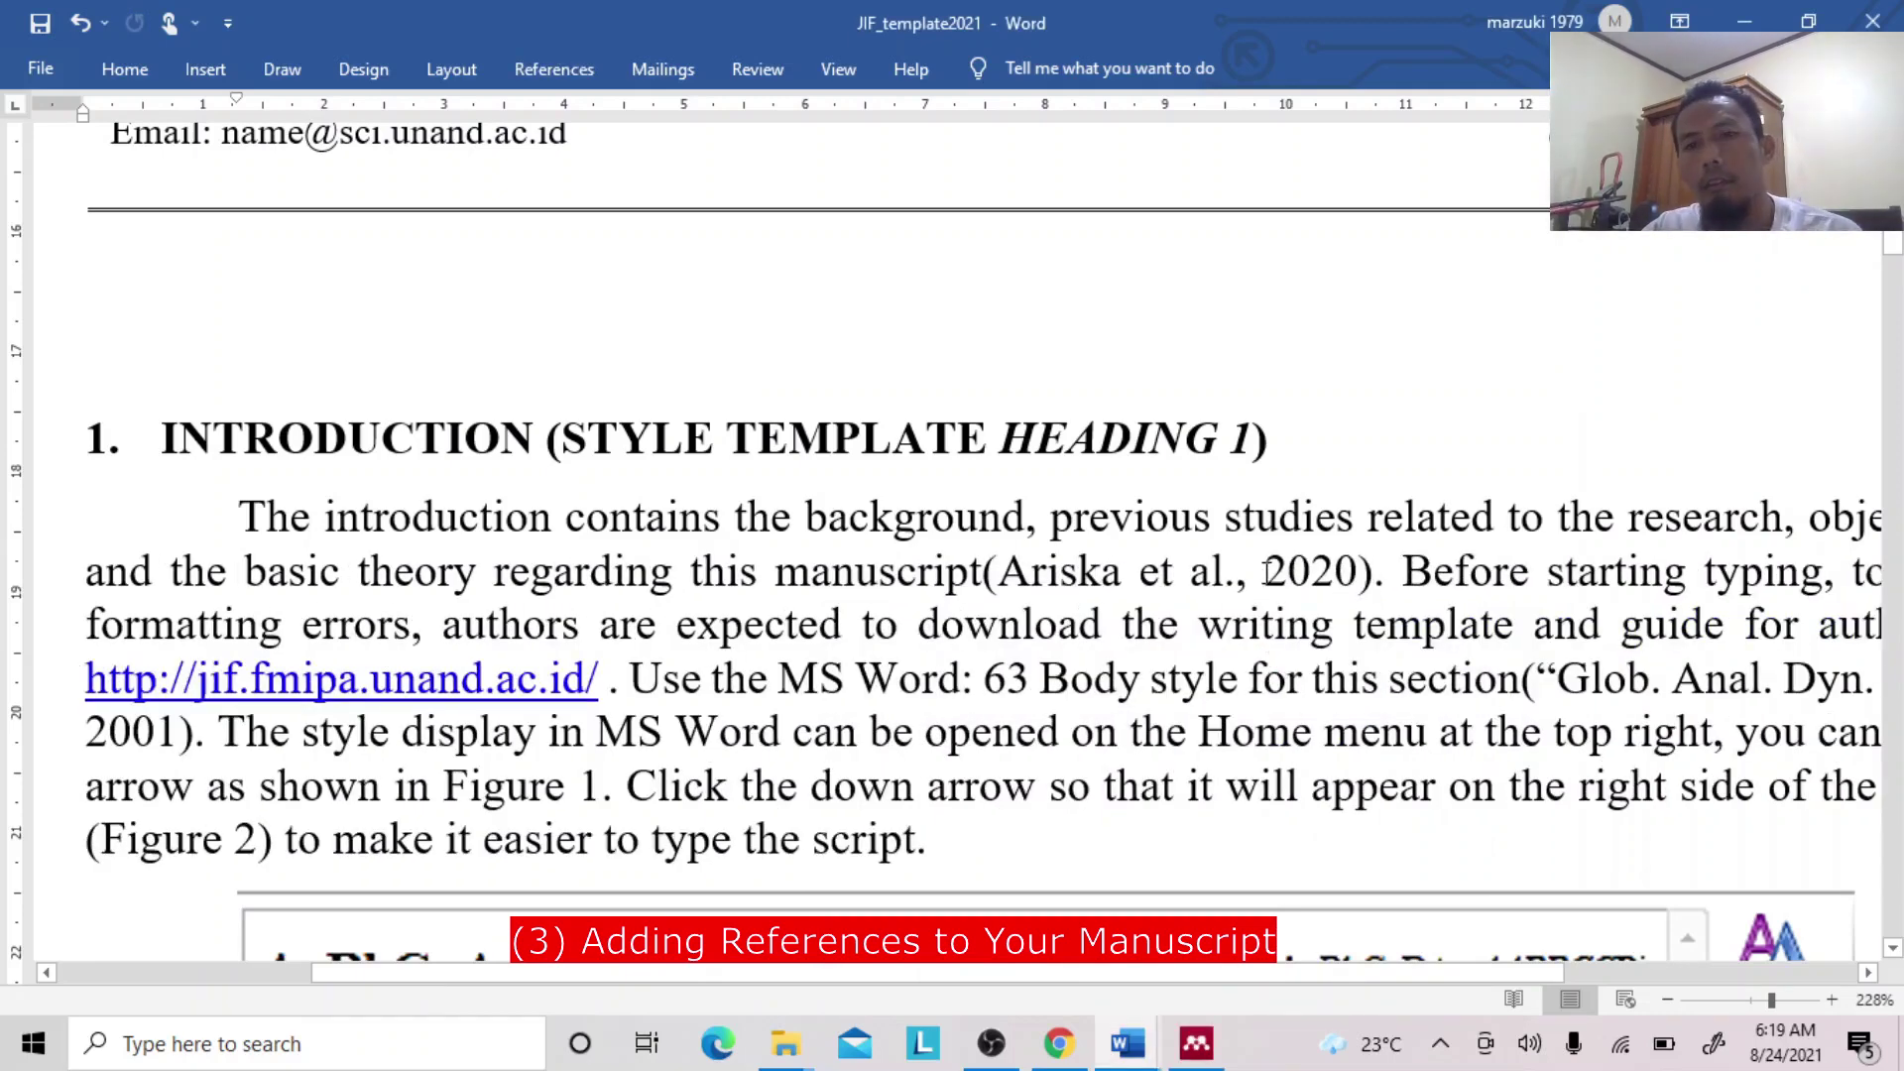
click(1264, 572)
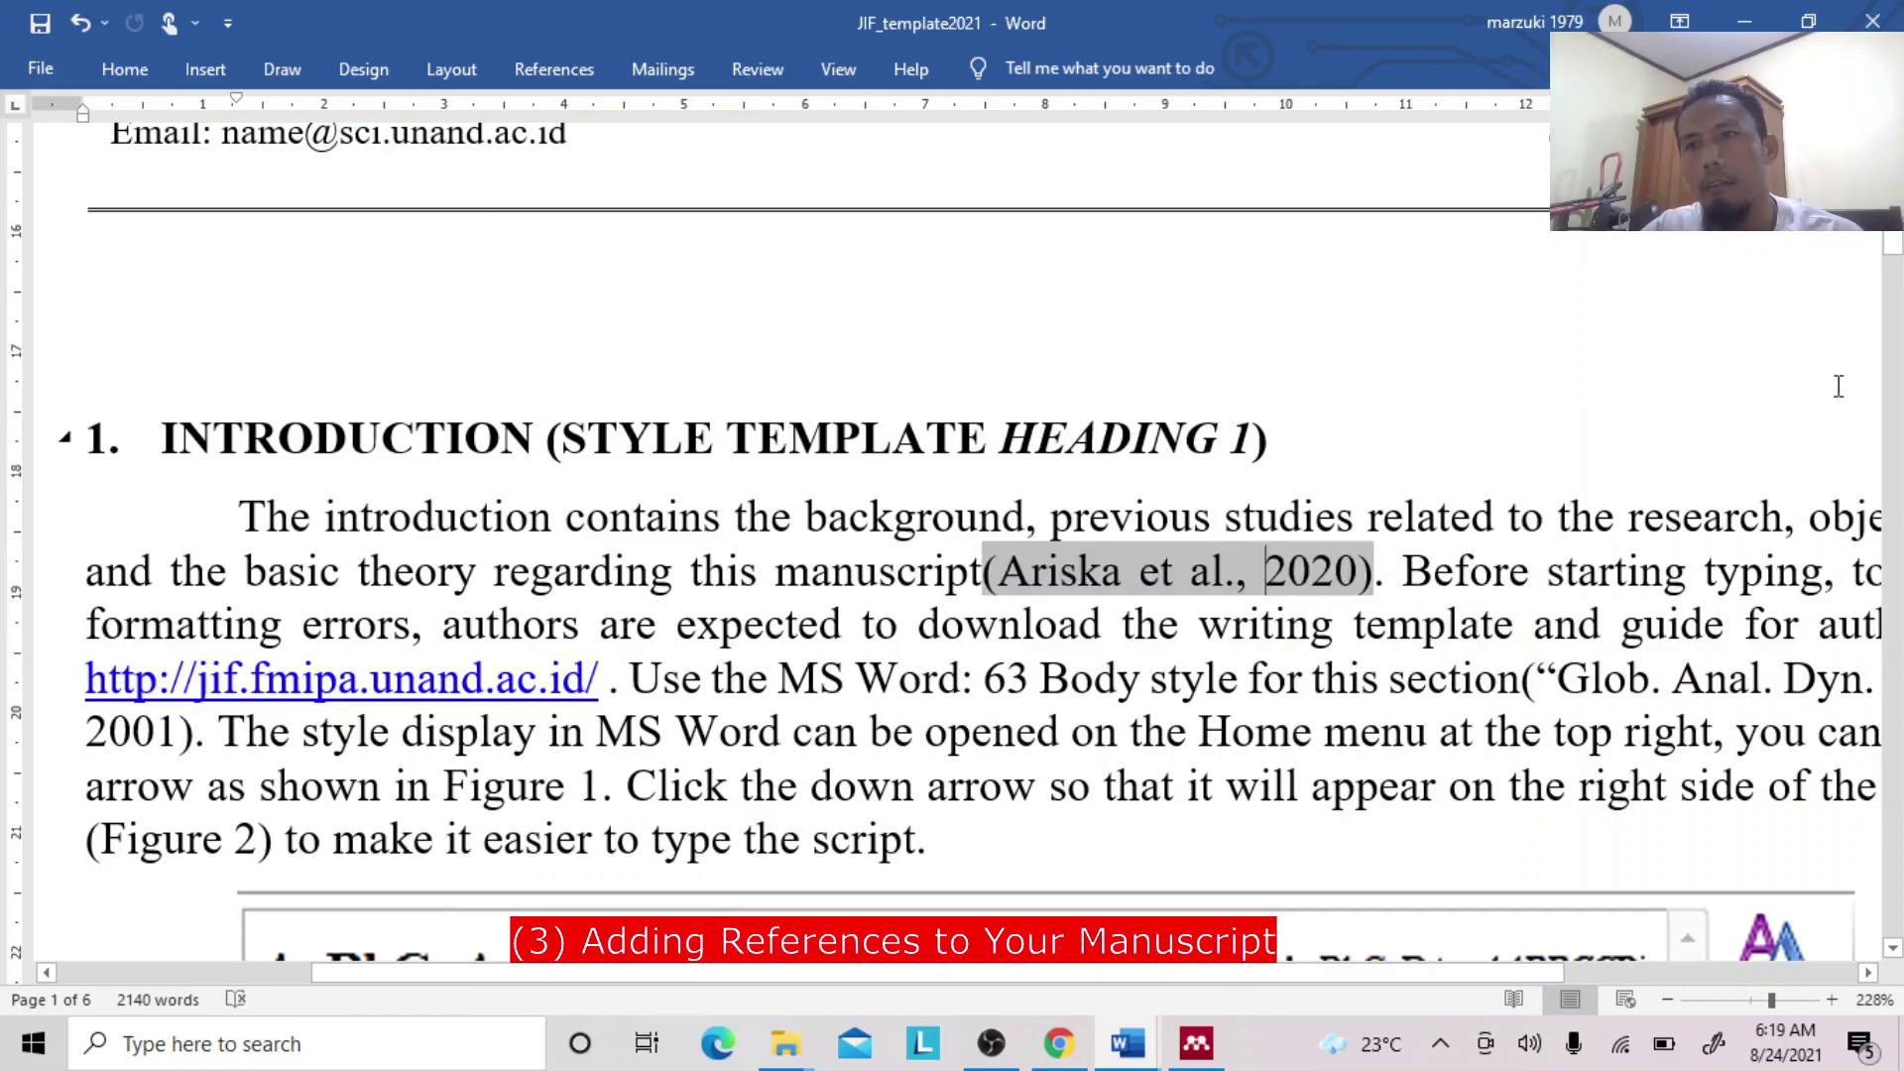
Select and delete the old hand-typed reference list in the REFERENCE section.
drag(1894, 248, 1889, 623)
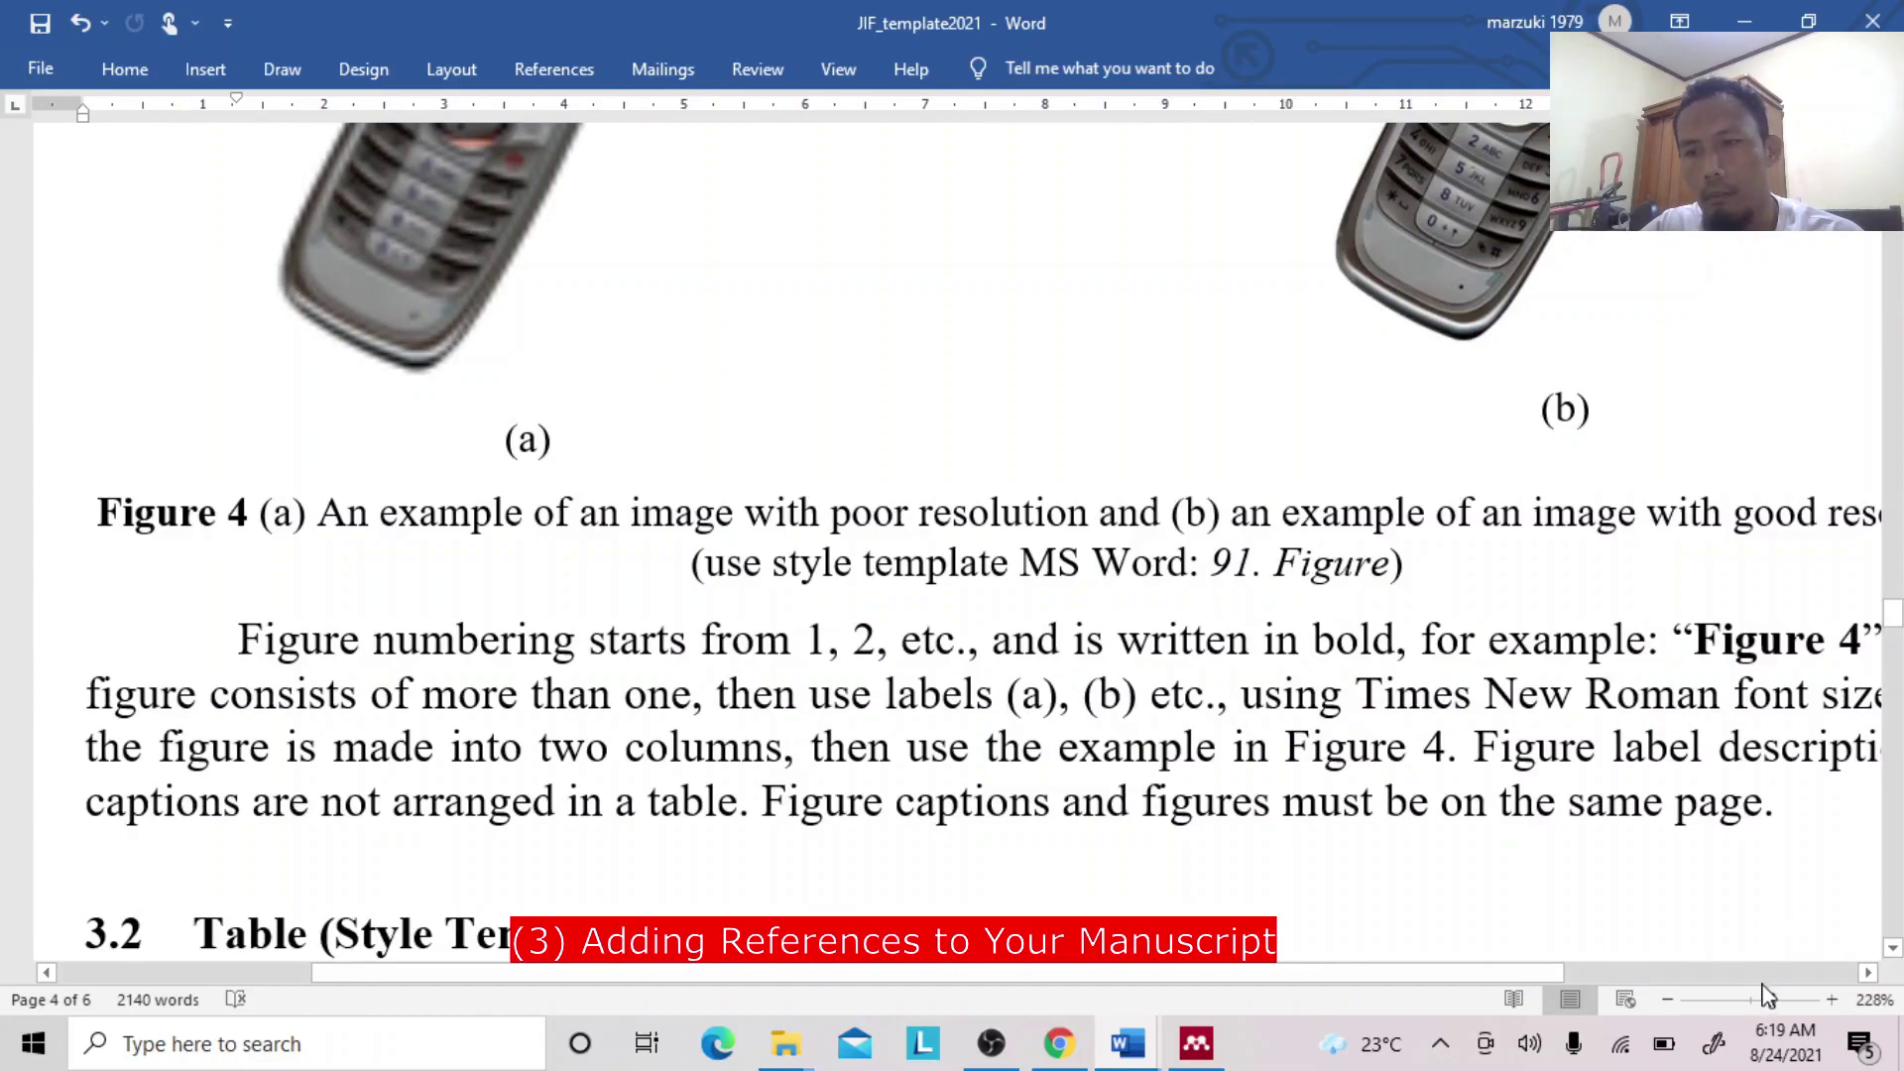
drag(1771, 1000, 1760, 1008)
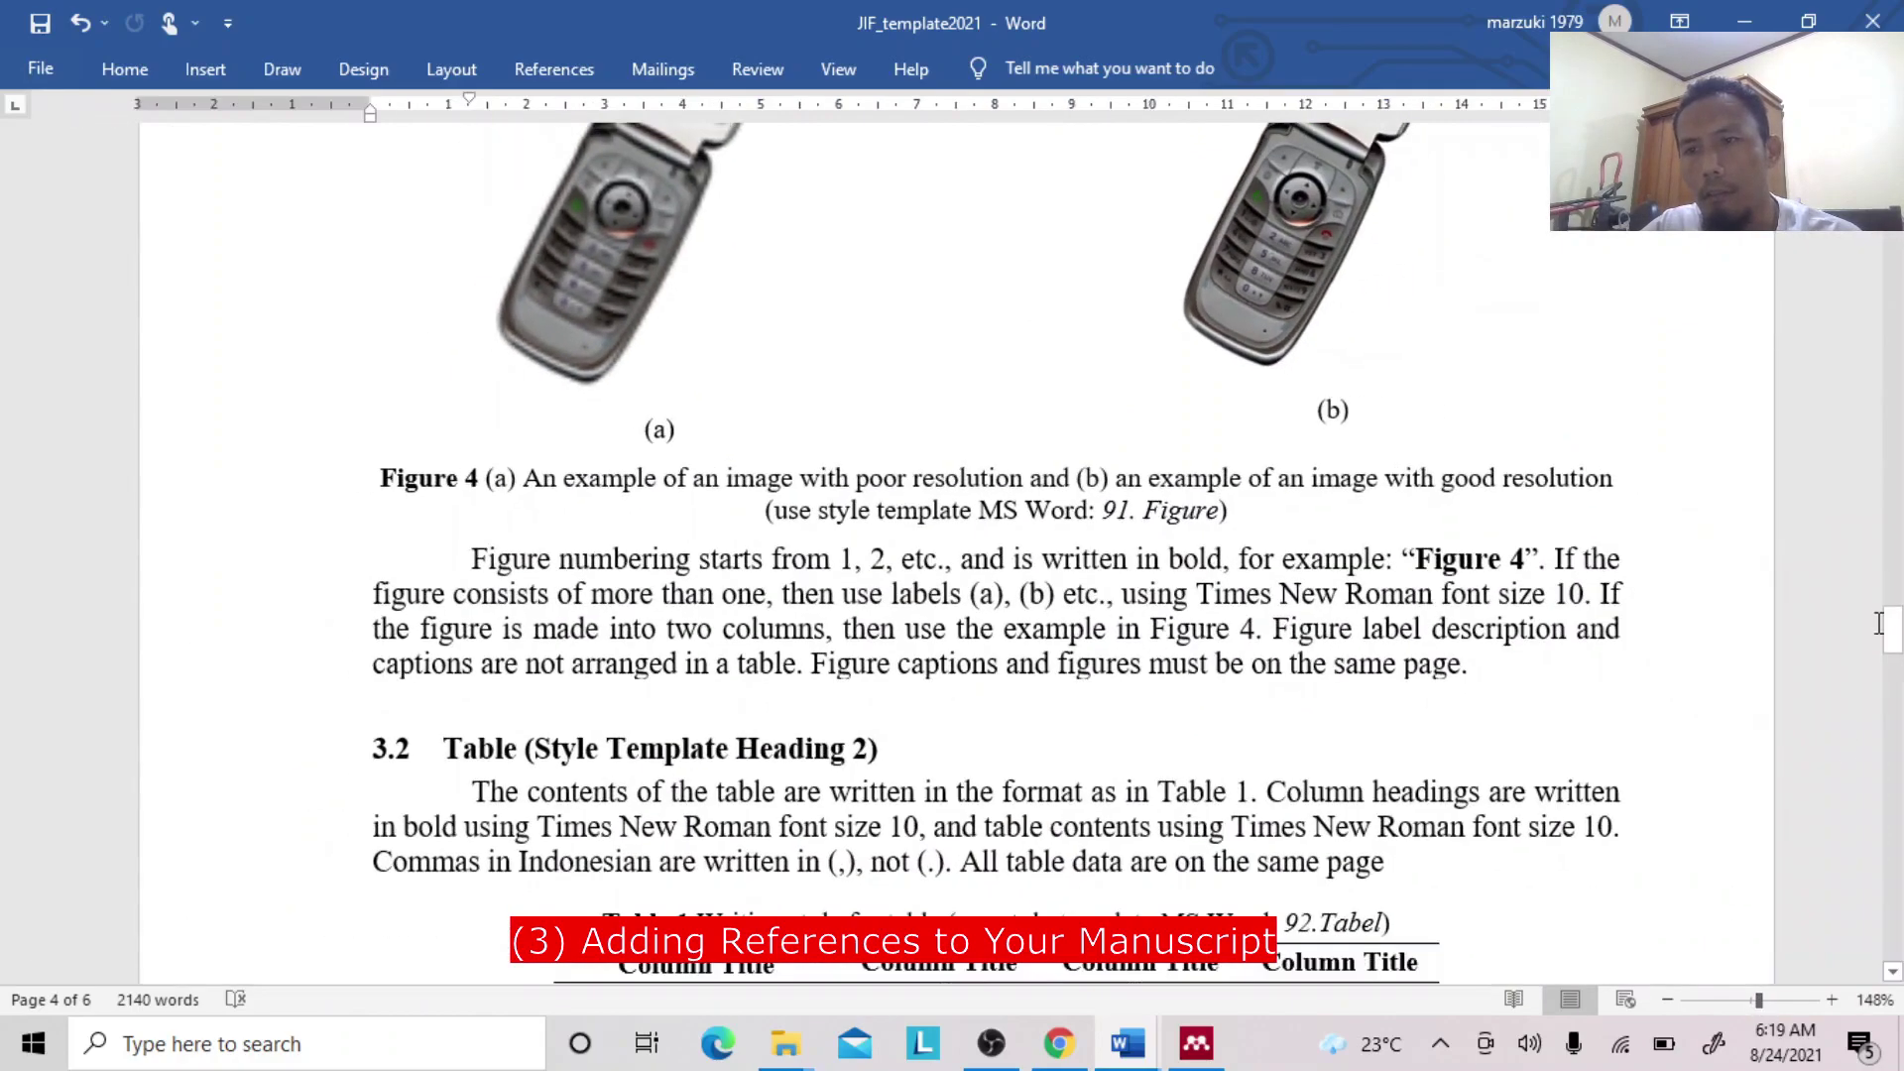
drag(1892, 624, 1892, 727)
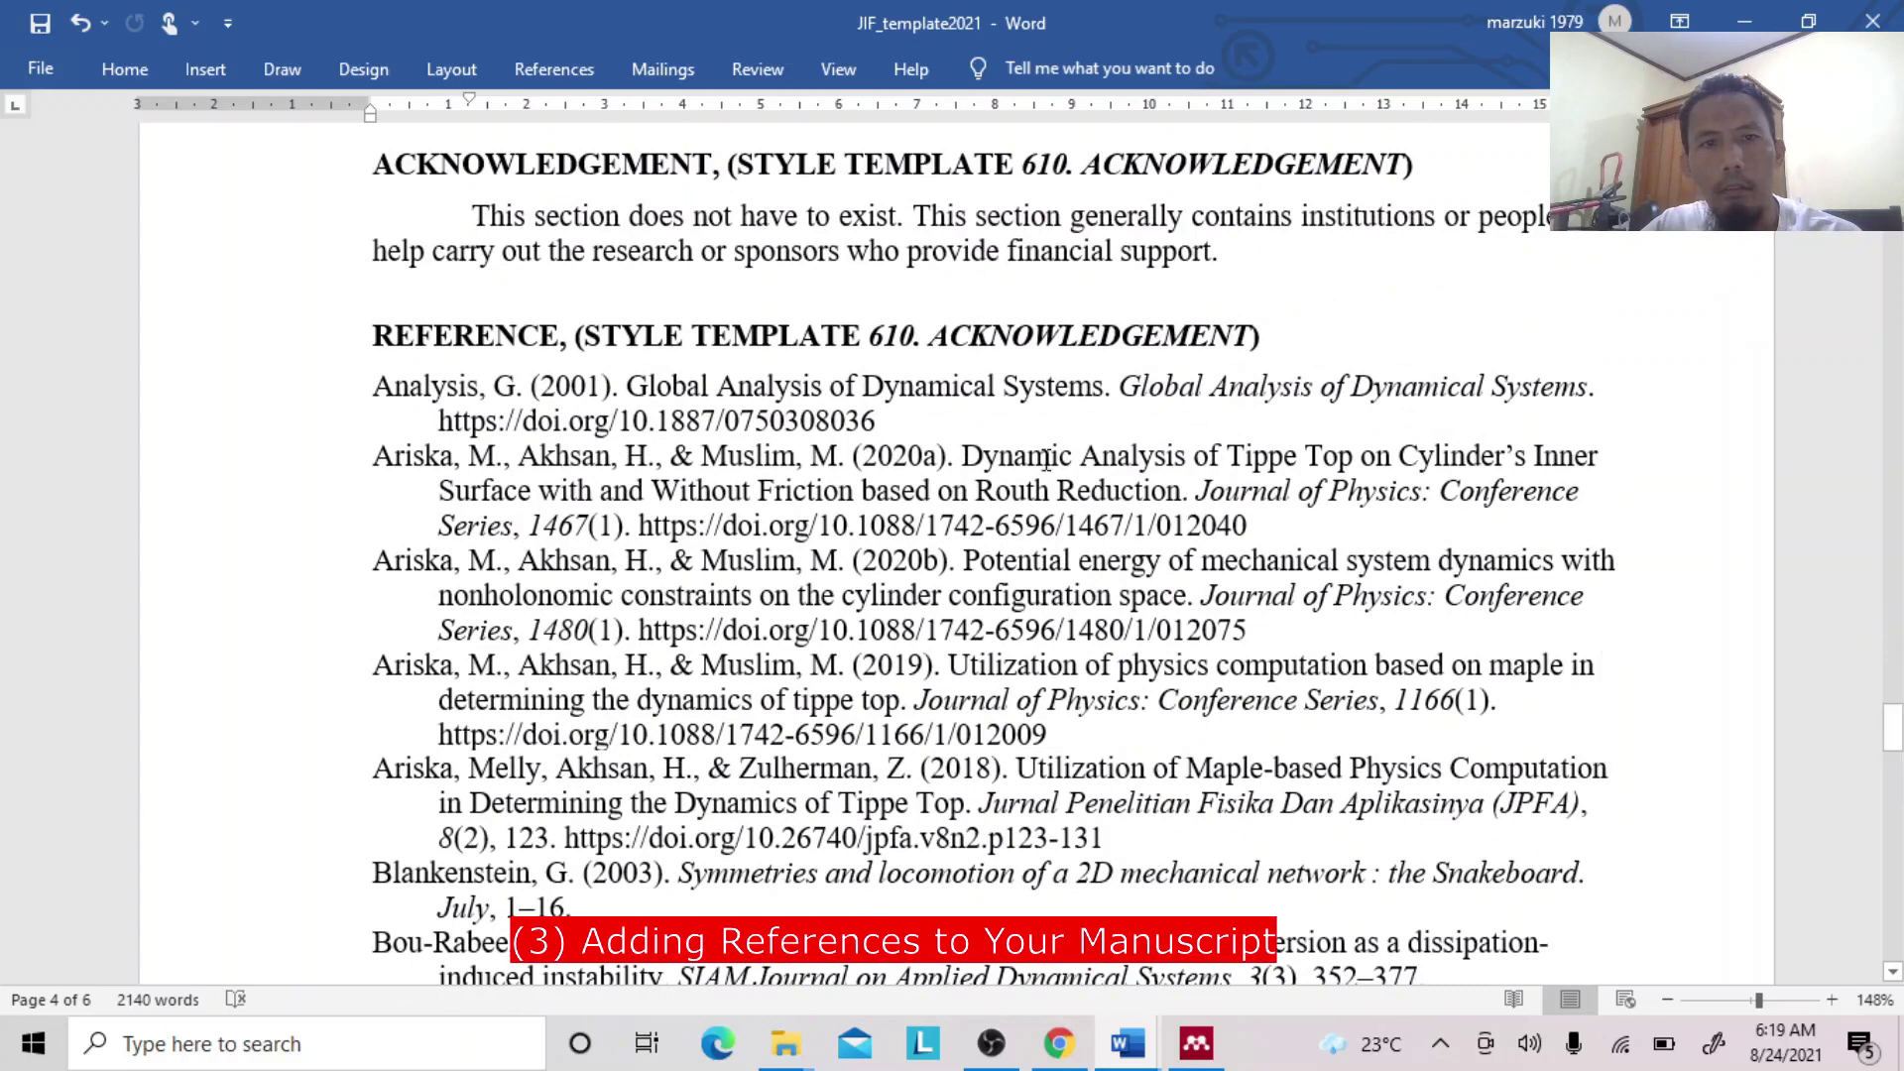
click(791, 417)
click(377, 386)
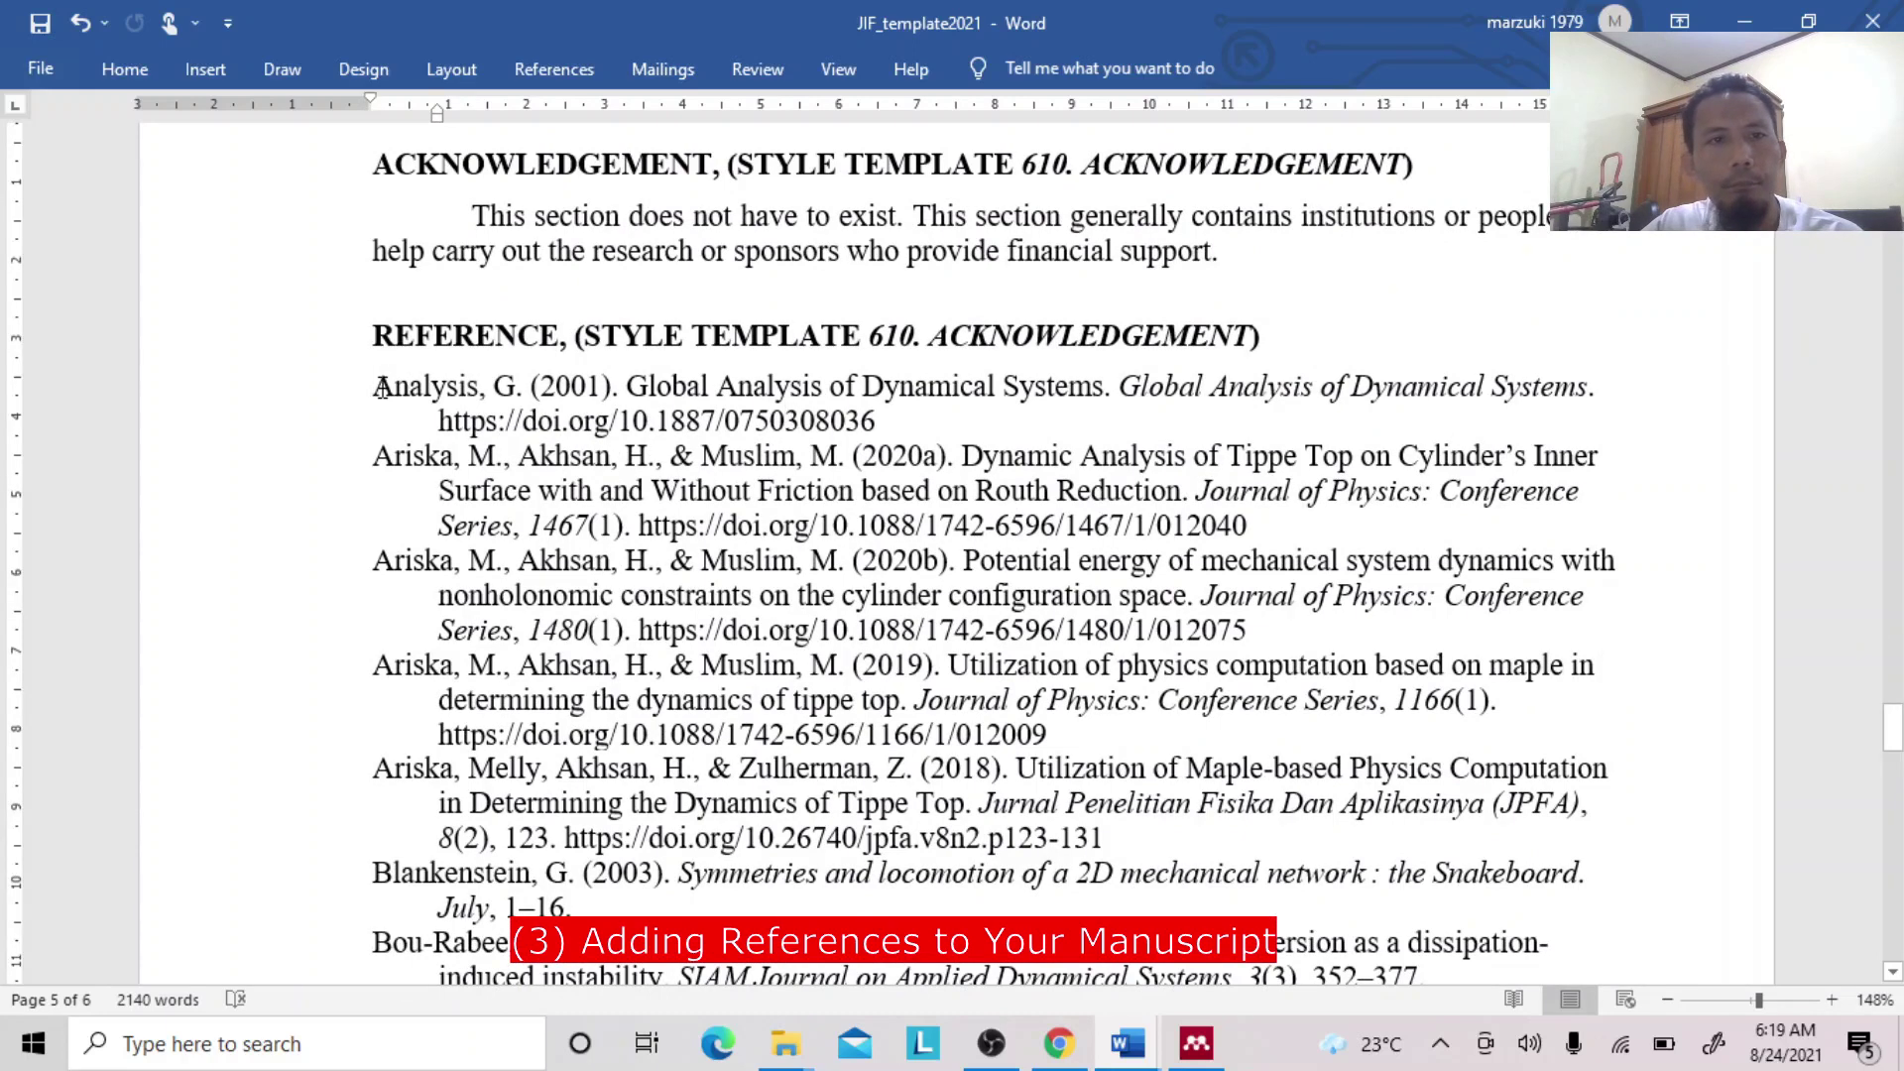
click(581, 77)
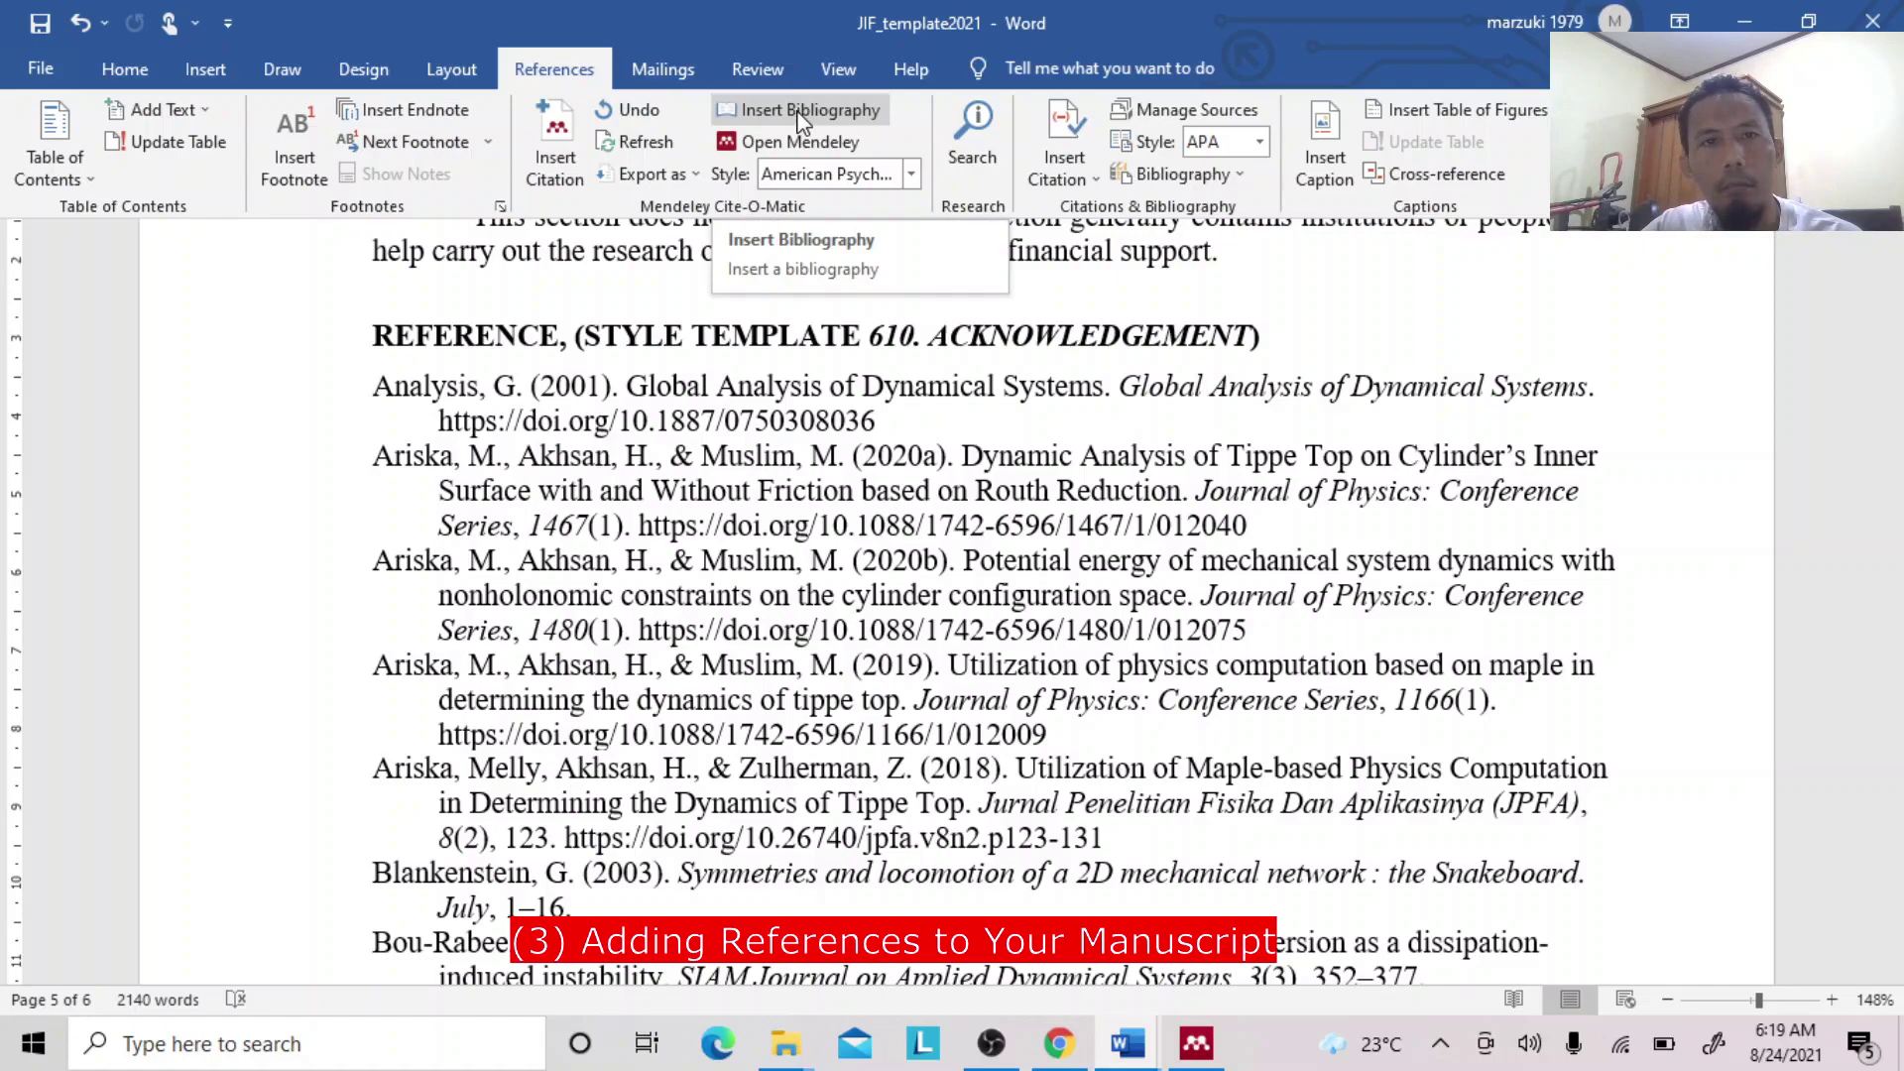
click(379, 389)
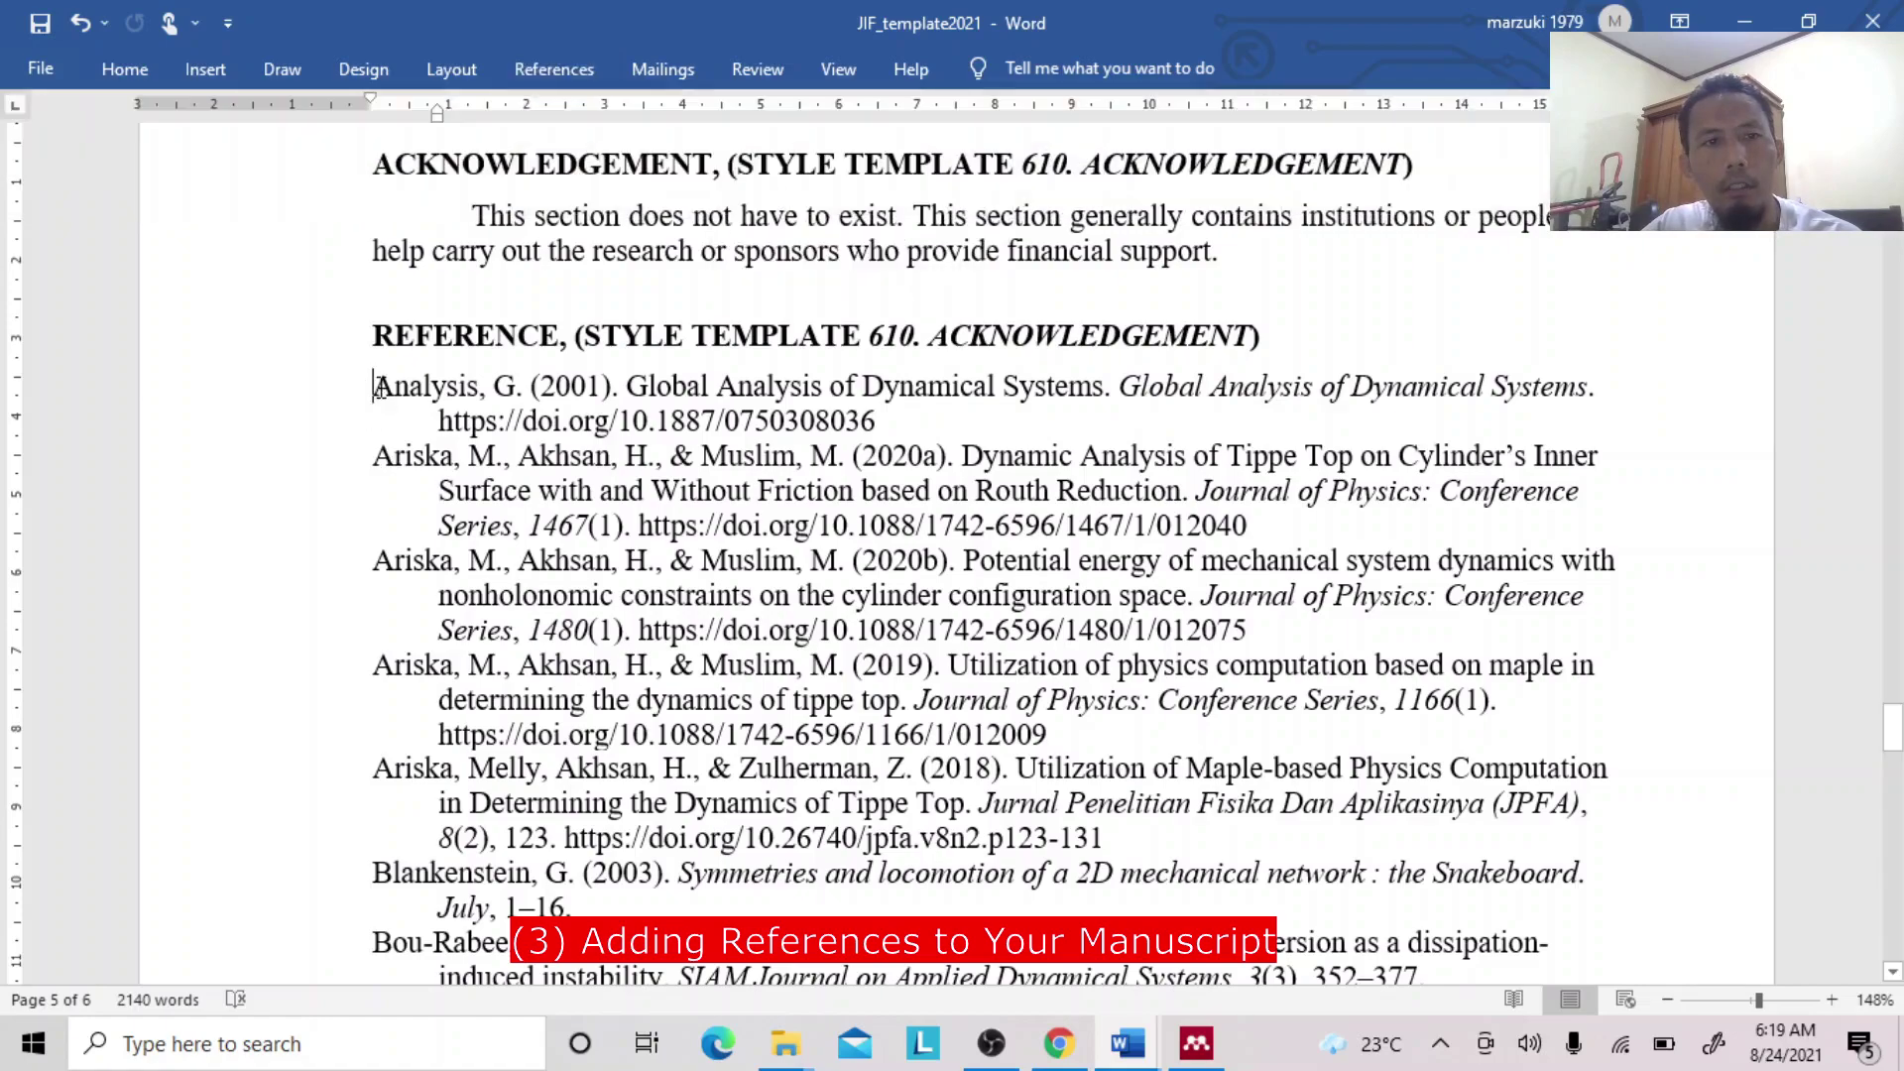
drag(380, 388, 1369, 220)
key(Delete)
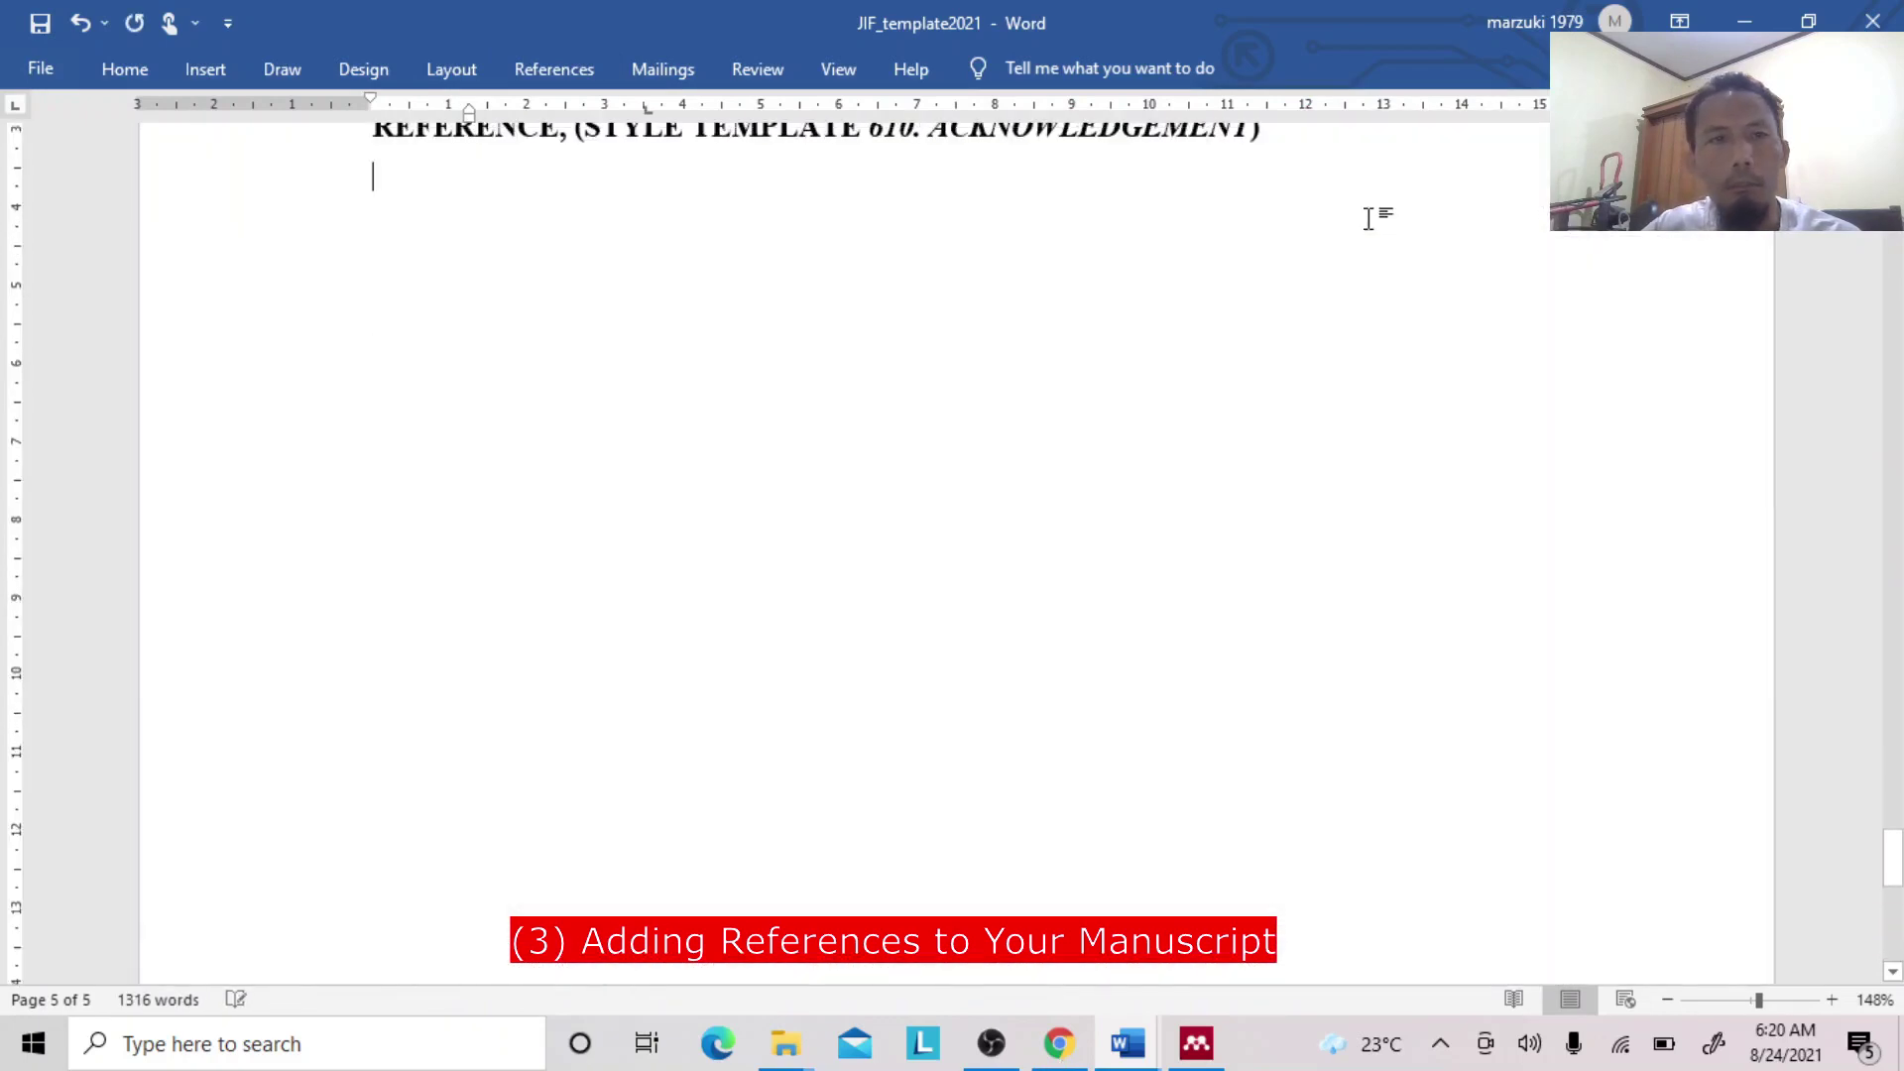
Insert a Mendeley APA bibliography listing Ariska et al. (2020) and the 2001 book.
click(570, 71)
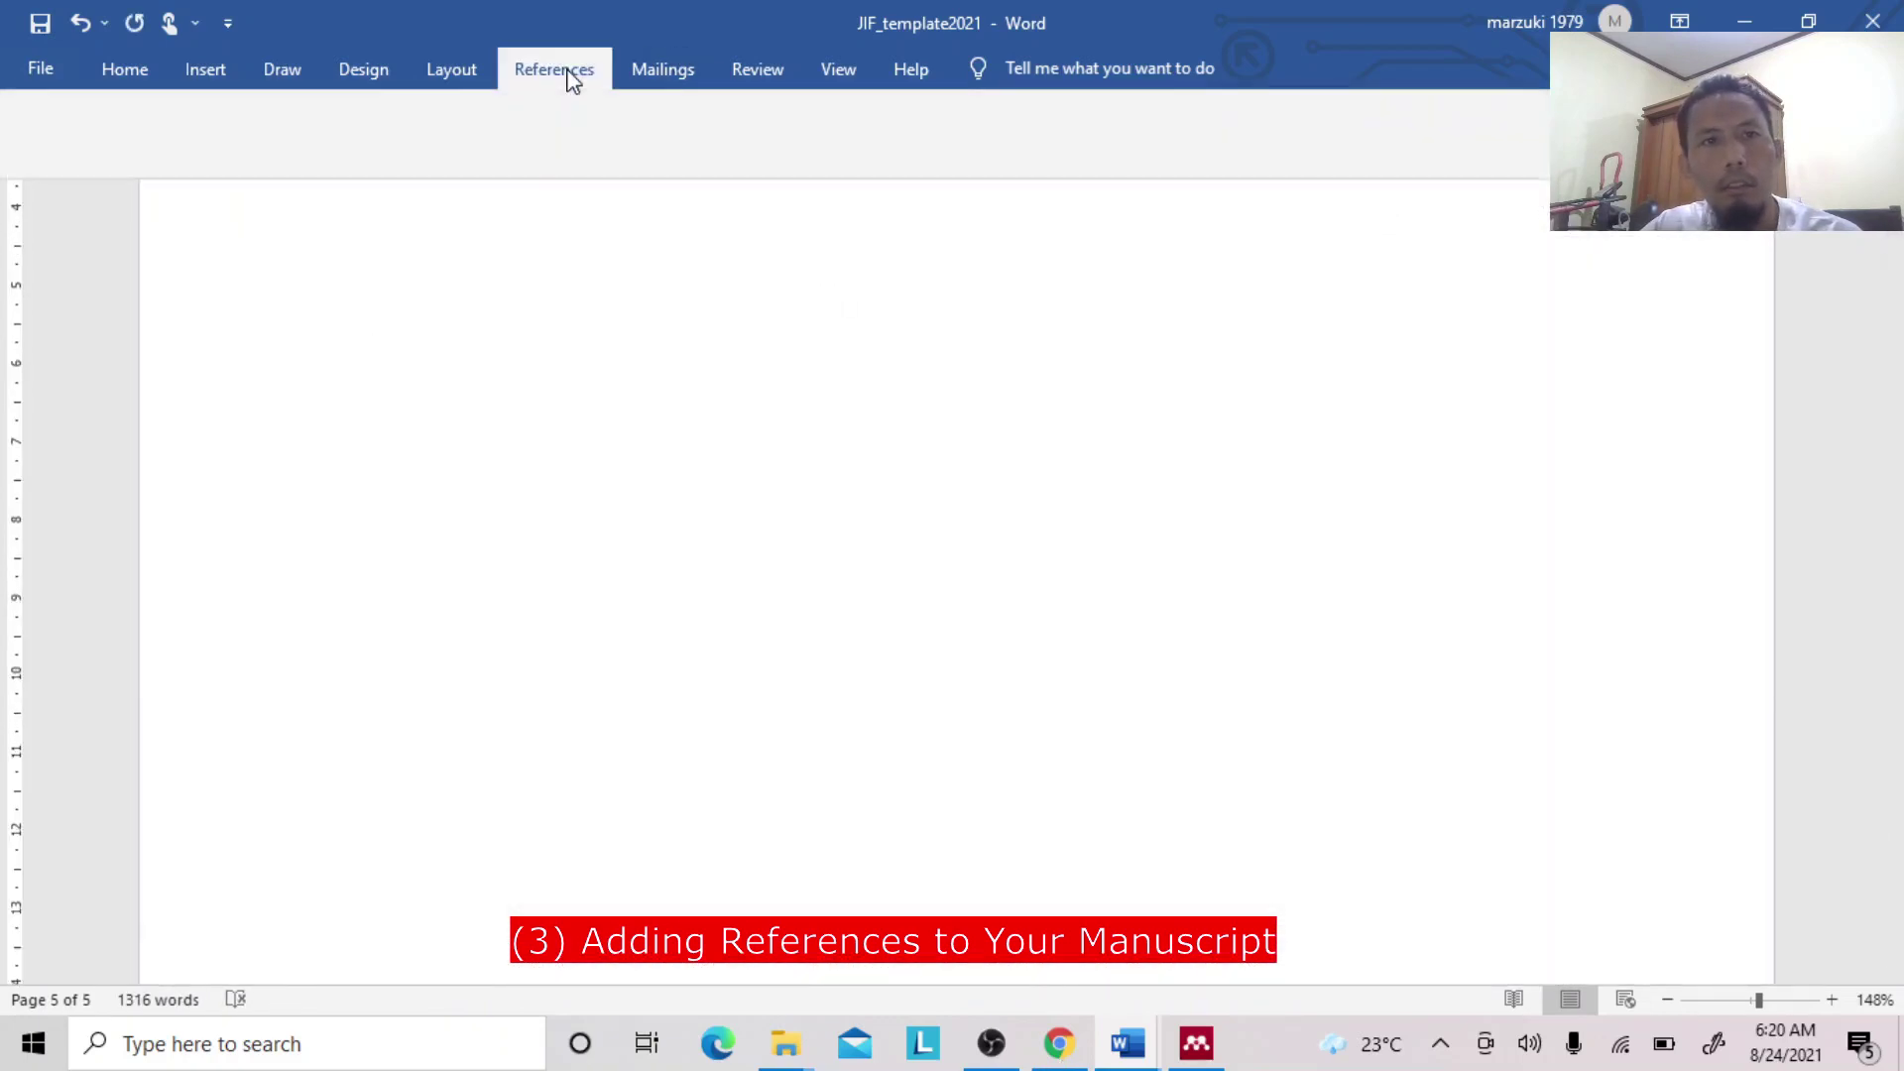
click(798, 109)
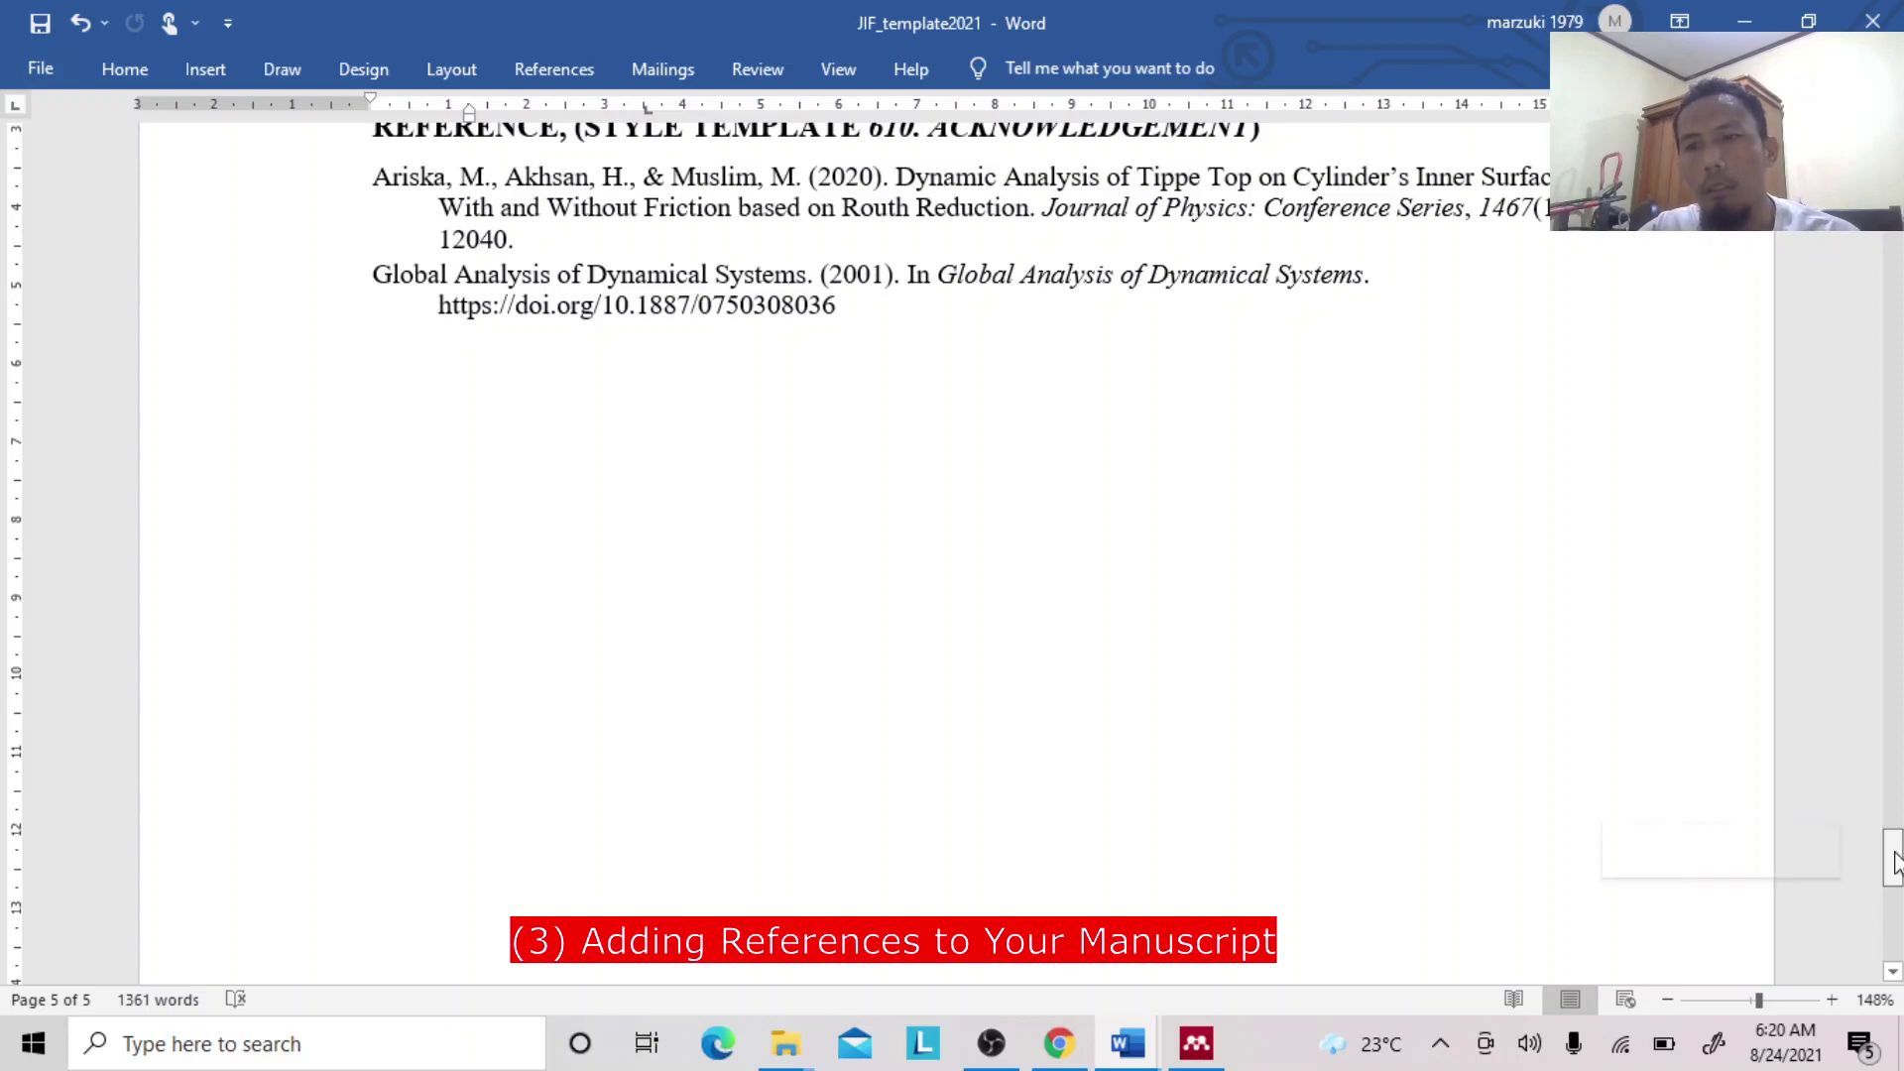
drag(1894, 859, 1892, 843)
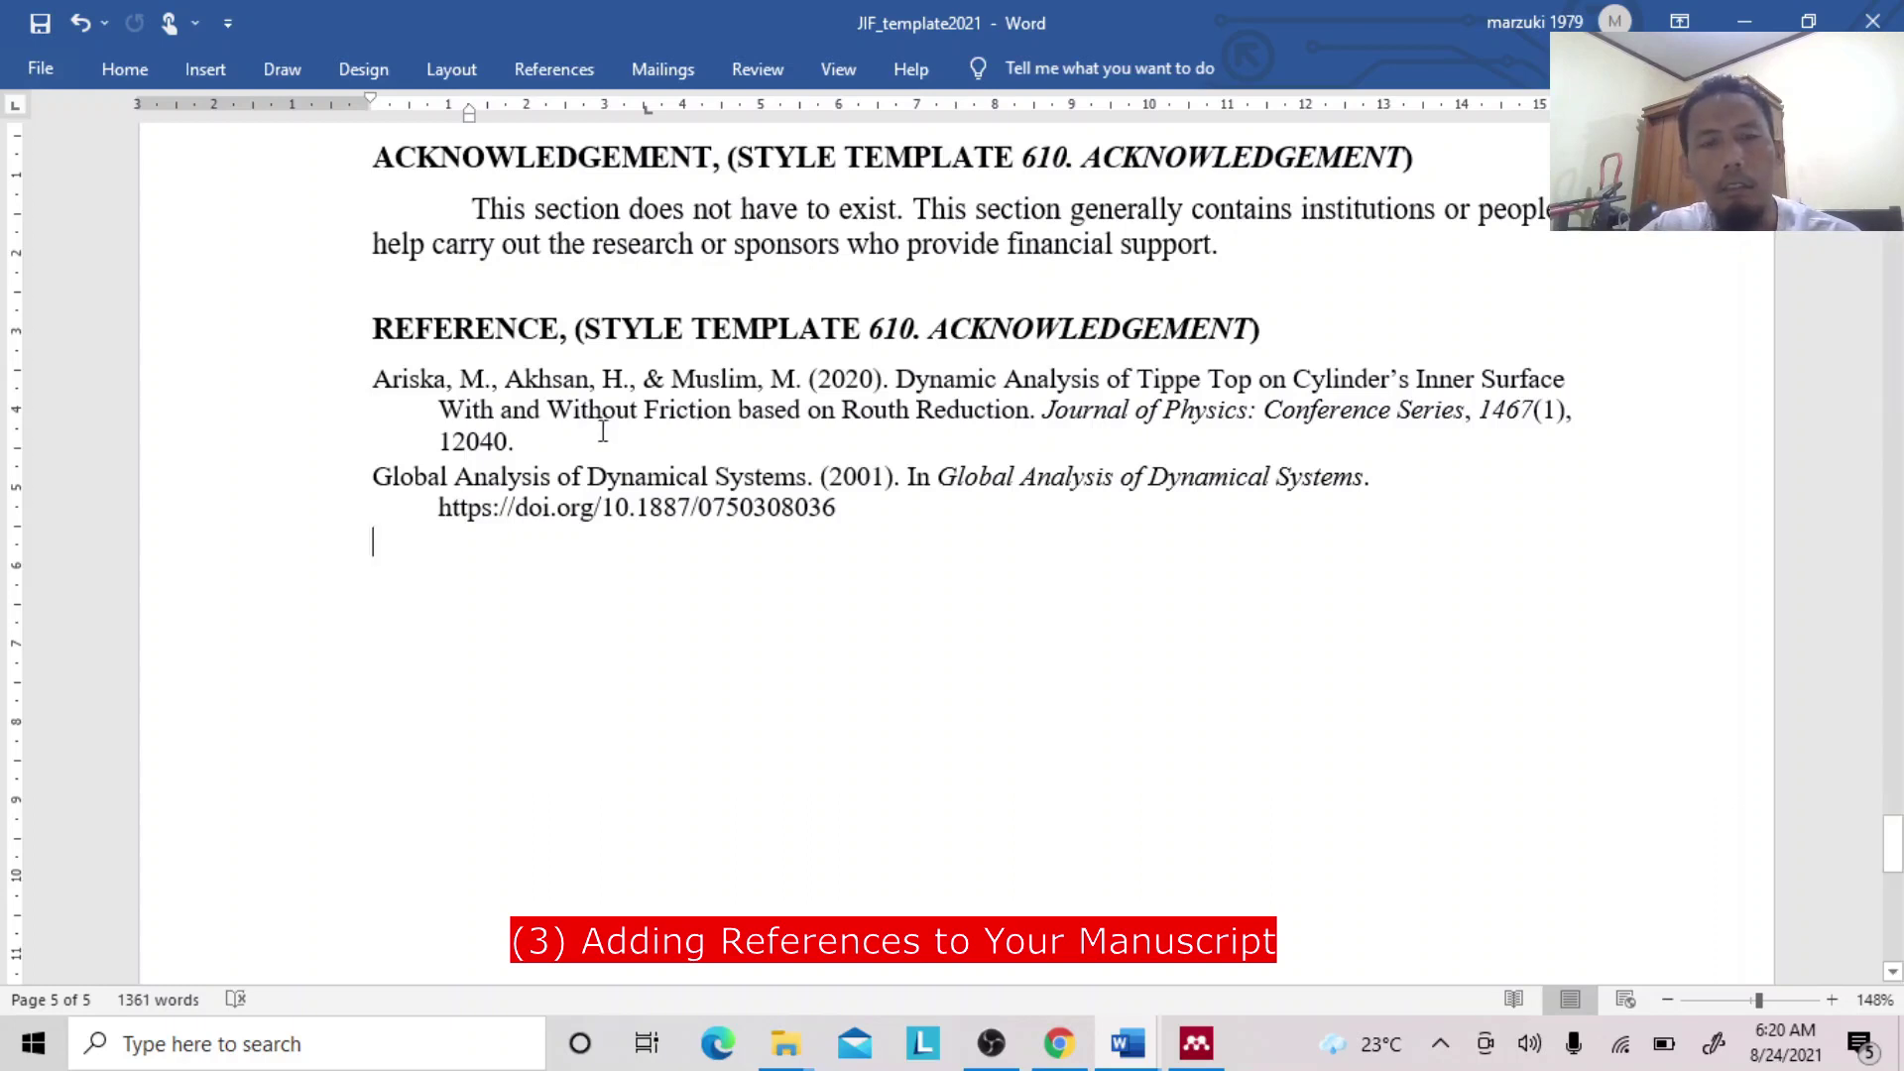
click(485, 381)
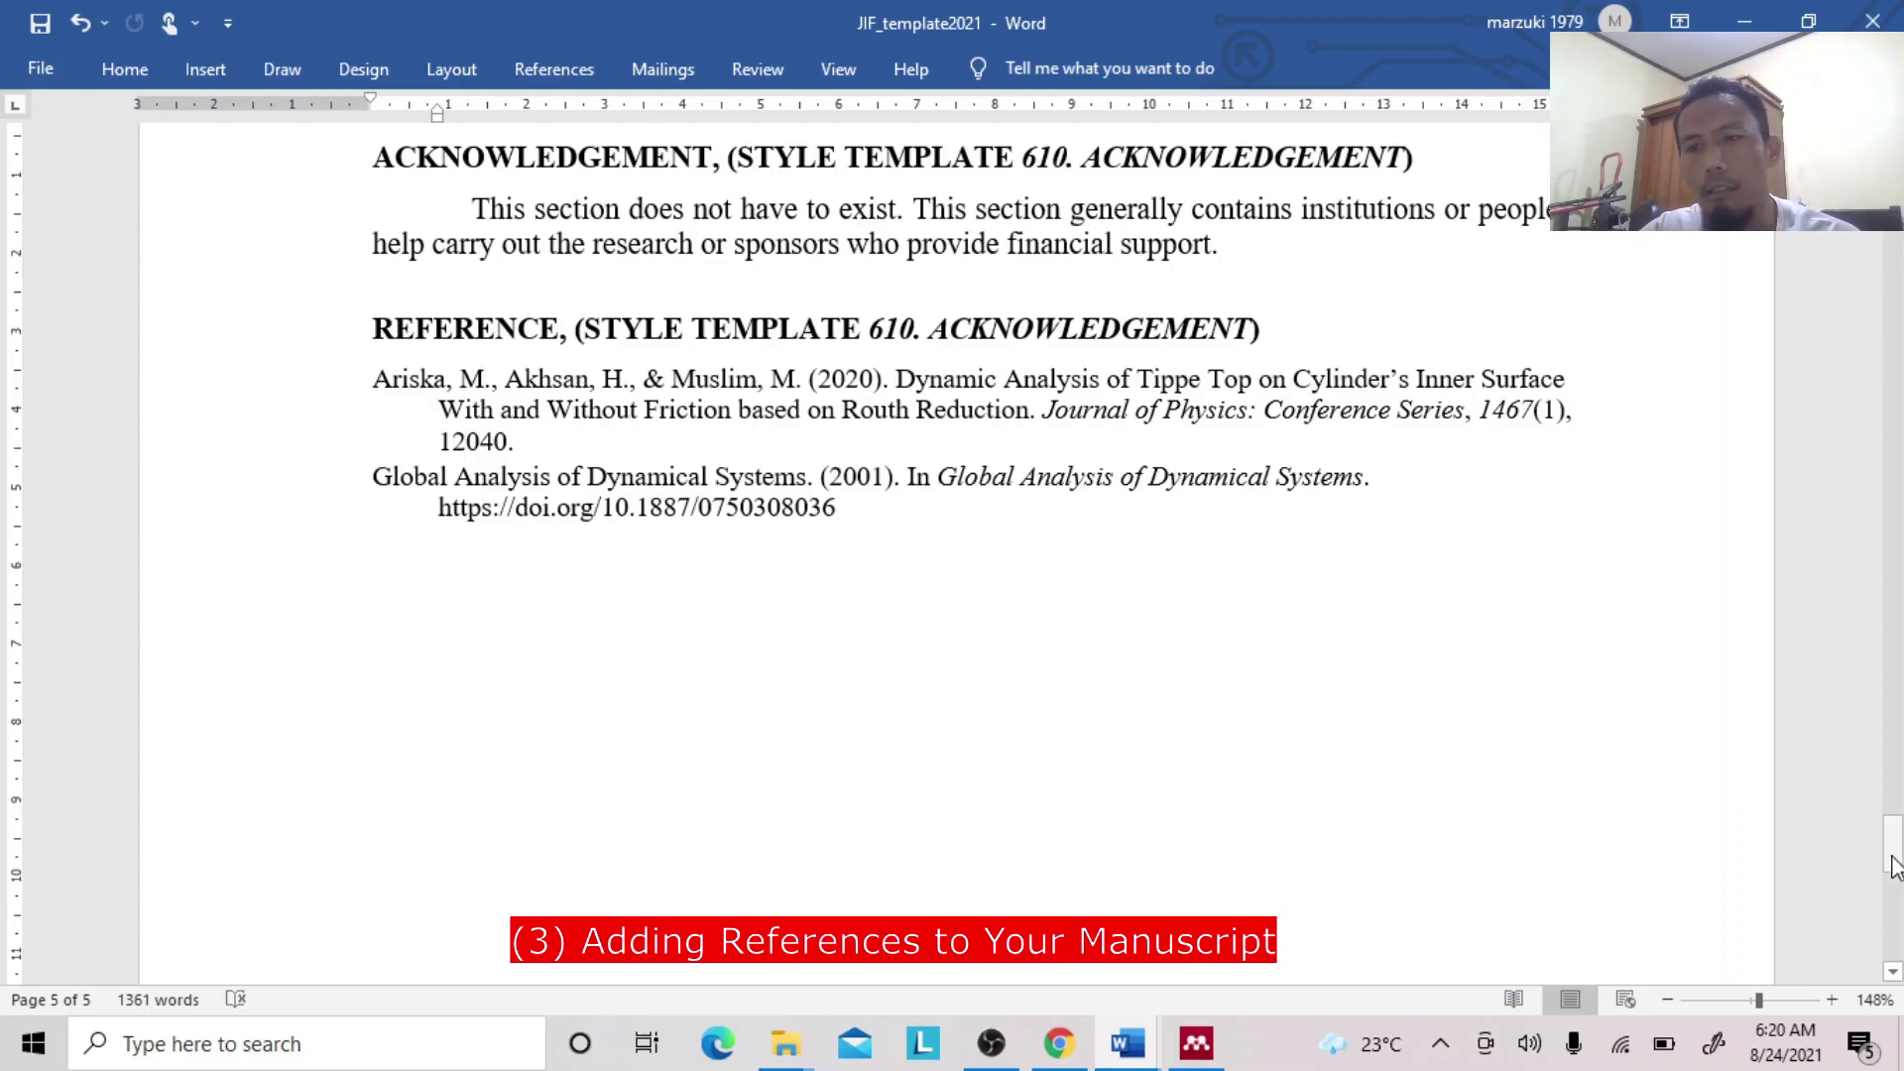
drag(1894, 865, 1896, 313)
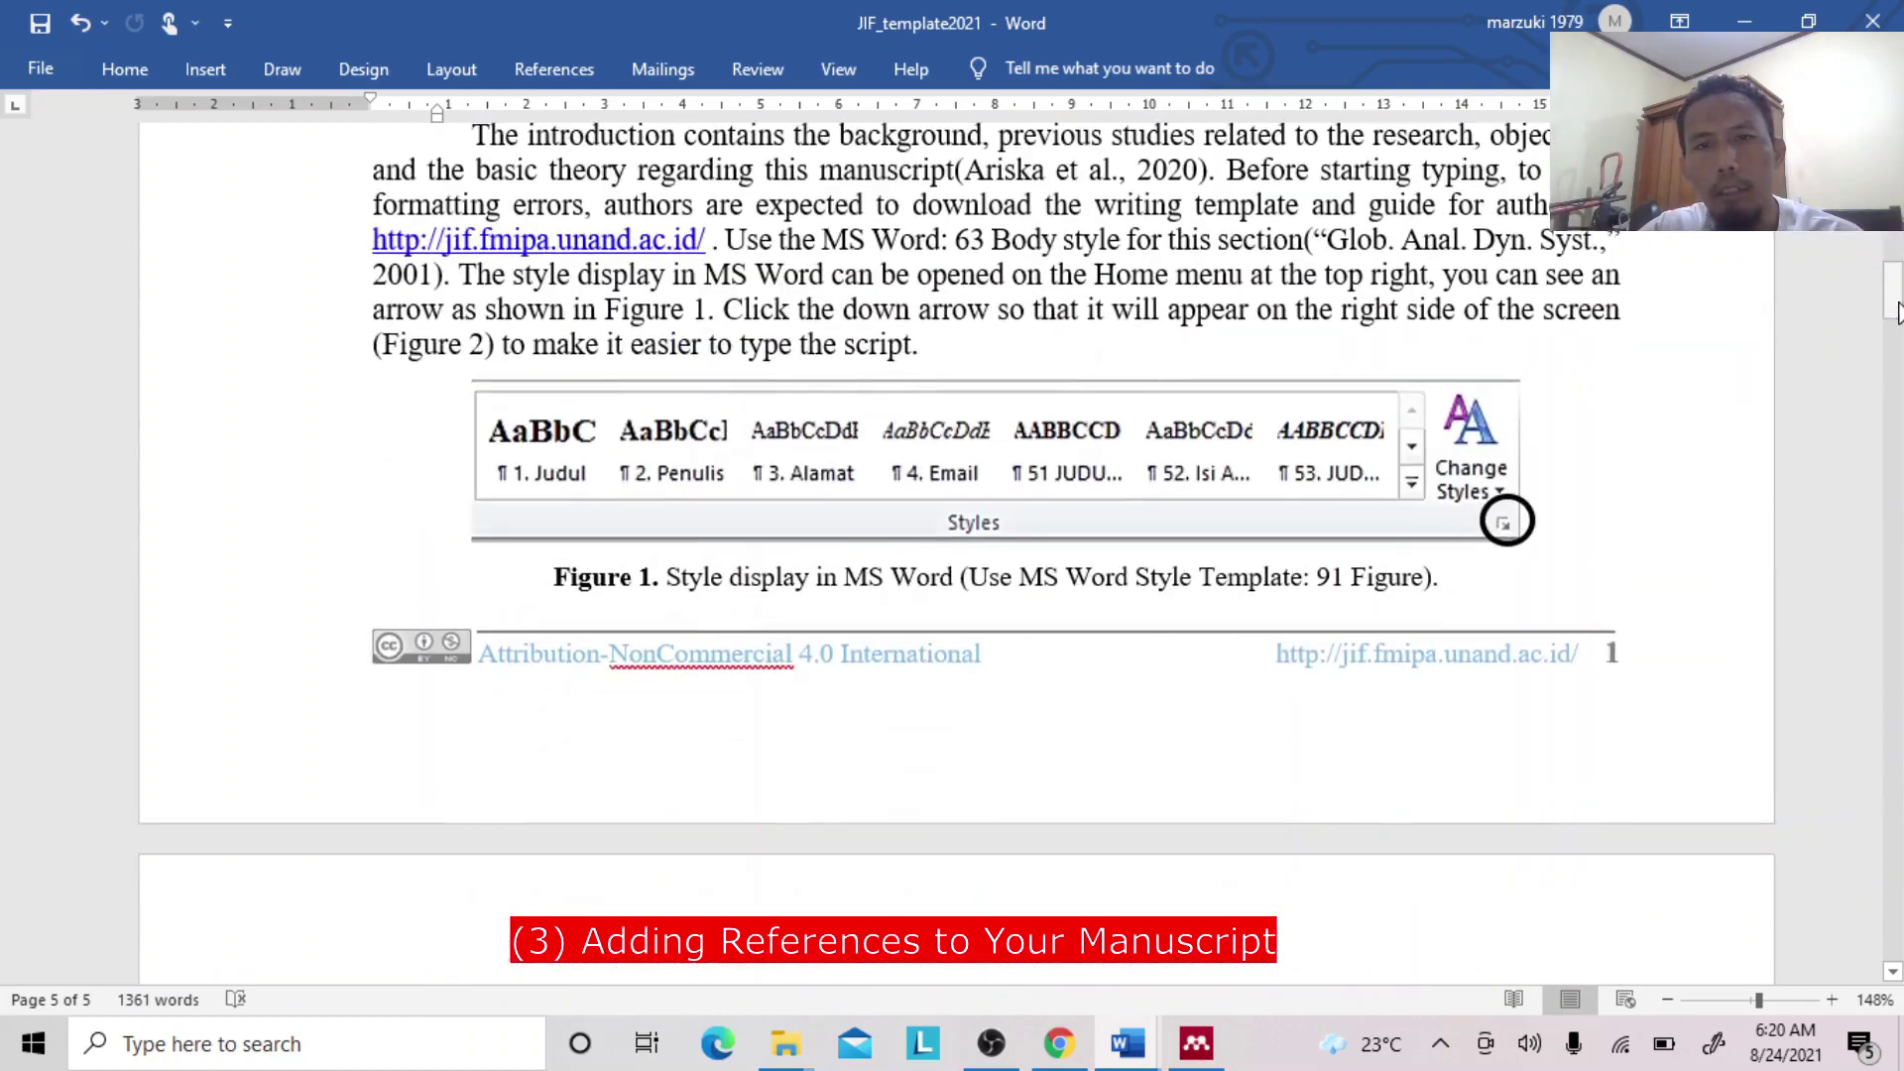
Edit the Ariska citation to also include the Marzuki 2021 and 2020 papers.
drag(1890, 307, 1890, 293)
click(1200, 352)
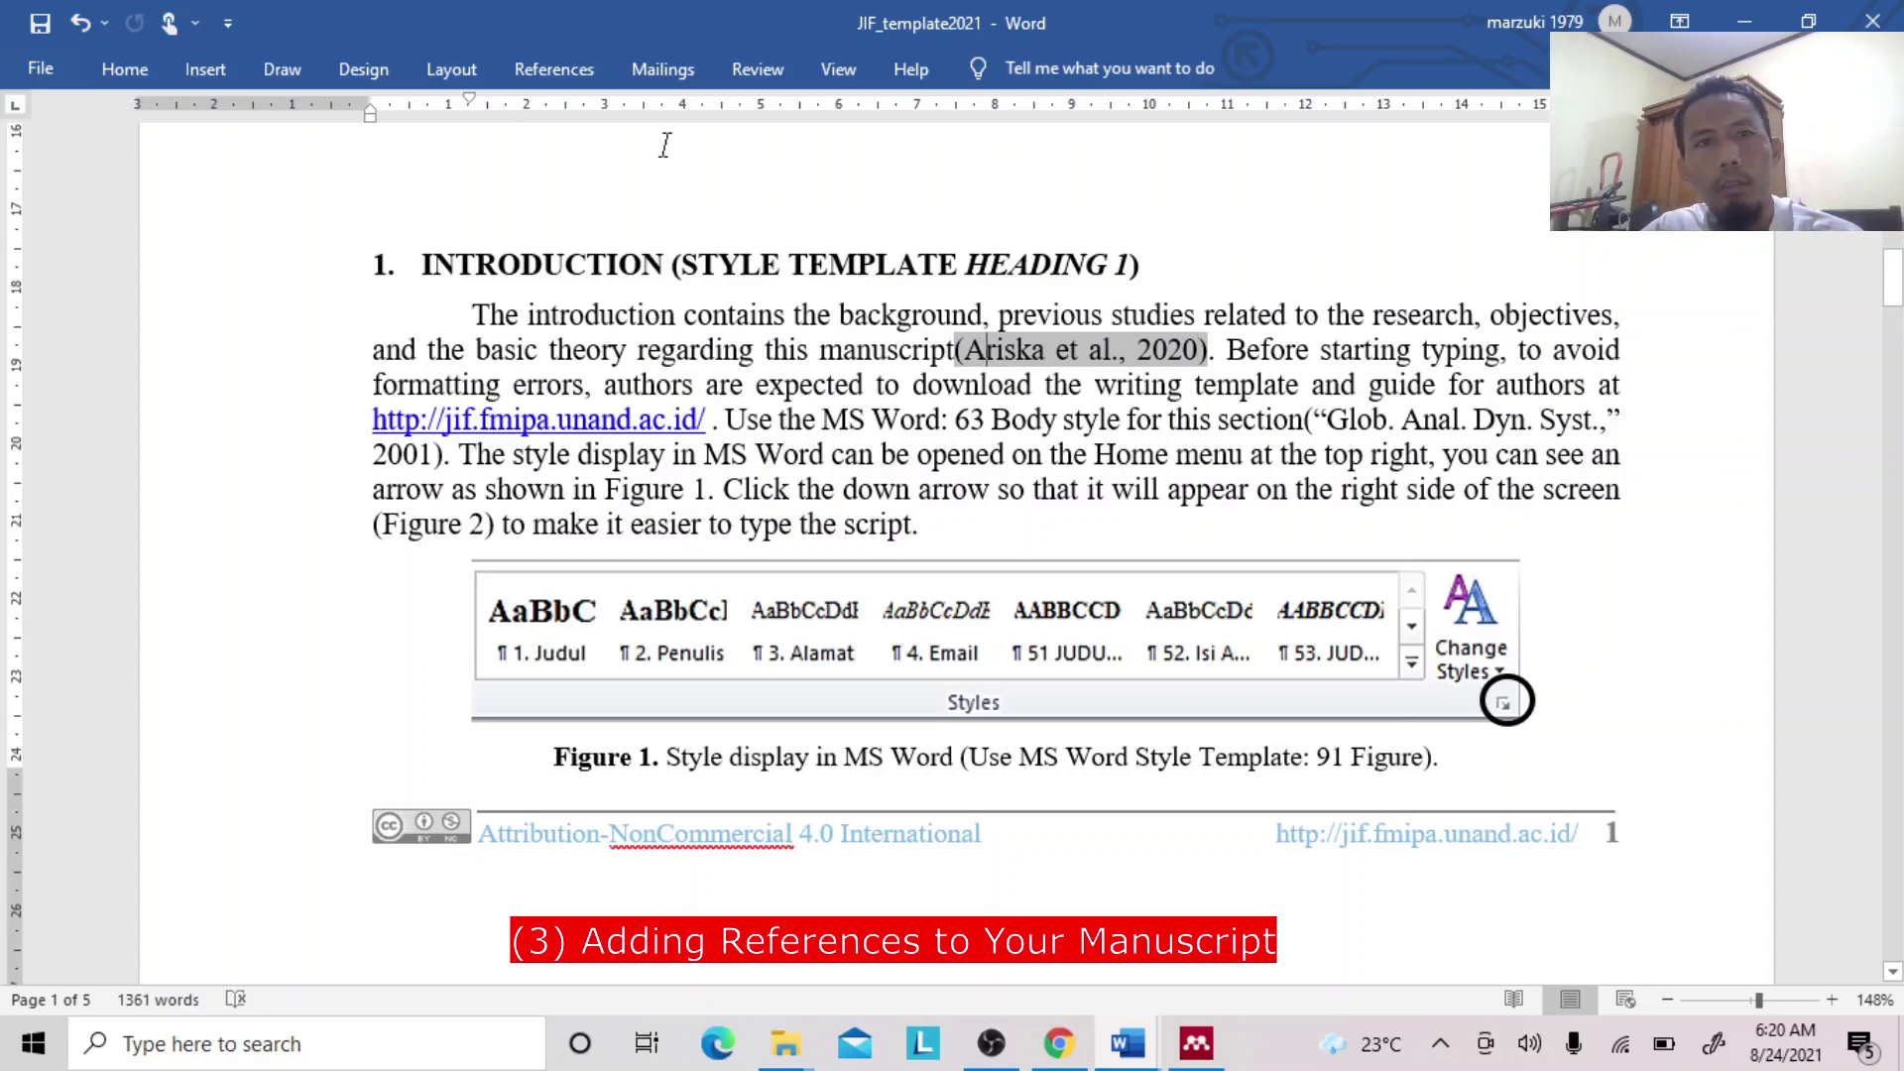
click(553, 68)
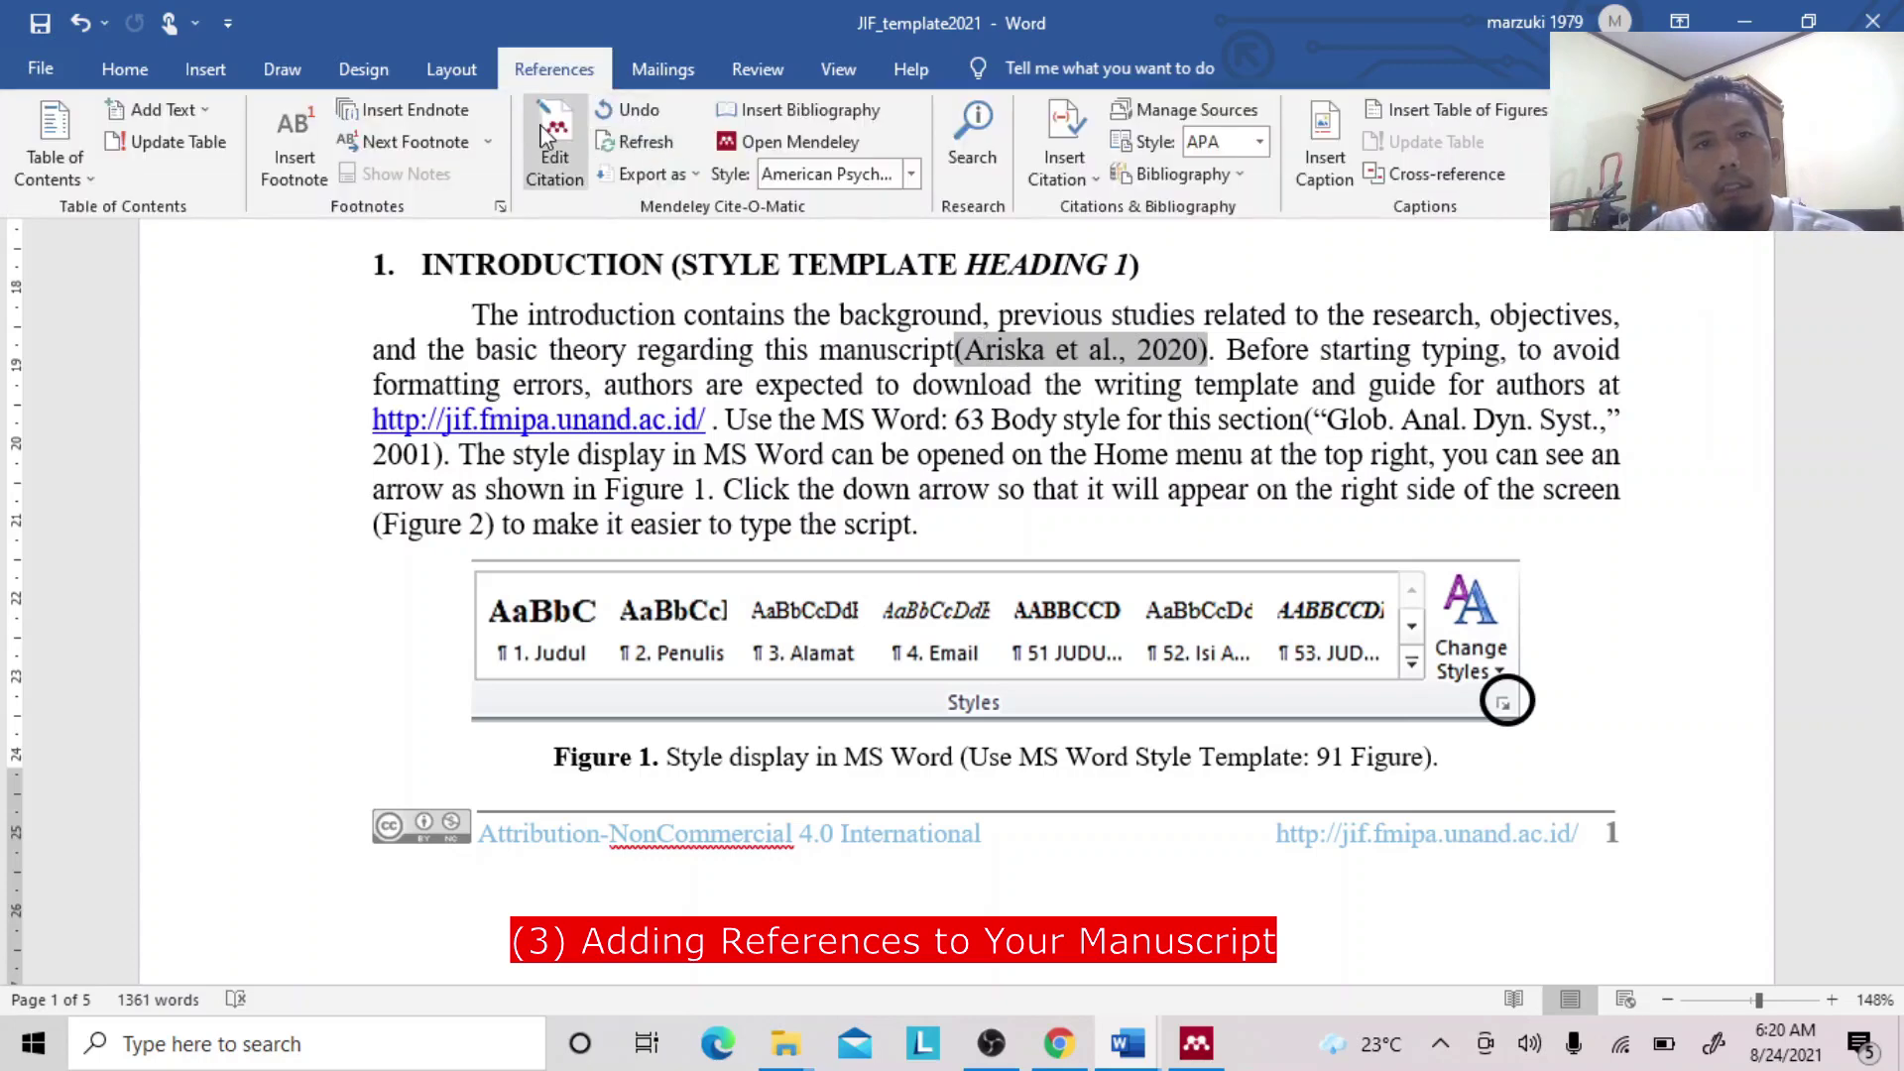
click(547, 139)
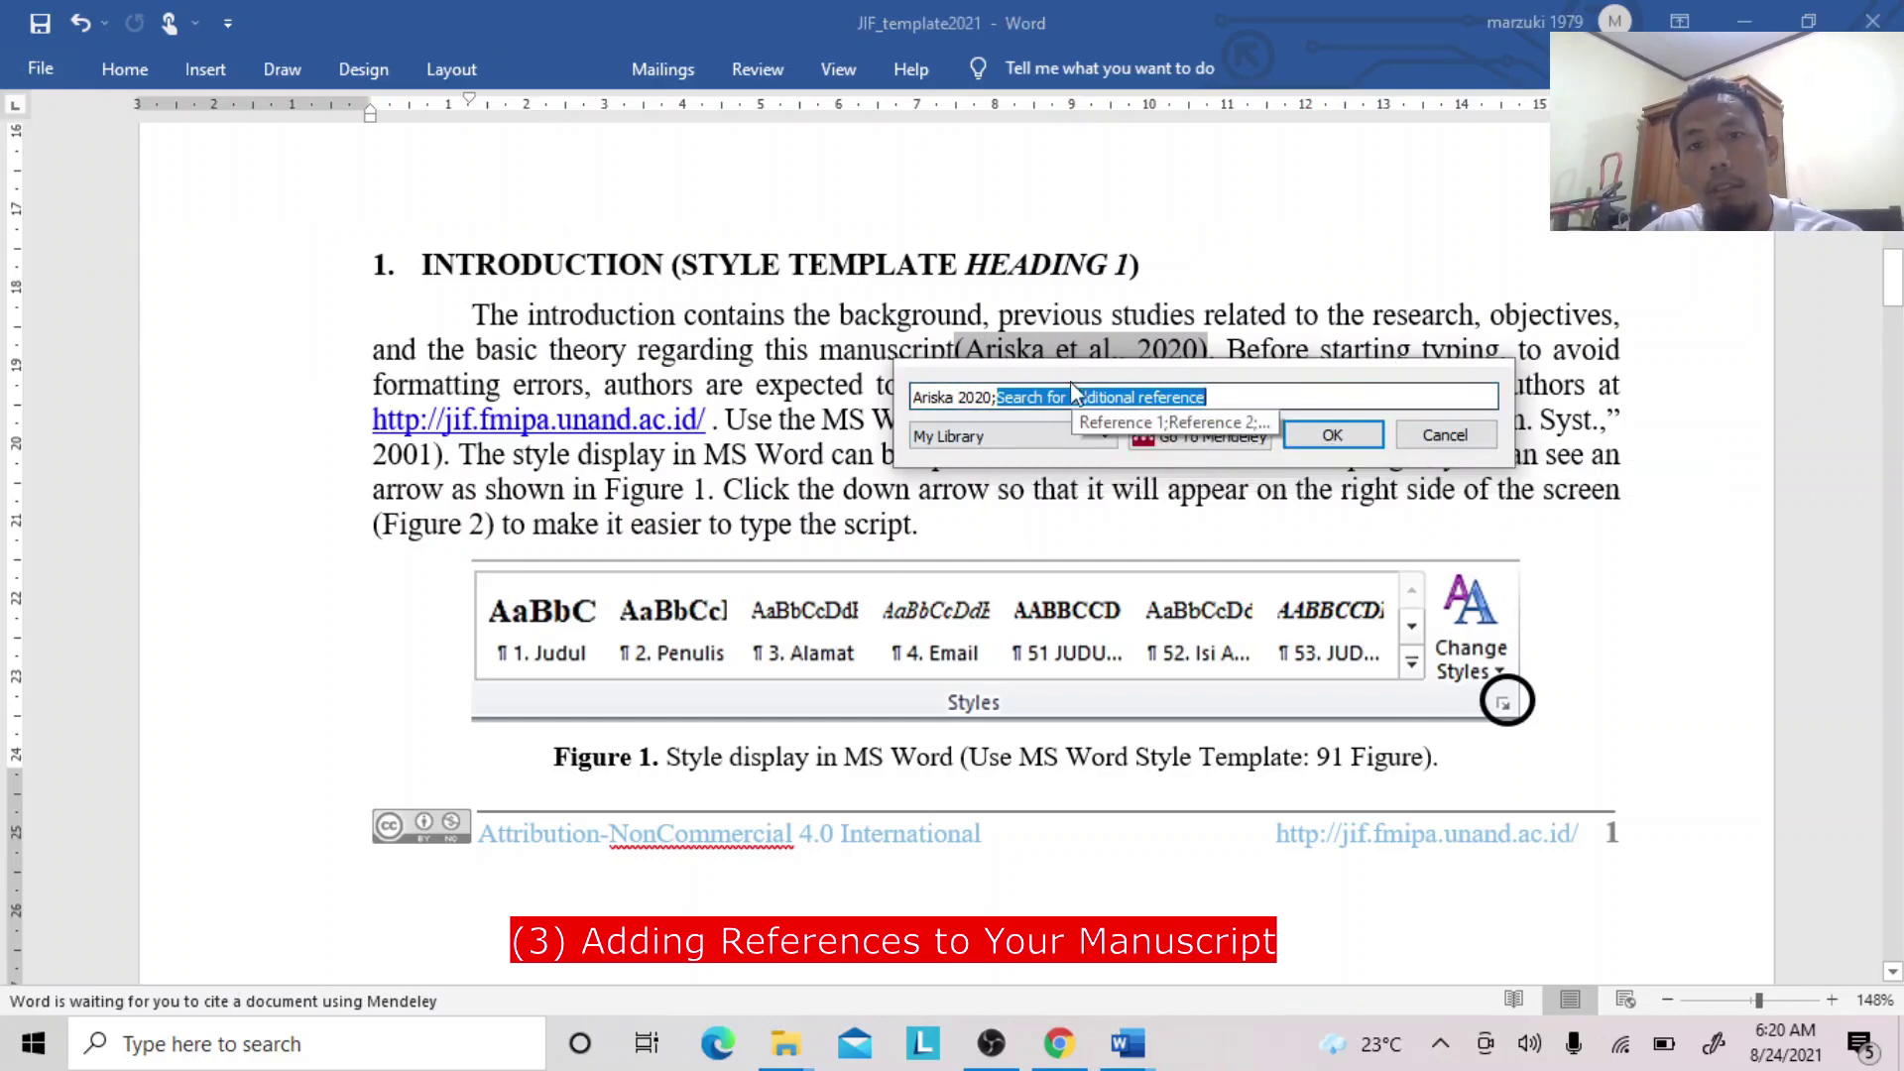
drag(1070, 372, 1064, 489)
key(BackSpace)
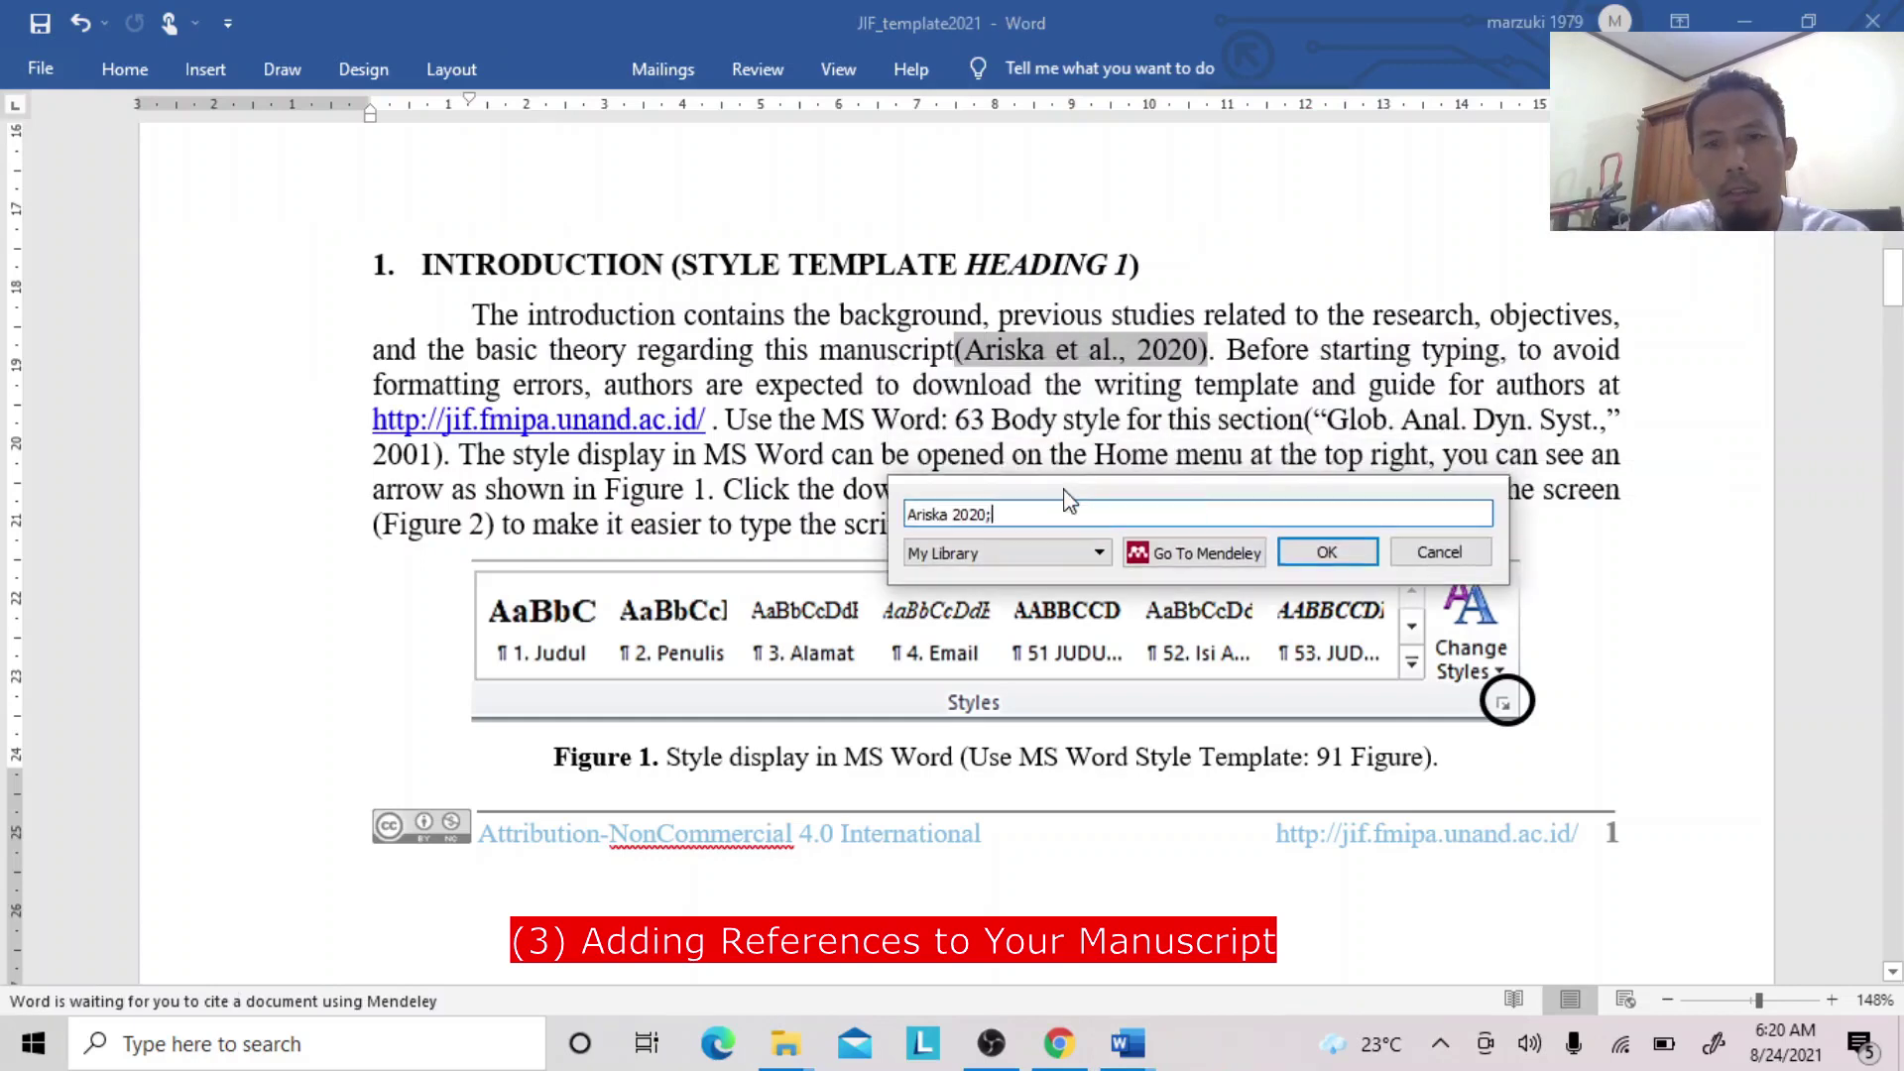
text(marzuki)
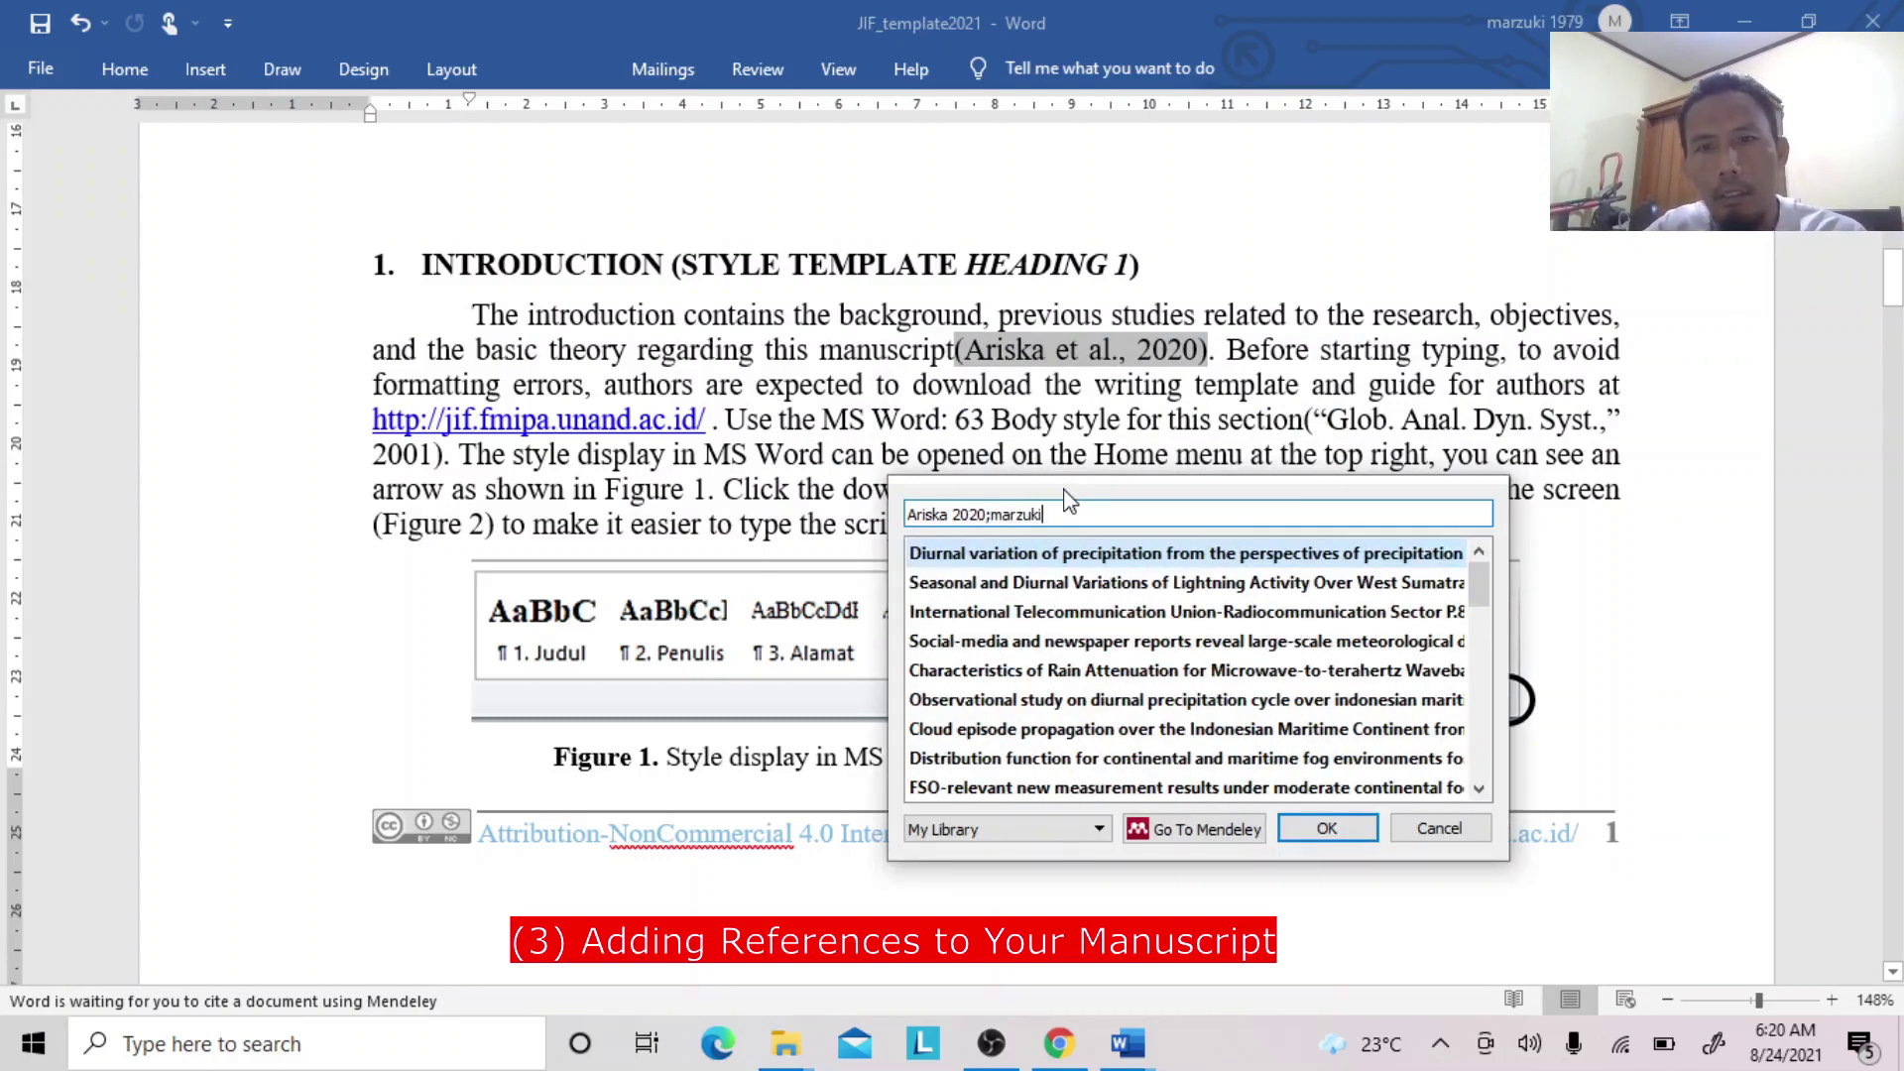
click(1053, 563)
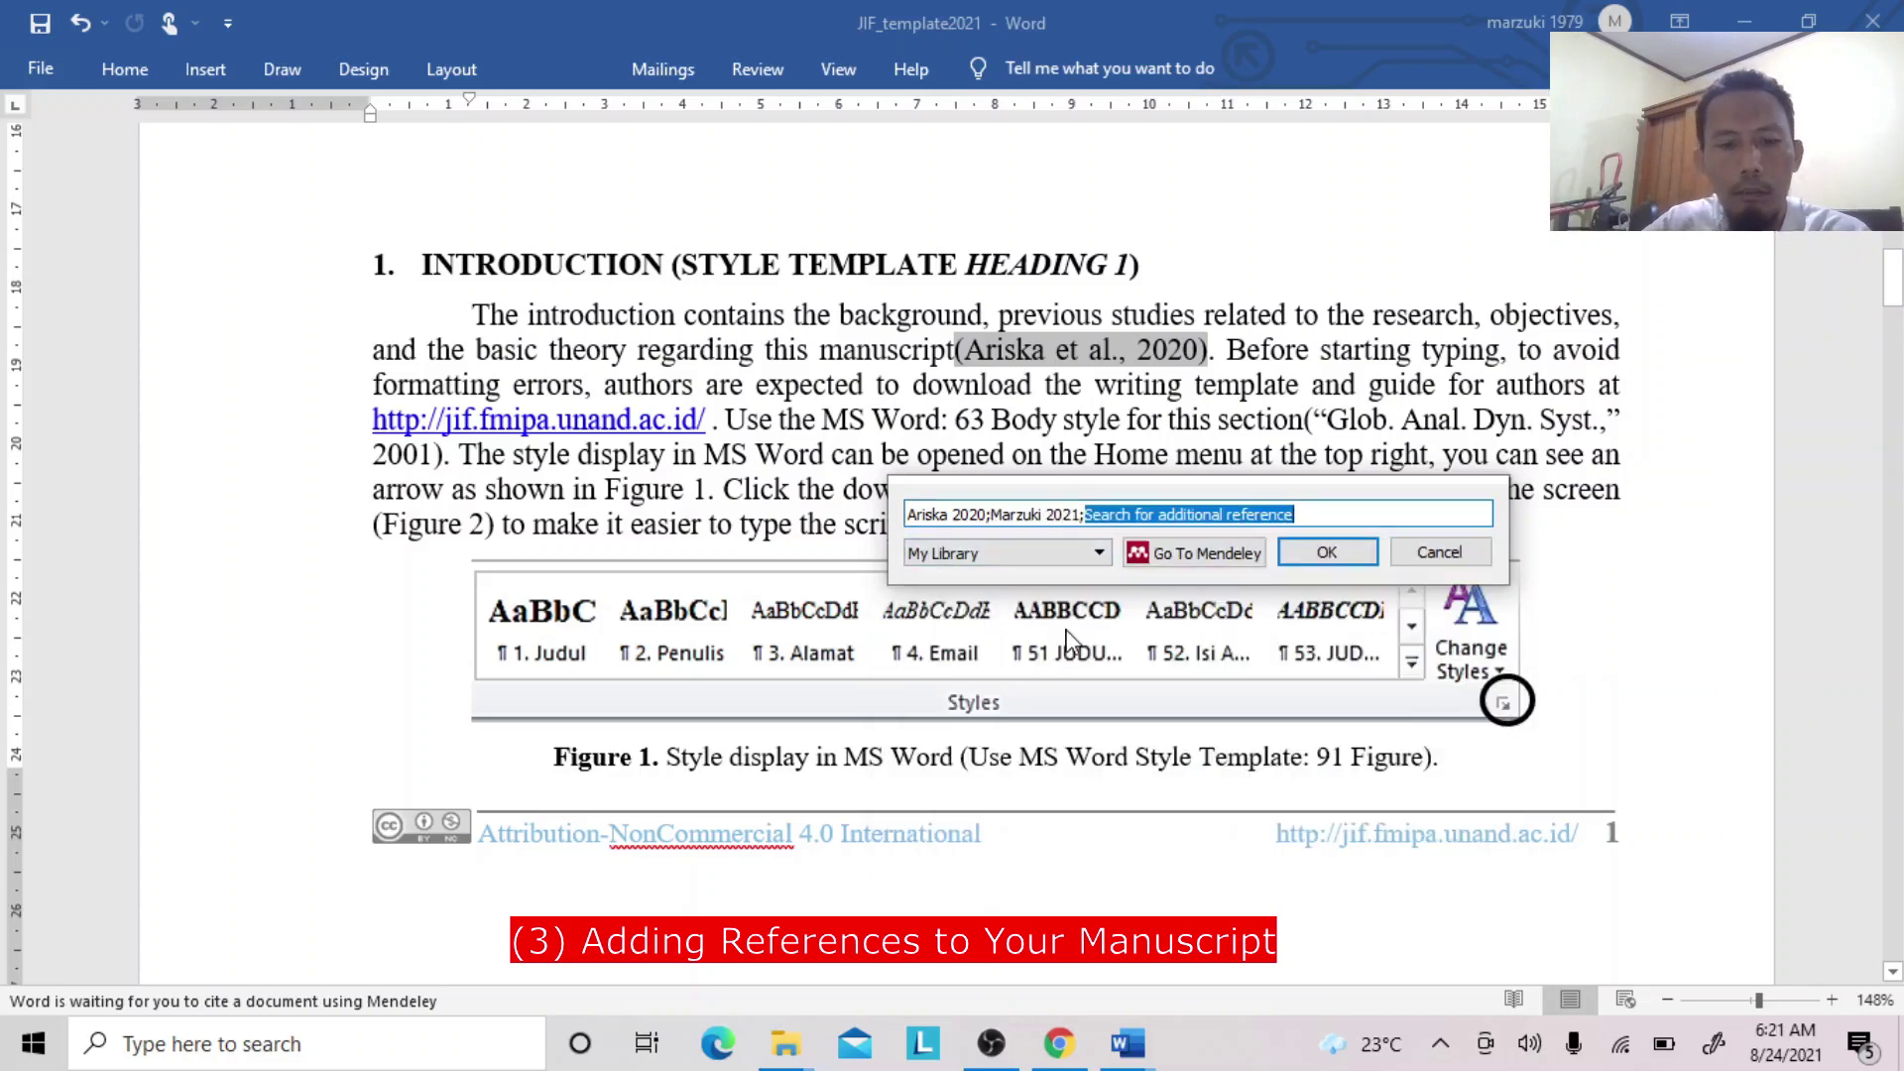
text(marzuk)
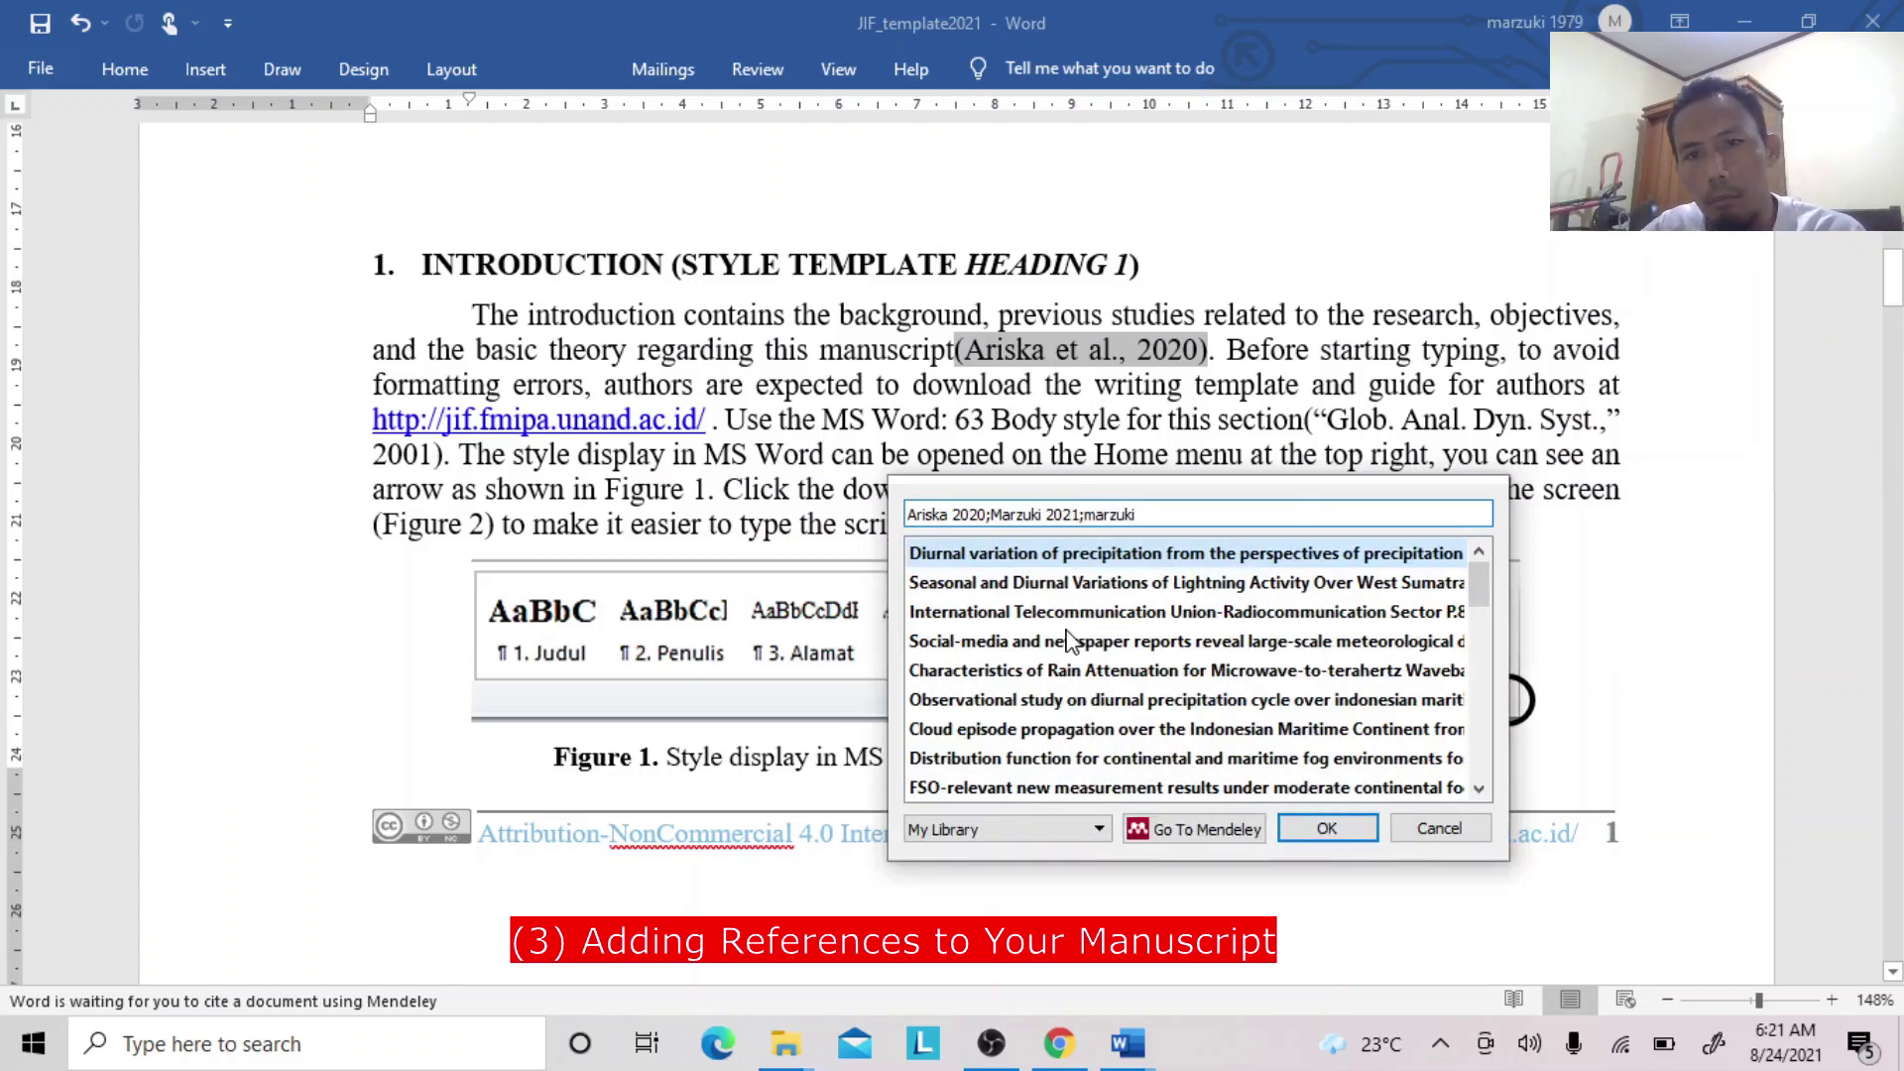
text(i)
click(1066, 611)
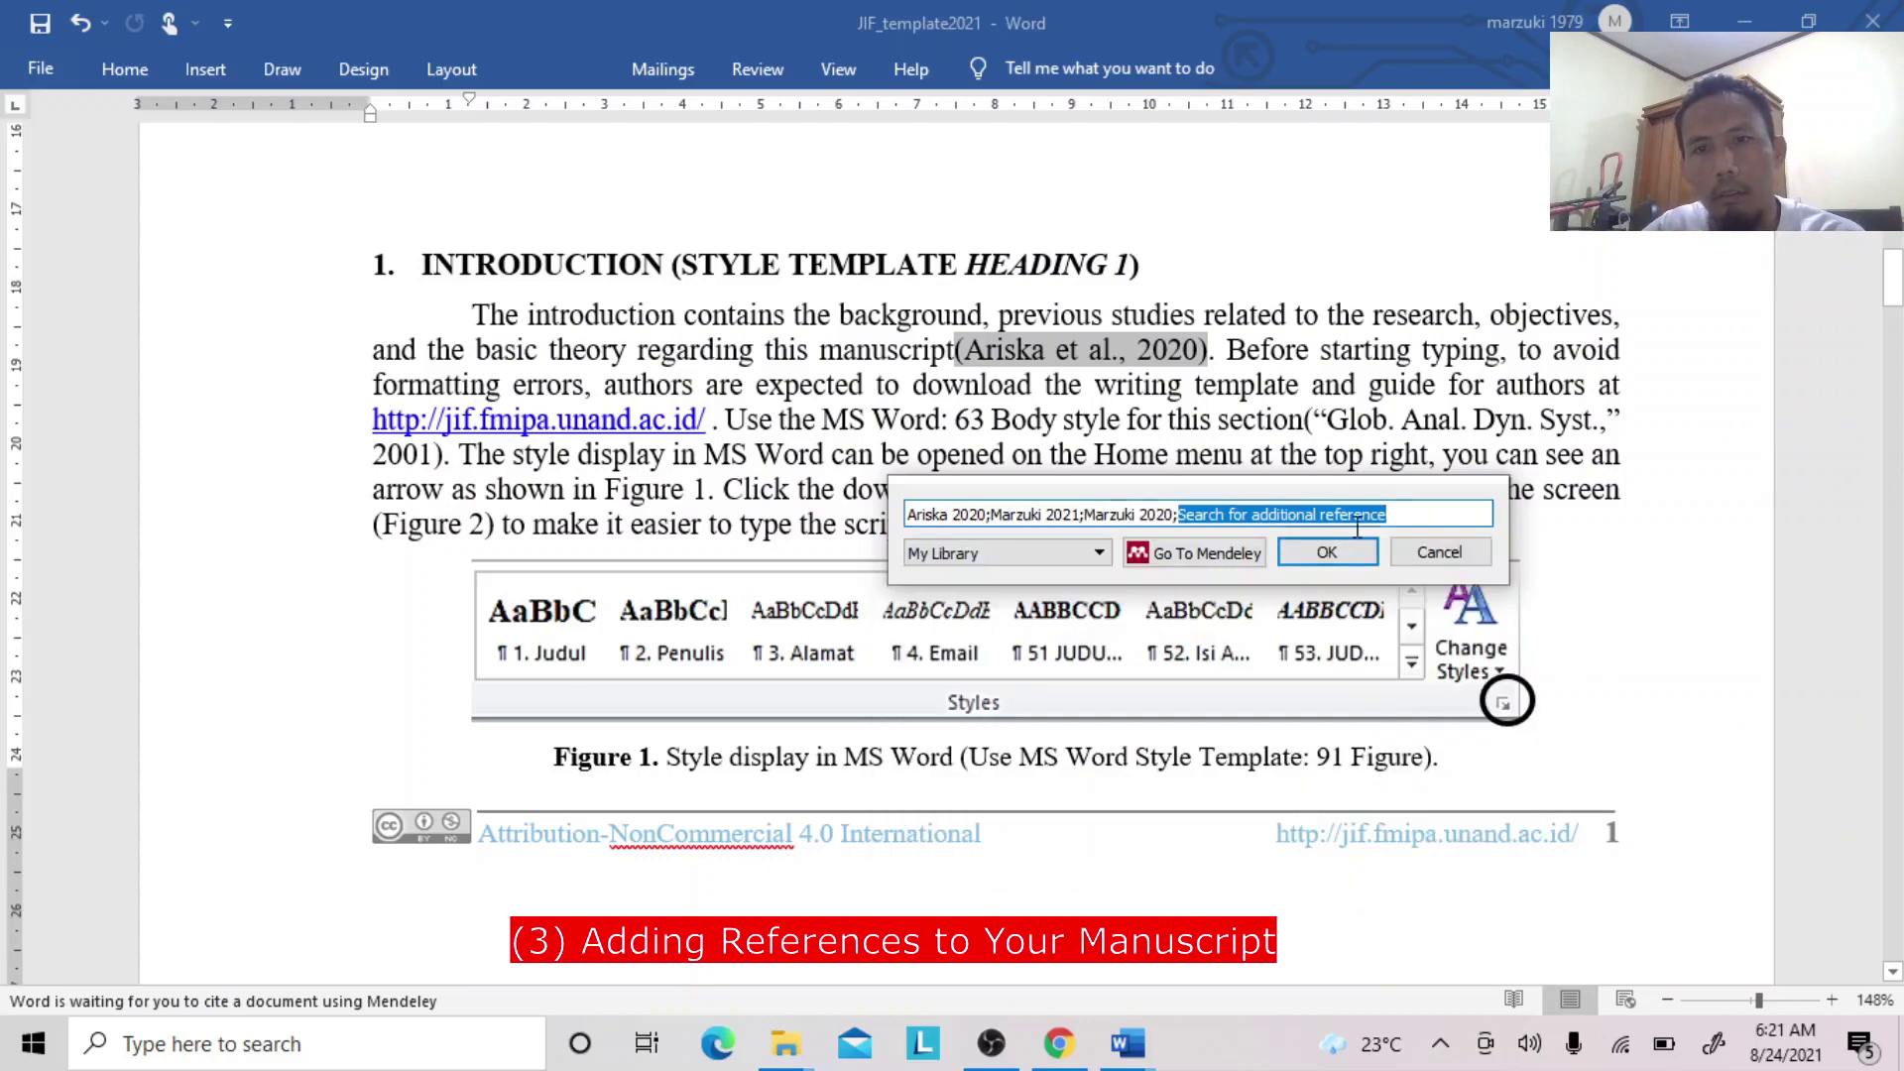
click(1327, 553)
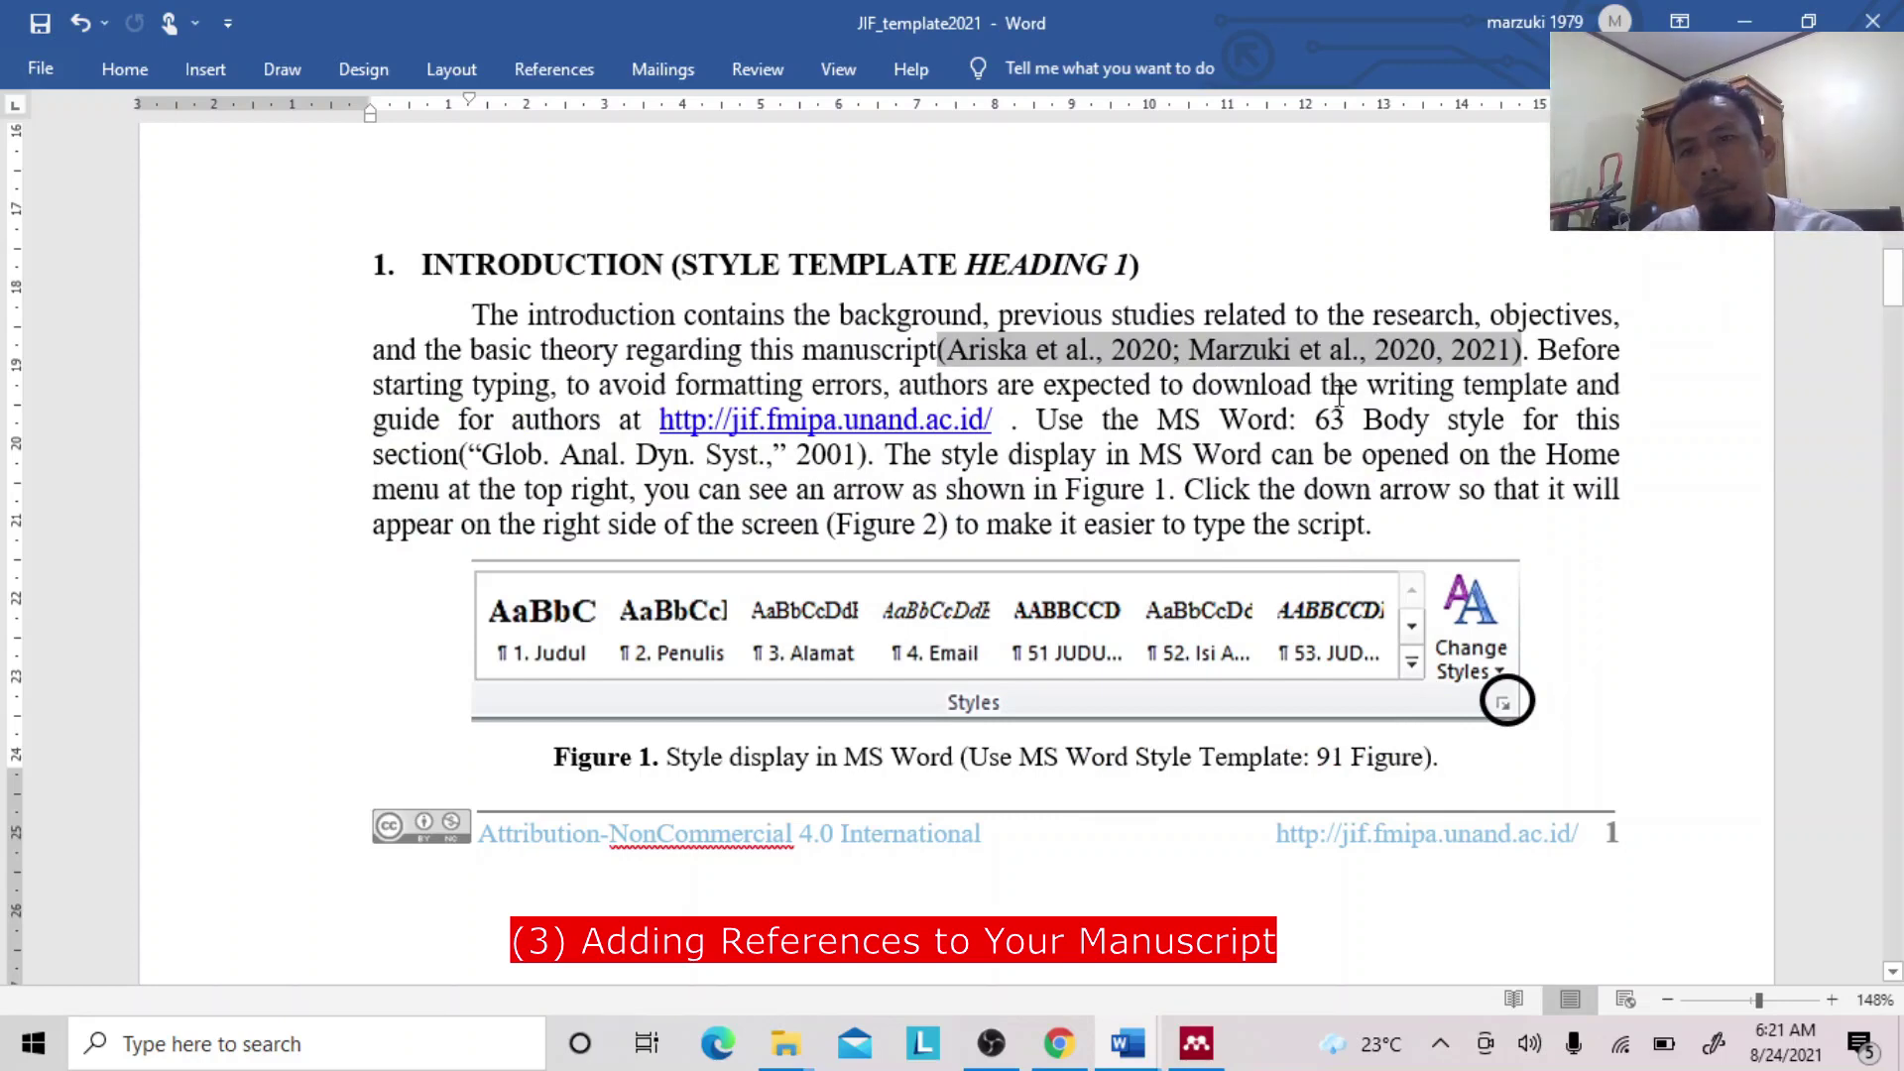
click(1274, 355)
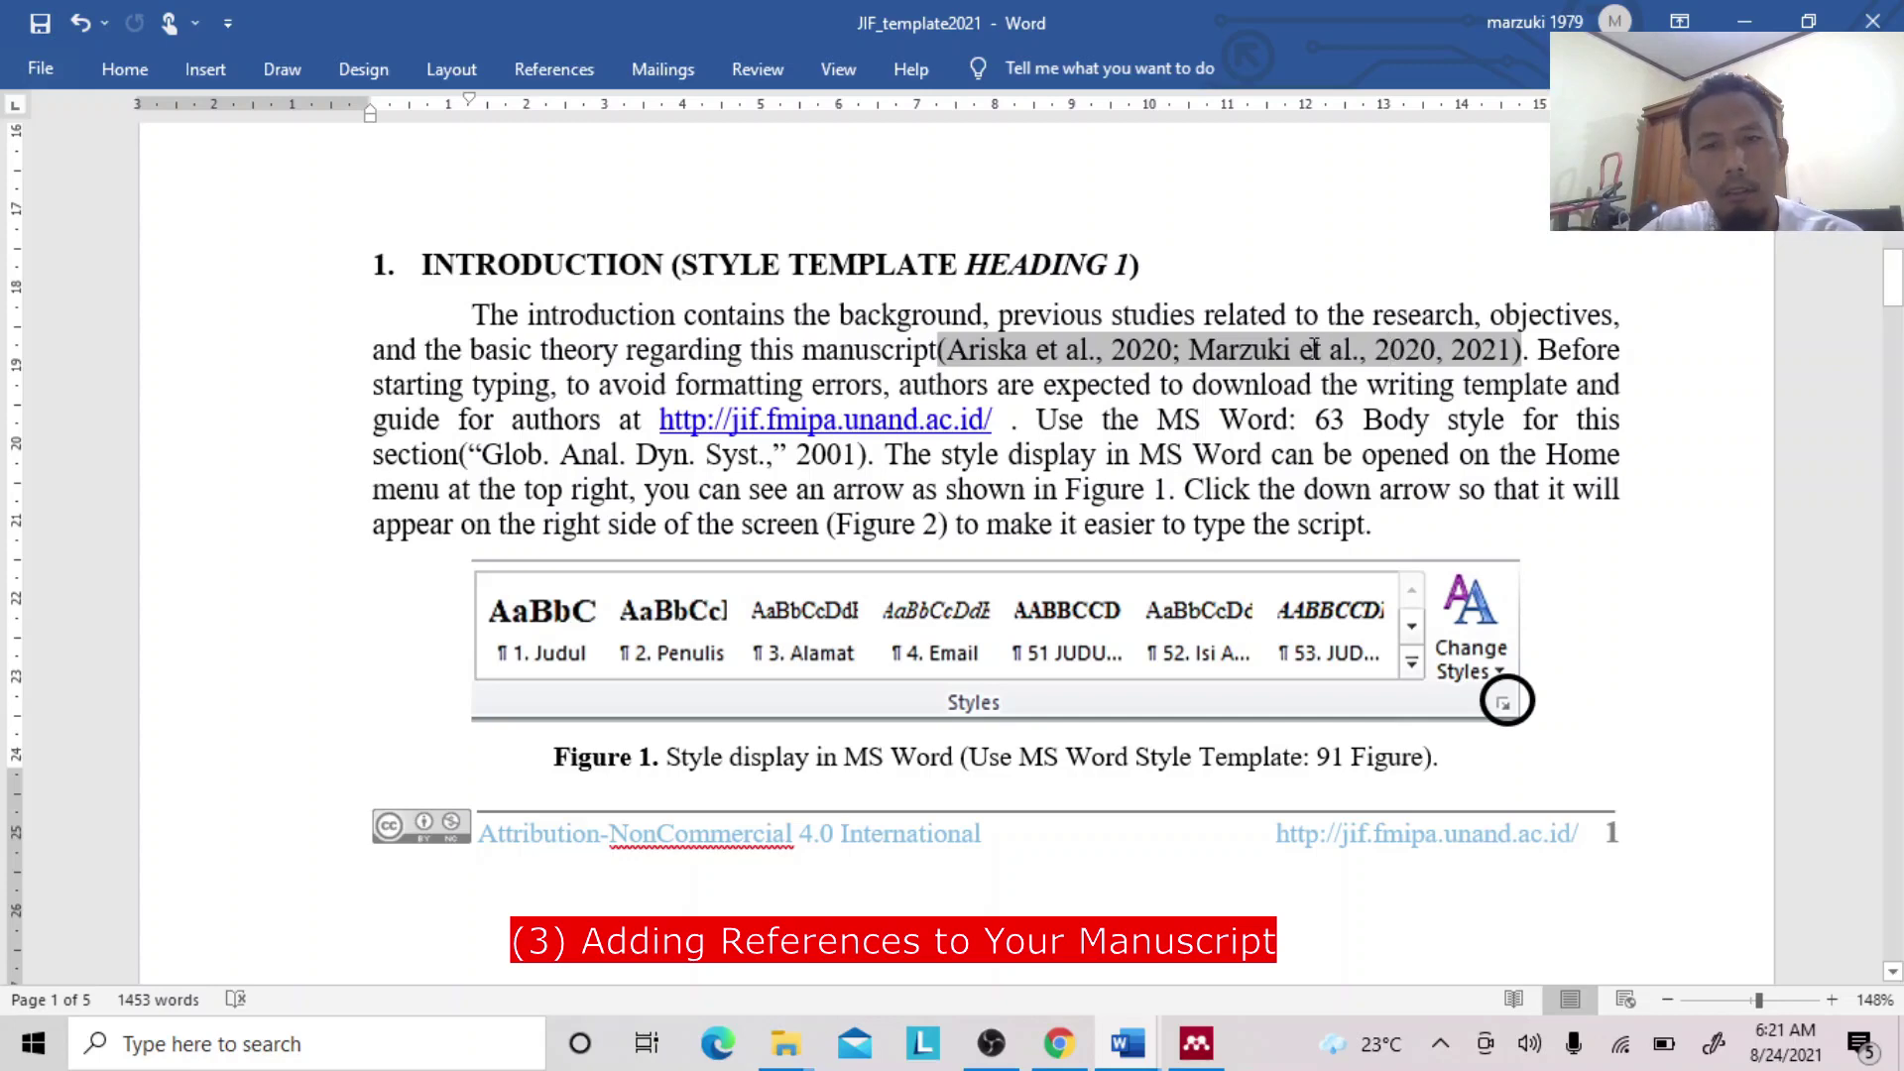
click(569, 71)
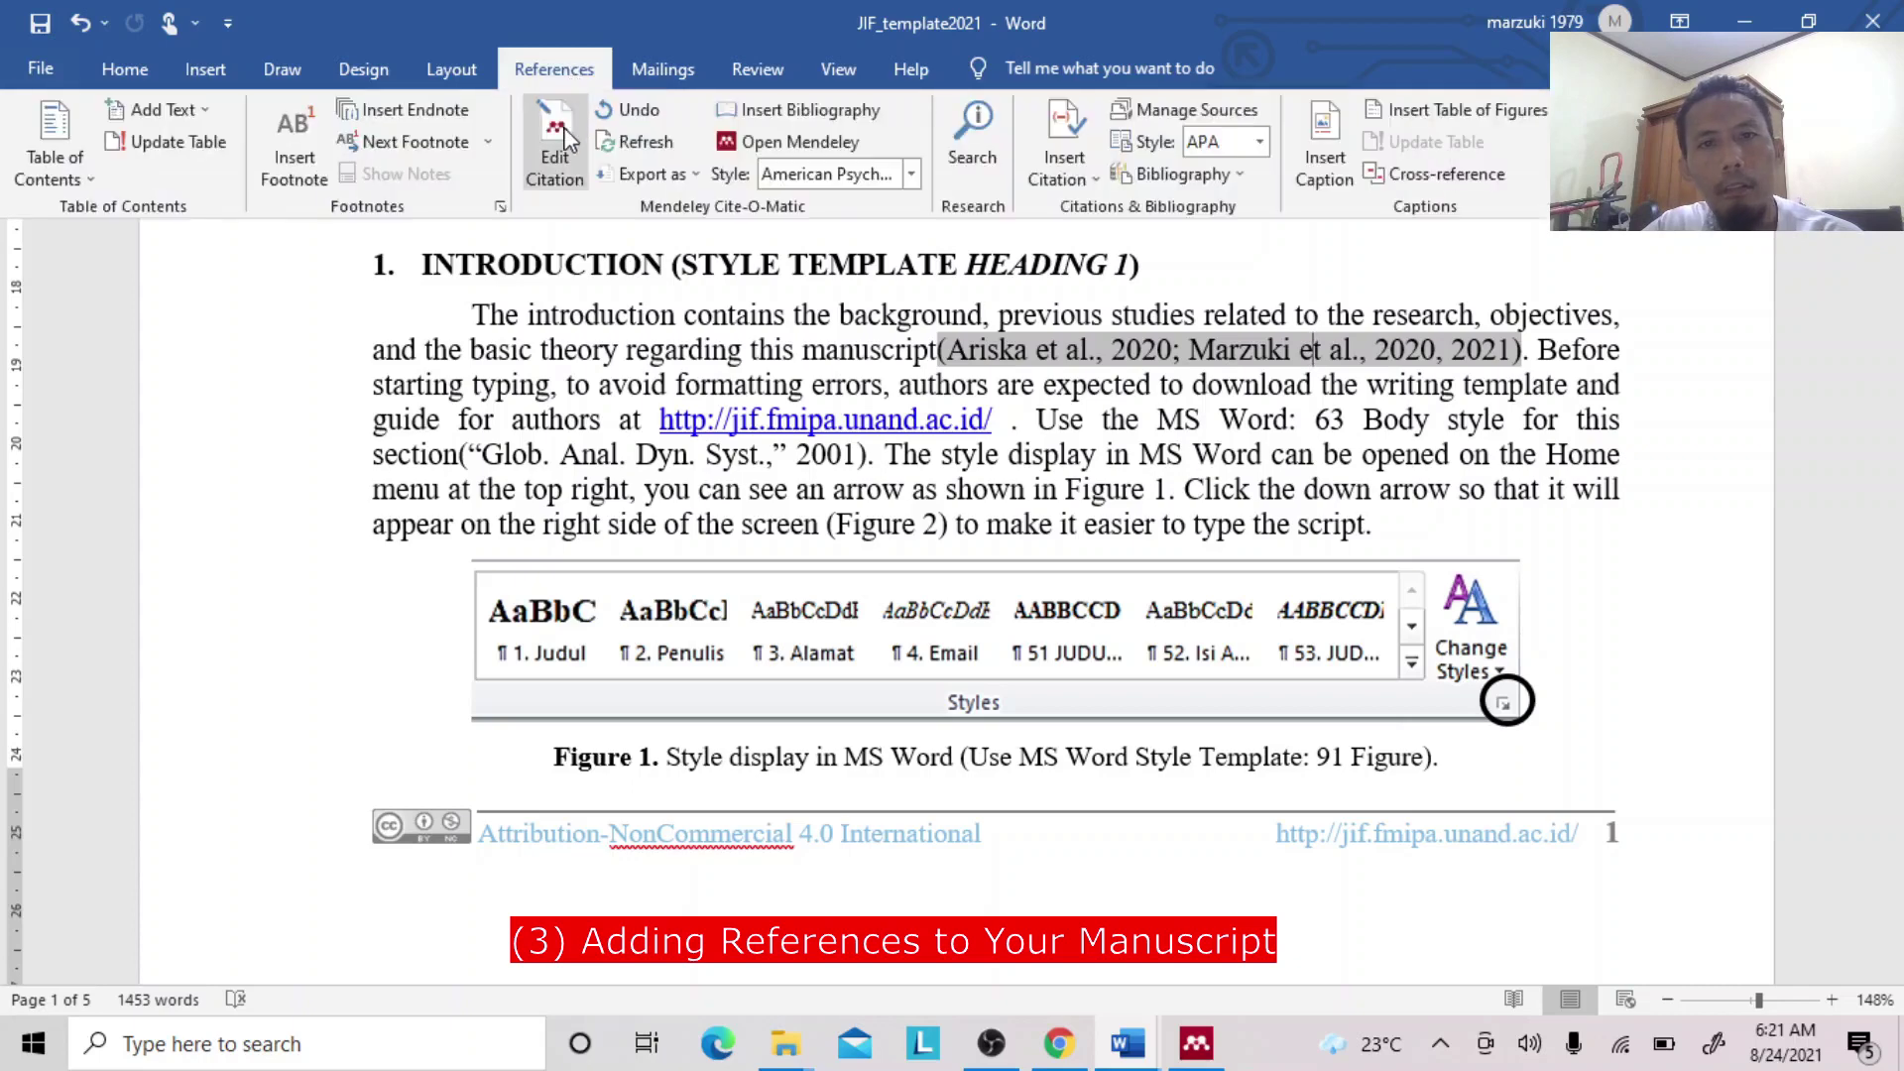
click(571, 140)
click(1292, 400)
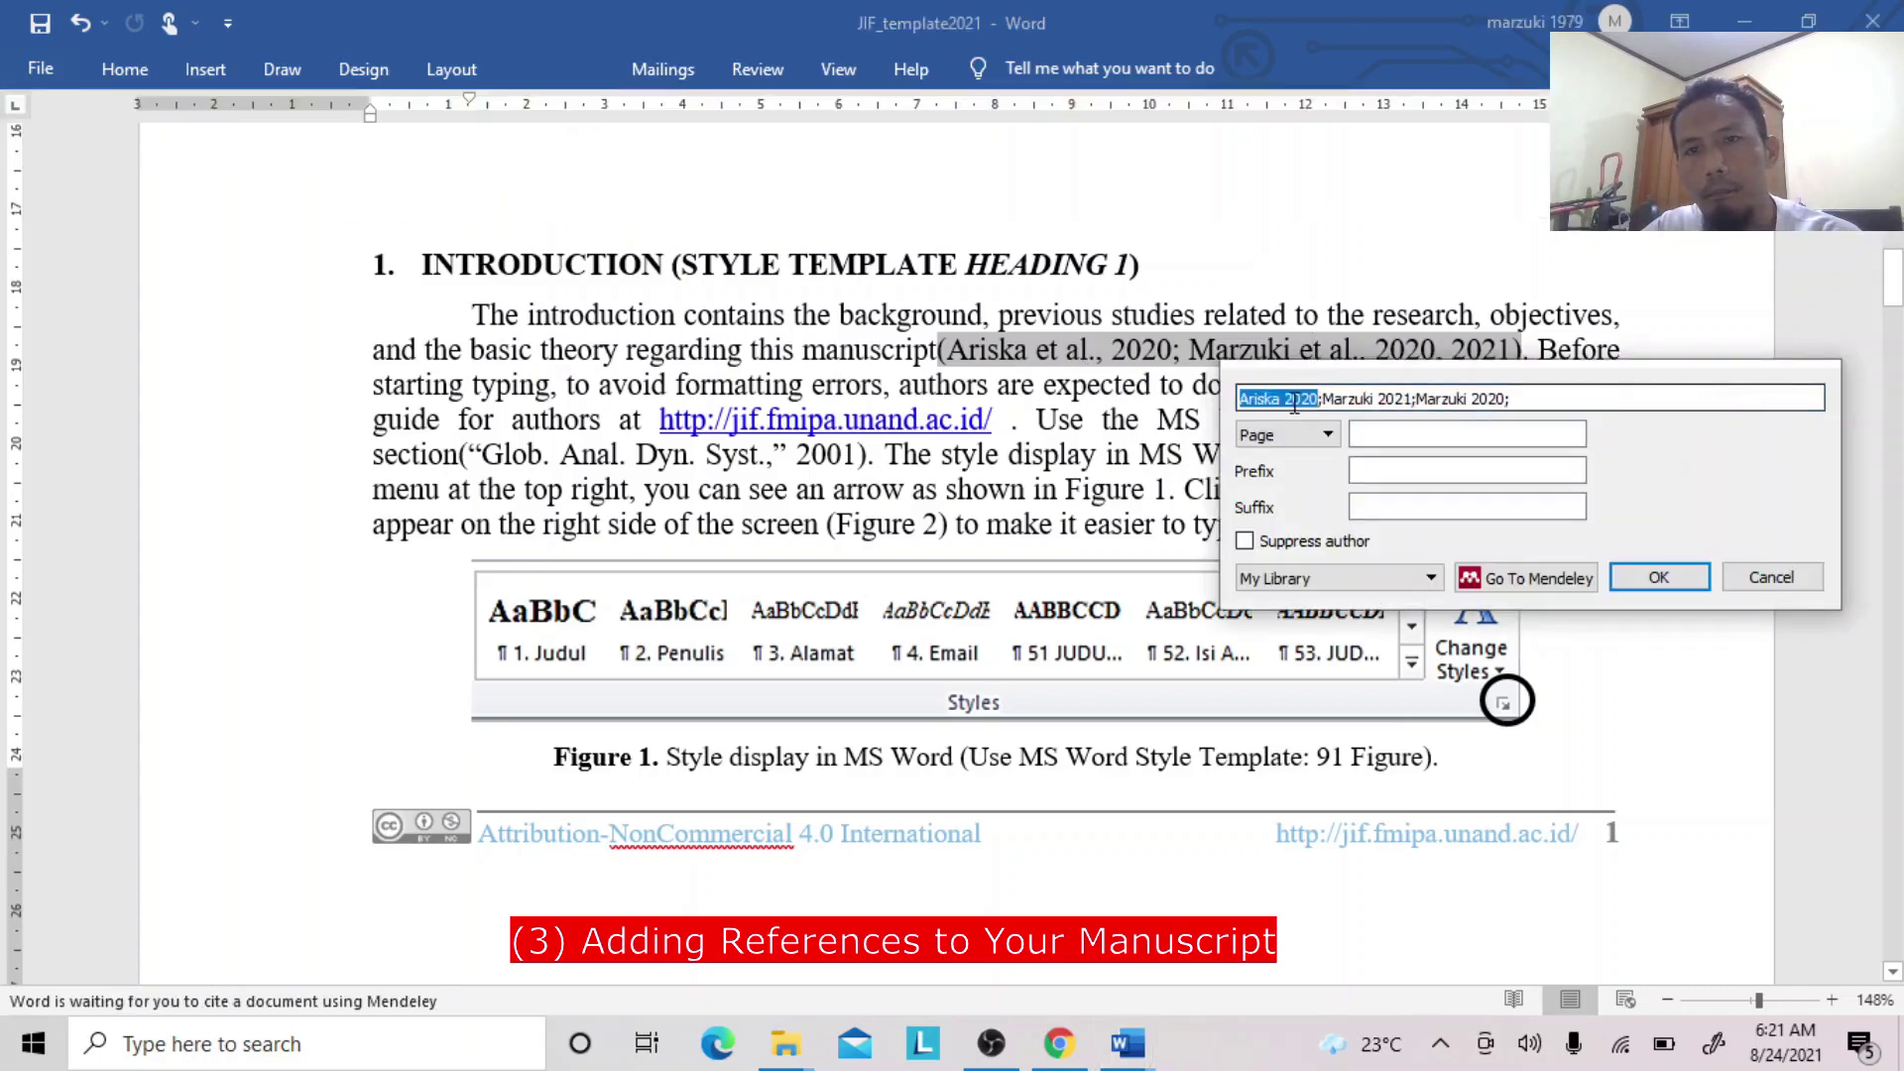
click(1349, 400)
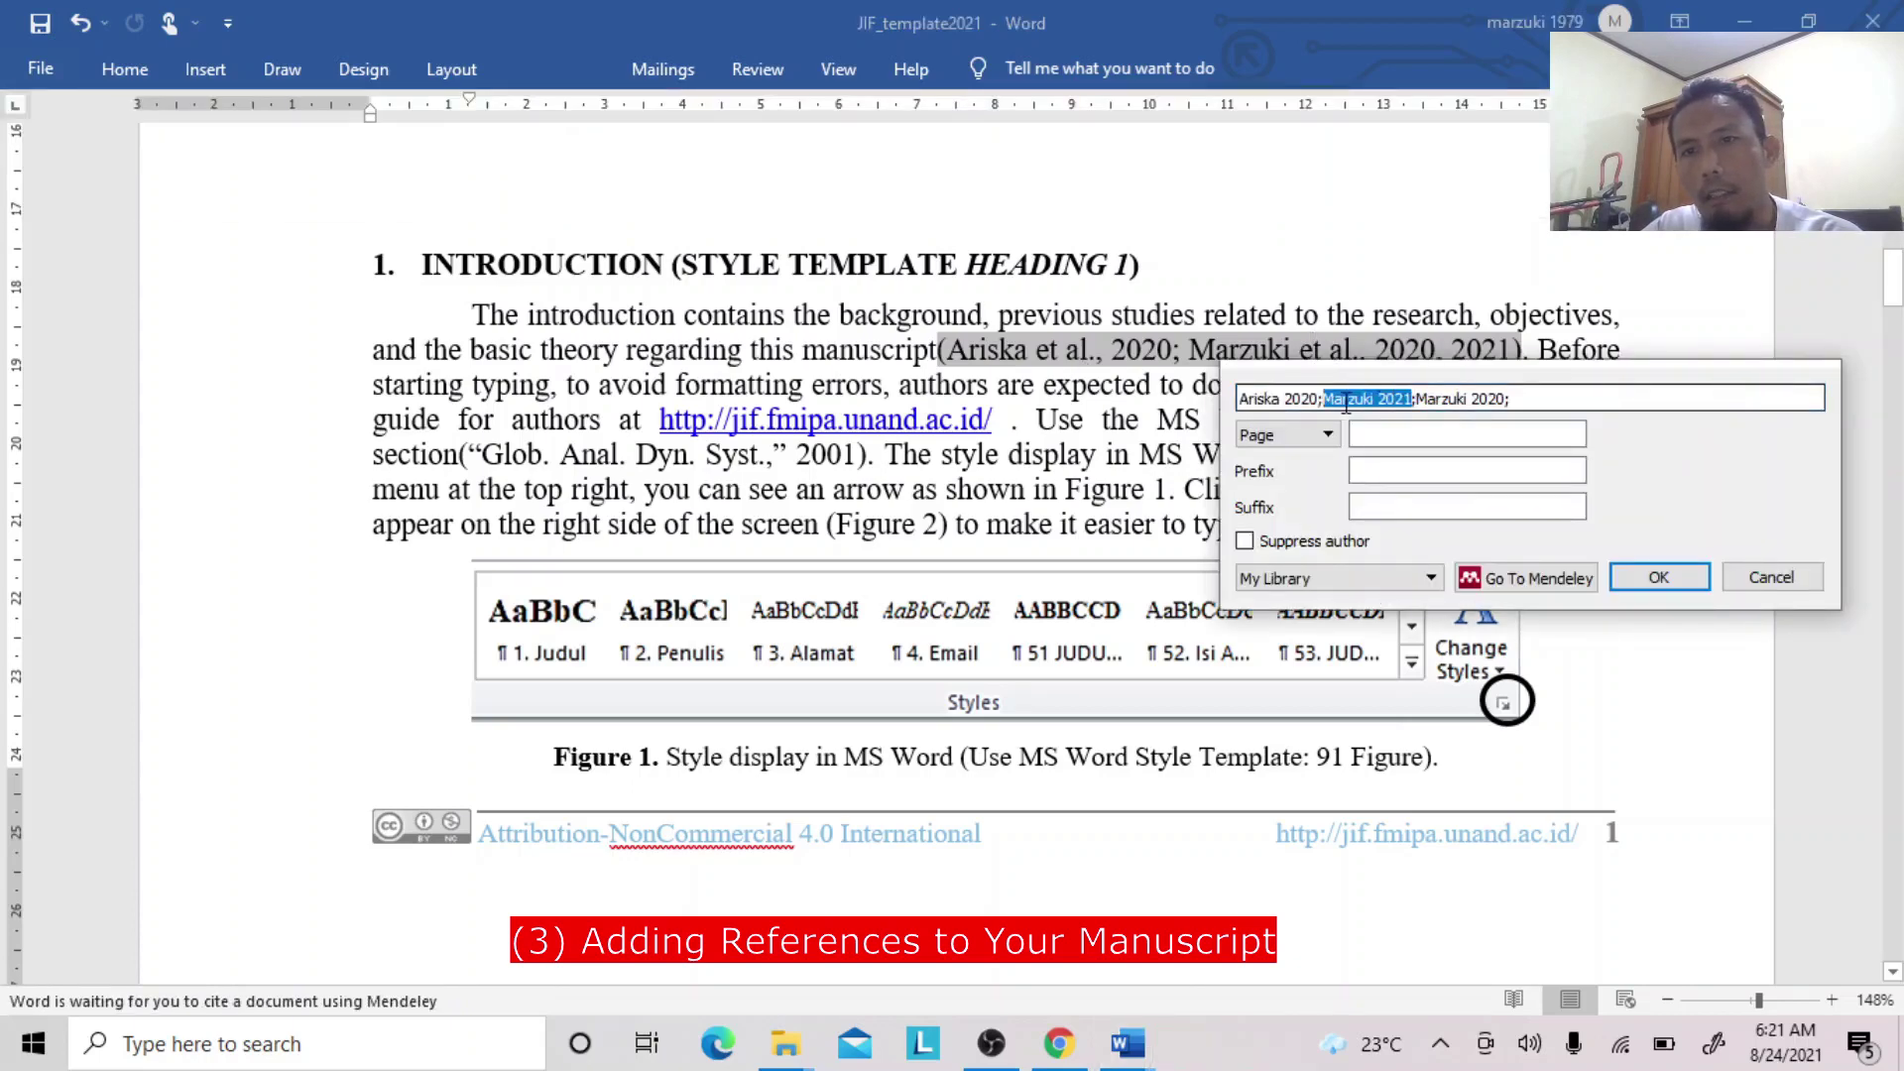
click(1450, 399)
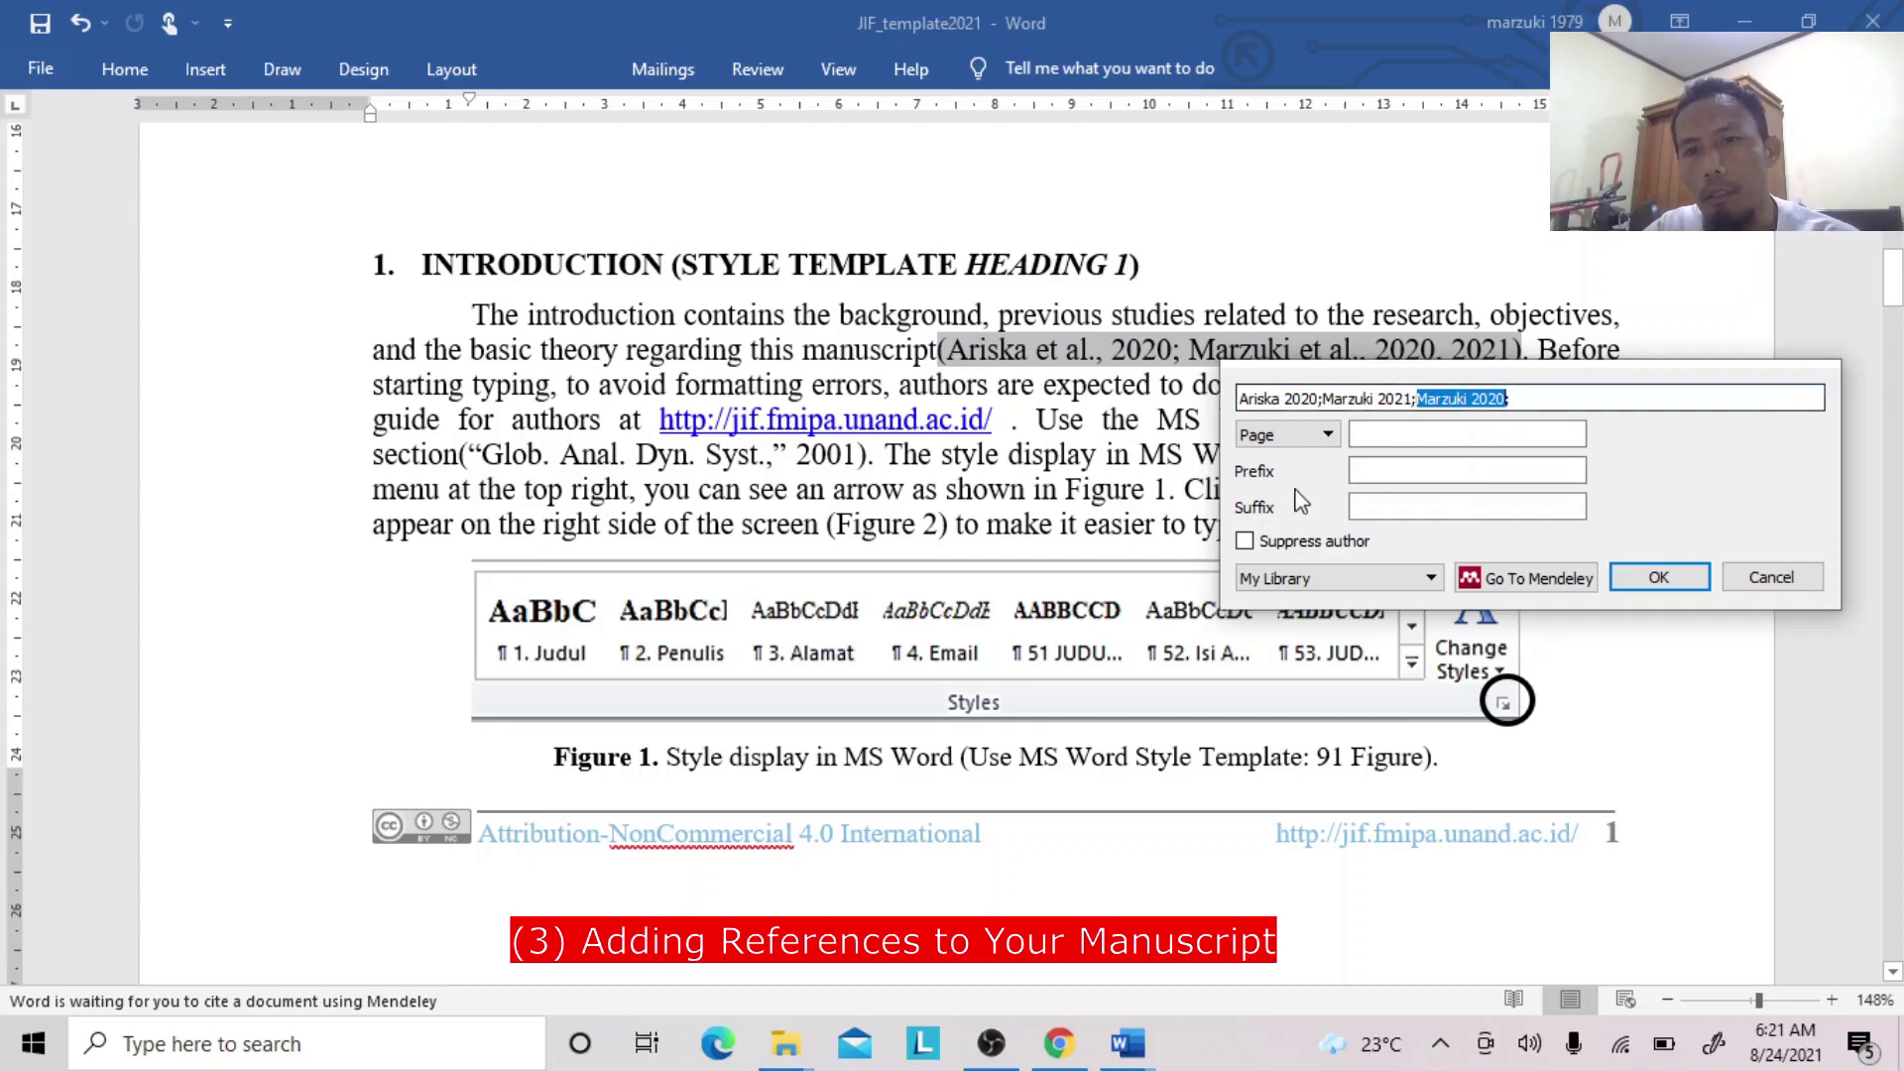
click(1247, 543)
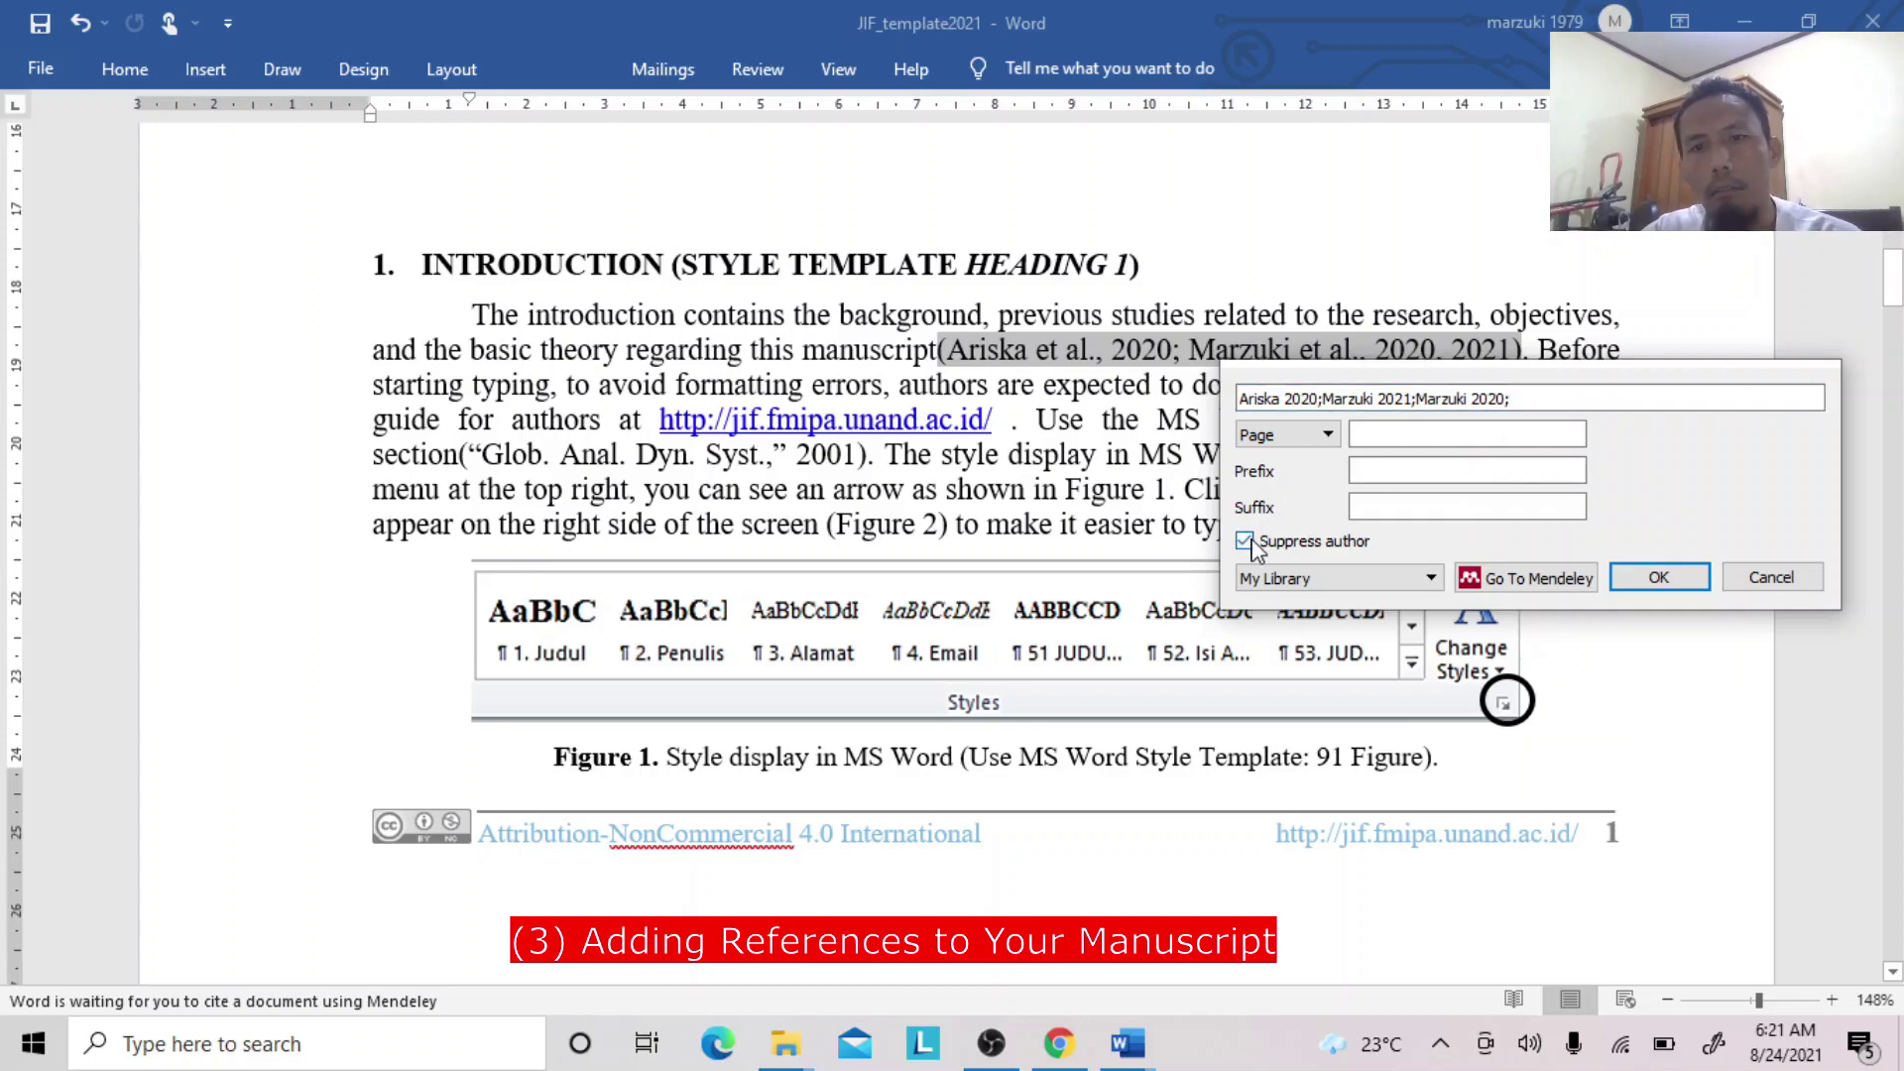
click(1247, 543)
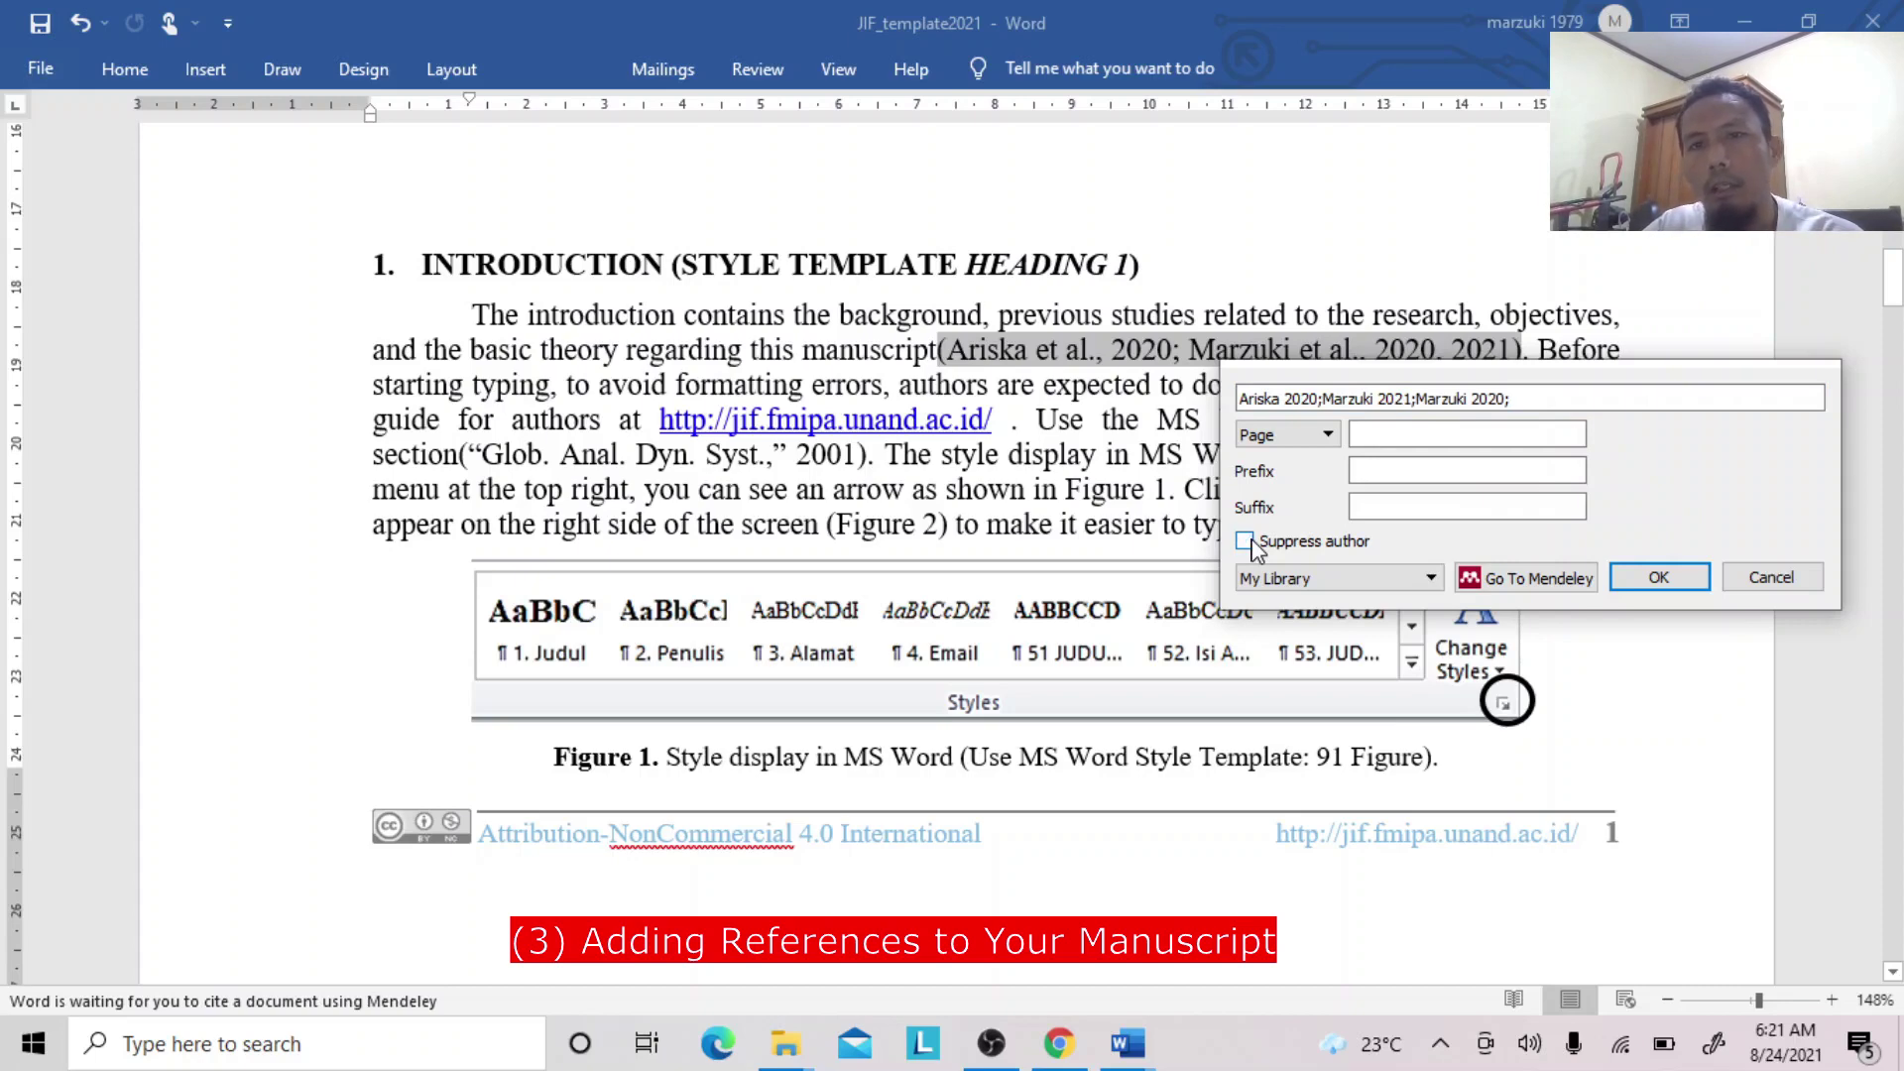
click(1760, 579)
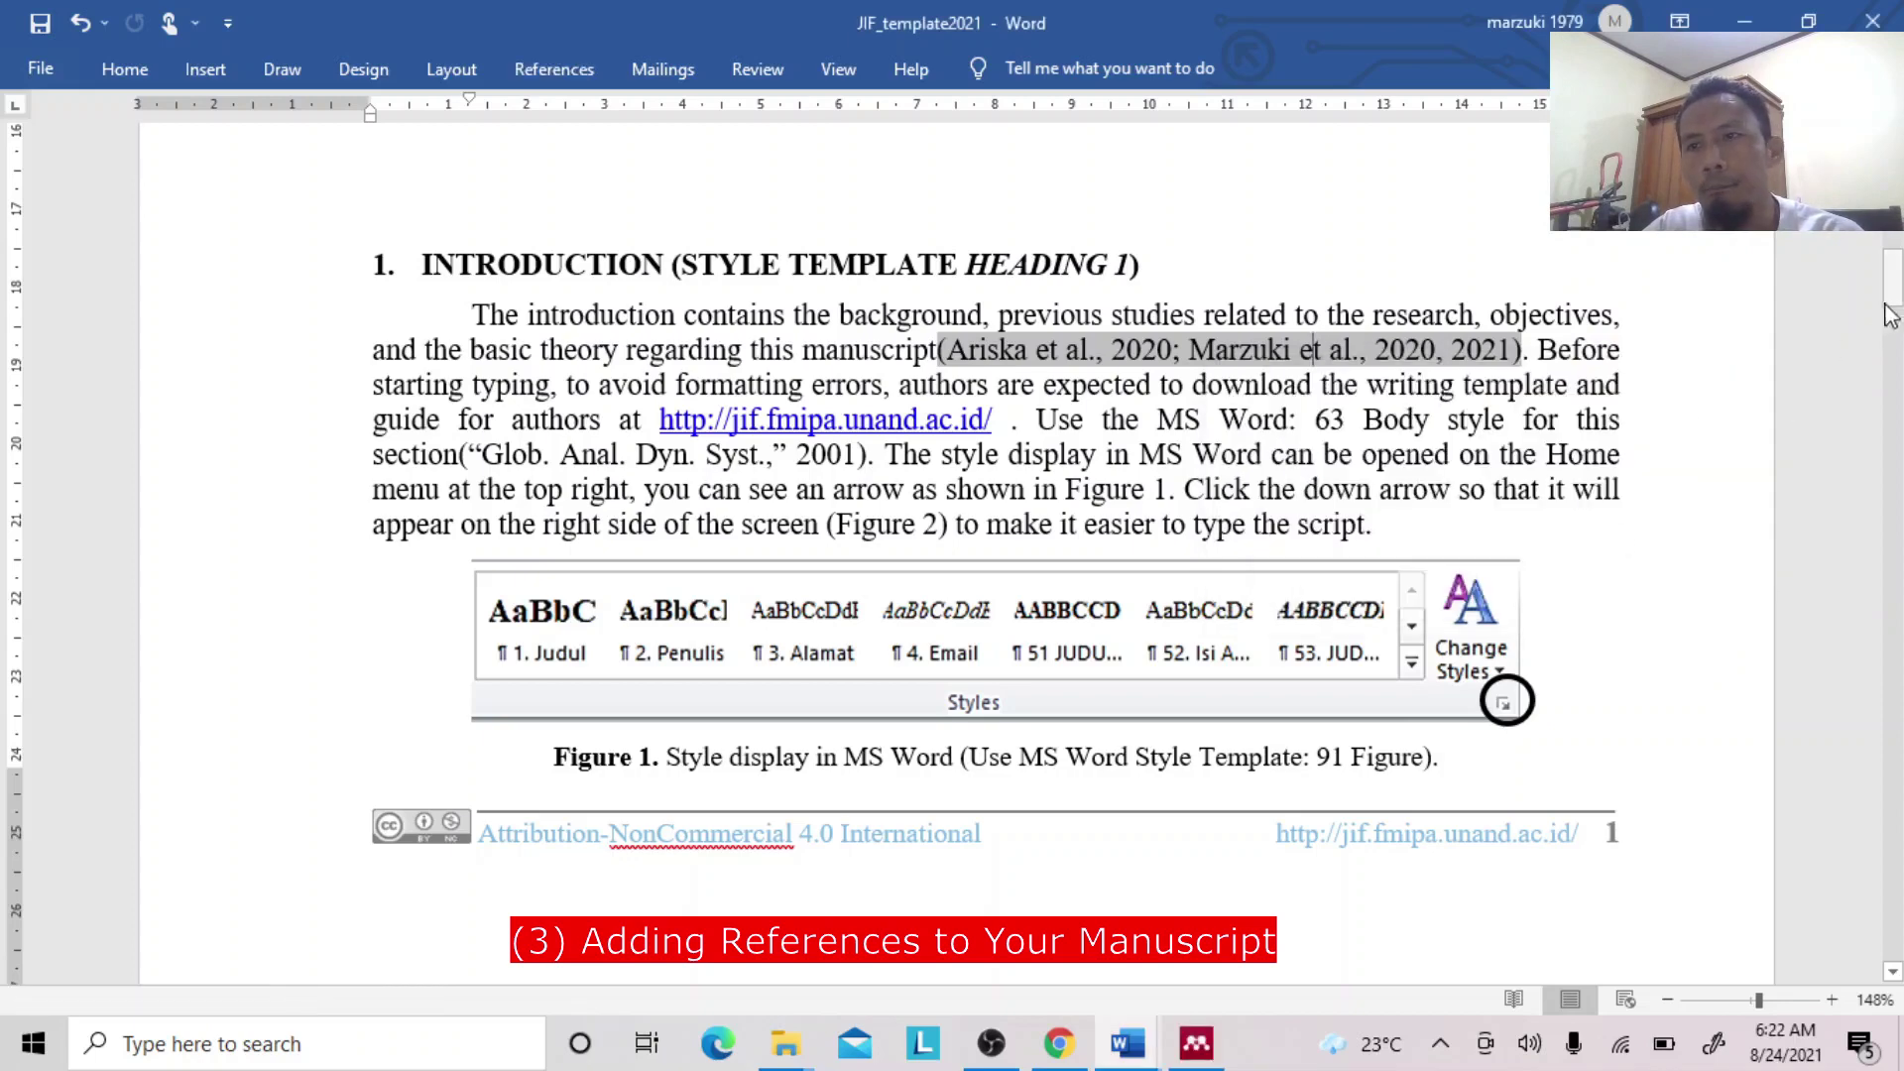
Start the paragraph below Figure 2 with 'Marzuki et al. (2021)' in place of 'Please', before 'ensure'.
drag(1898, 288, 1898, 416)
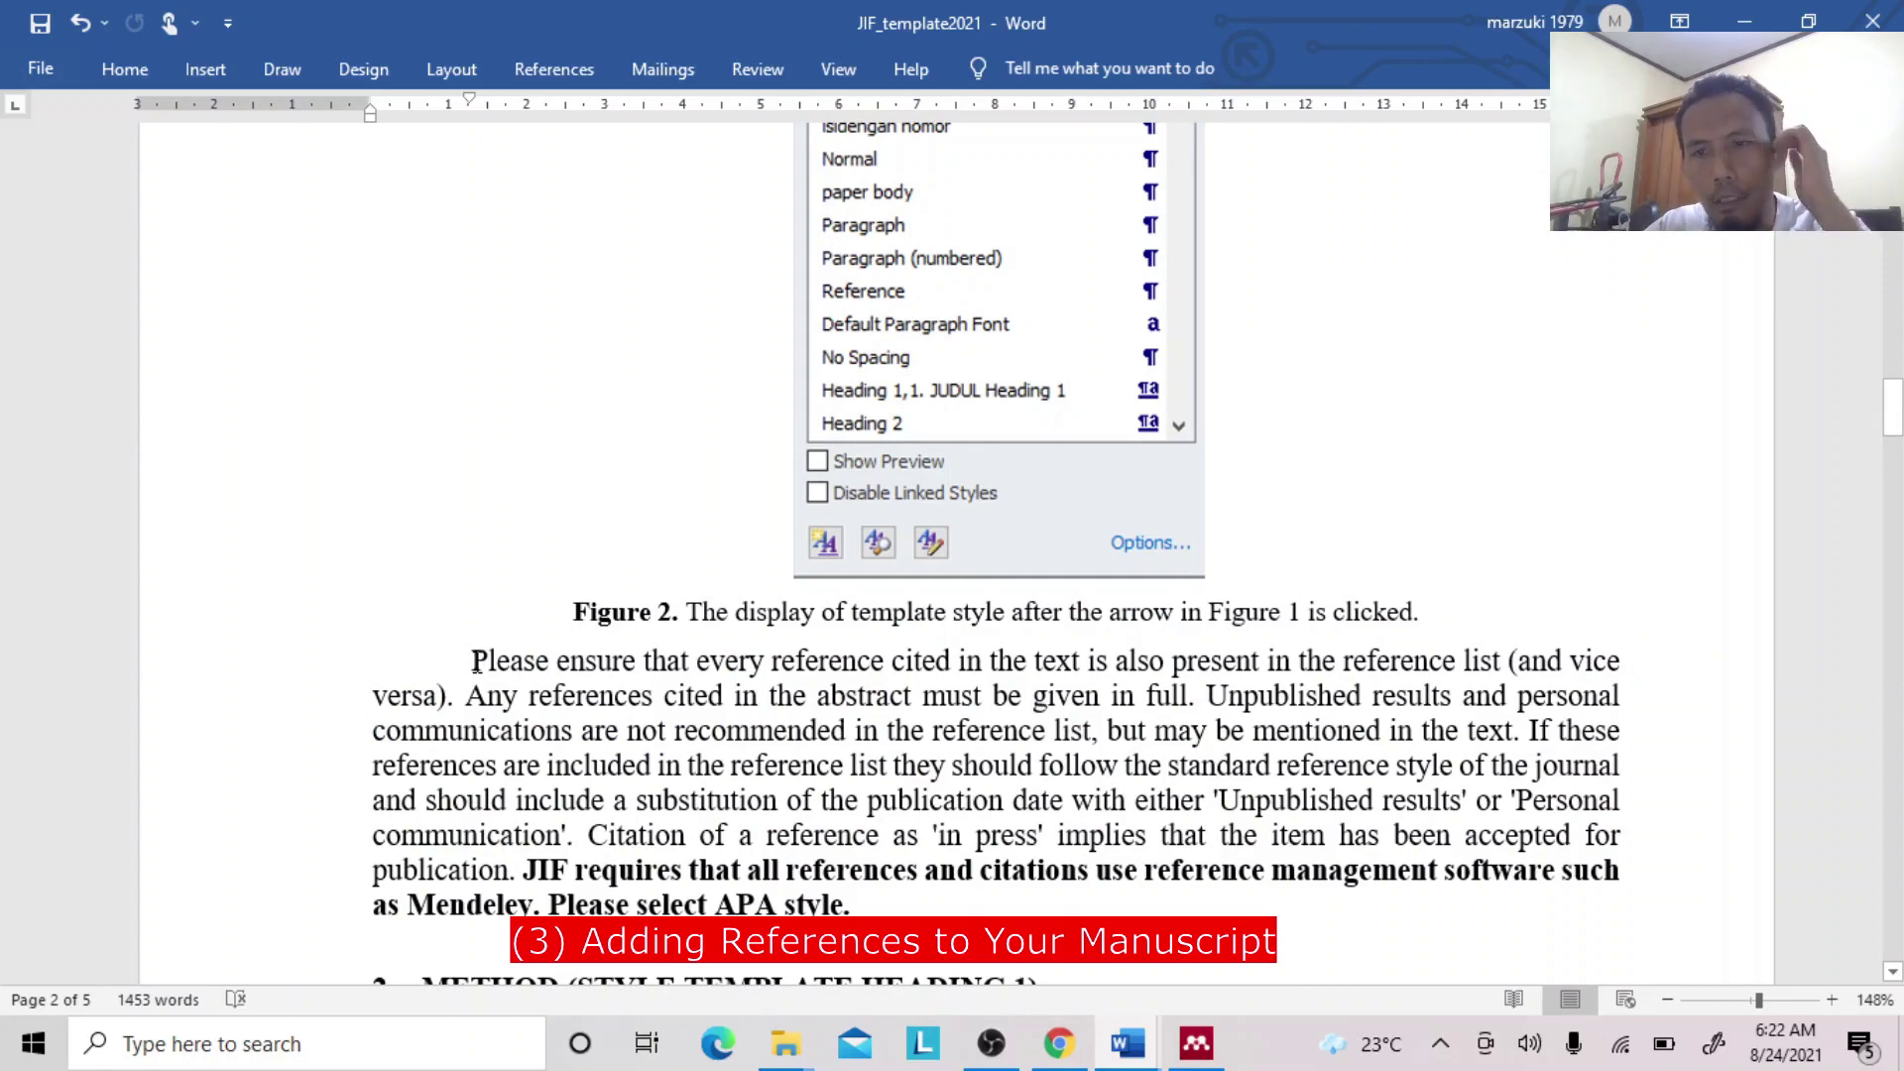
click(474, 661)
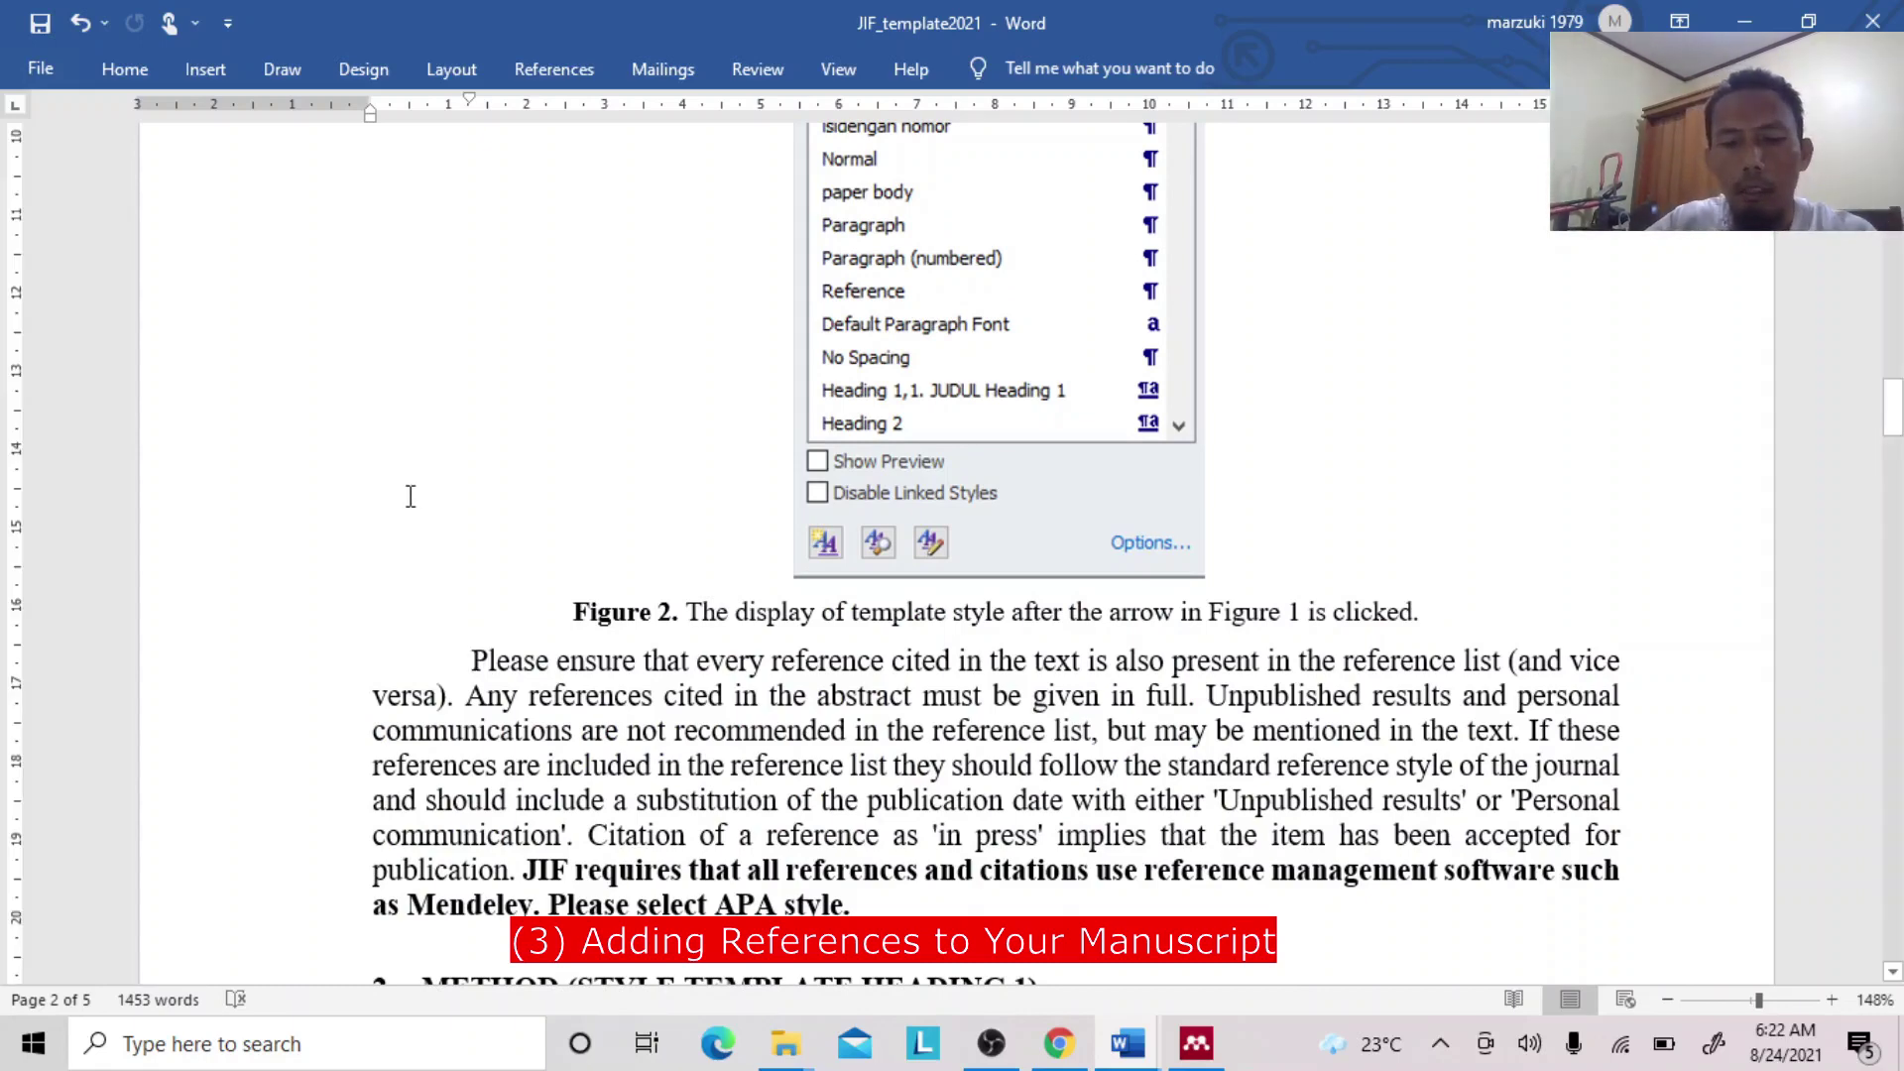
text(Marzuki )
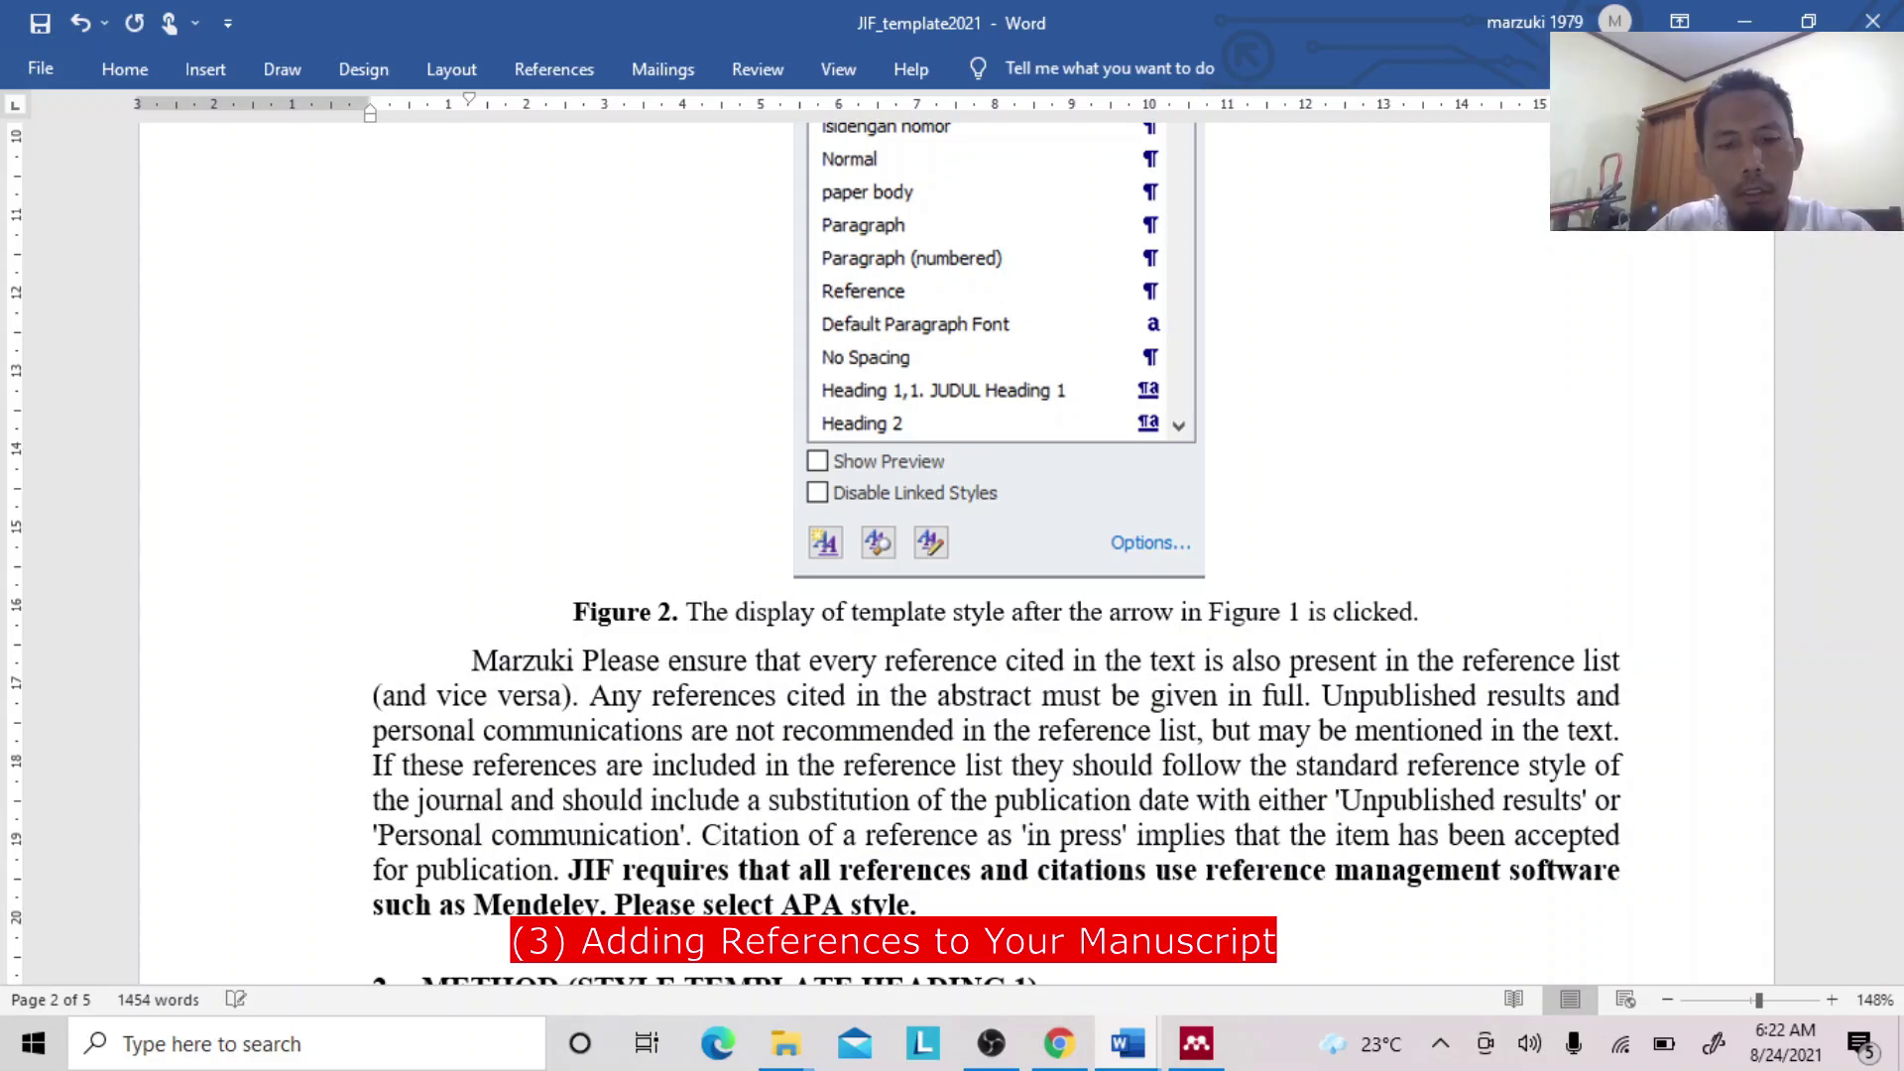
text(et al.)
text( ()
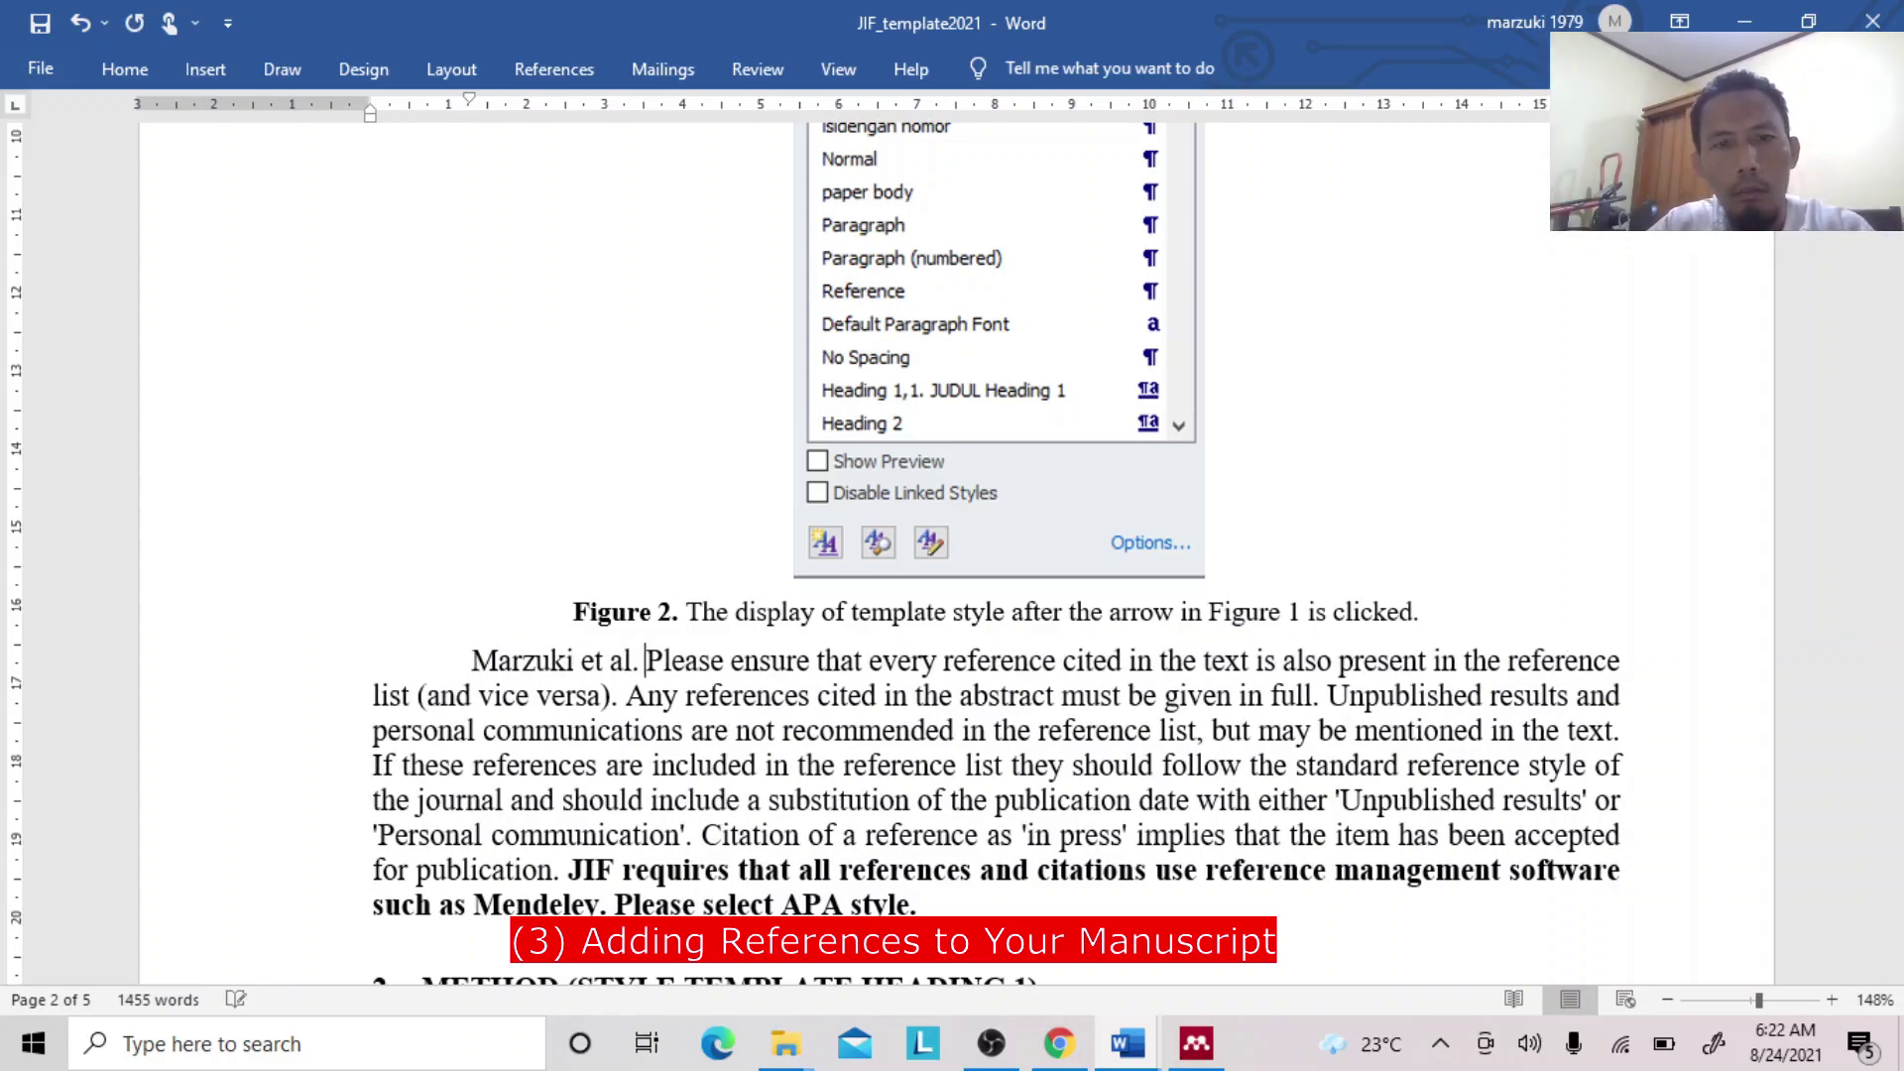
text(2021)
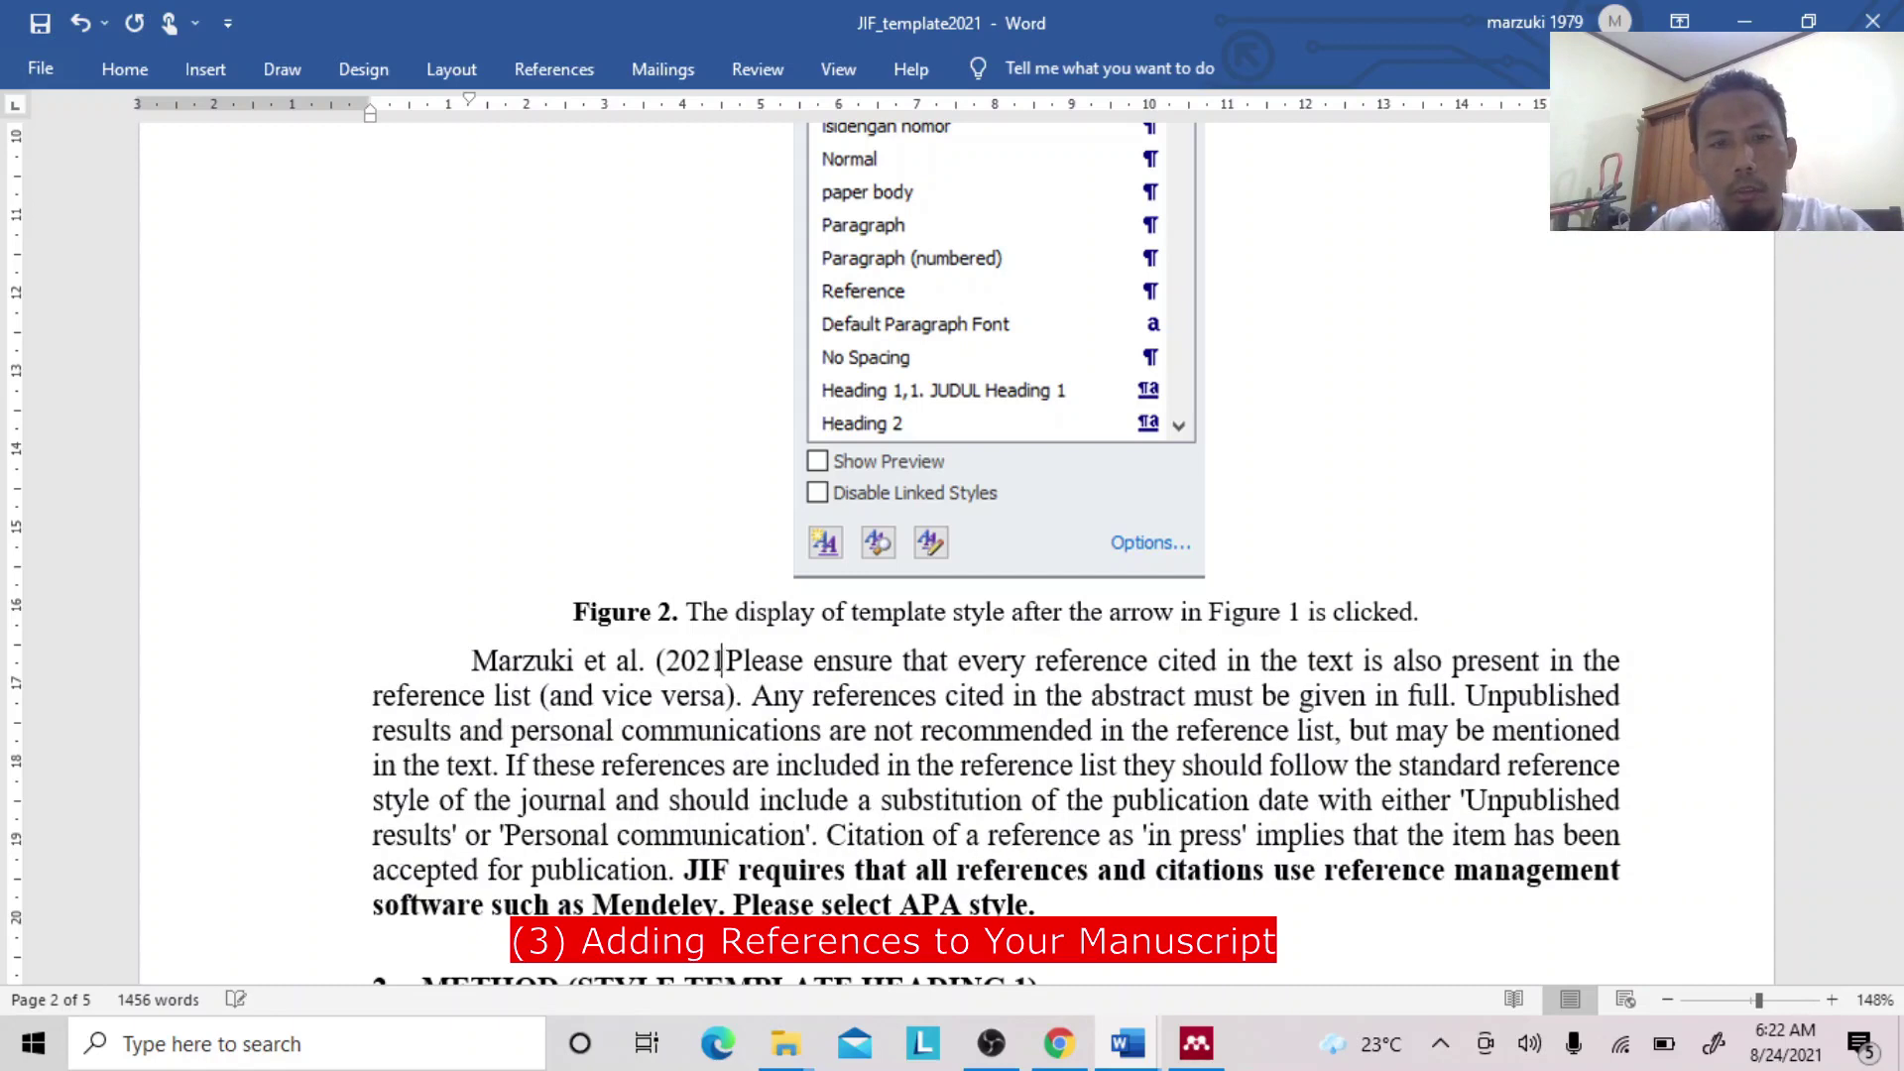
text() )
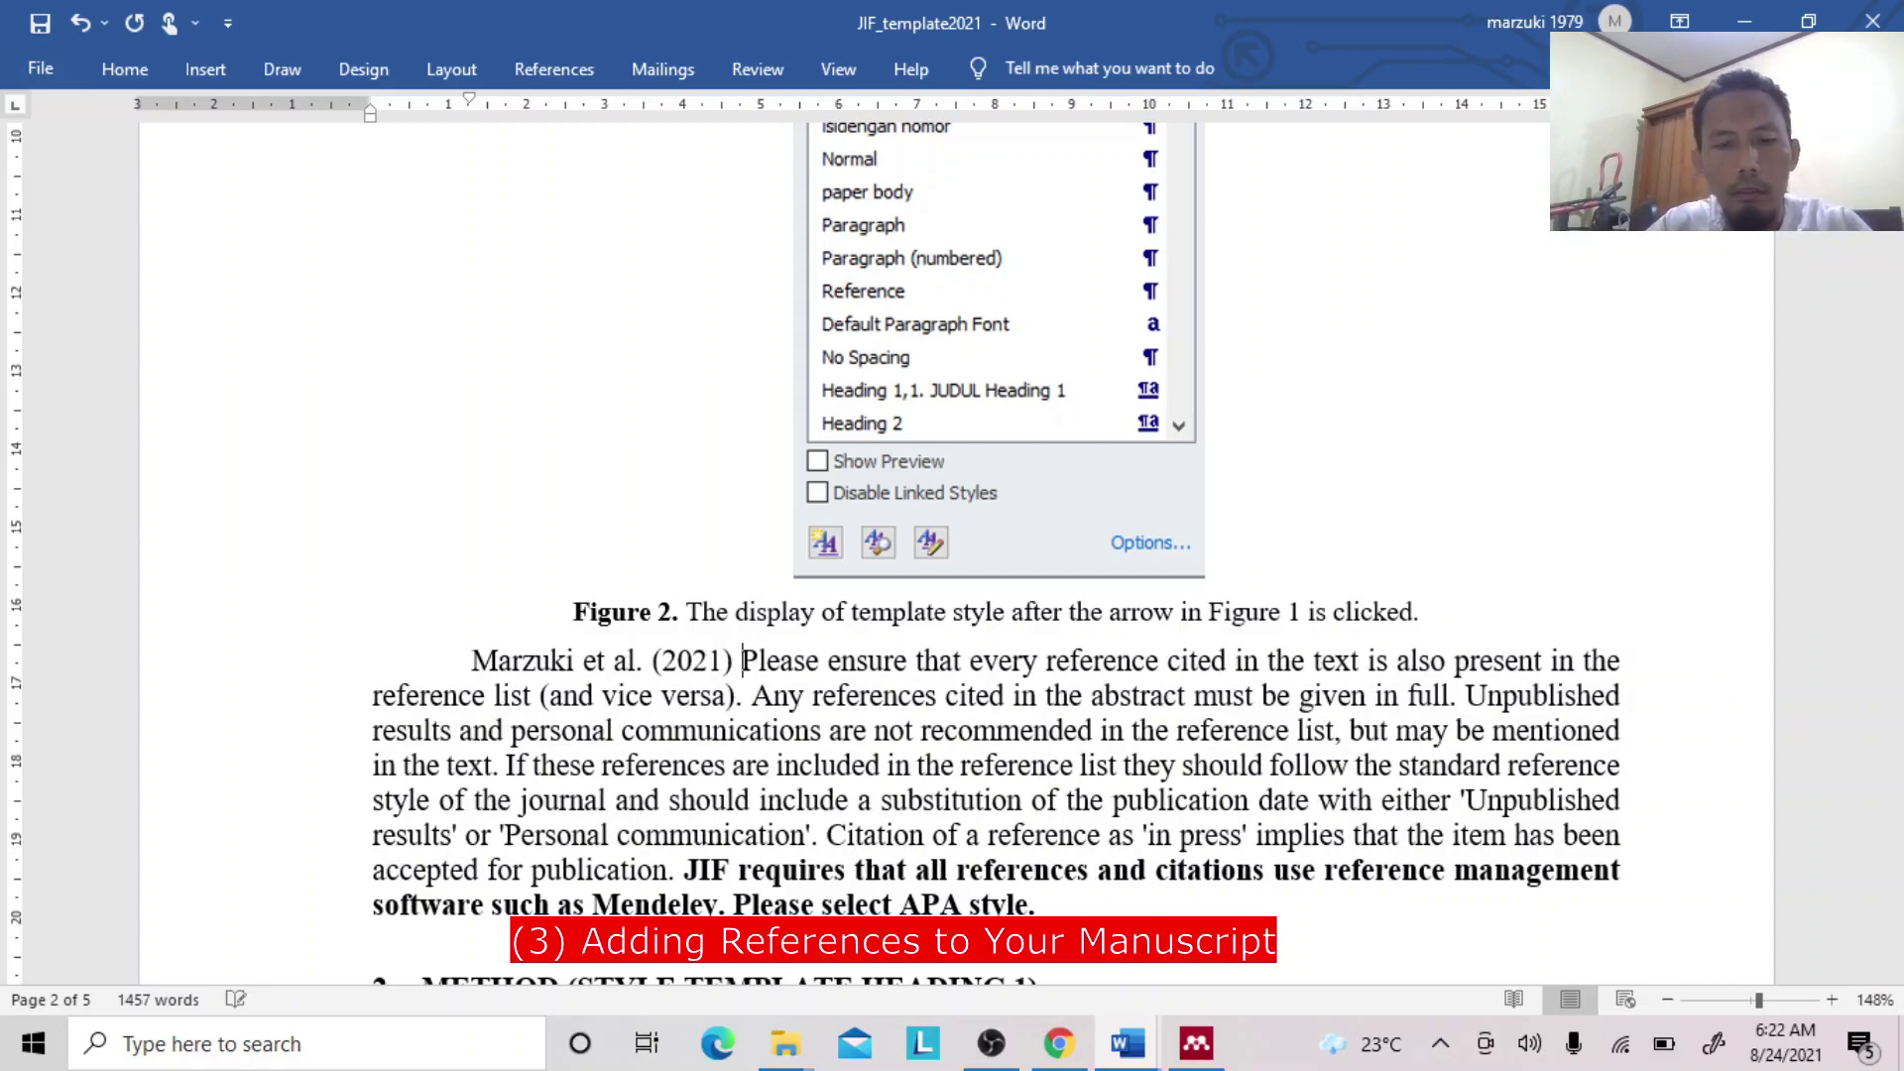
text(fou)
key(BackSpace)
key(BackSpace)
text(found )
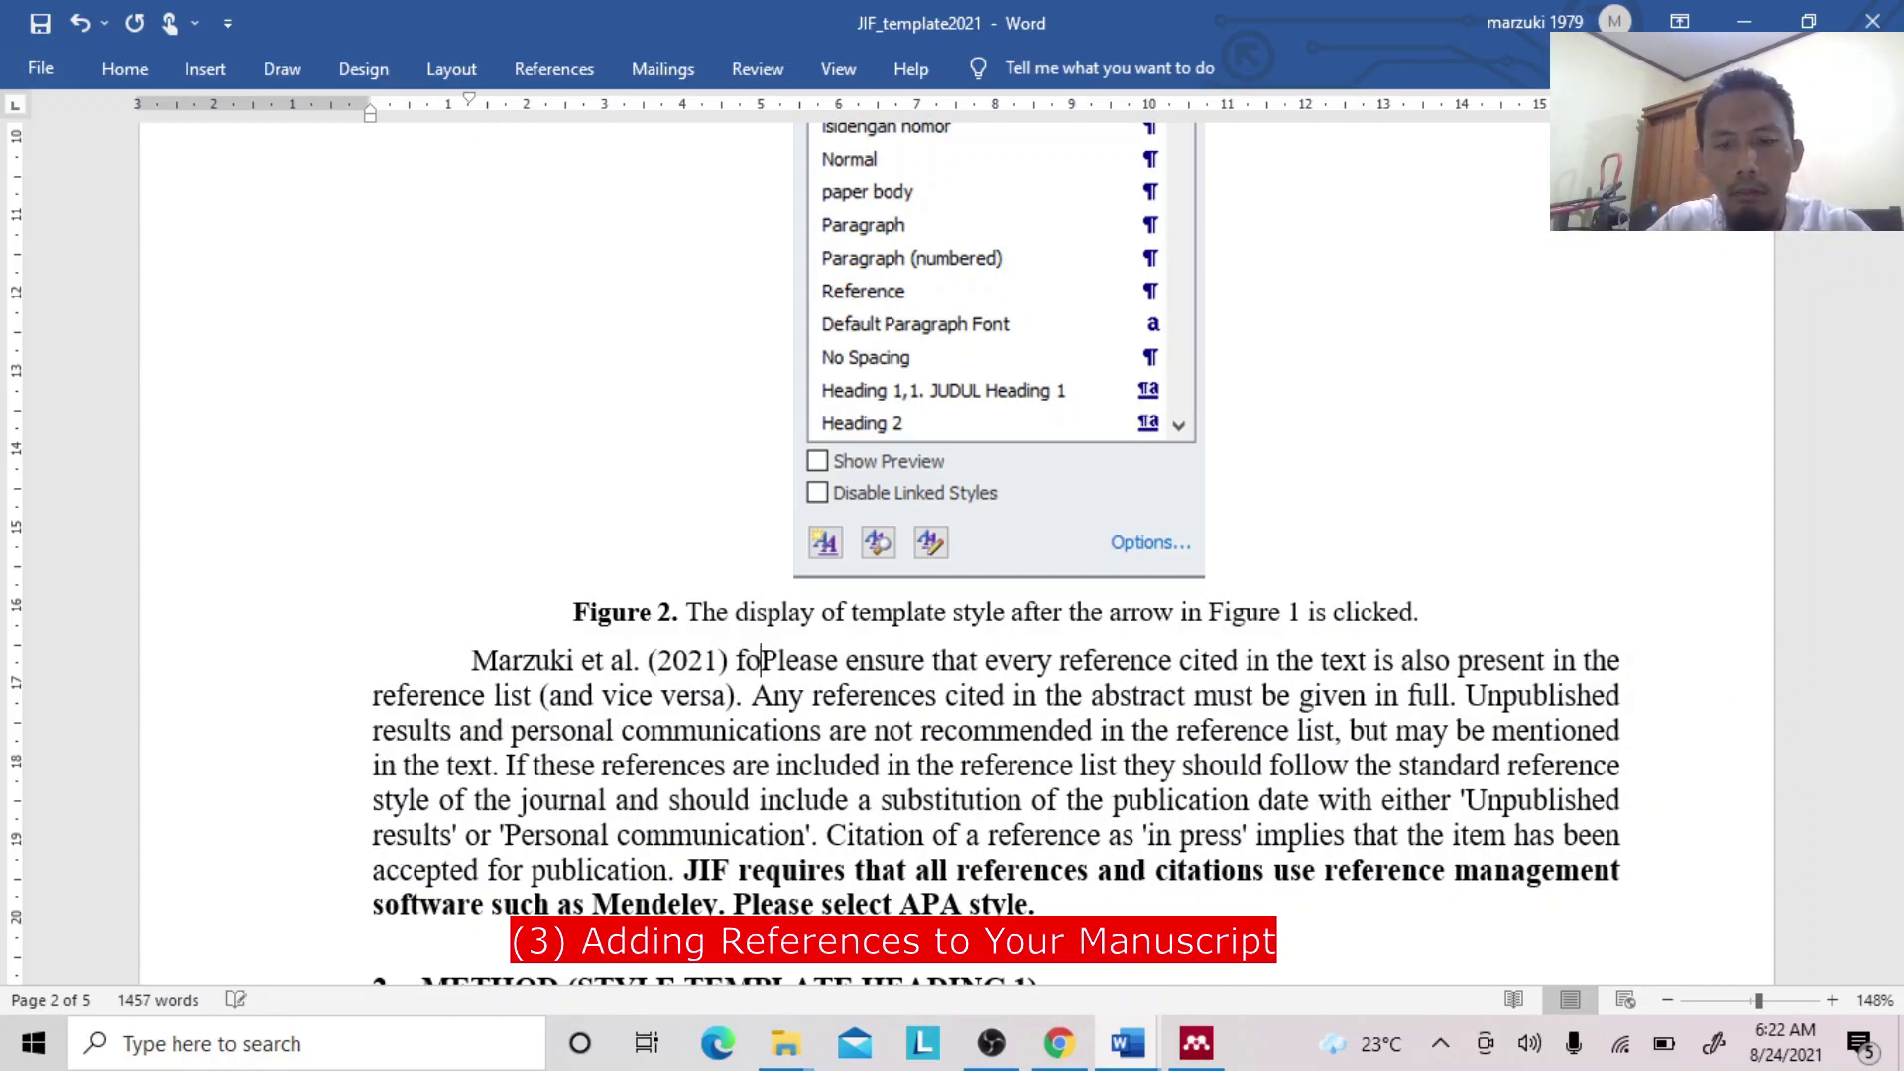
text(that)
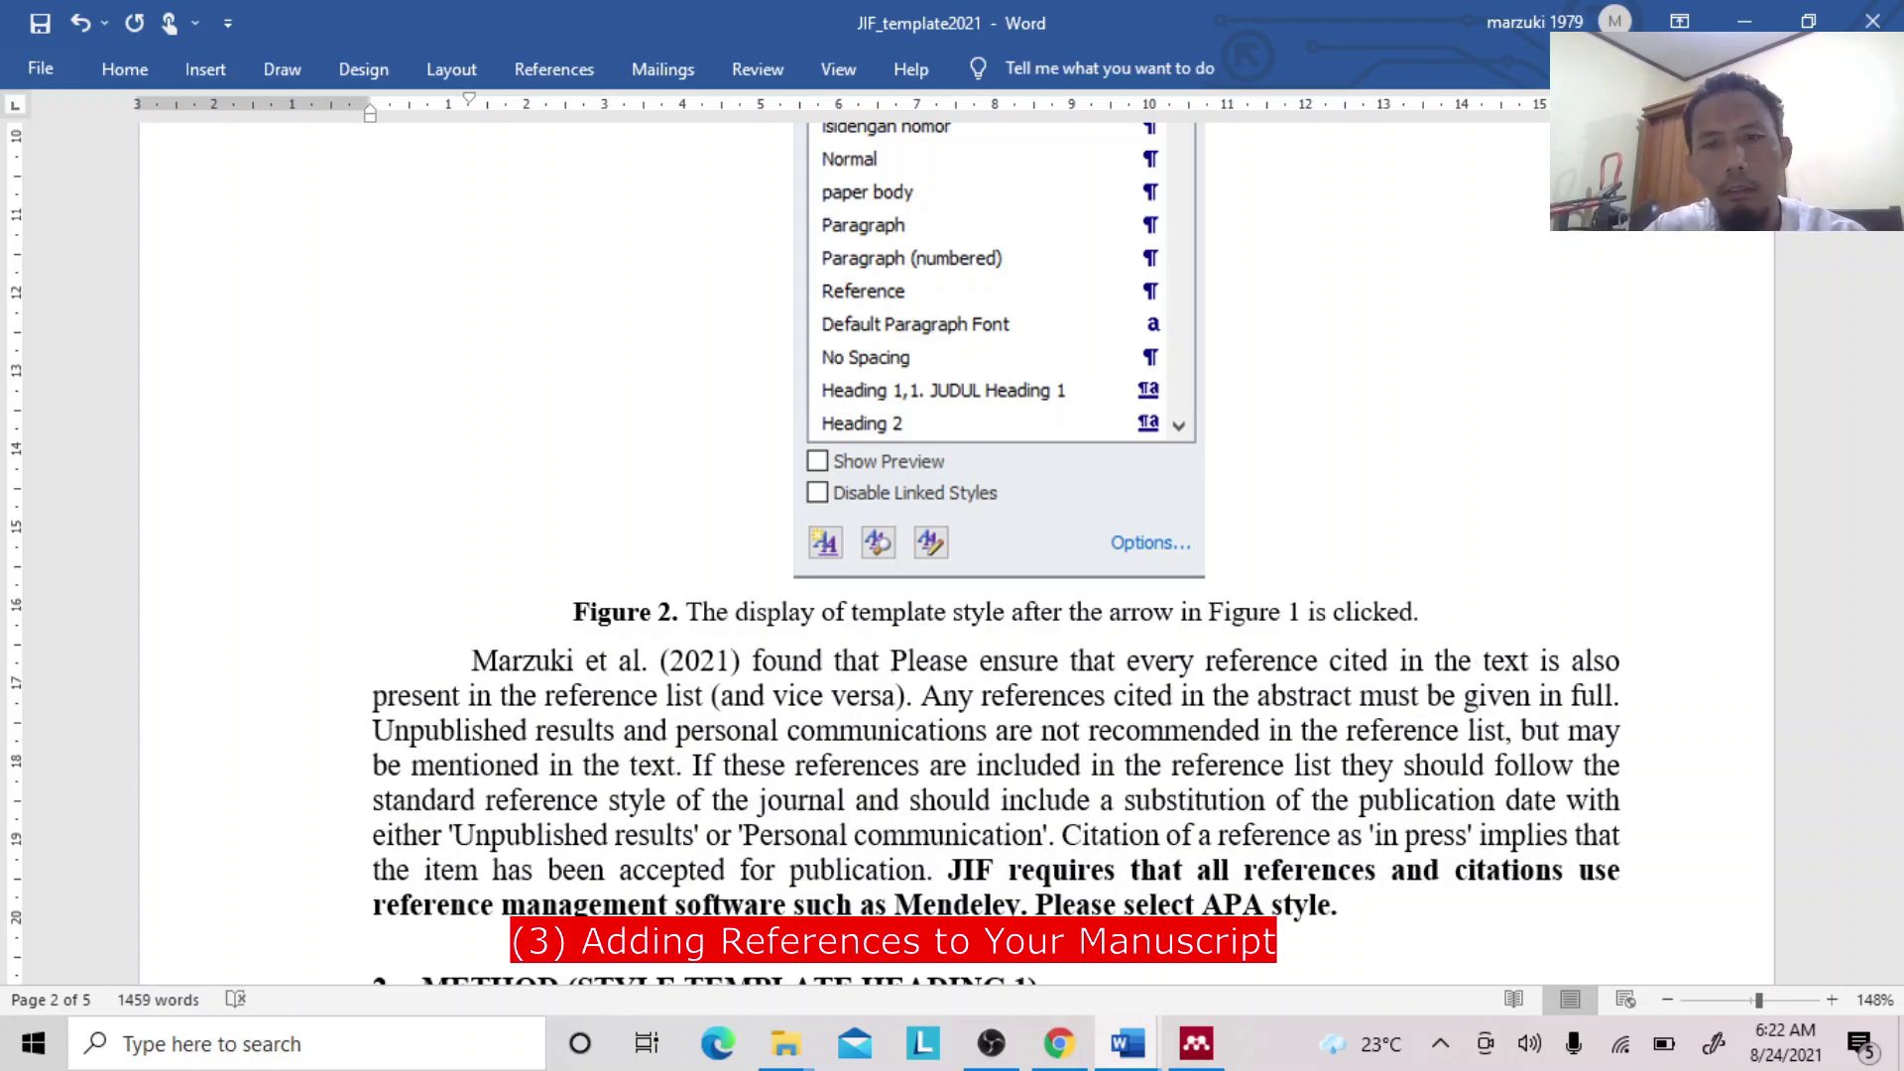
key(Delete)
key(Delete)
key(Delete)
key(Delete)
key(Delete)
key(Delete)
key(Delete)
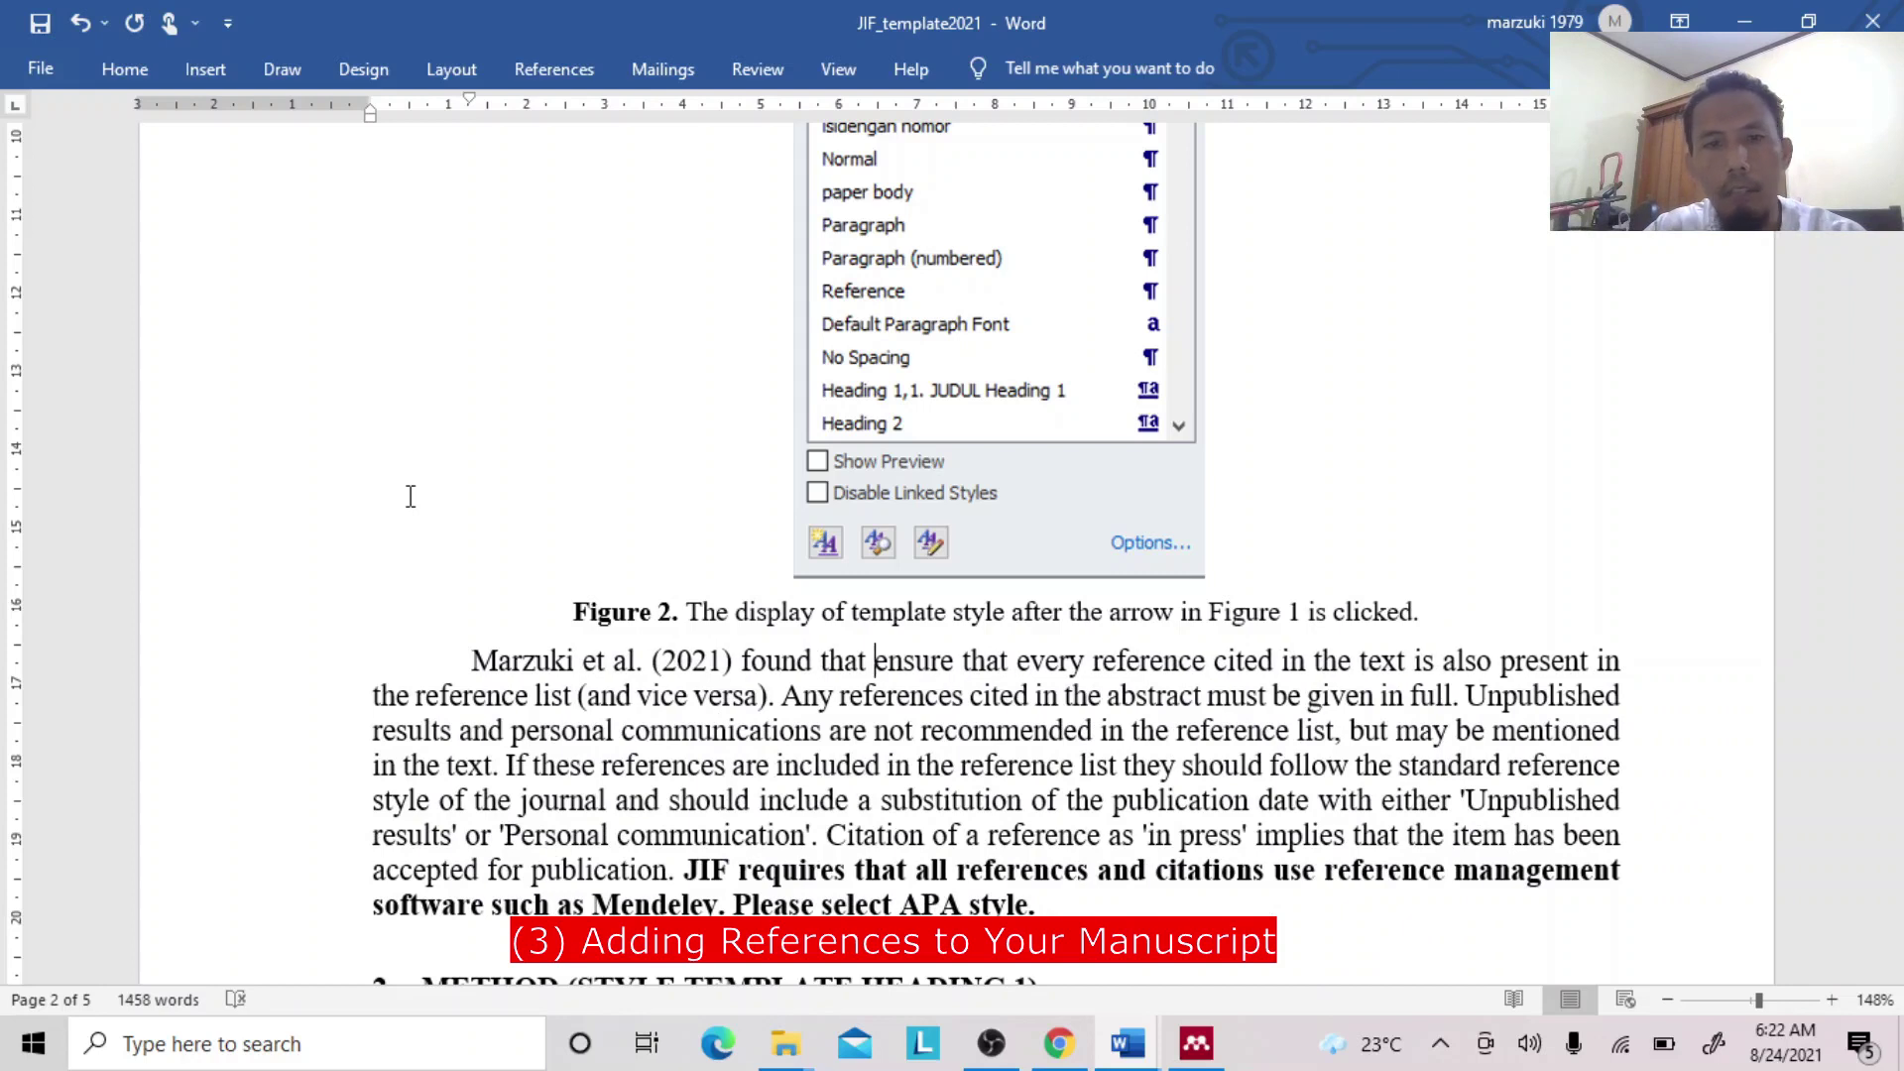
key(BackSpace)
key(BackSpace)
key(BackSpace)
key(BackSpace)
key(BackSpace)
key(BackSpace)
key(BackSpace)
key(BackSpace)
key(BackSpace)
key(BackSpace)
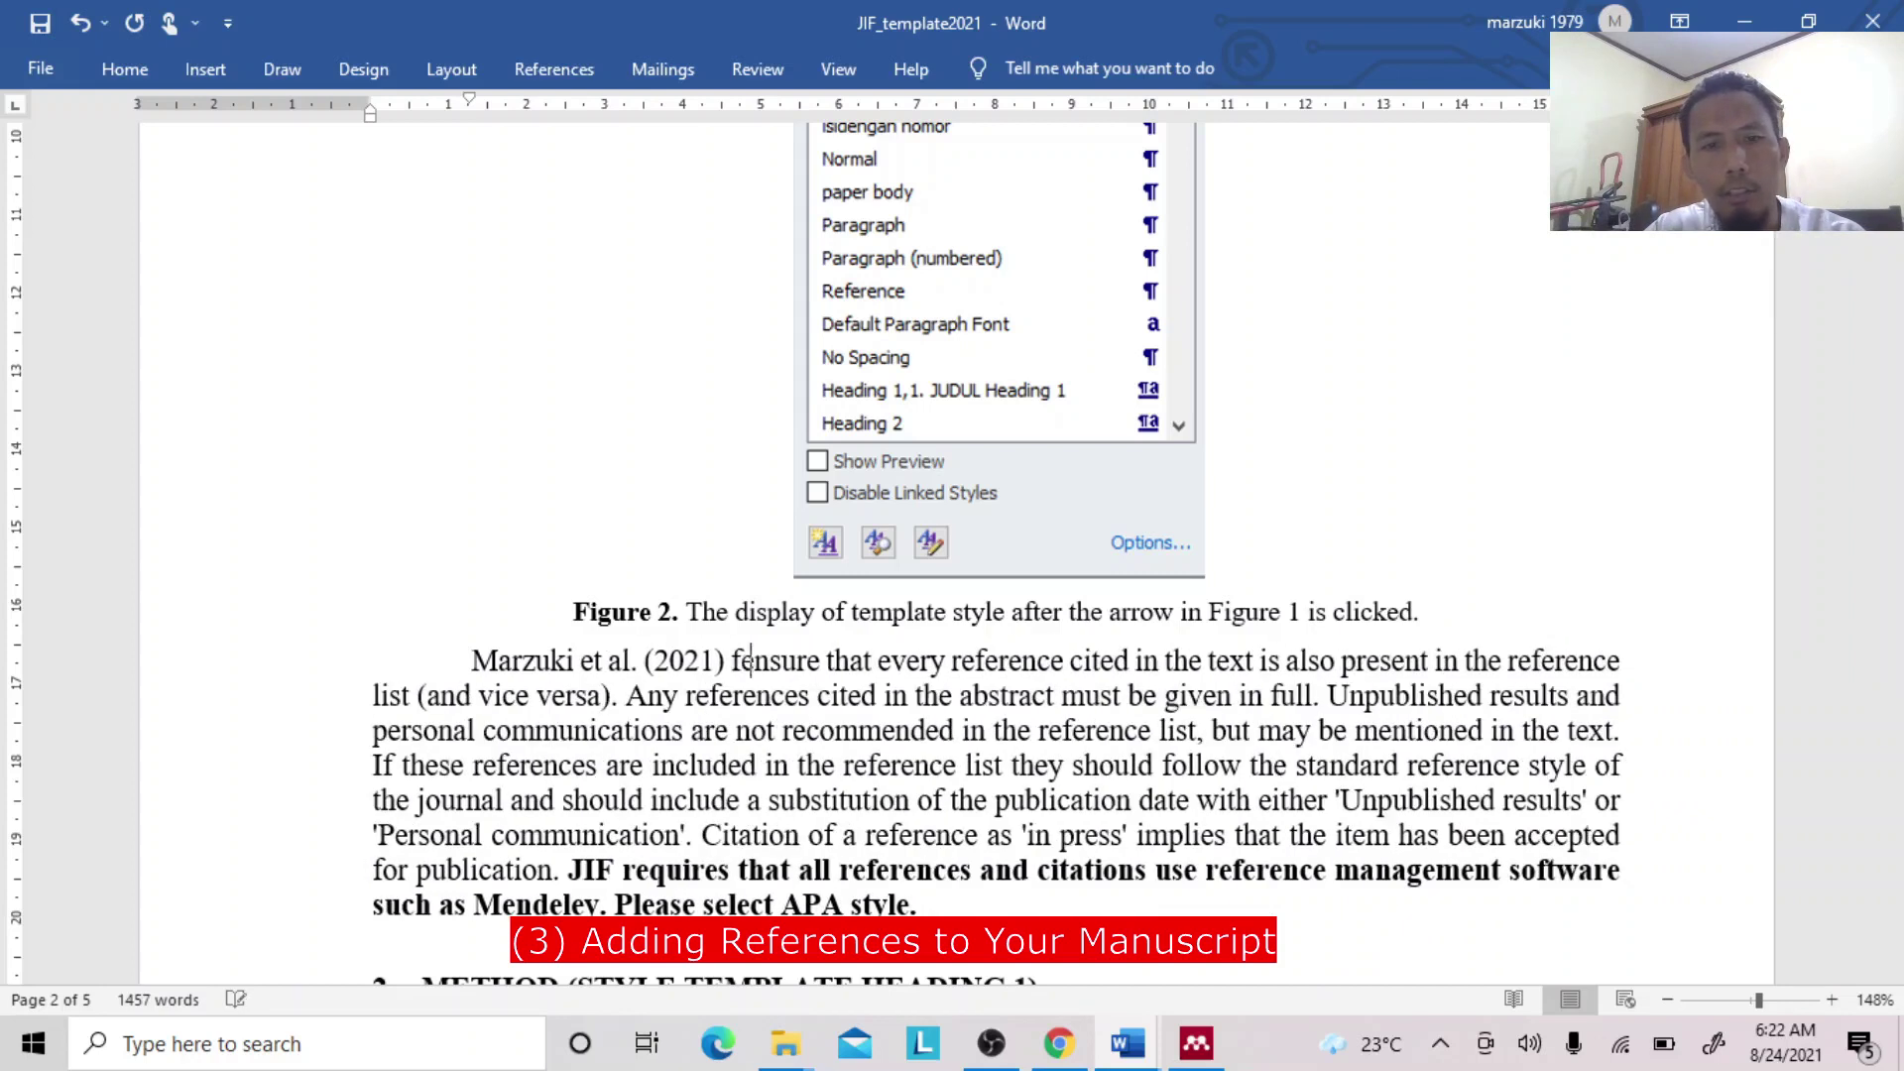
key(BackSpace)
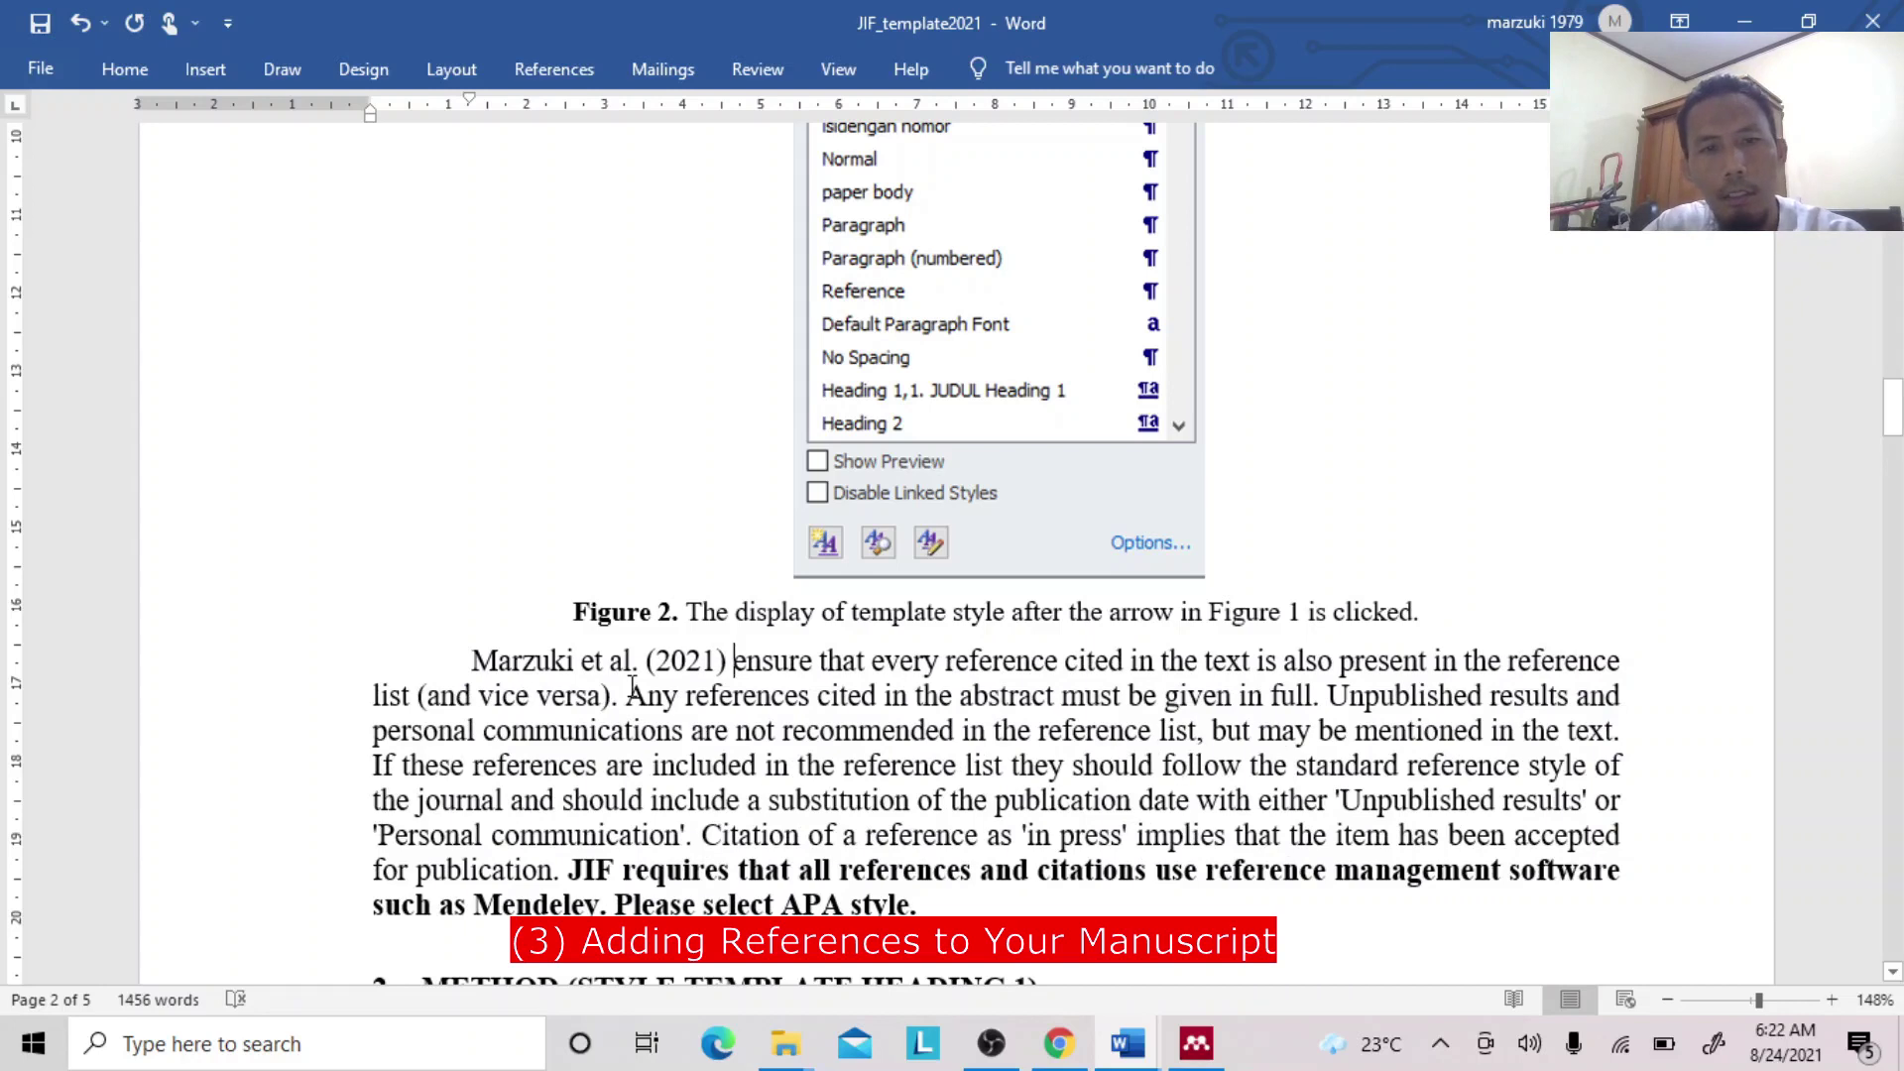
click(610, 662)
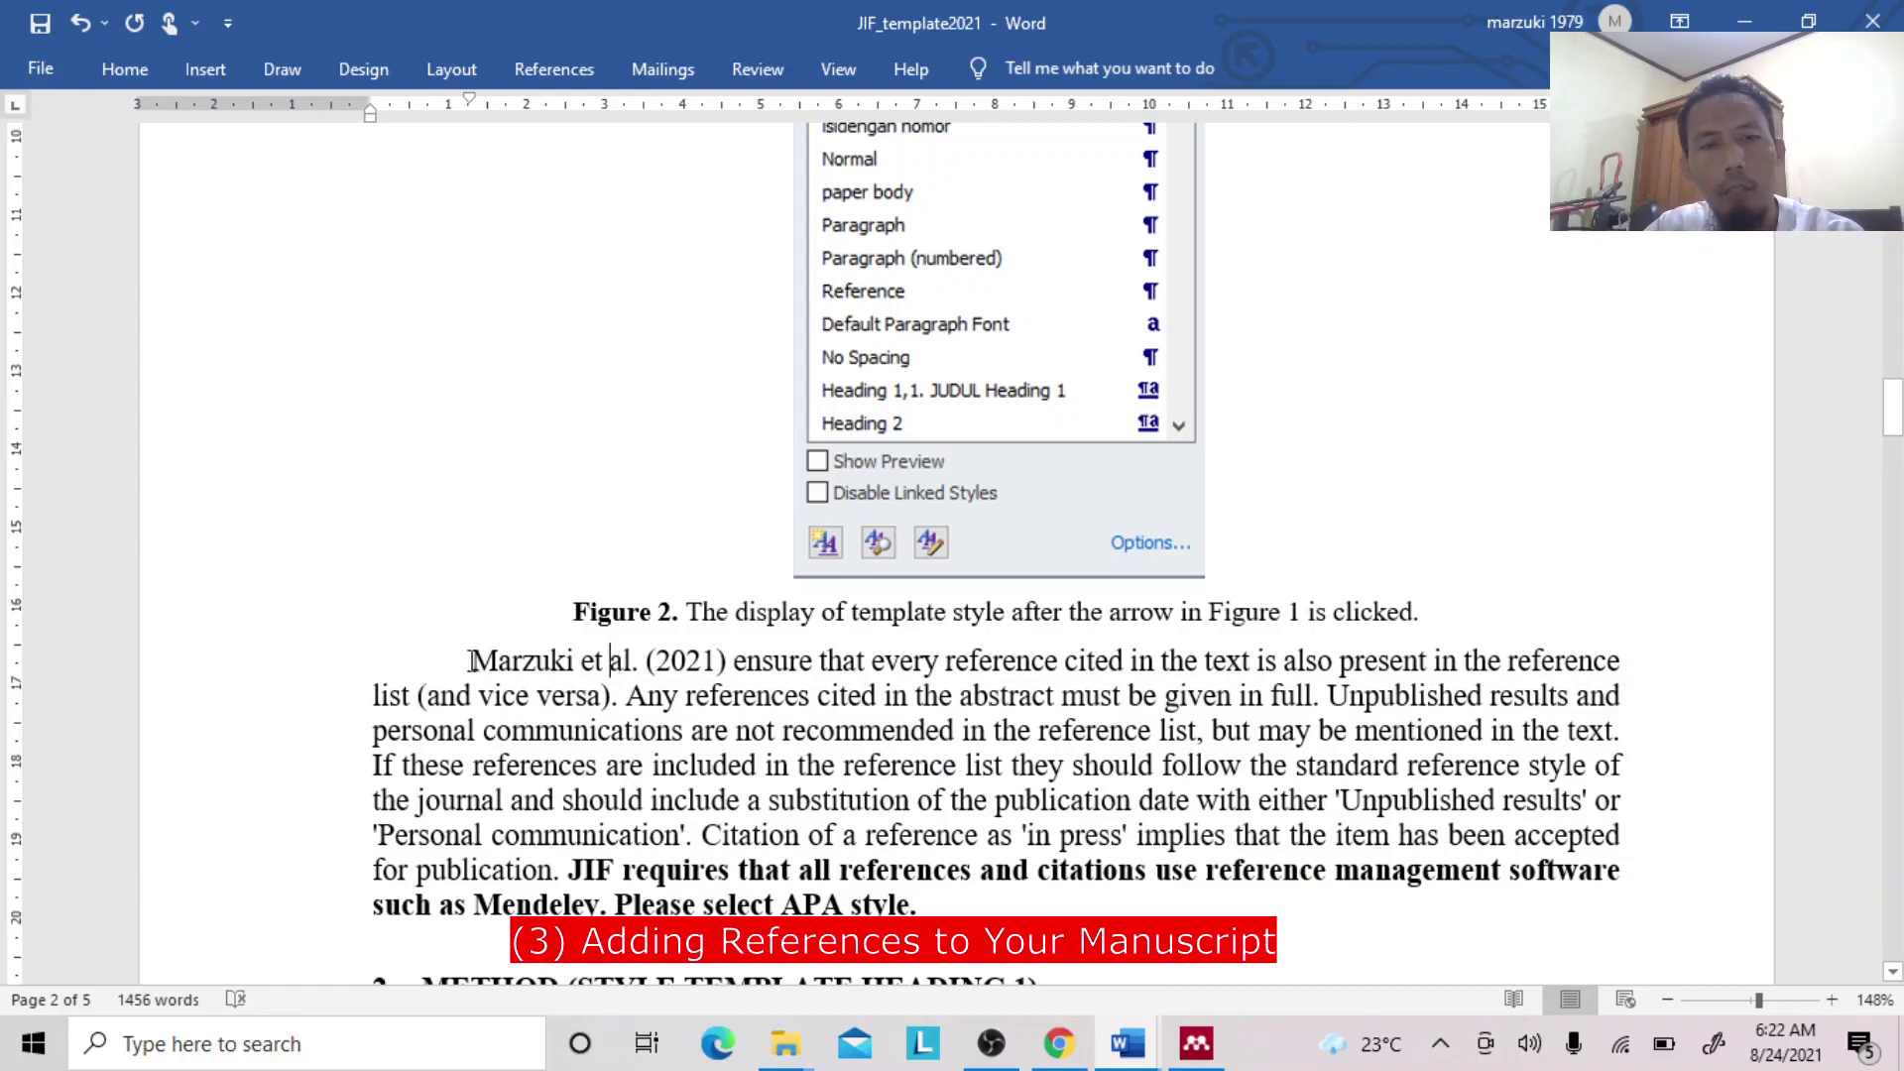
click(735, 660)
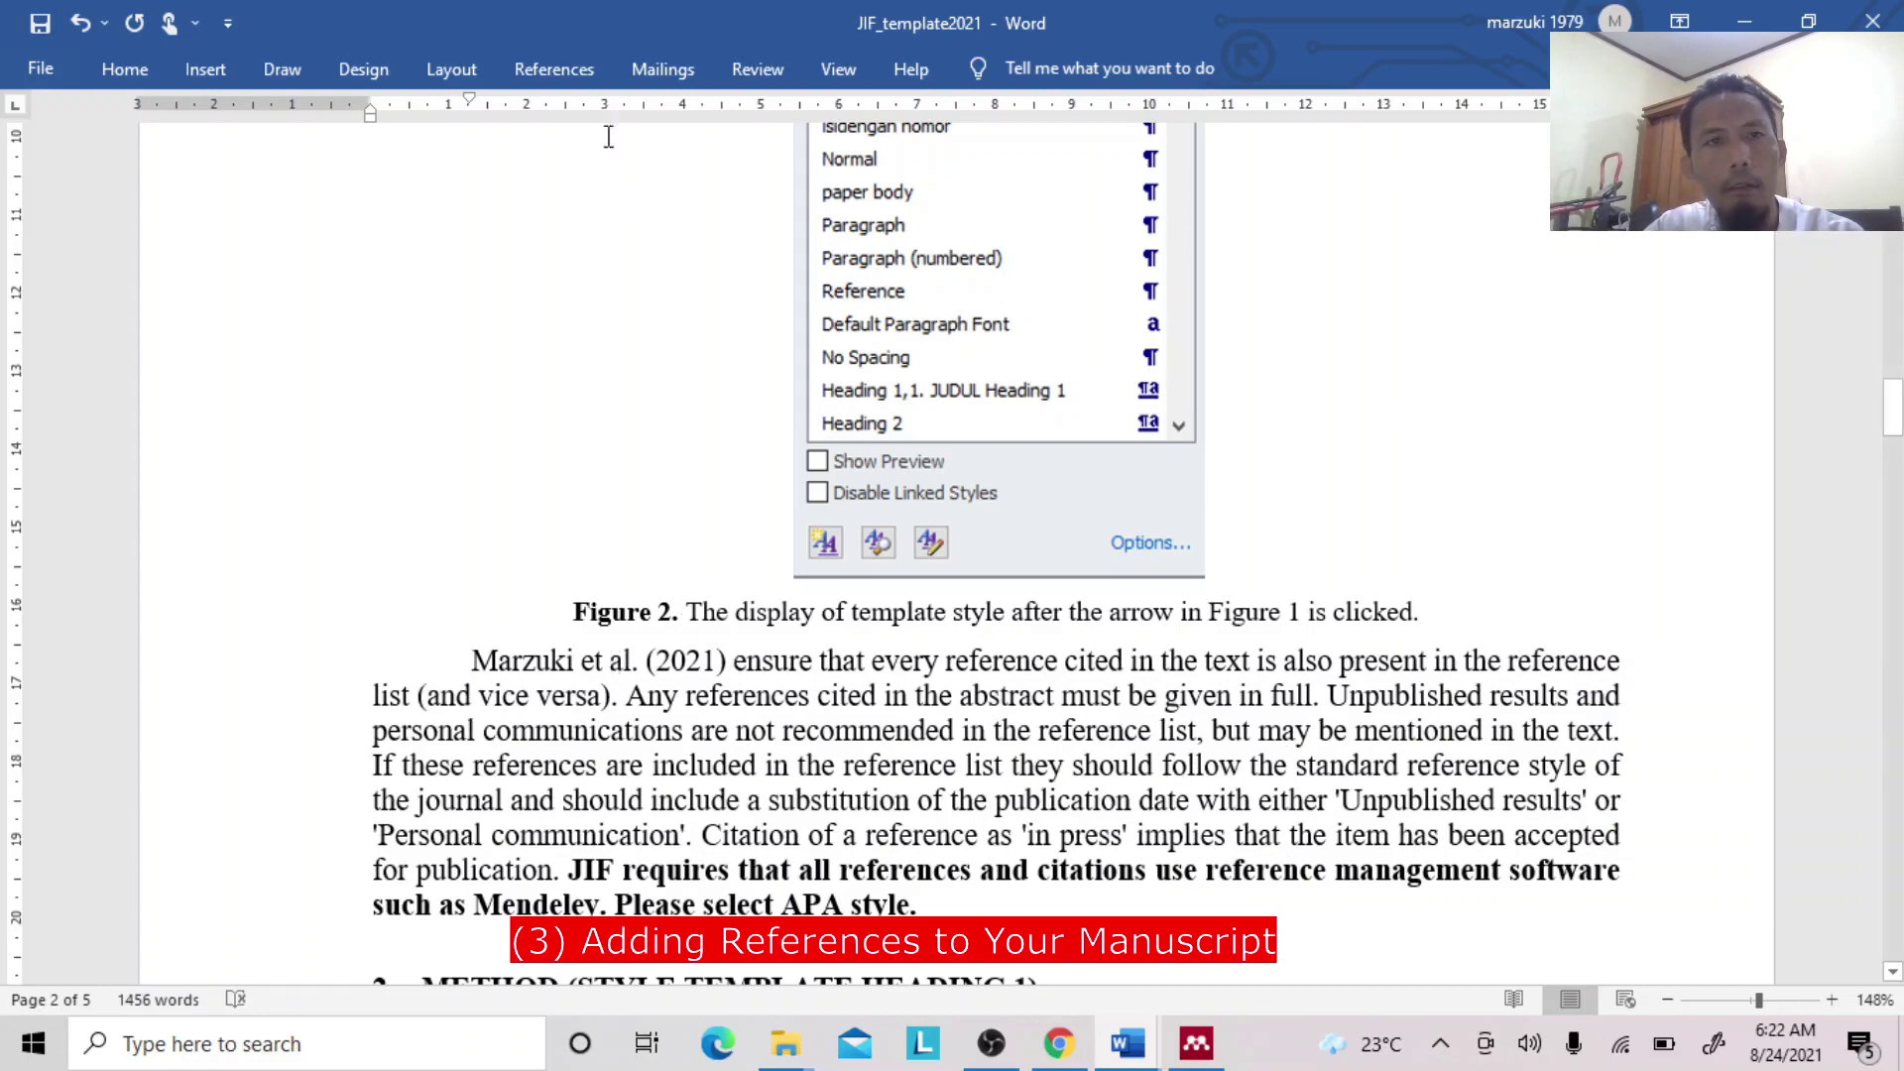
click(573, 65)
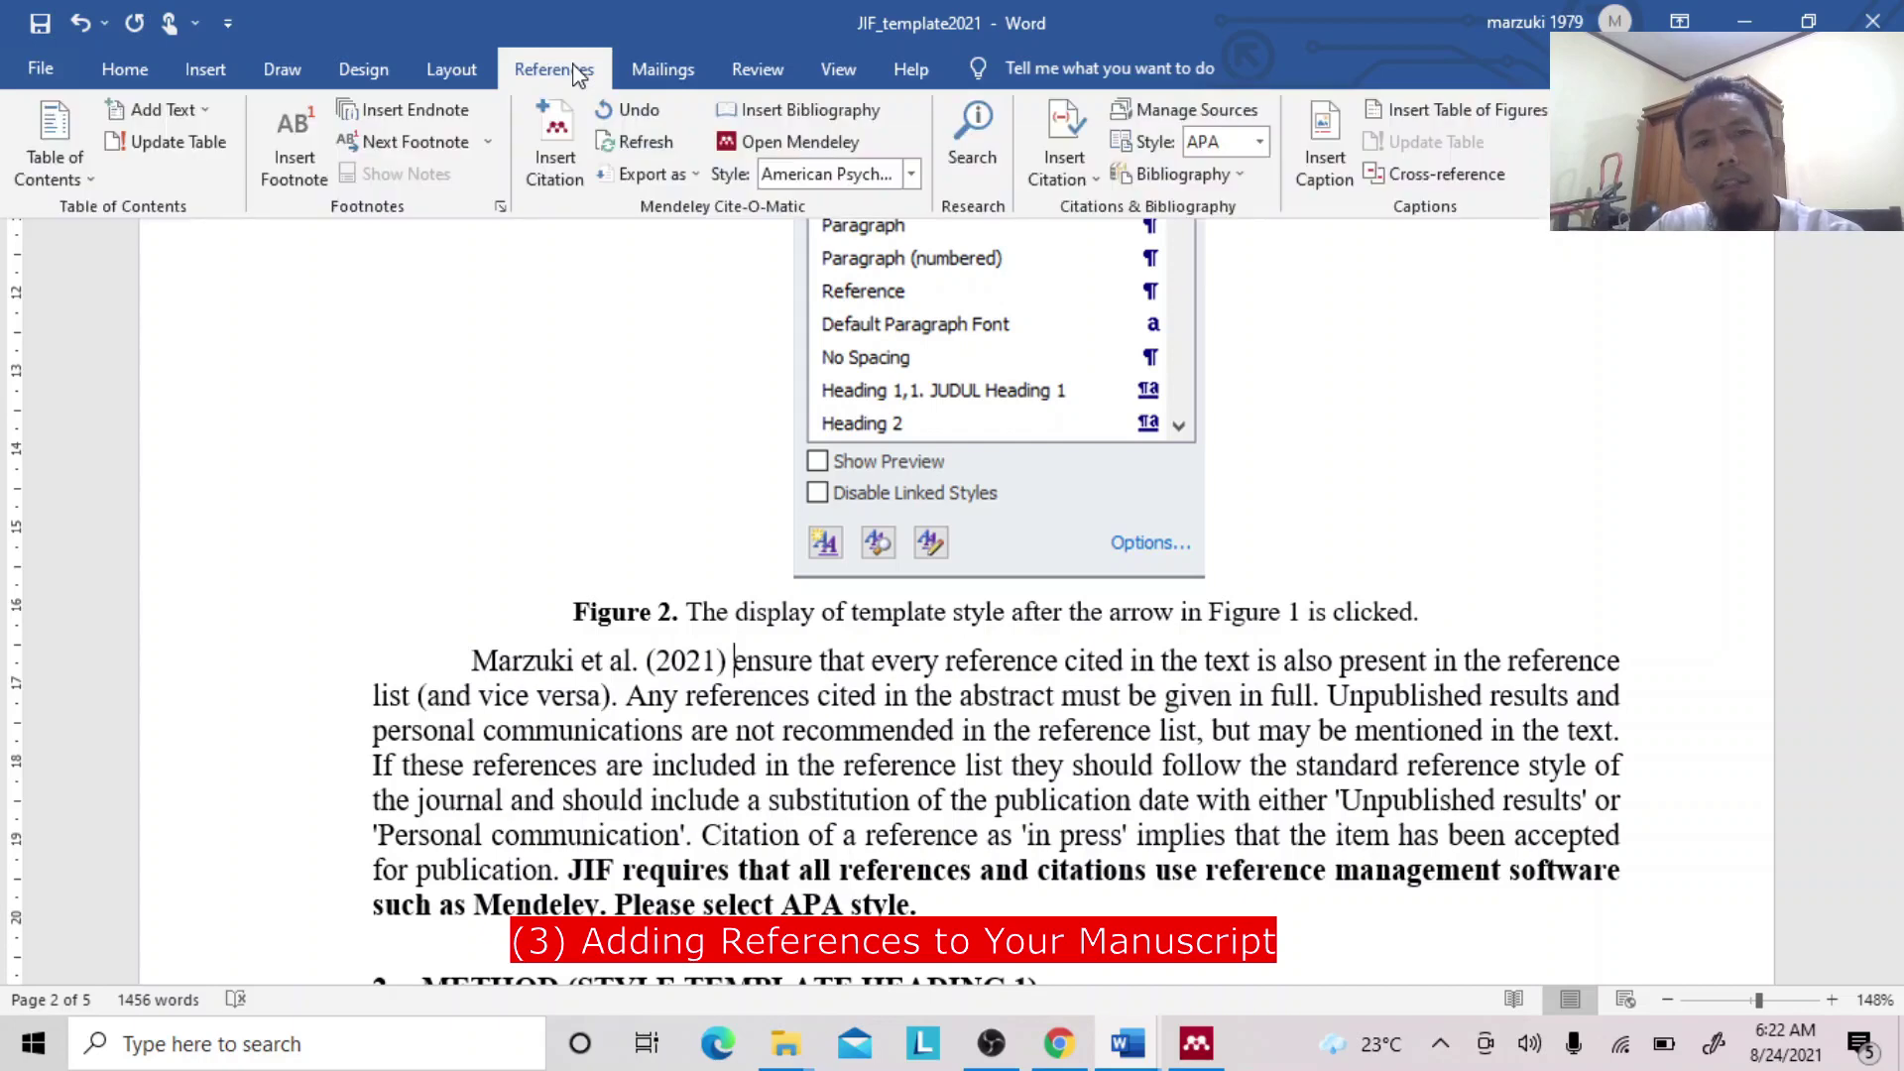
Insert a Mendeley citation of the Marzuki 2021 paper before 'ensure'.
click(555, 144)
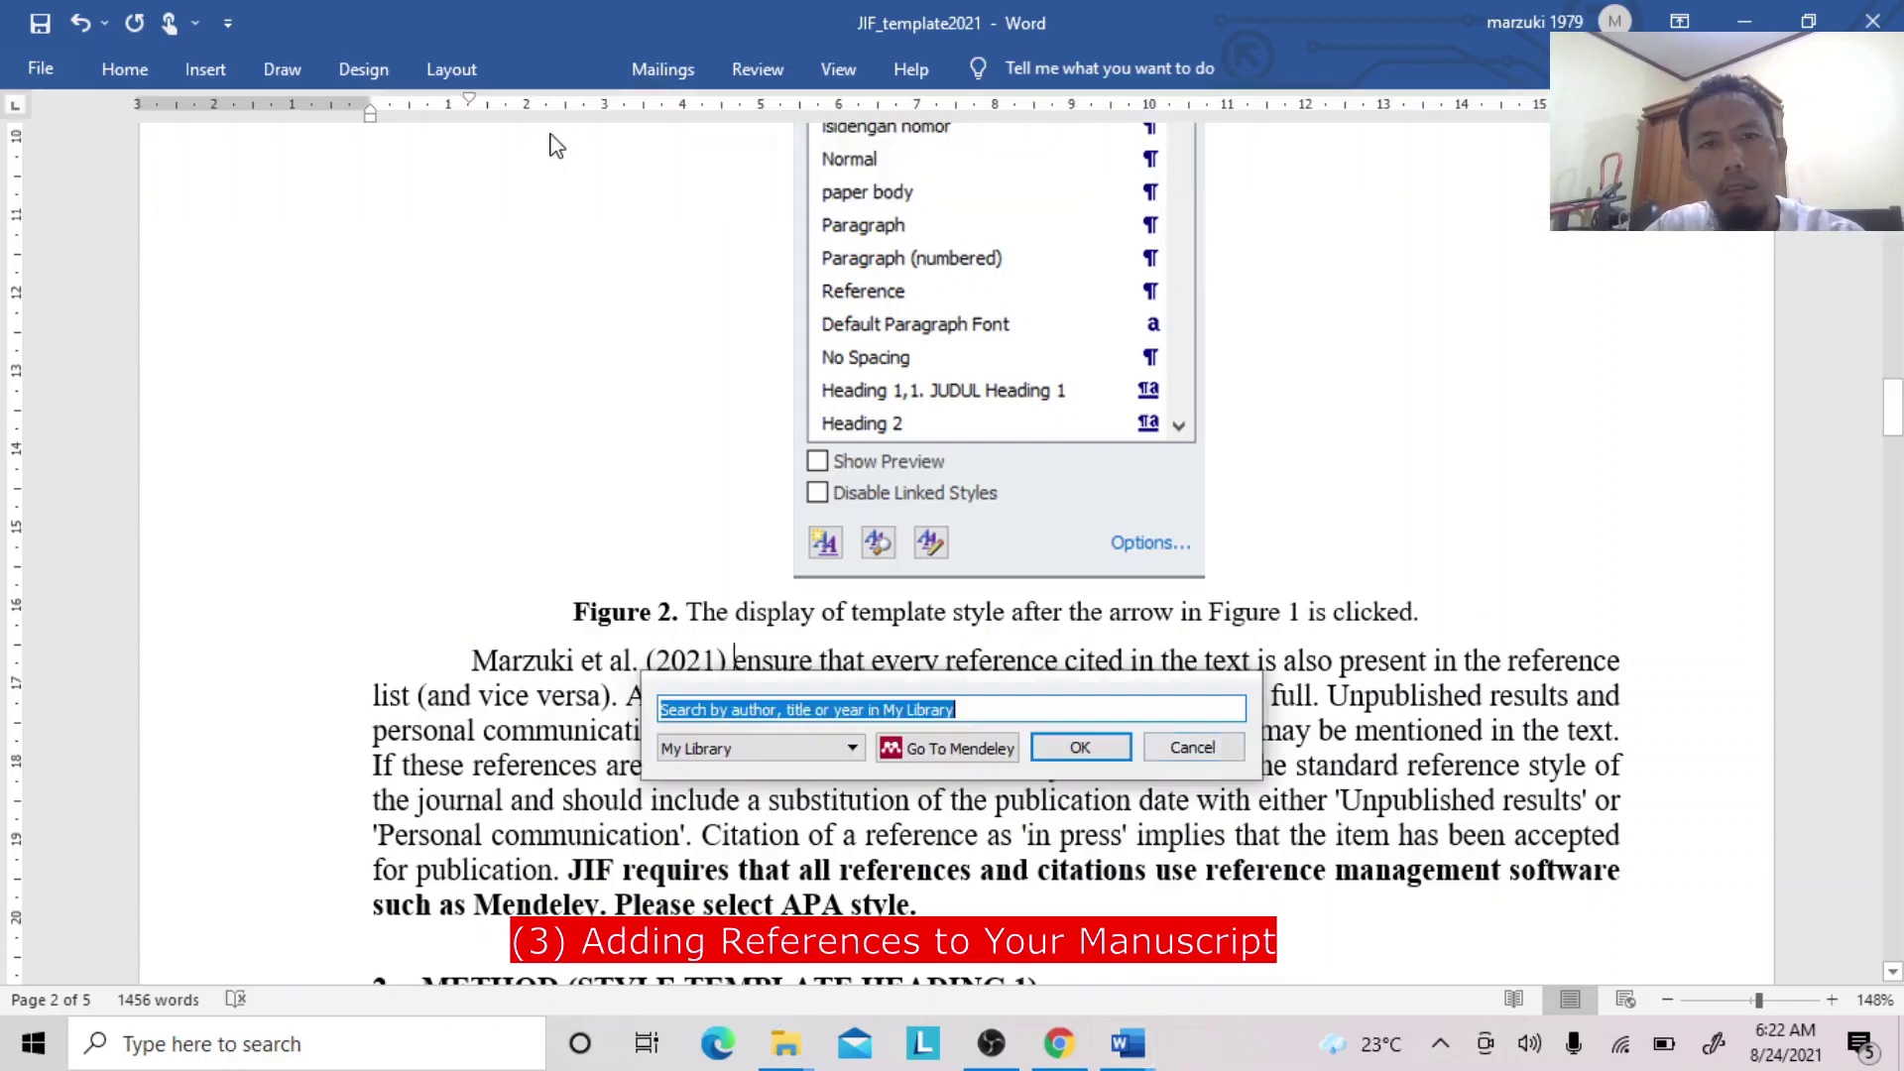
text(marzuki)
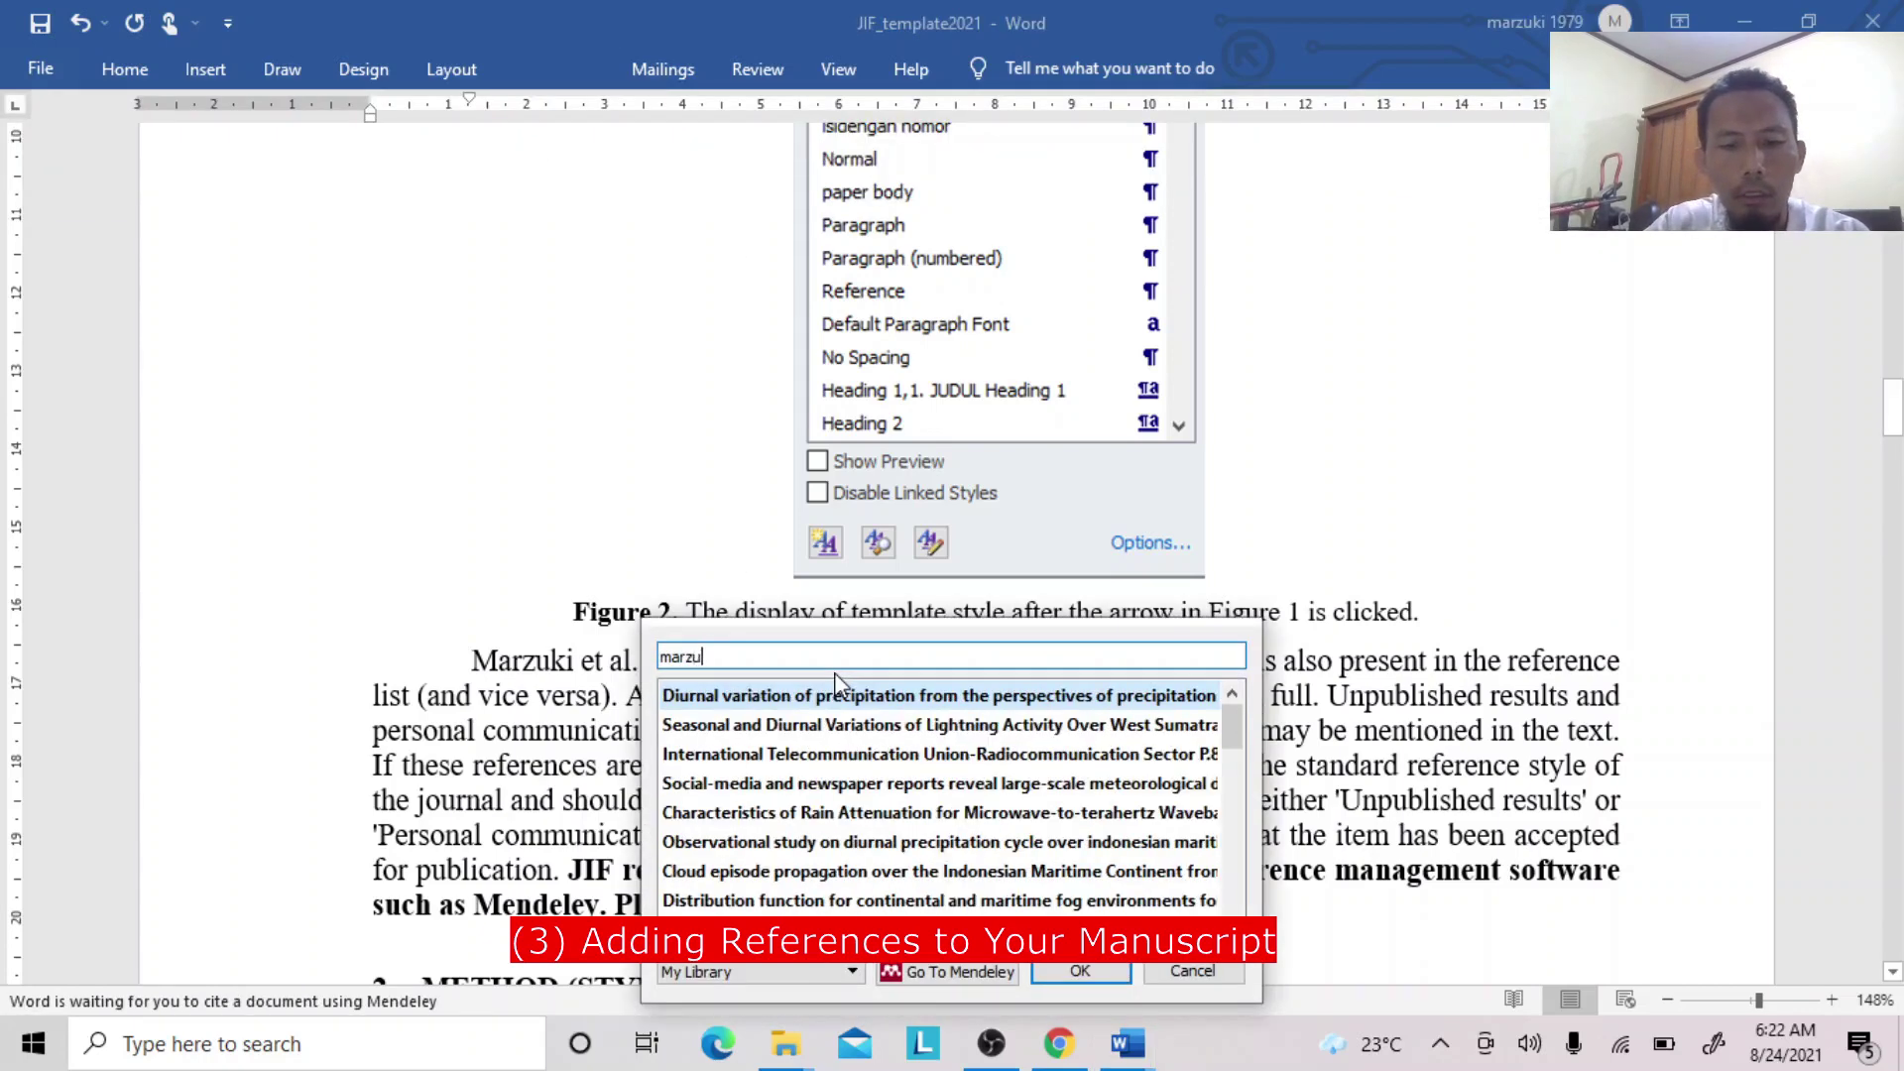
click(829, 702)
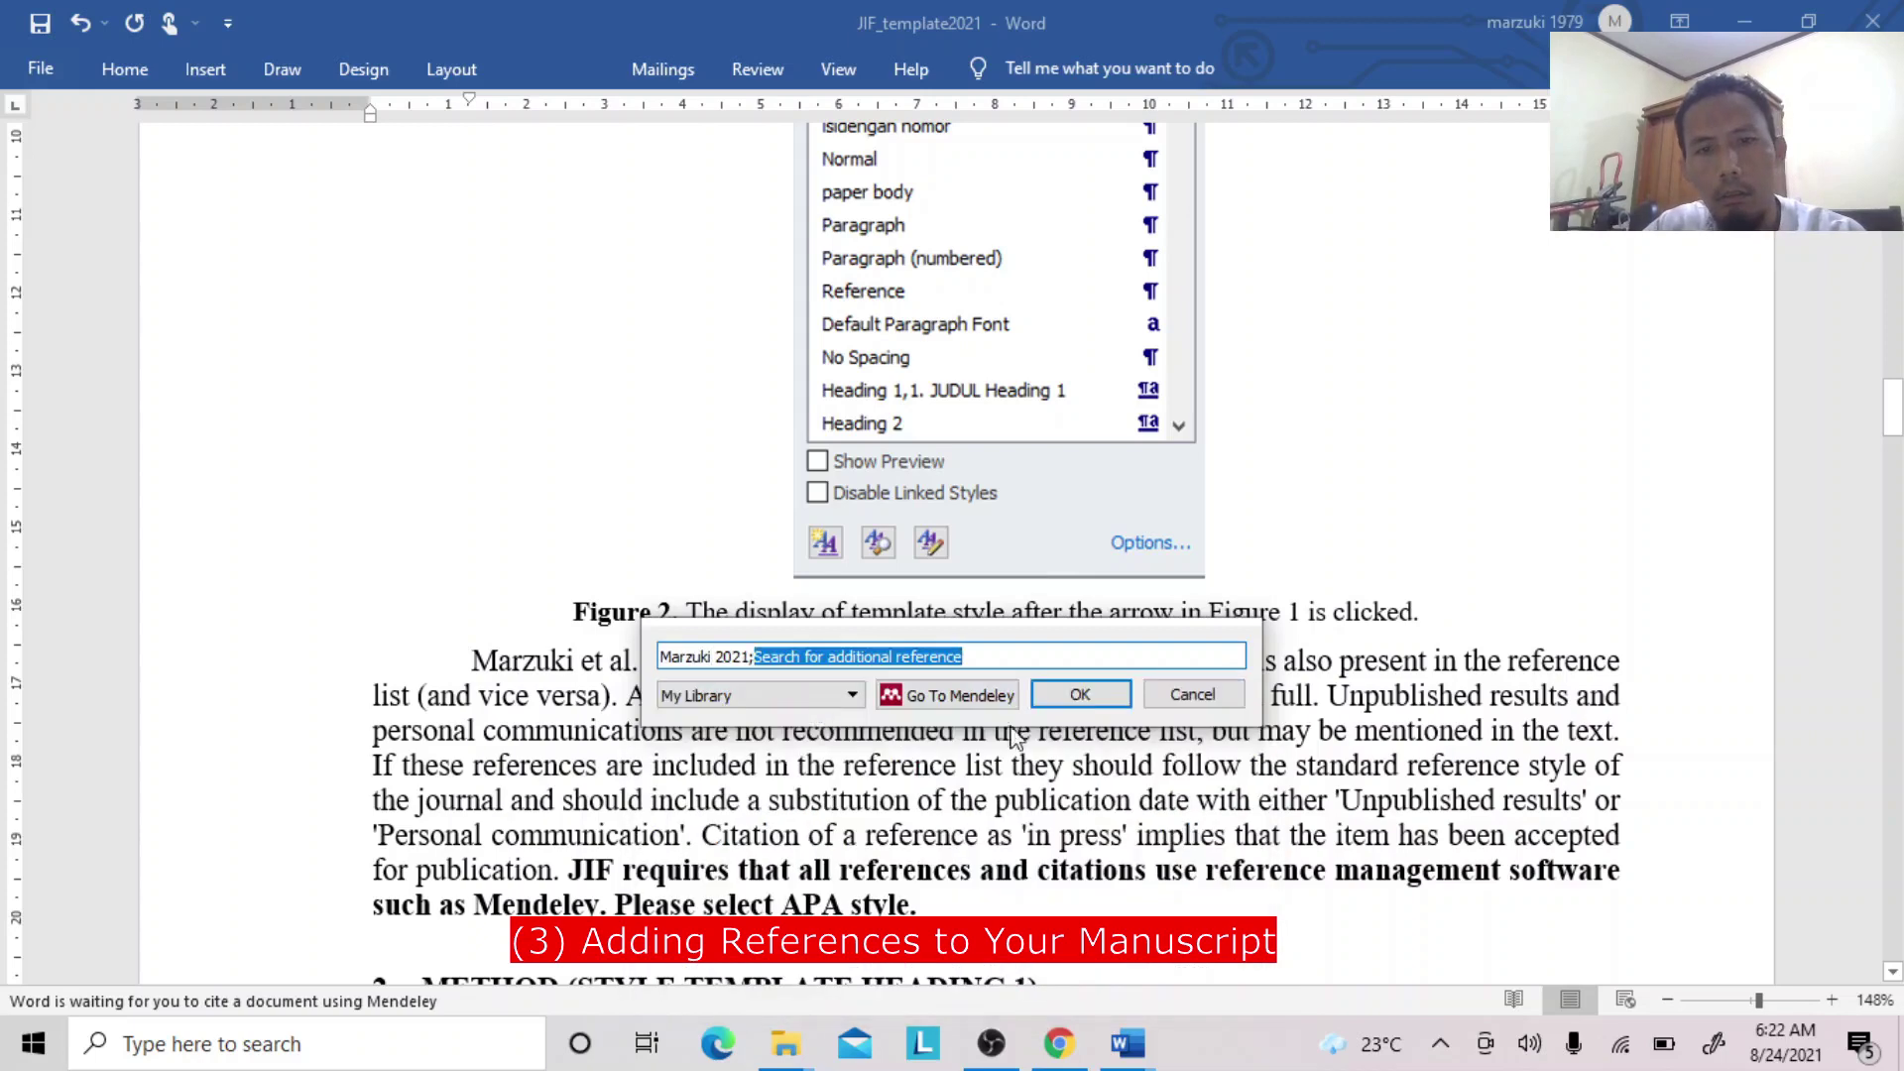
click(1080, 694)
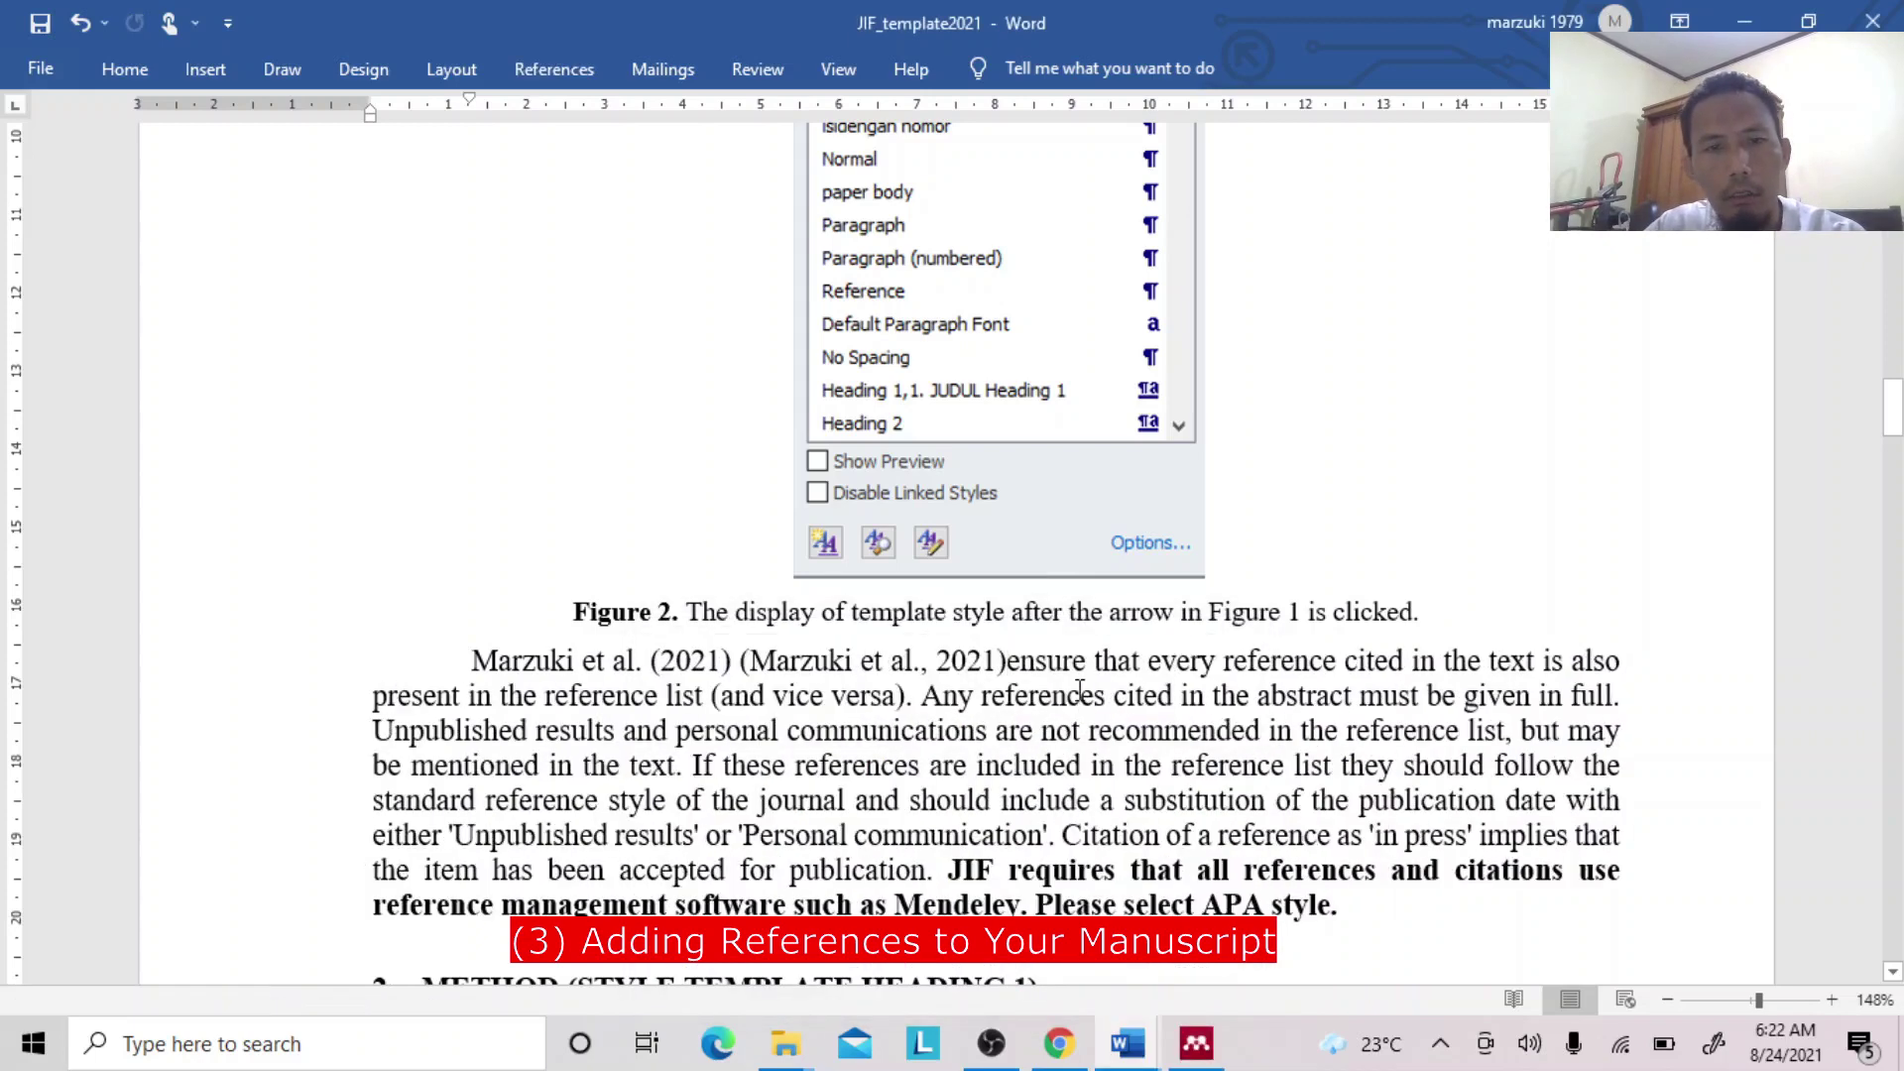
Manually edit the citation's punctuation and parentheses, keeping the manual edit.
click(922, 667)
click(737, 662)
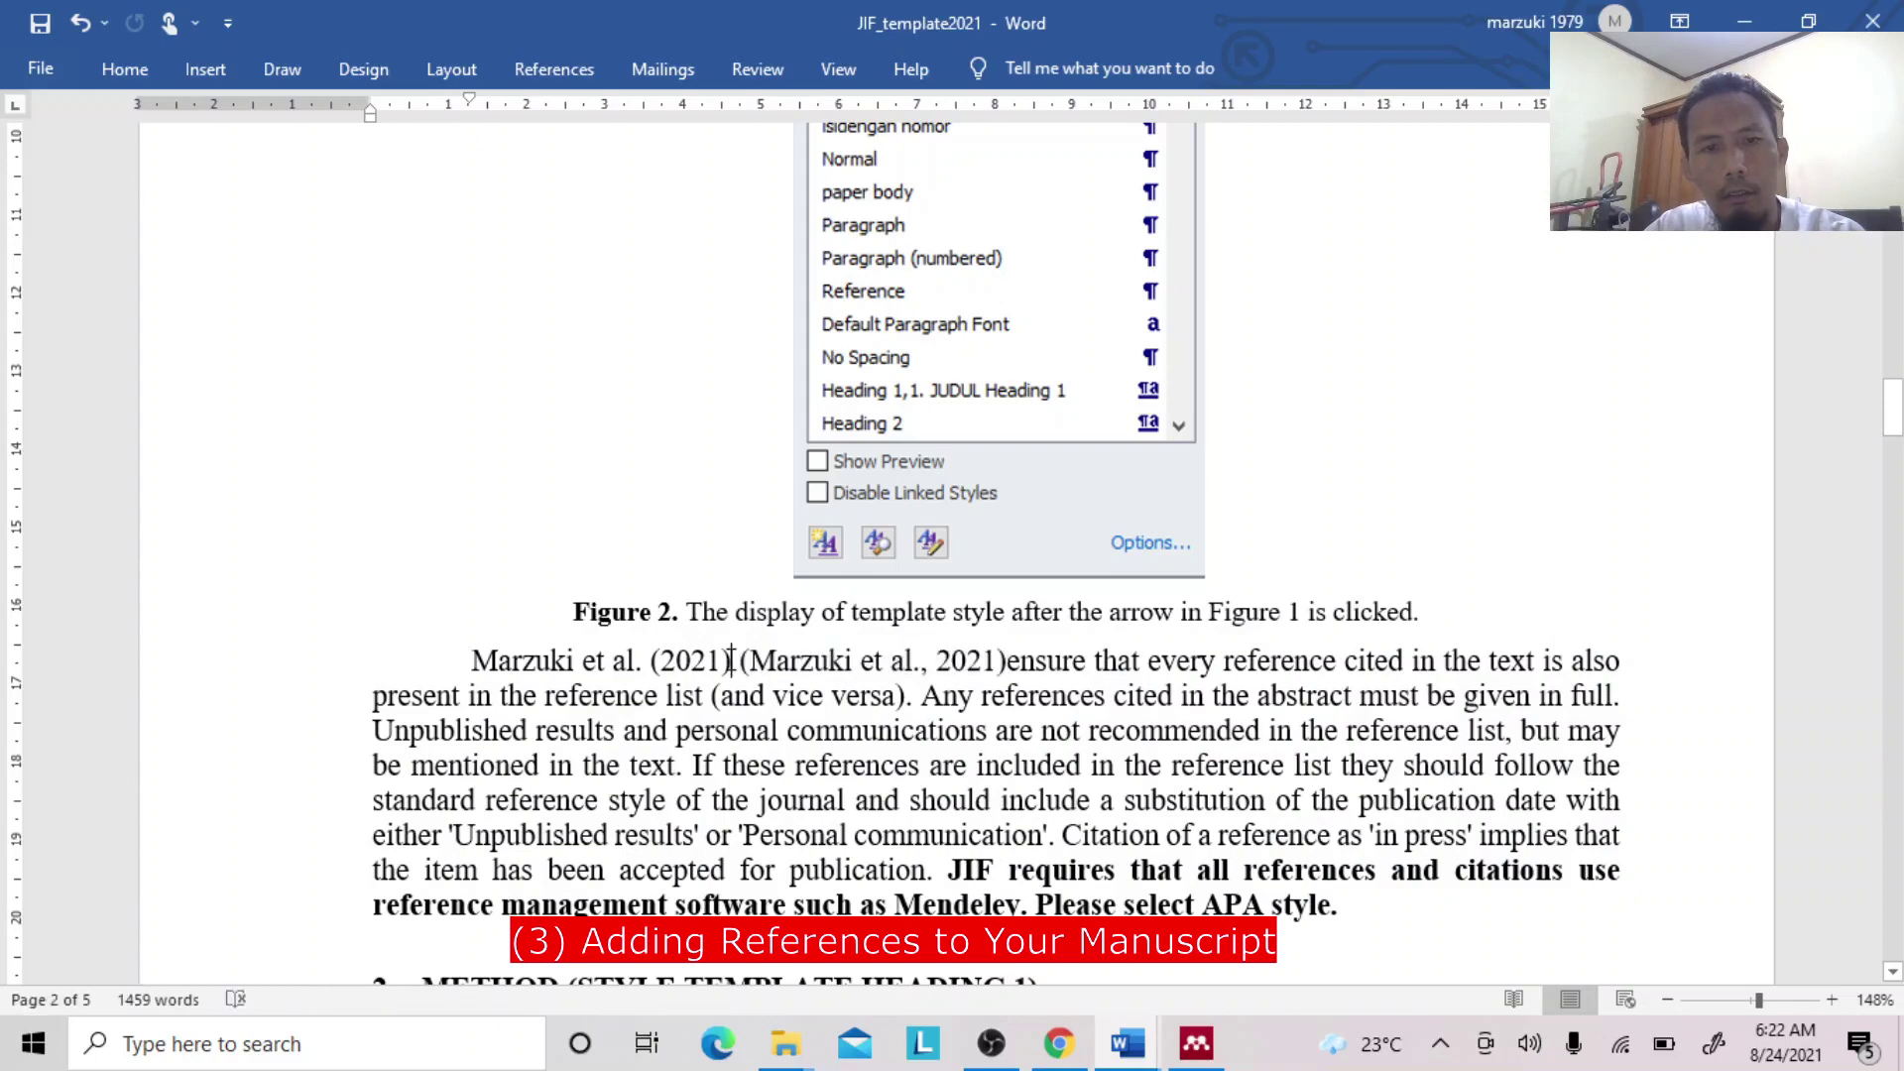
click(922, 663)
key(Delete)
key(Delete)
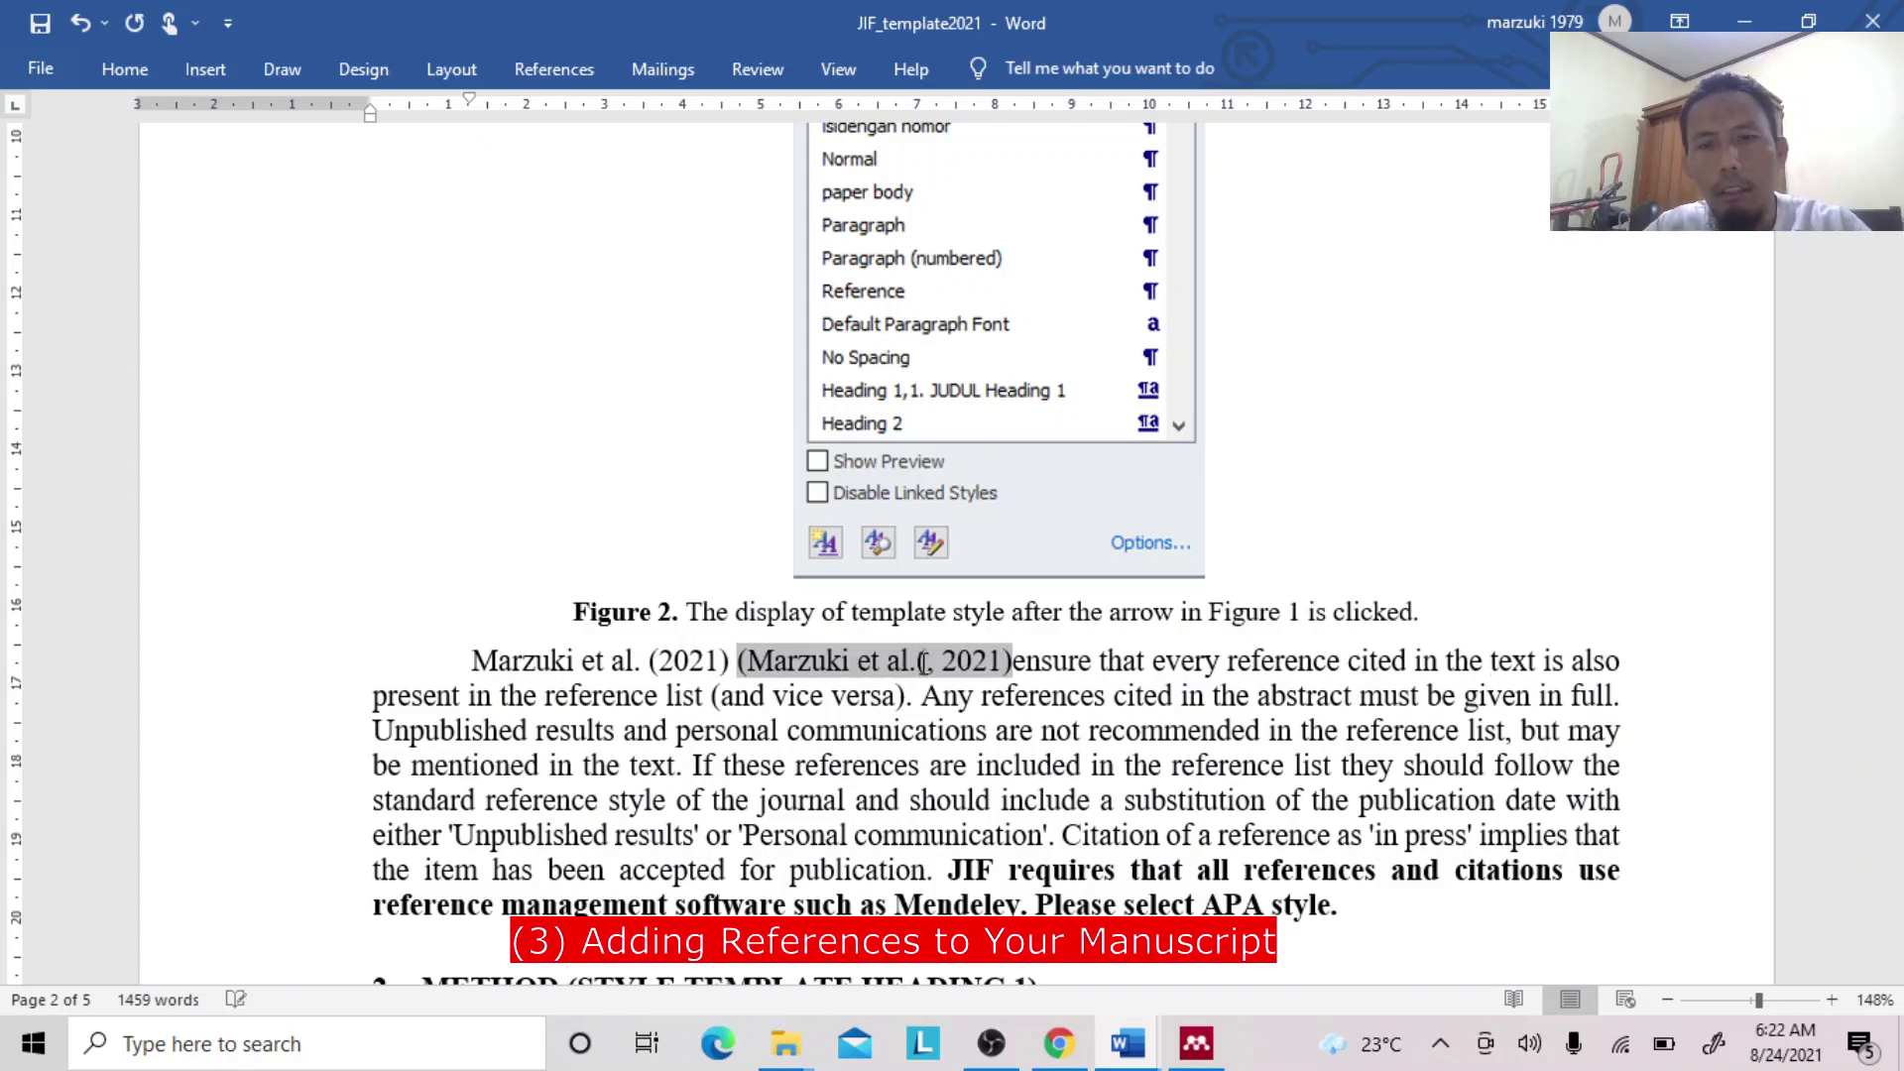
text(()
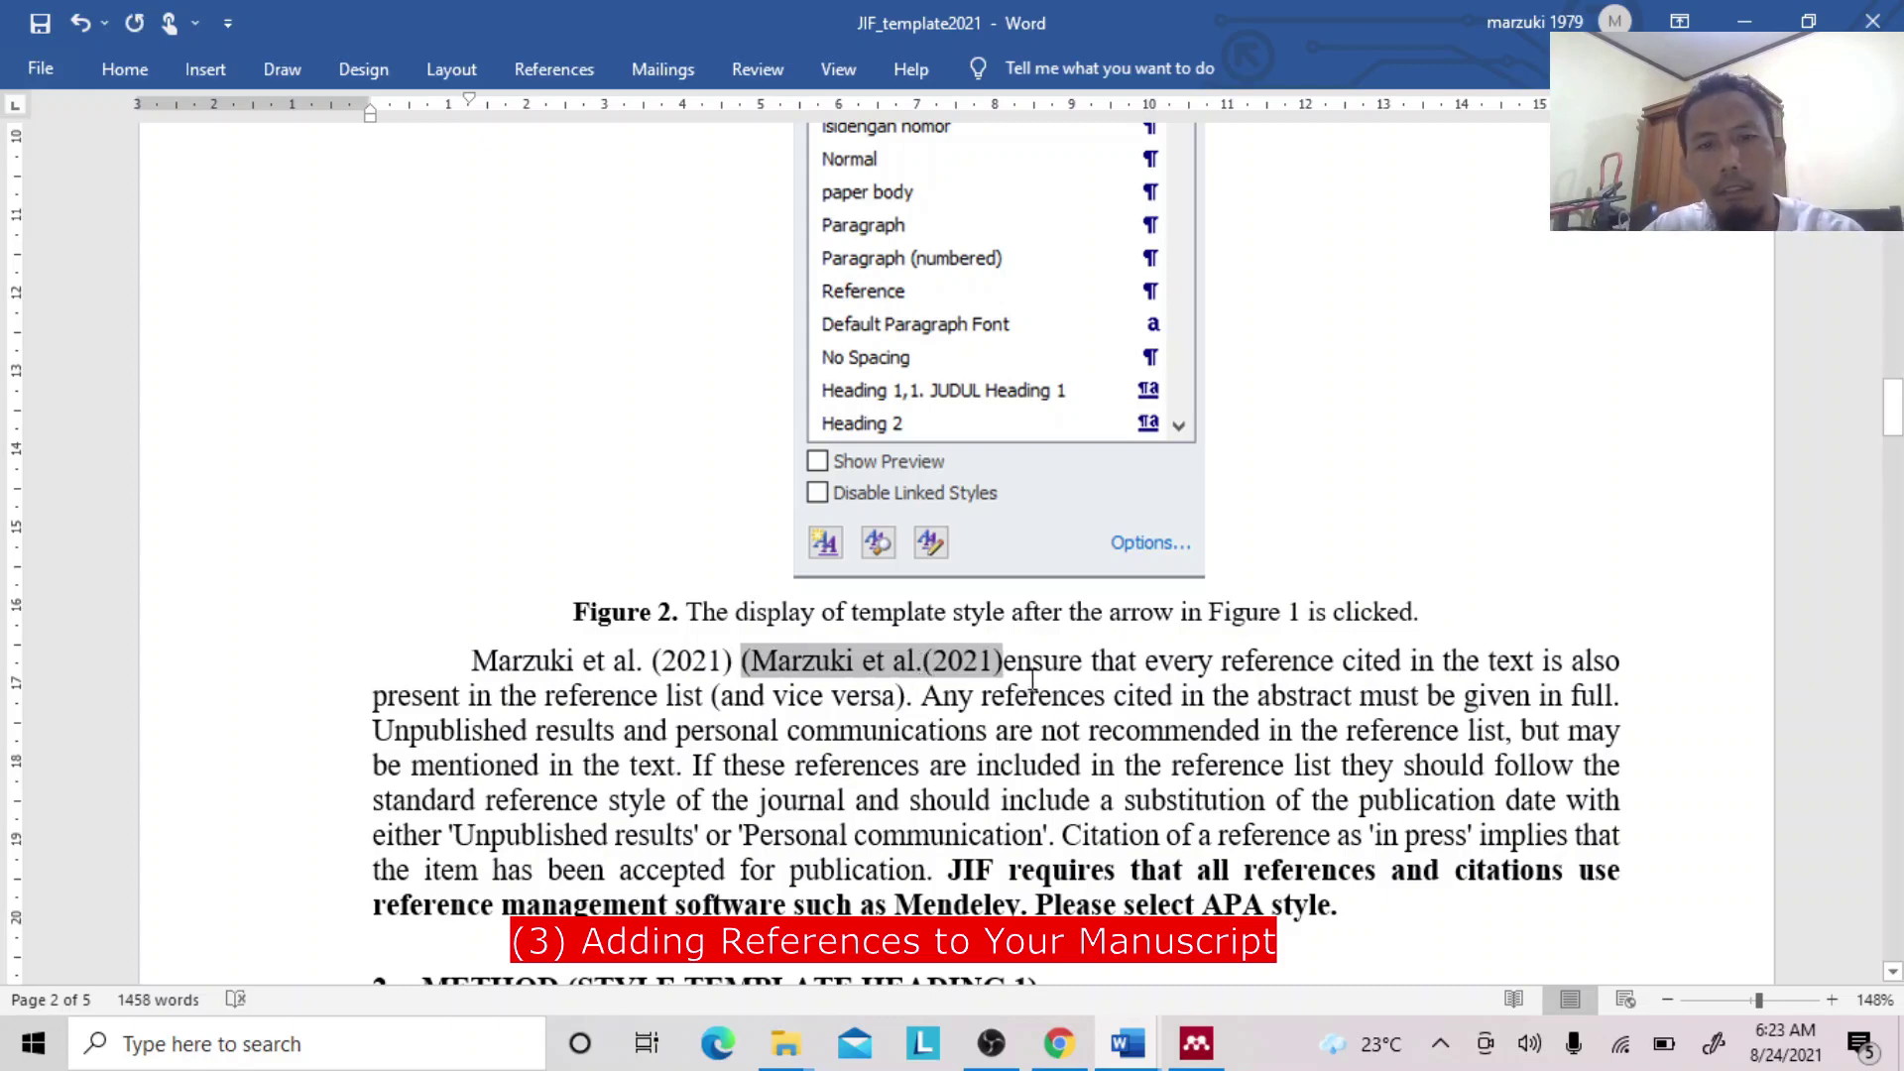
click(752, 662)
key(BackSpace)
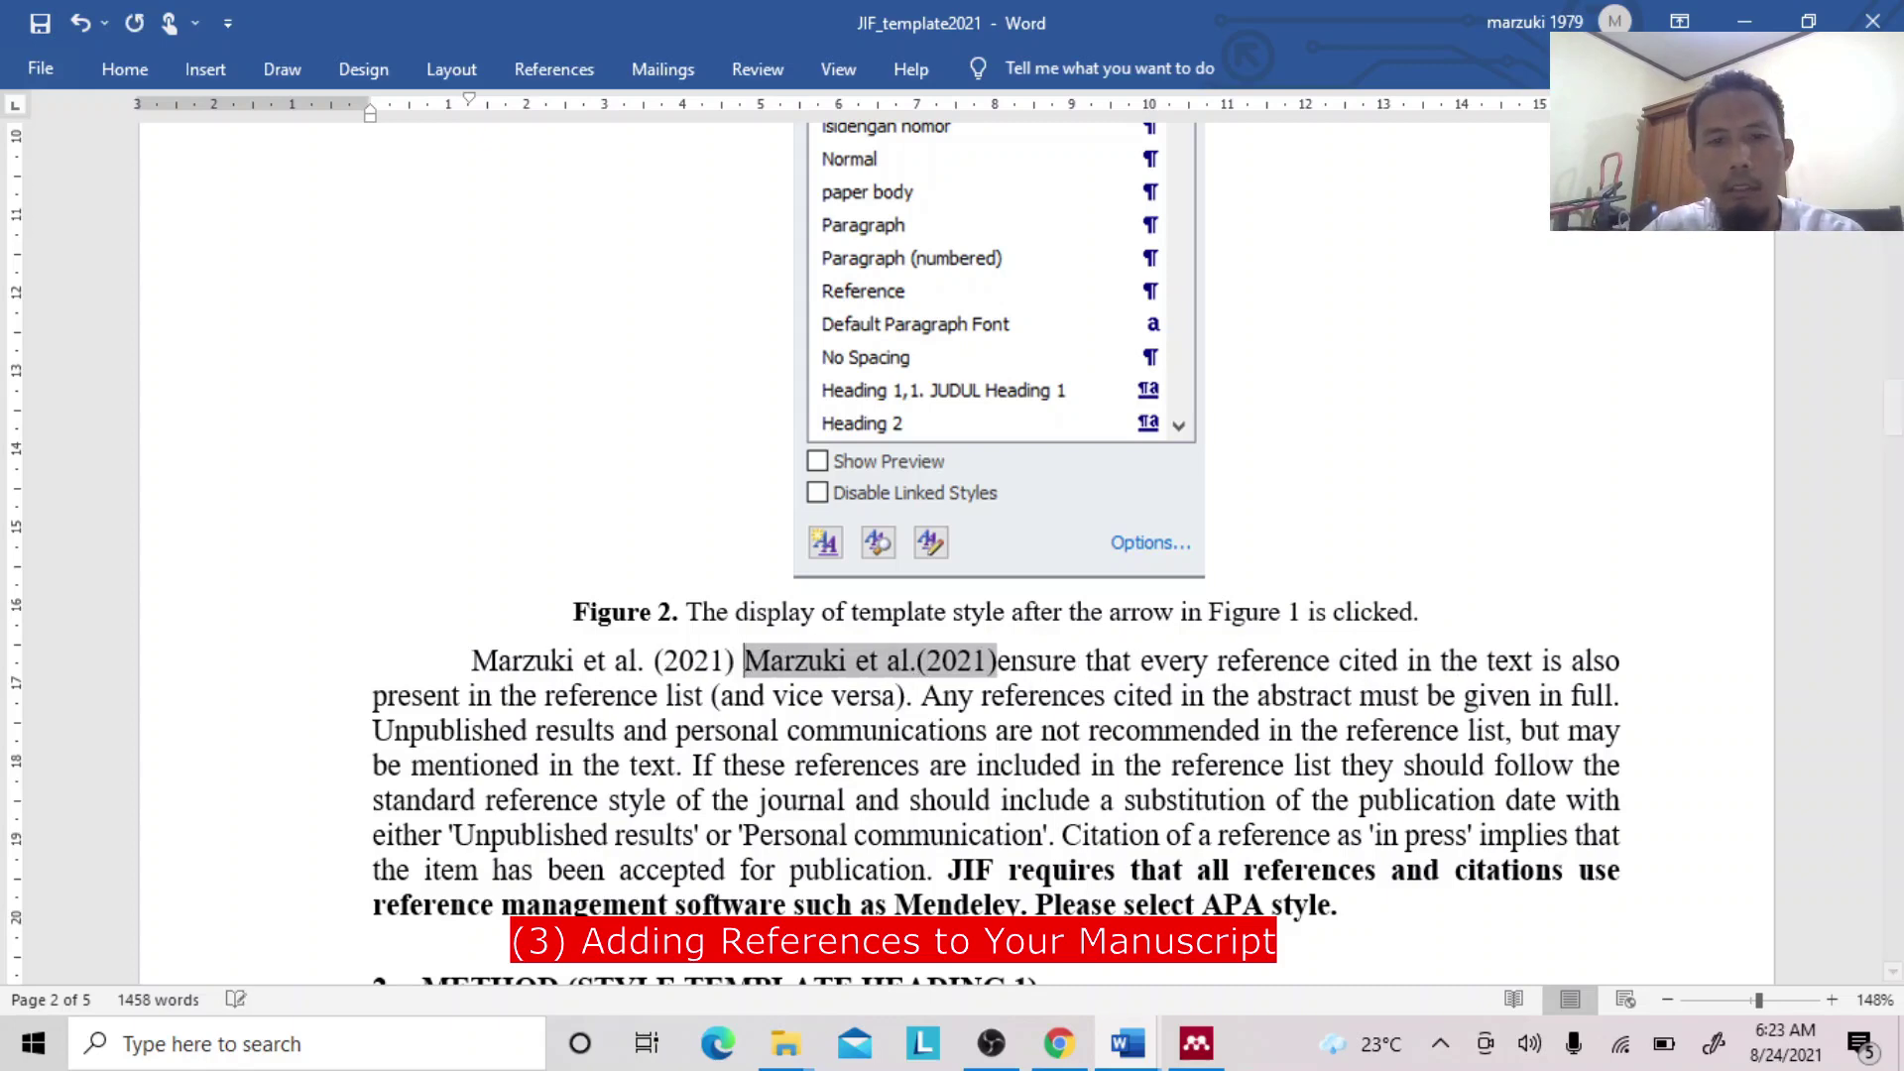
click(1003, 688)
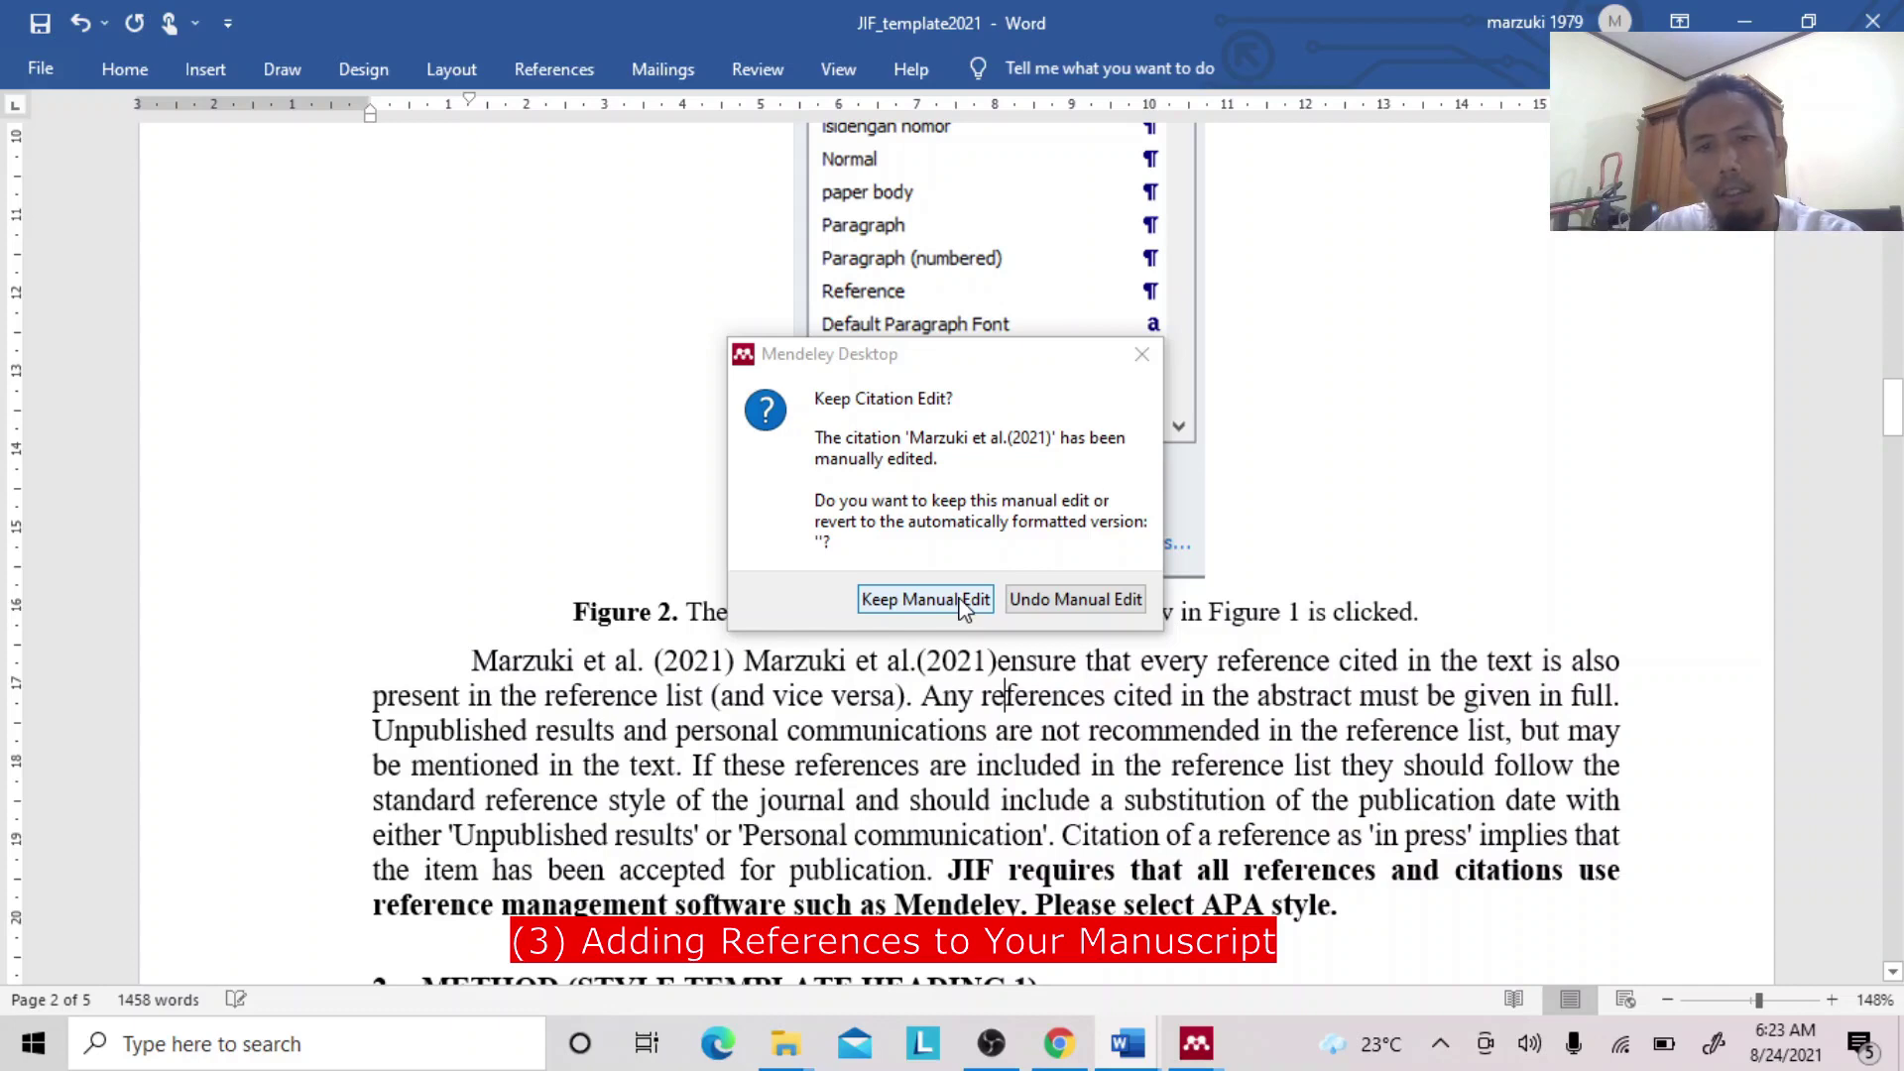
click(961, 602)
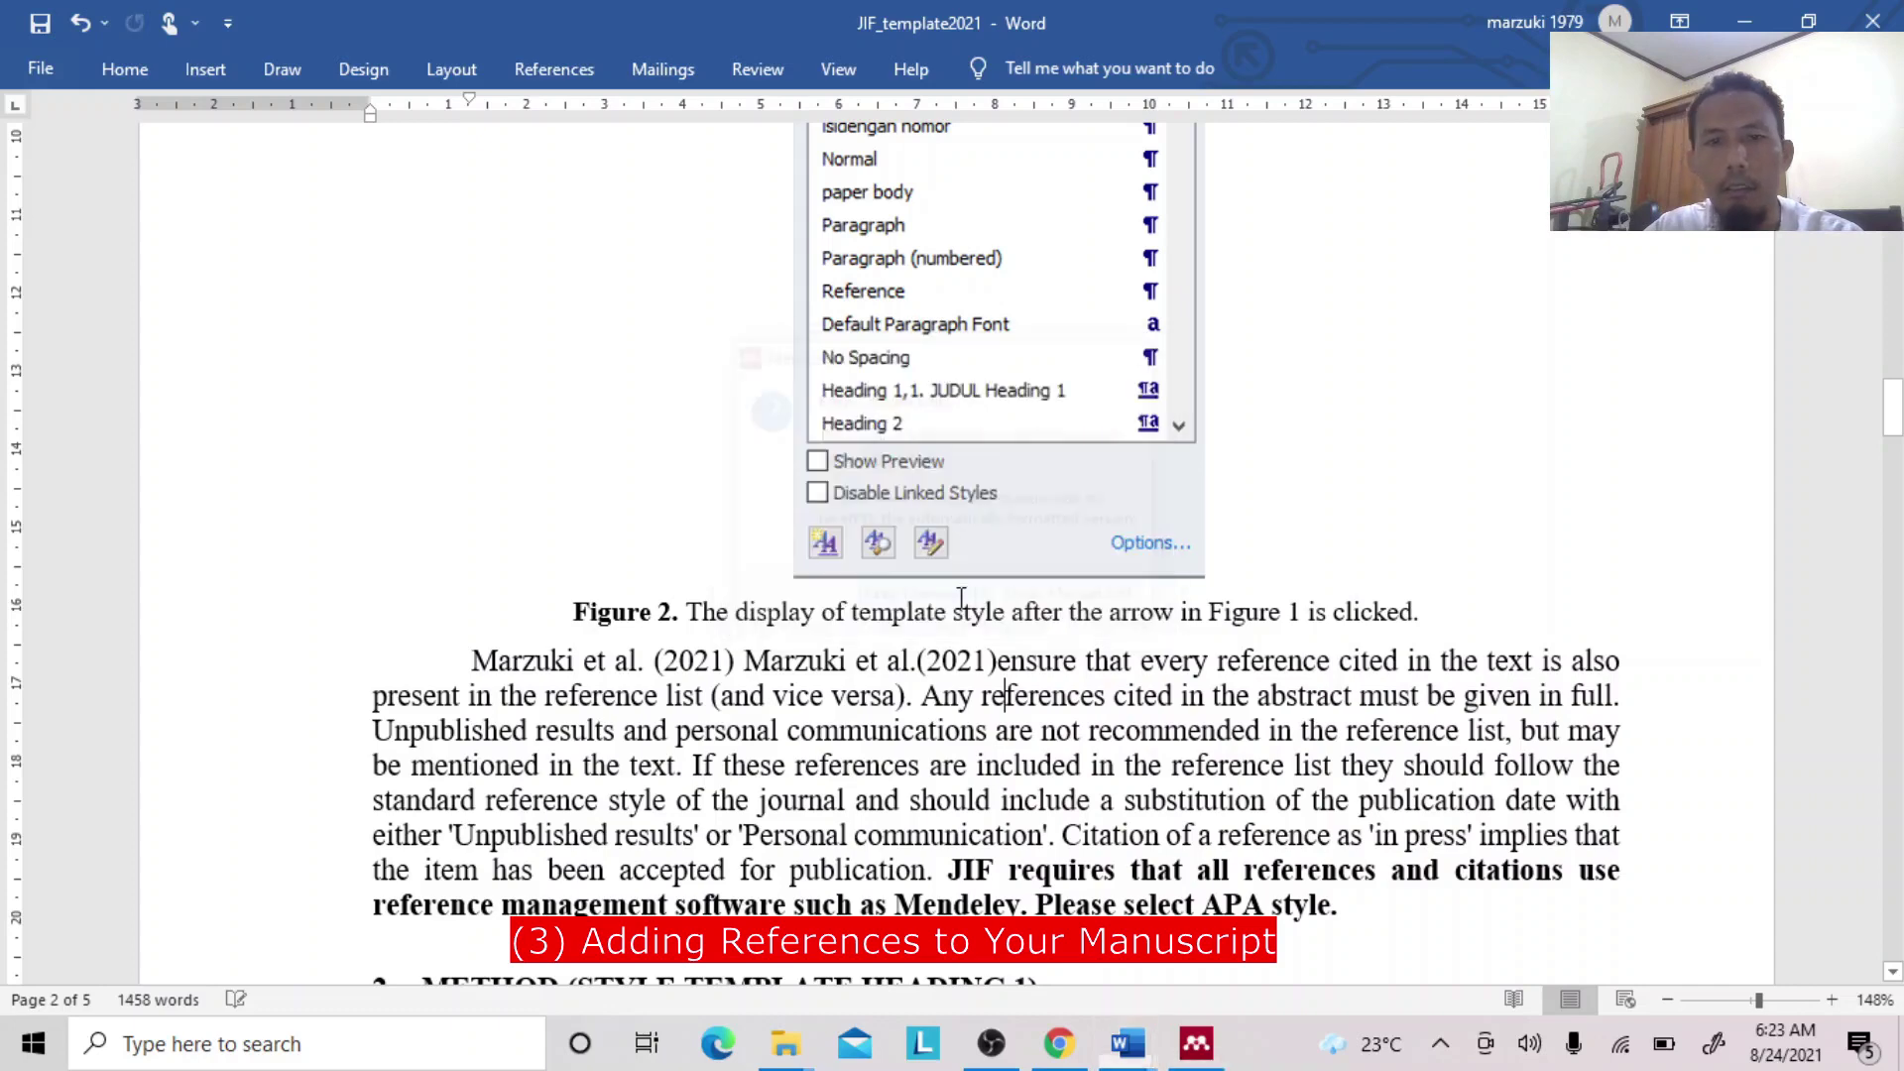
Remove the duplicate Marzuki citation, leaving one 'Marzuki et al. (2021)' before 'ensure'.
click(997, 660)
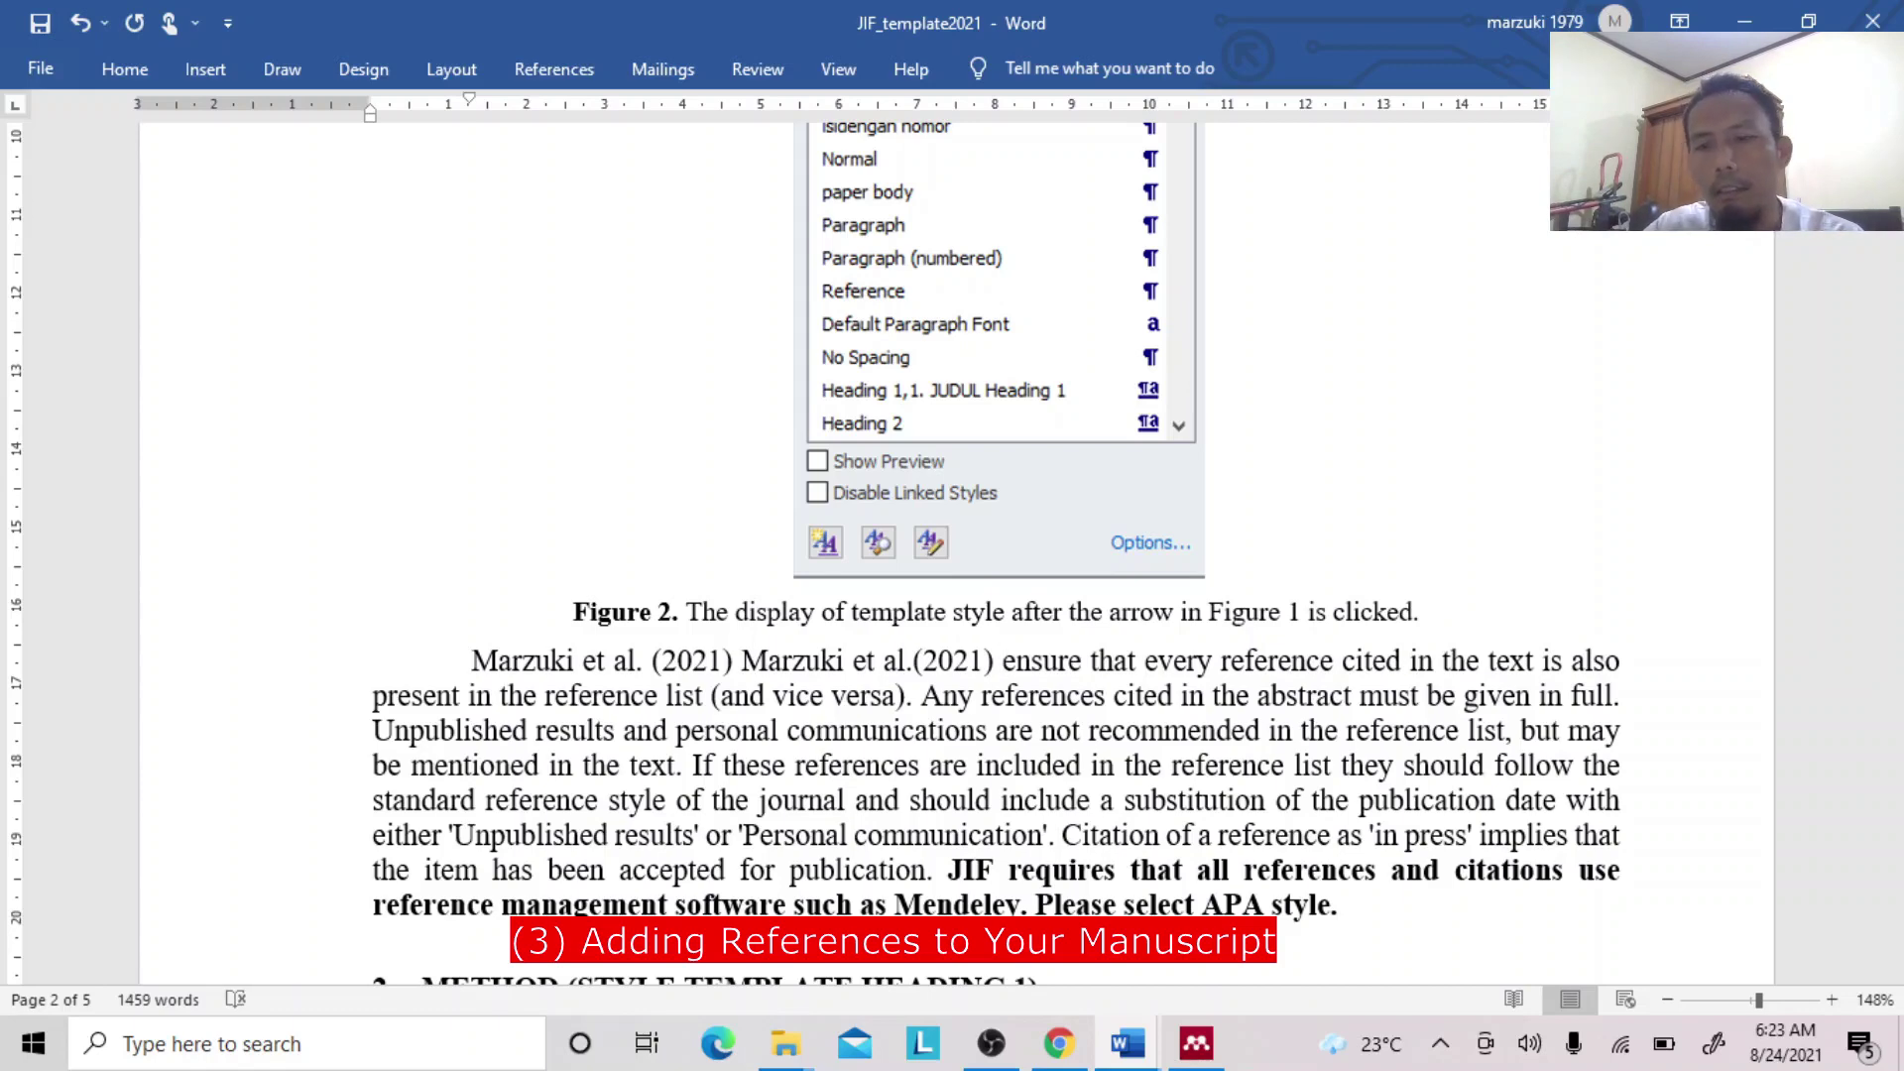
key(BackSpace)
key(BackSpace)
key(BackSpace)
key(BackSpace)
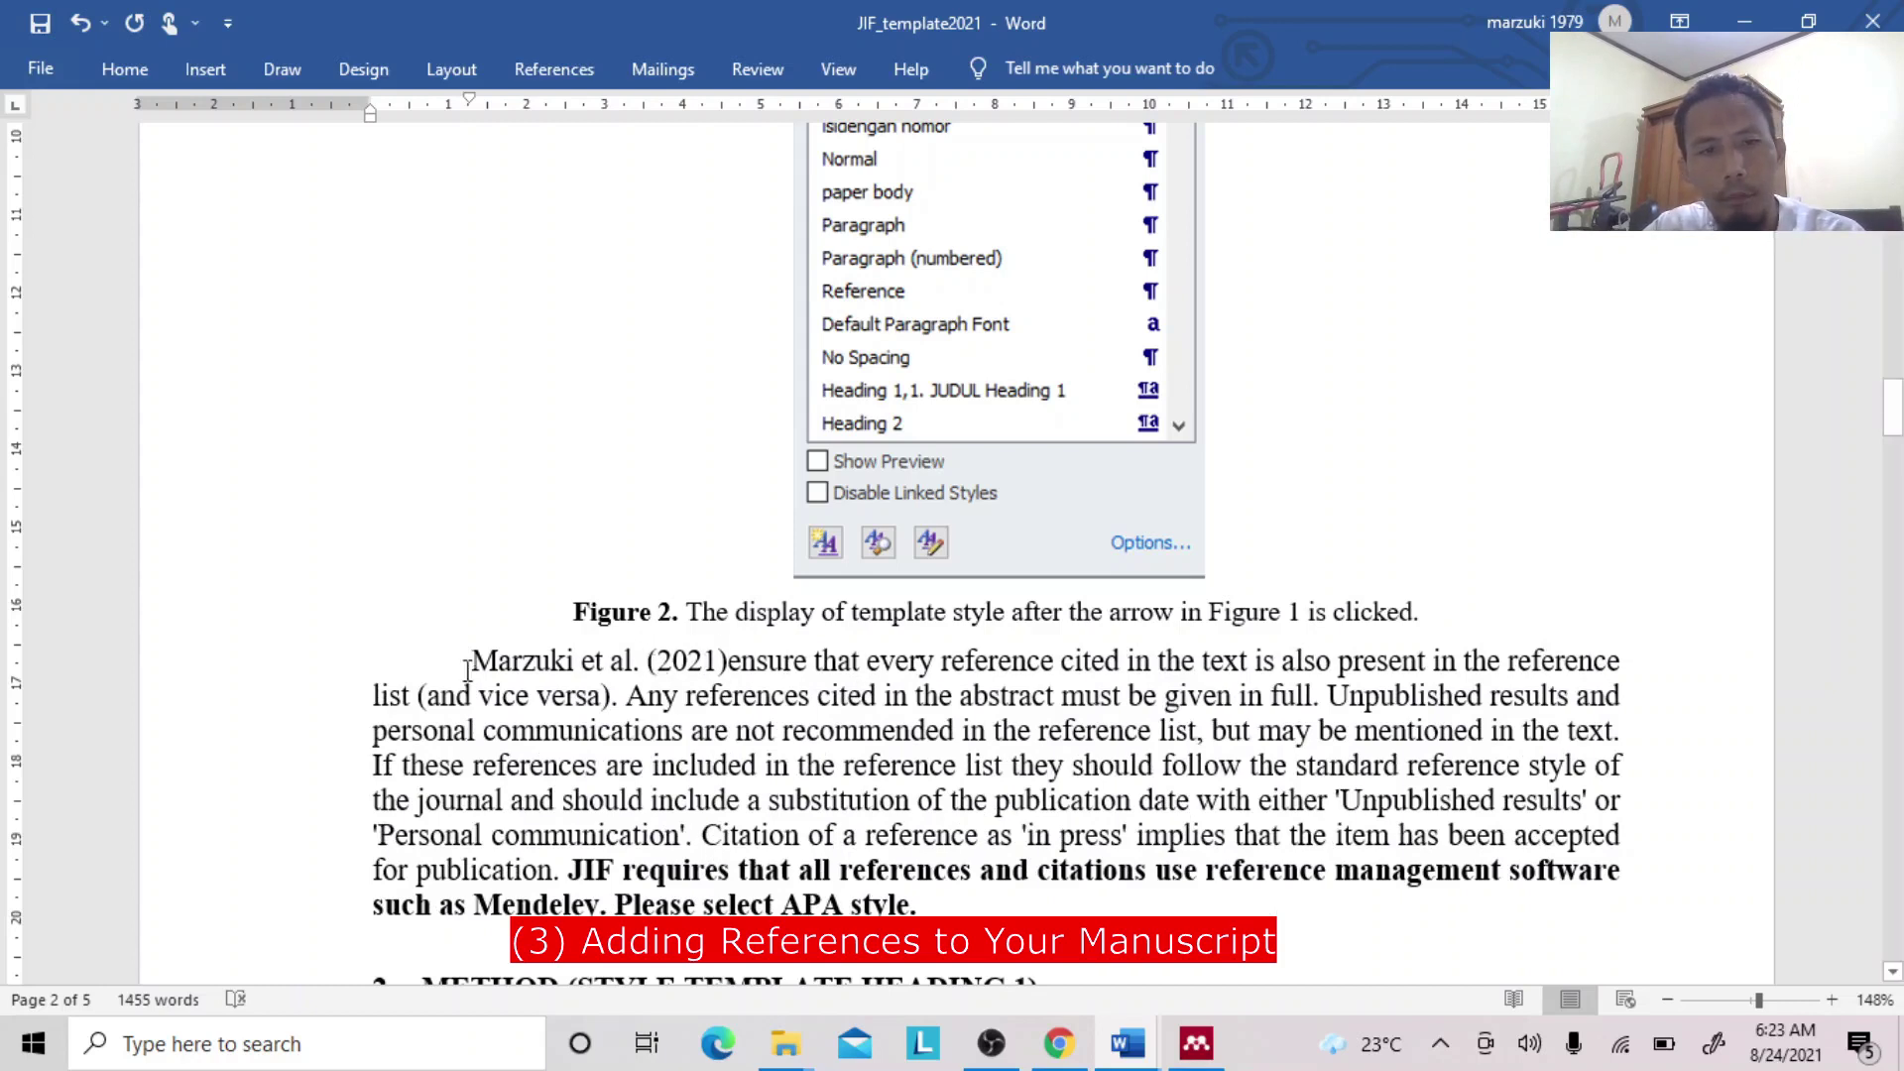
drag(504, 661, 642, 662)
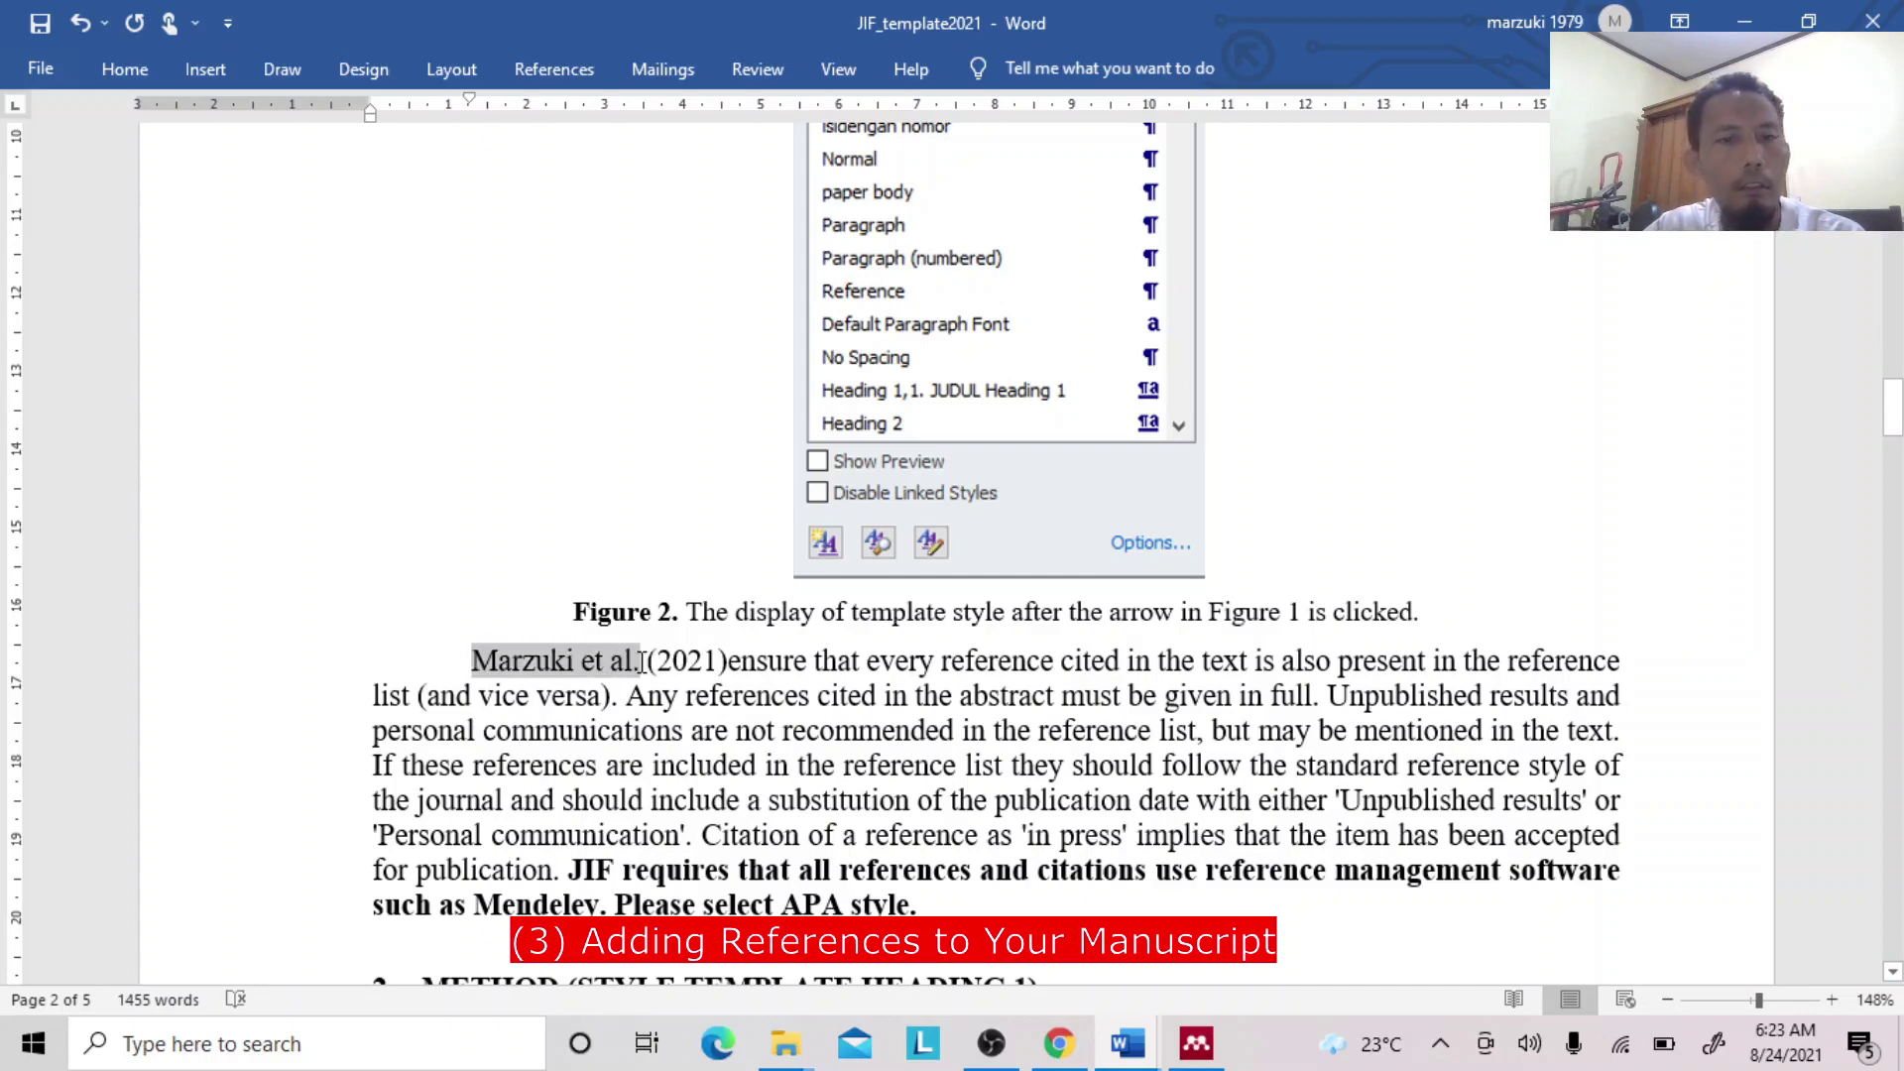
click(646, 662)
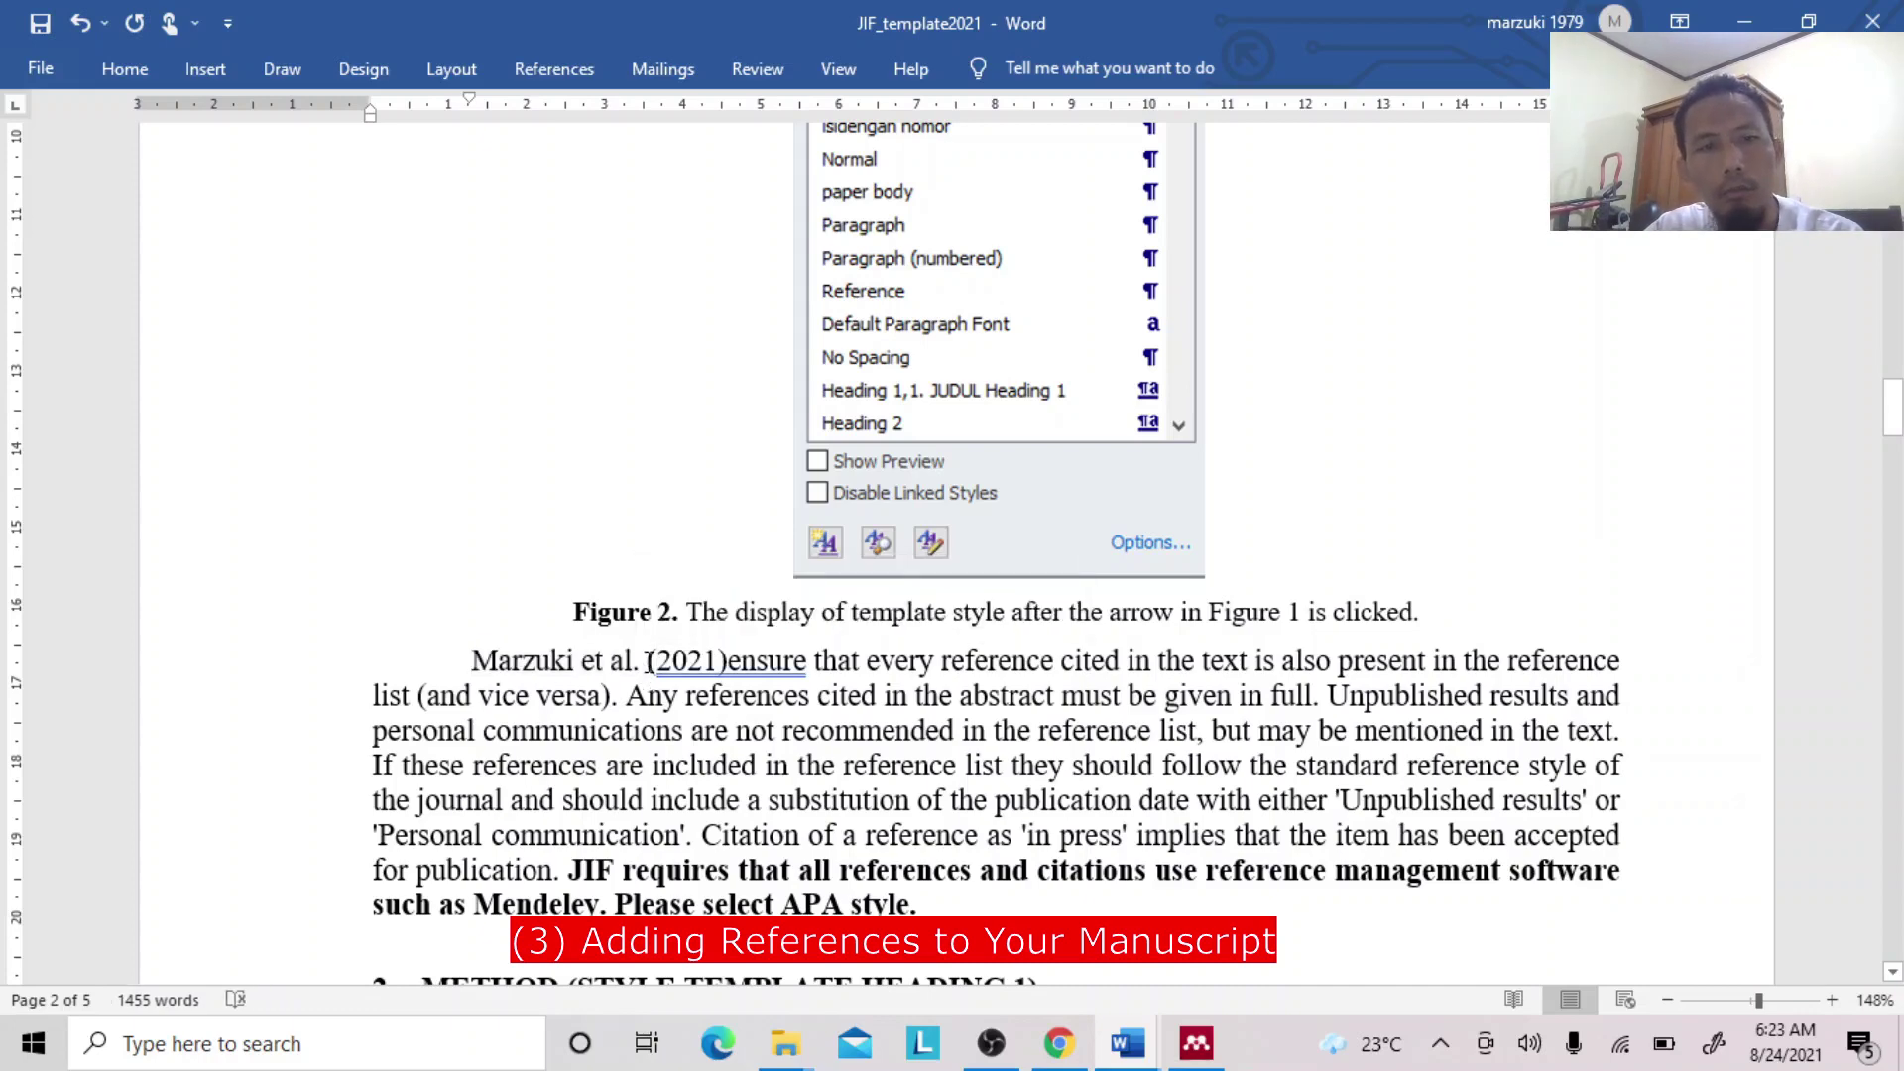
click(555, 70)
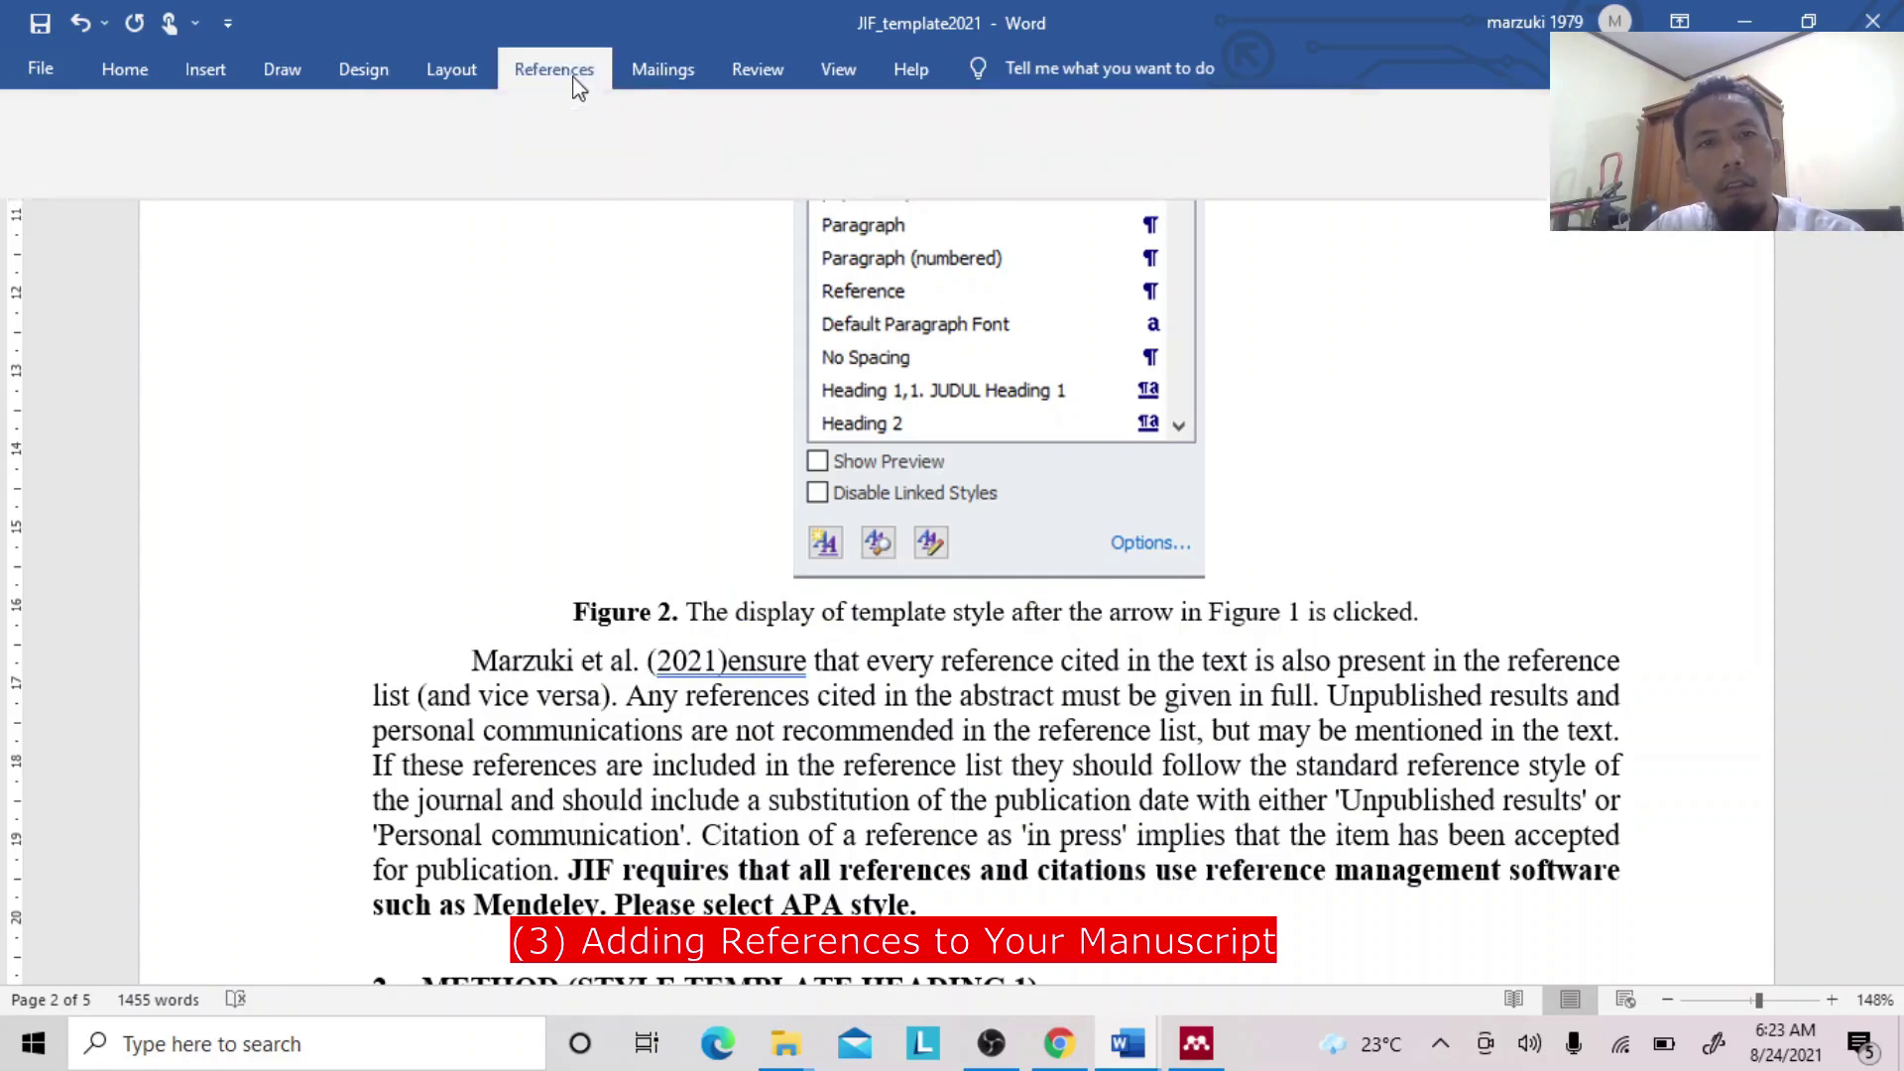
Insert a year-only Mendeley citation of Marzuki 2021 with Suppress author ticked.
click(558, 144)
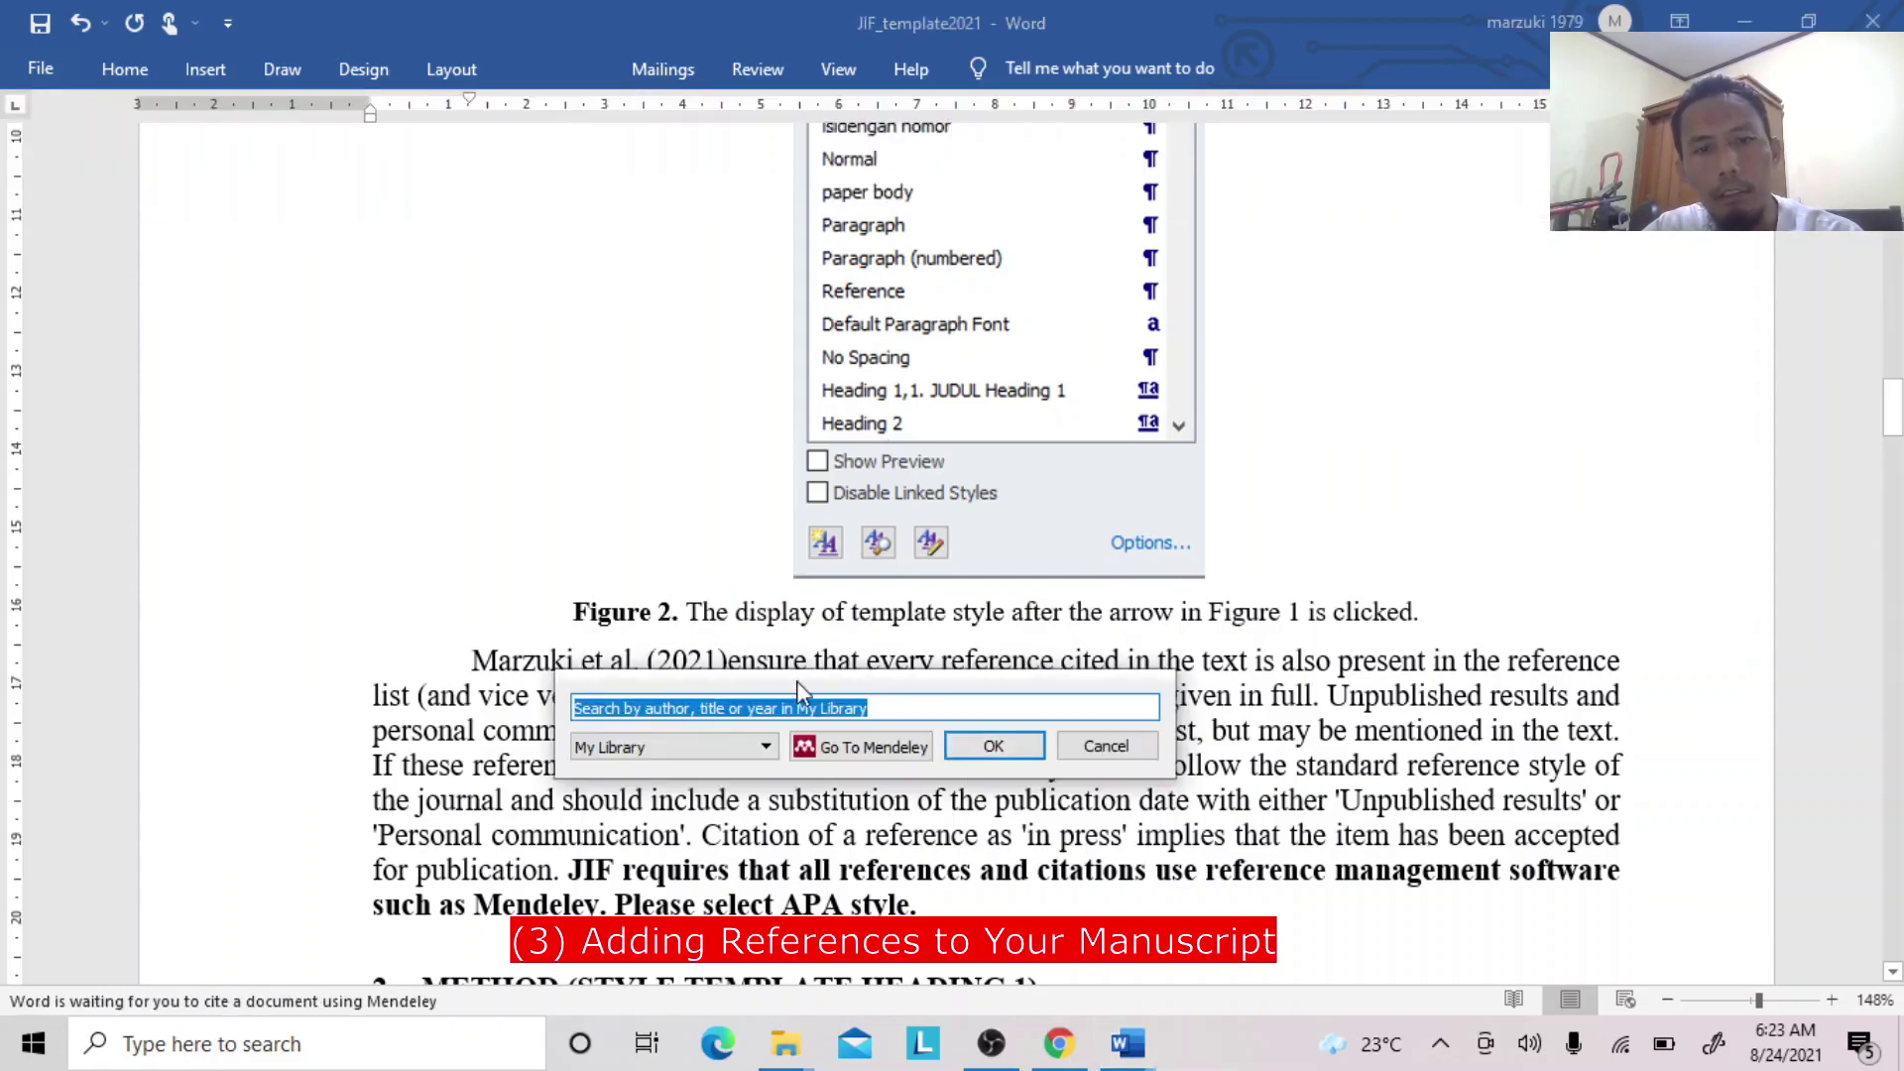
text(marzuki)
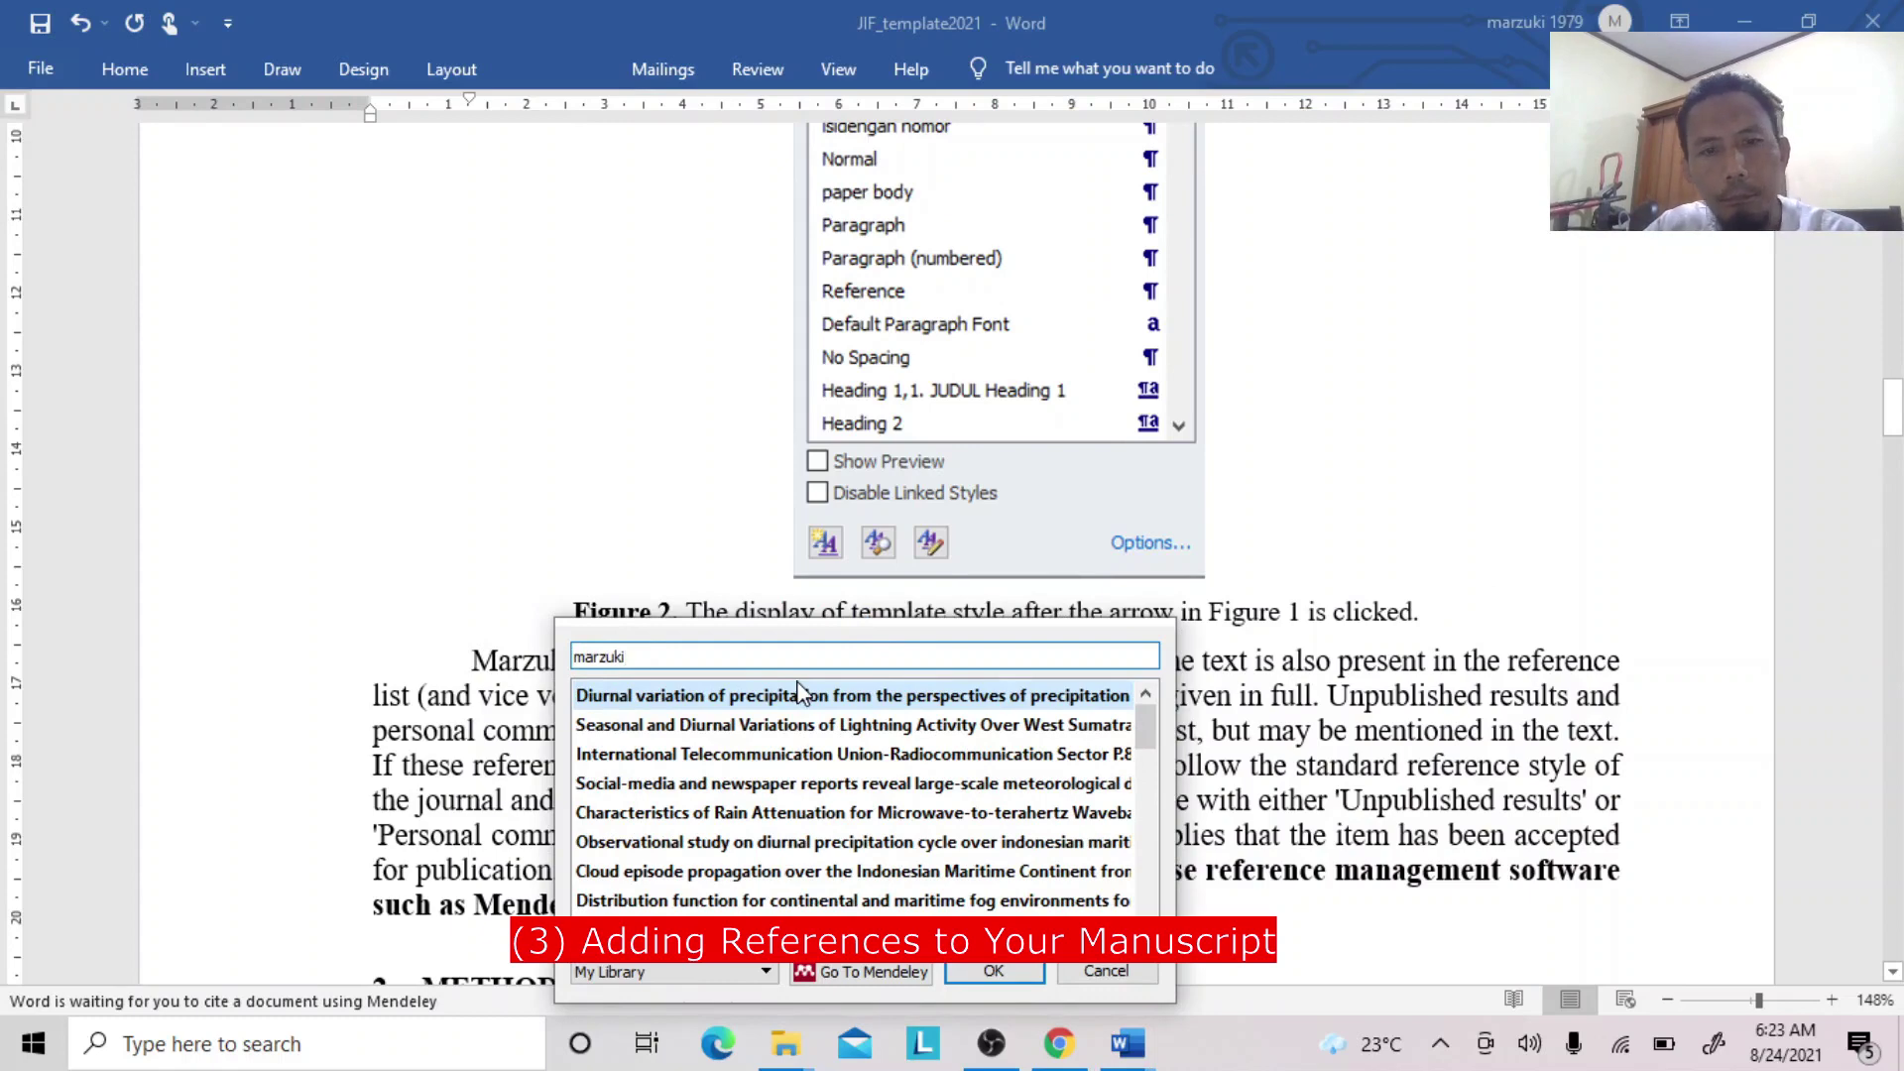
click(799, 695)
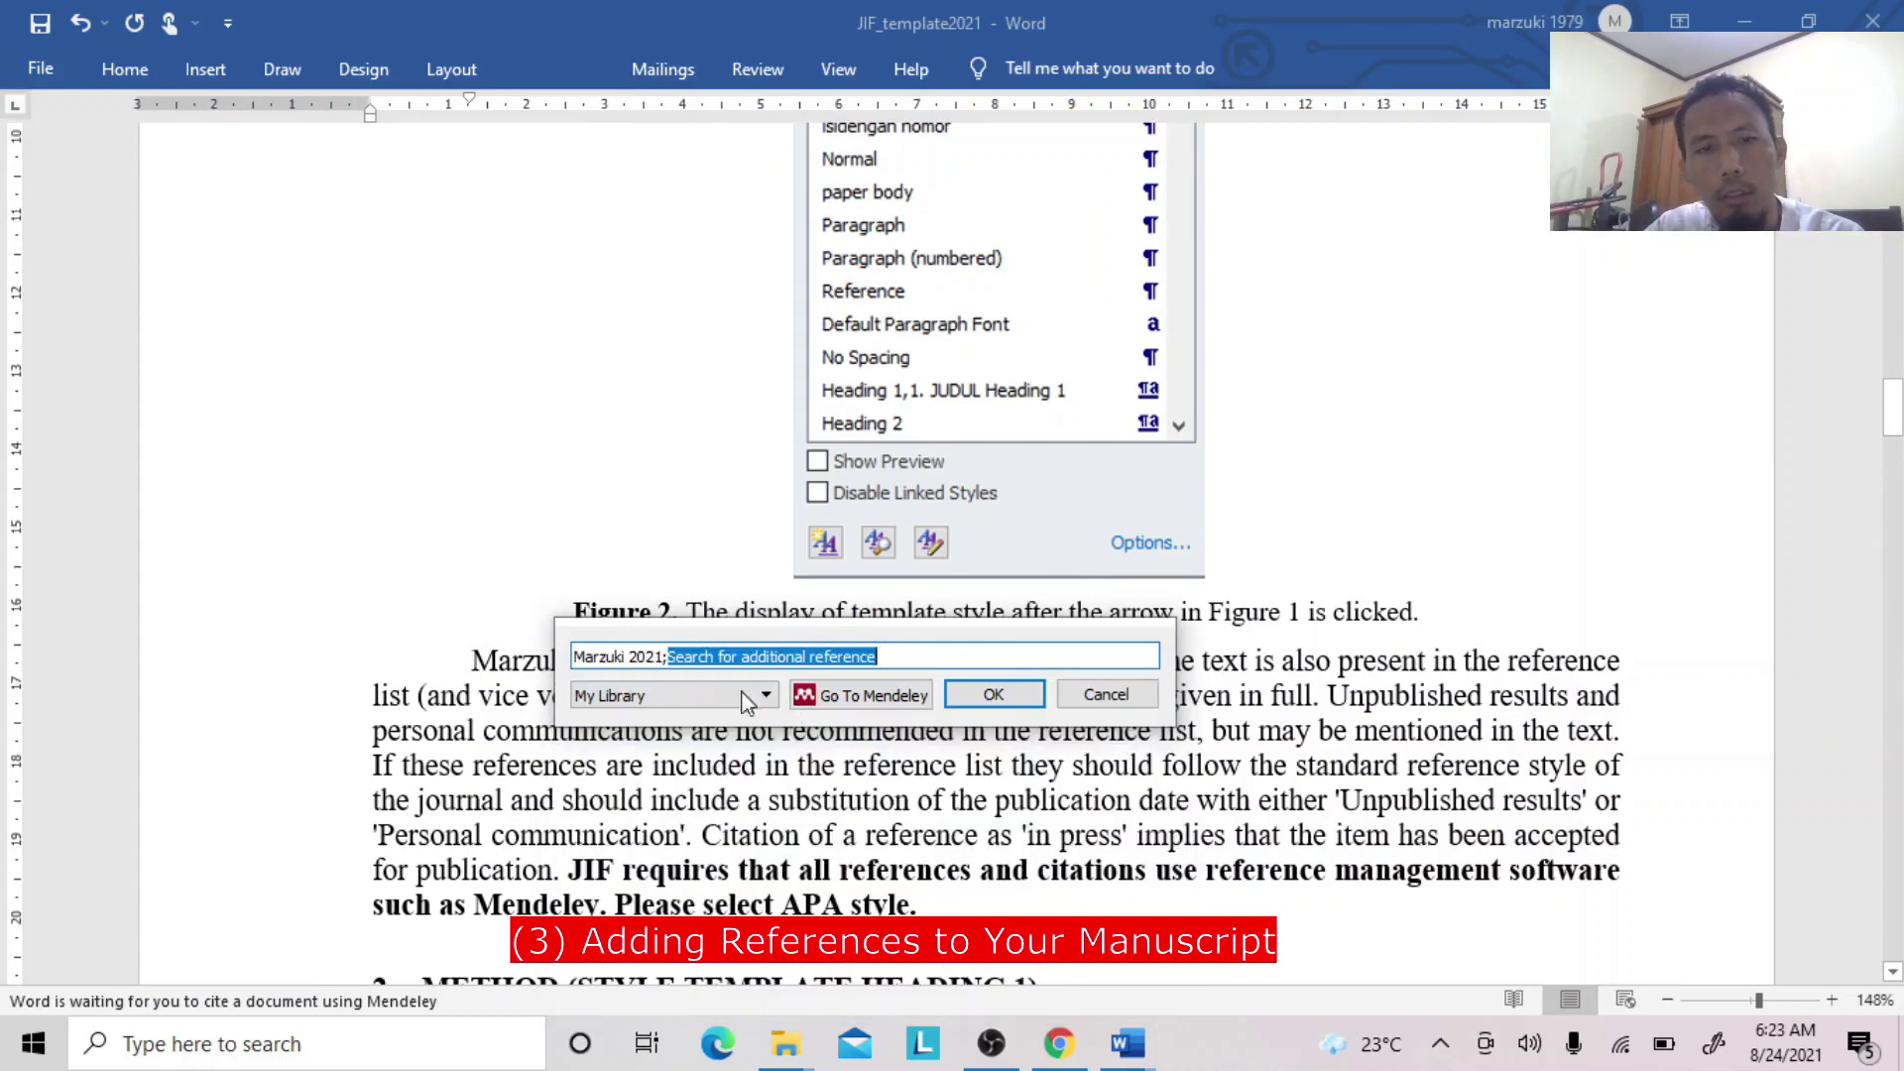
click(627, 659)
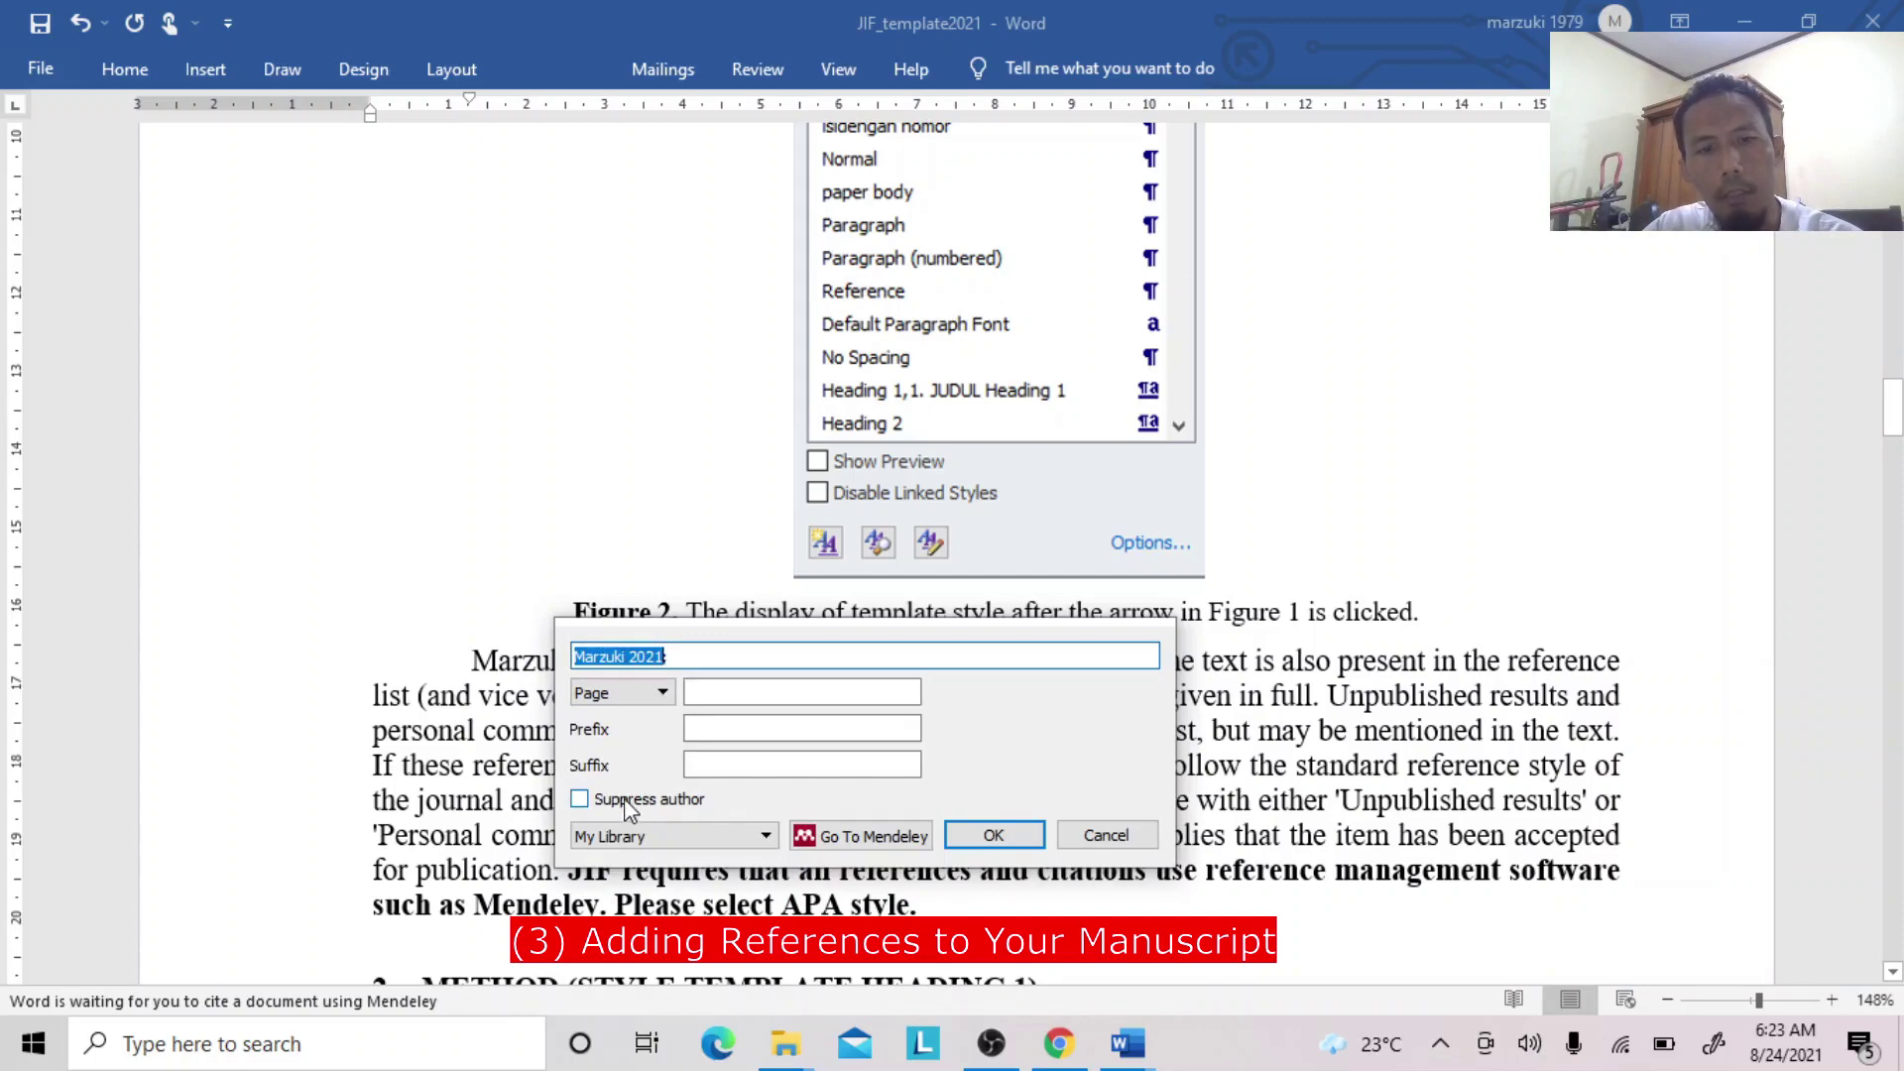
click(581, 799)
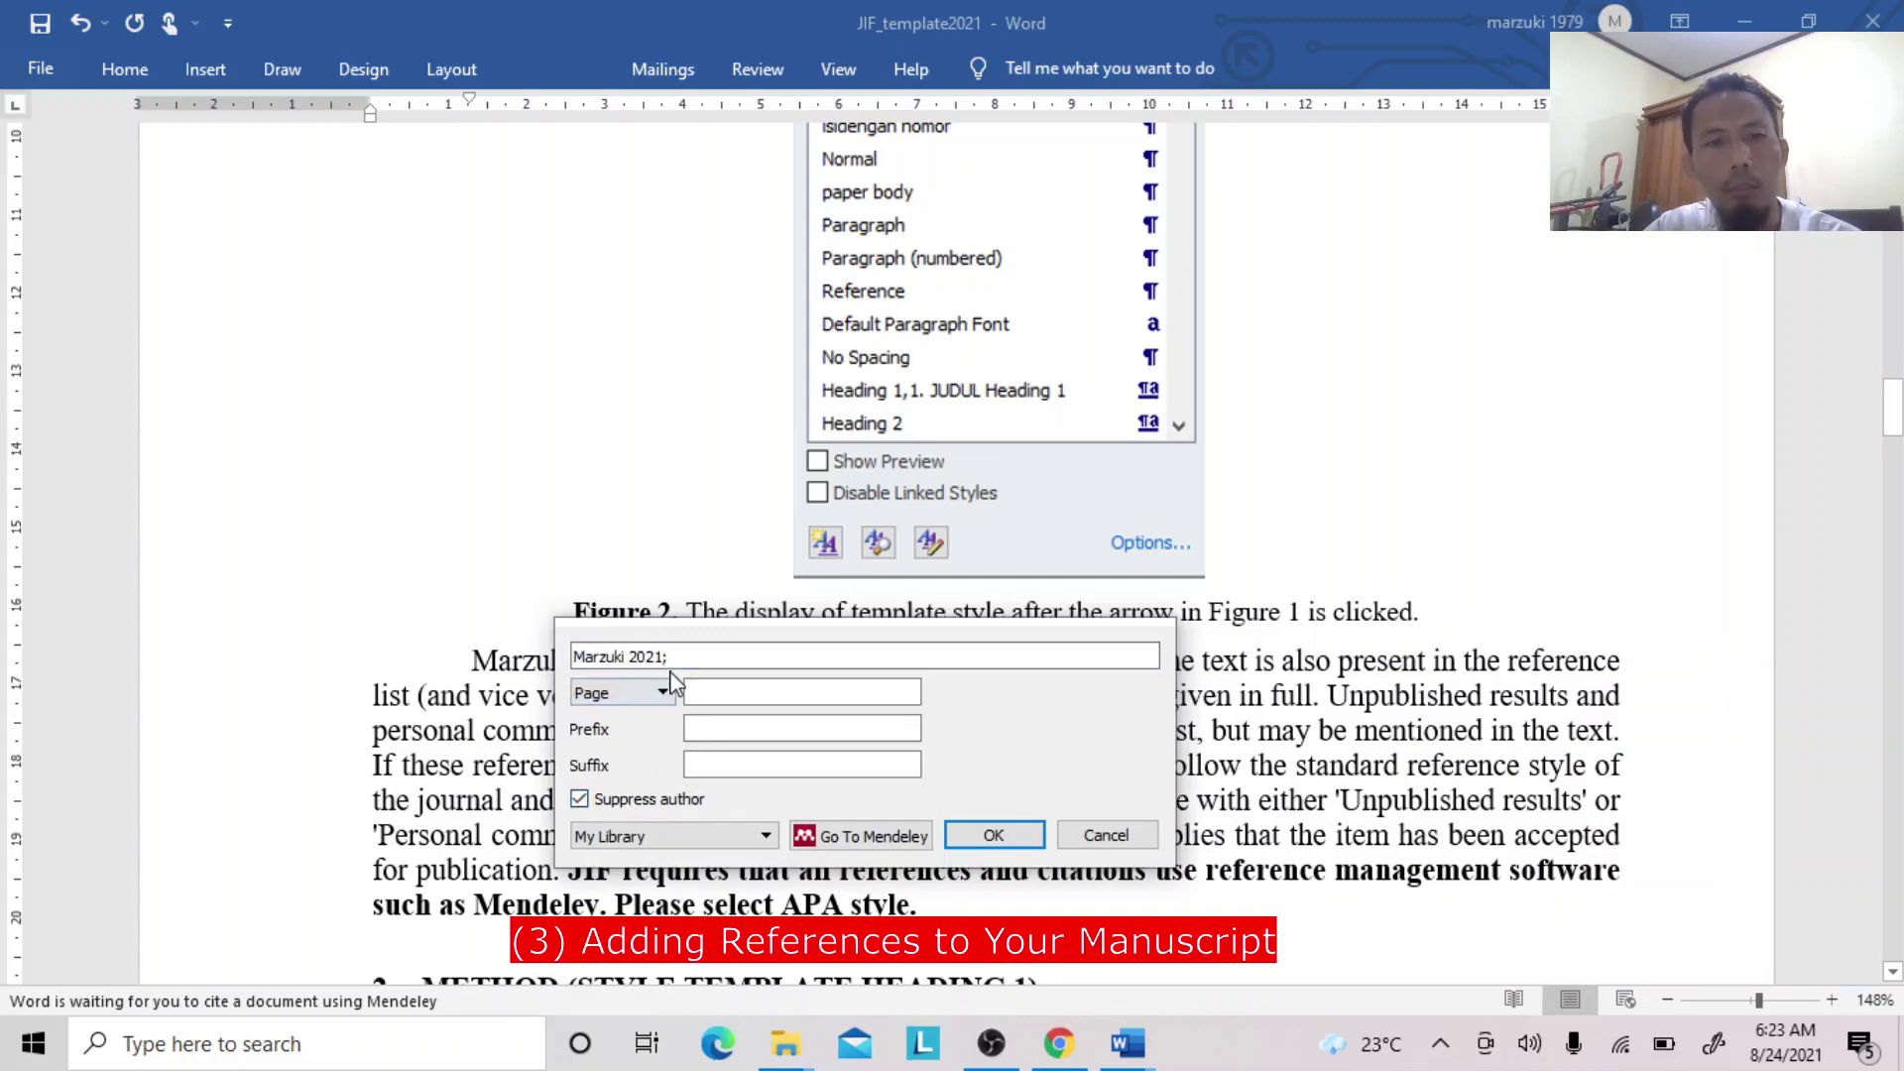
click(991, 838)
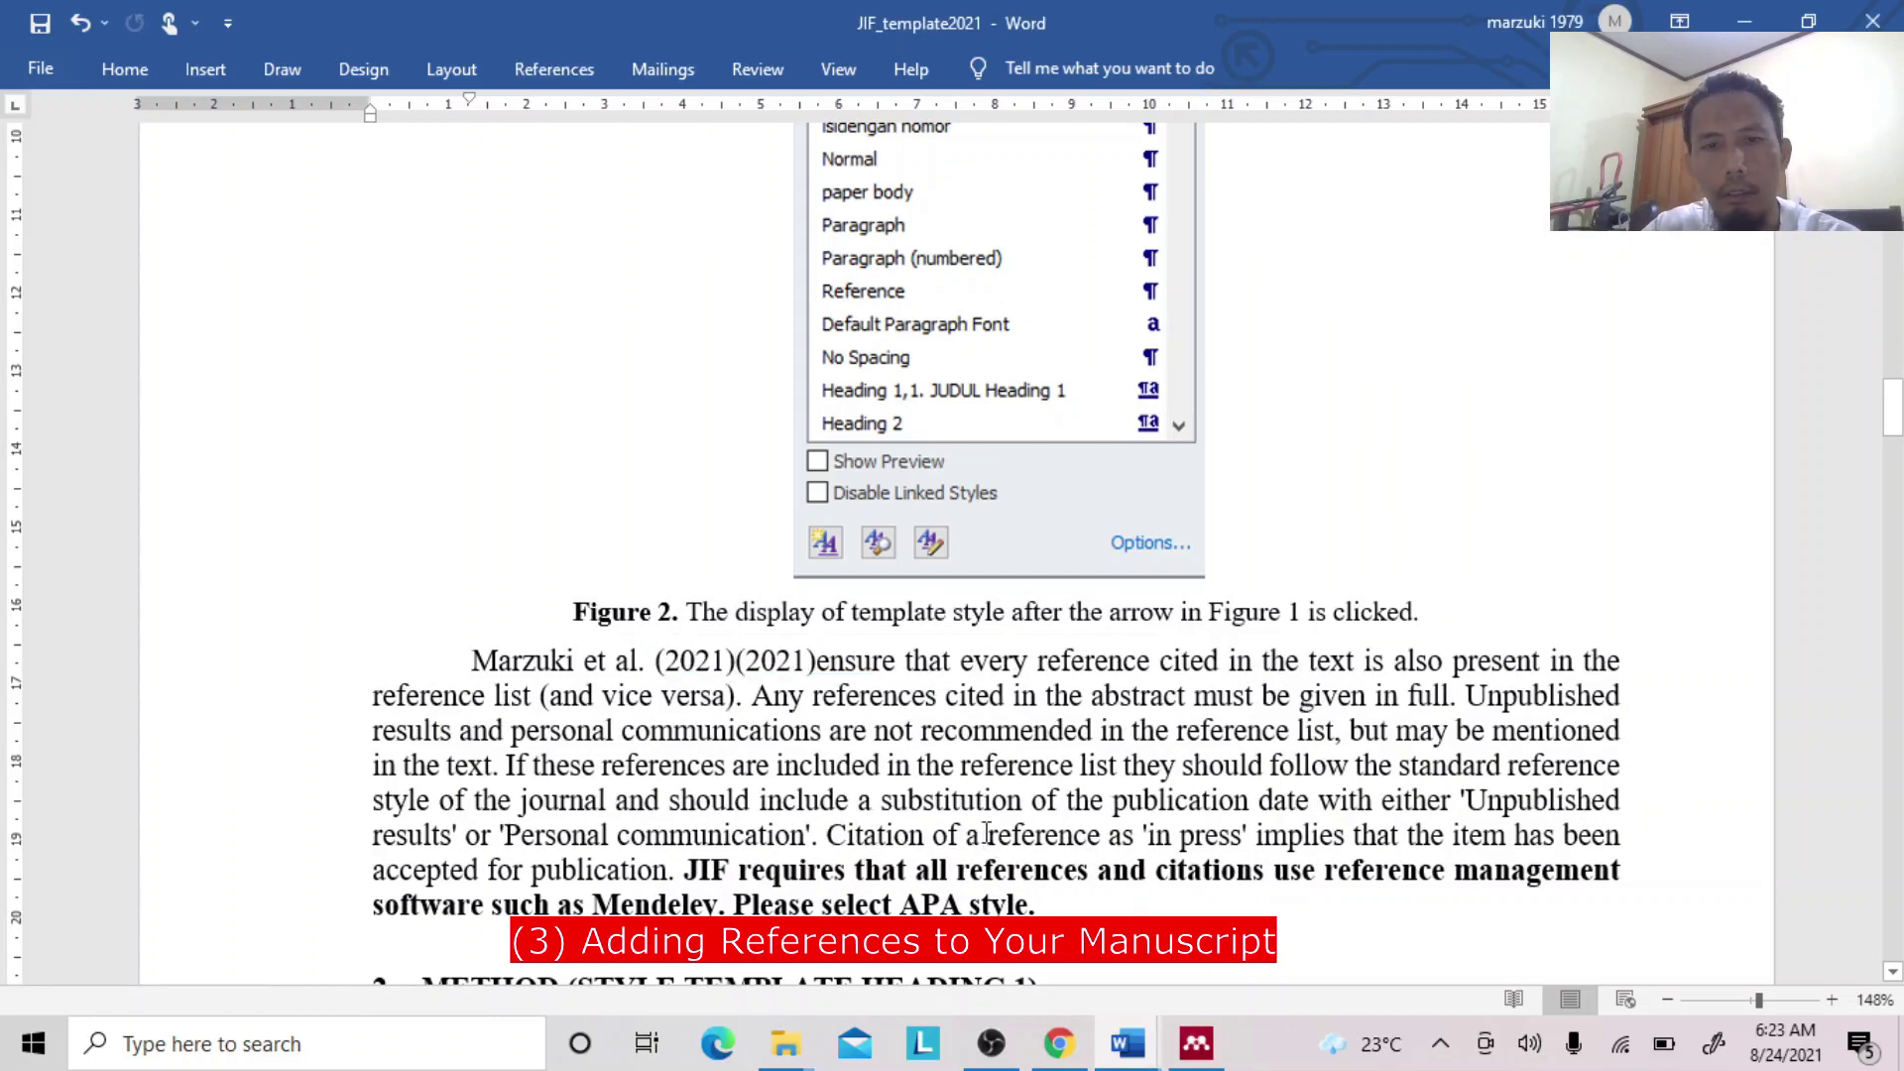
Delete the leftover duplicate '(2021)' text and confirm (2021) is the citation field.
key(Delete)
key(Delete)
key(Delete)
key(Delete)
key(Delete)
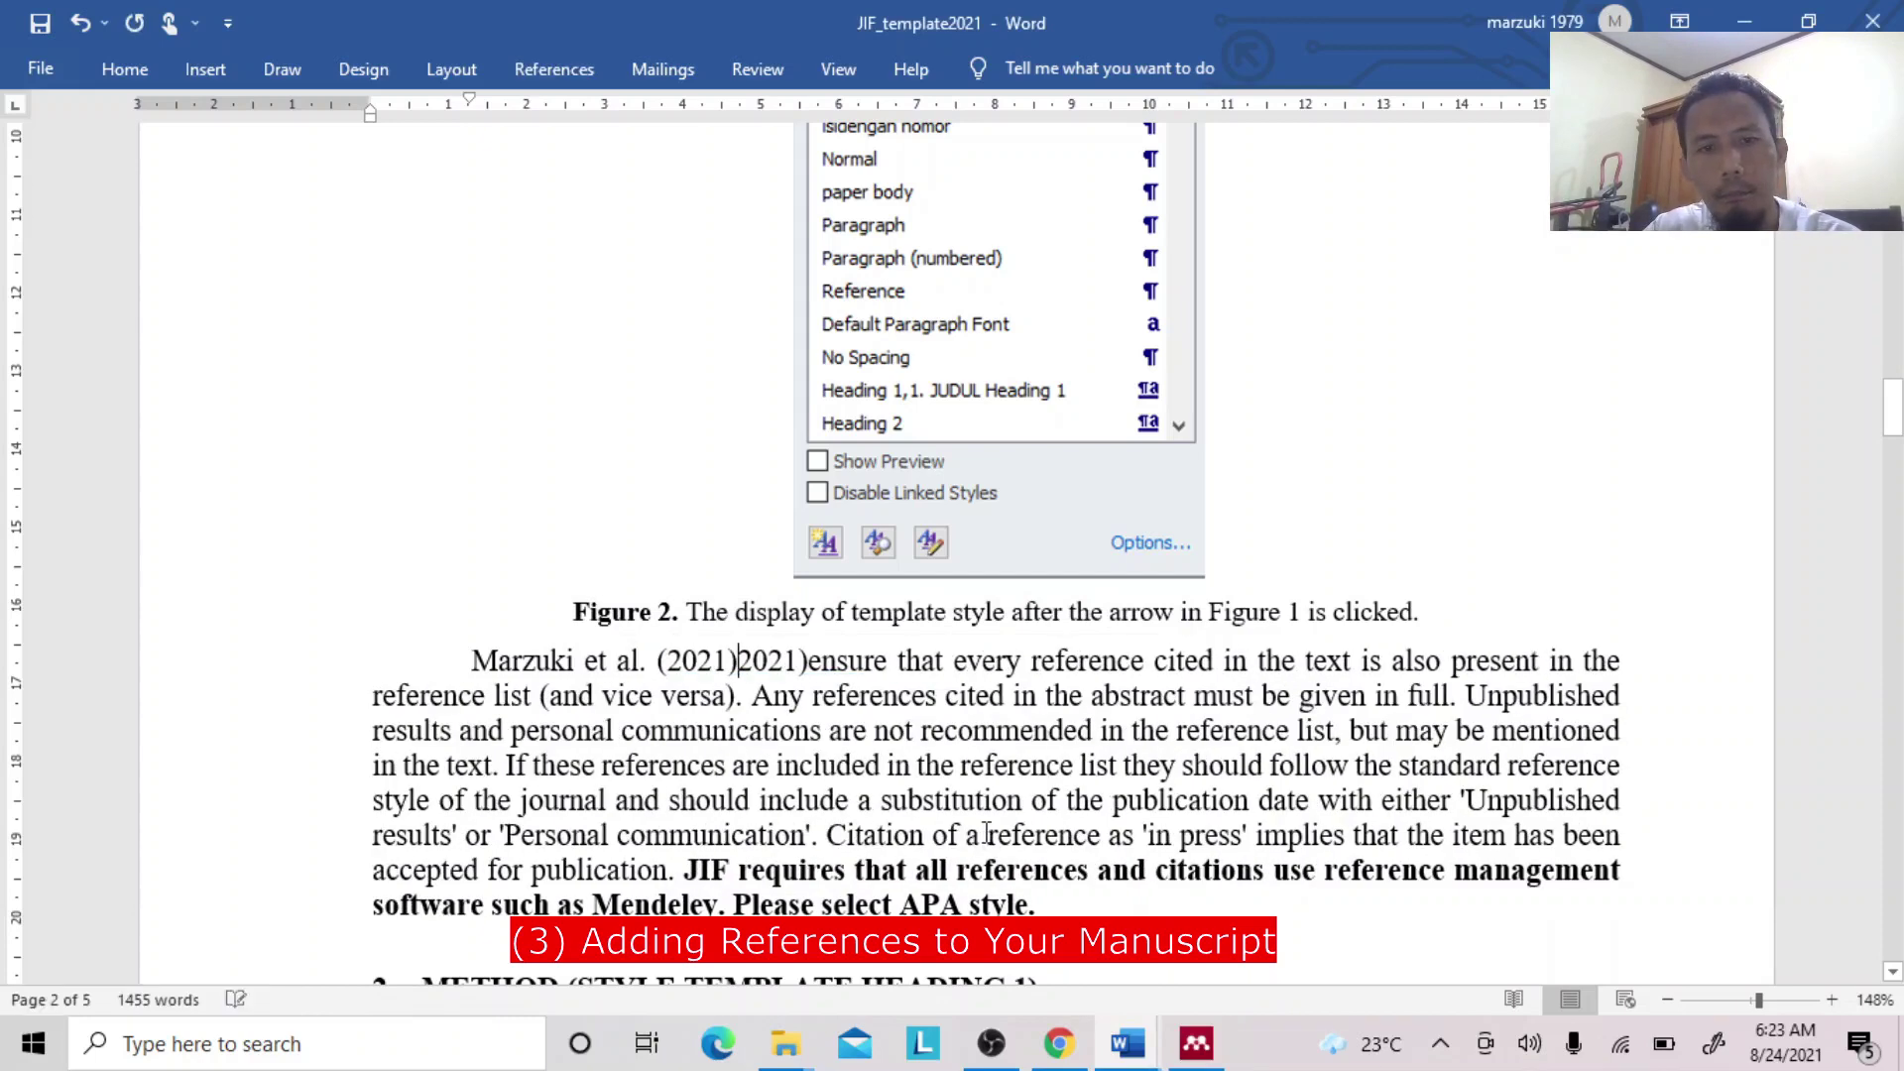
key(BackSpace)
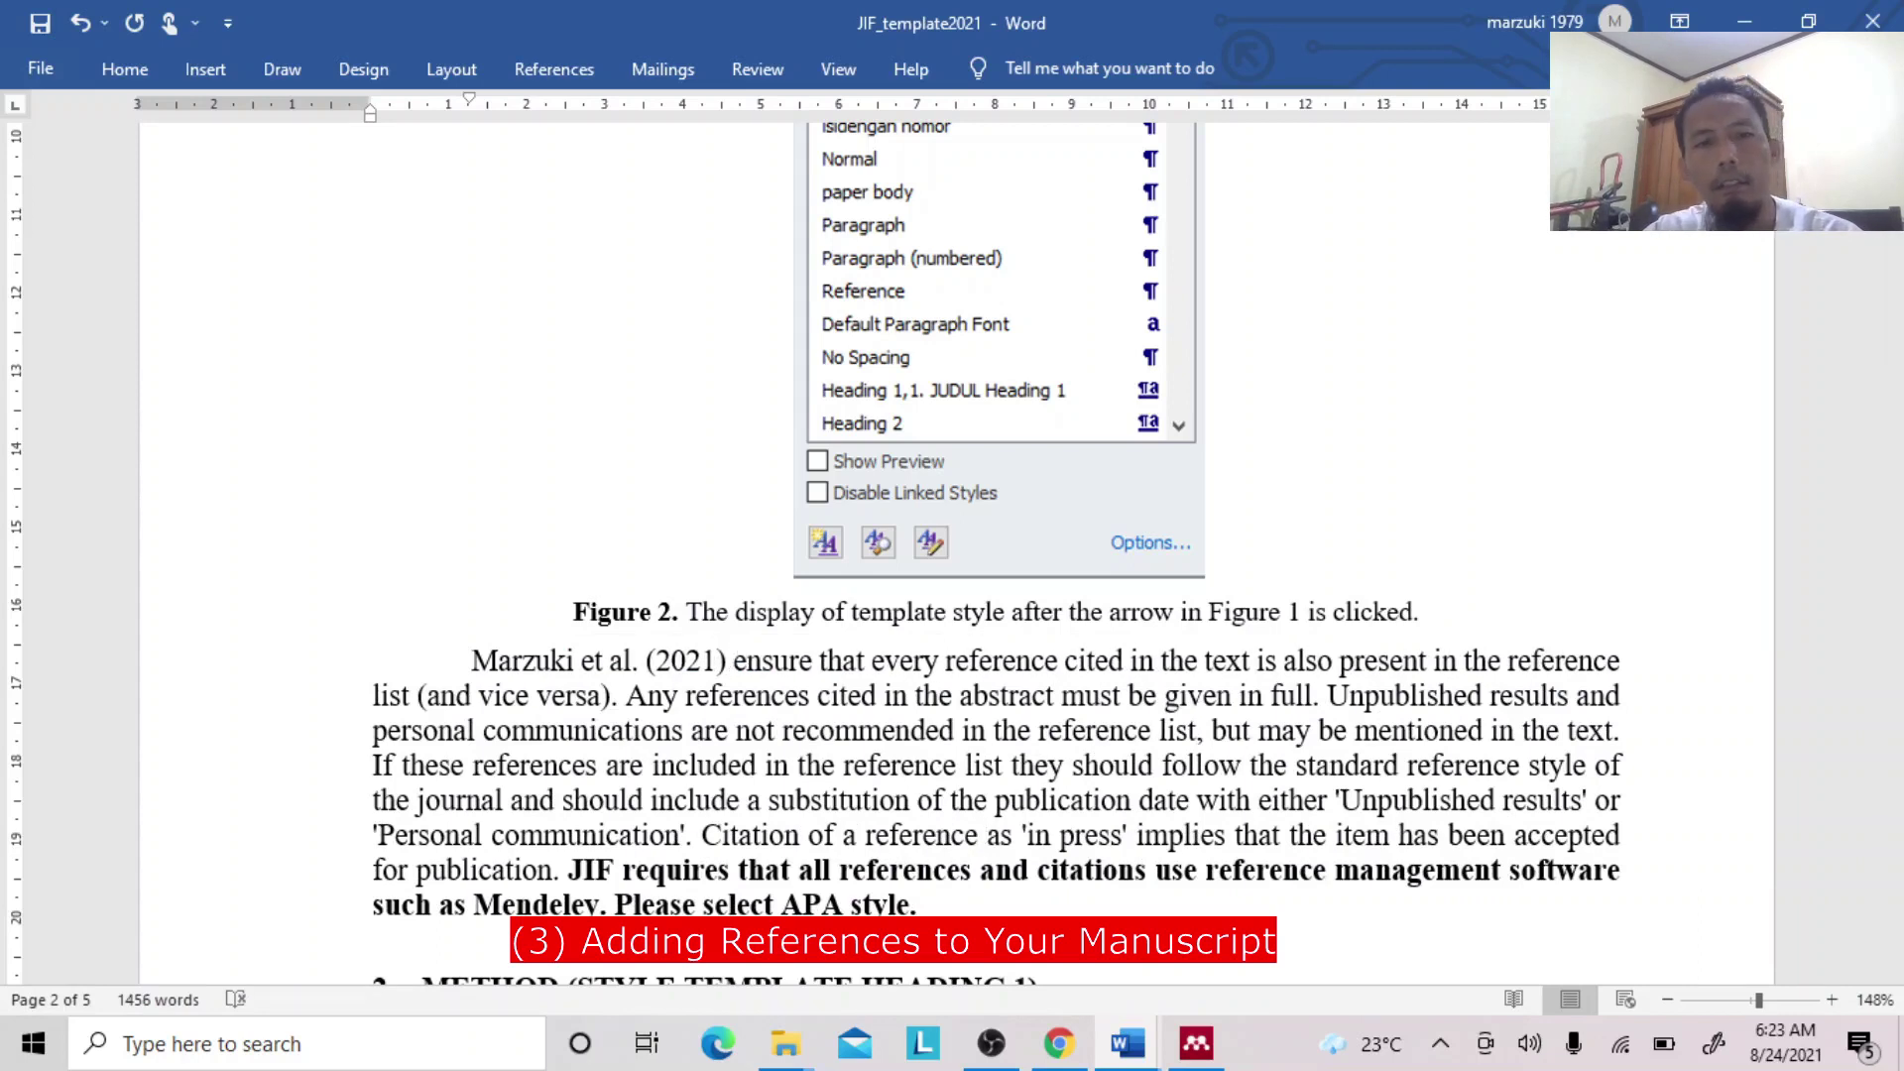
click(633, 661)
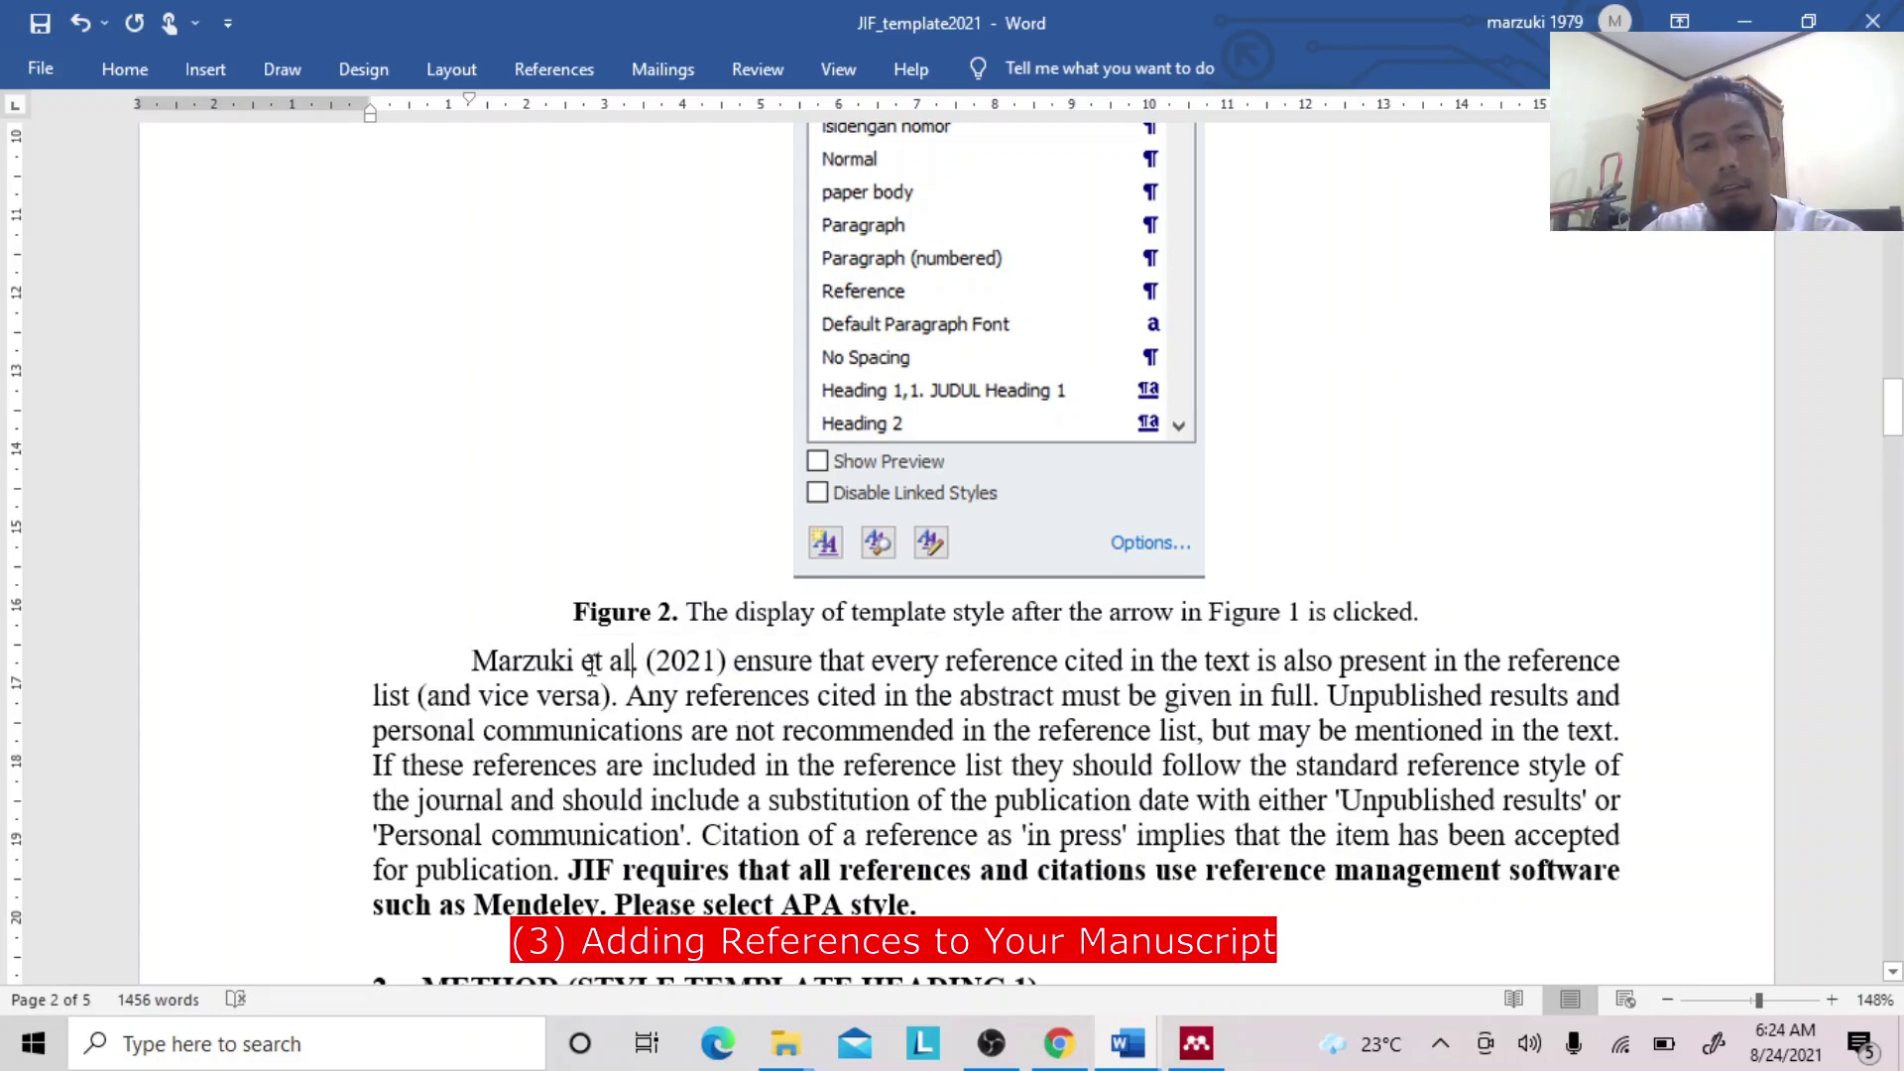
shift+click(473, 661)
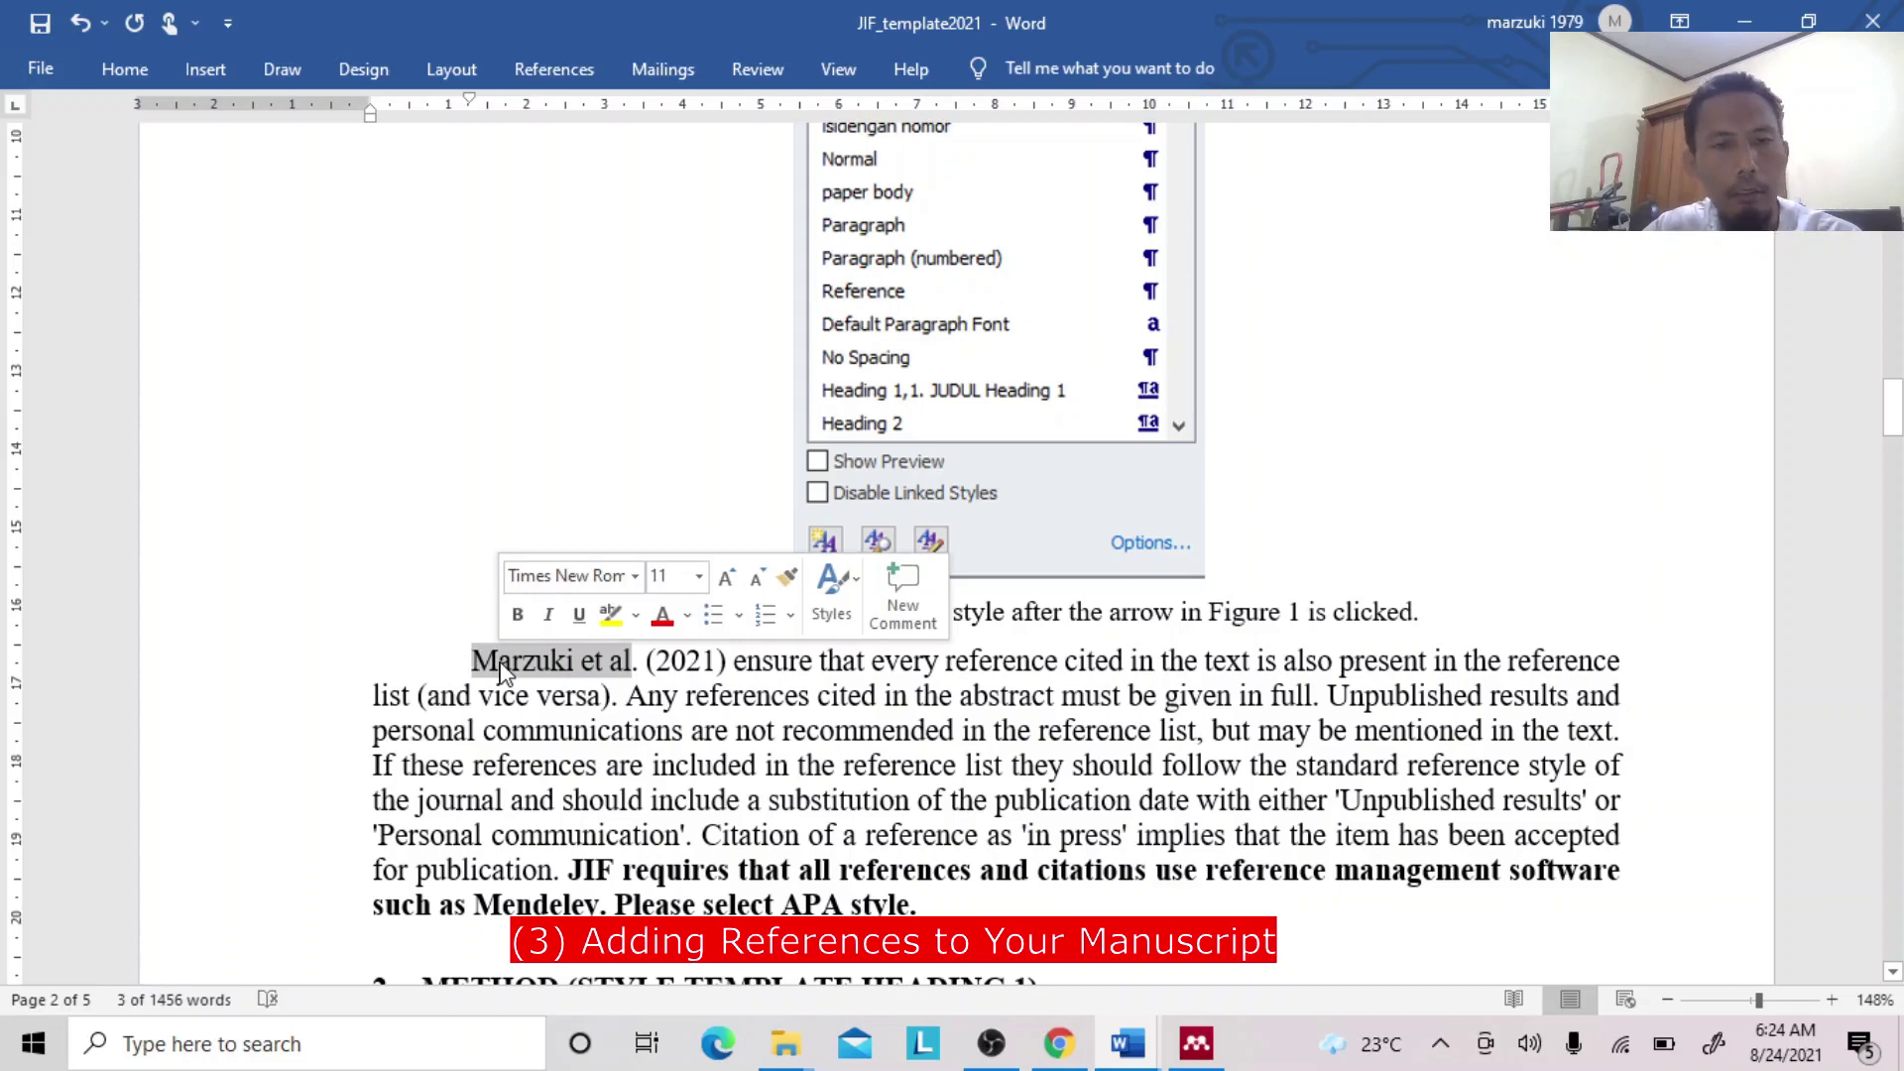
click(688, 661)
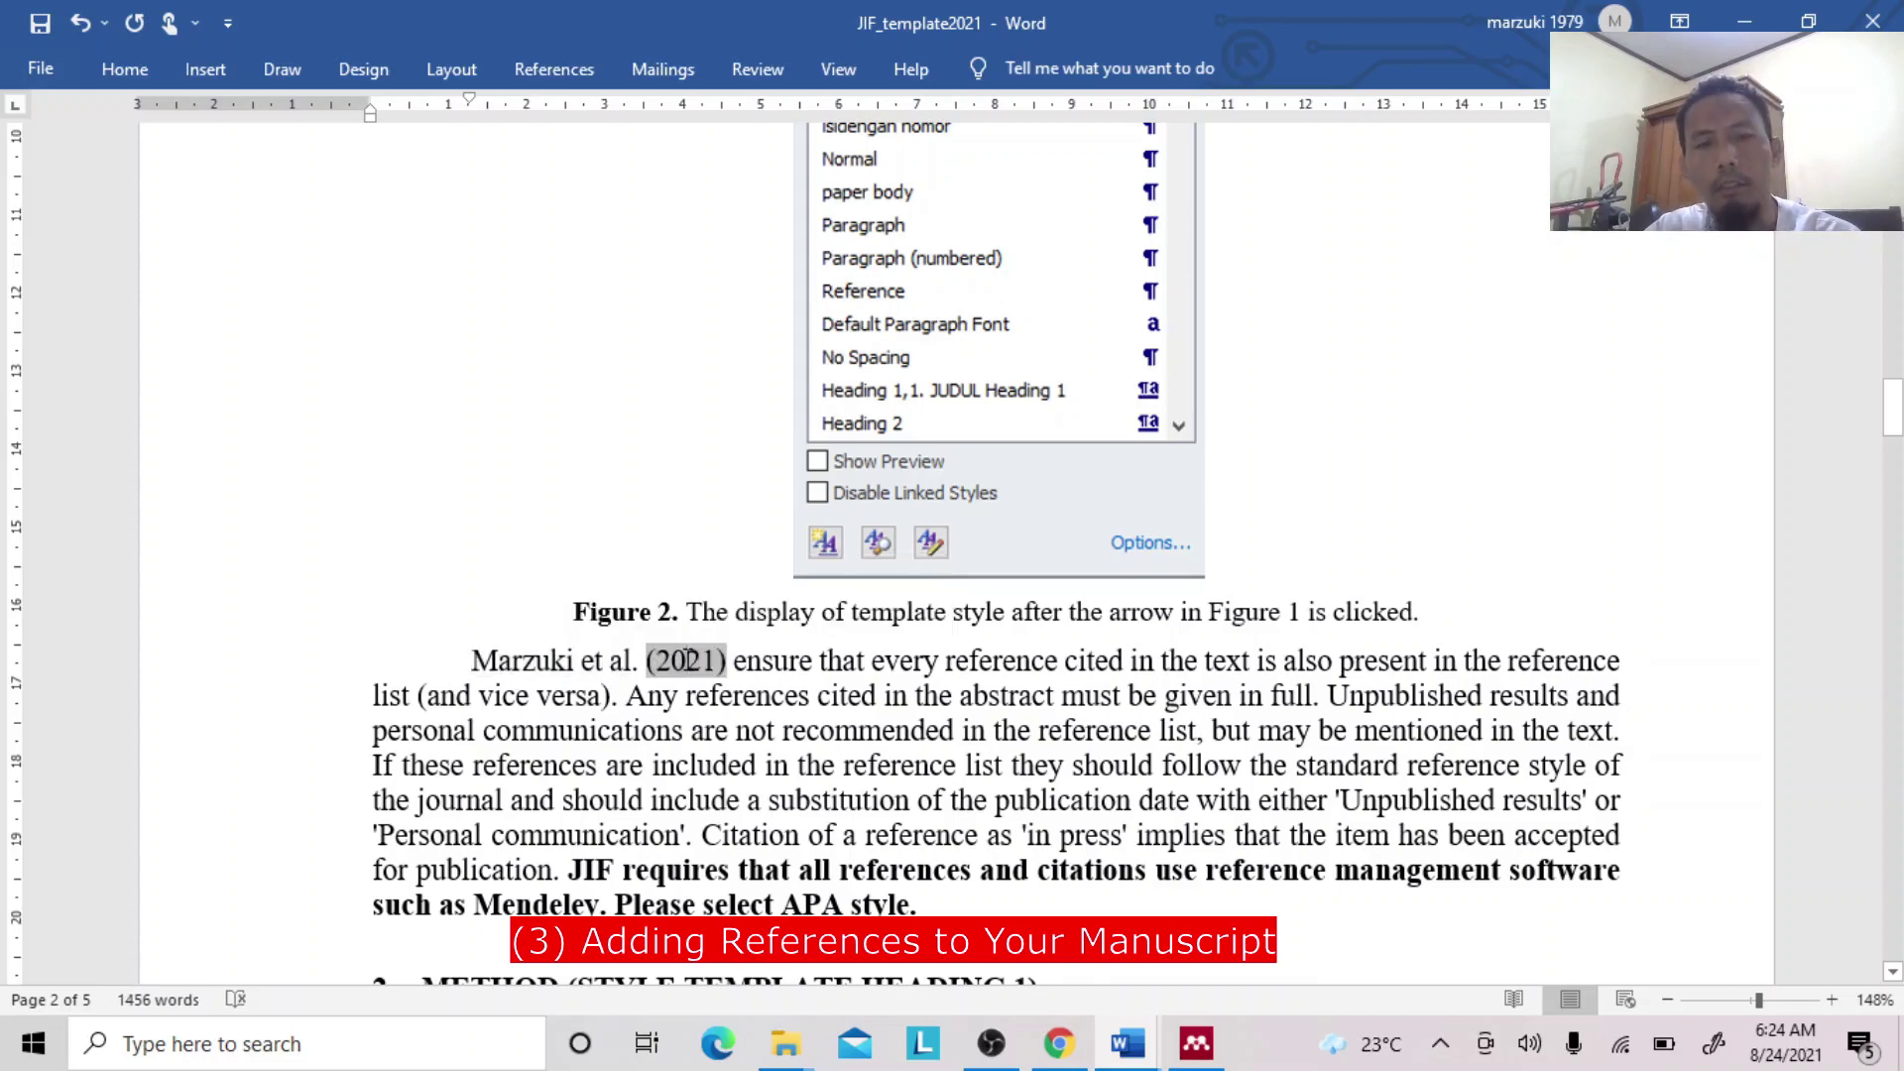
click(746, 660)
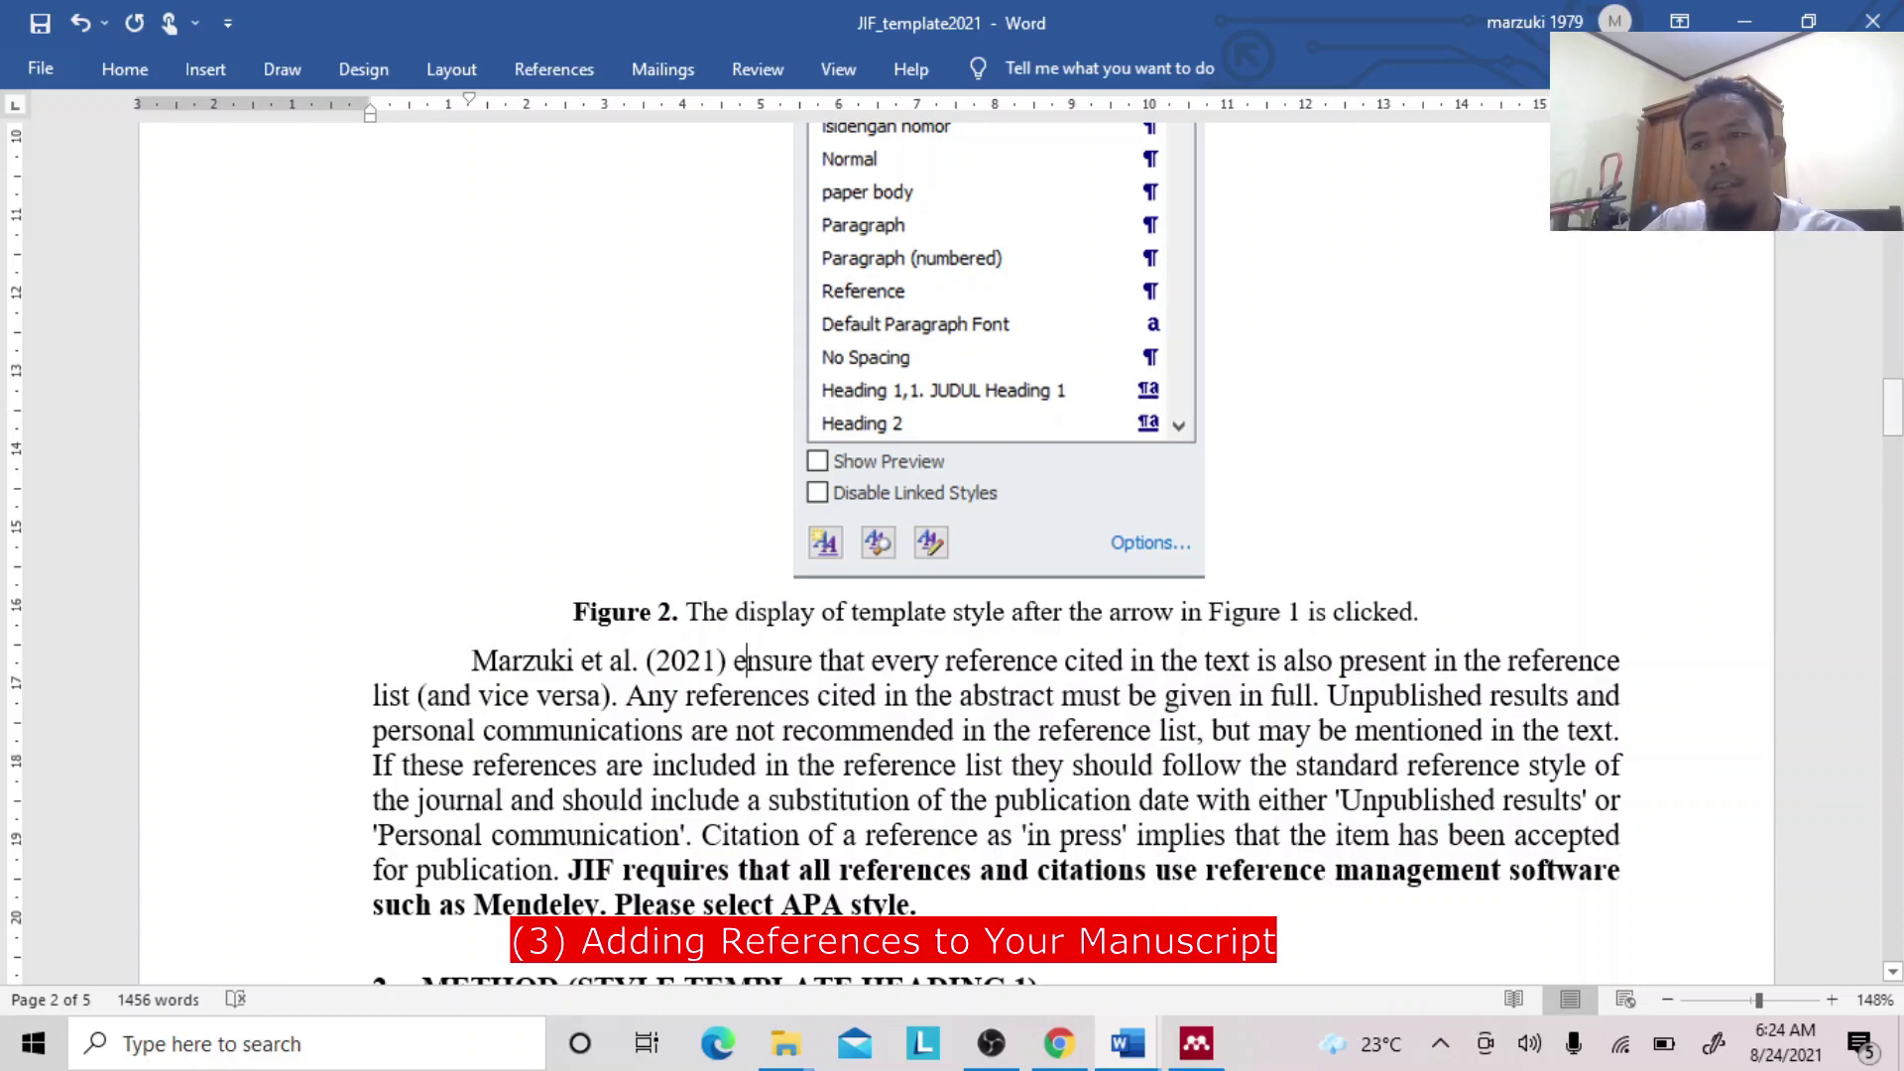
click(1893, 413)
drag(1893, 413, 1895, 867)
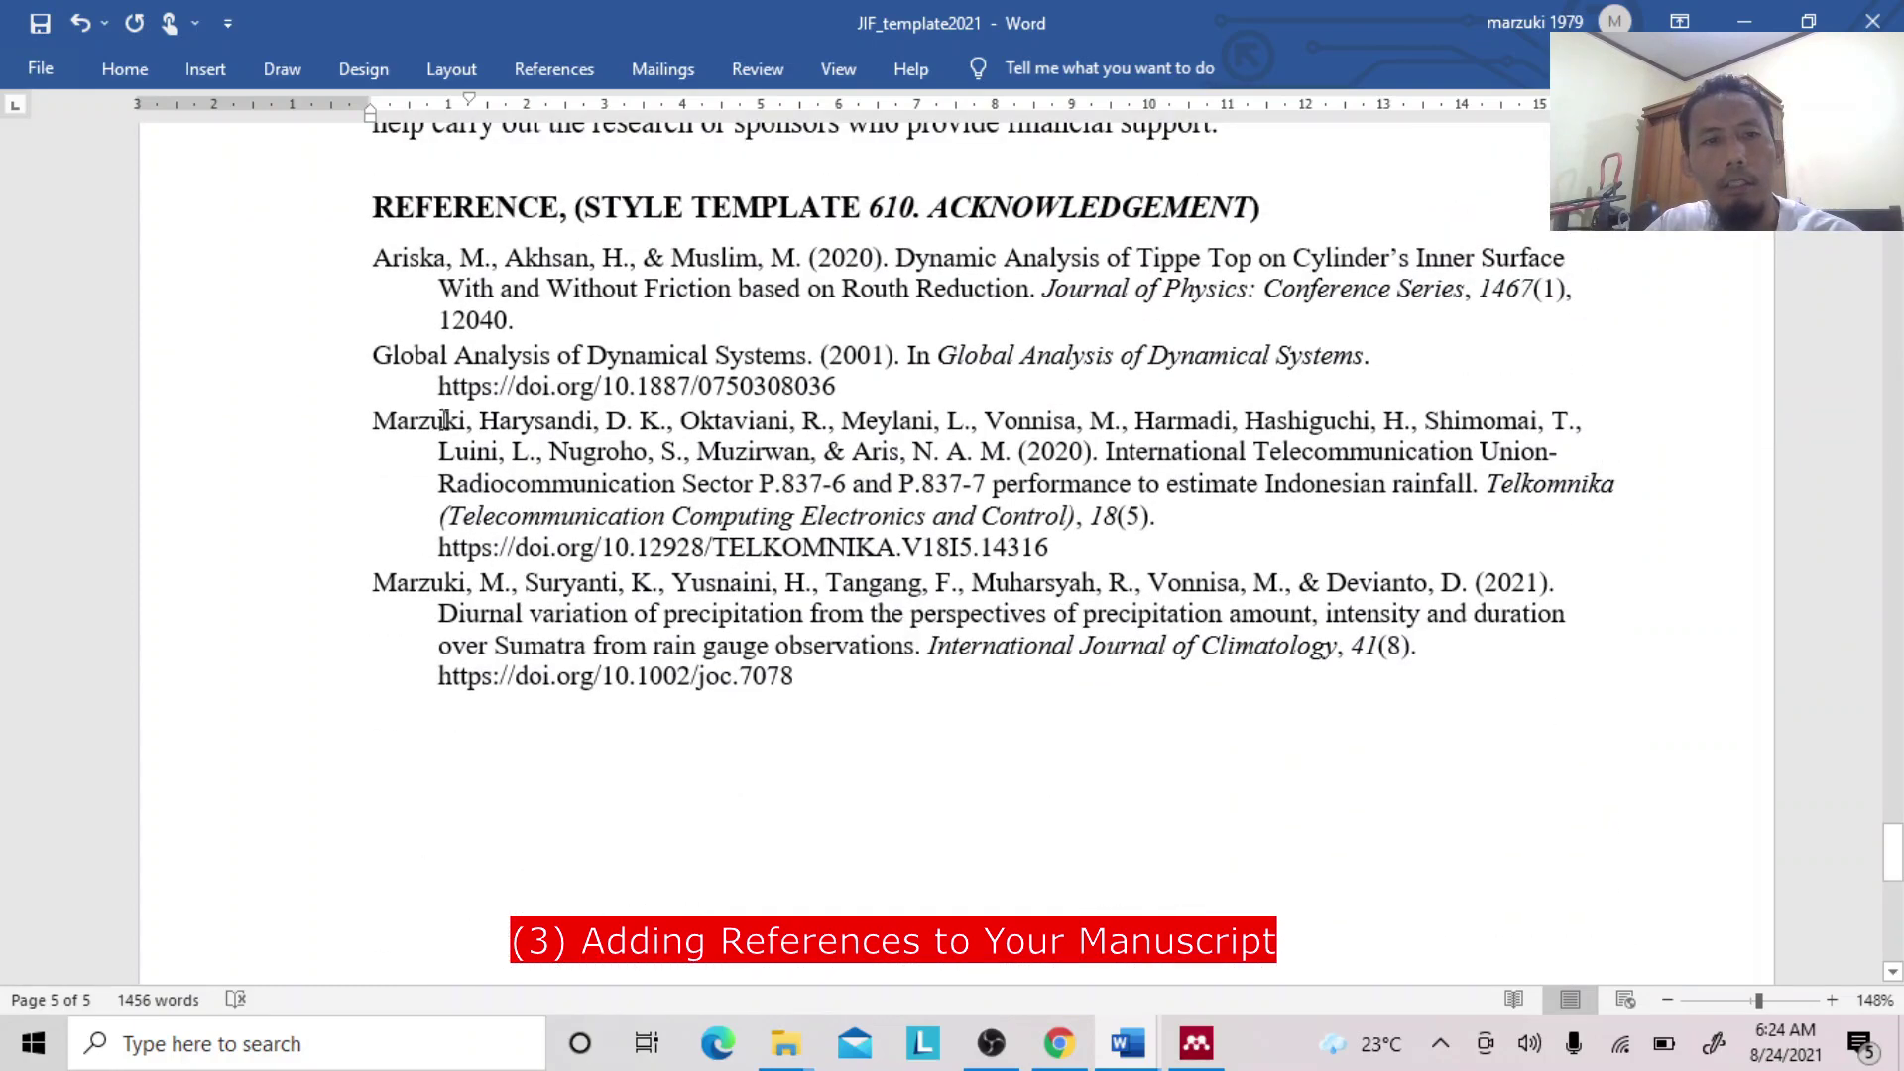
Select the Marzuki entries in the reference list, then scroll back up to page 2.
shift+click(442, 421)
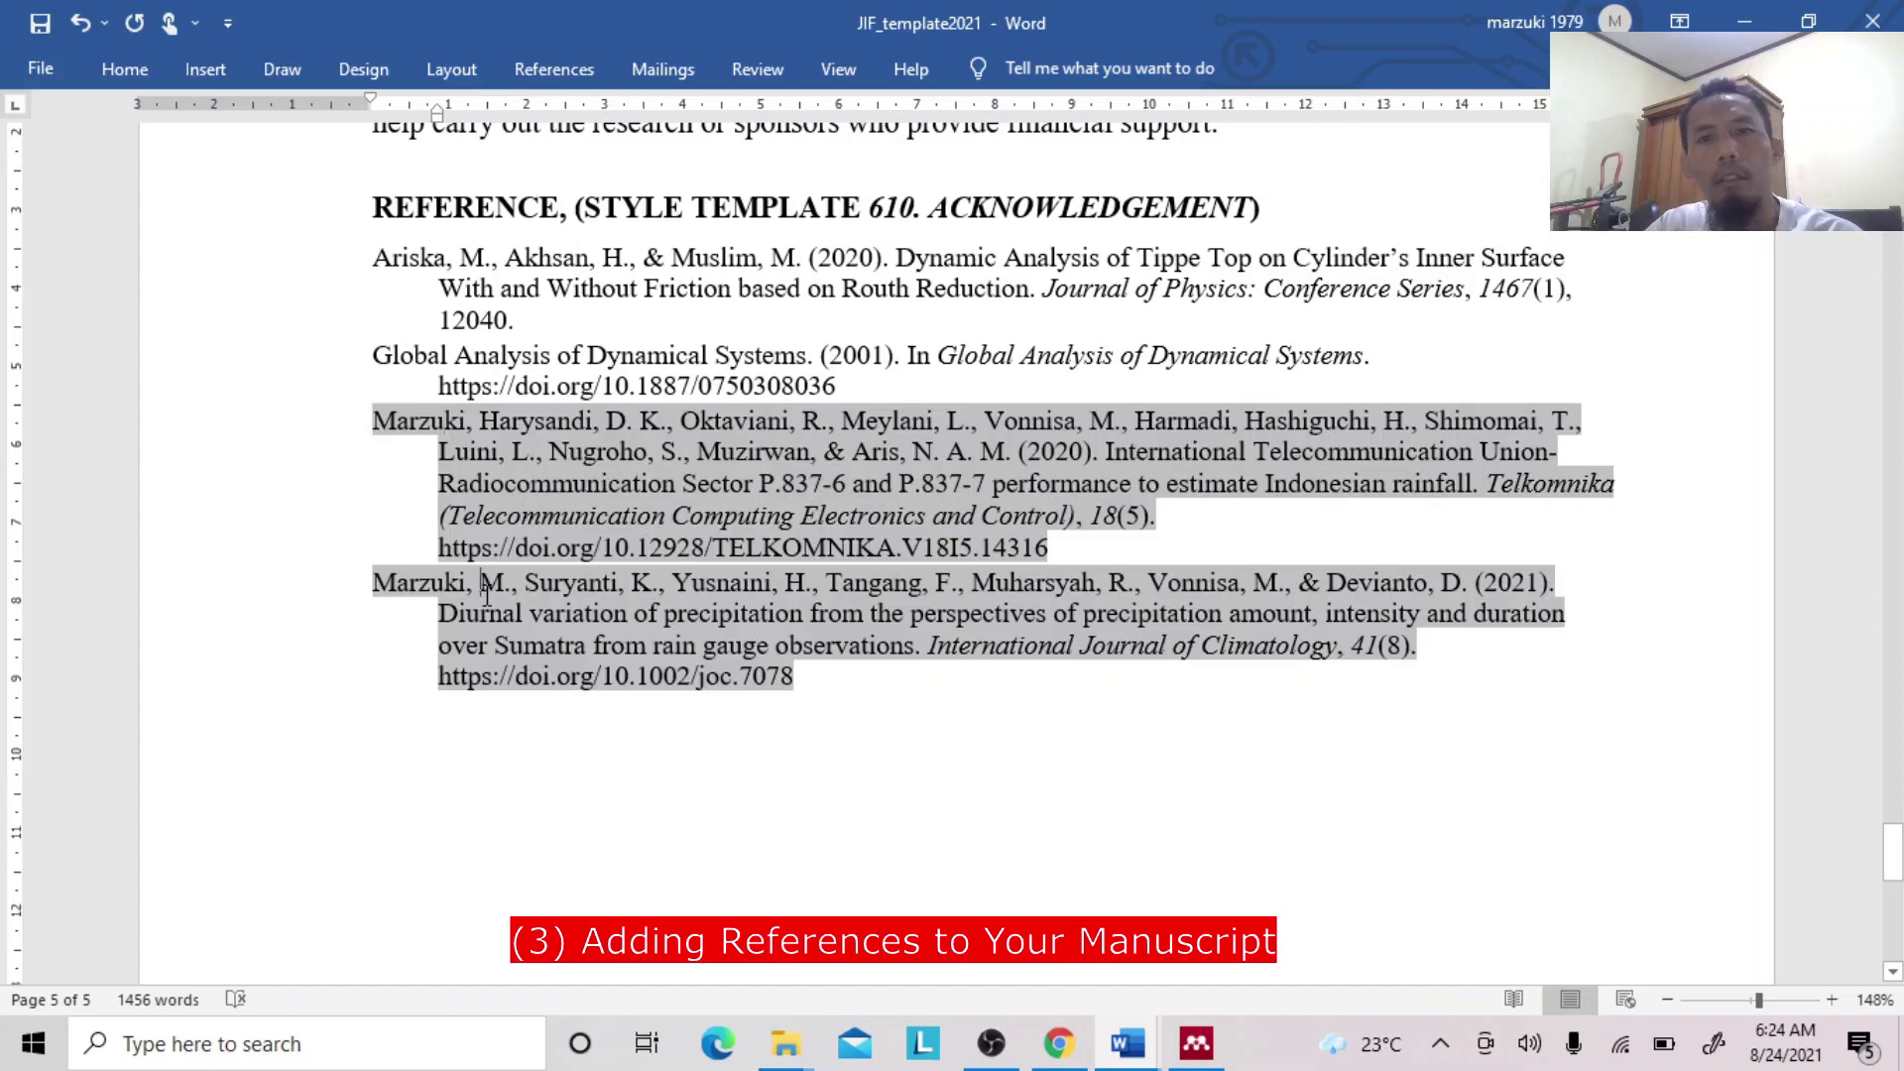
drag(1896, 855, 1892, 787)
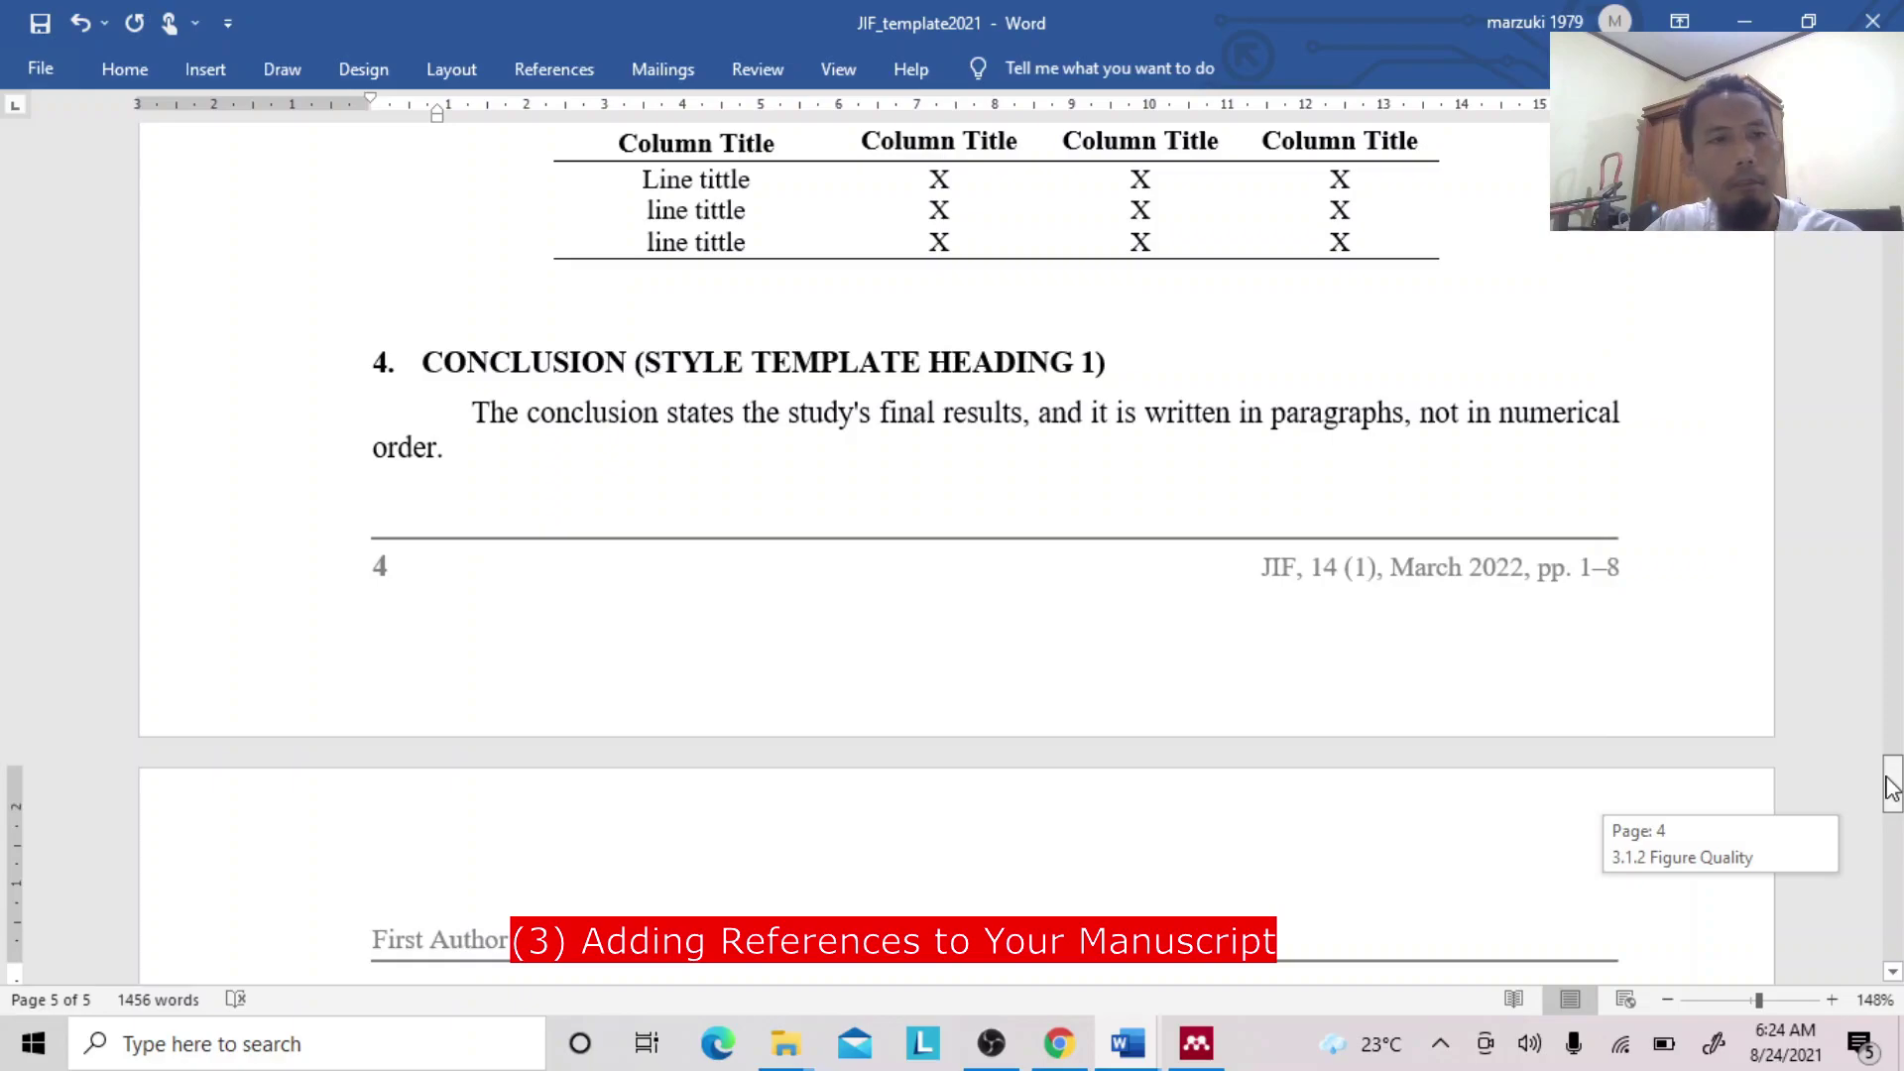
drag(1892, 789, 1894, 416)
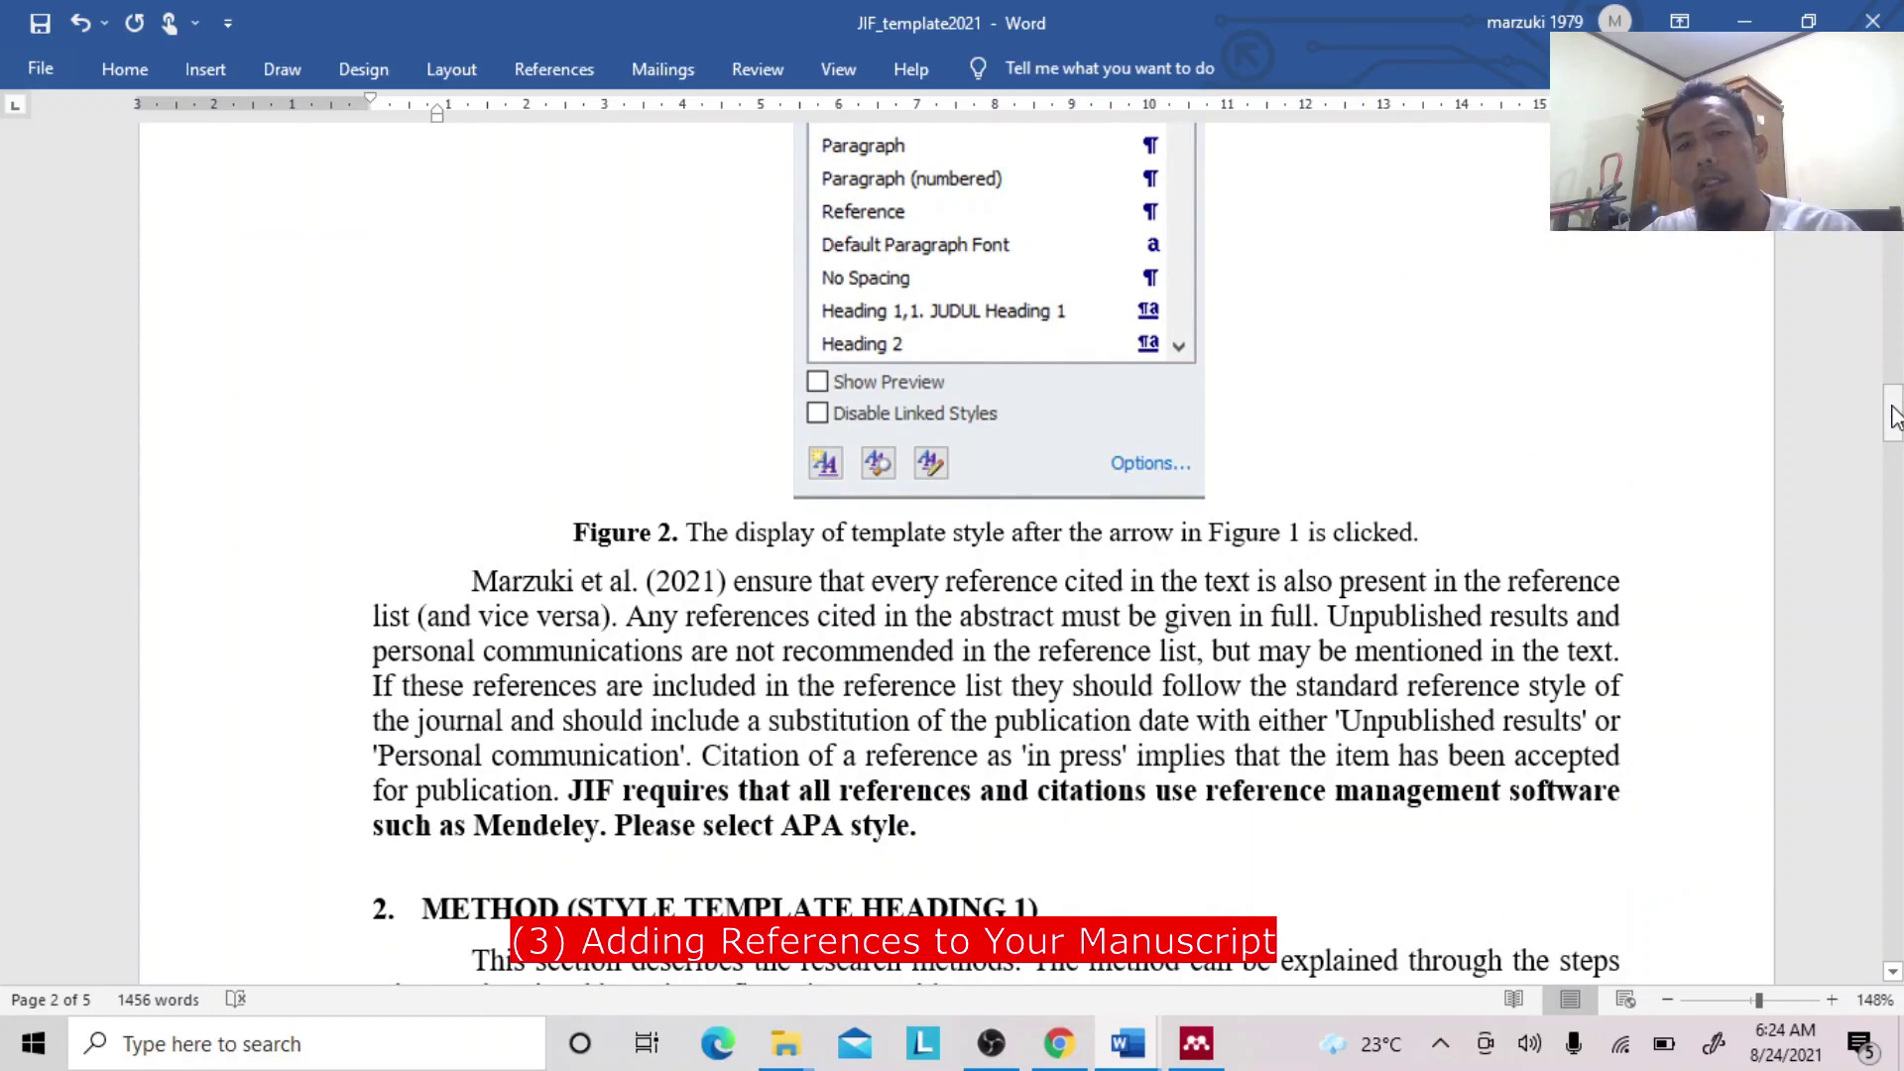
Inspect the Marzuki et al. (2021) narrative citation field, then bring Mendeley Desktop forward.
click(699, 582)
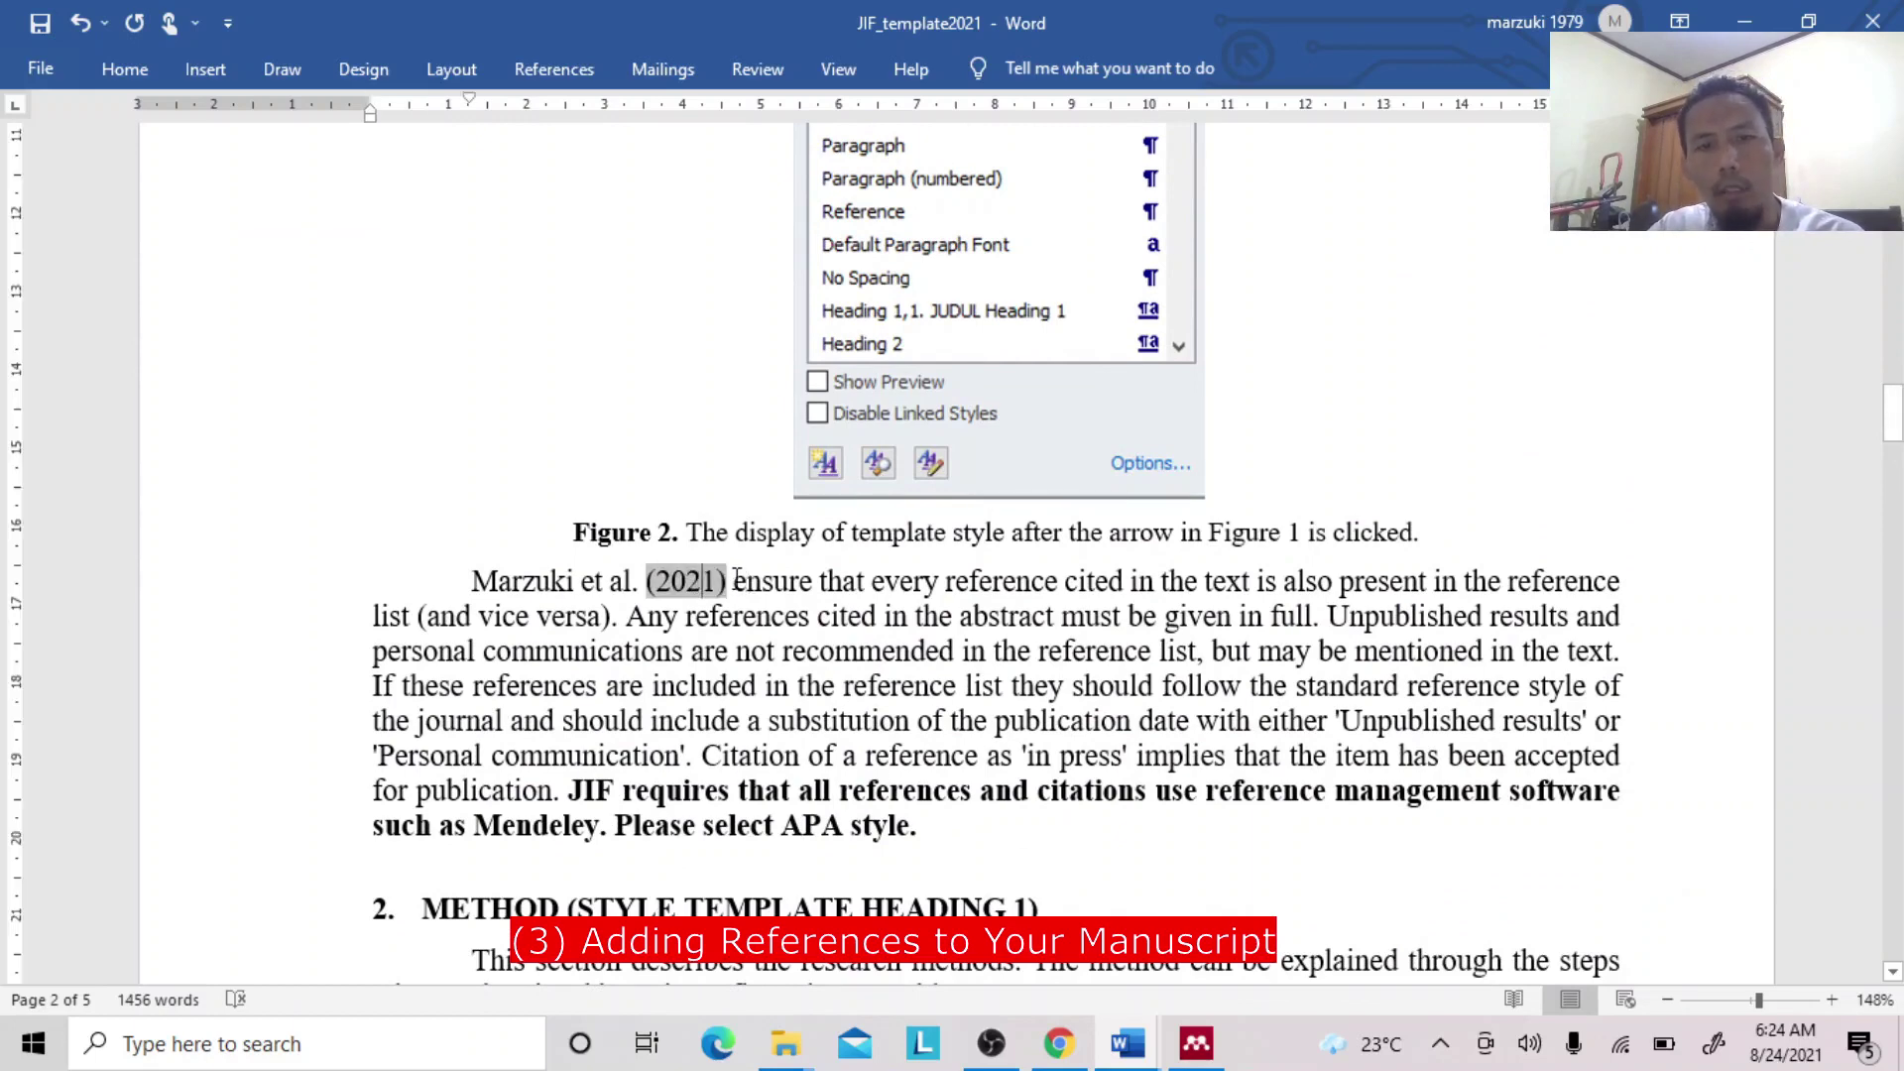
click(738, 581)
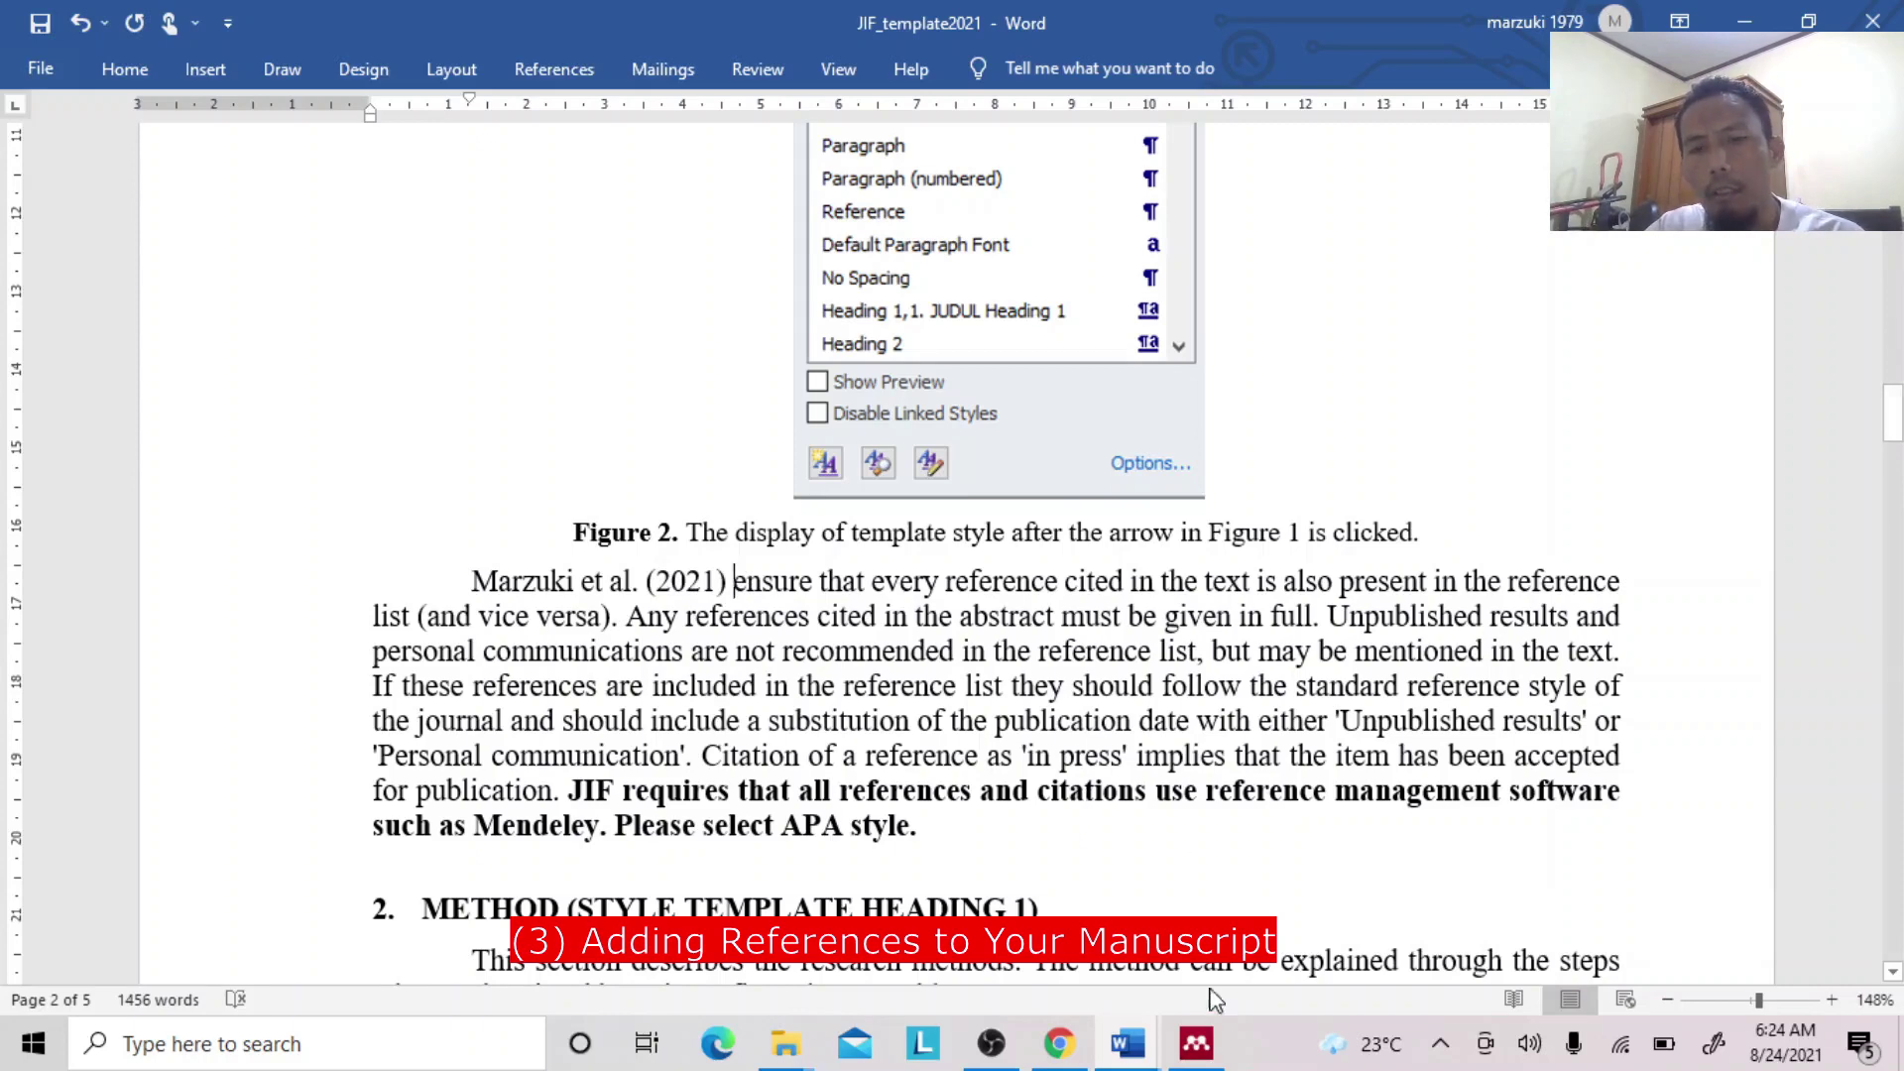
click(1198, 1042)
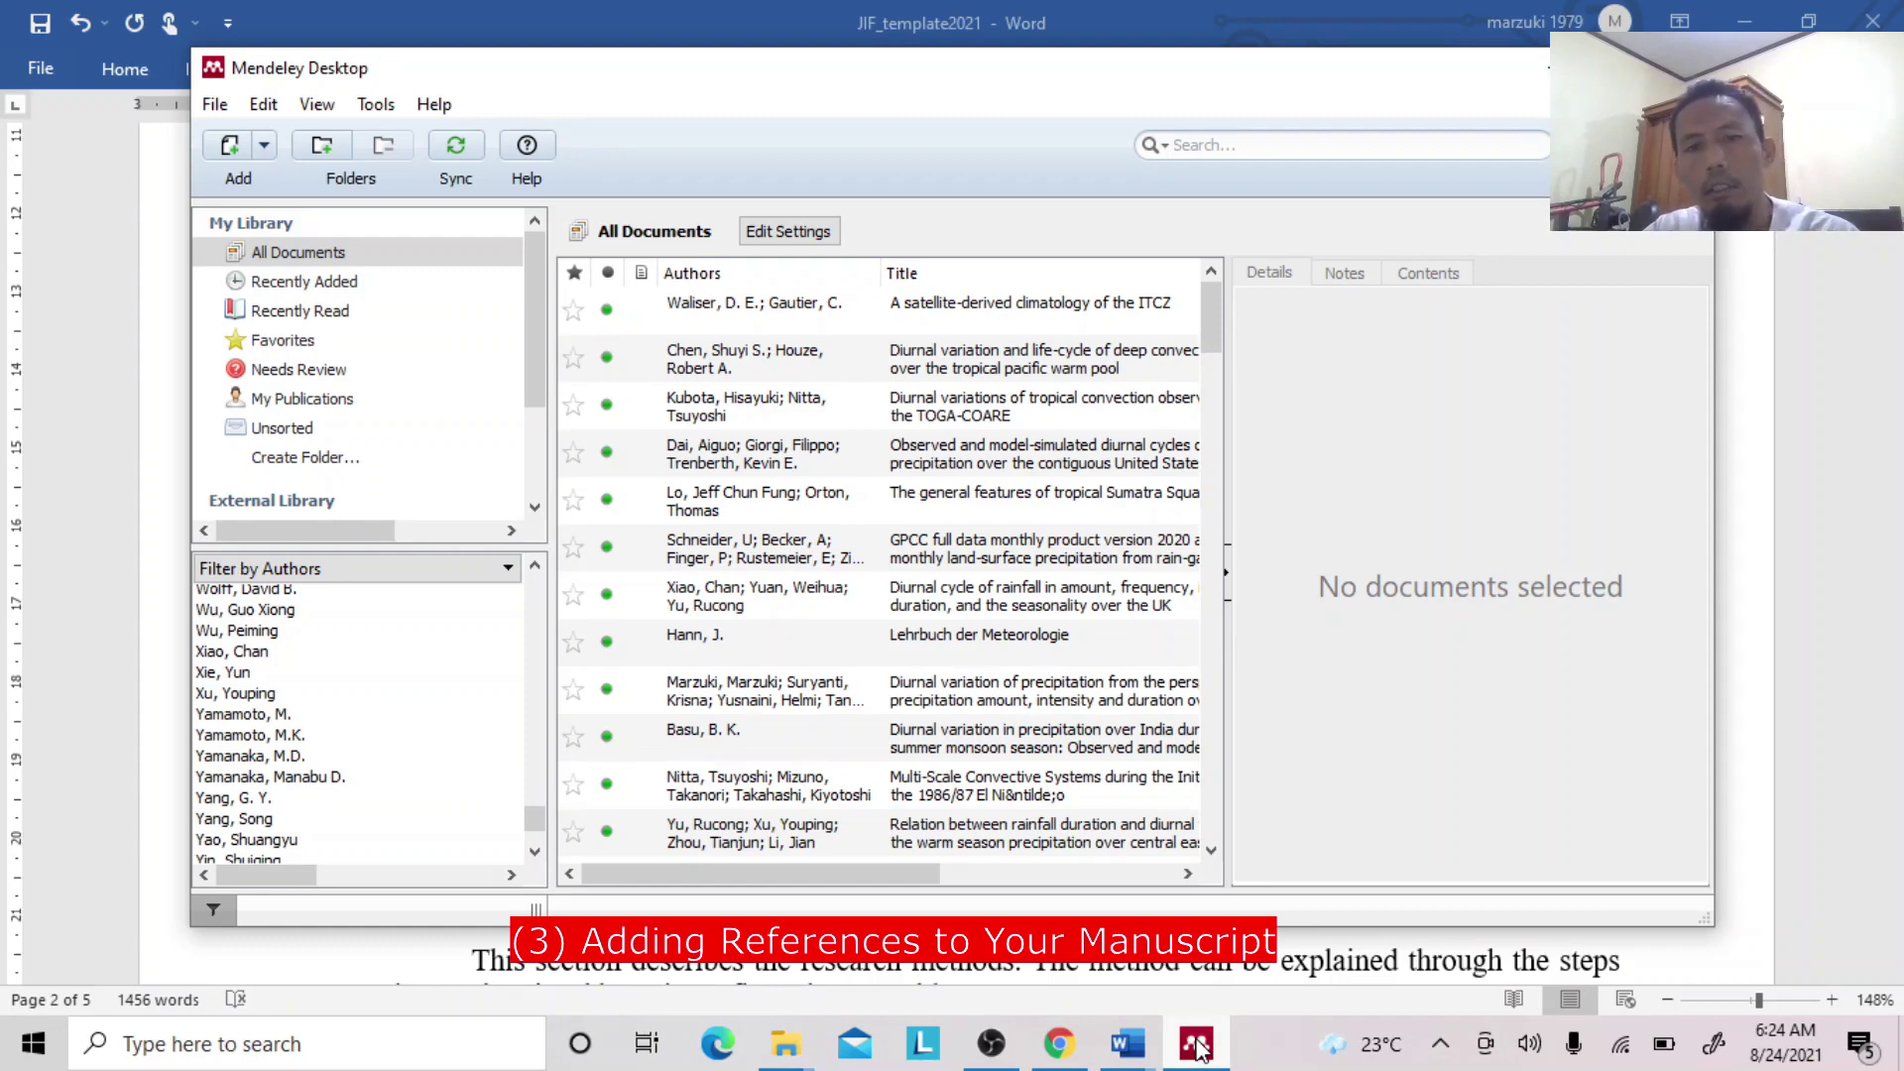
Switch to Document1 and scroll its reference list to the last entries before returning to Chrome.
click(1127, 1045)
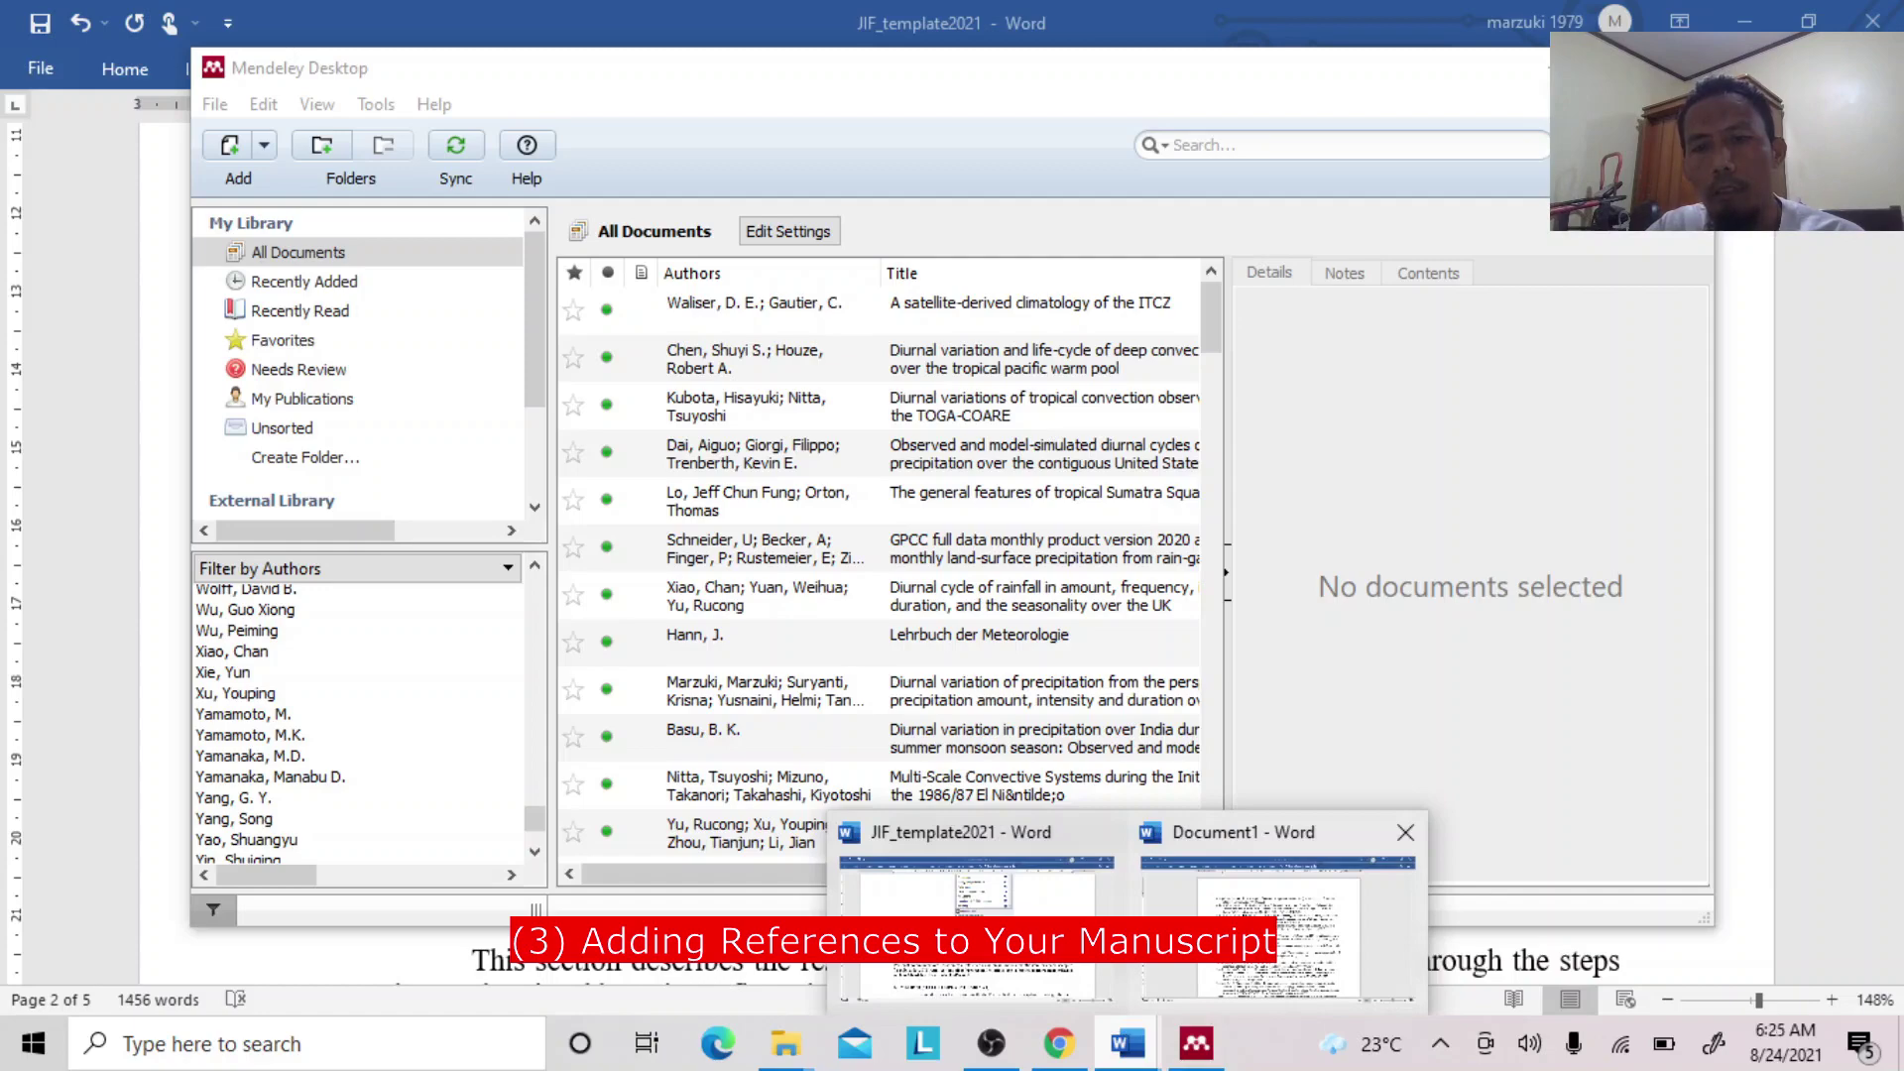
click(1279, 923)
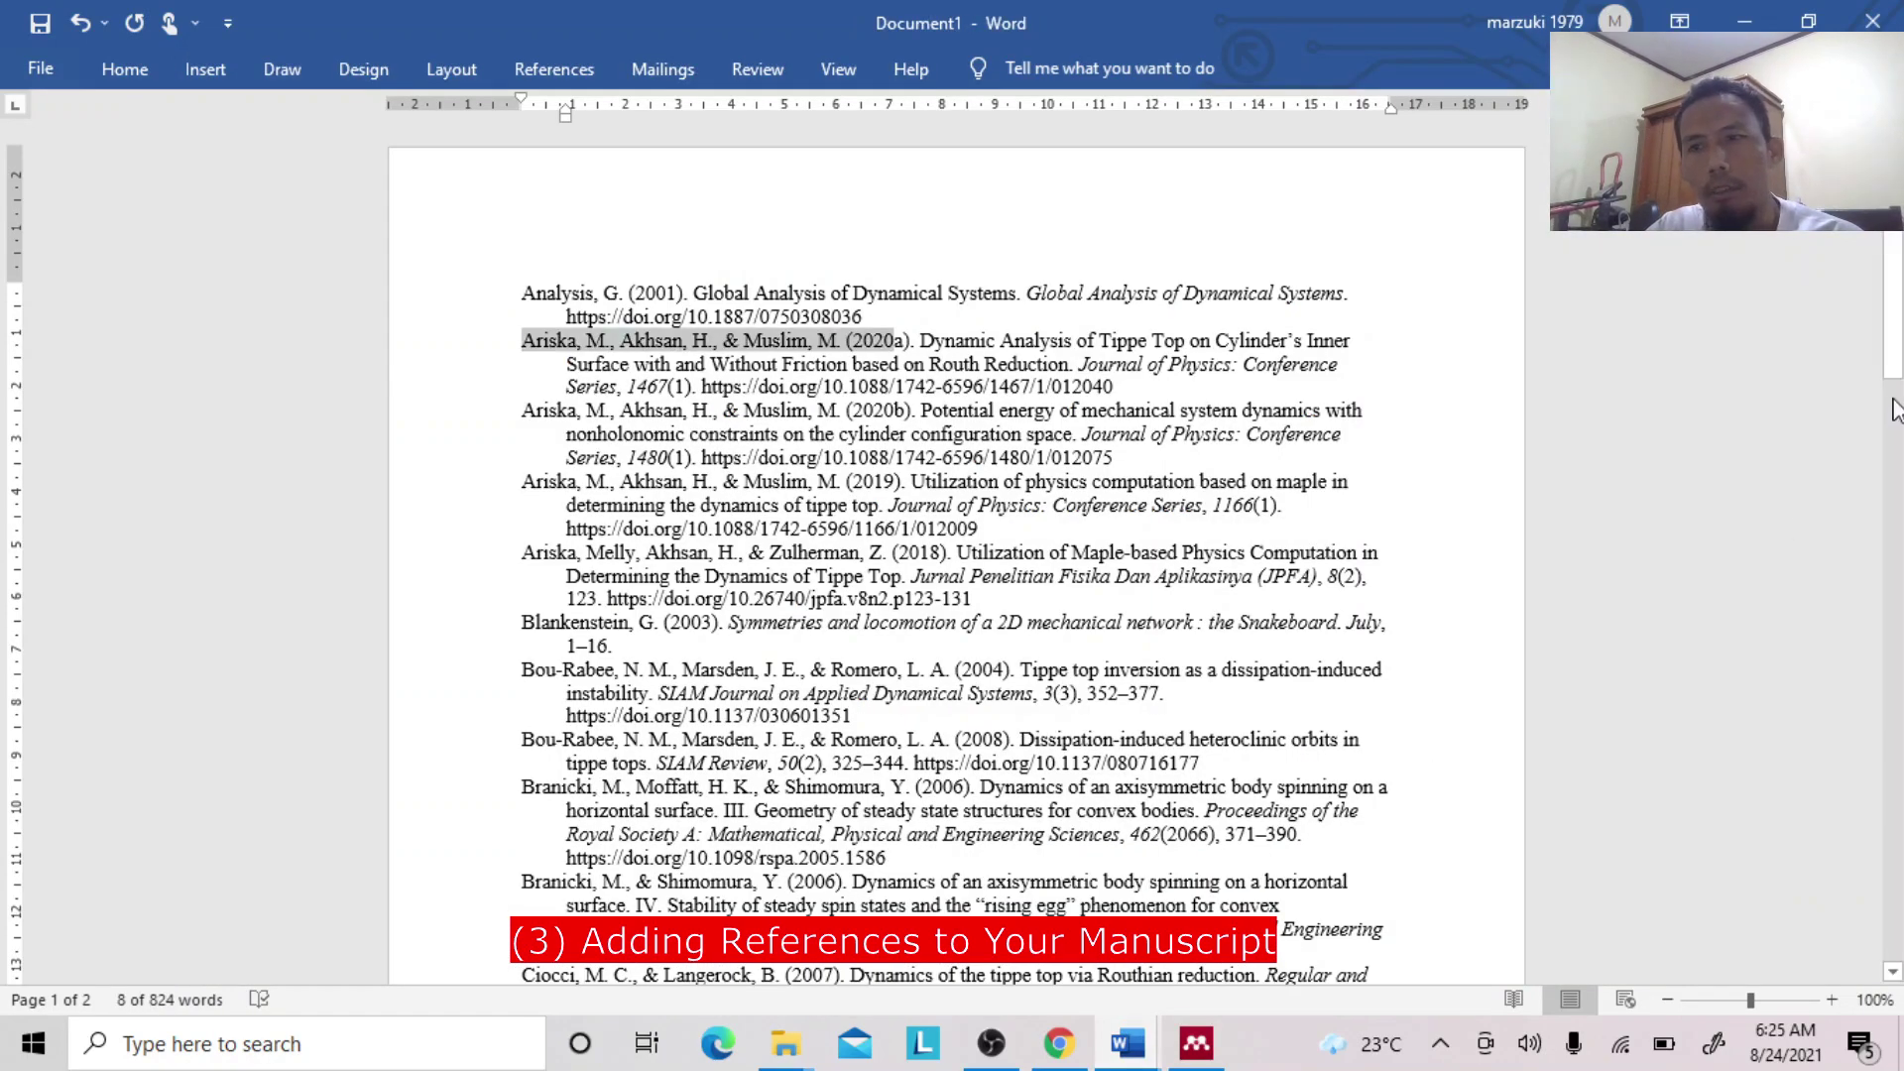
drag(1894, 337, 1894, 461)
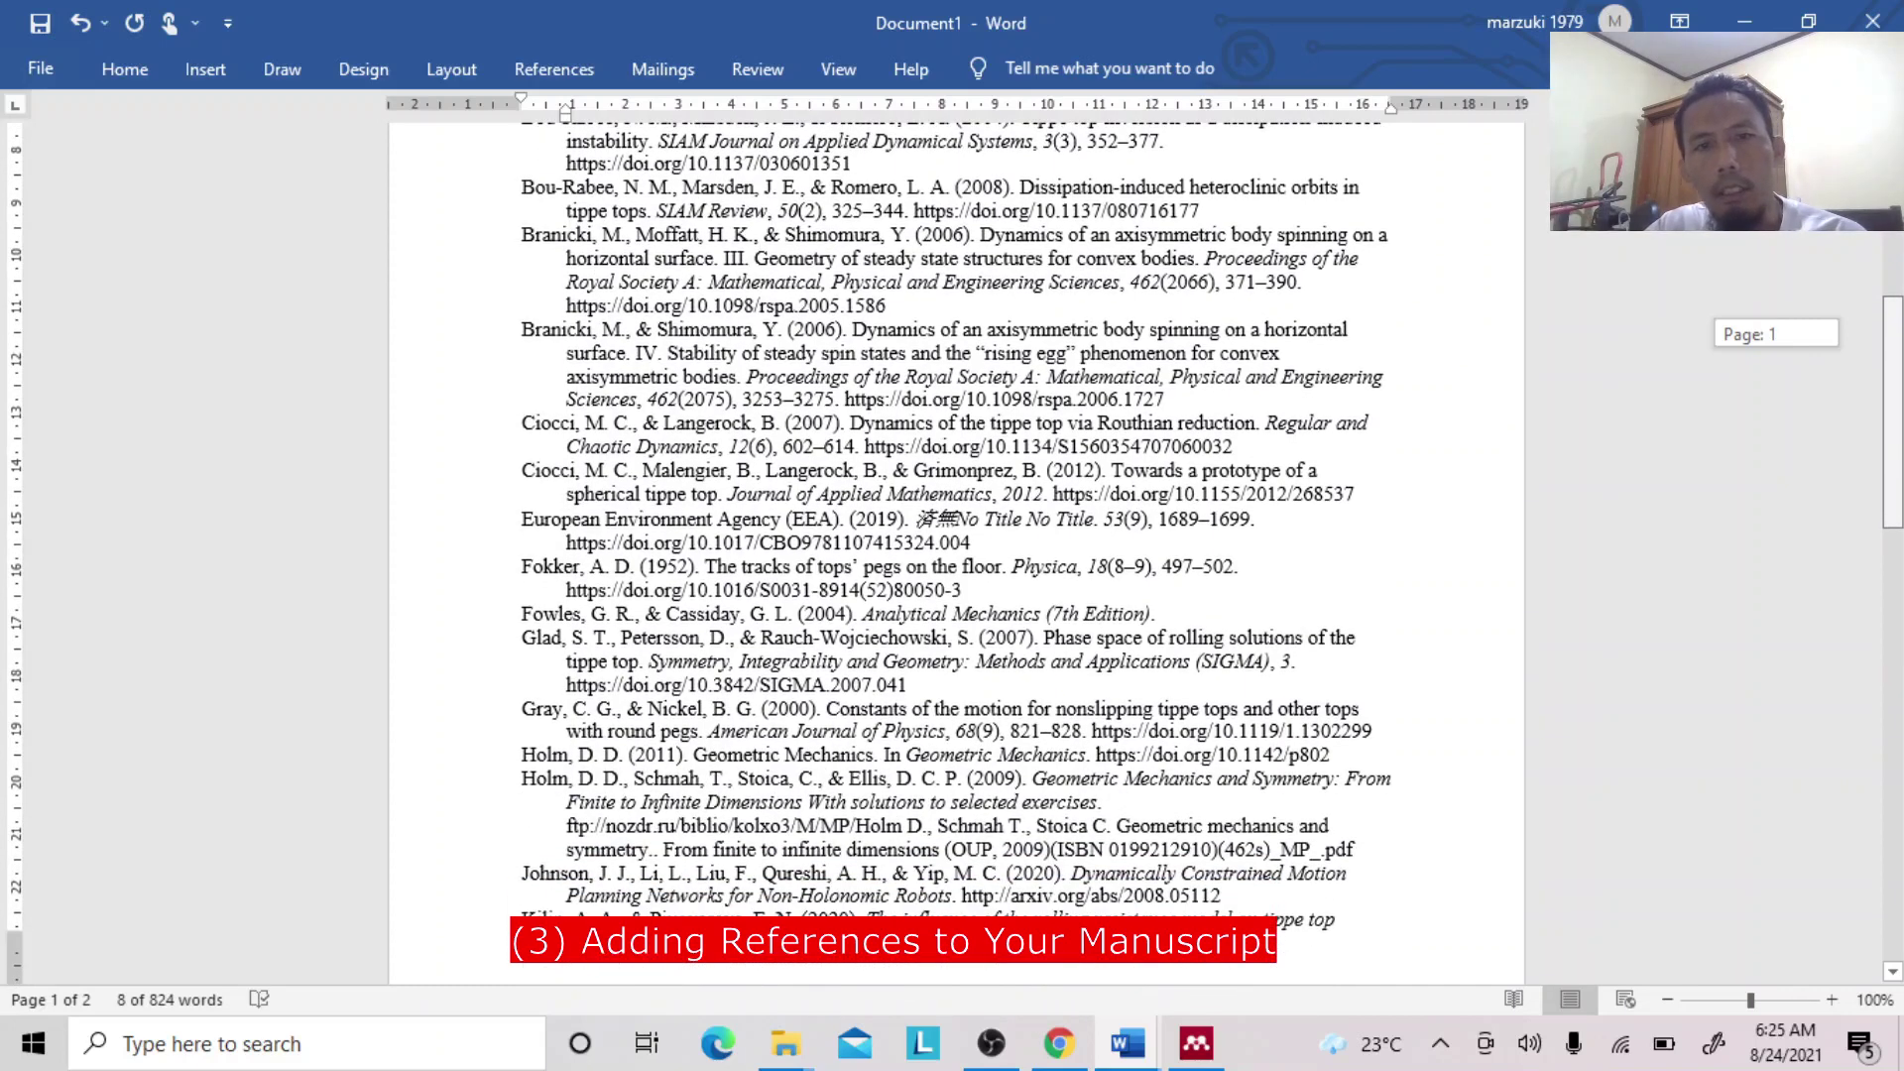
drag(1893, 492, 1900, 892)
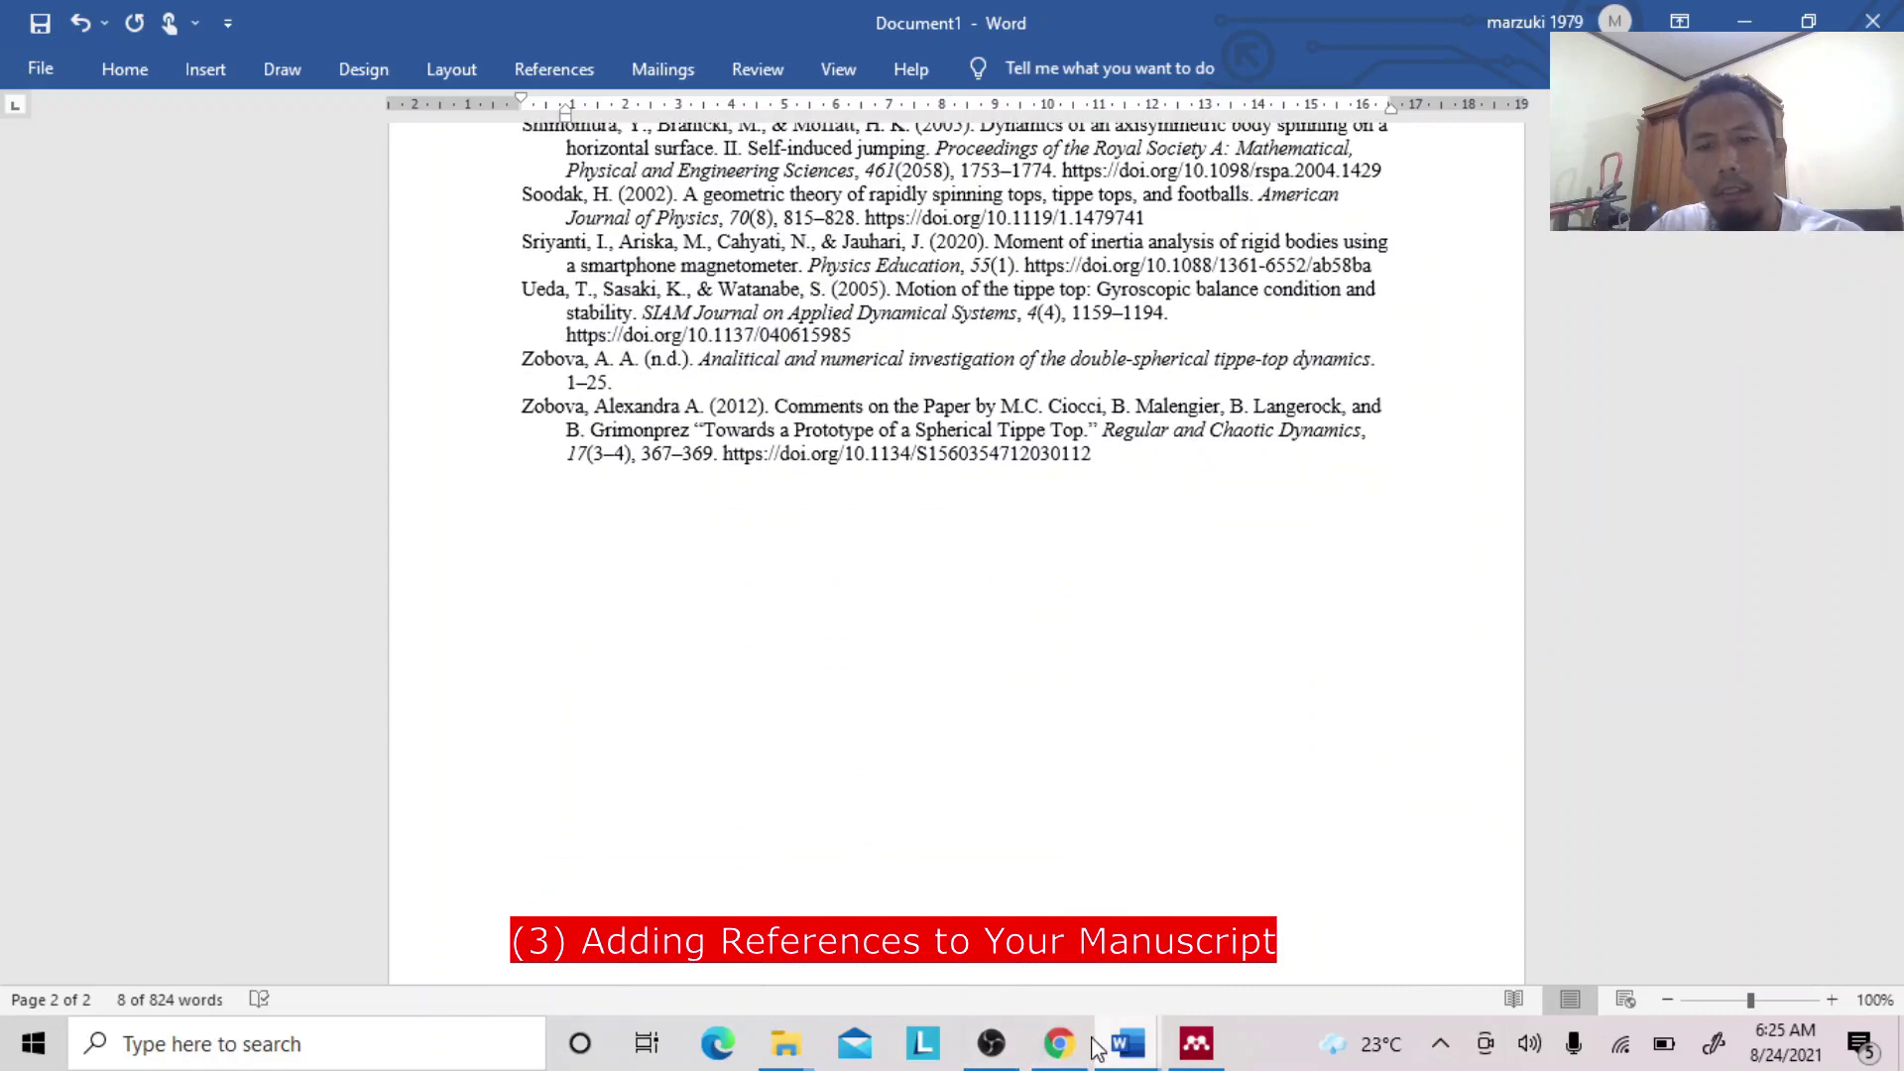
click(1059, 1043)
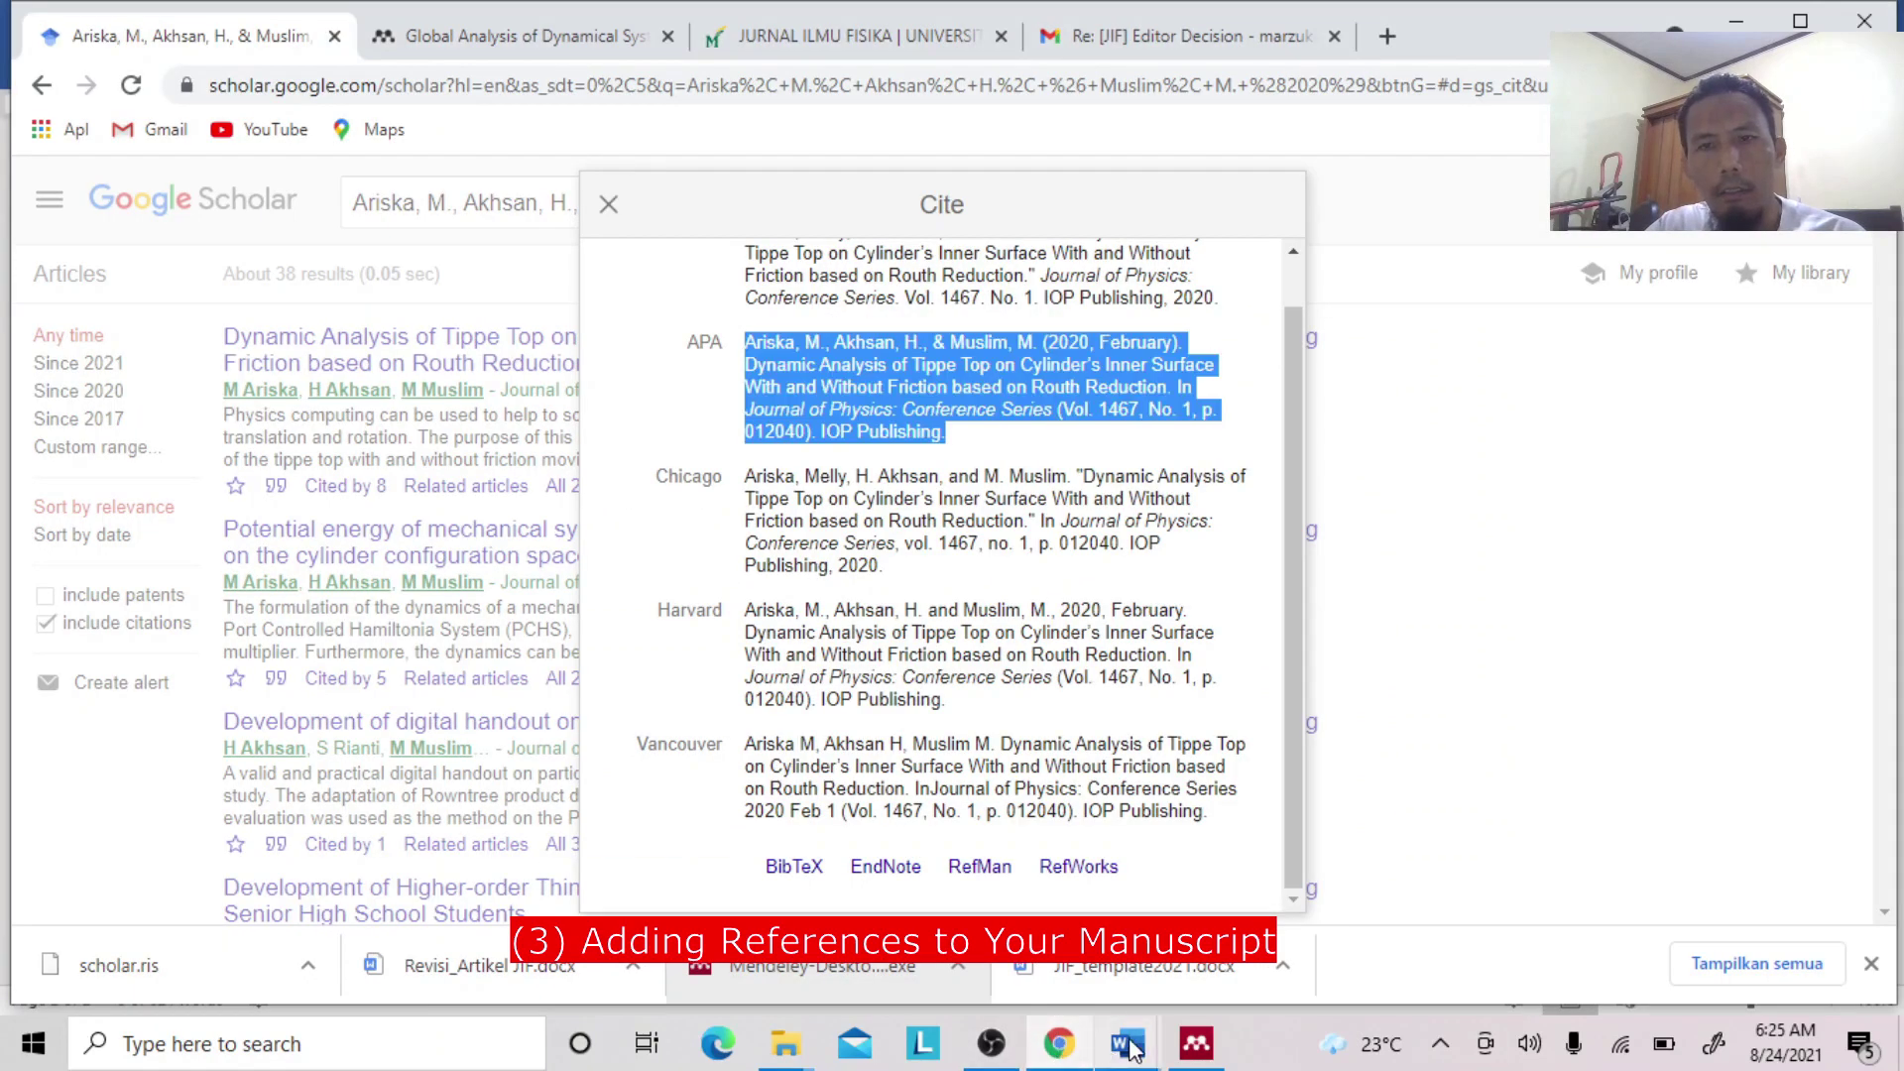
Close Google Scholar's Cite box for the Ariska et al. (2020) paper and bring Mendeley forward.
click(608, 203)
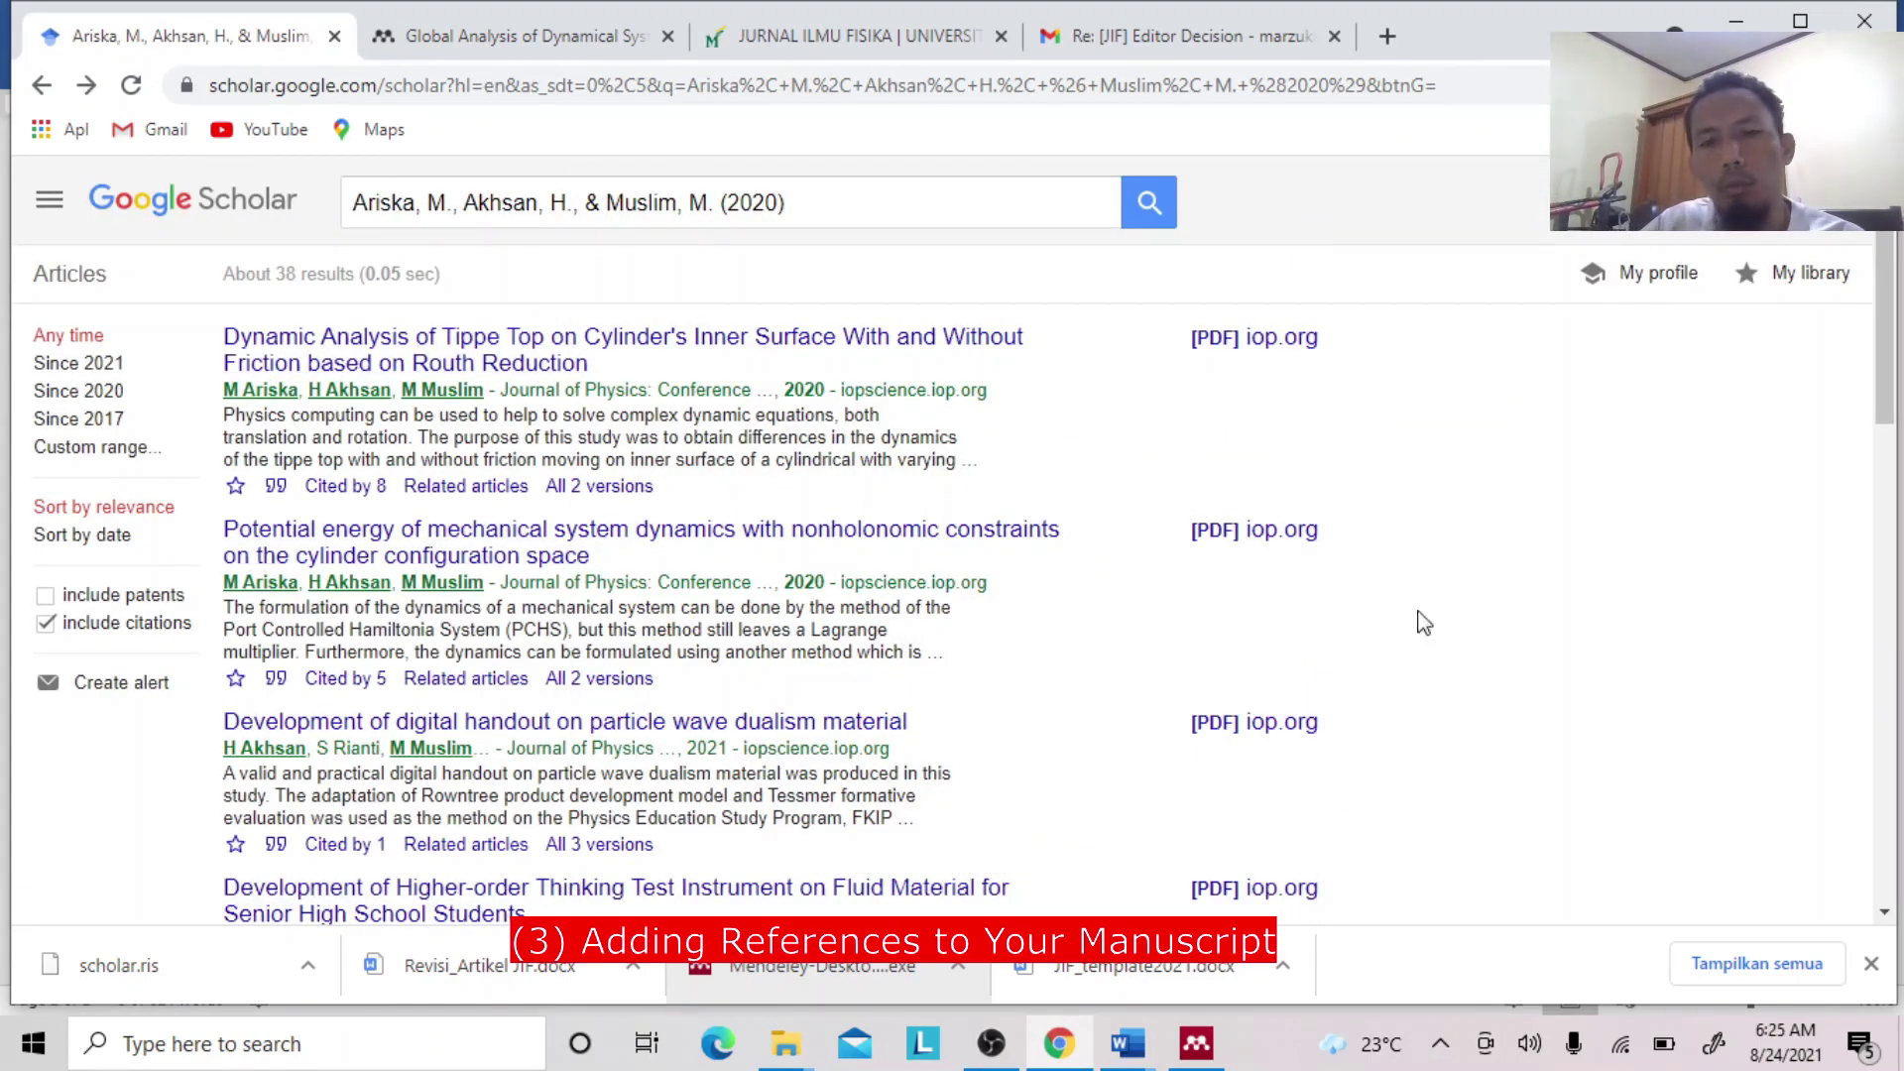
click(1196, 1043)
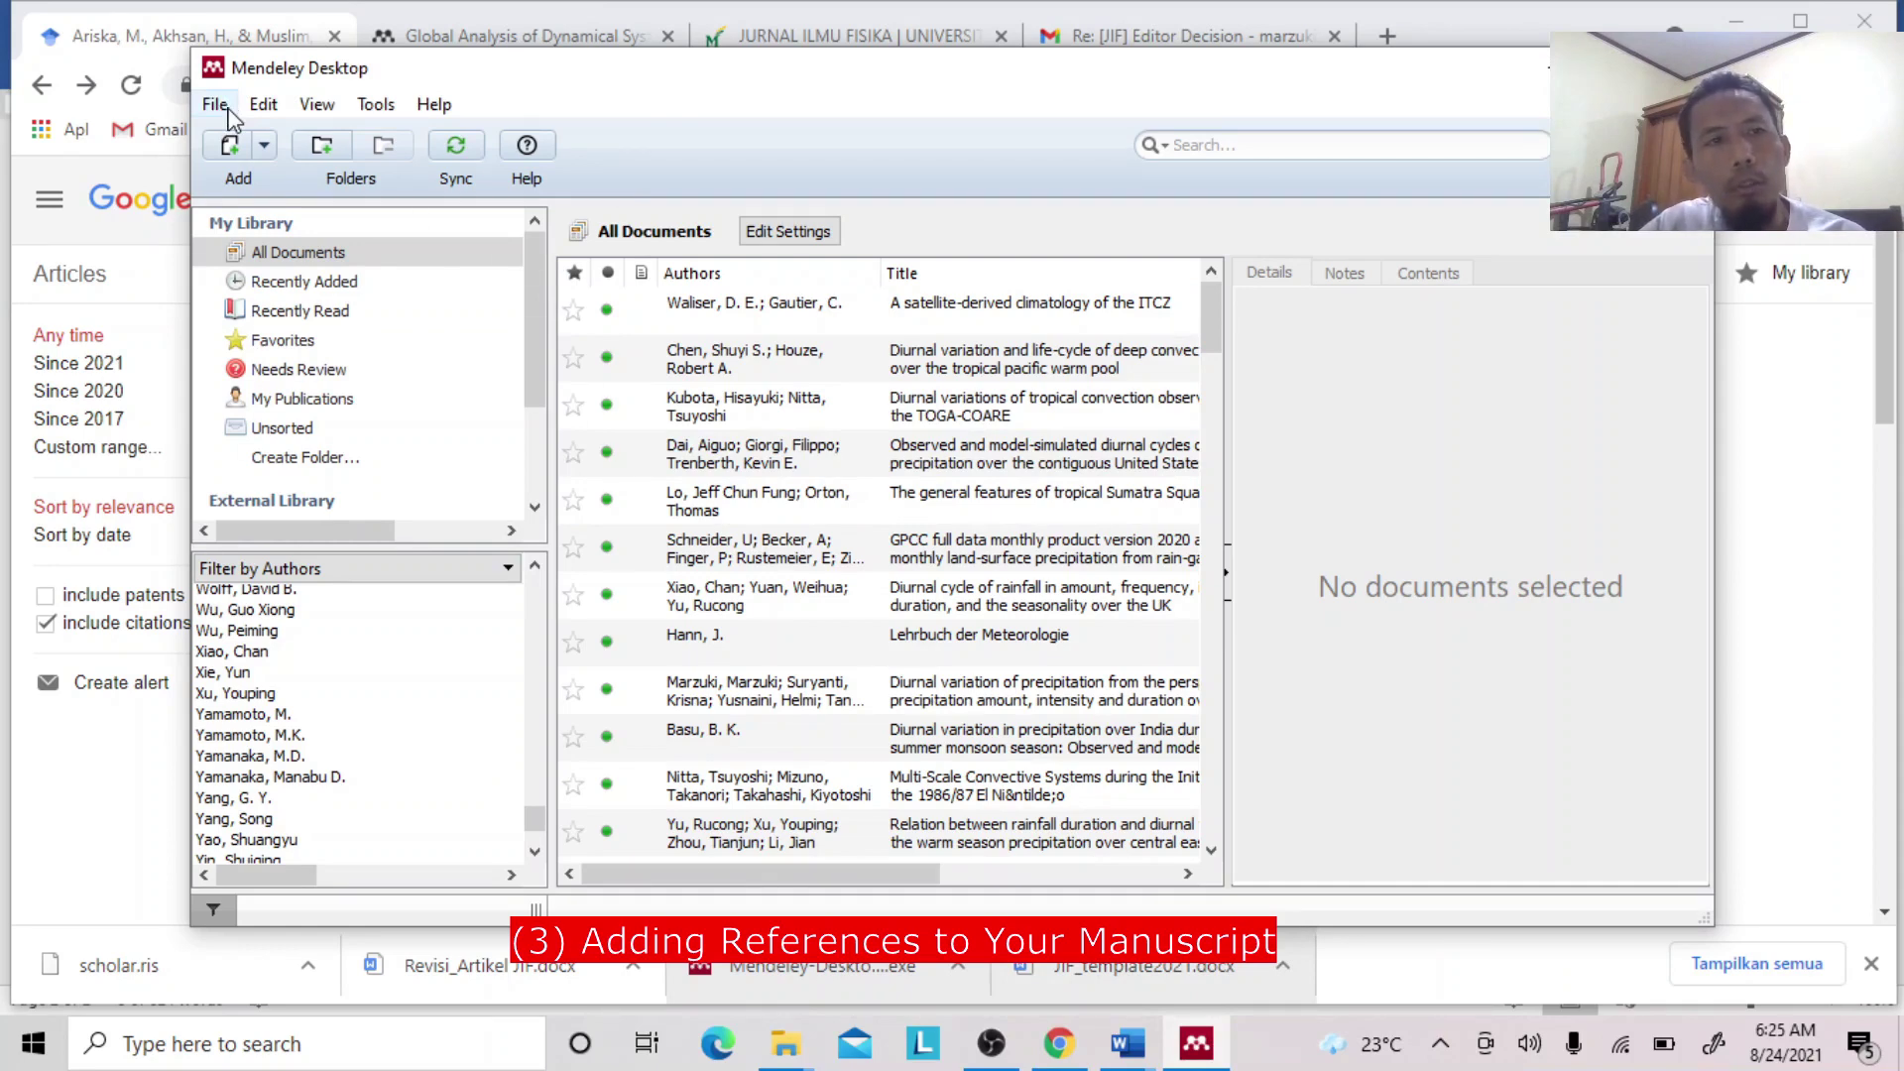
click(216, 105)
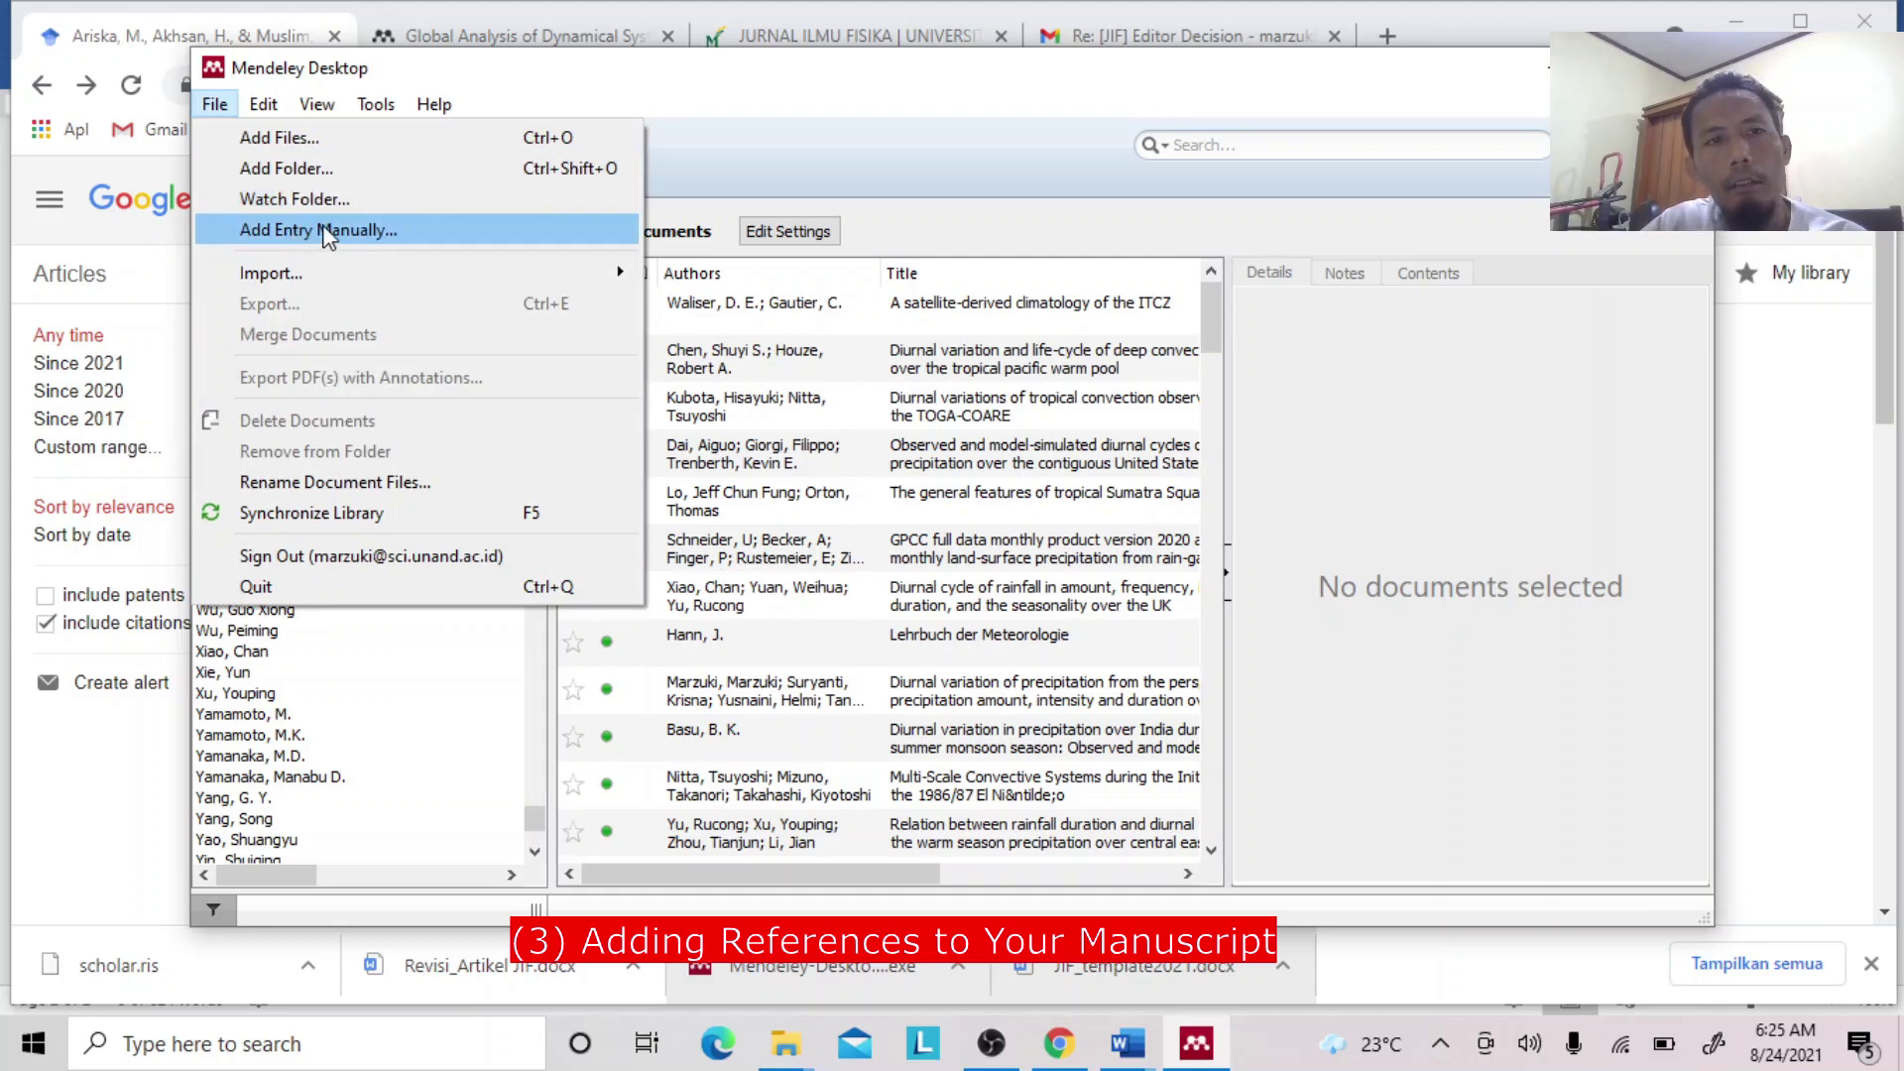
click(327, 234)
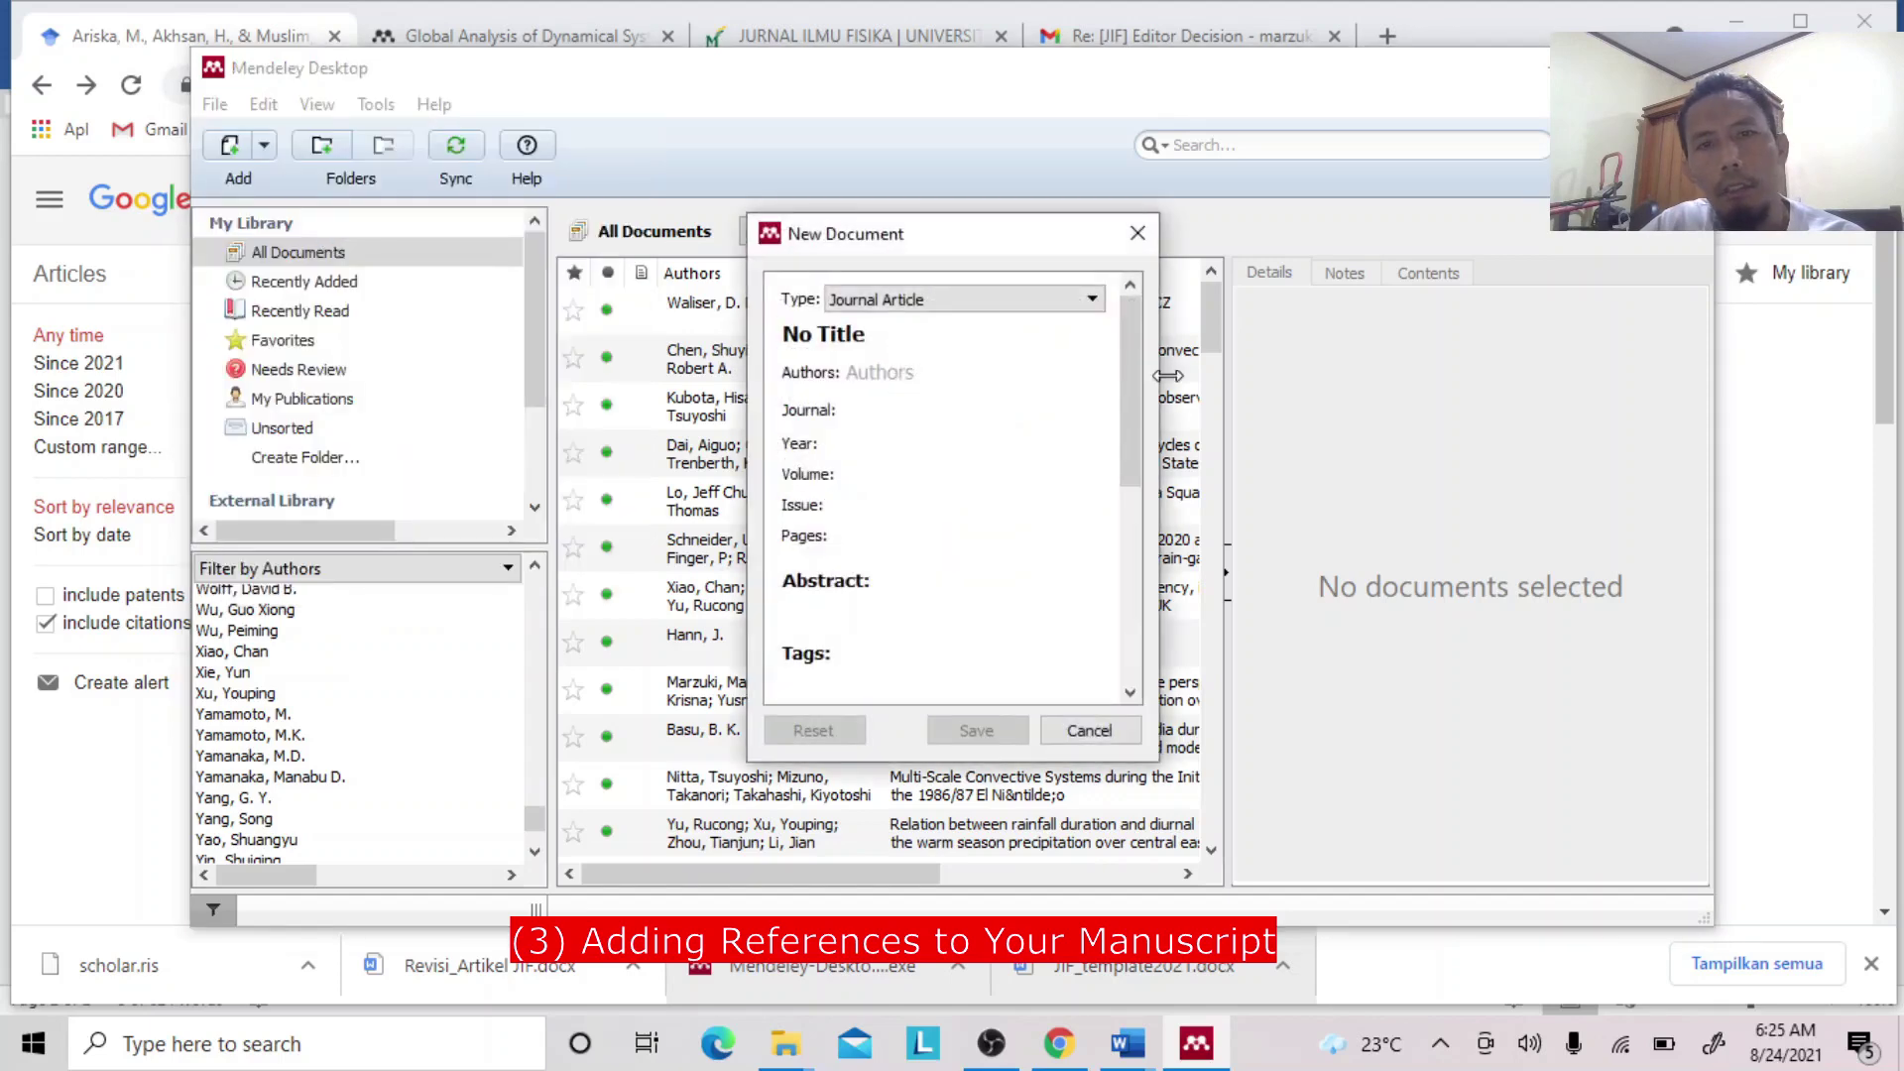
click(1004, 310)
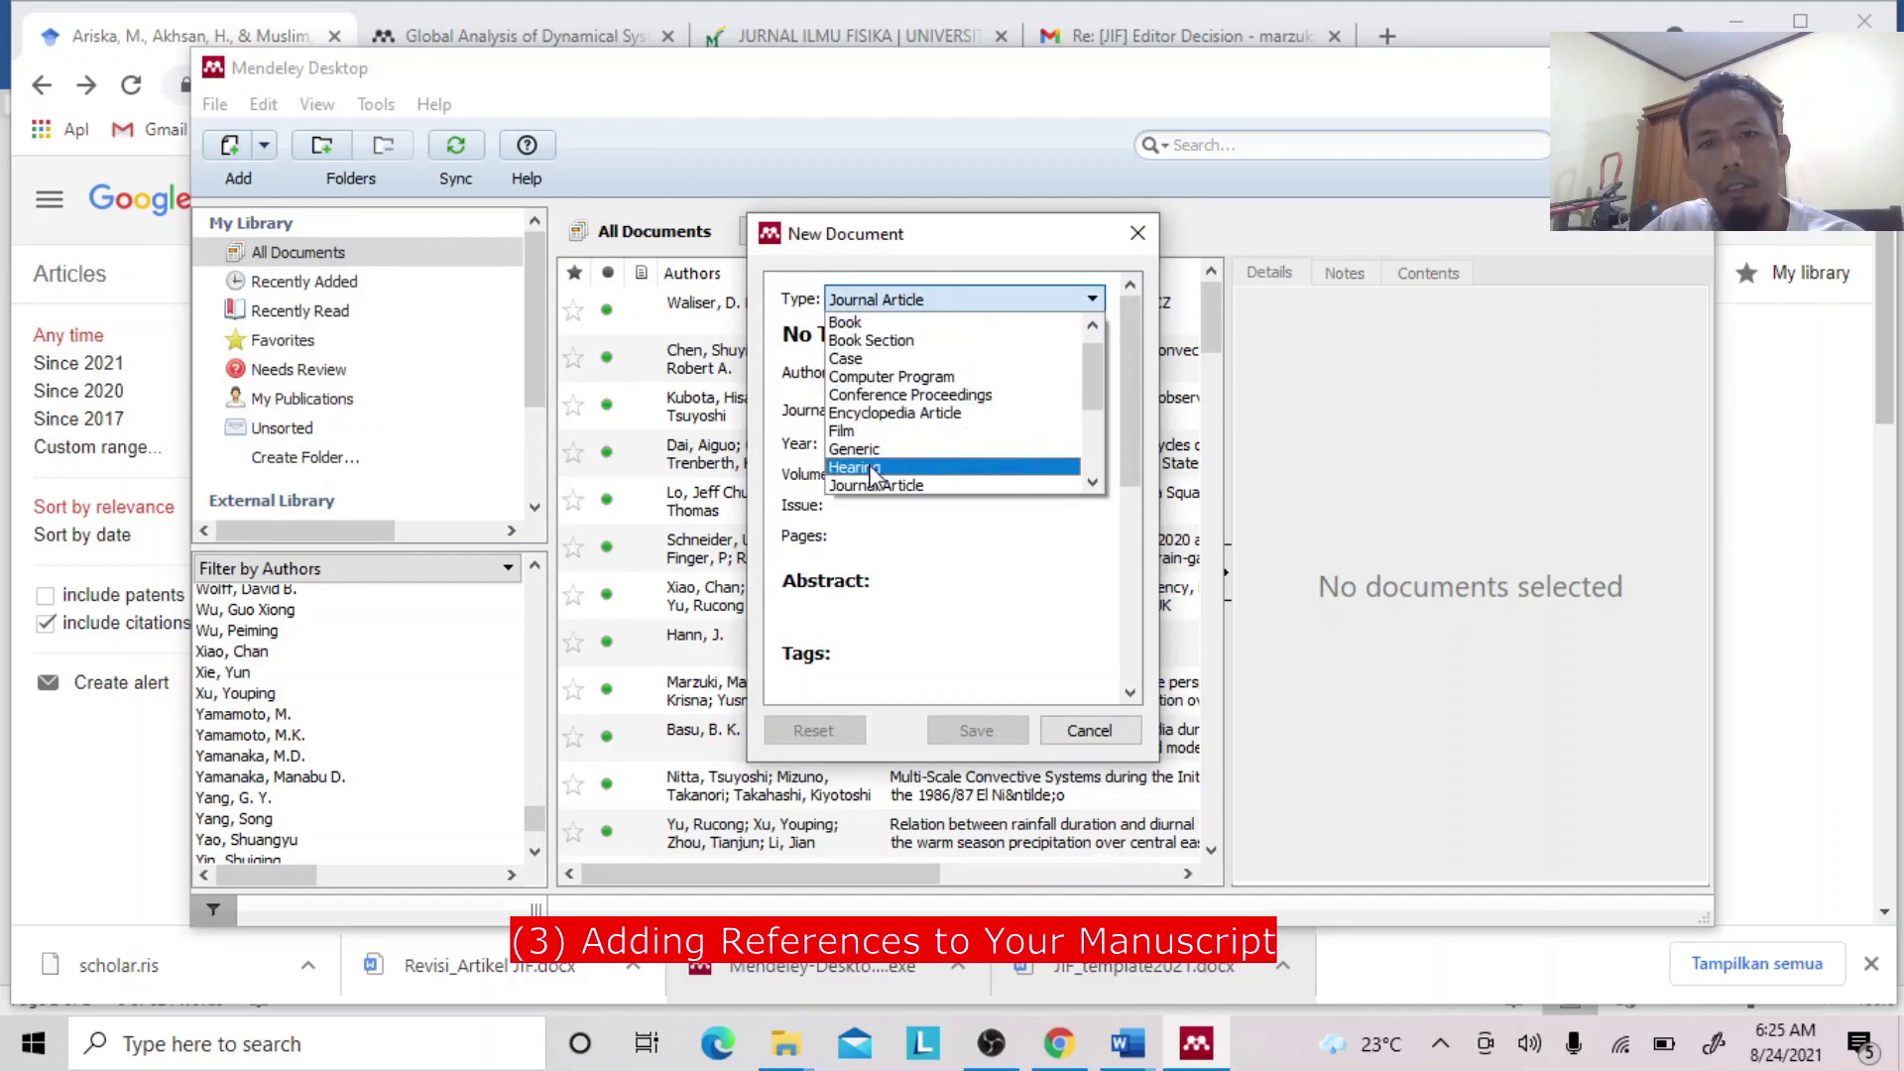
click(926, 236)
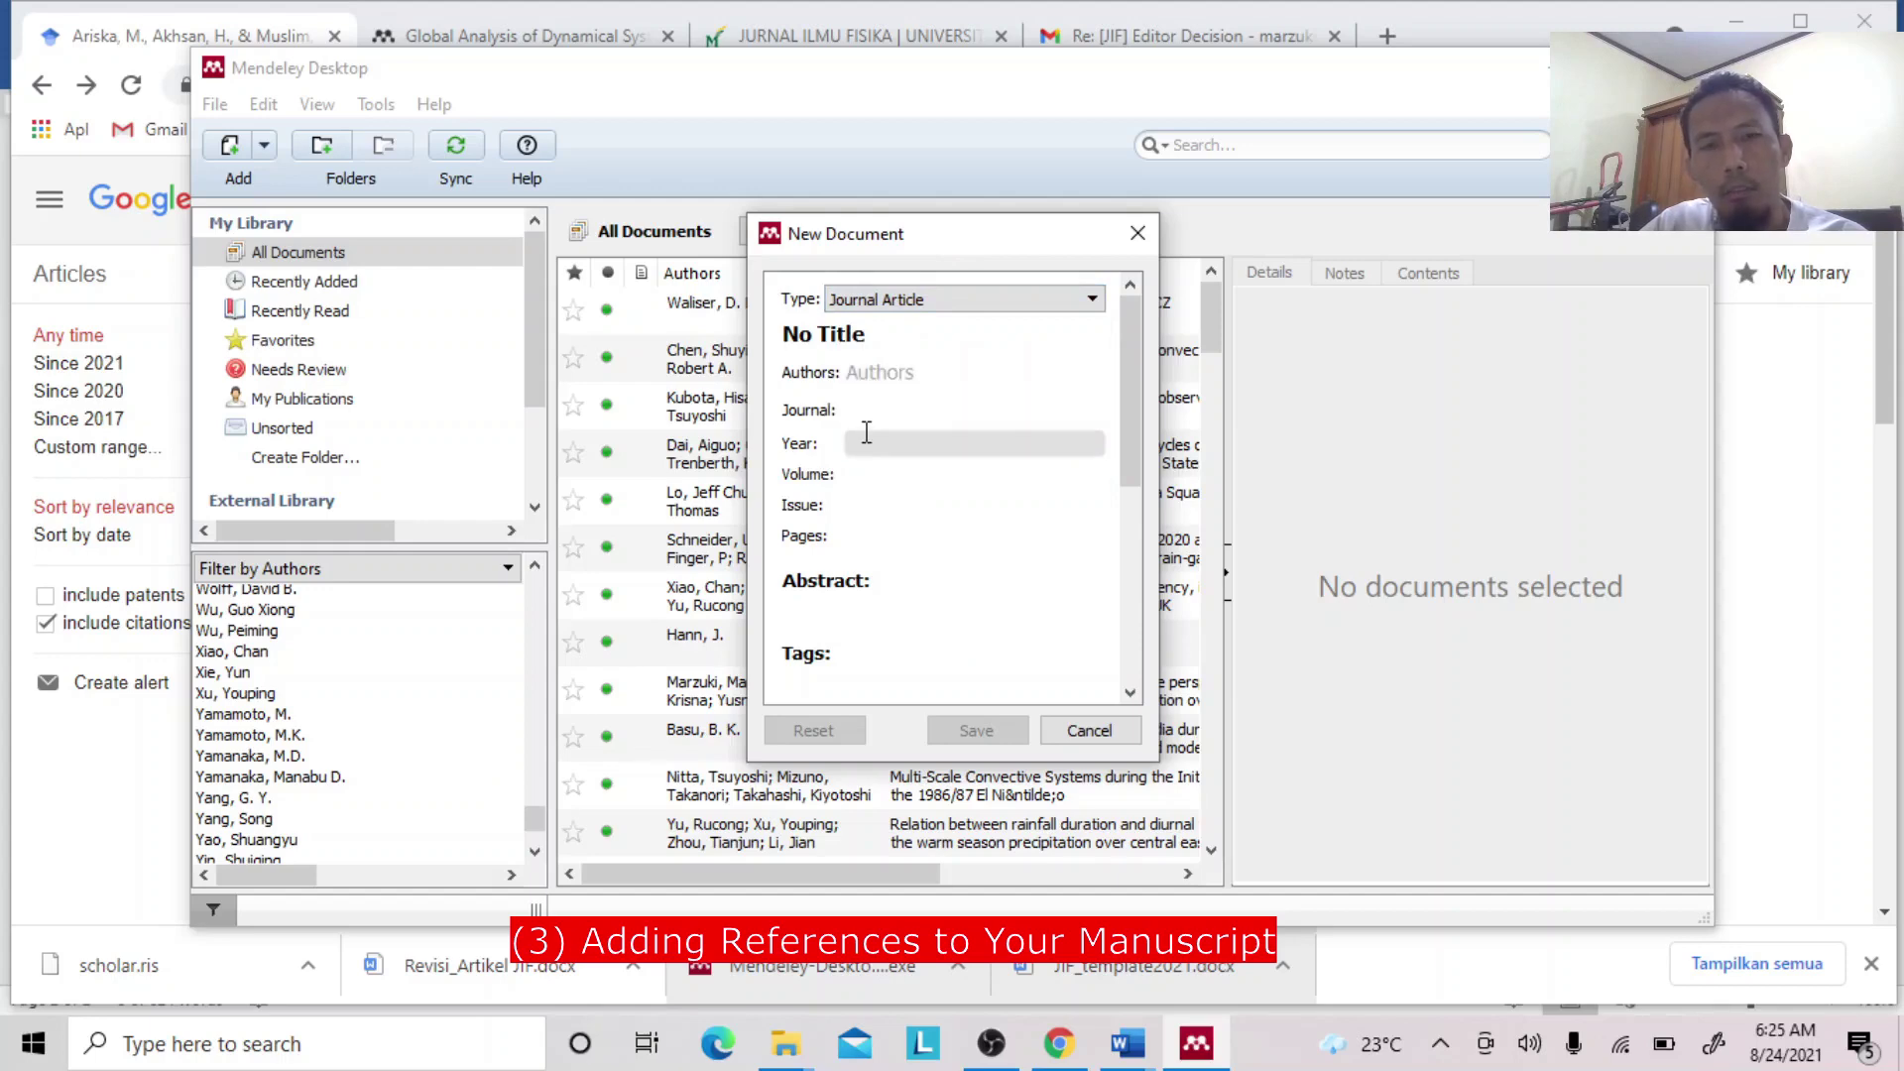
click(1087, 731)
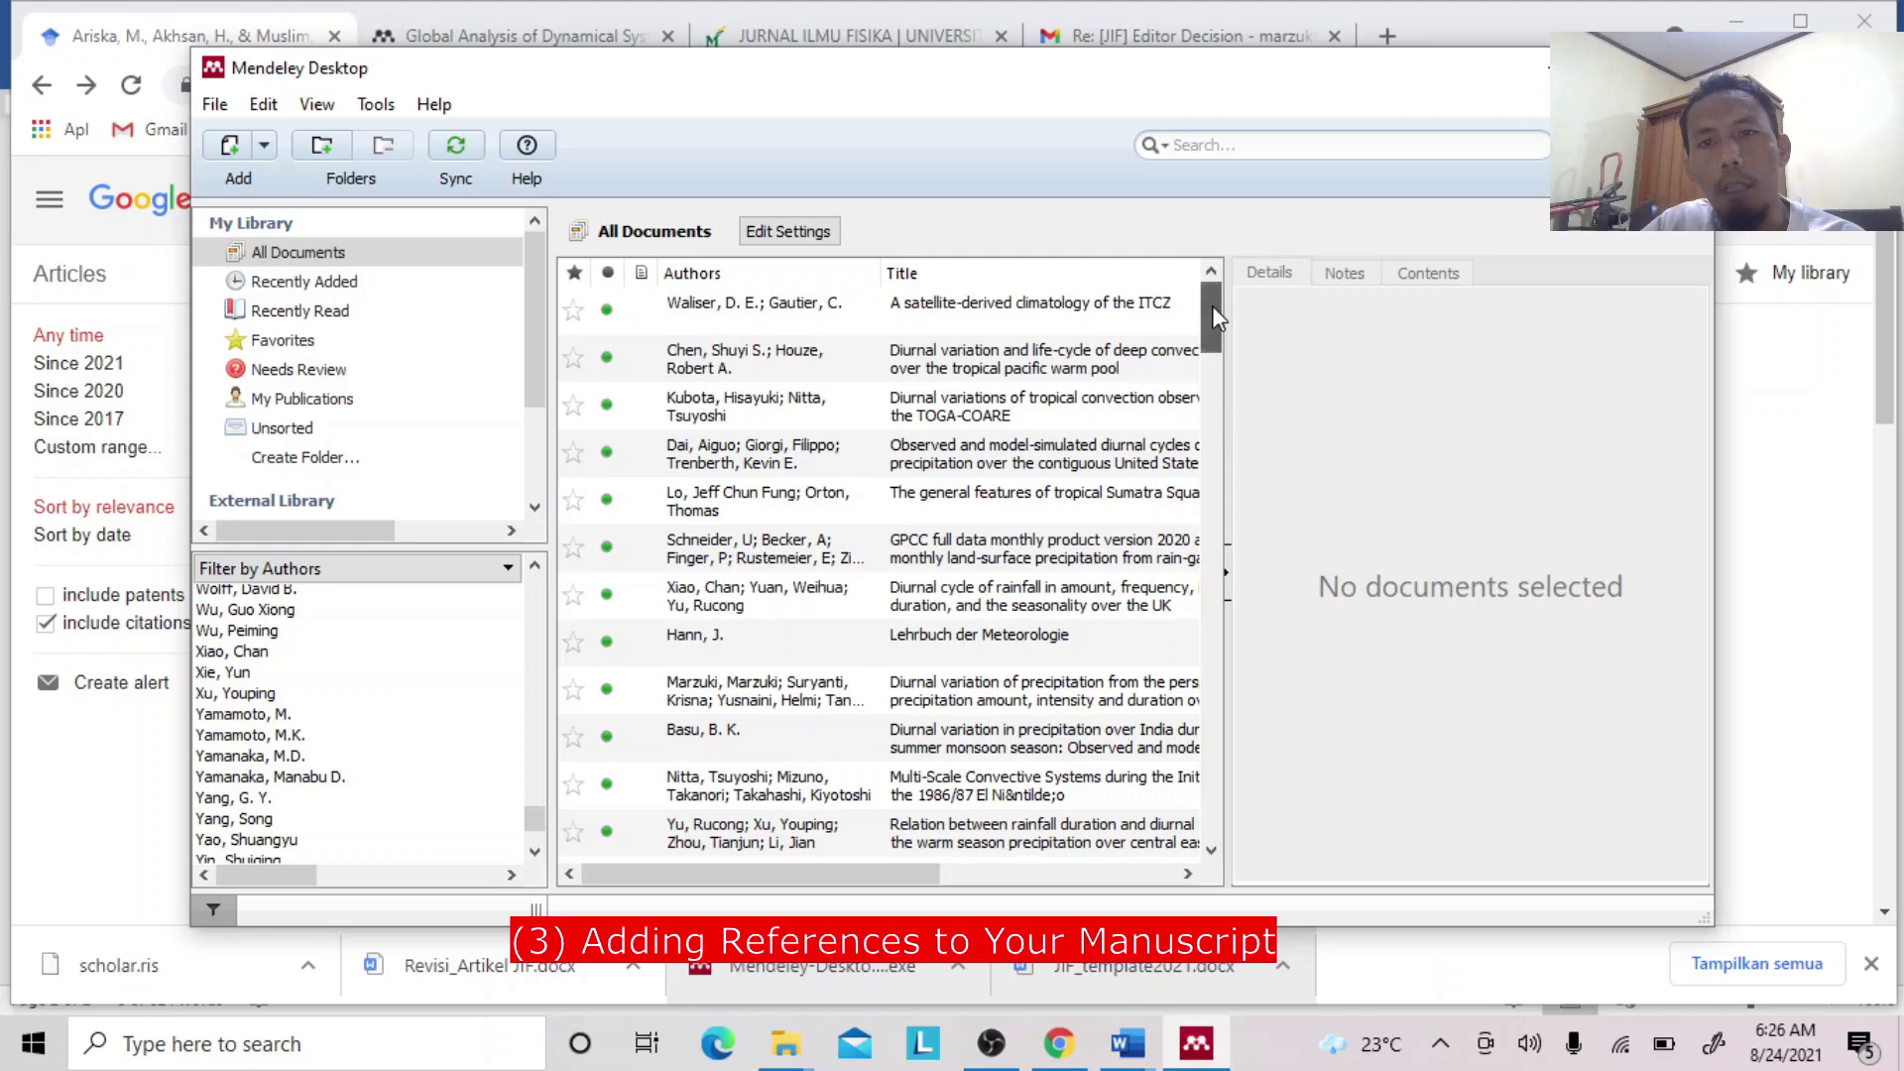
Scroll the library and review the Kubota TOGA-COARE convection article's details and title.
drag(1212, 305, 1222, 372)
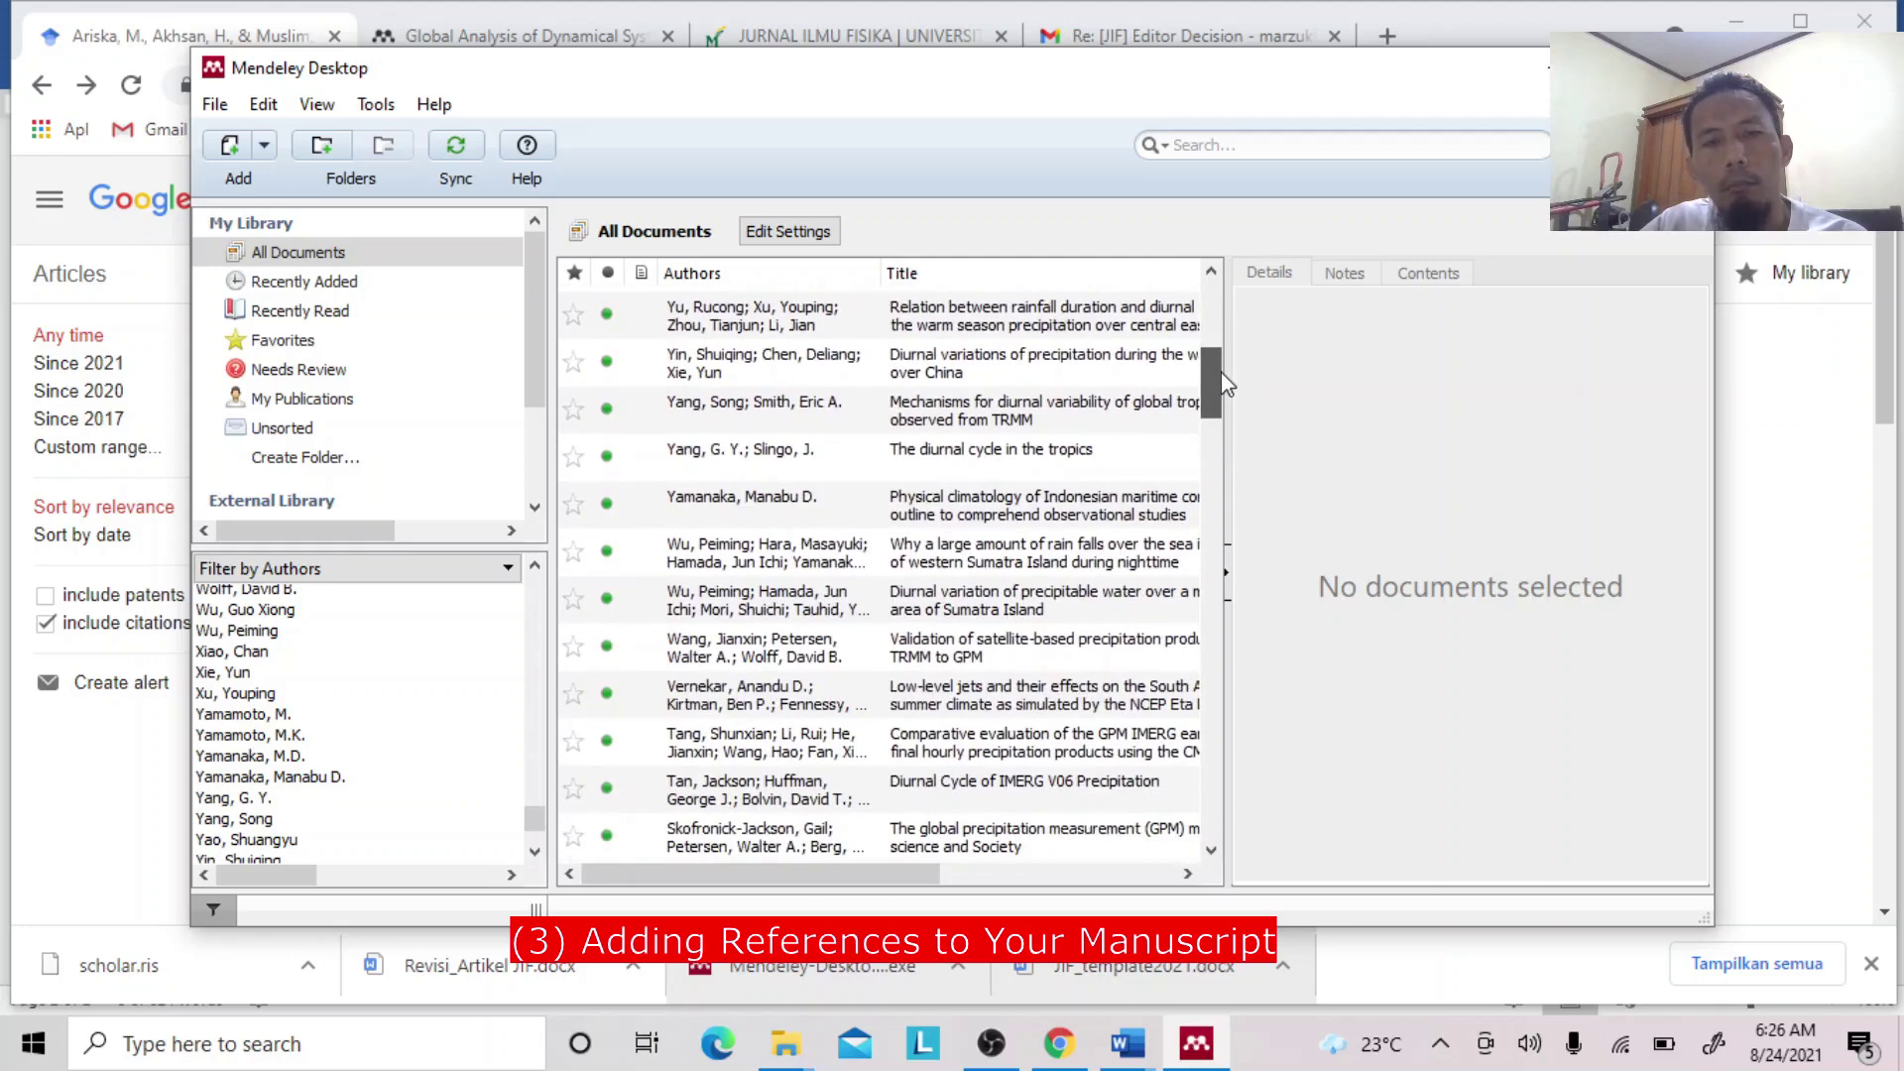
drag(1221, 372, 1212, 330)
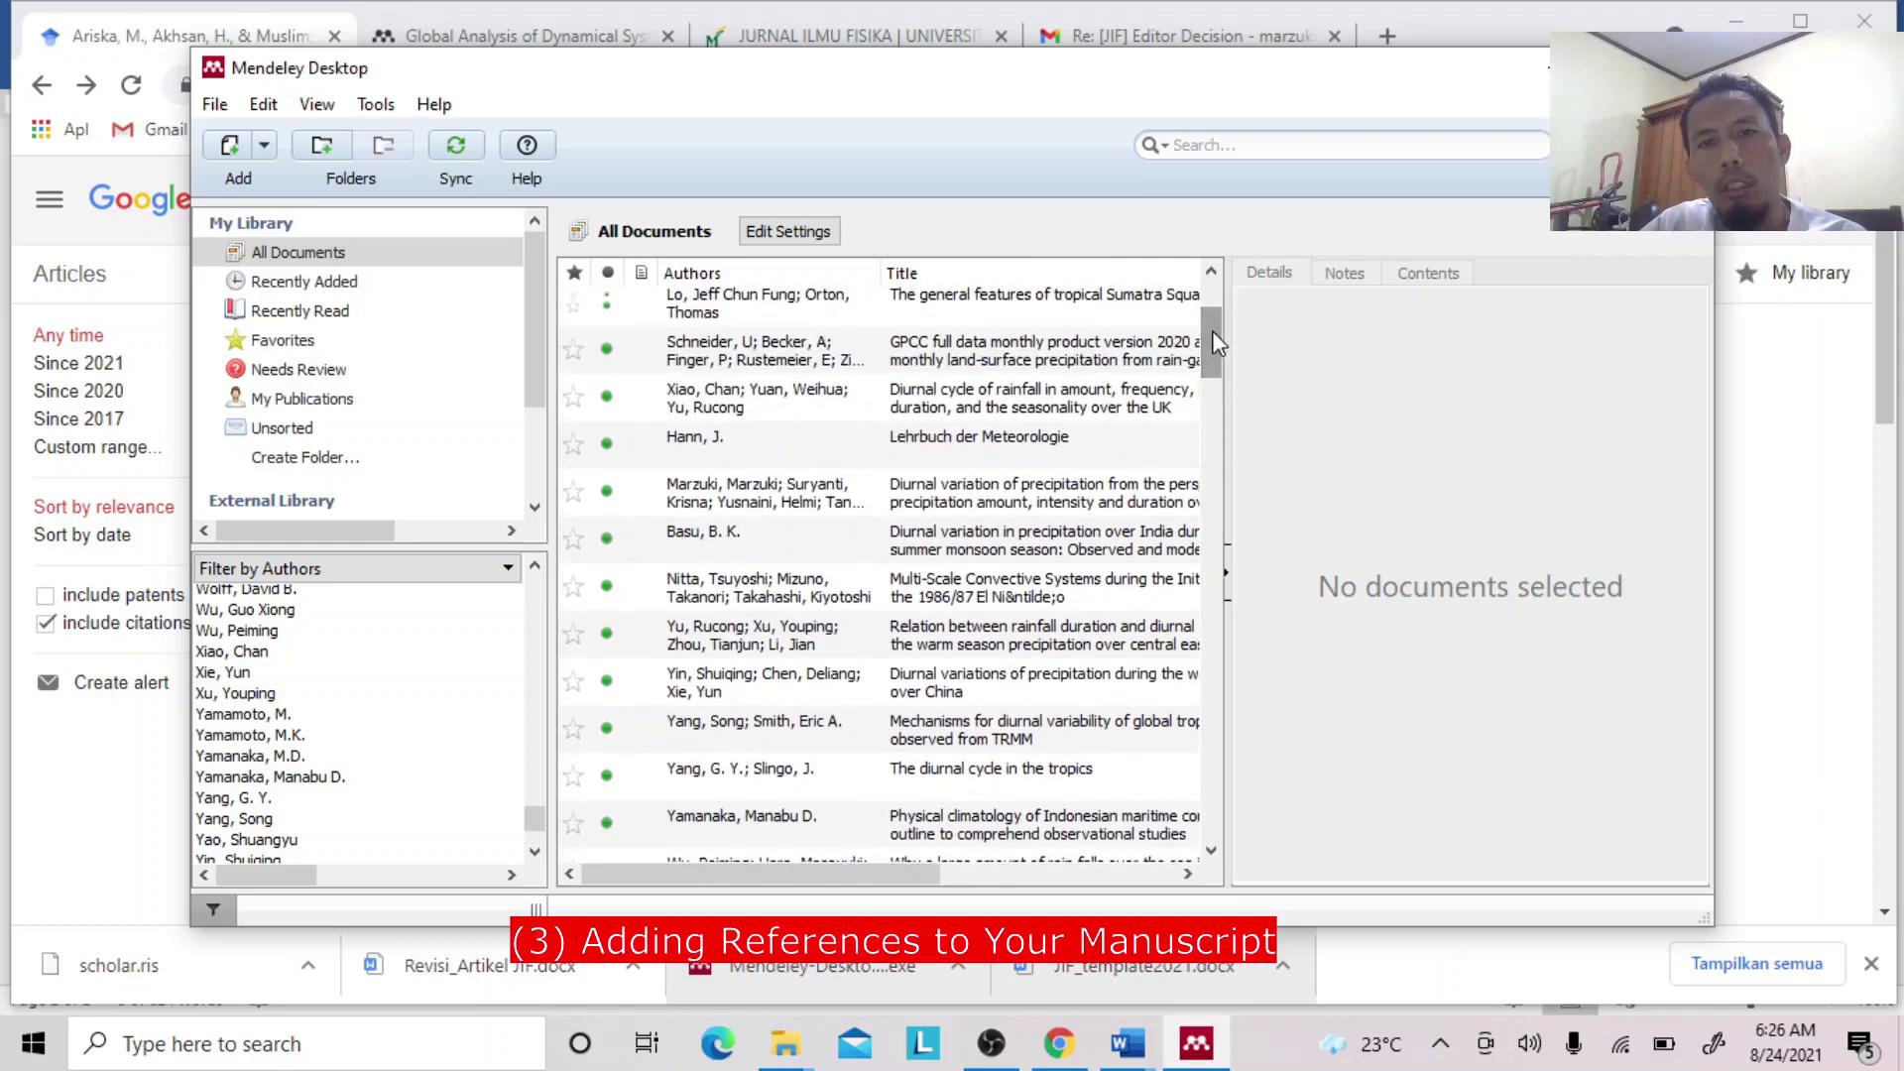
drag(1211, 331, 1211, 314)
click(1079, 338)
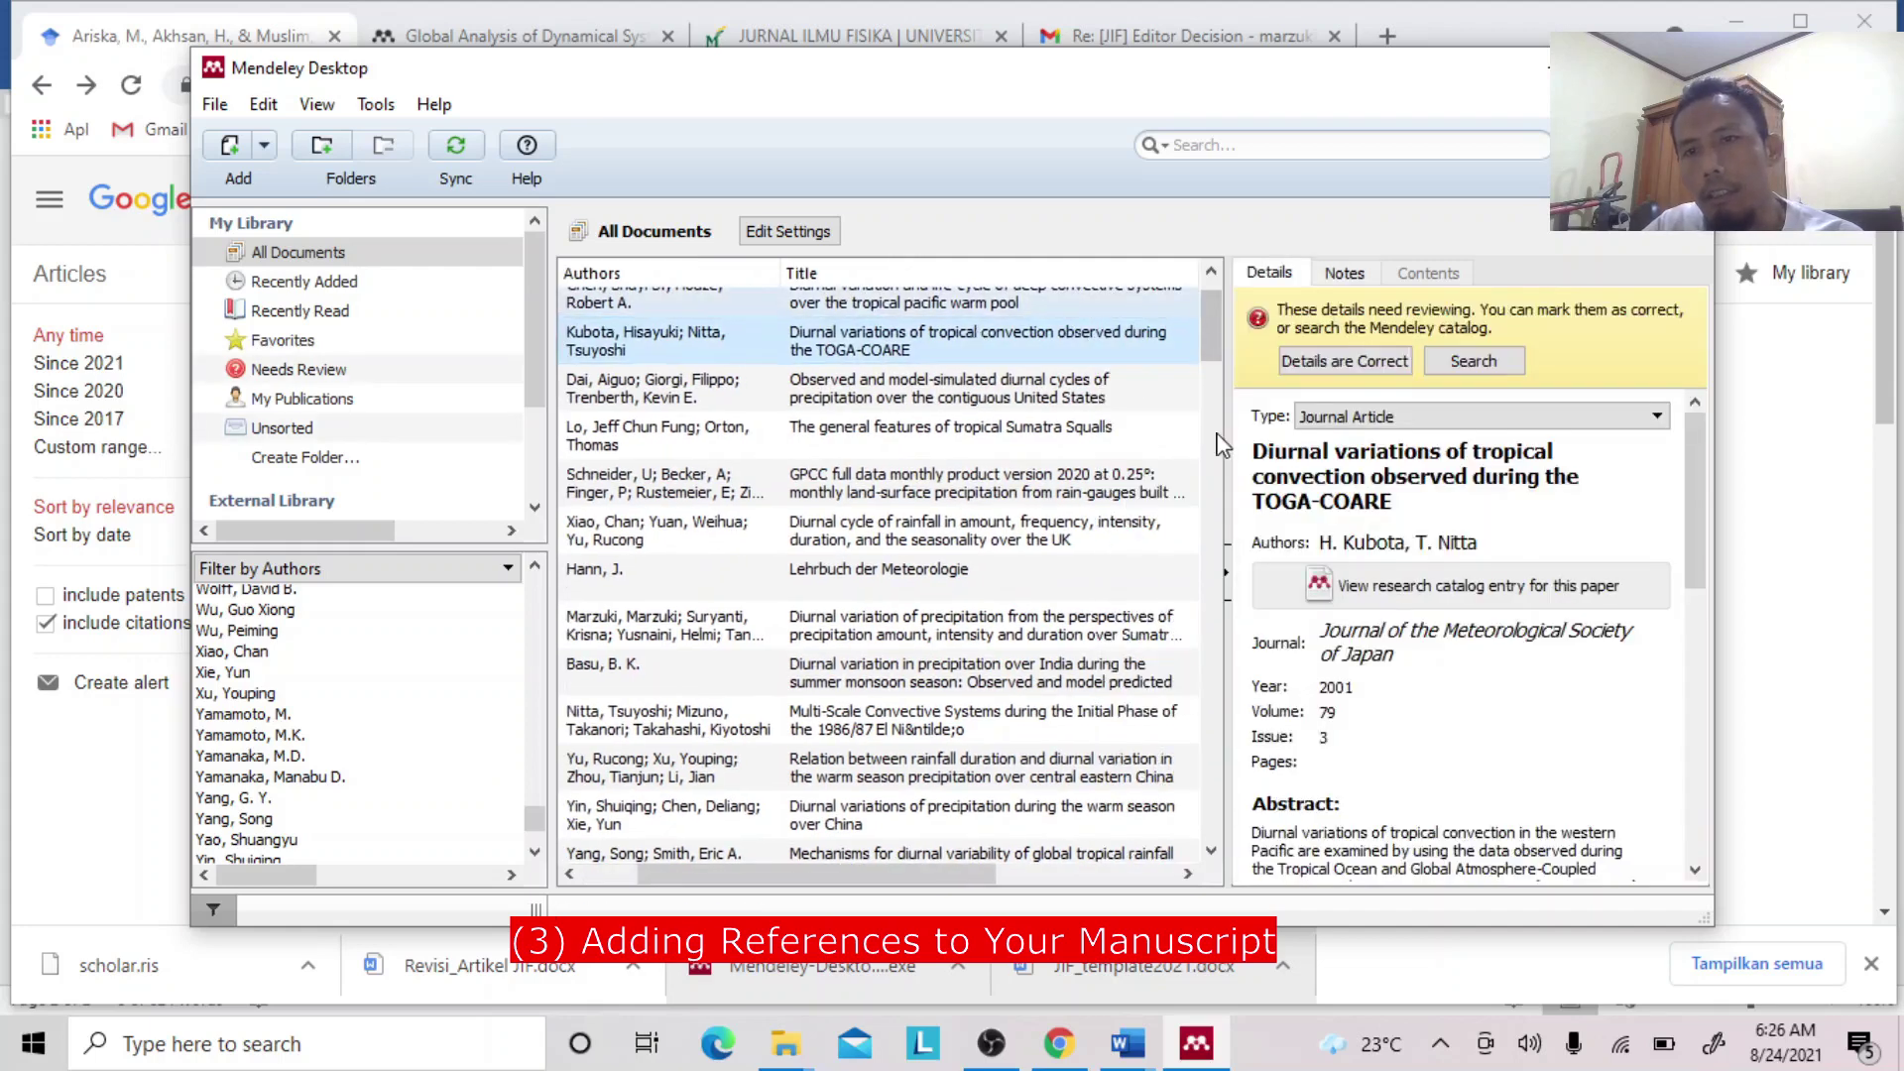
click(1280, 472)
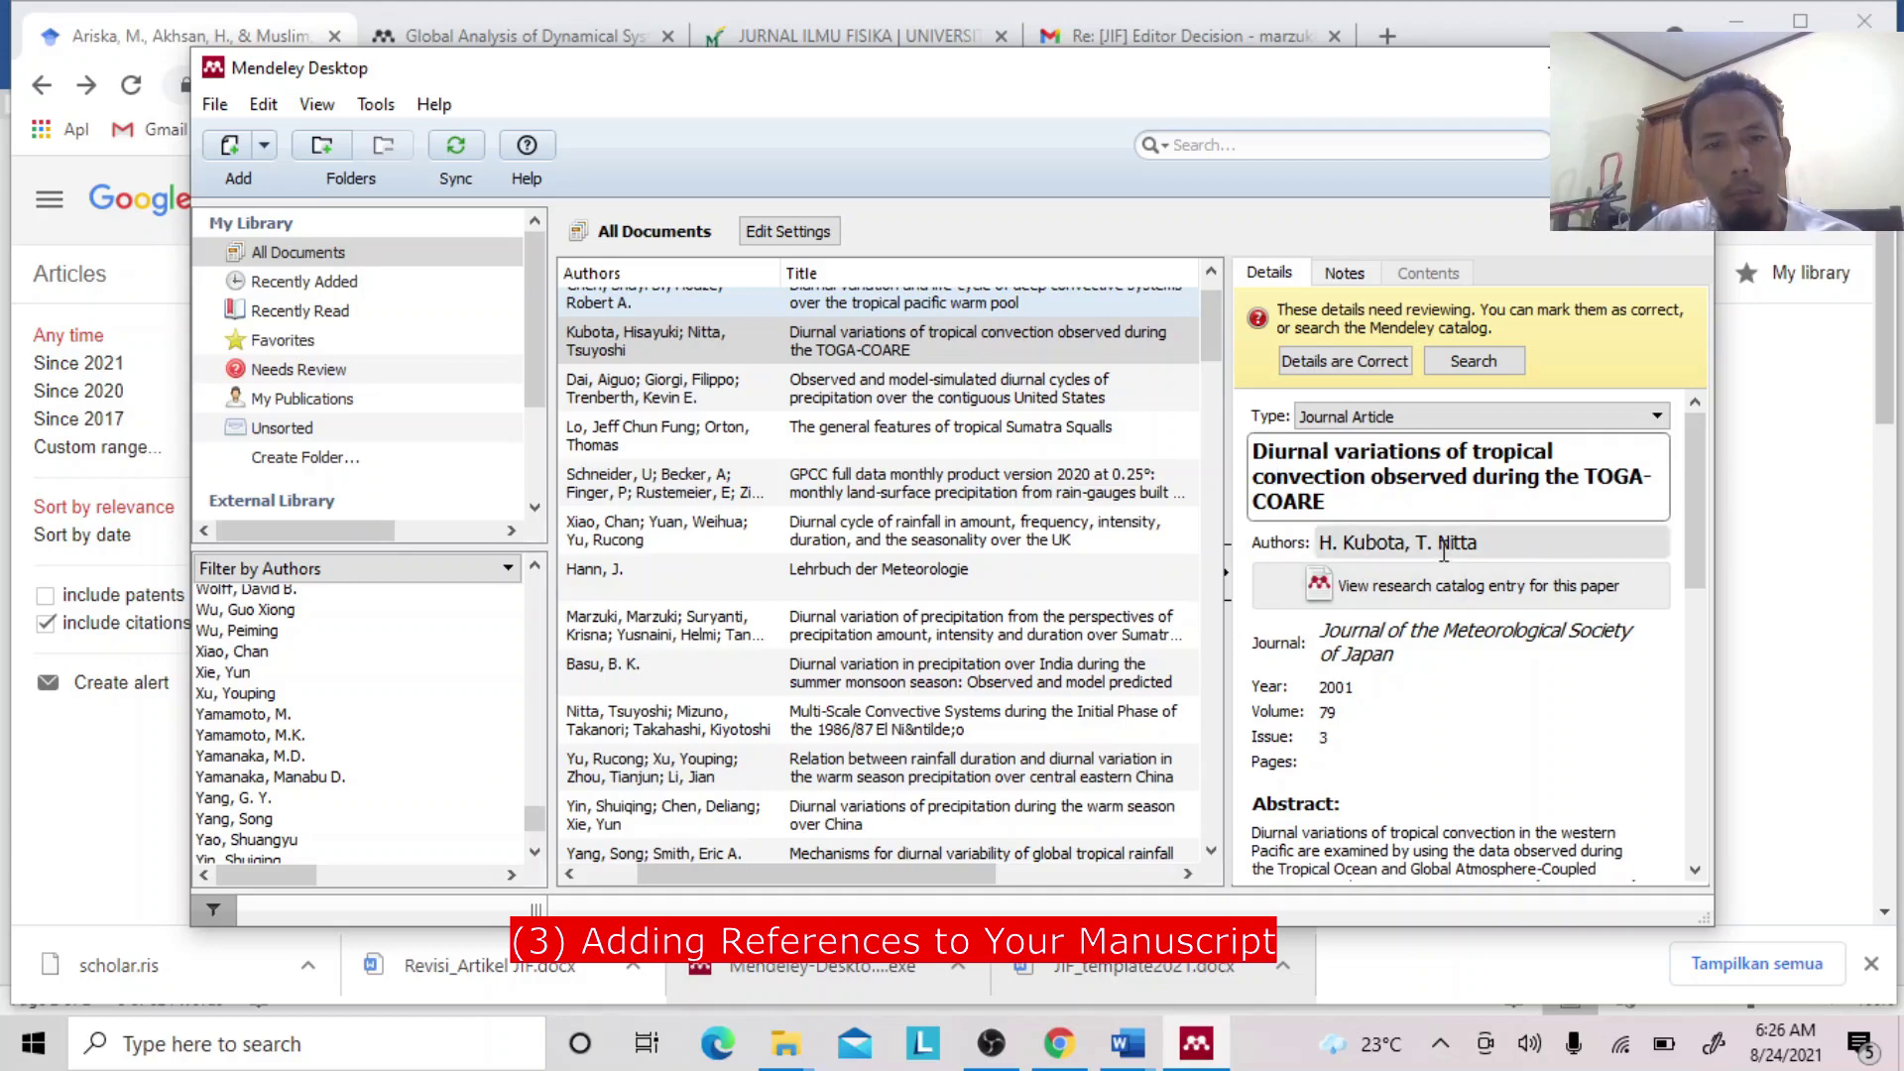
Review the 1901 Leipzig book Lehrbuch der Meteorologie, 1st edition, 805 pages, in the Details pane.
click(935, 581)
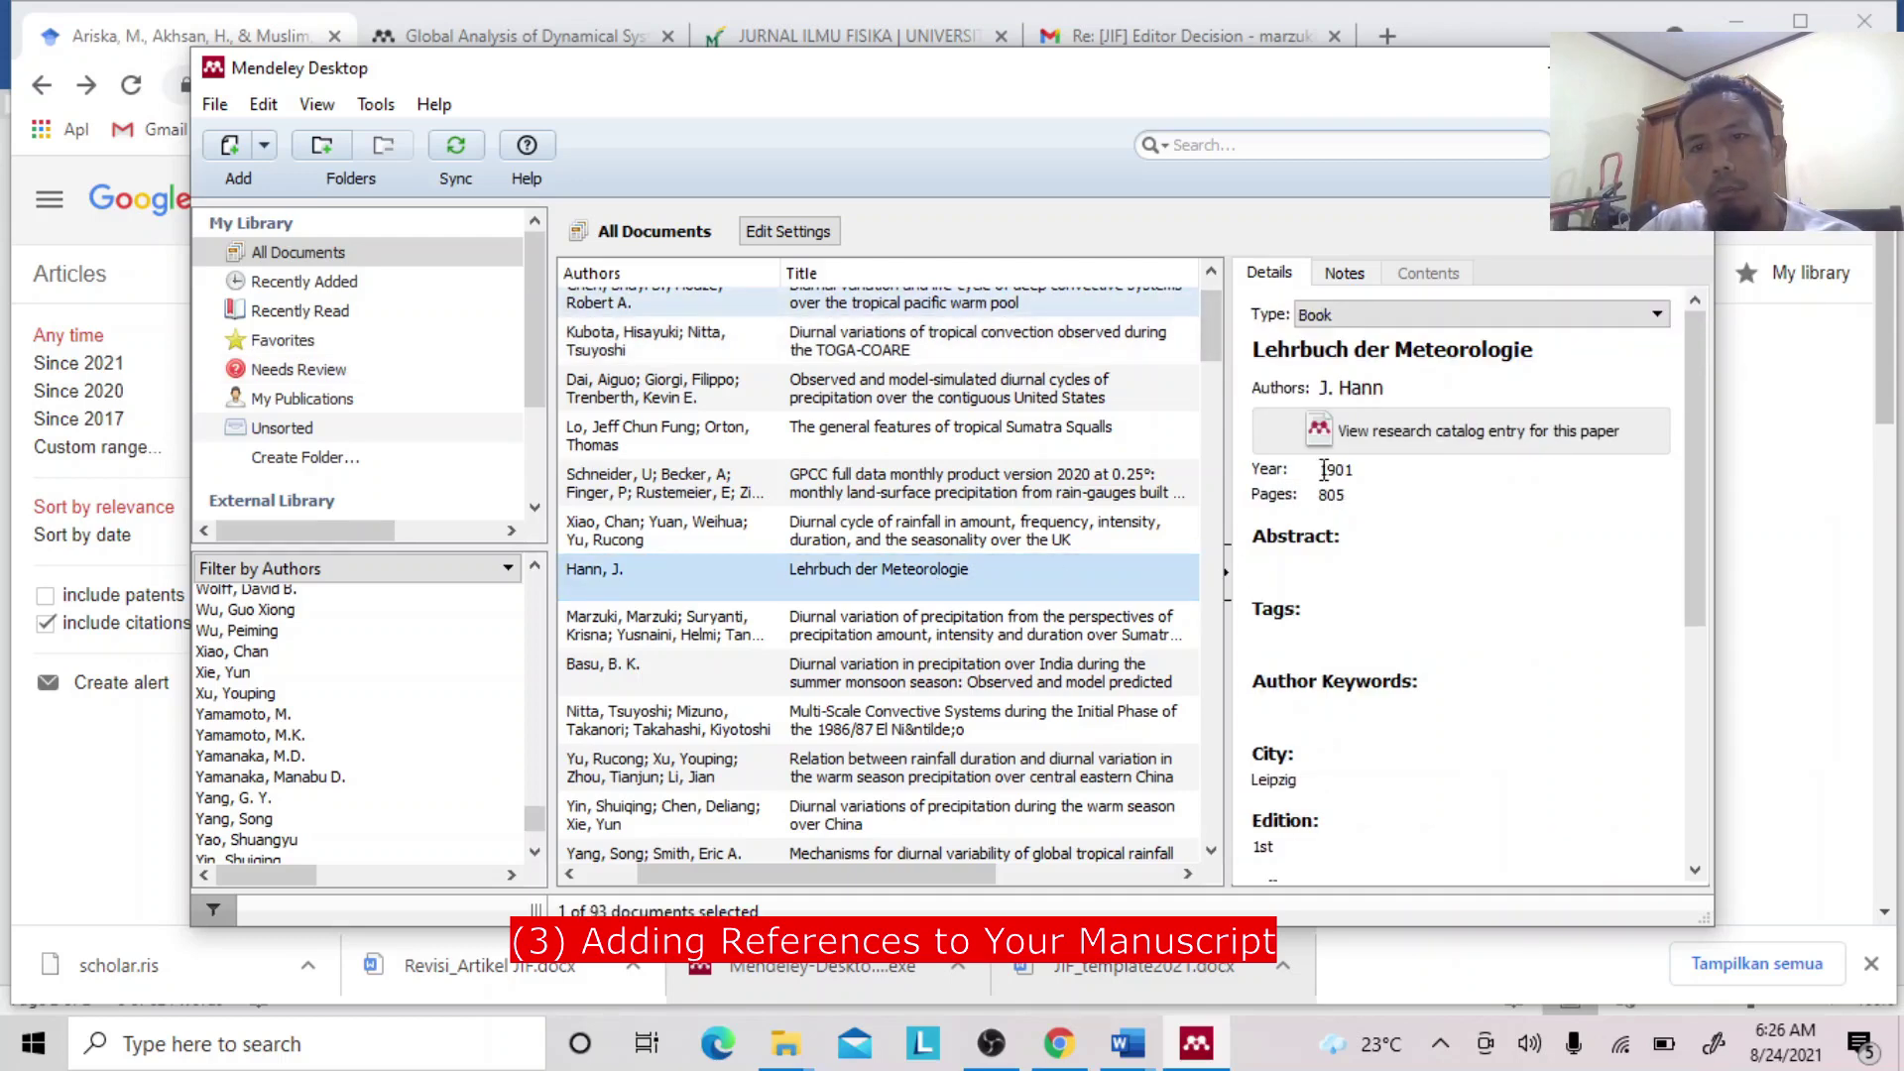
click(1701, 436)
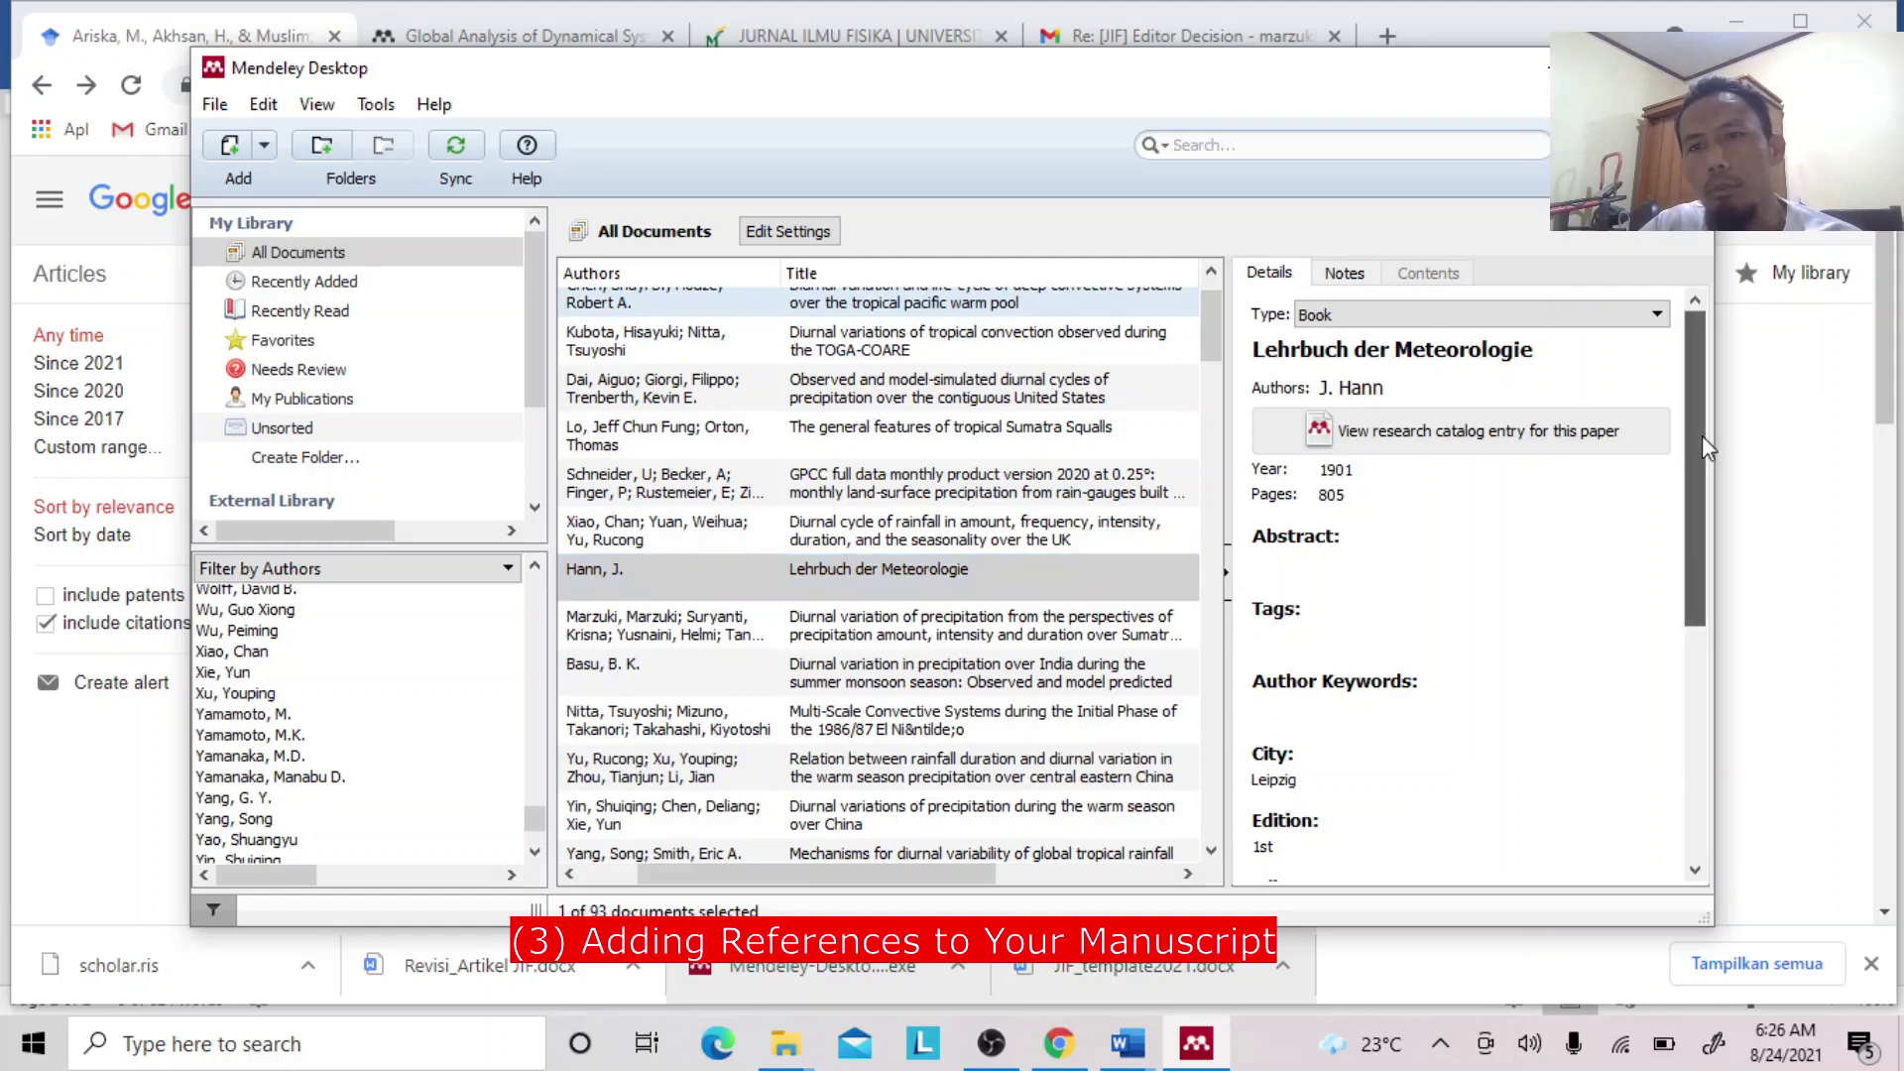
drag(1702, 437, 1710, 541)
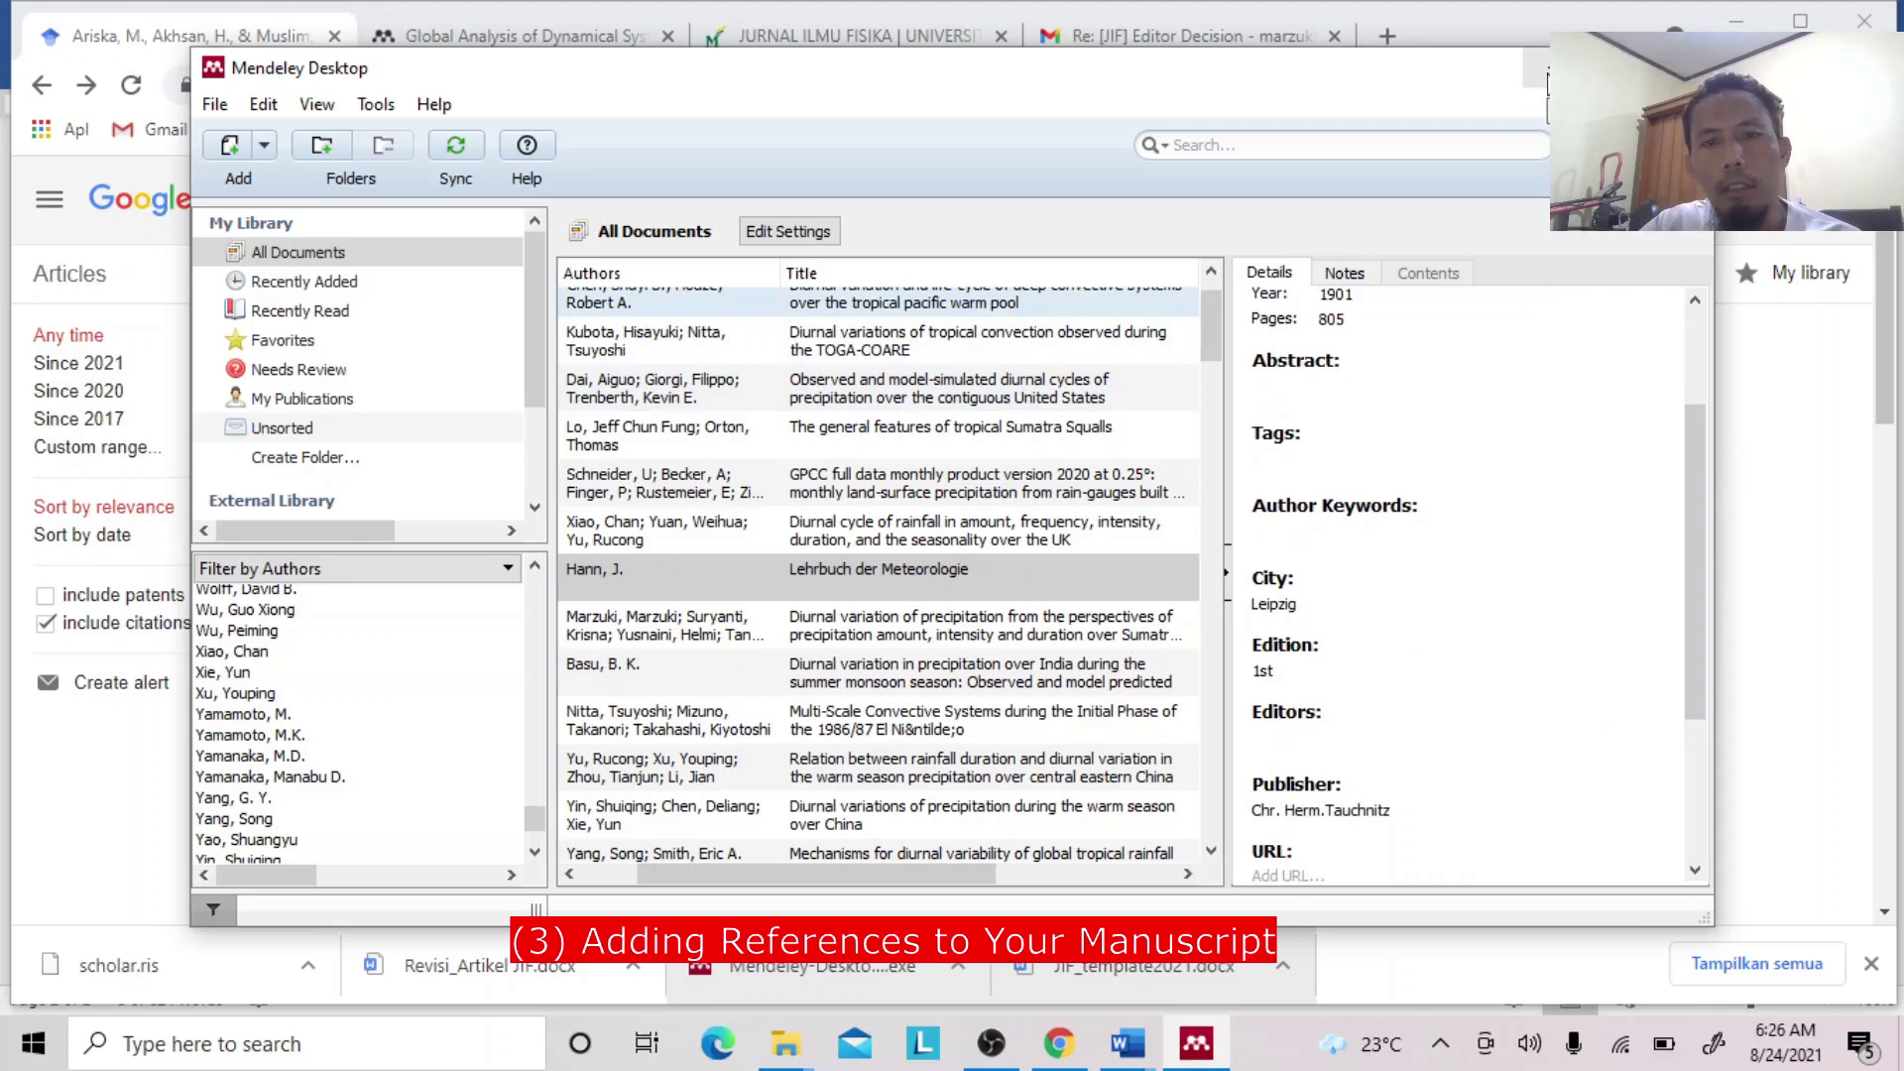
click(1130, 1047)
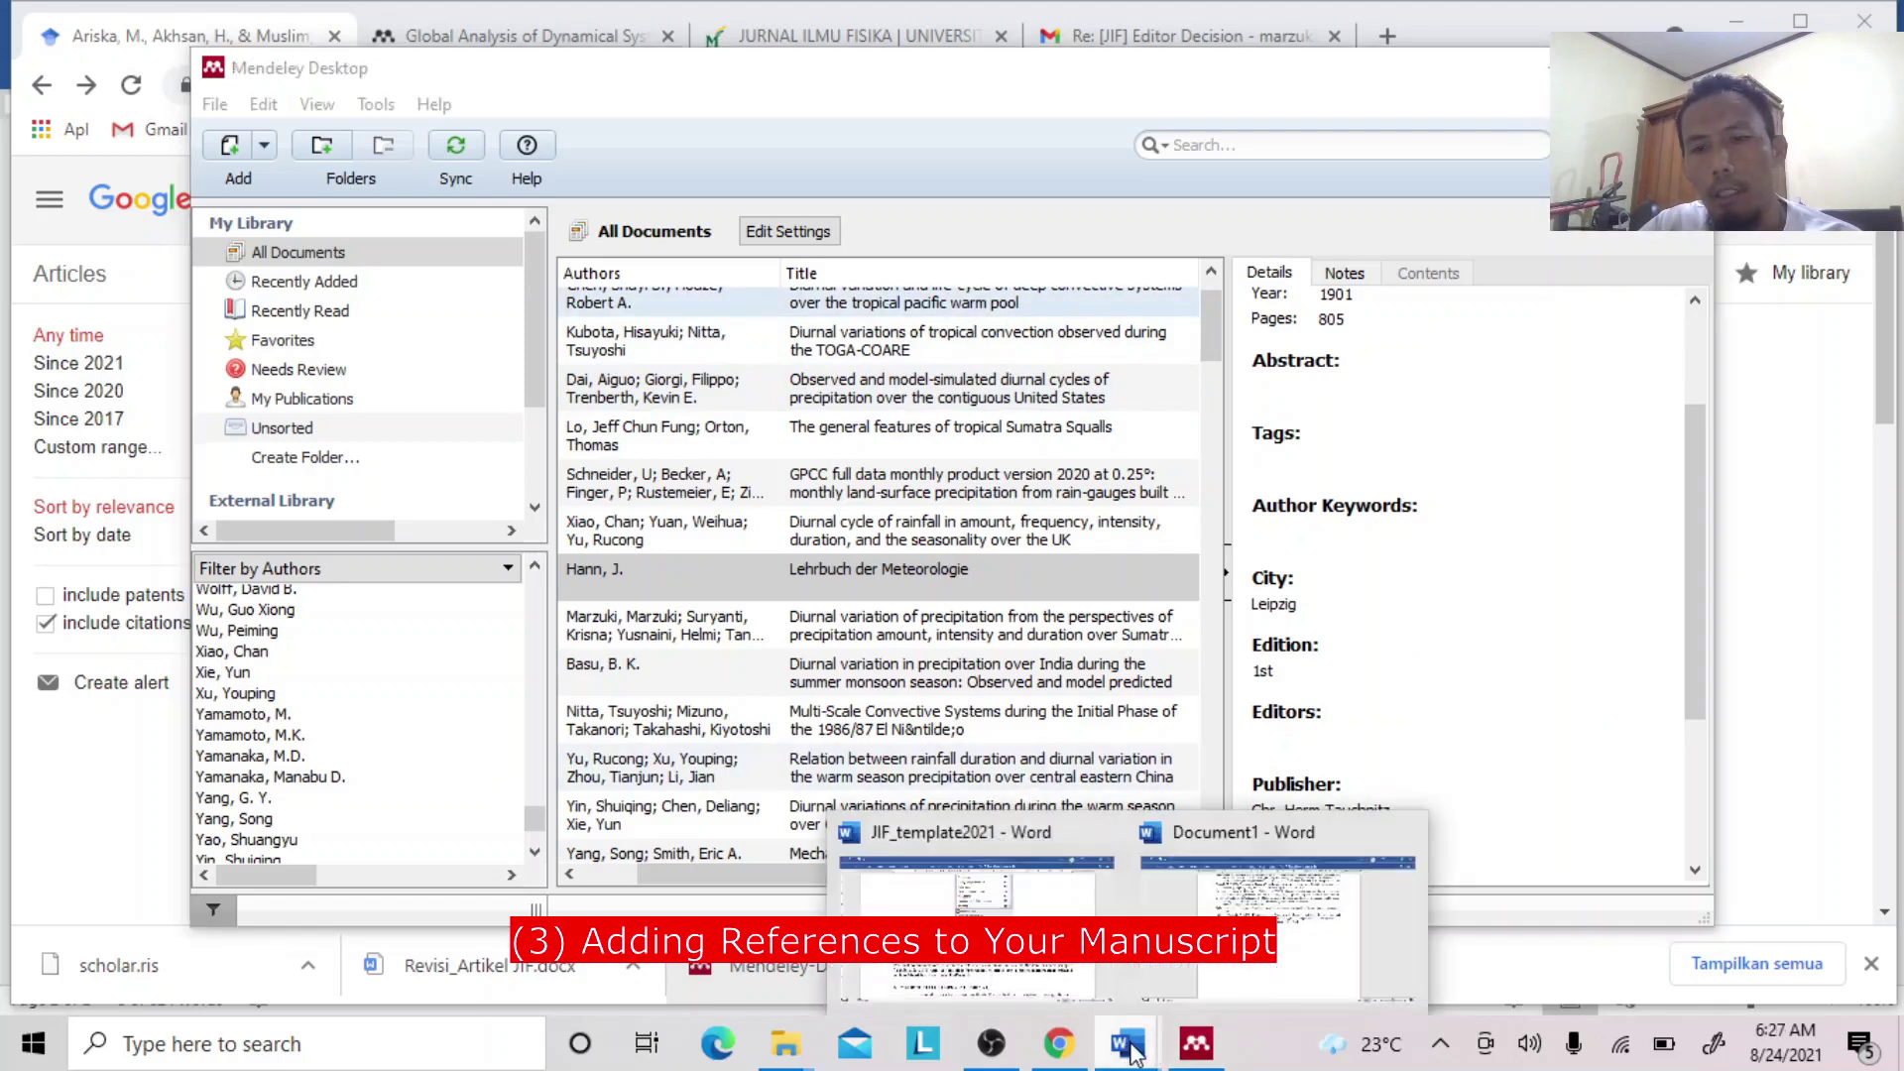
Return to JIF_template2021, showing the Marzuki et al. (2021) paragraph and section 2 METHOD.
click(1061, 967)
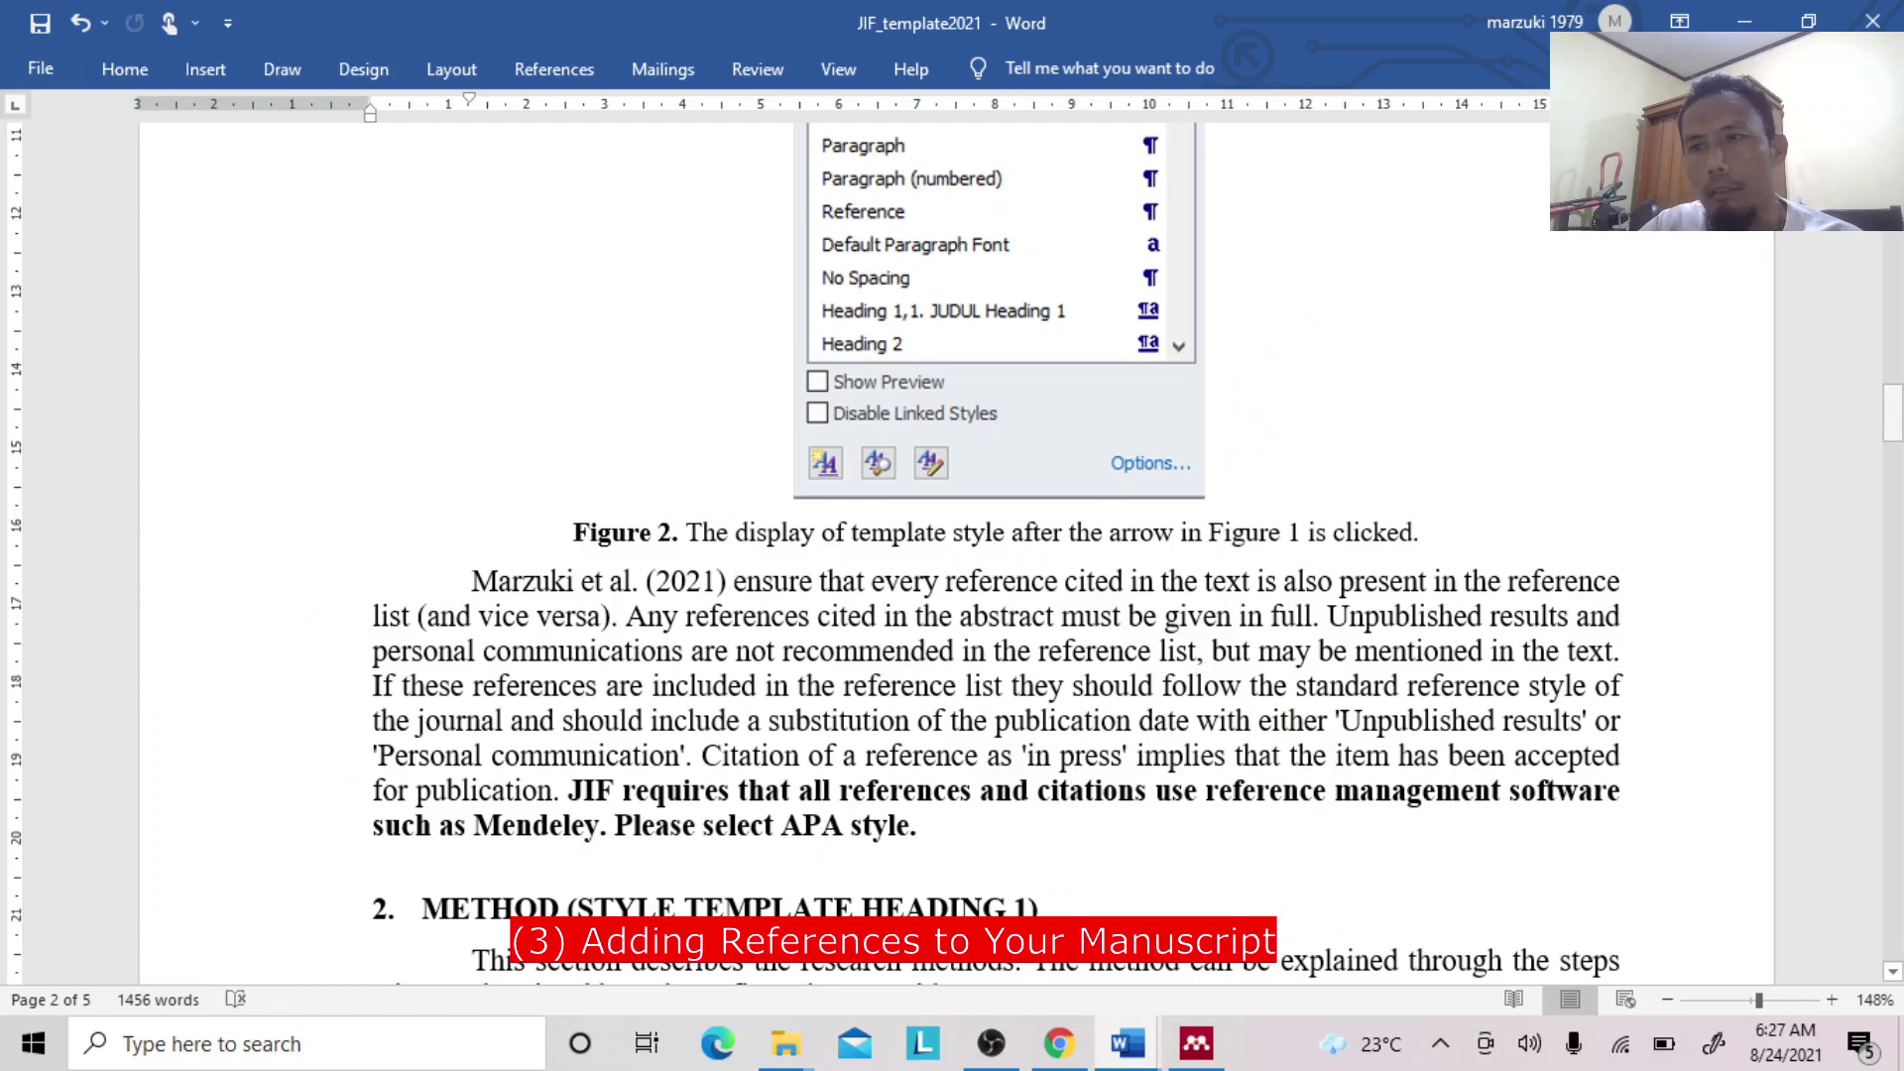
drag(1894, 411, 1896, 424)
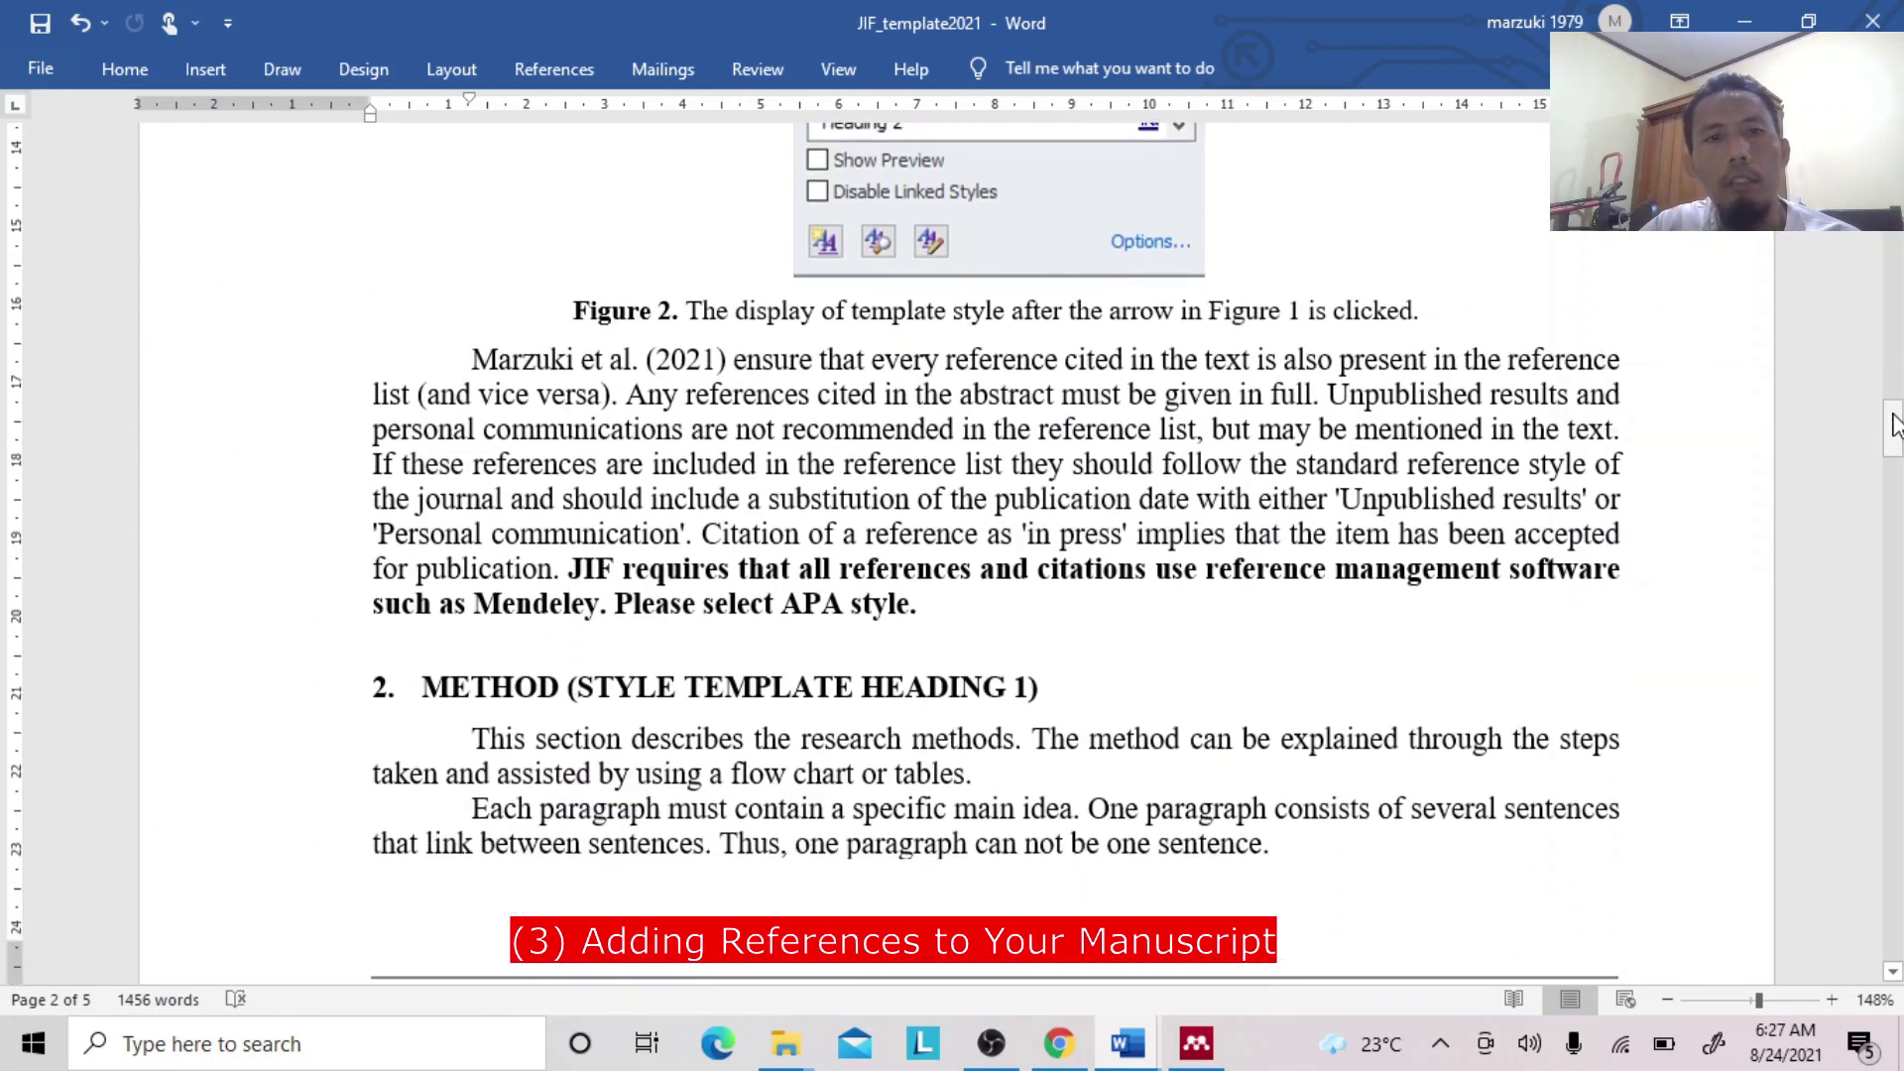
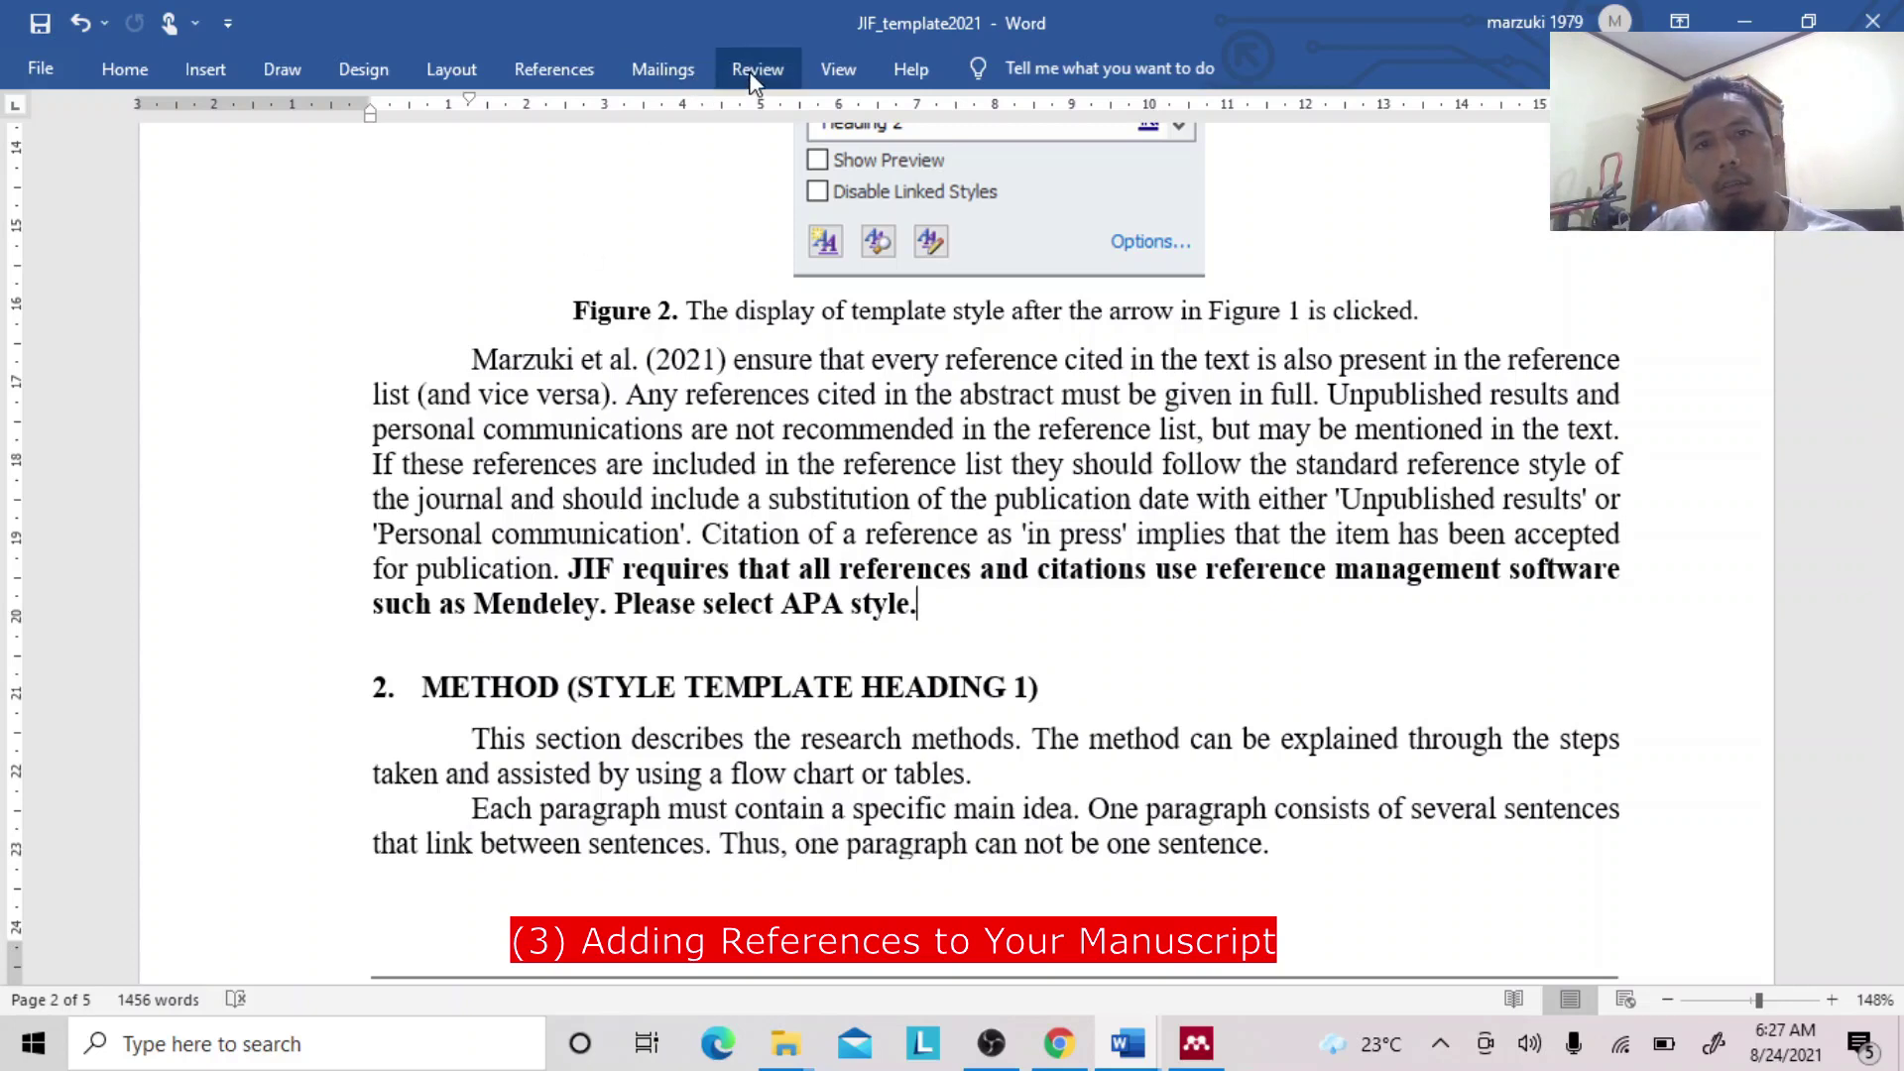
Insert a Mendeley citation of the 2021, 2018 and 2020 papers after 'Please select APA style.'.
click(555, 69)
click(553, 138)
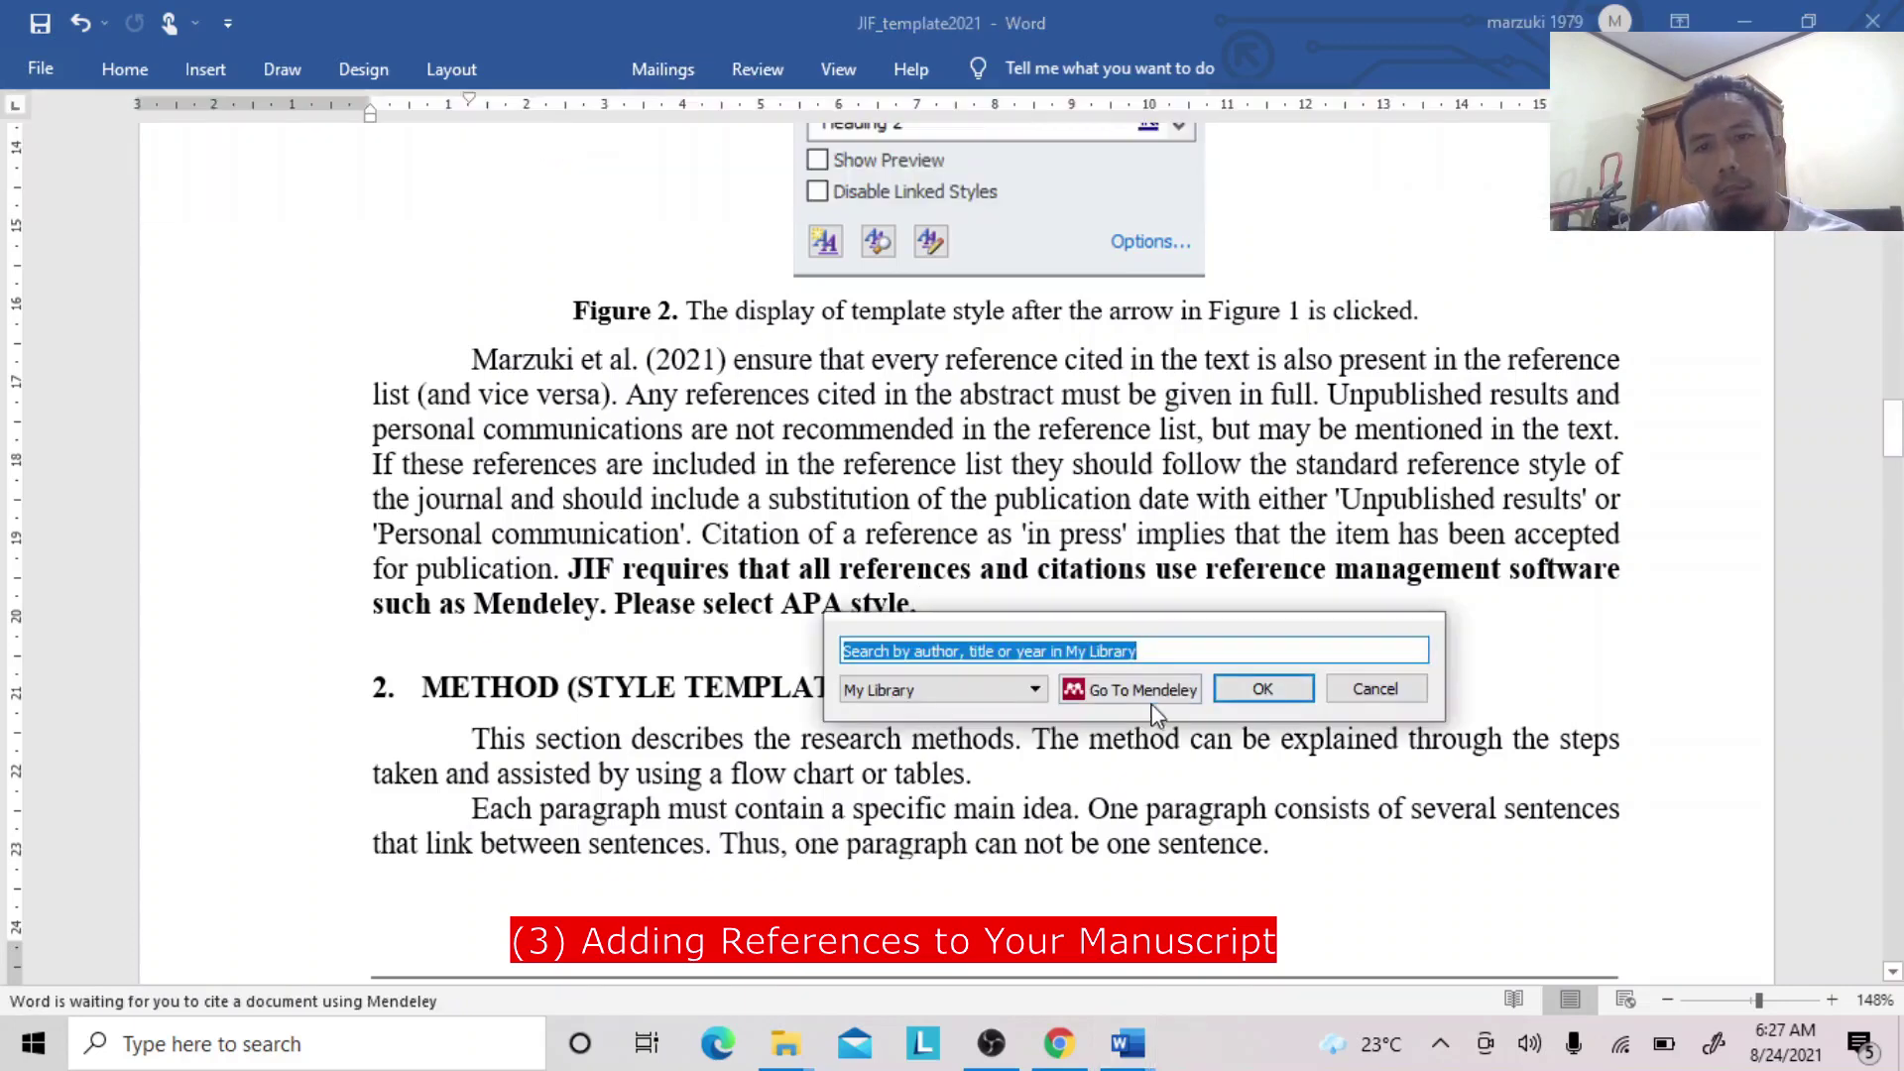
text(marz)
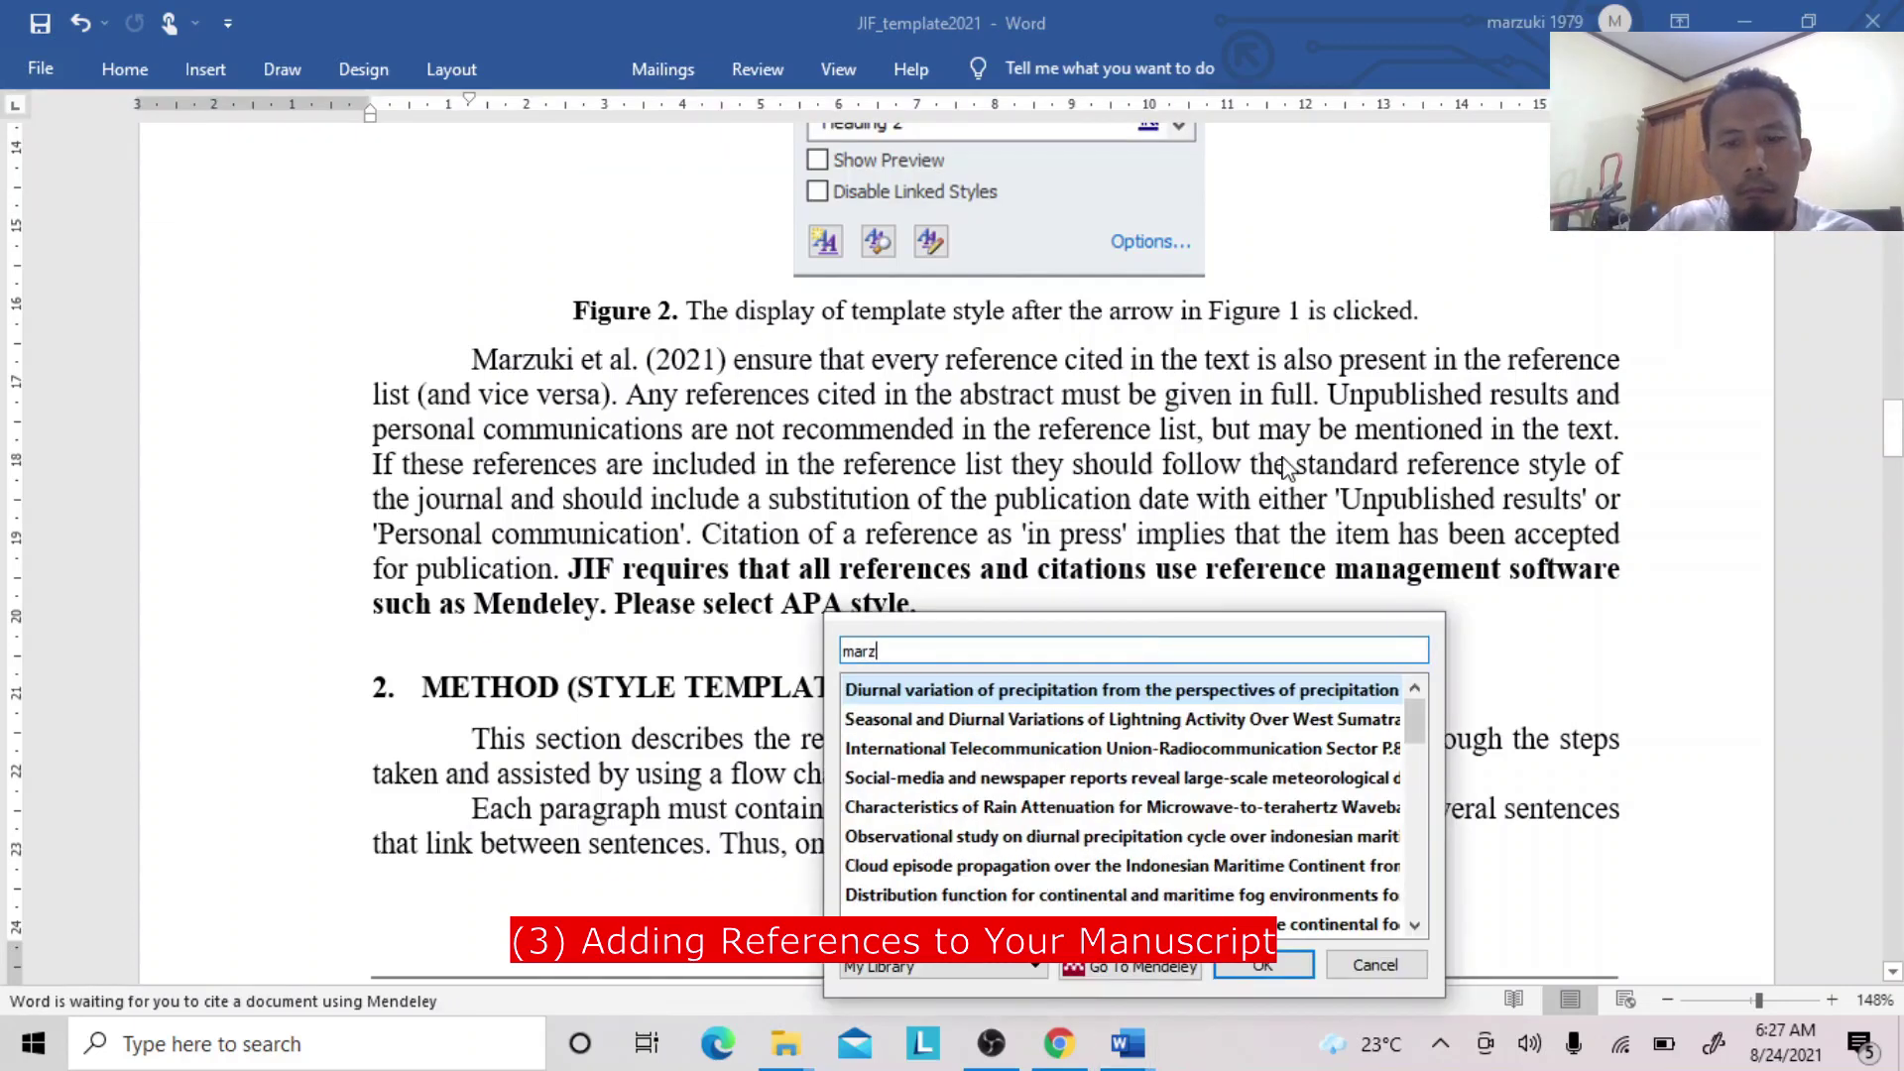
text(uki)
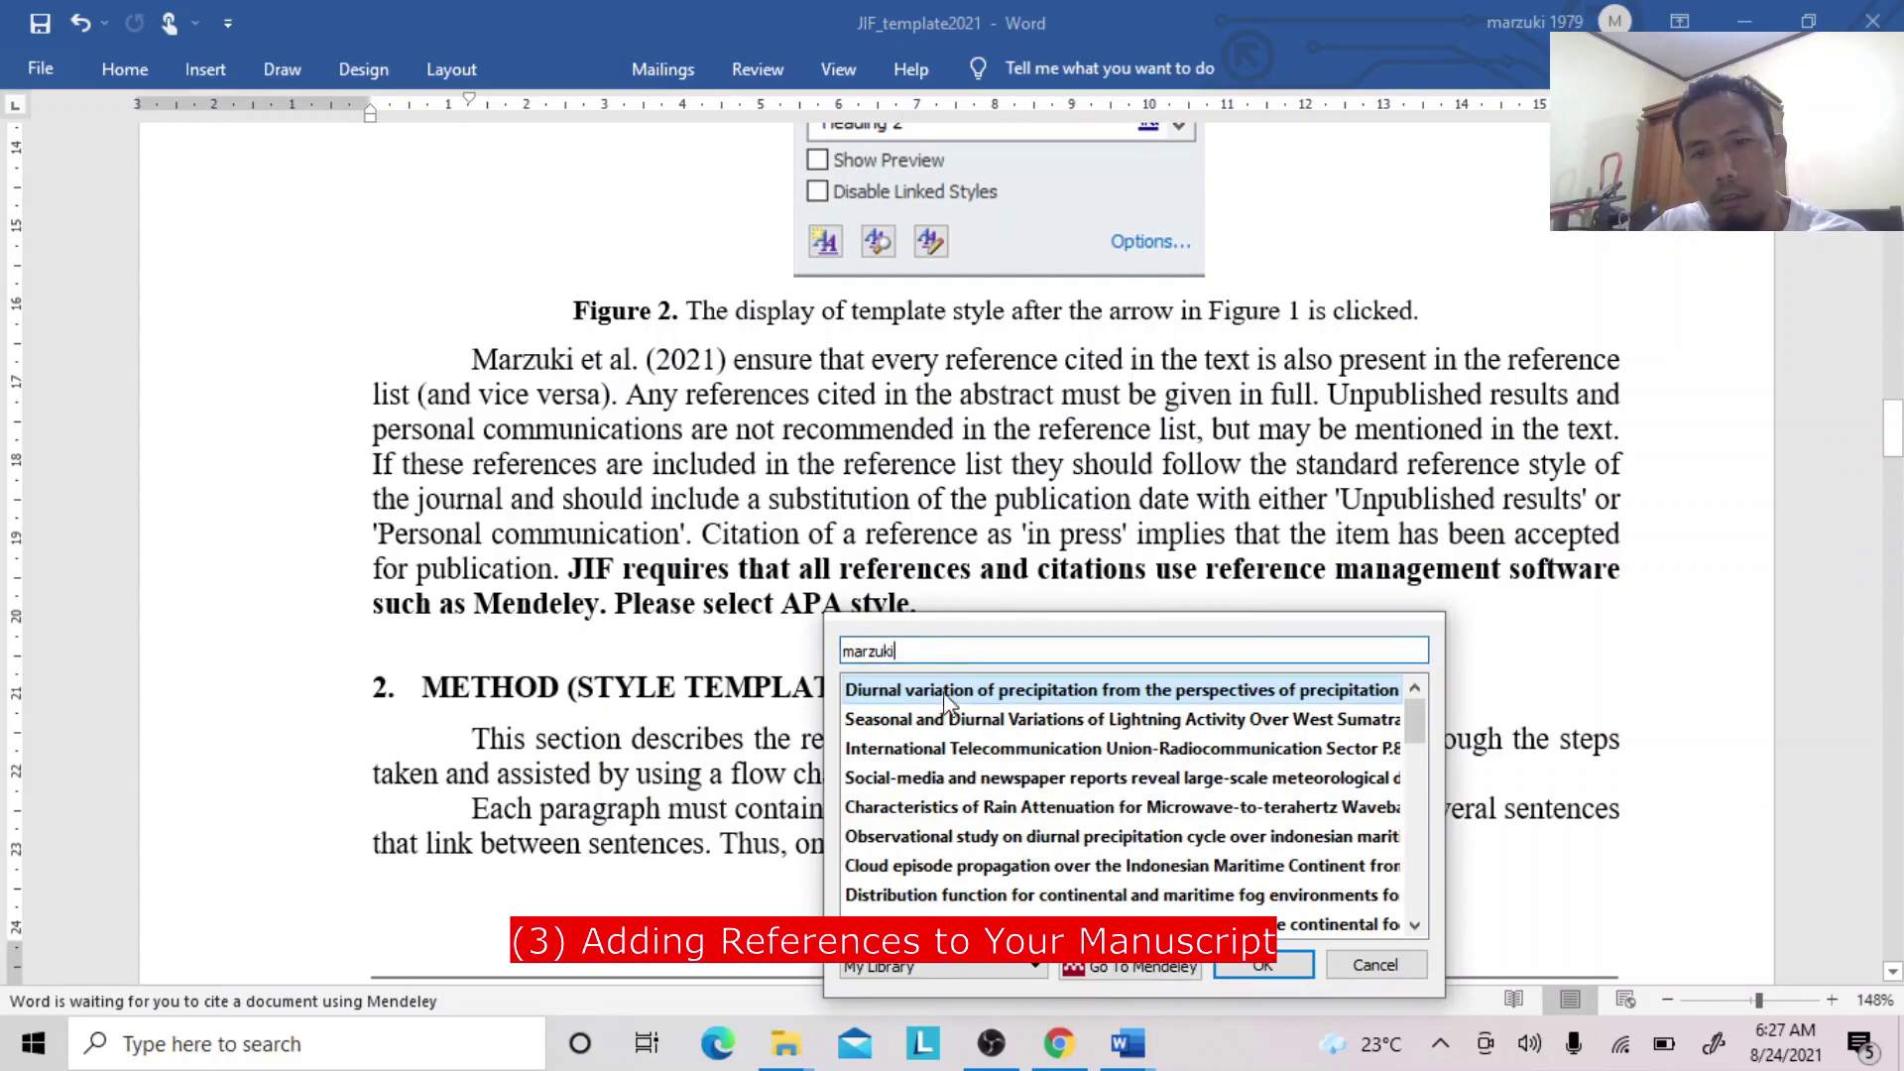
click(947, 694)
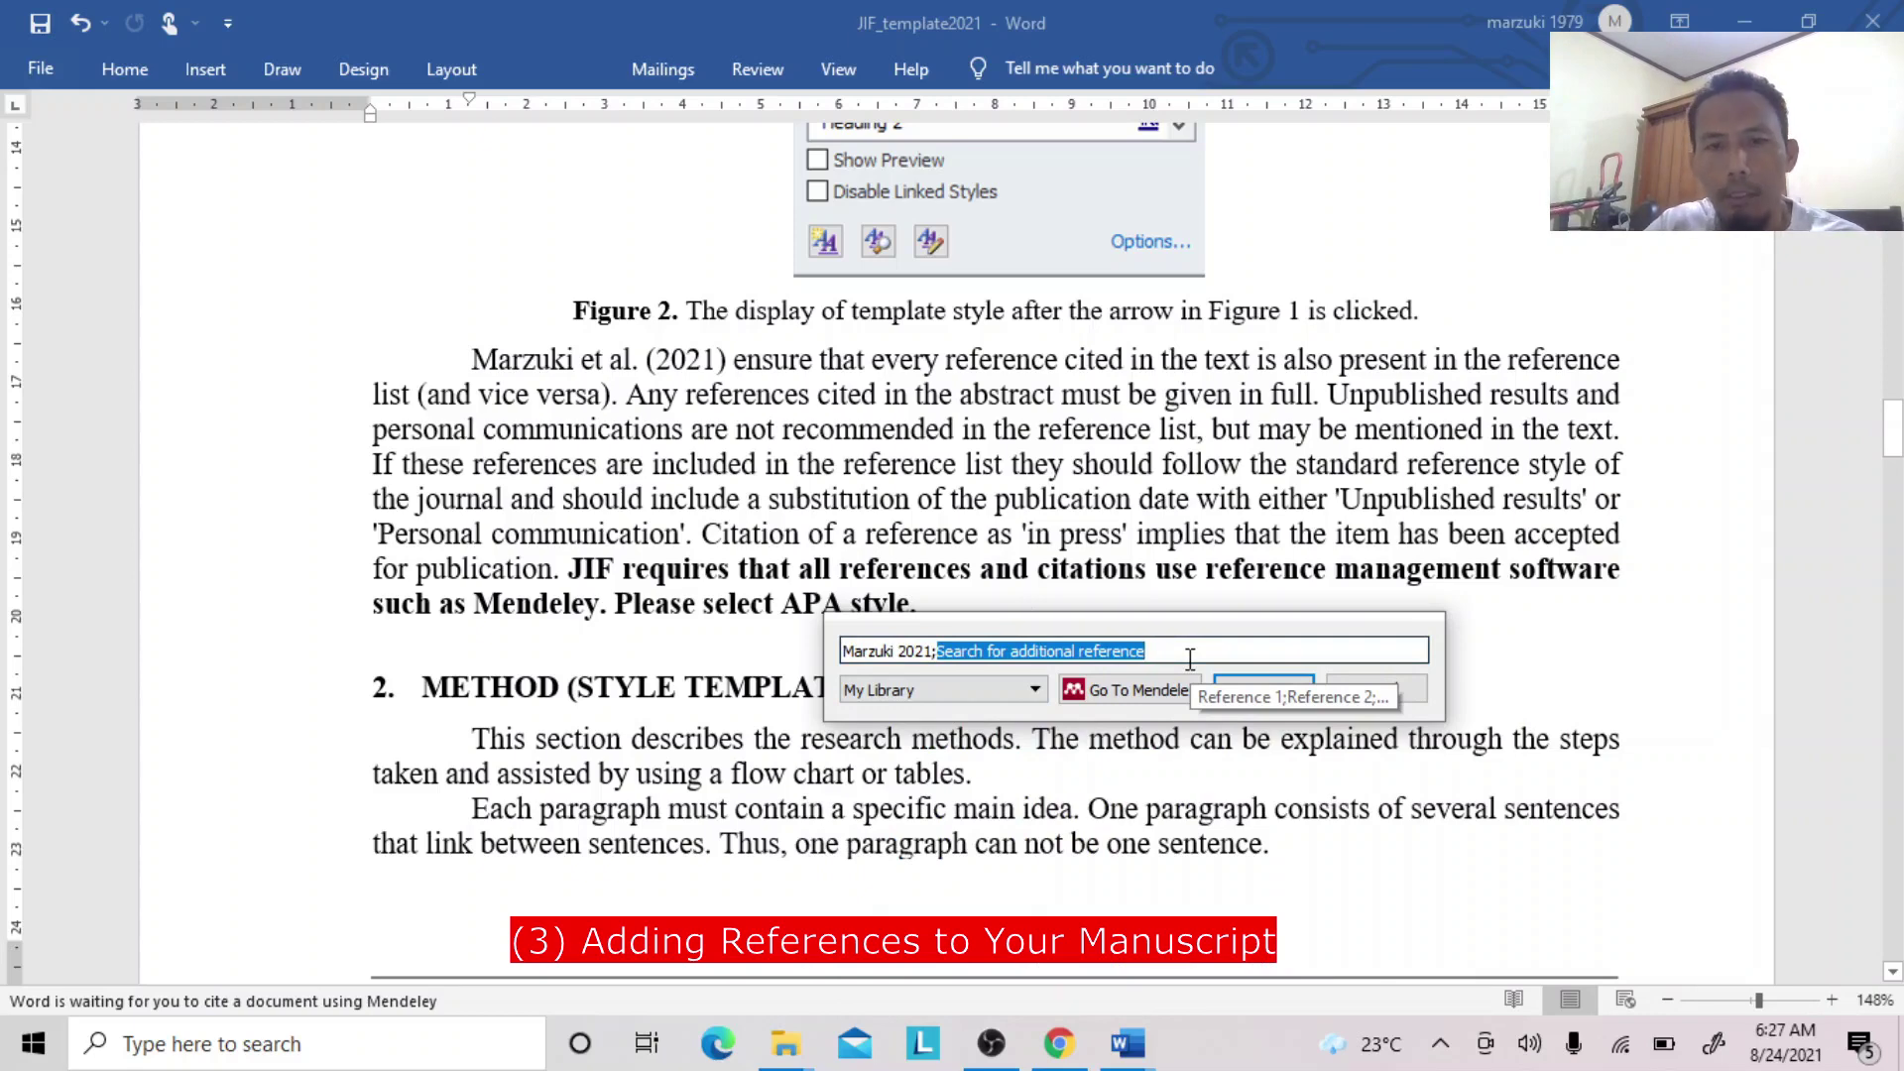
text(marzuki)
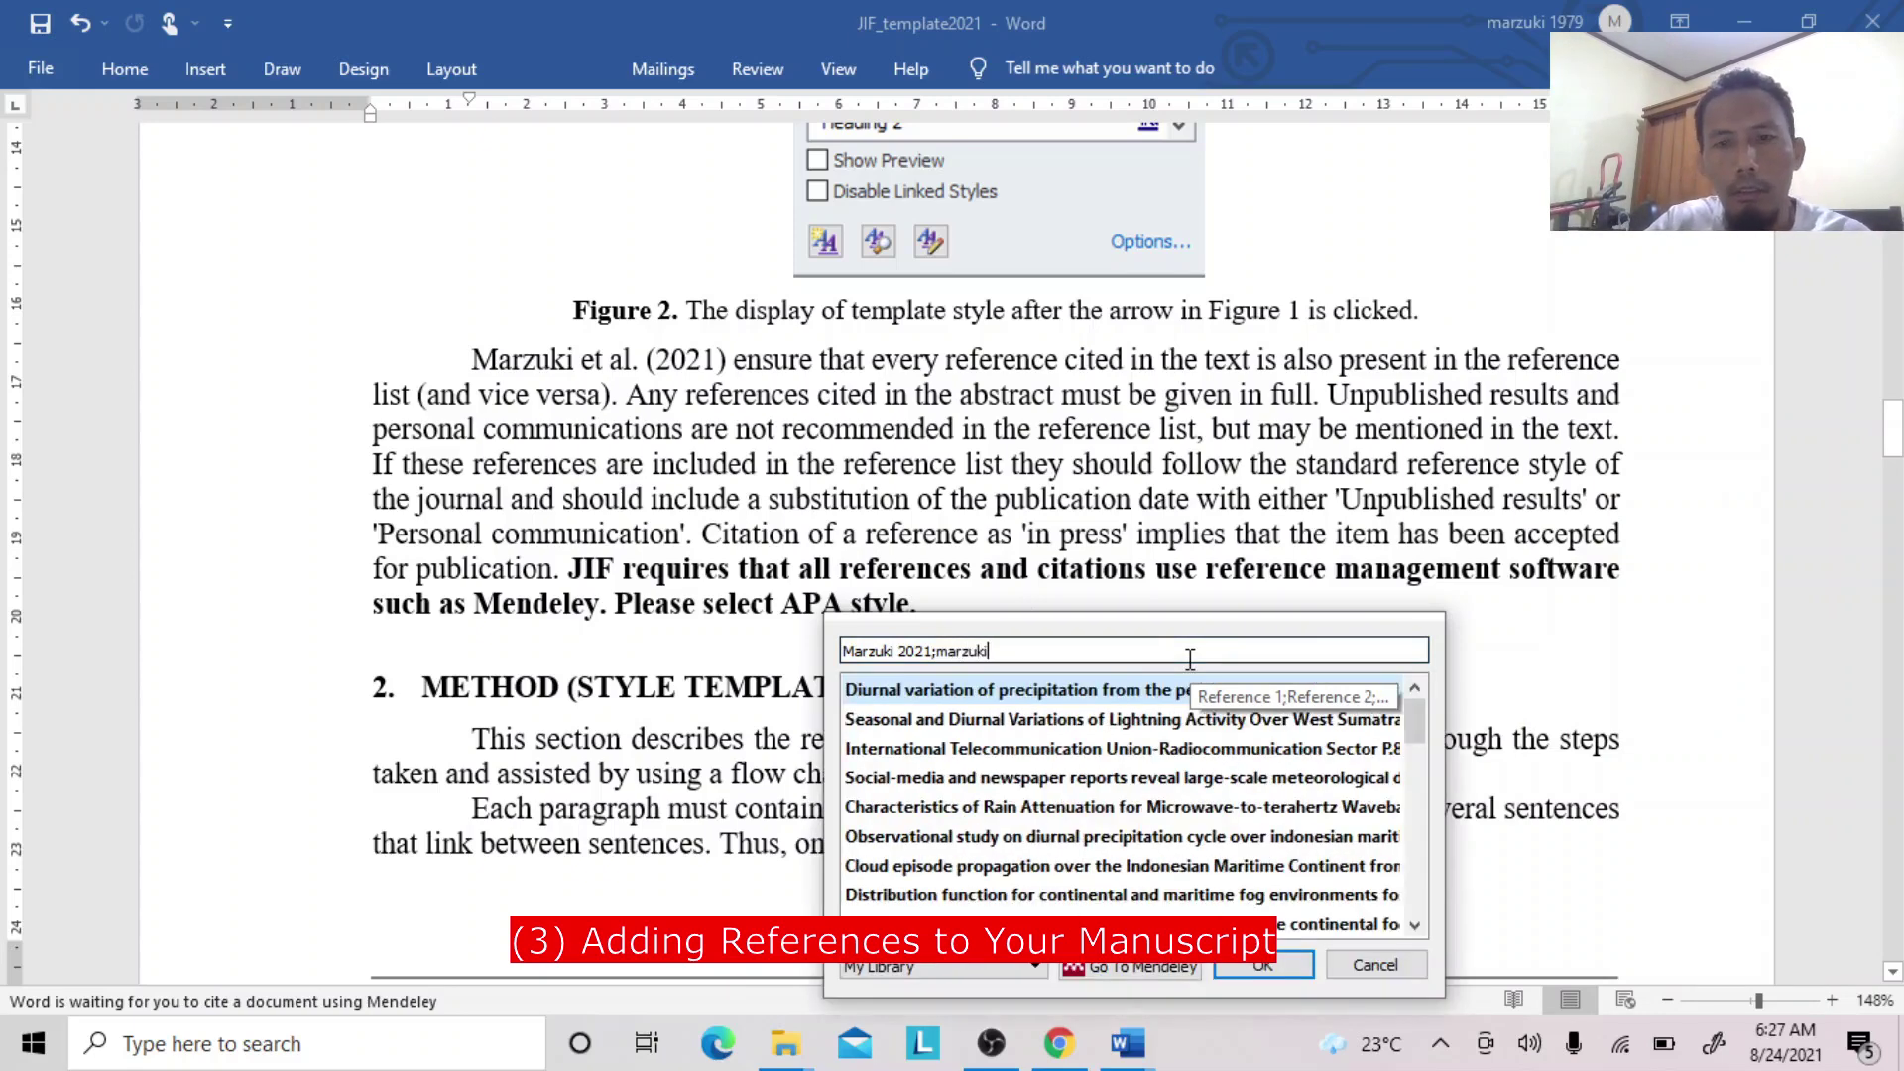
click(1095, 727)
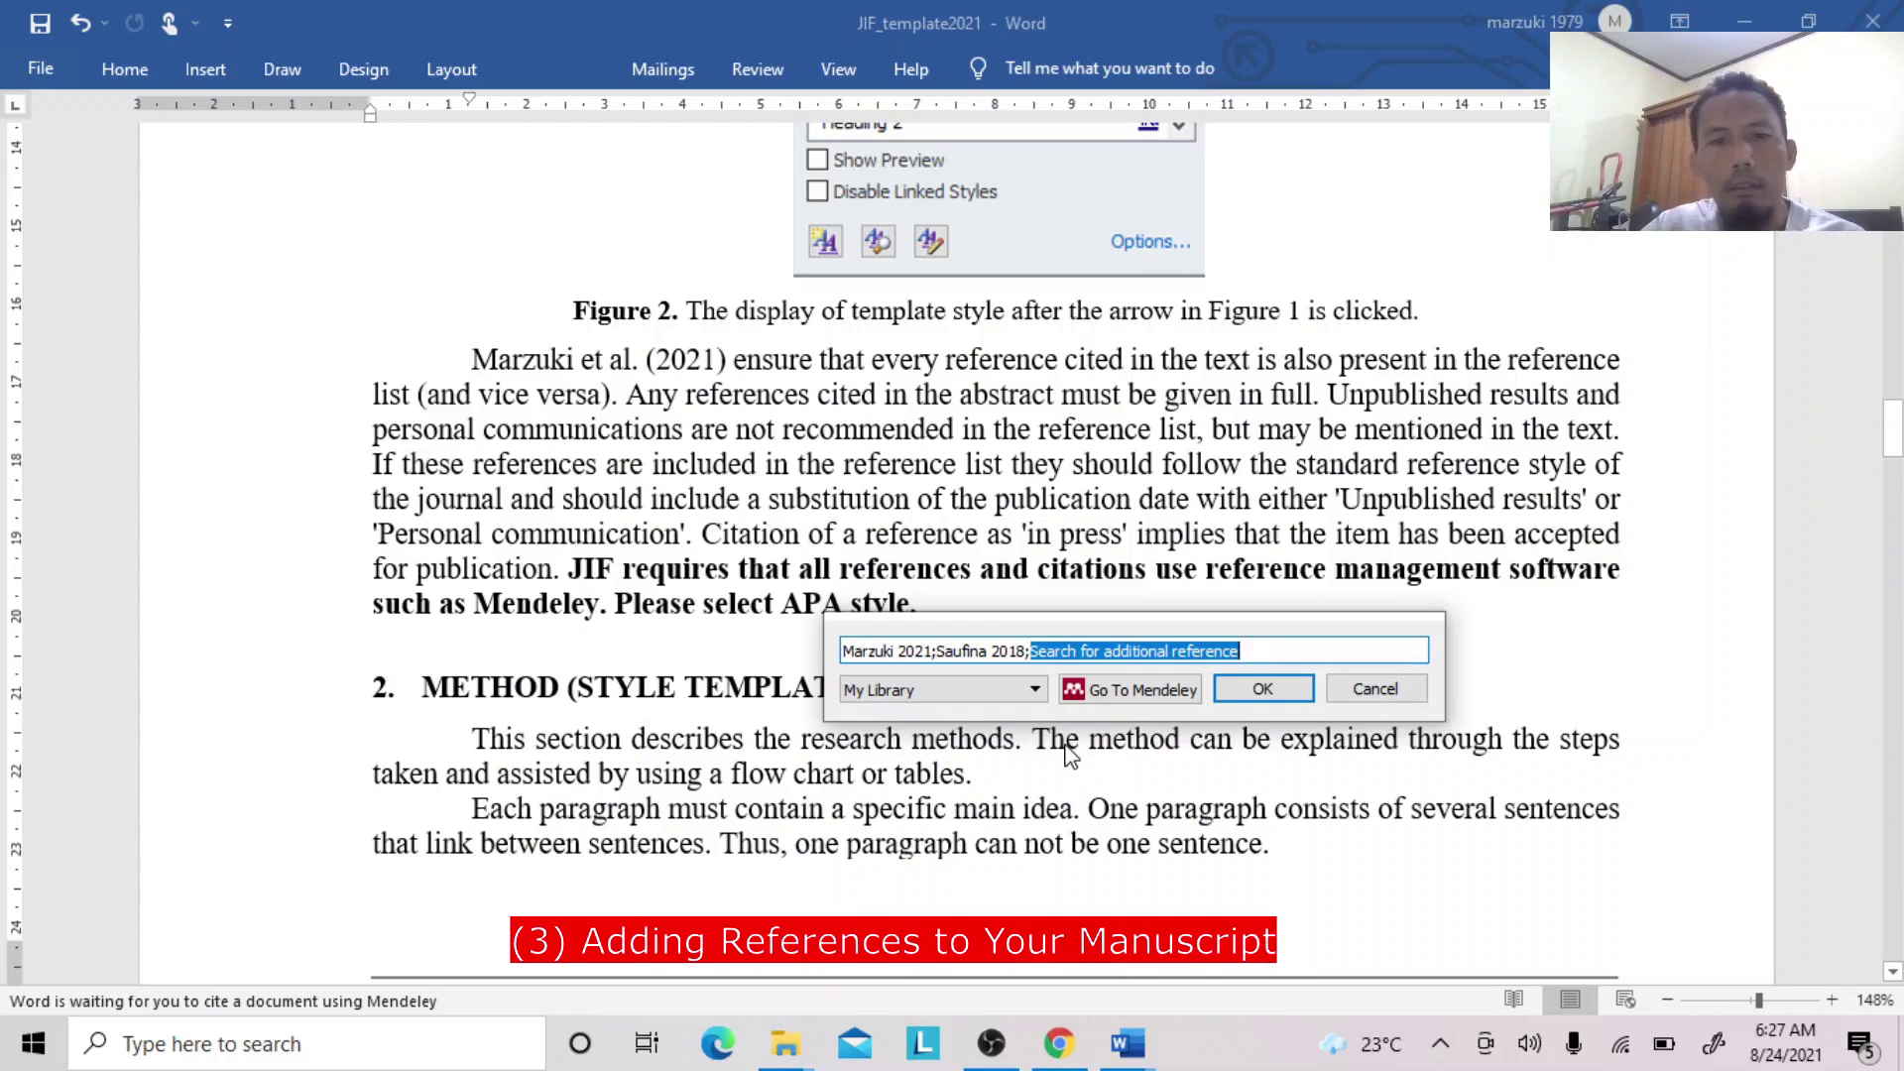
text(marzuki)
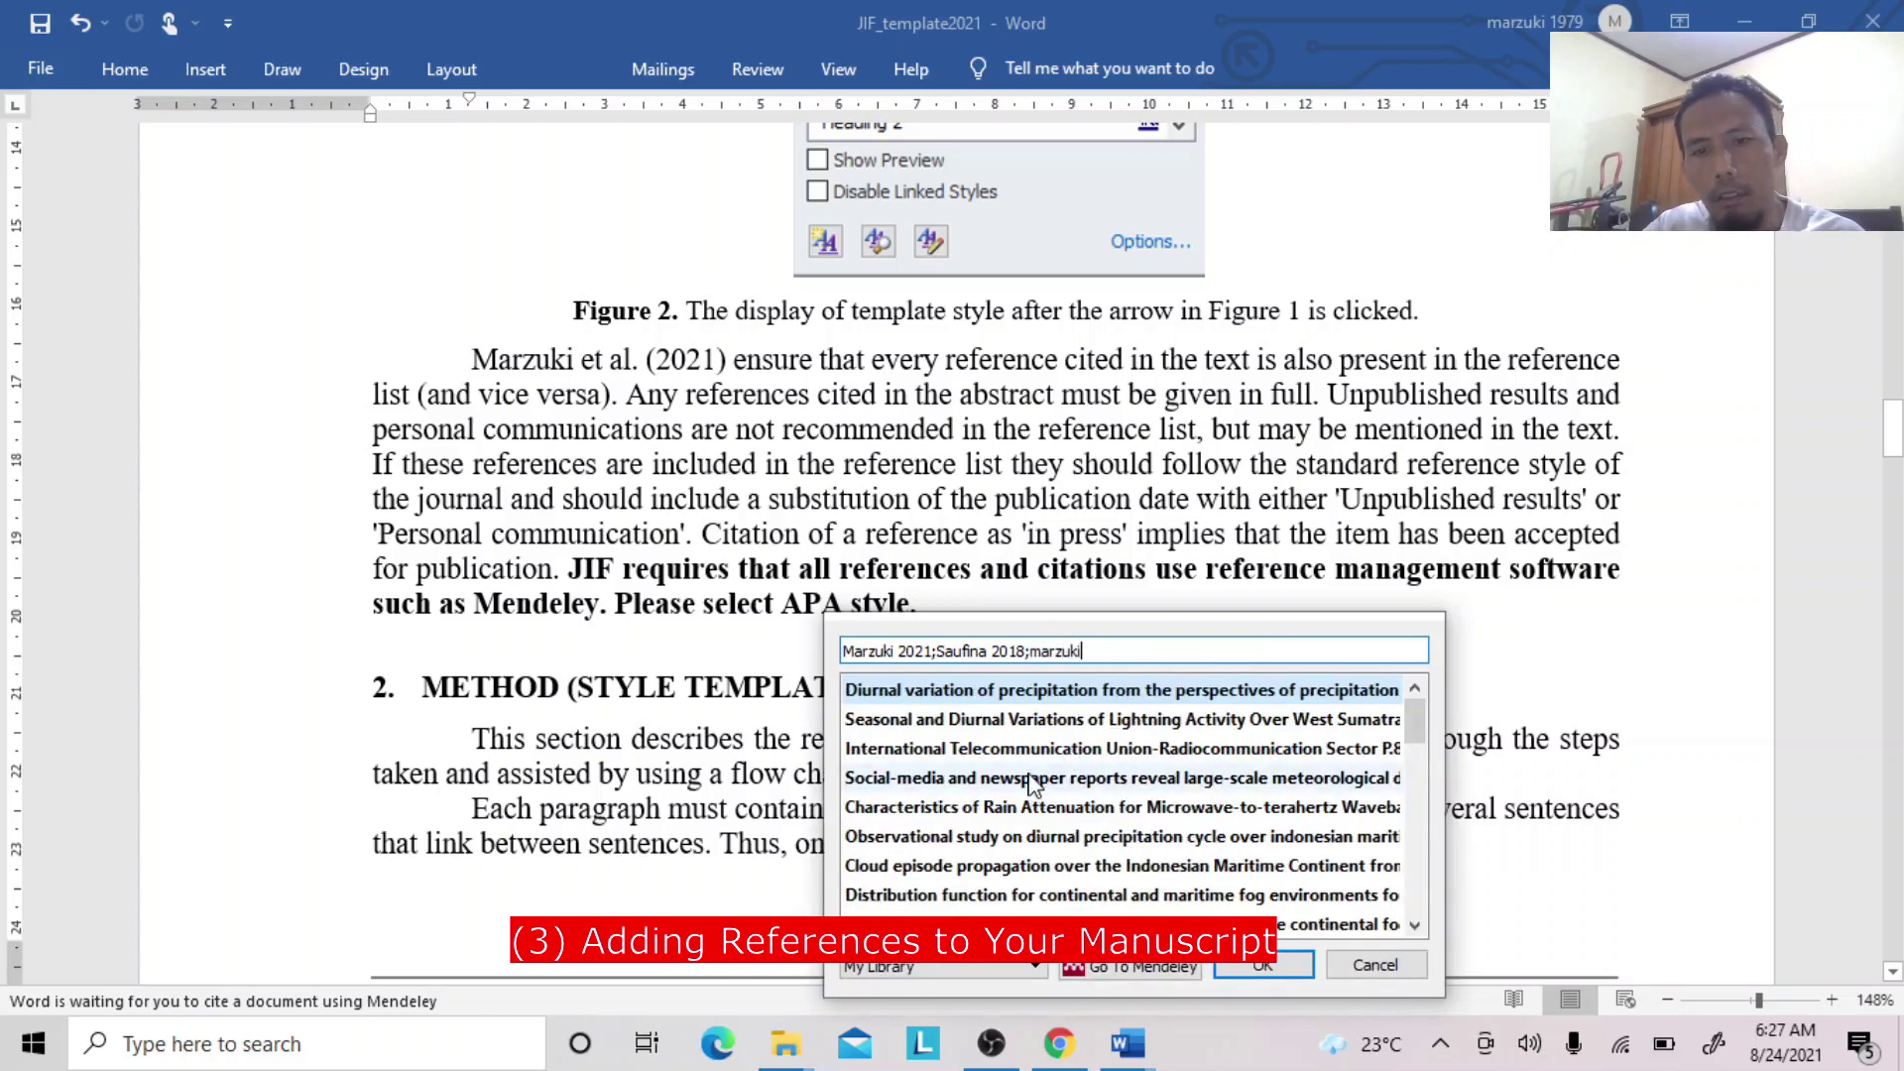
click(1035, 778)
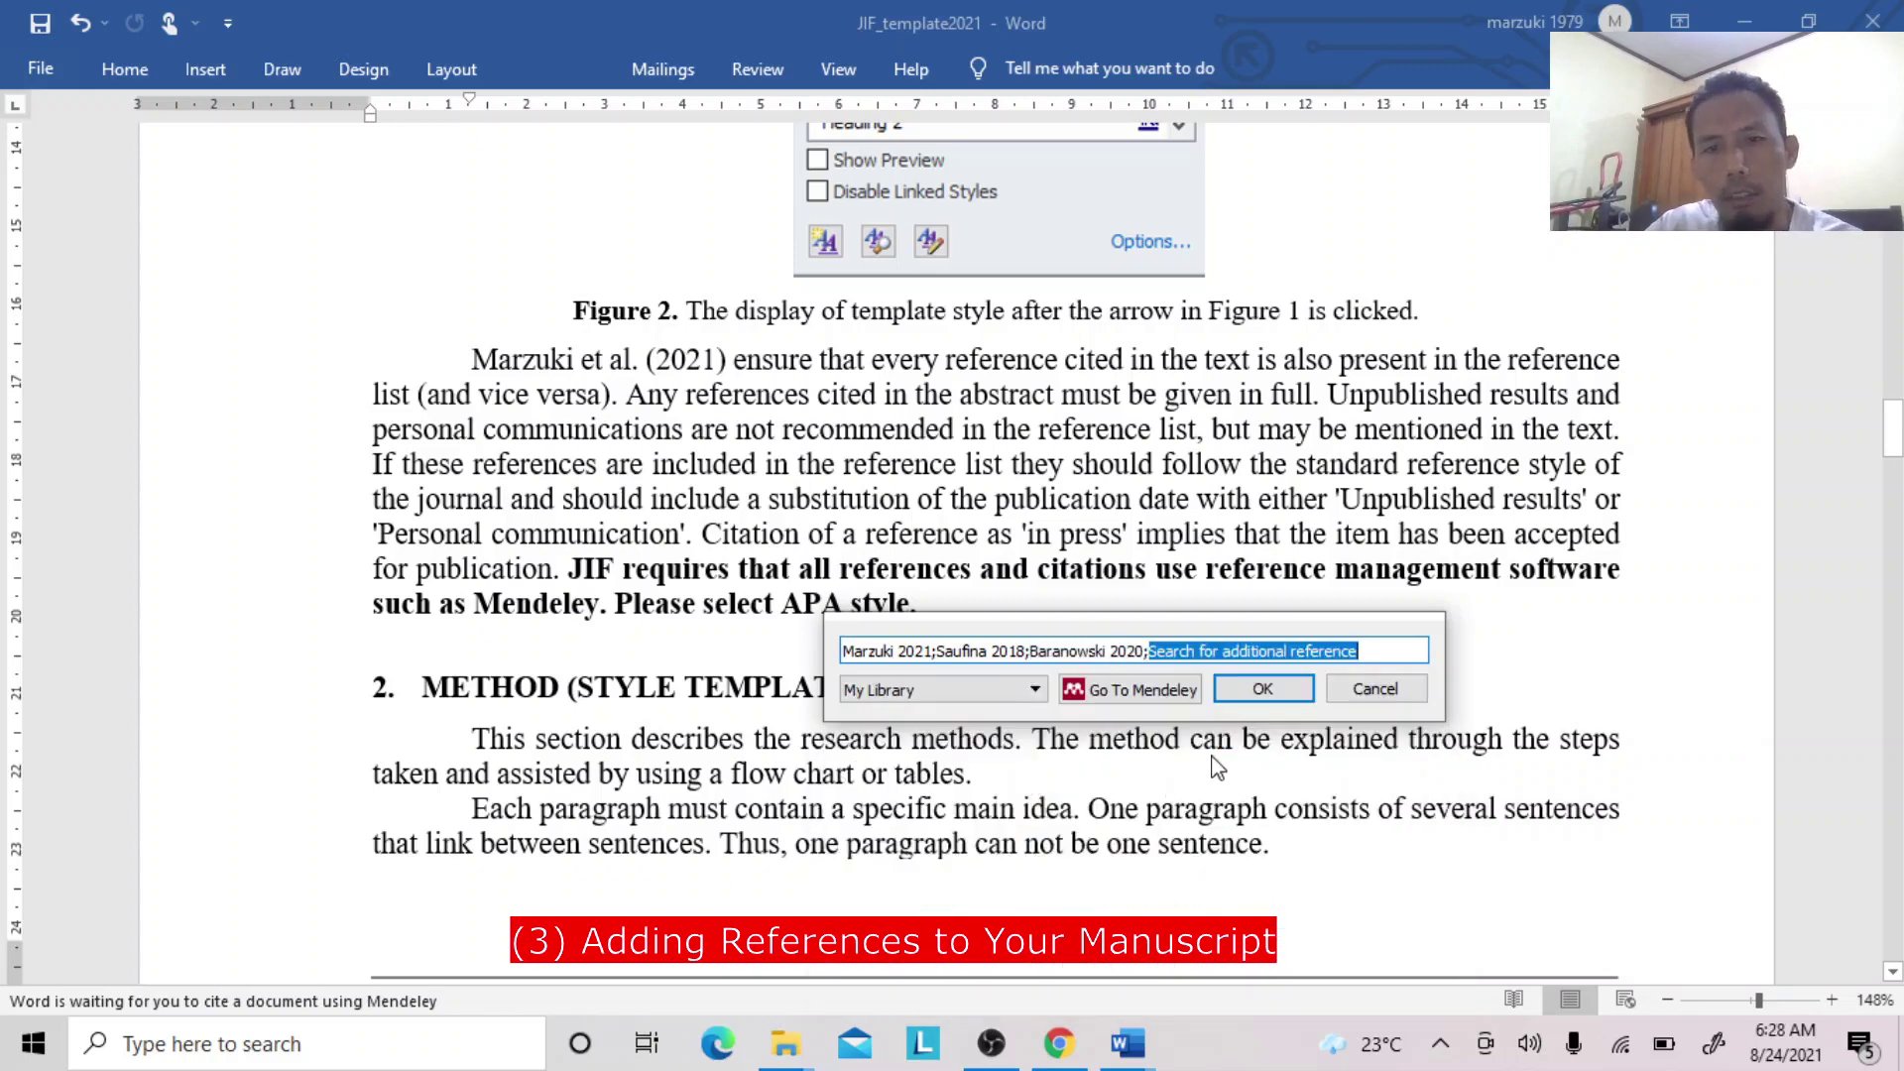
click(1263, 688)
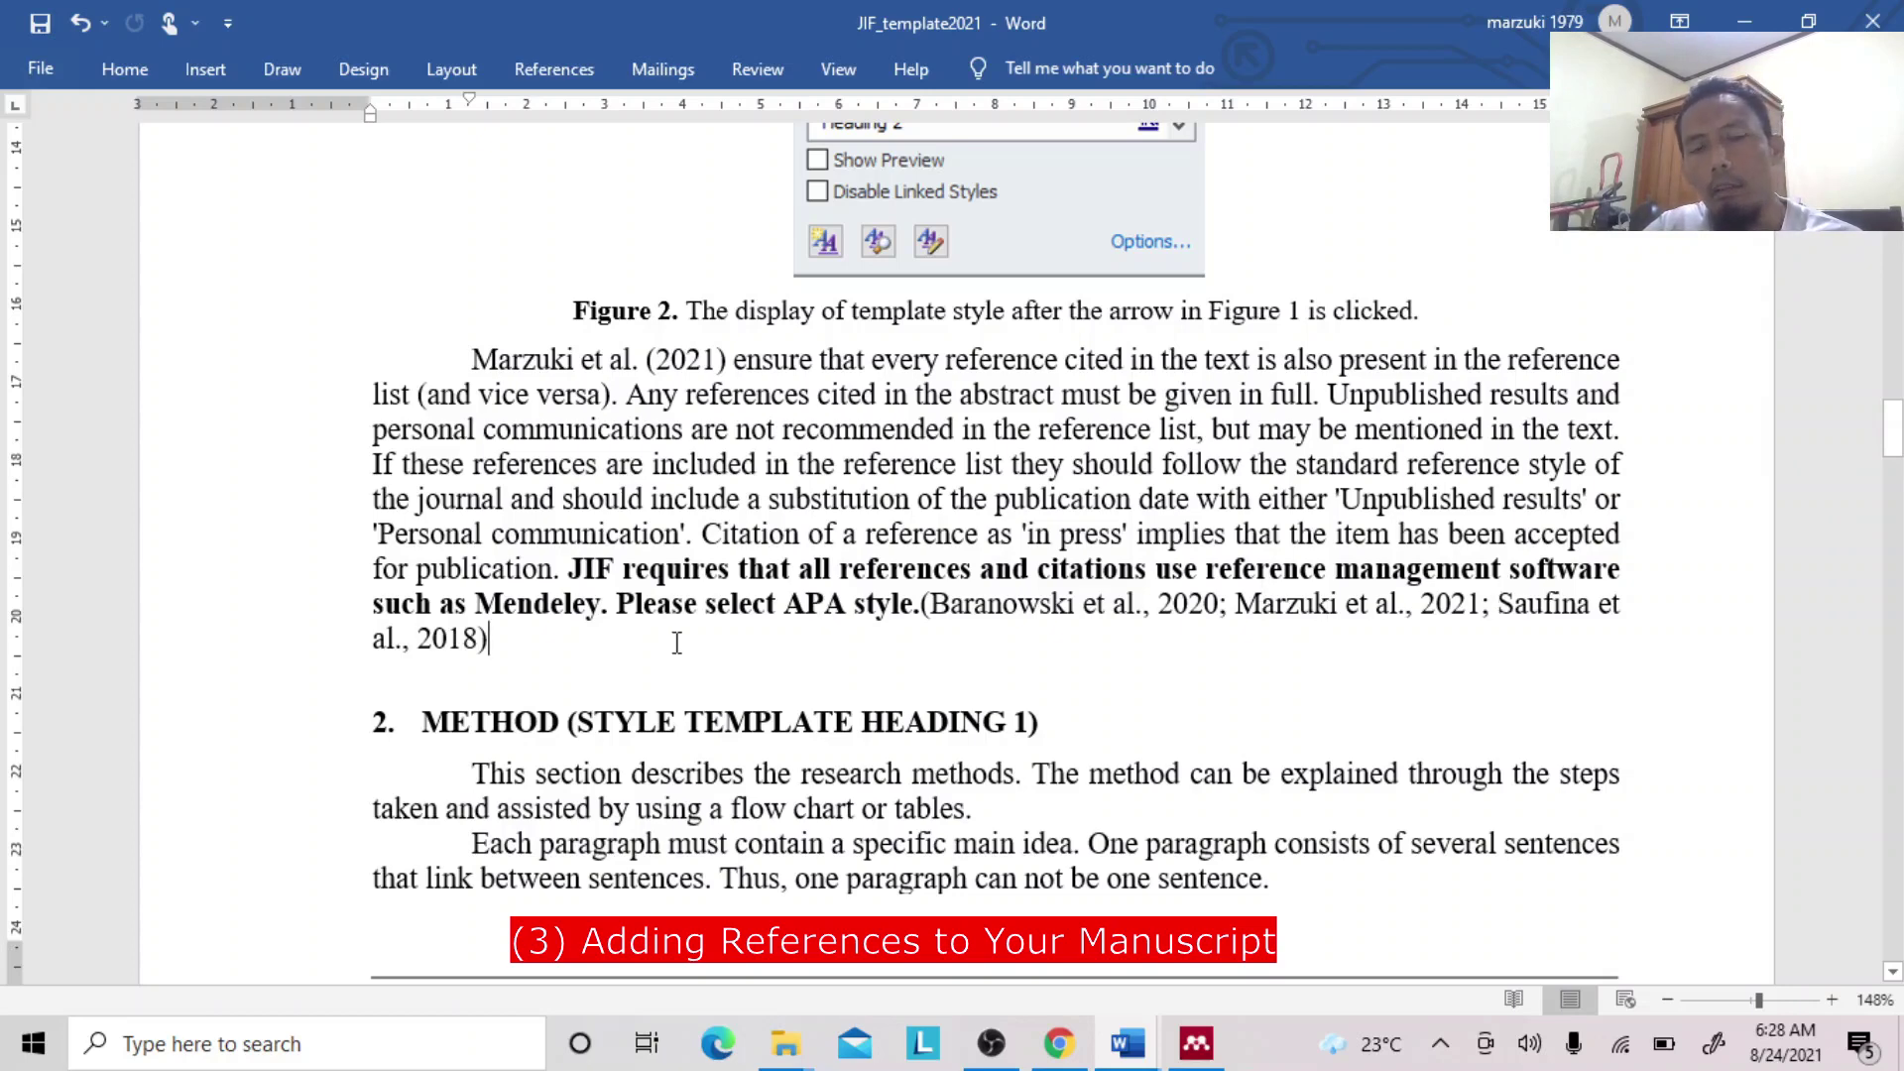
Place the caret at the start of the Method paragraph, cancelling a new citation search.
click(680, 364)
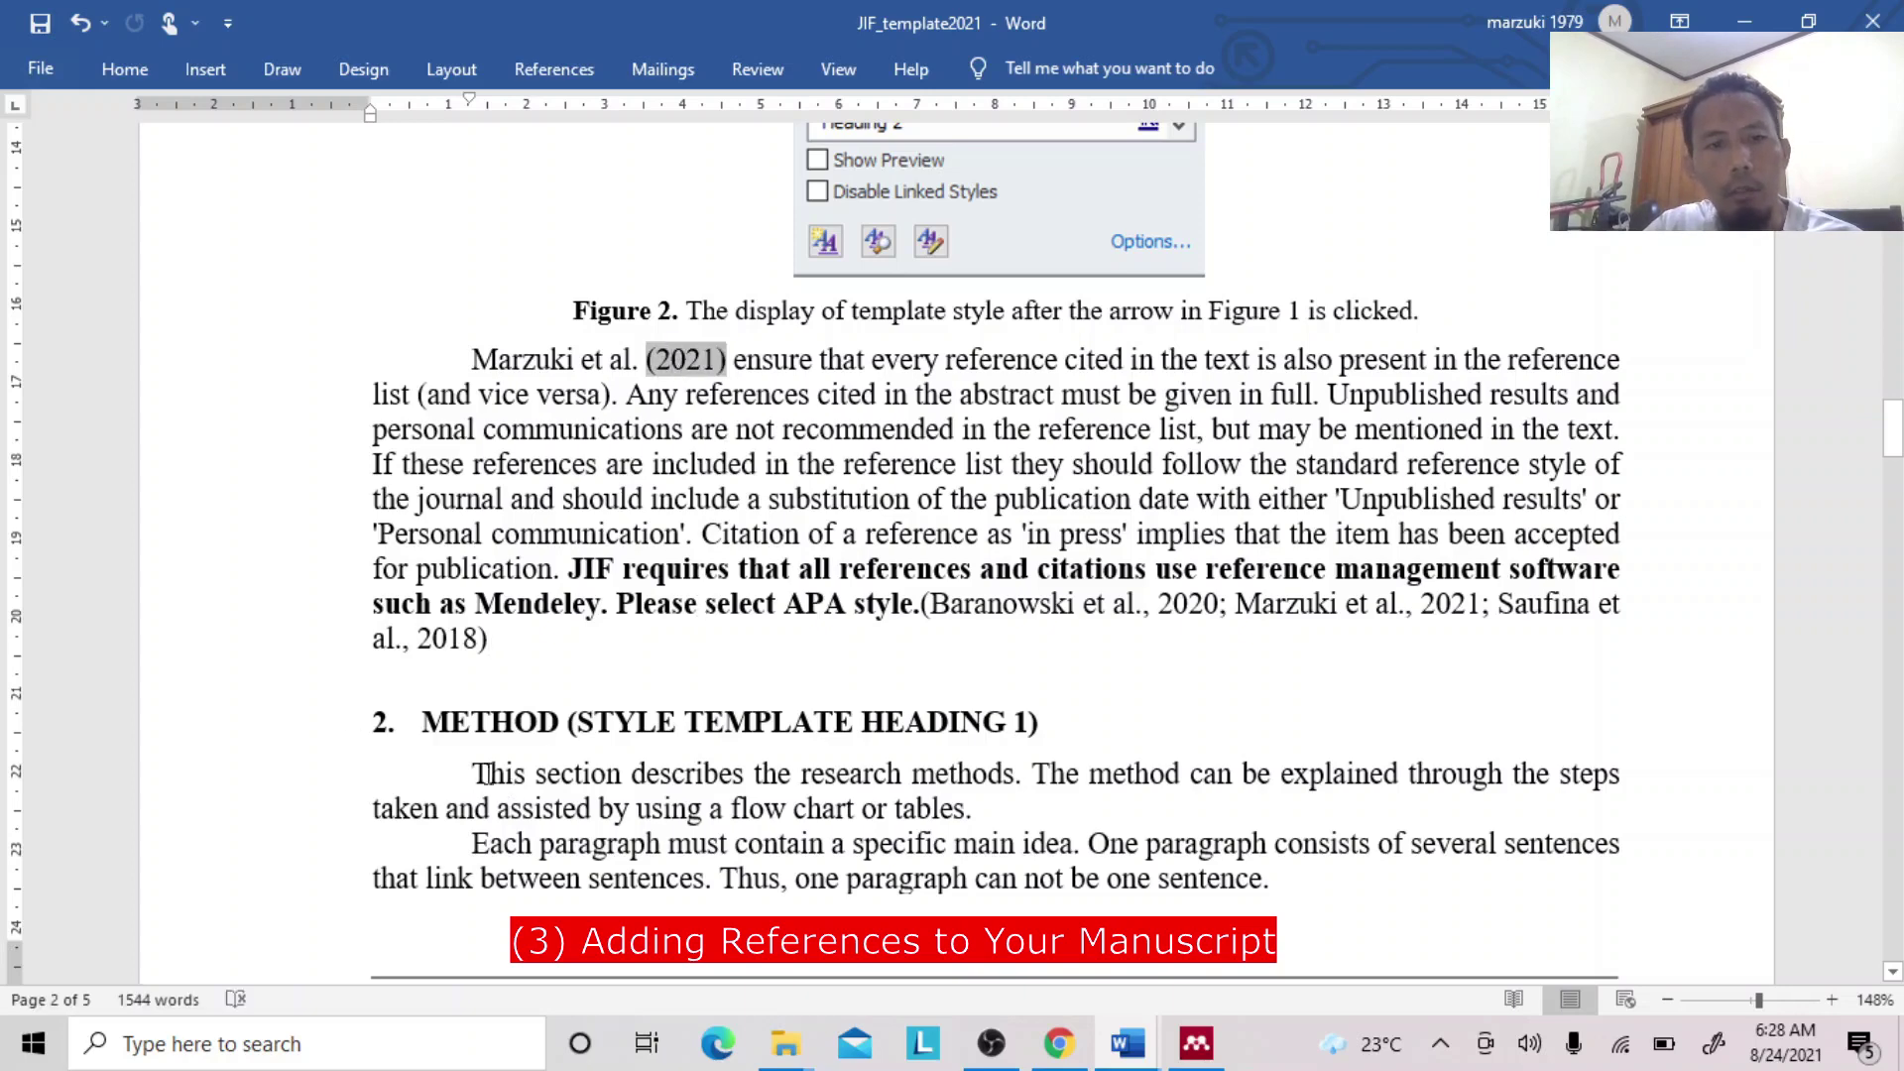
click(473, 773)
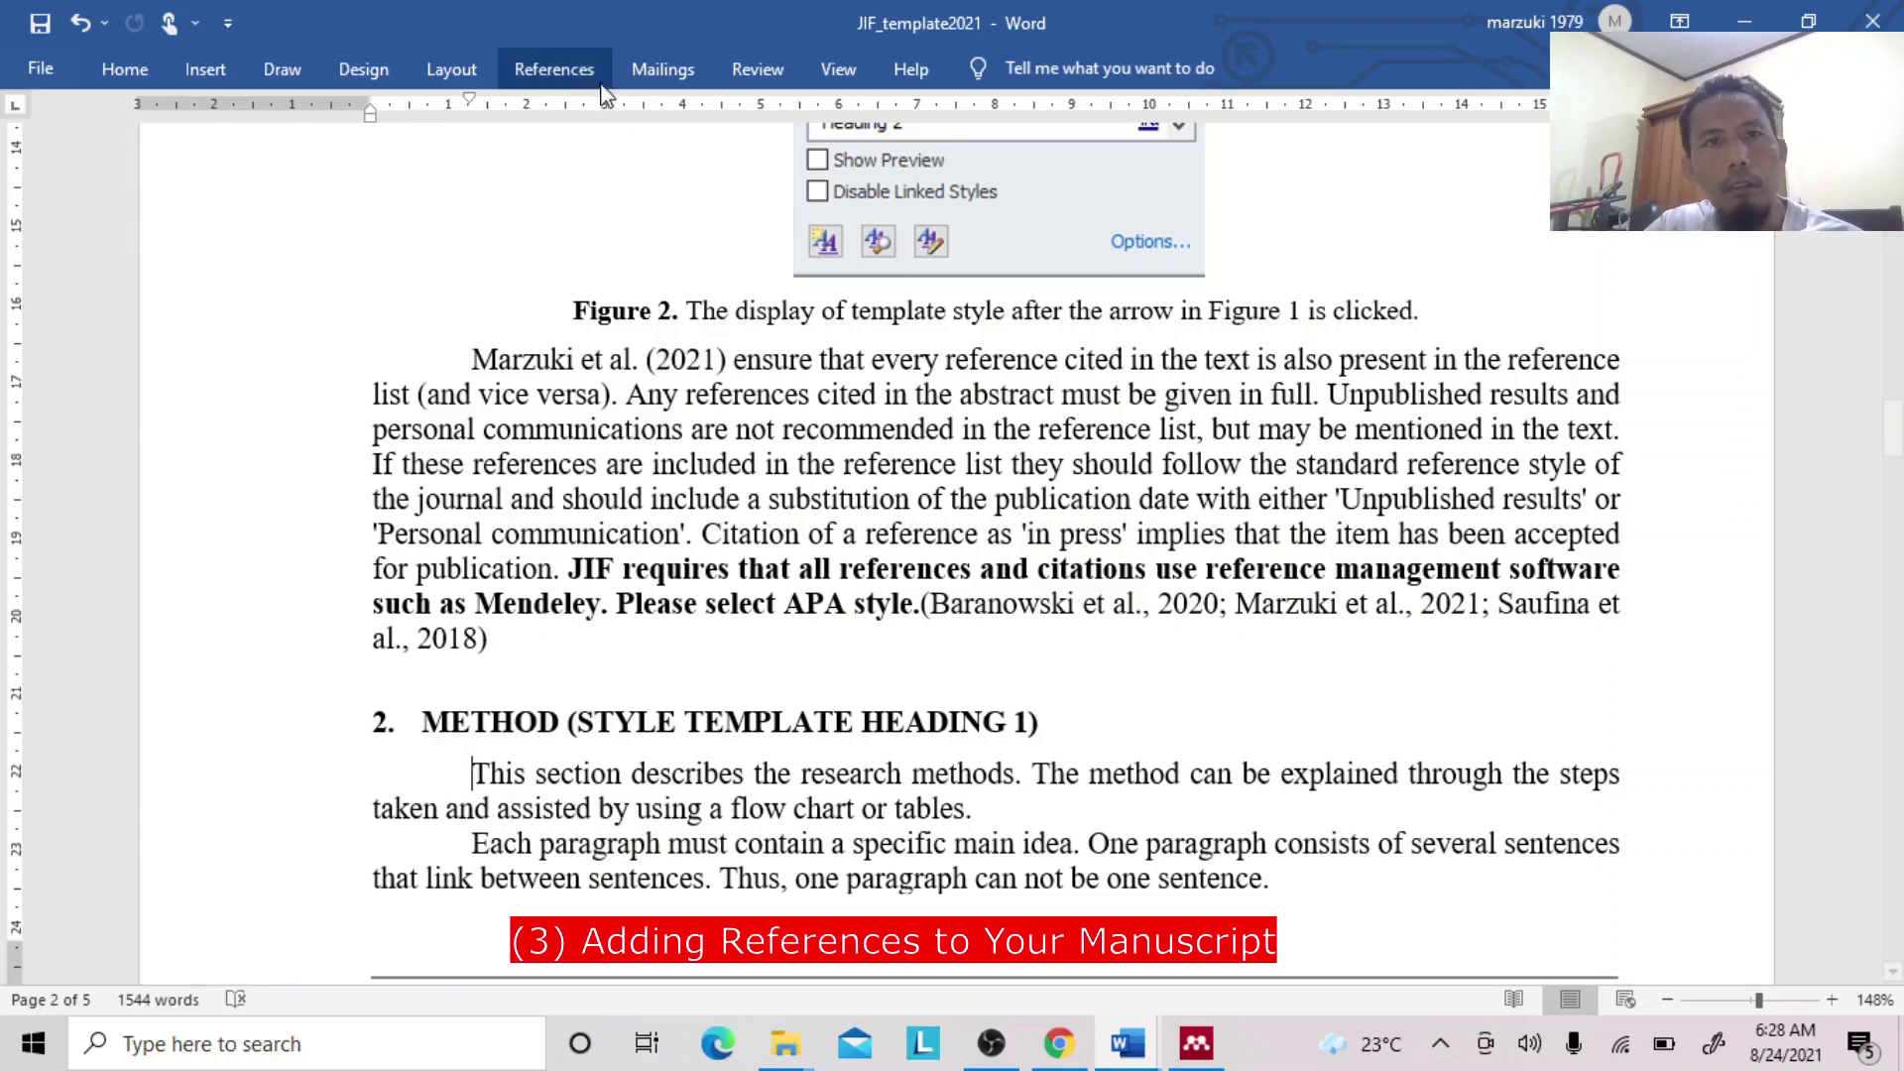
click(575, 71)
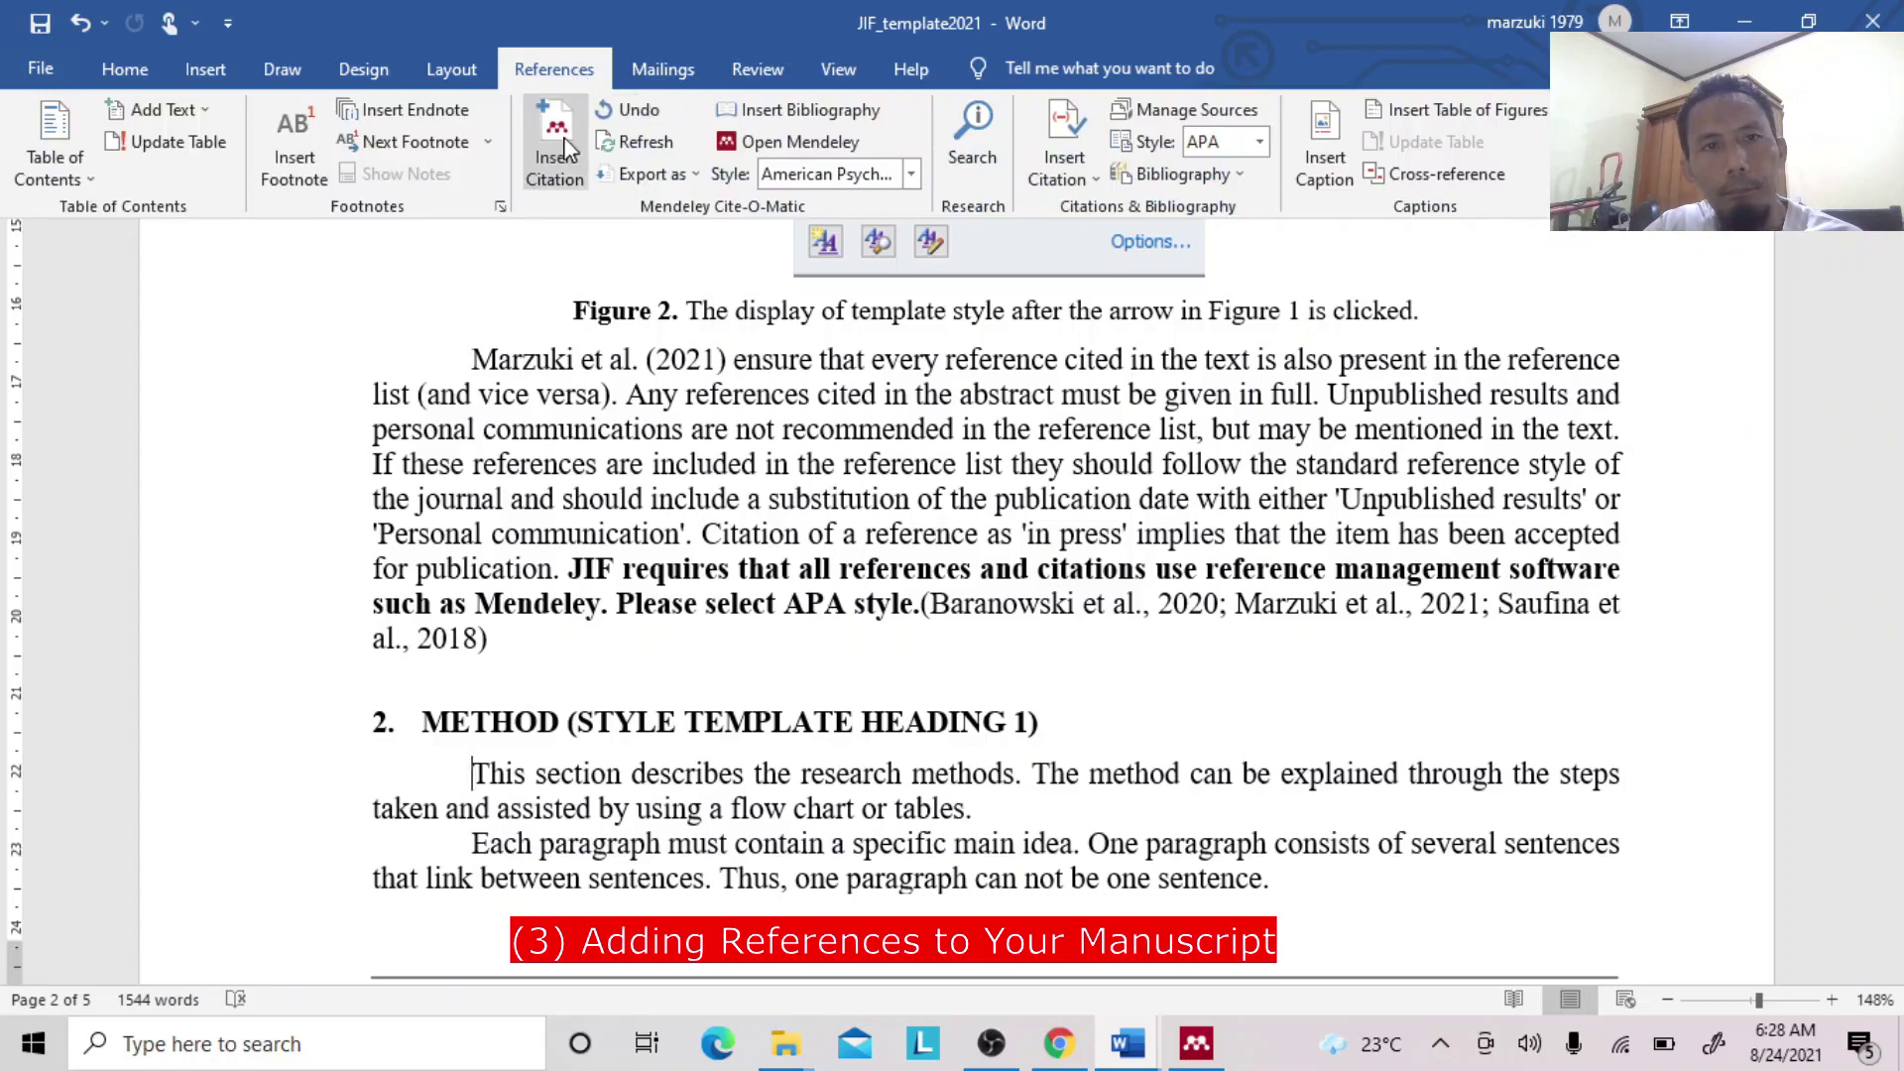
click(561, 149)
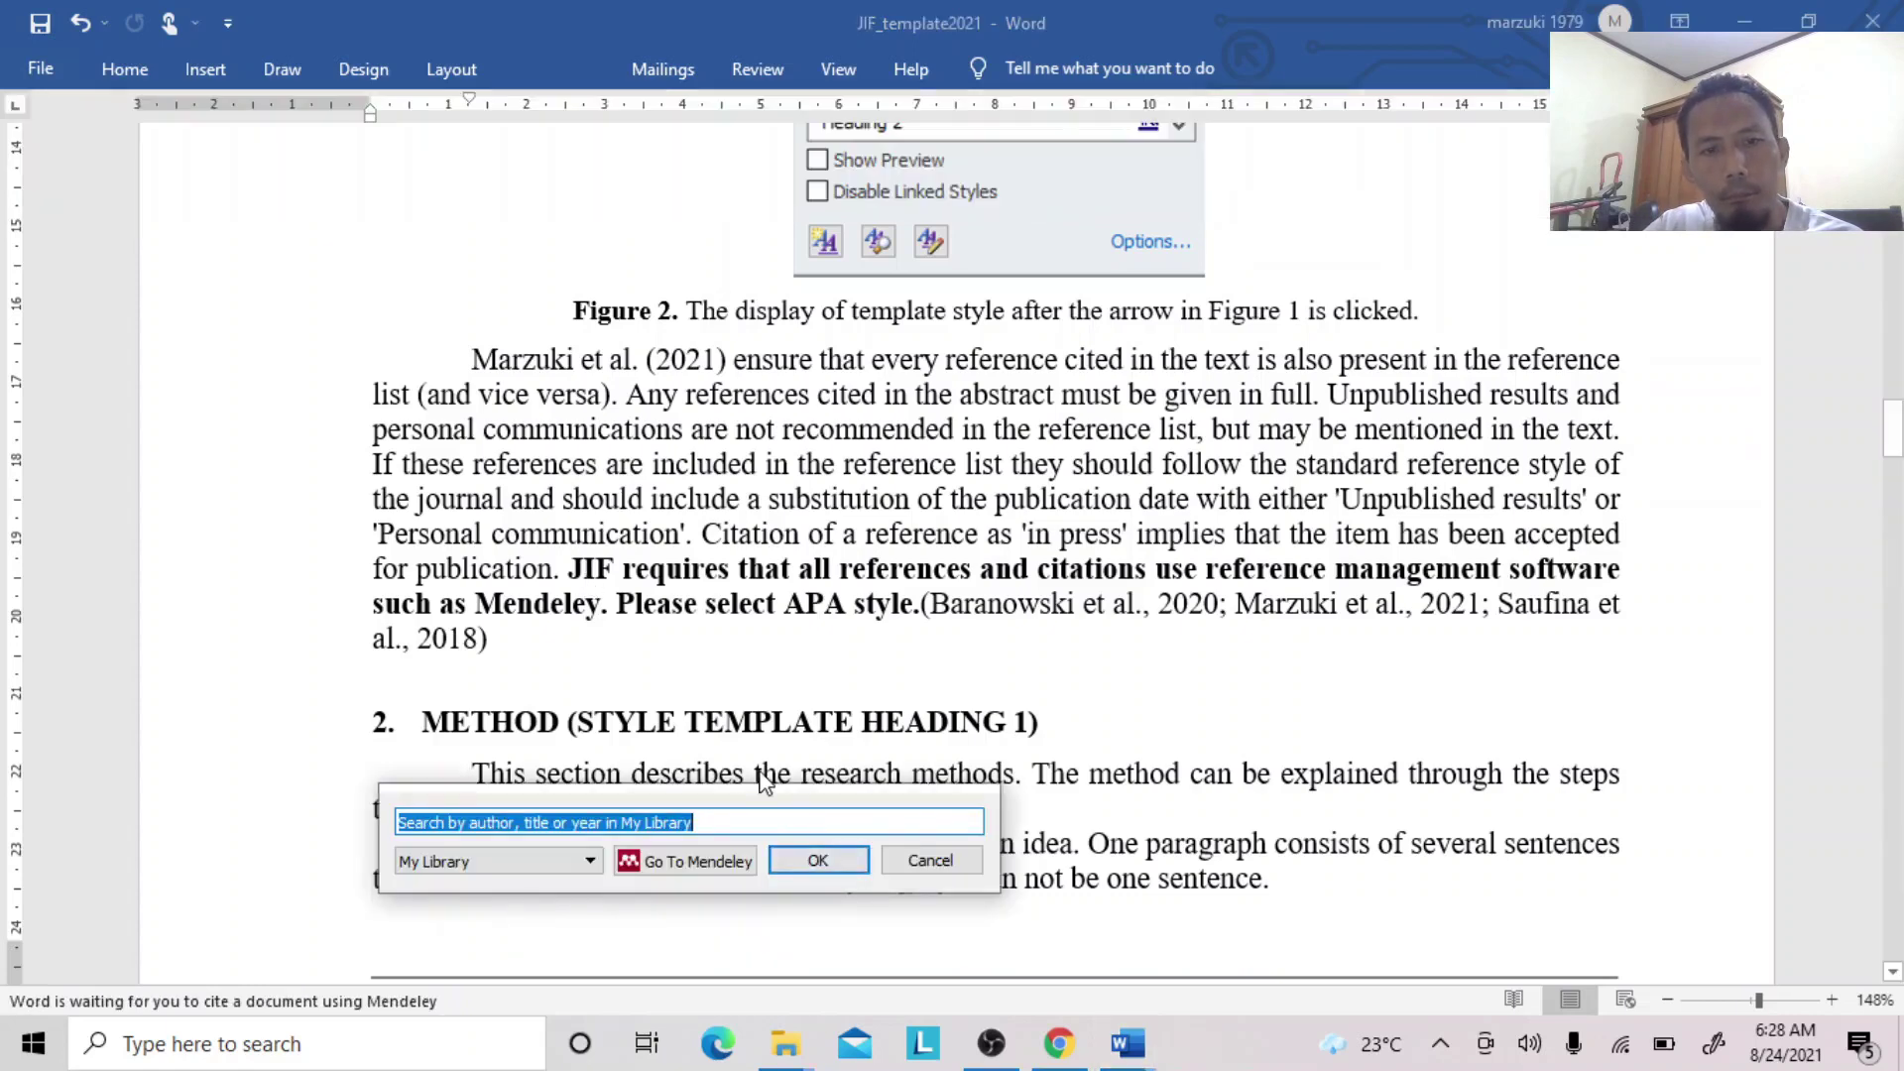
click(929, 861)
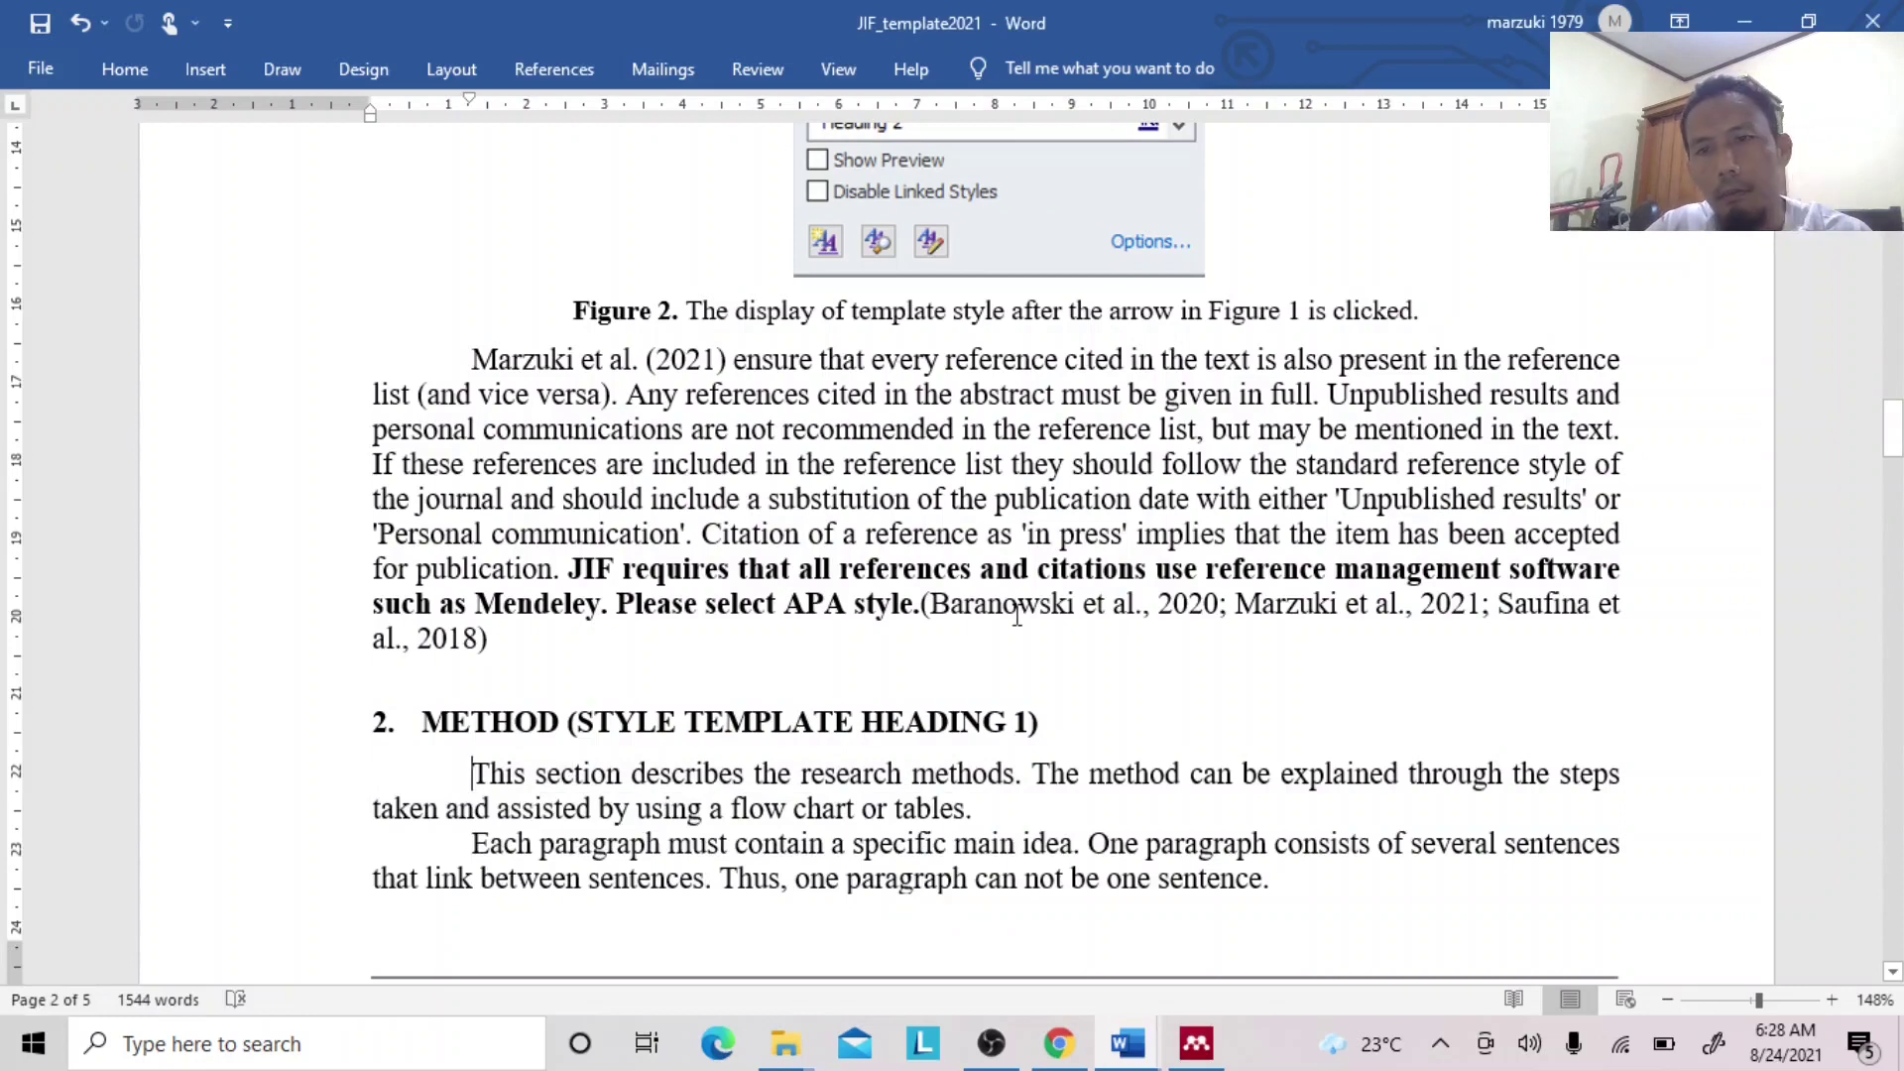
Paste the citation's 'Marzuki et al' author text before 'This section describes the research methods.'.
click(1241, 603)
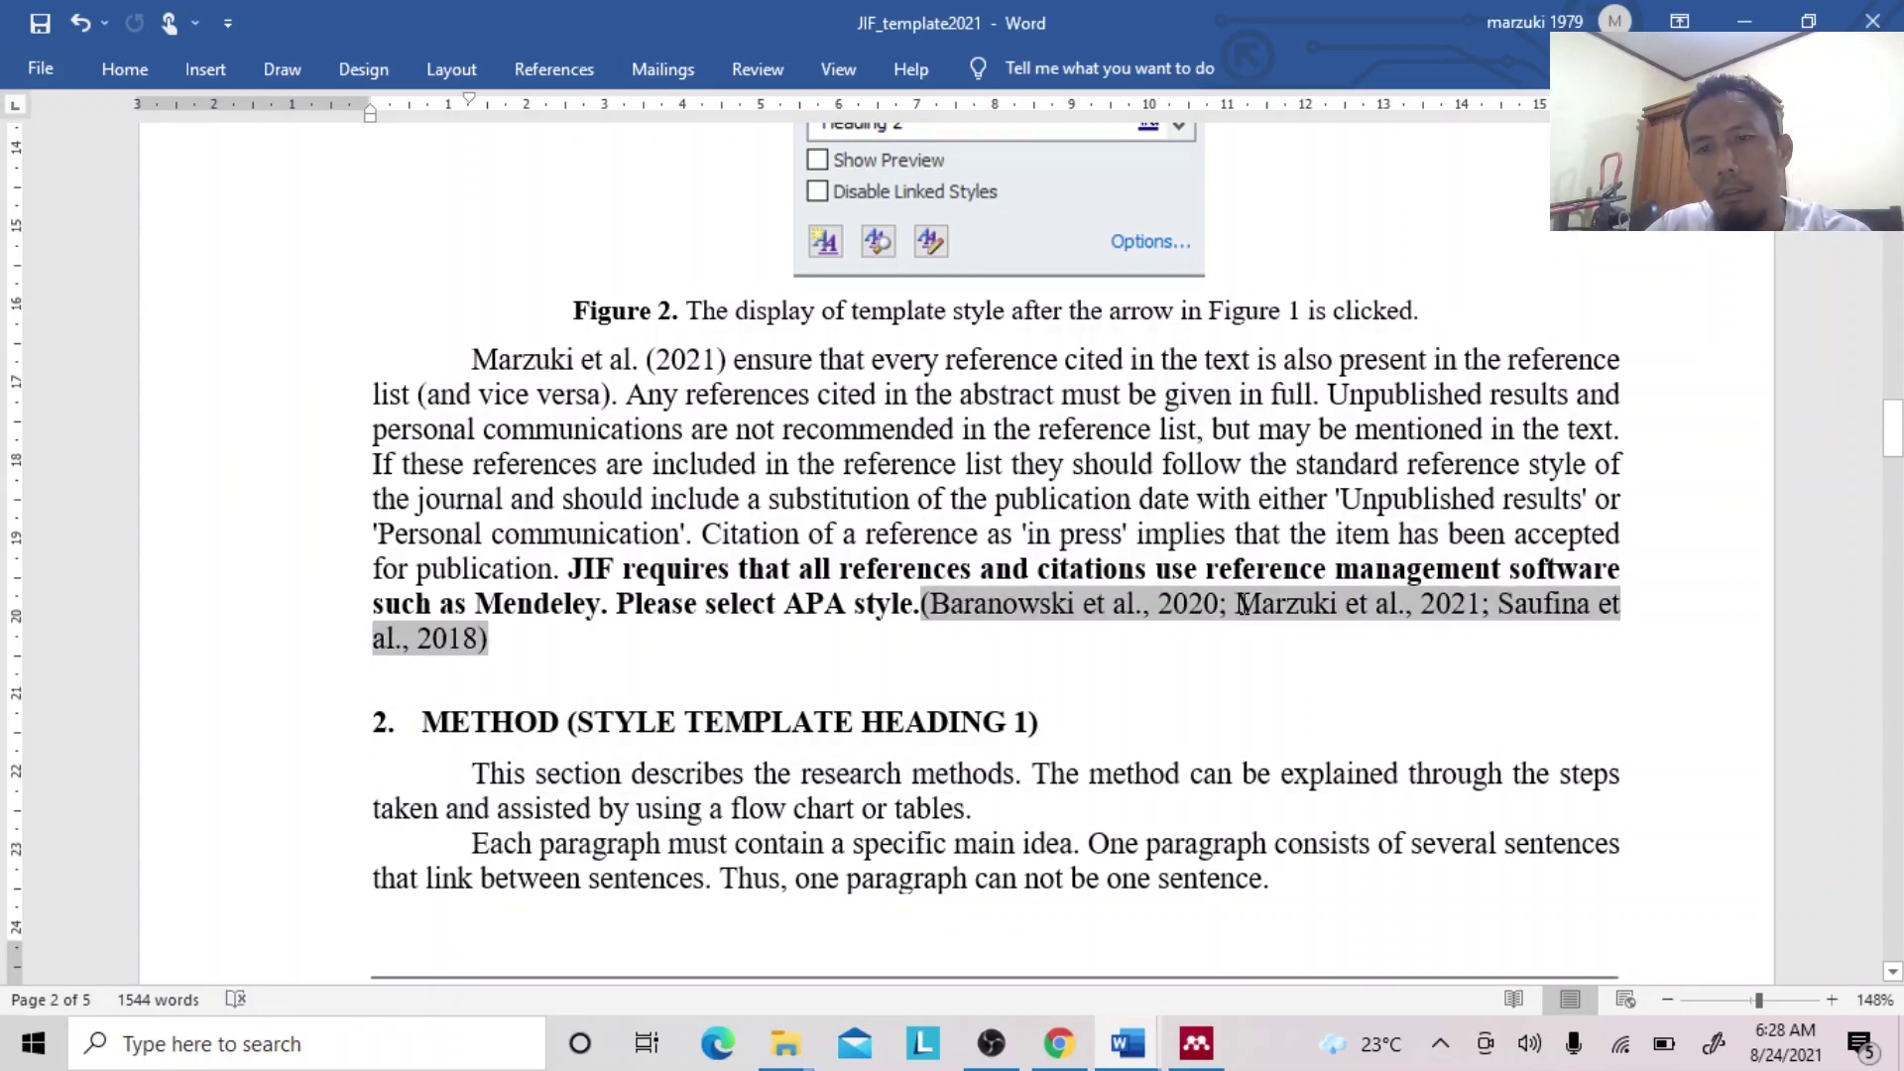
drag(1241, 603, 1400, 612)
key(ctrl+c)
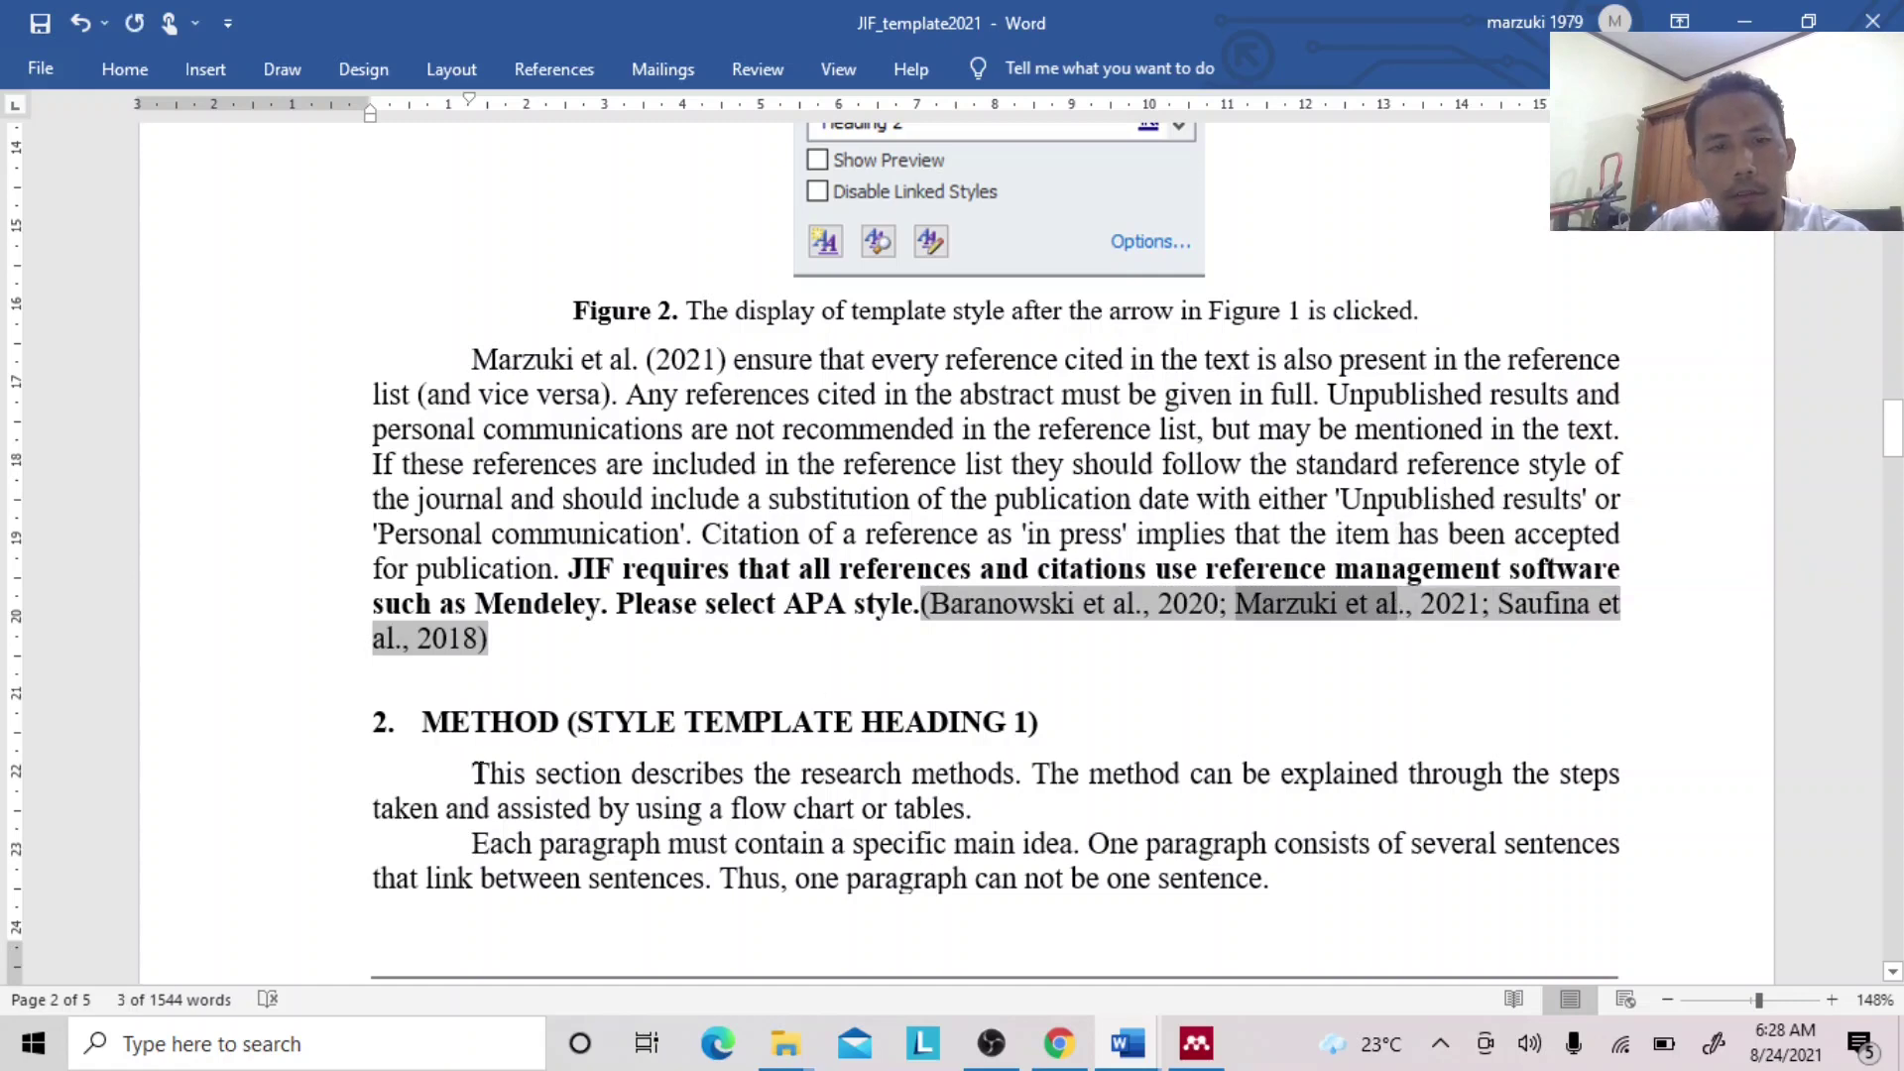
click(473, 774)
key(ctrl+v)
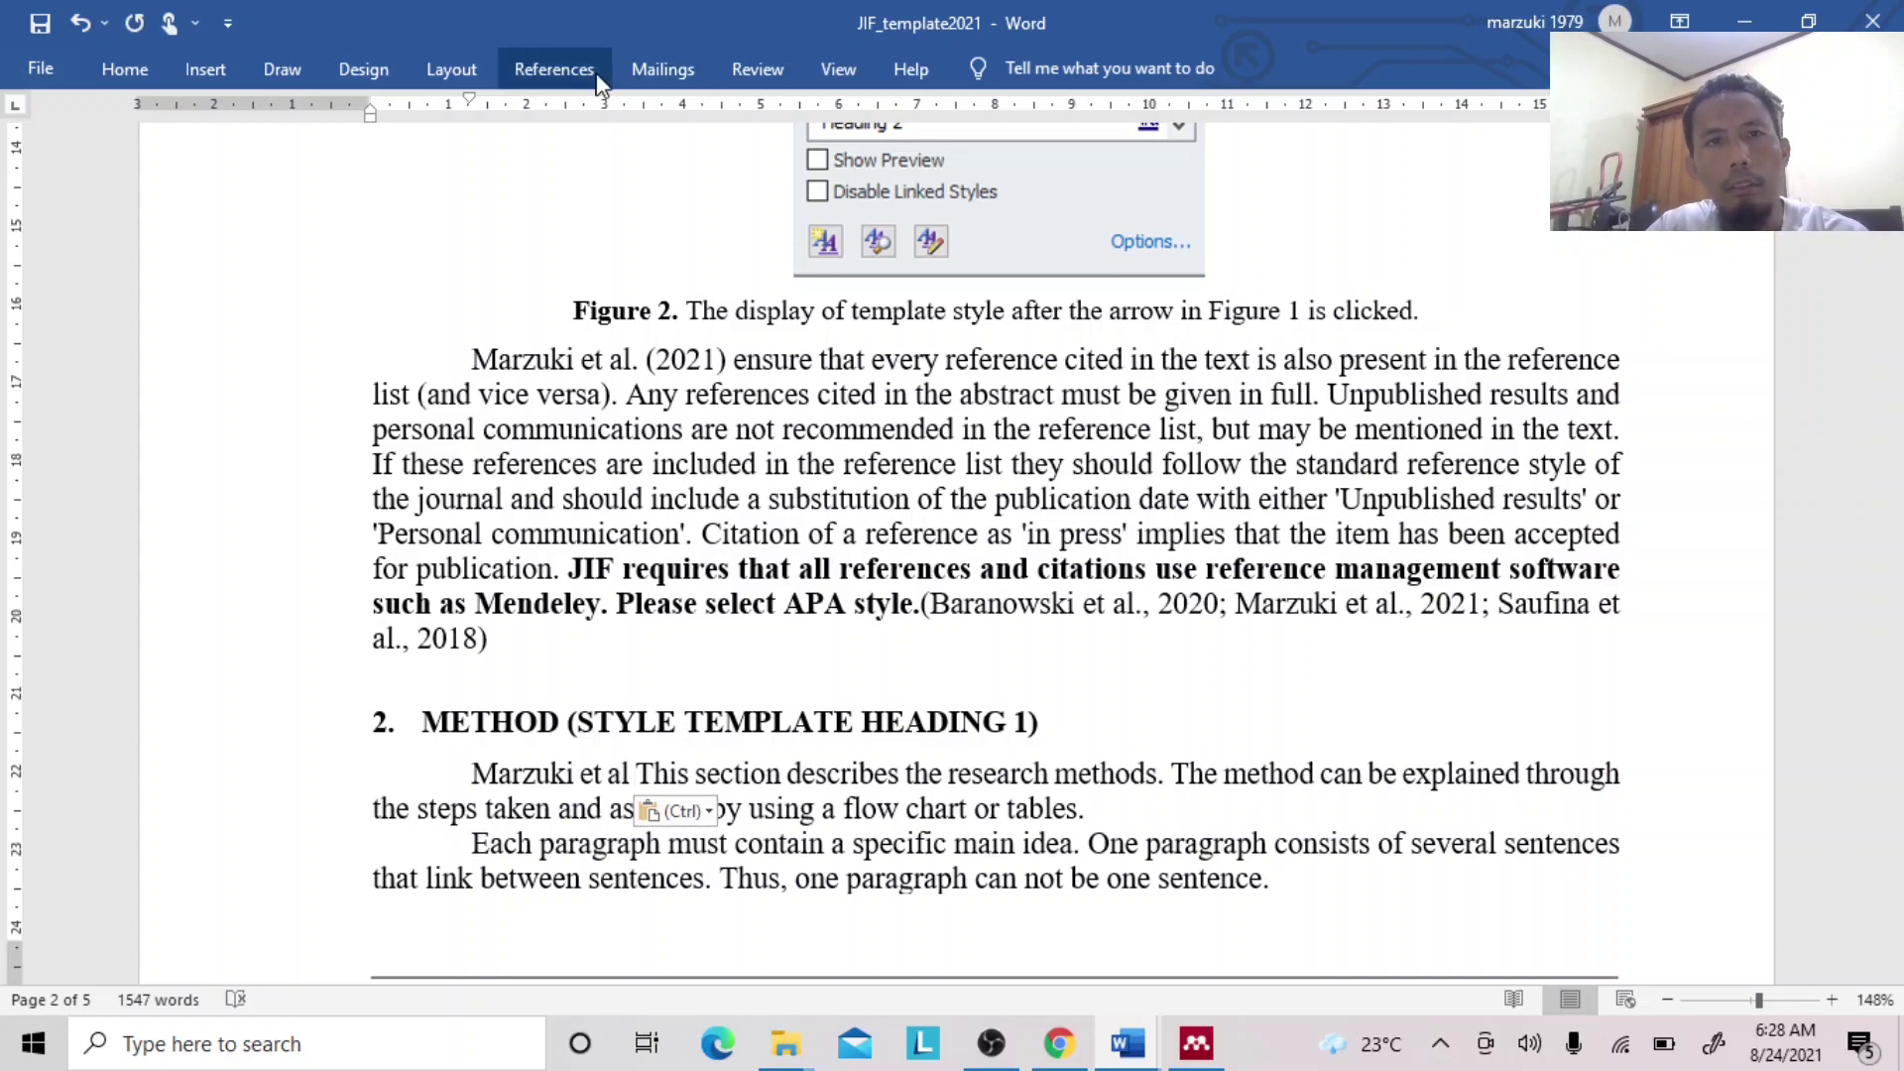
Cite the 2013 Marzuki paper after 'Marzuki et al' as '(2013)' with Suppress author on.
click(555, 69)
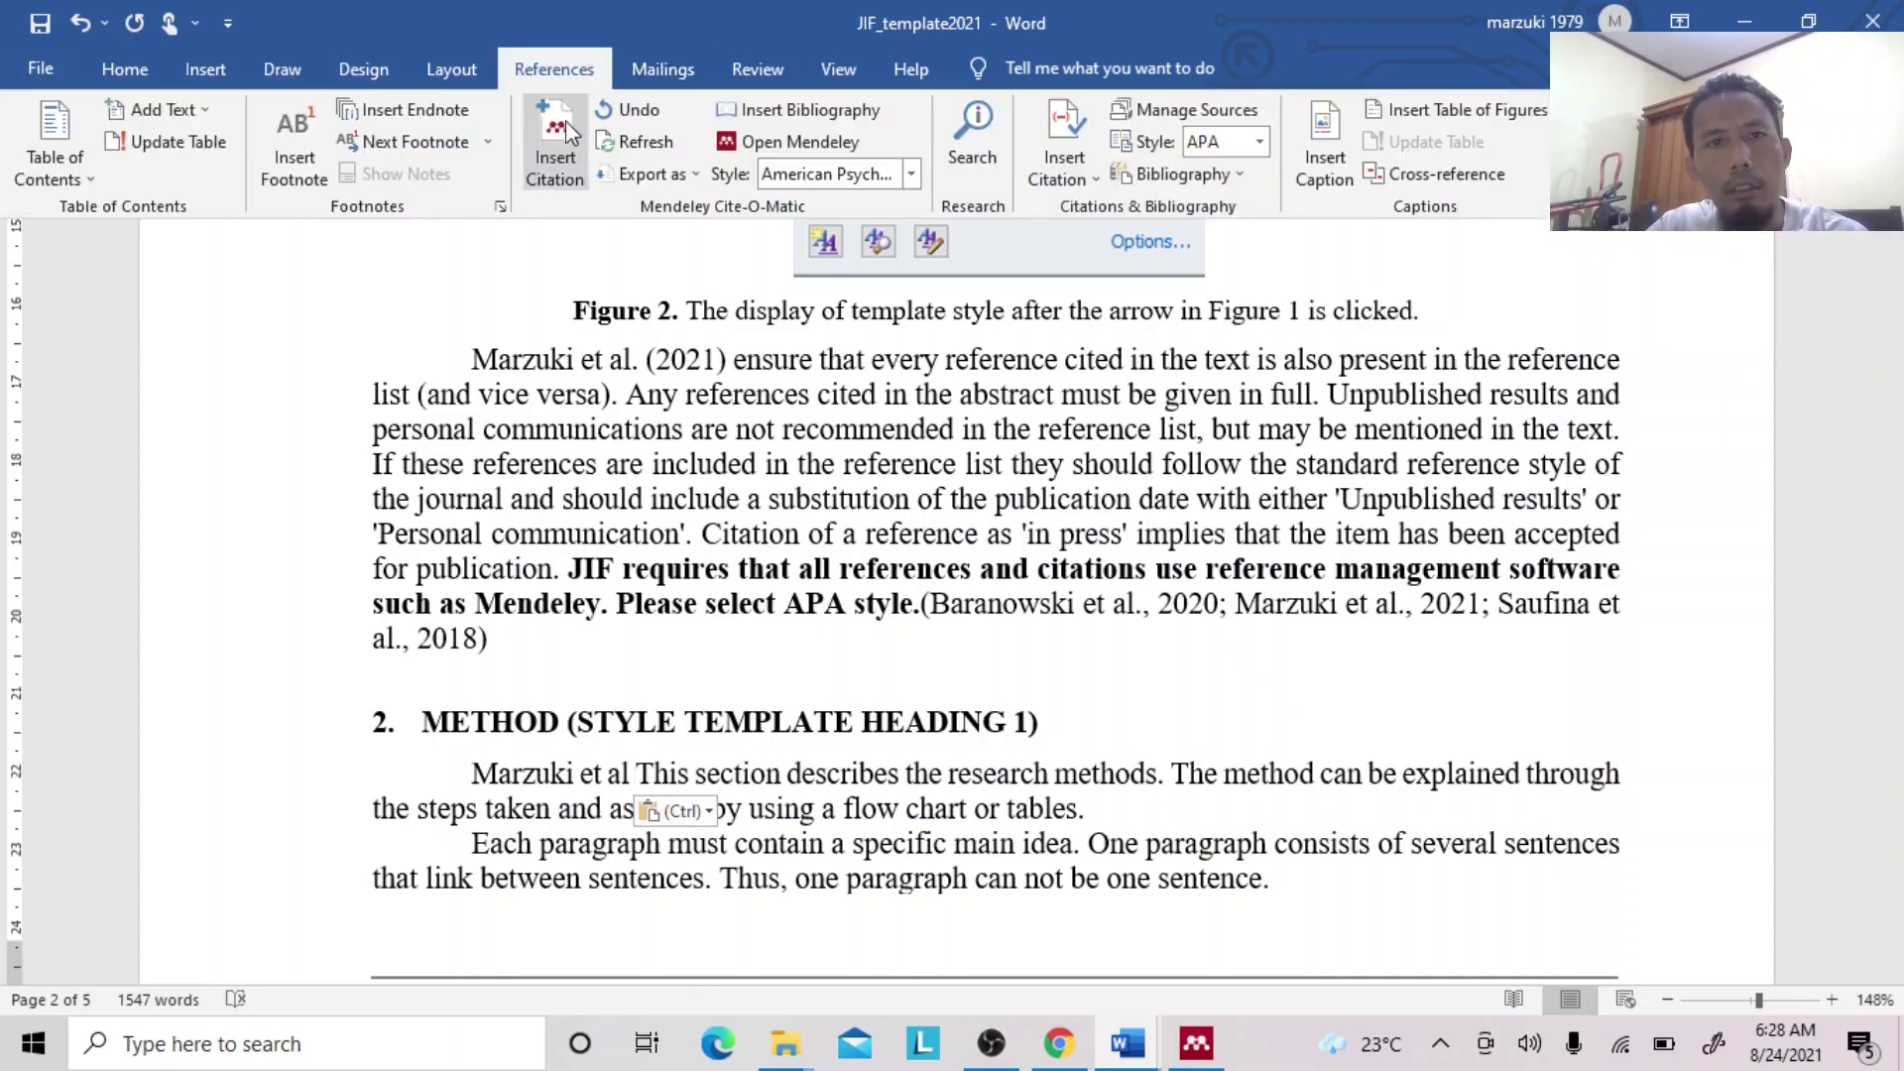
click(570, 134)
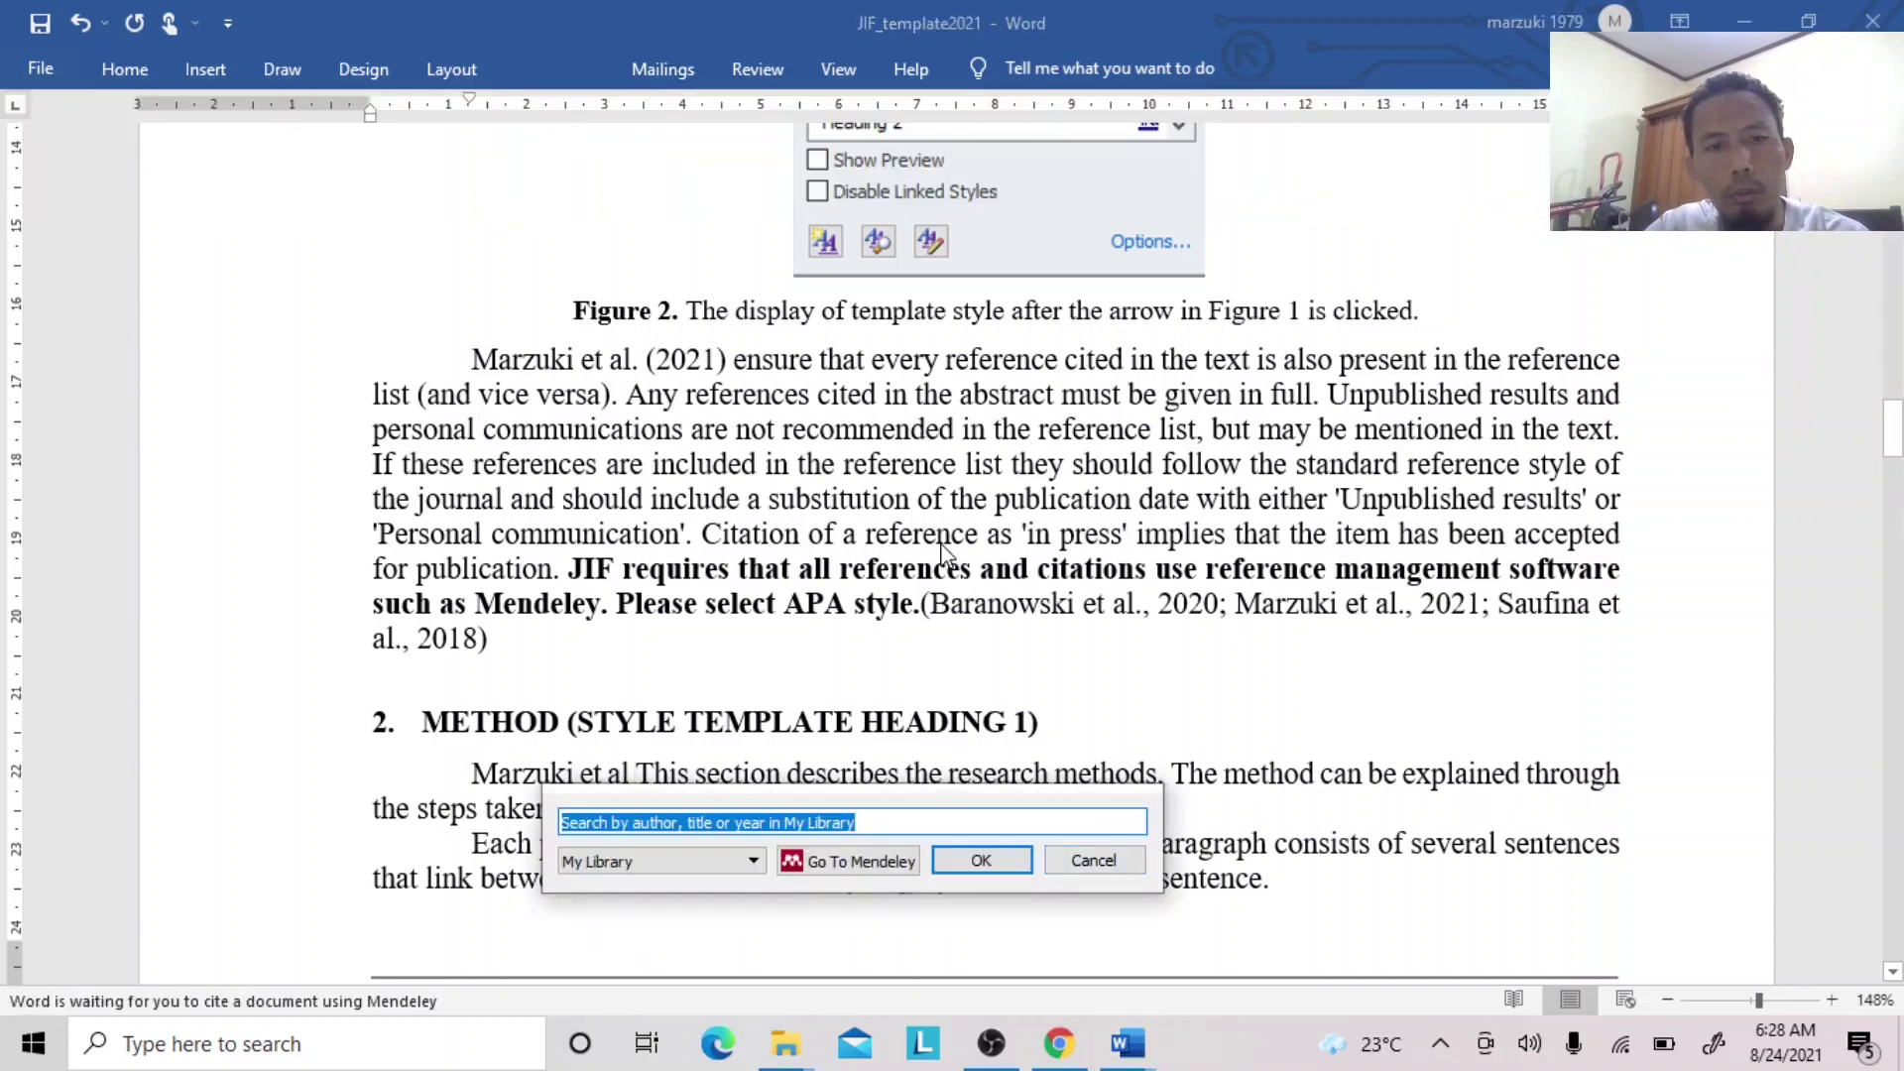
text(marzuki)
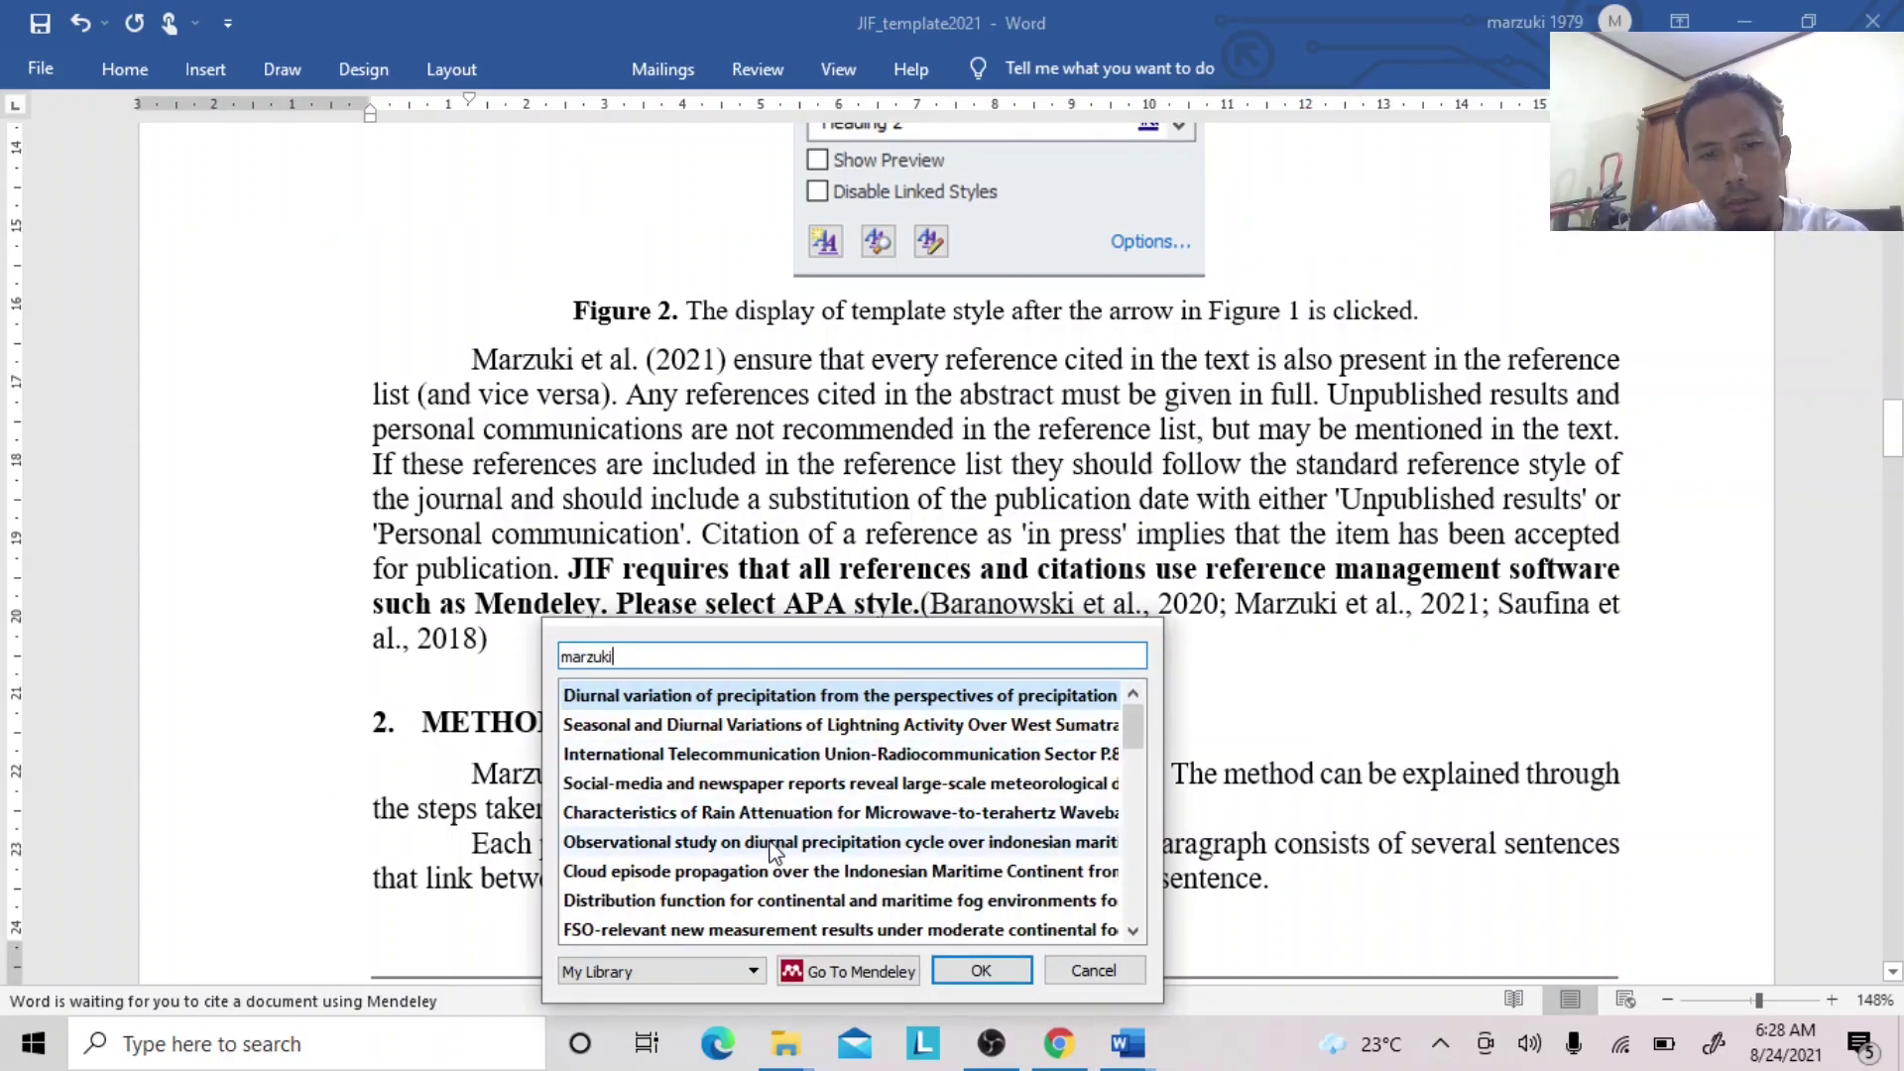
double_click(748, 875)
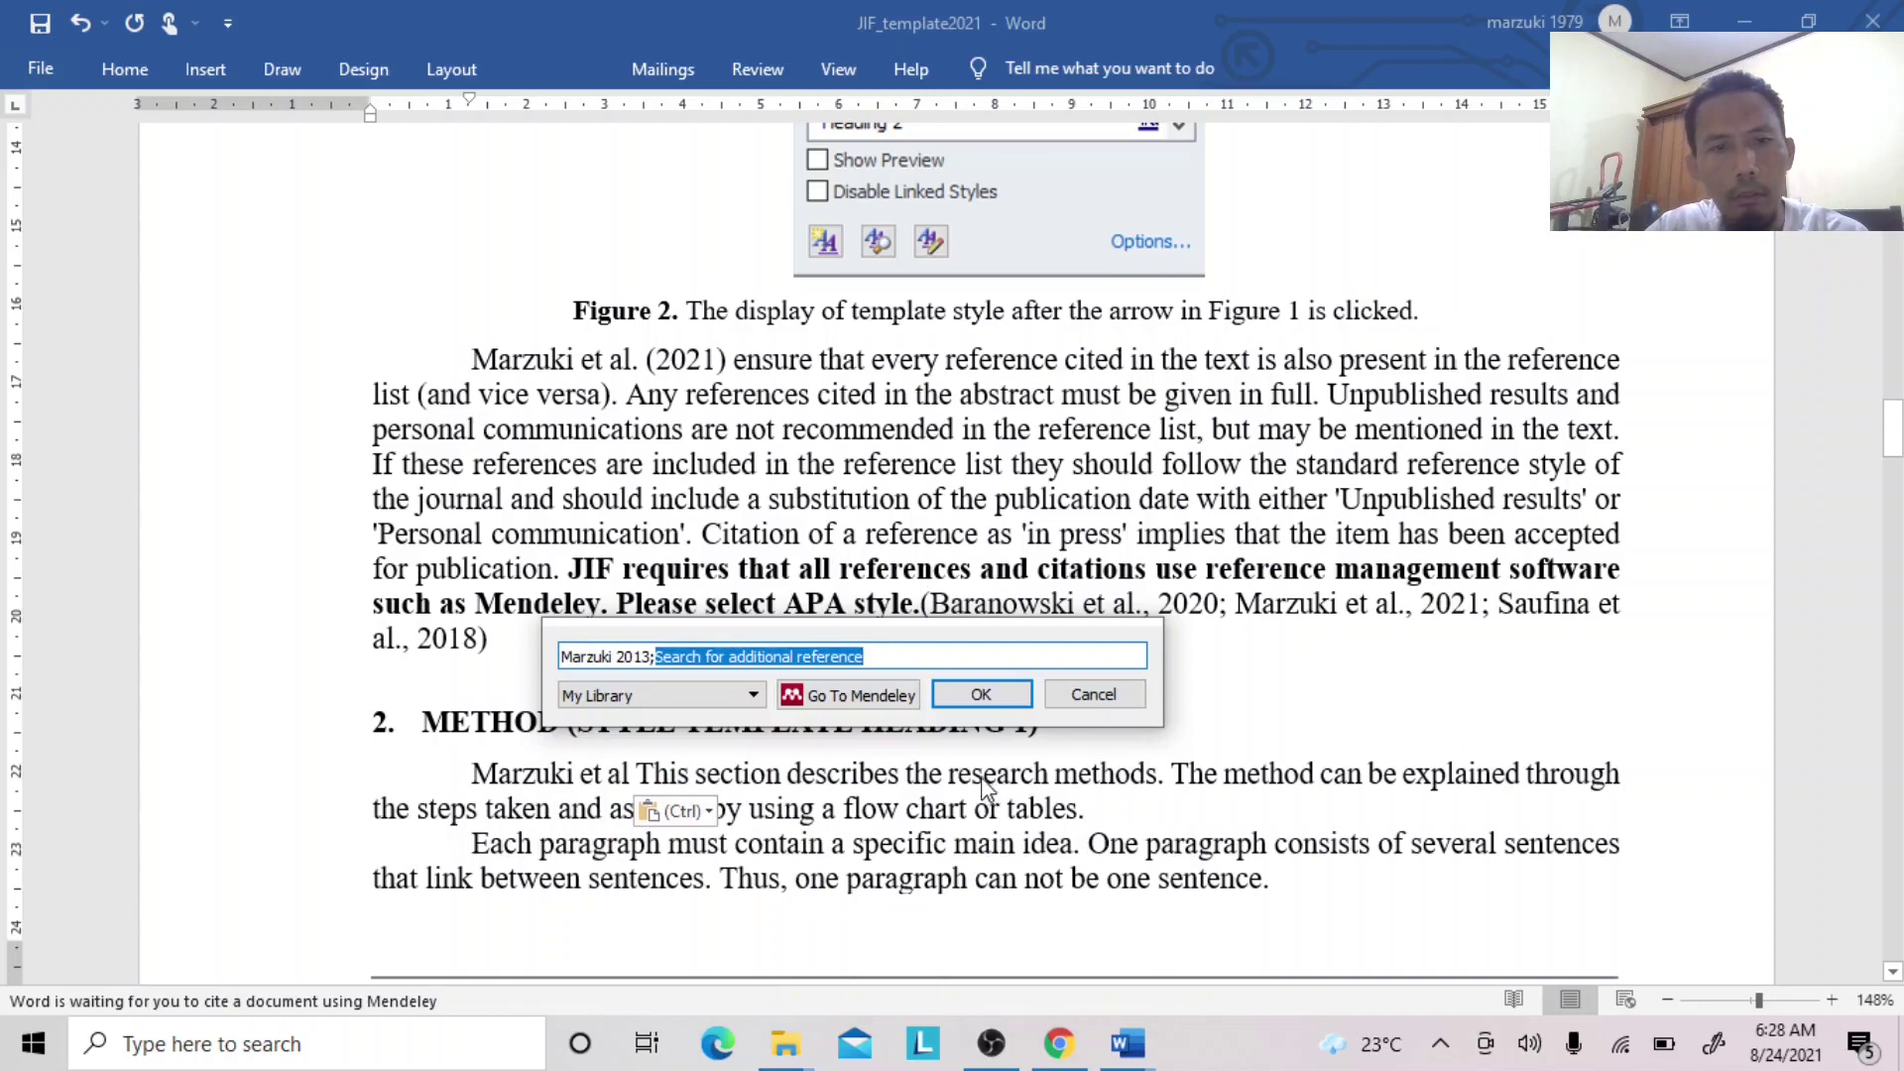
click(613, 658)
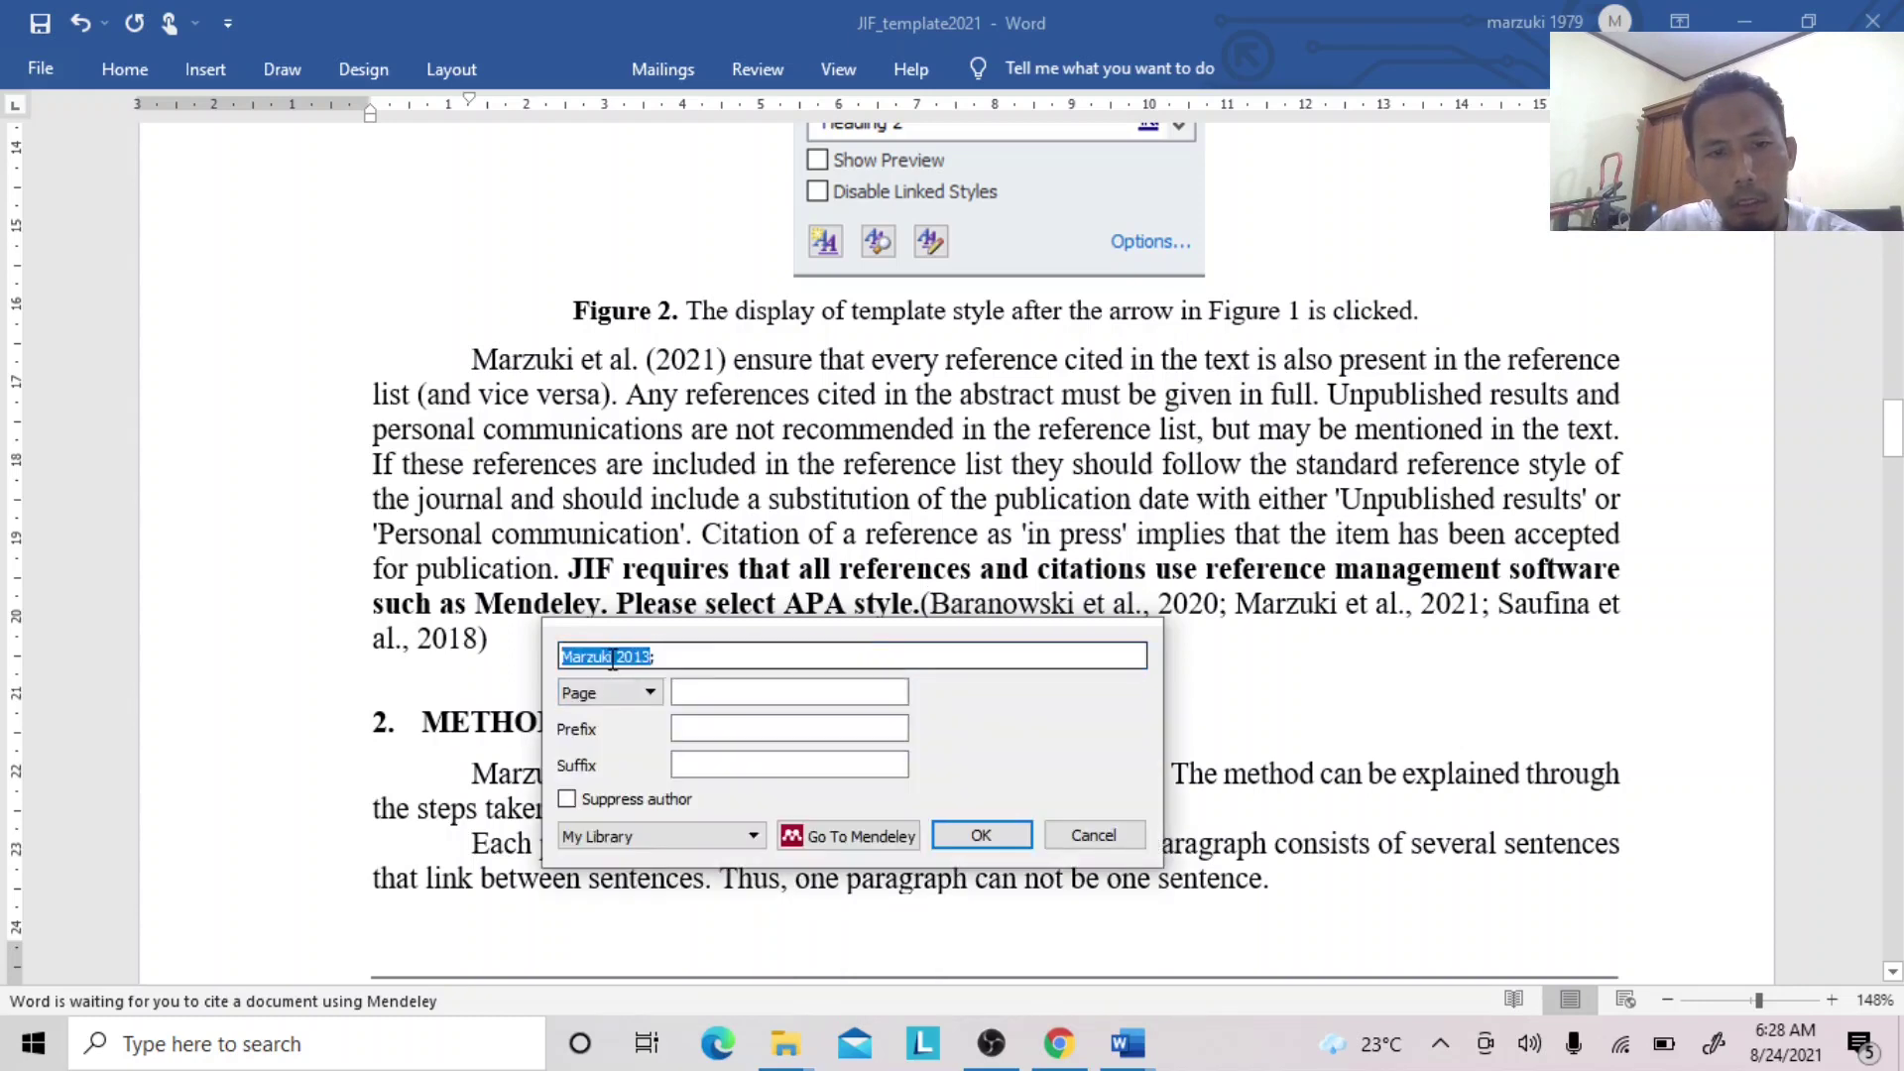
click(569, 800)
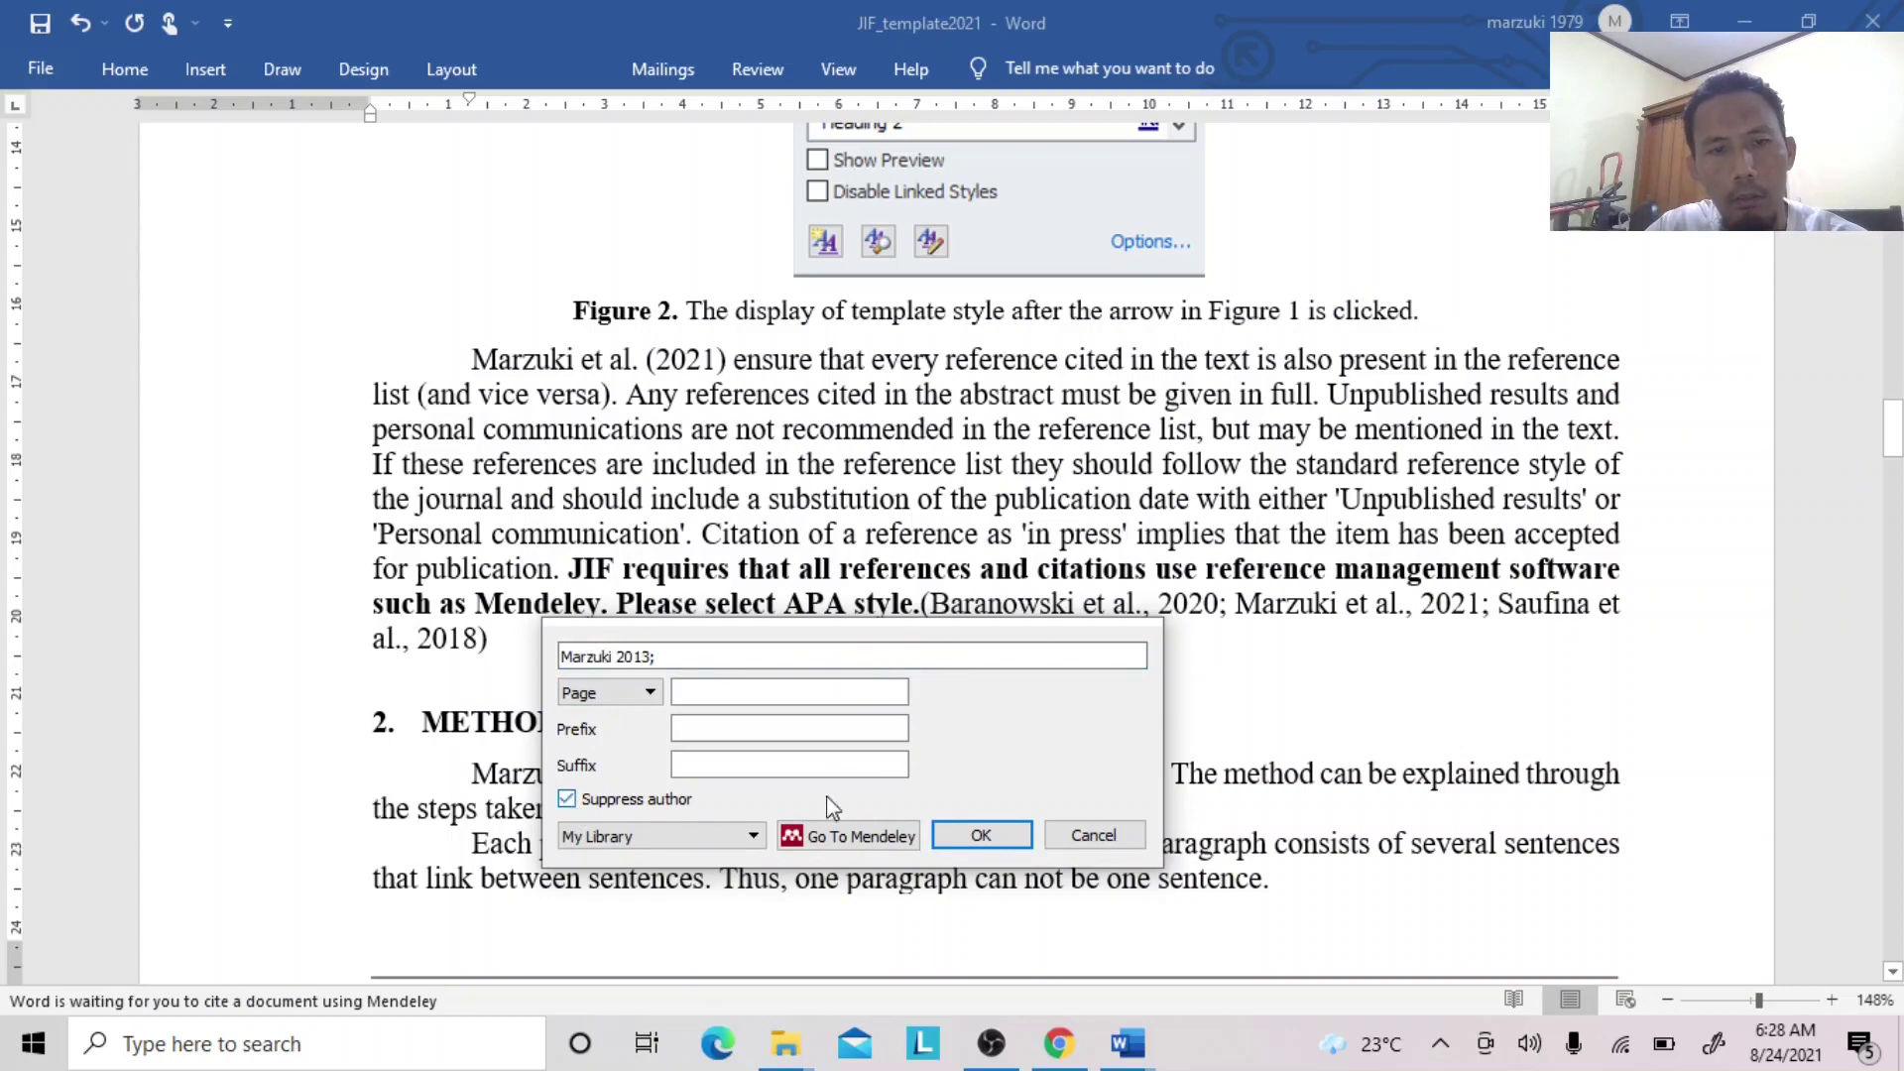
click(967, 839)
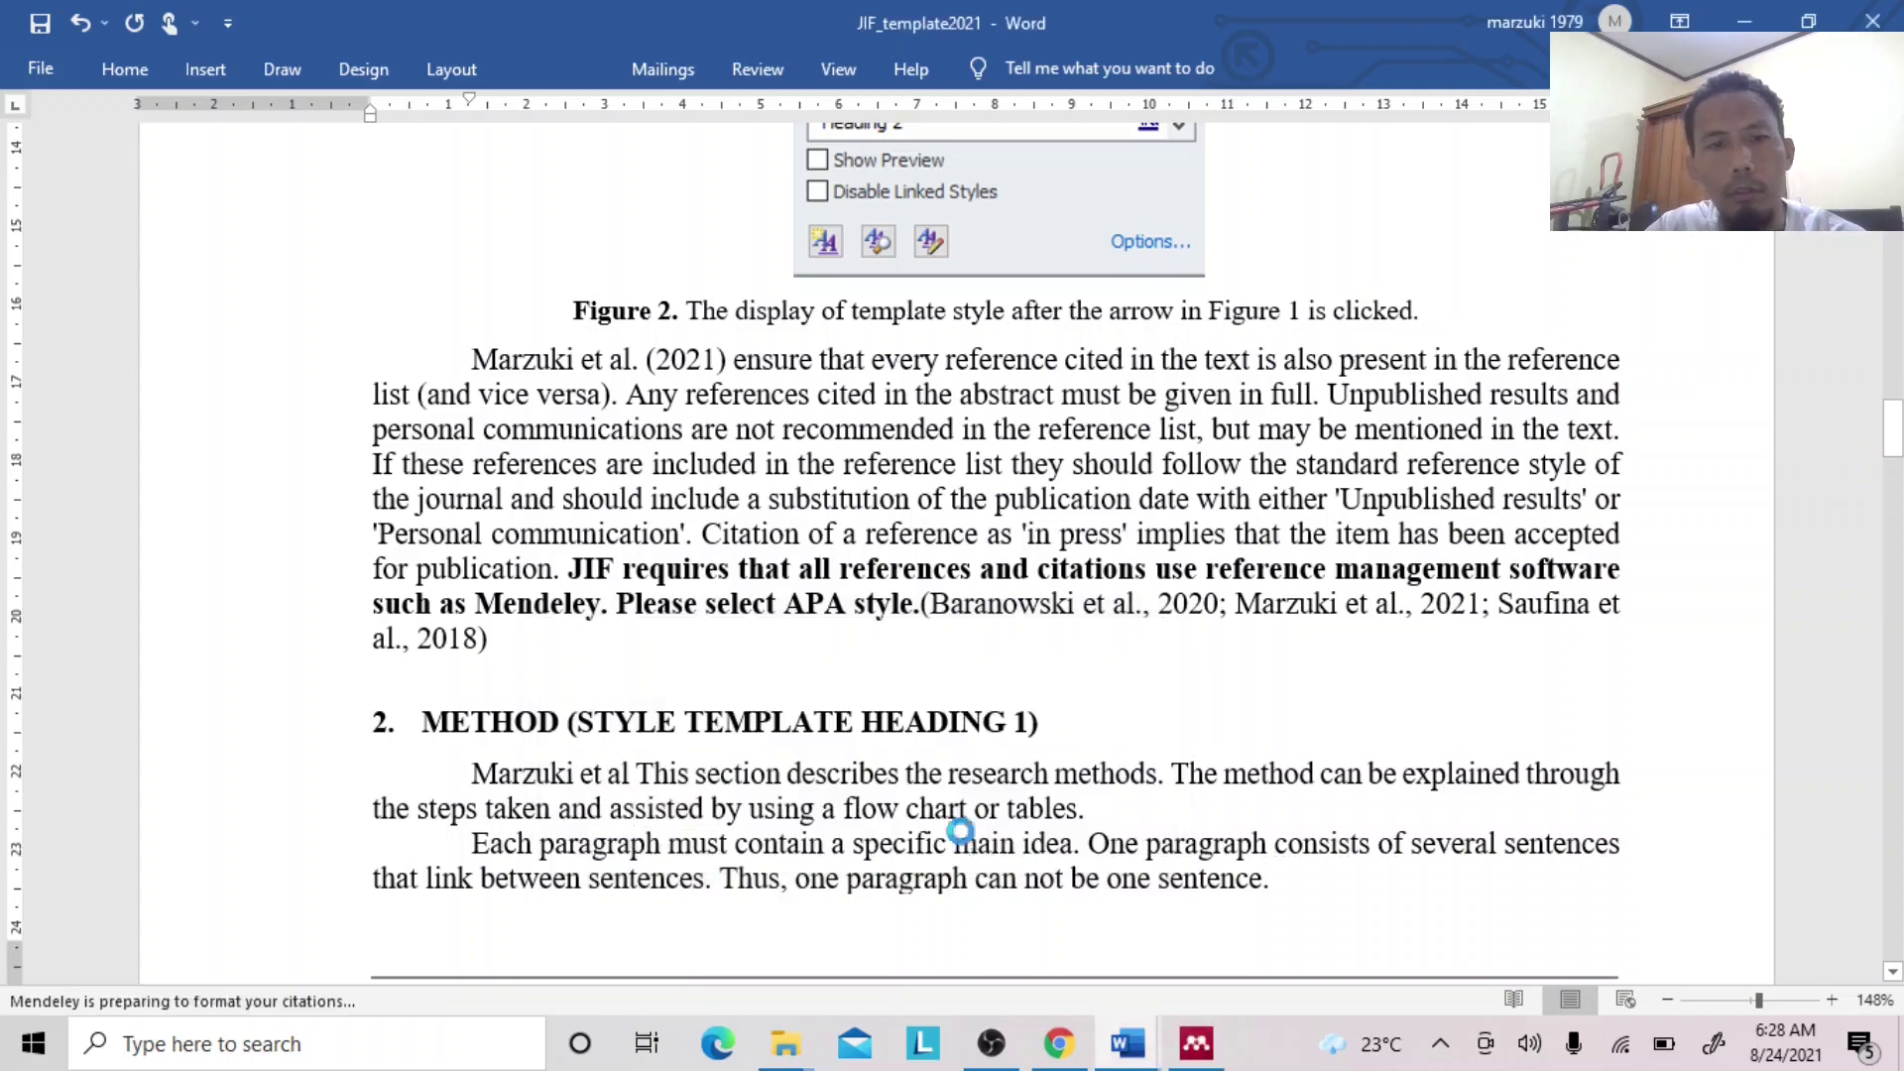
click(691, 781)
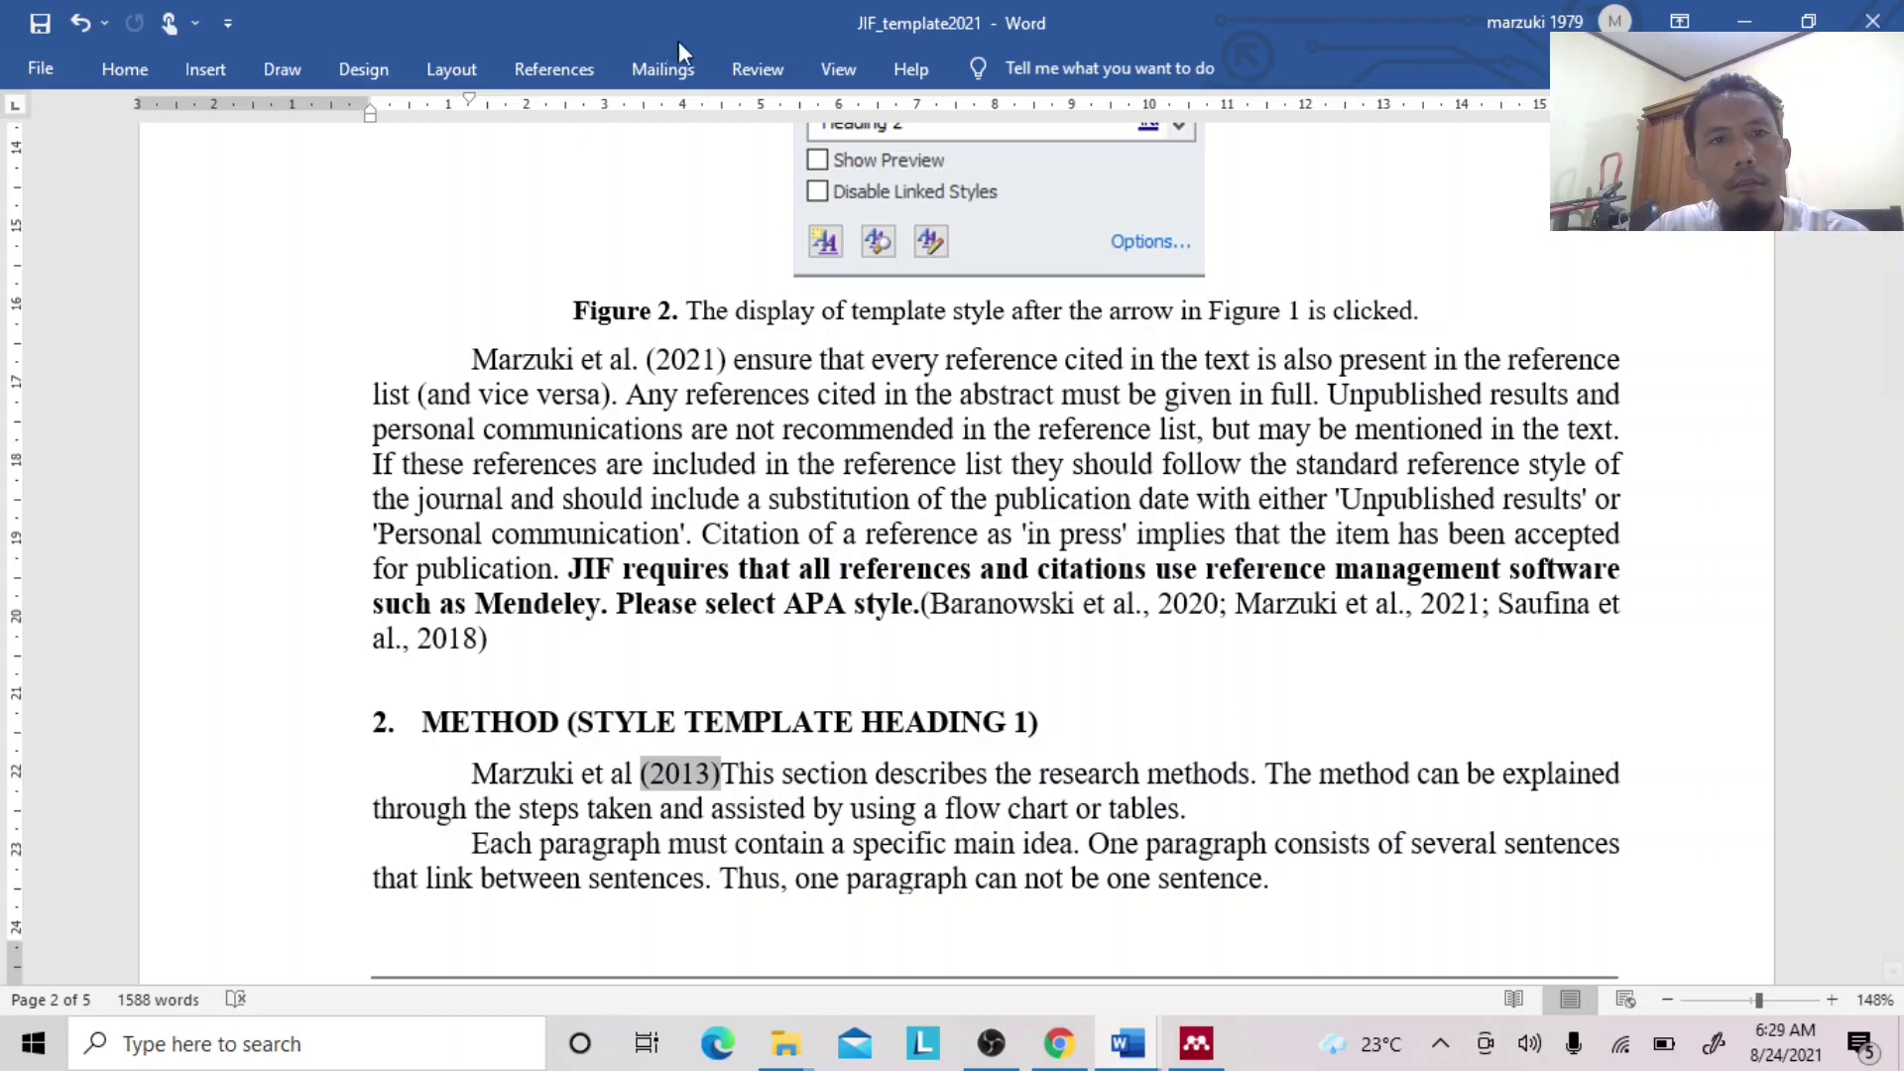
Edit the citation to add the 2020 Marzuki paper, author suppressed, reading (2013, 2020).
click(553, 69)
click(555, 117)
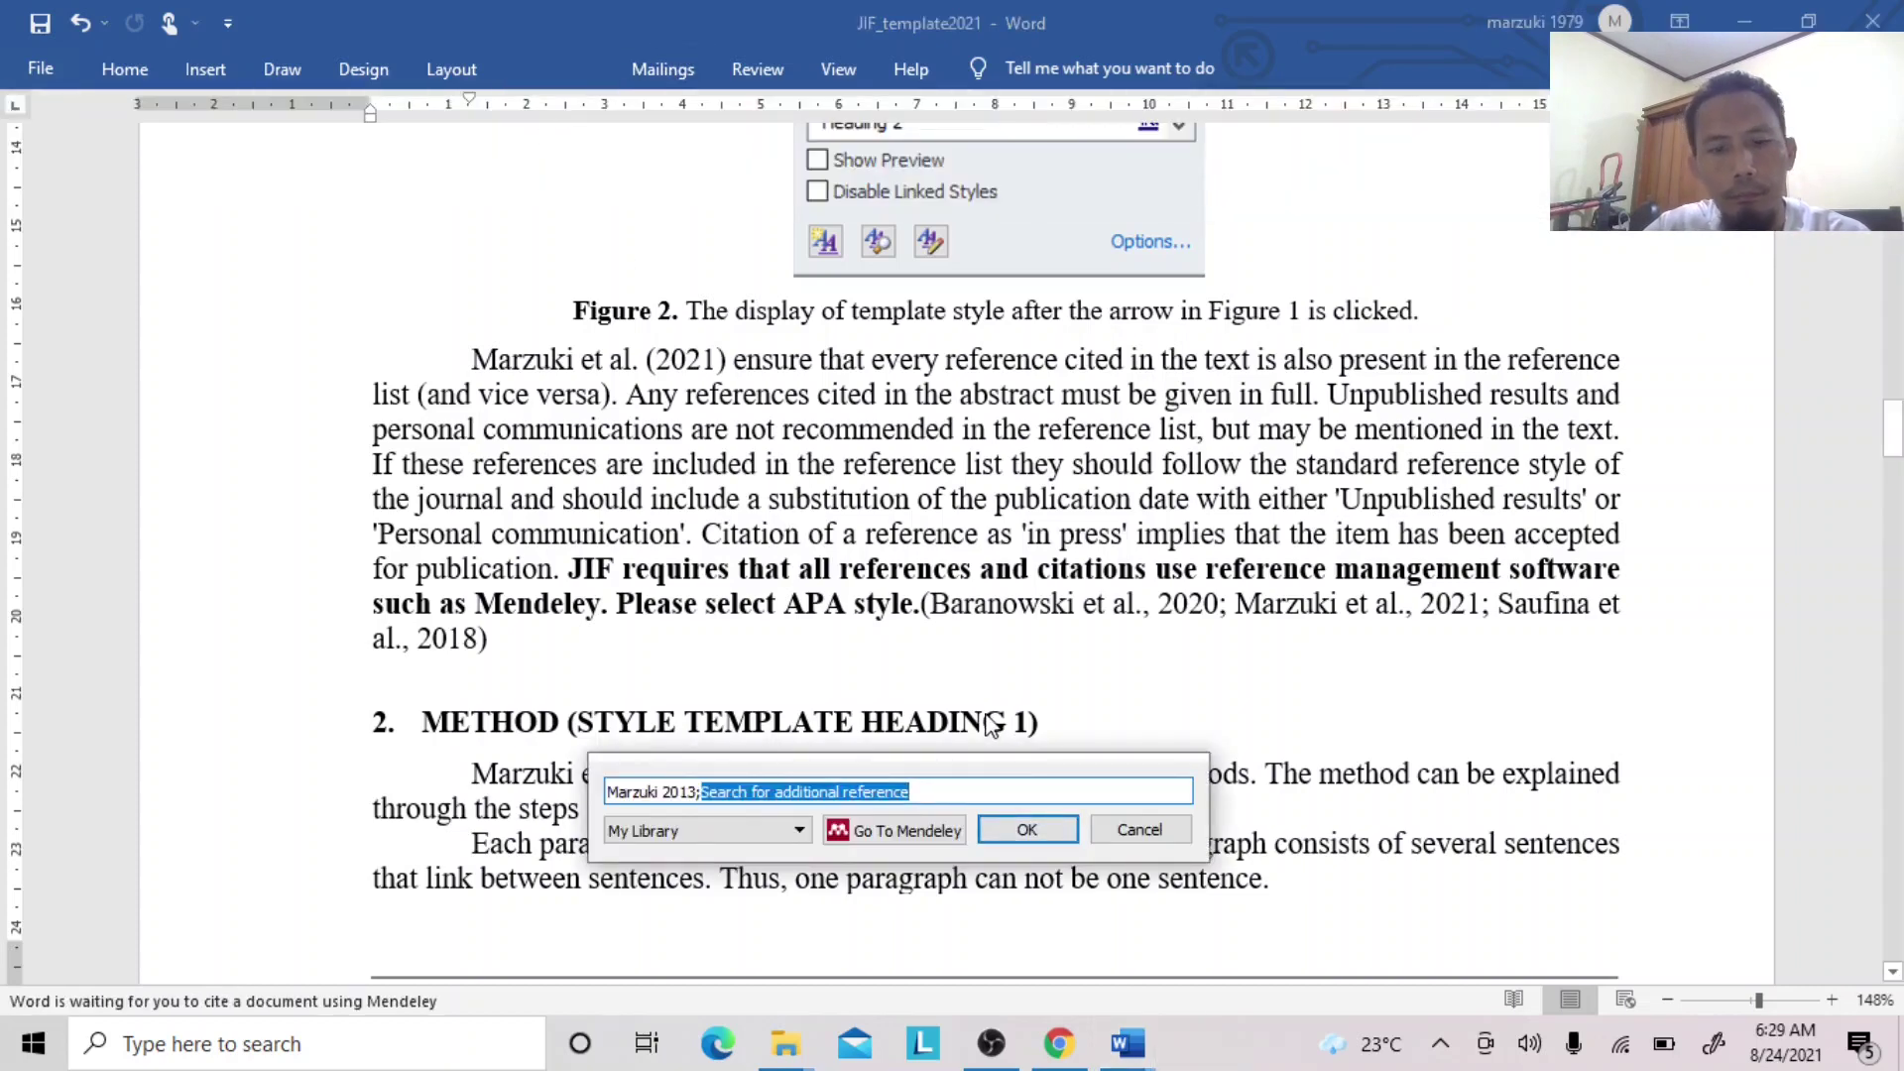
text(marzuki)
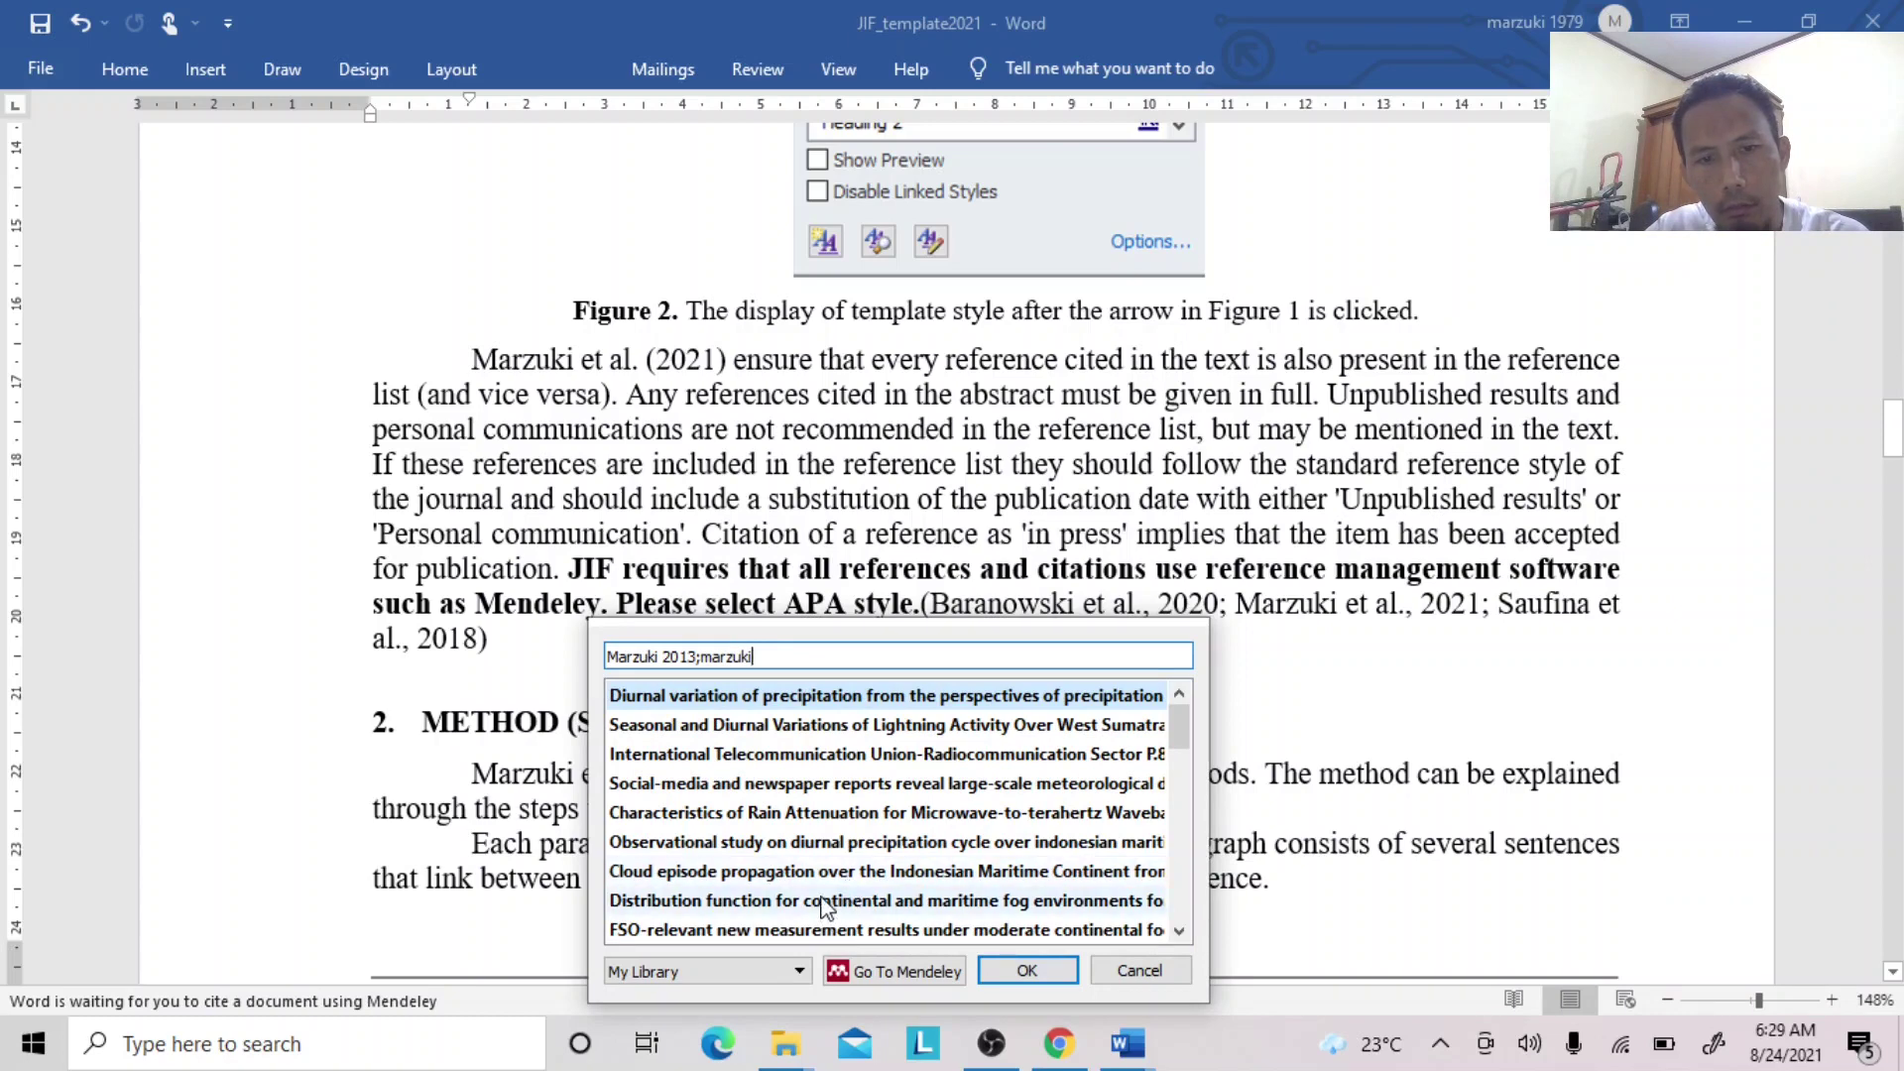
click(838, 756)
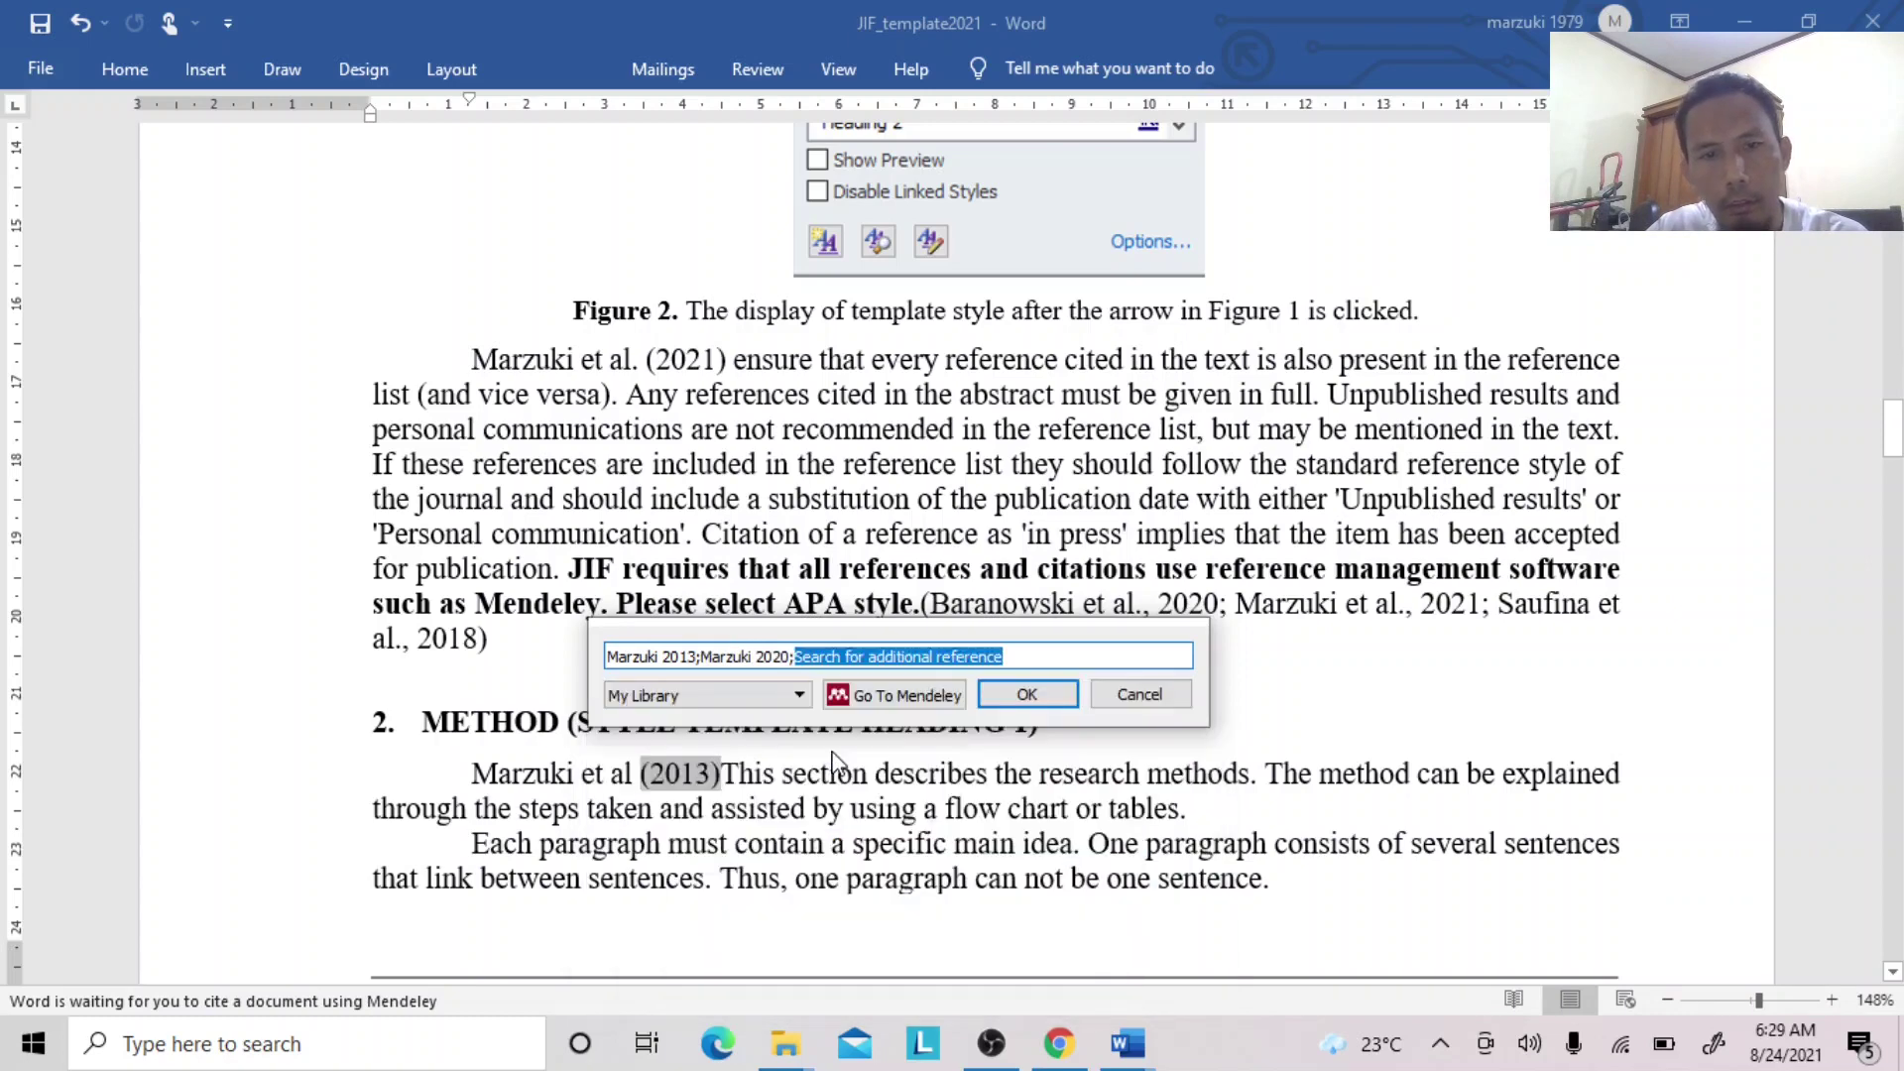
click(754, 656)
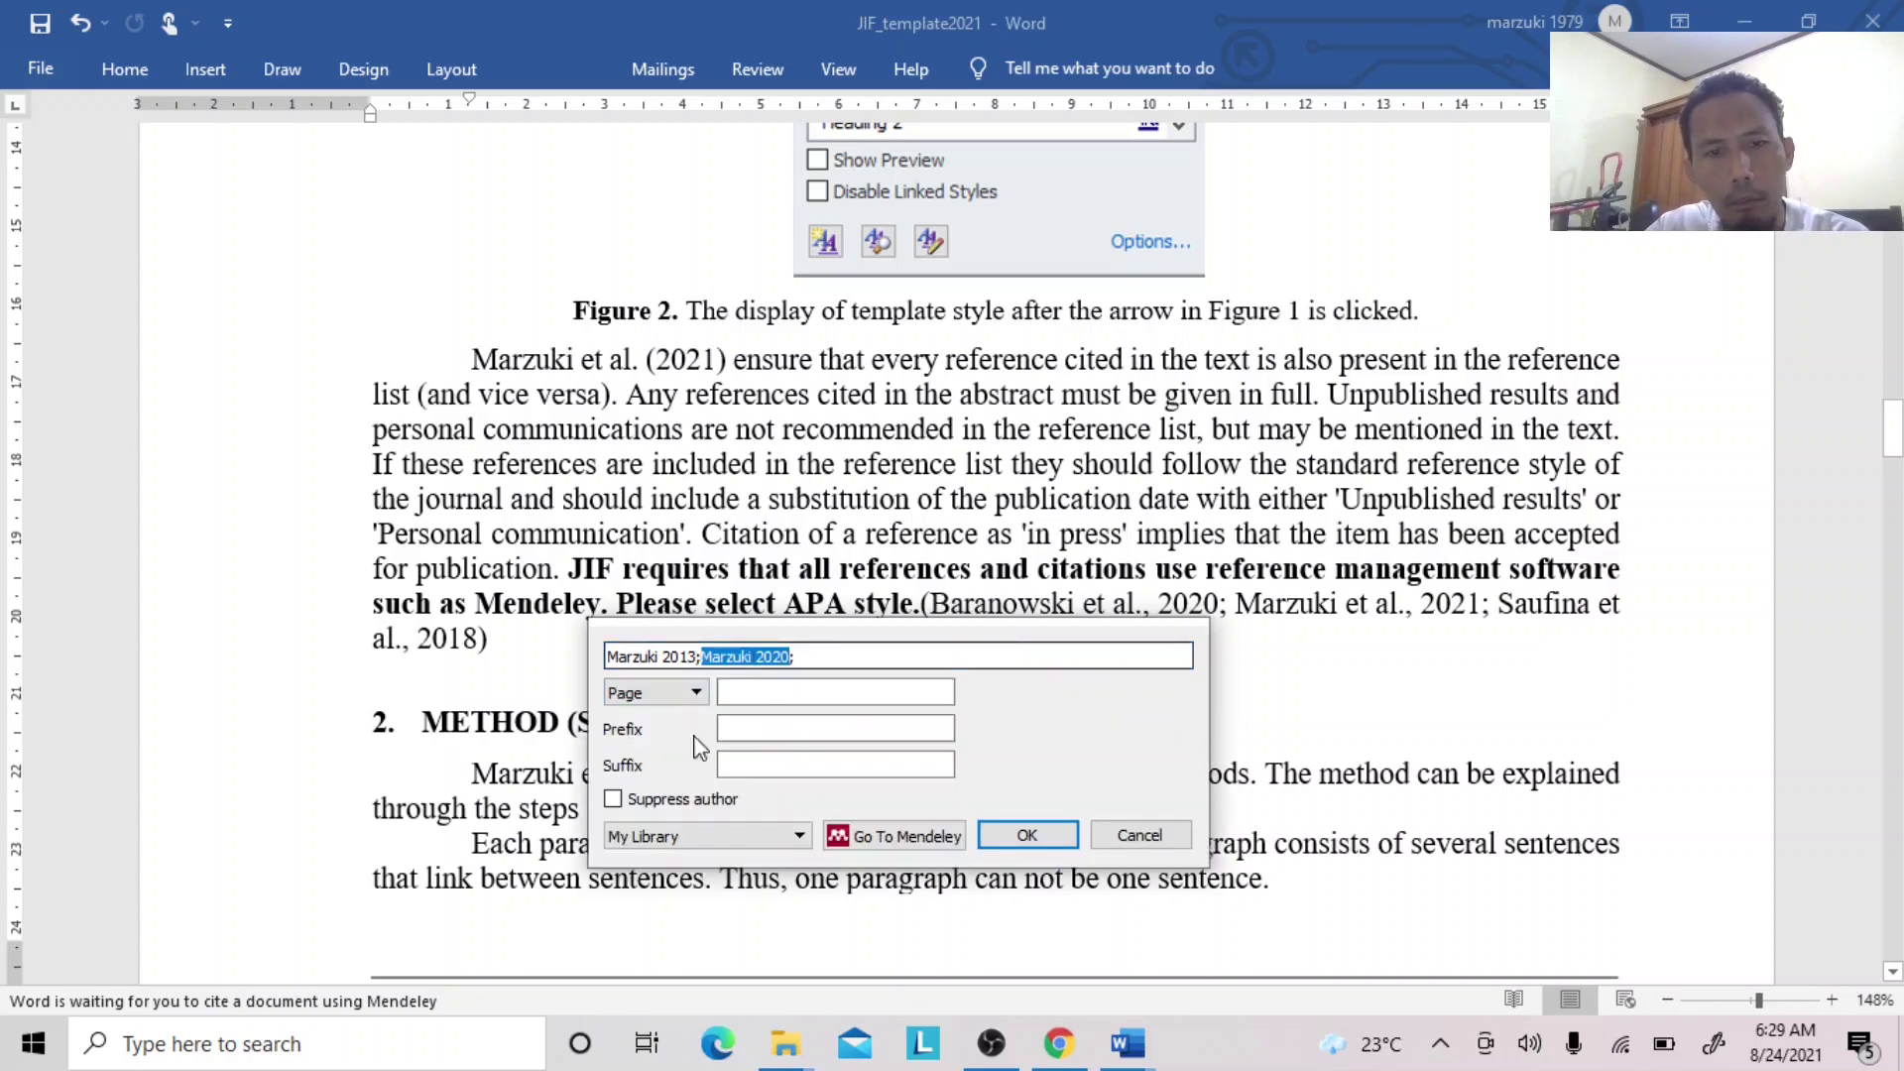
click(640, 799)
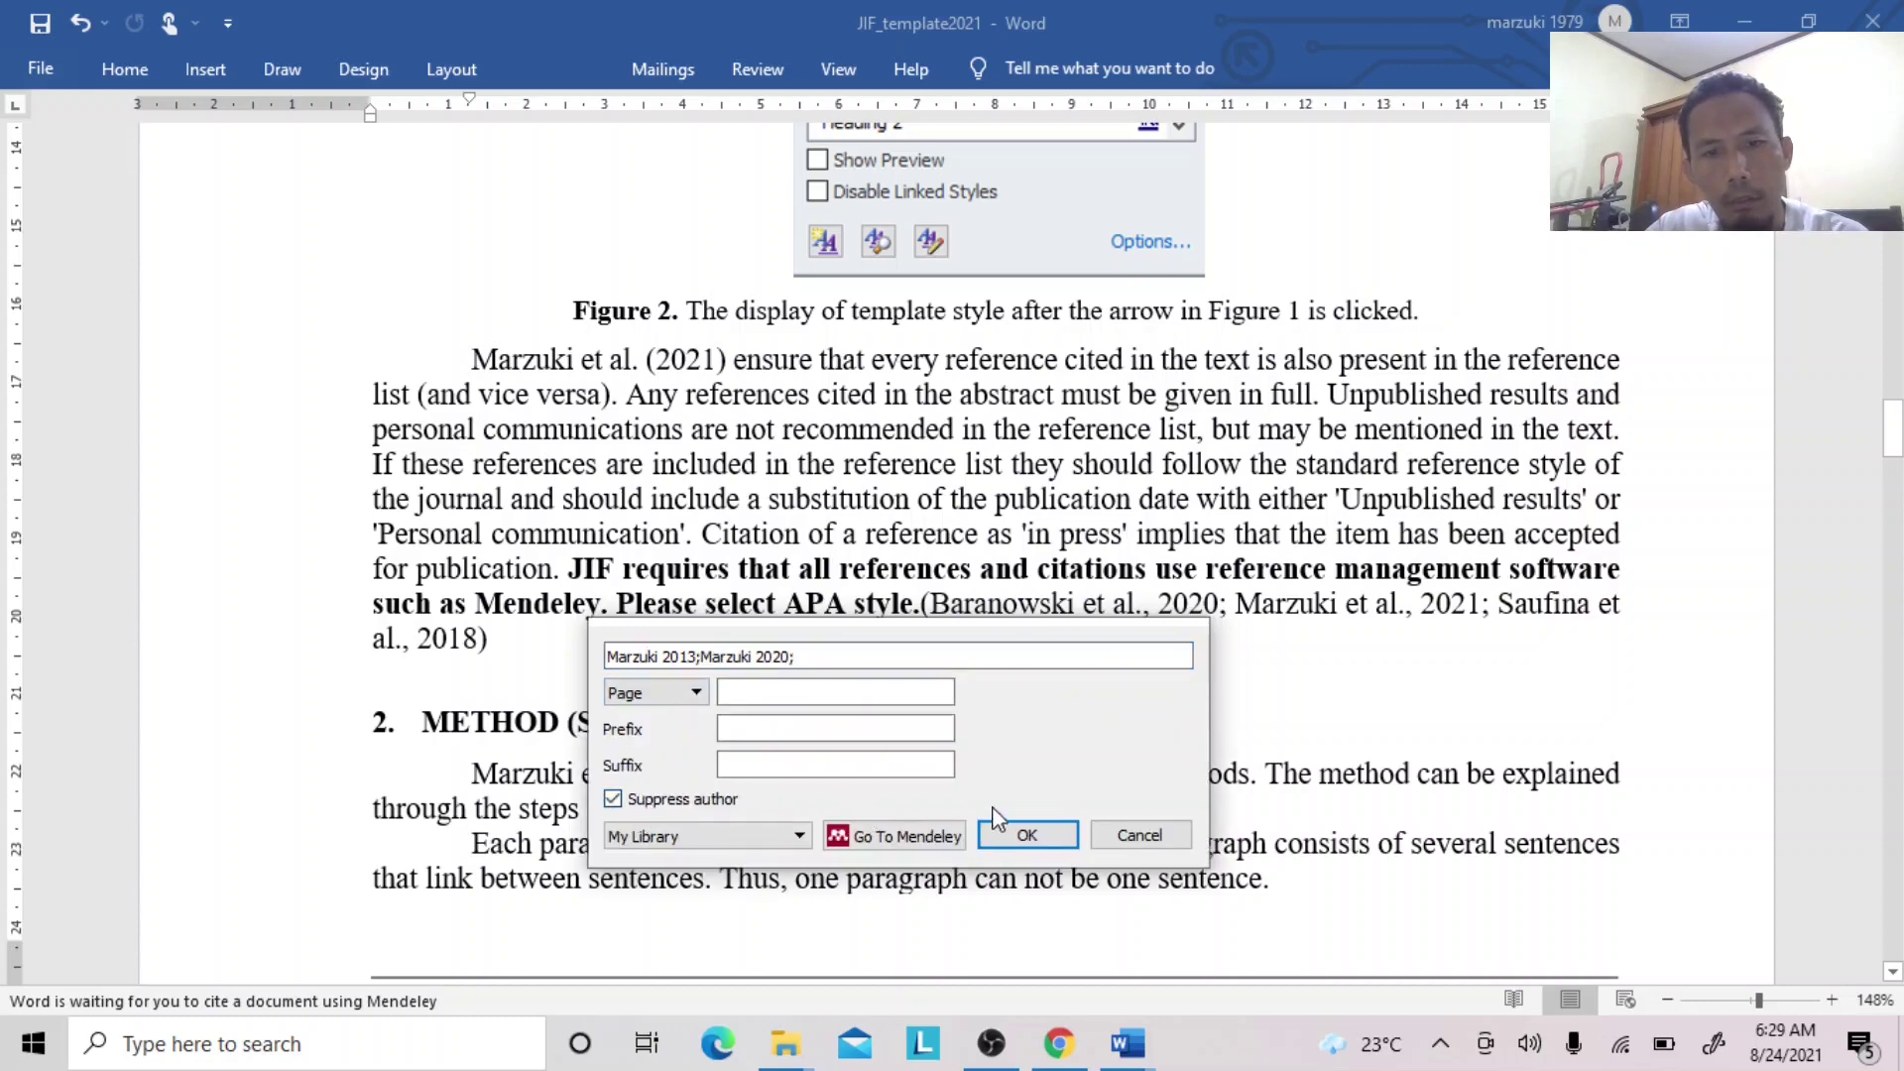
click(1024, 836)
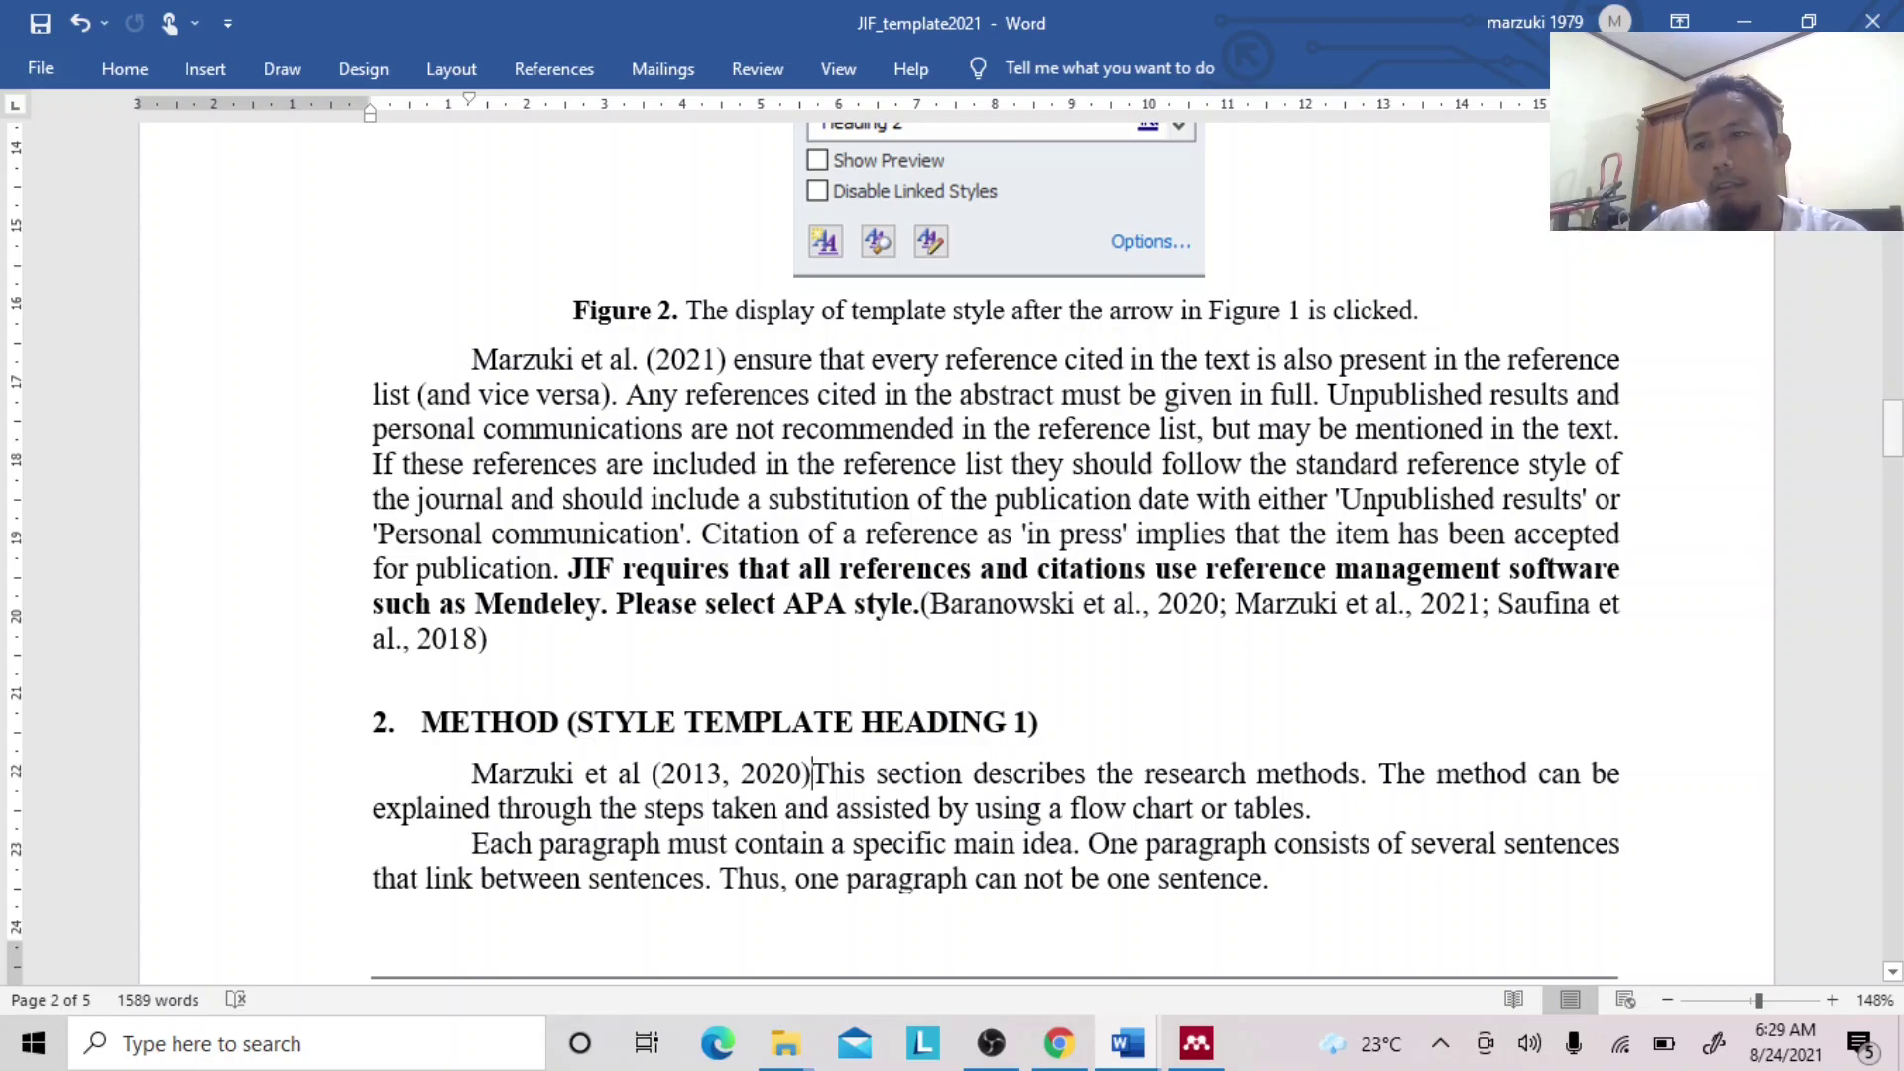
Scroll down to check the seven-entry APA reference list, then back to the first page.
drag(1894, 442, 1892, 883)
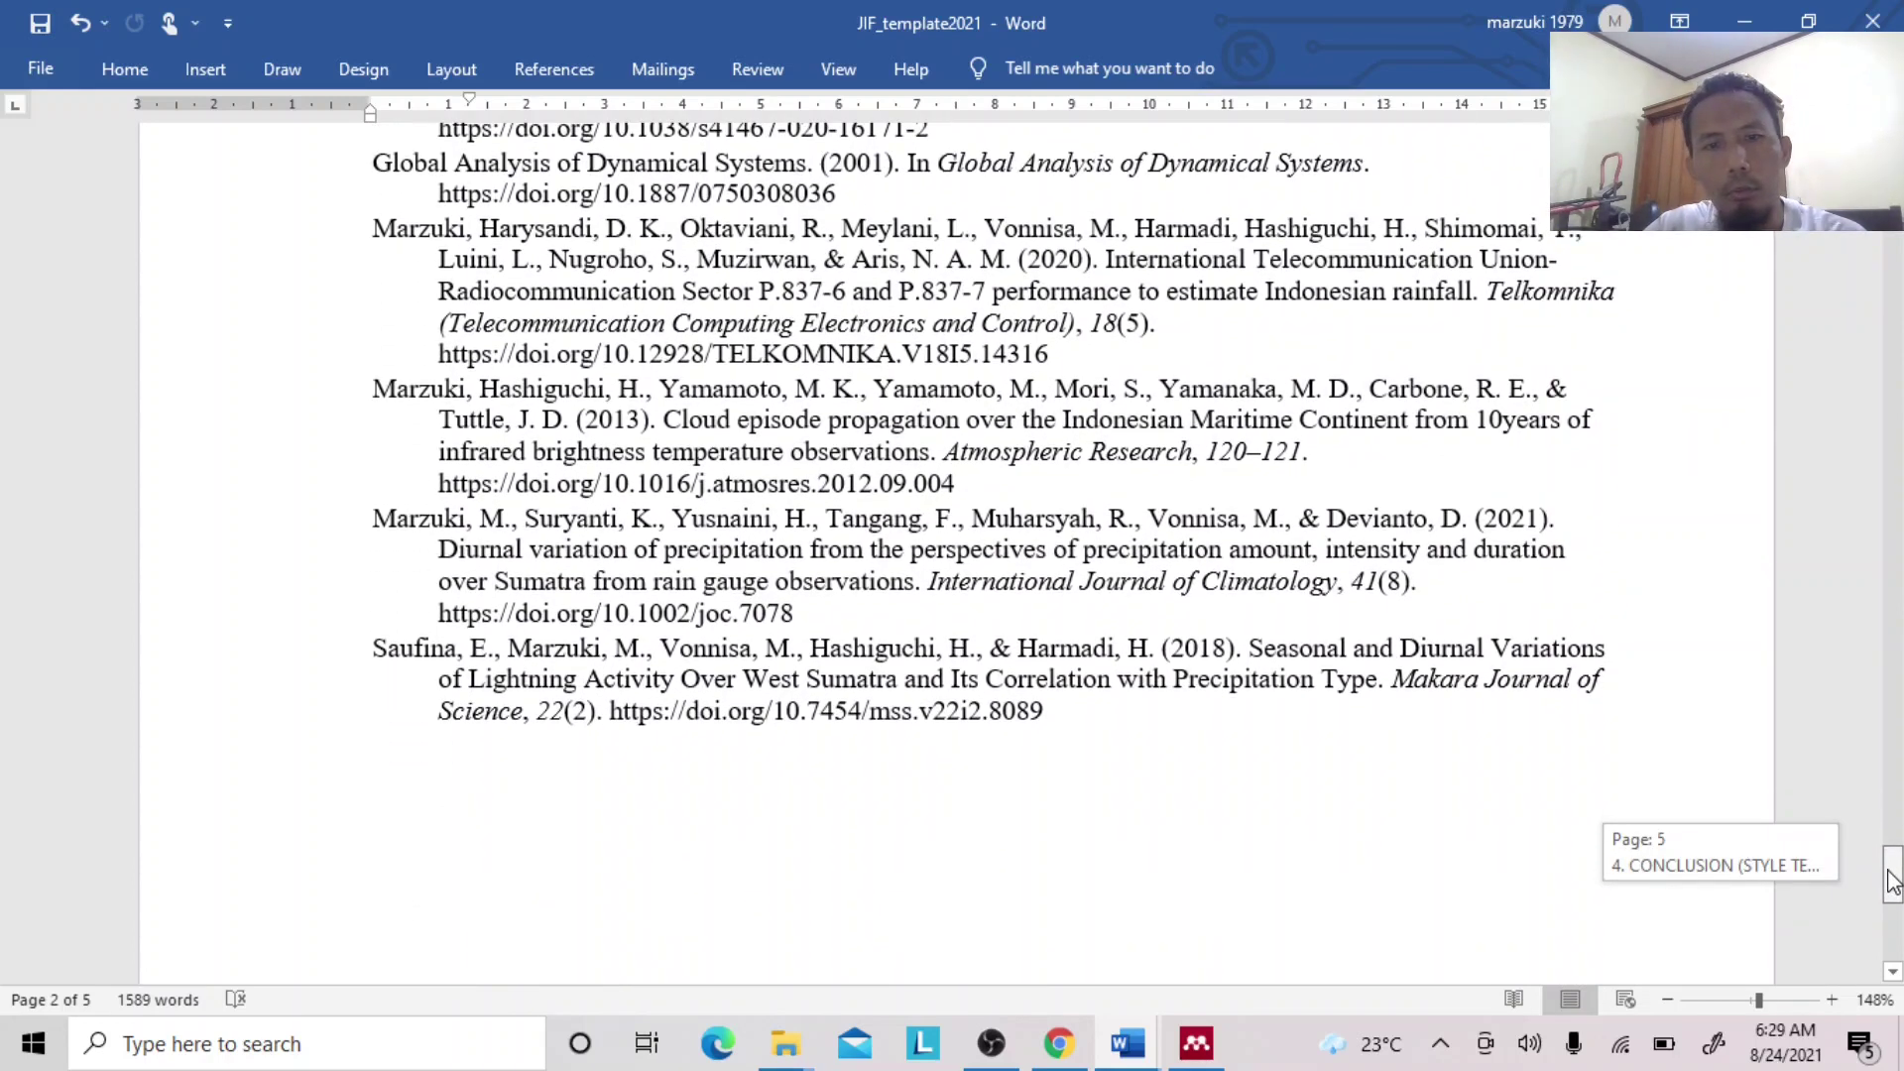
drag(1892, 882, 1892, 243)
scroll(877, 554, down, 1)
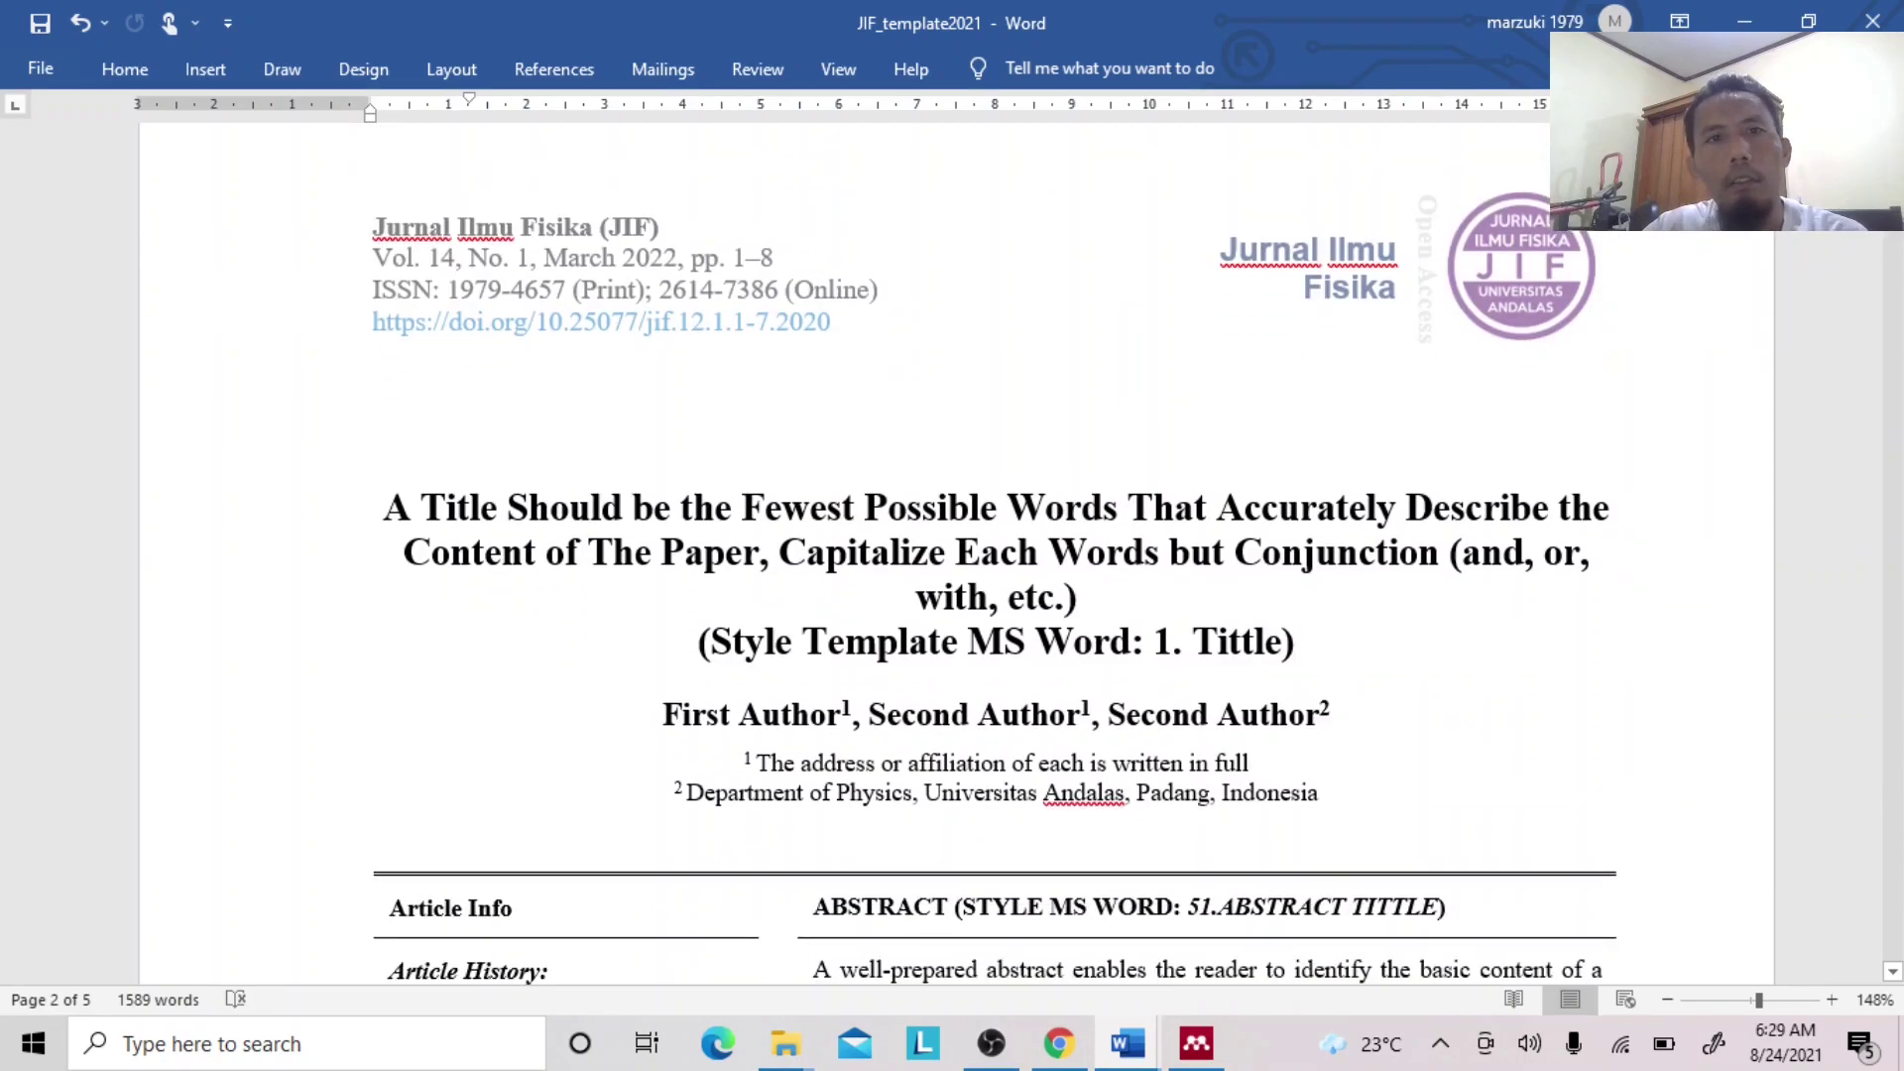